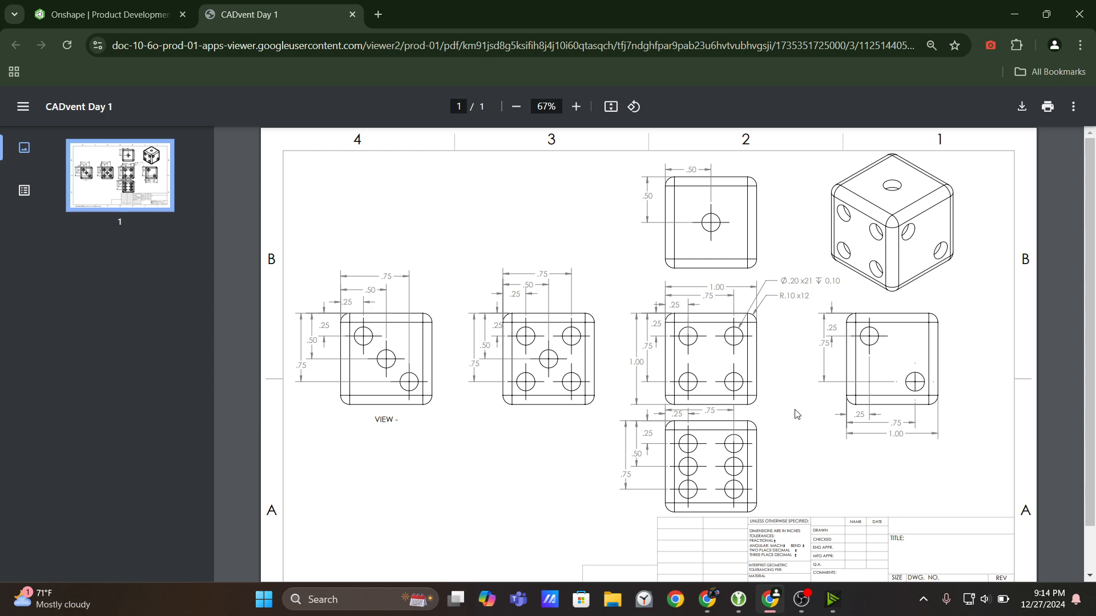
Sign in to the Onshape account with the saved credentials and open the documents page.
left_click(143, 15)
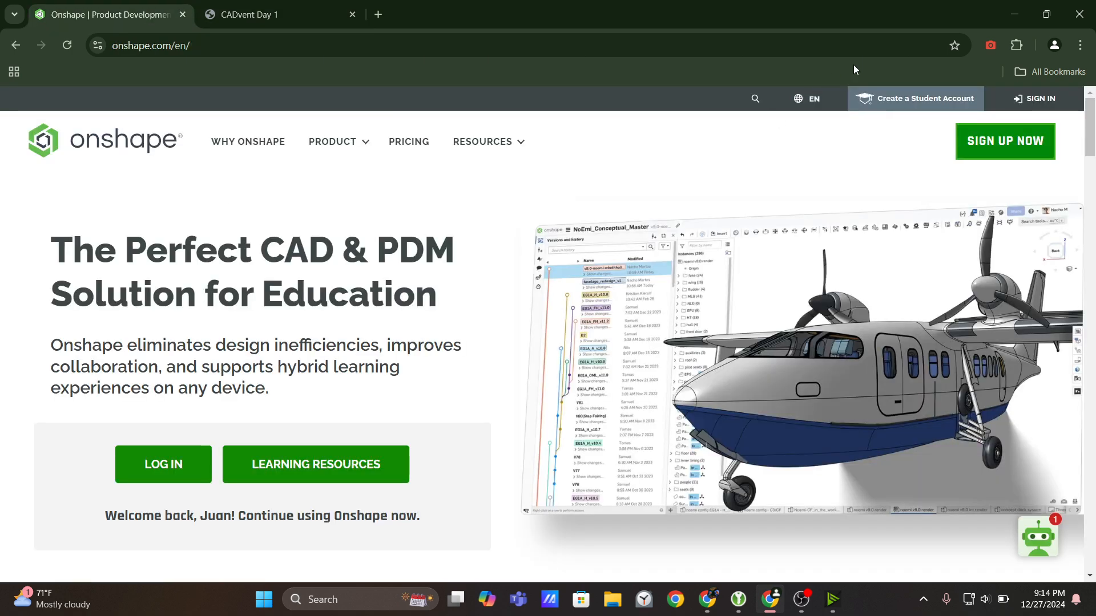
left_click(1013, 102)
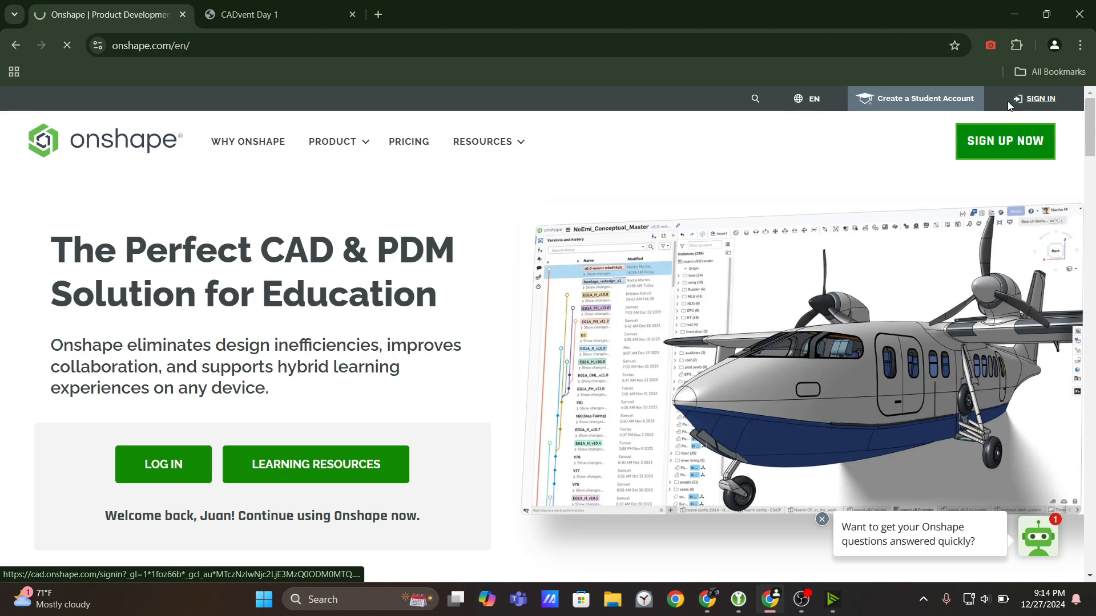
left_click(289, 17)
left_click(153, 21)
left_click(191, 276)
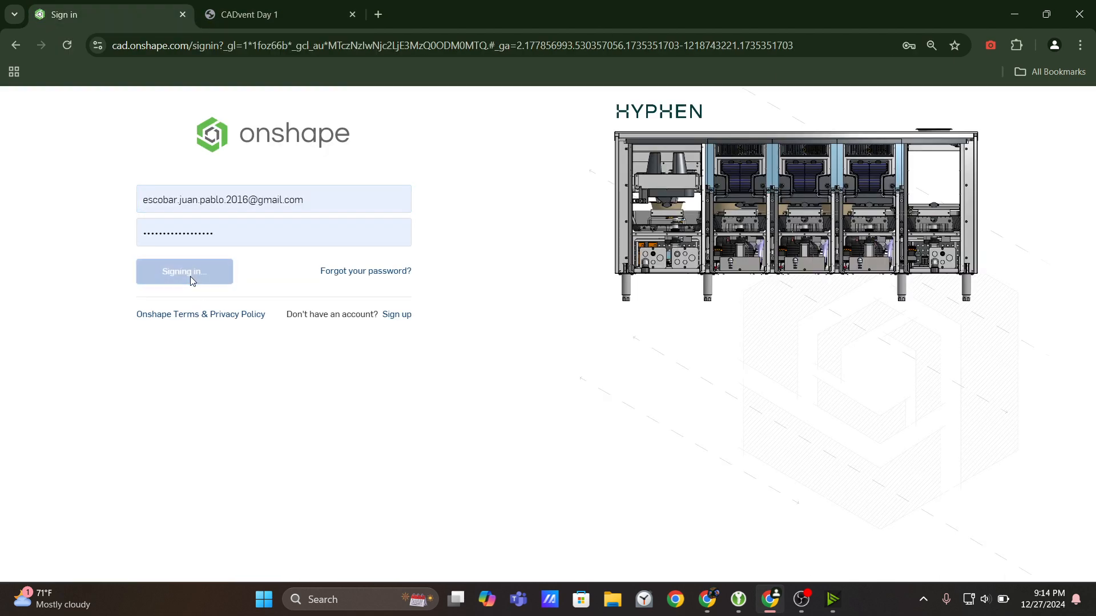
left_click(274, 15)
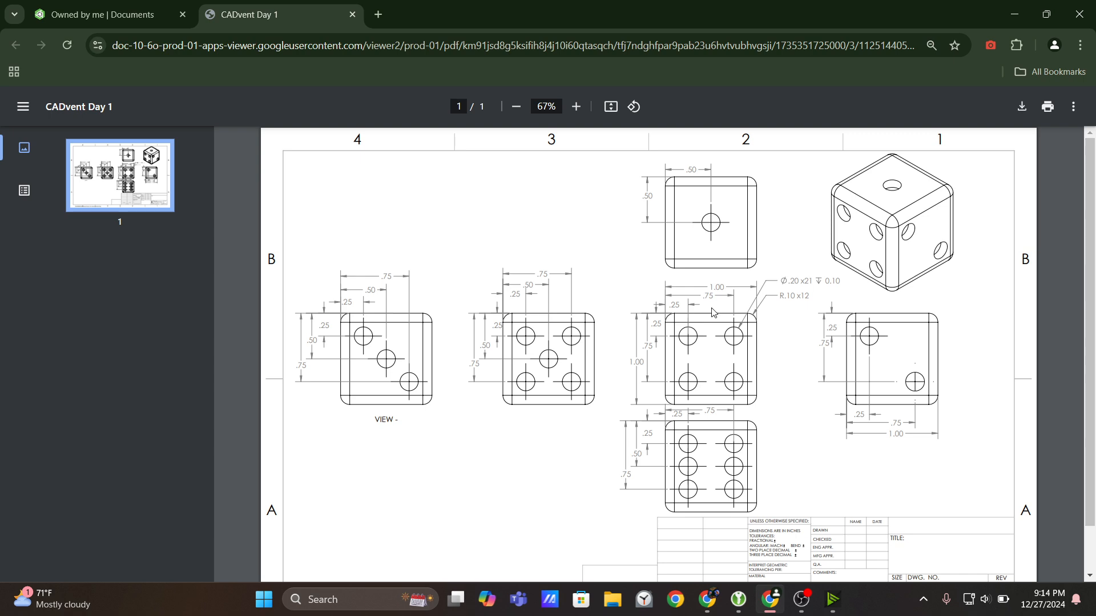
left_click(40, 12)
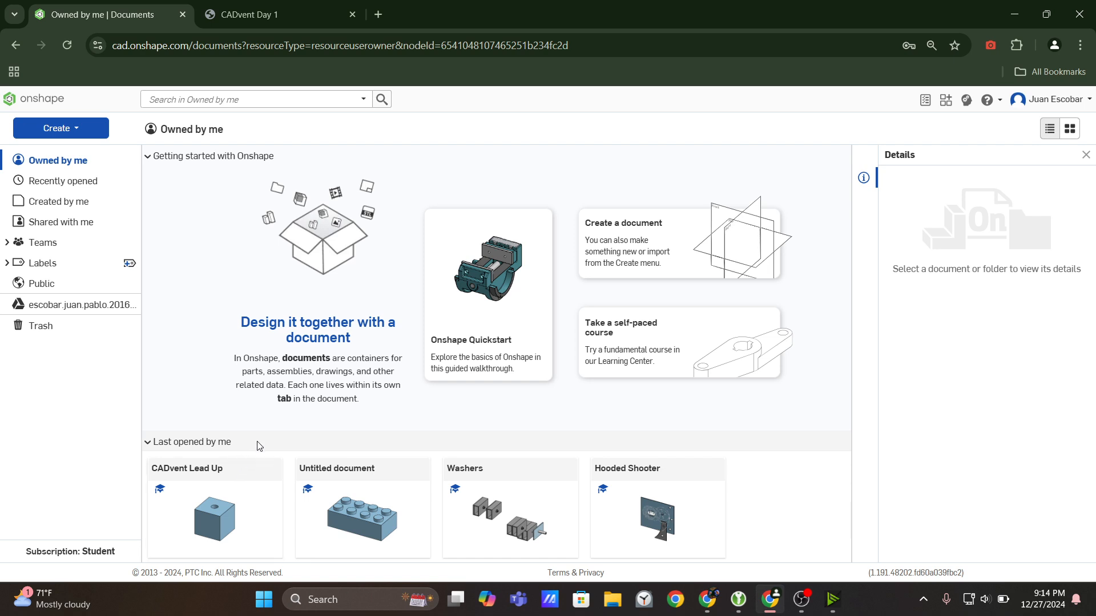
Open the most recently used document in the CADvent folder and display its Part Studio 2.
left_click(77, 183)
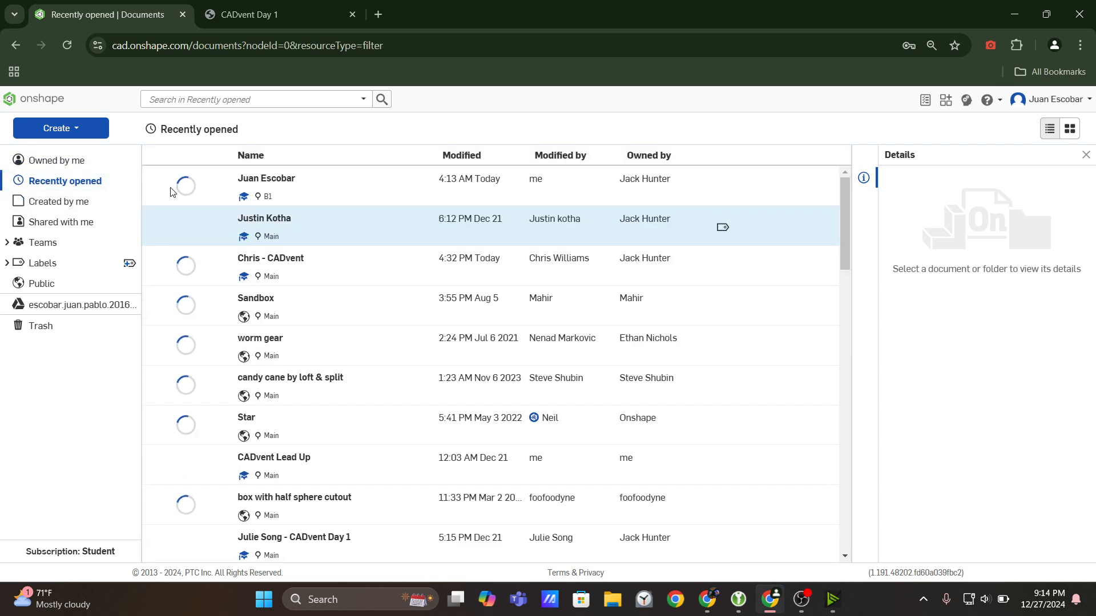
left_click(277, 182)
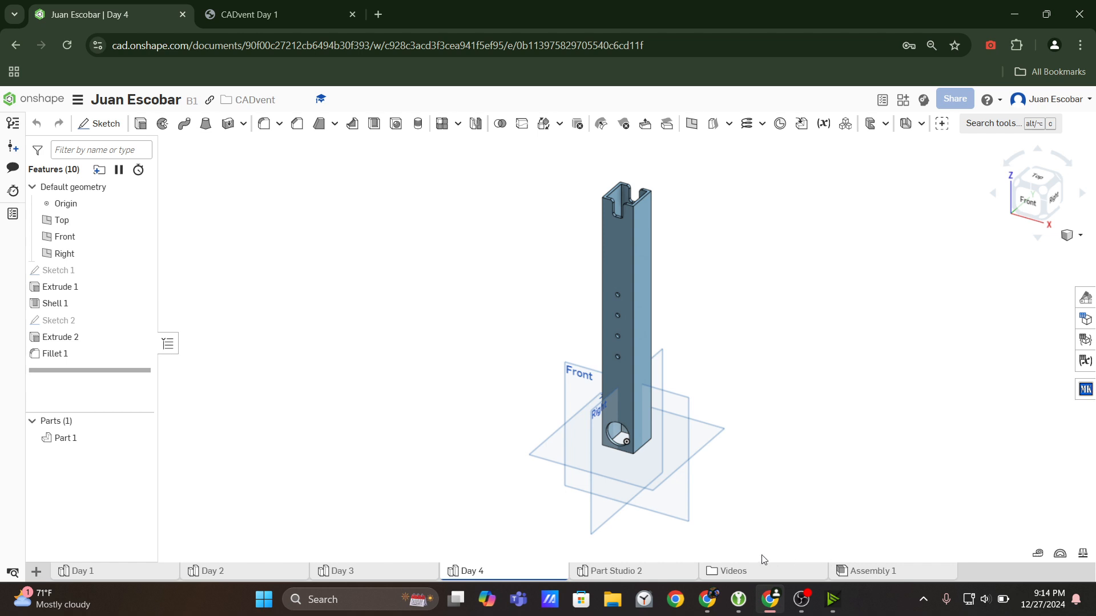
left_click(643, 570)
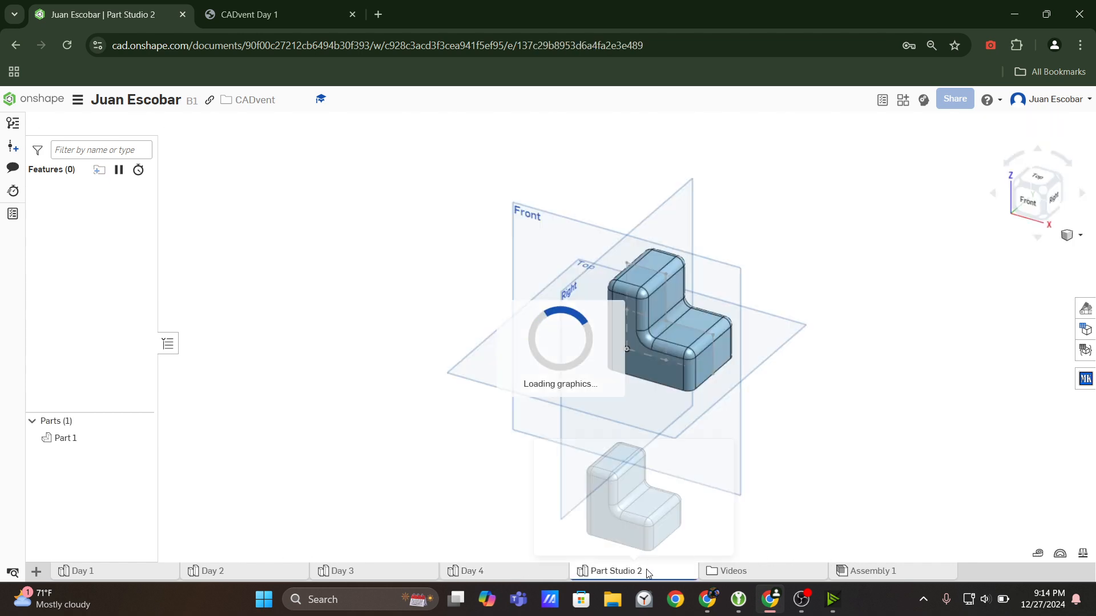
Create a new Part Studio in the open document.
left_click(36, 571)
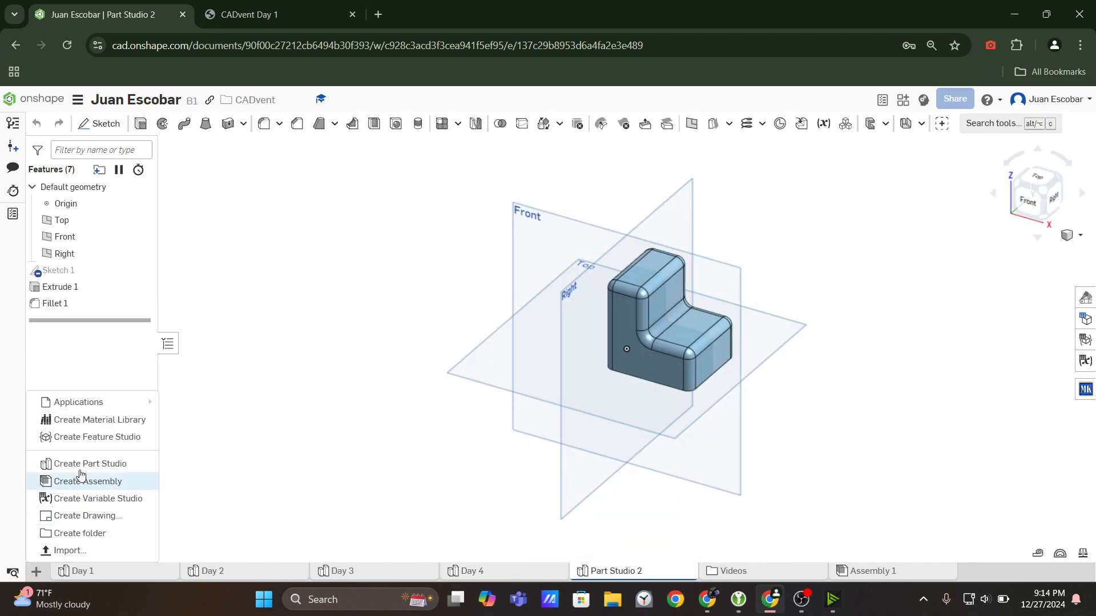
left_click(80, 465)
left_click(801, 600)
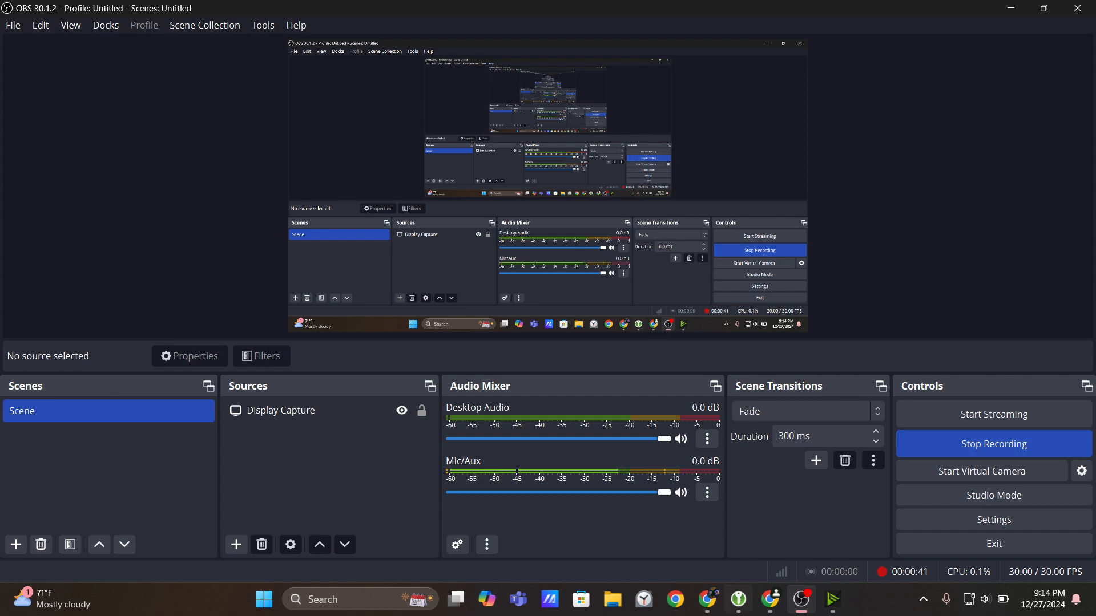
left_click(770, 599)
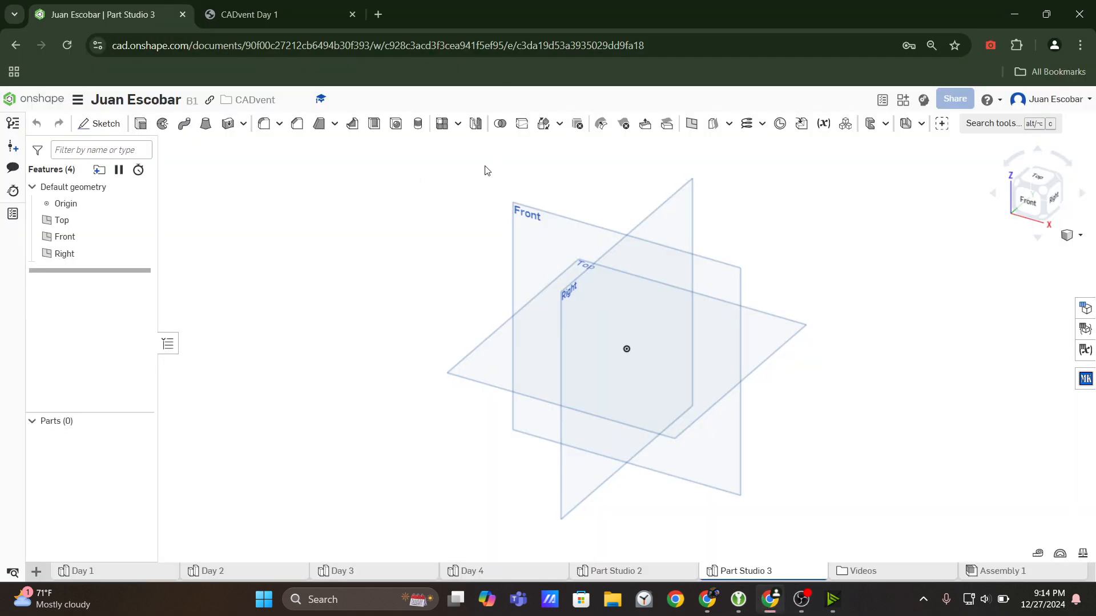
Examine the dice views in the CADvent Day 1 drawing and return to the new Part Studio.
left_click(318, 8)
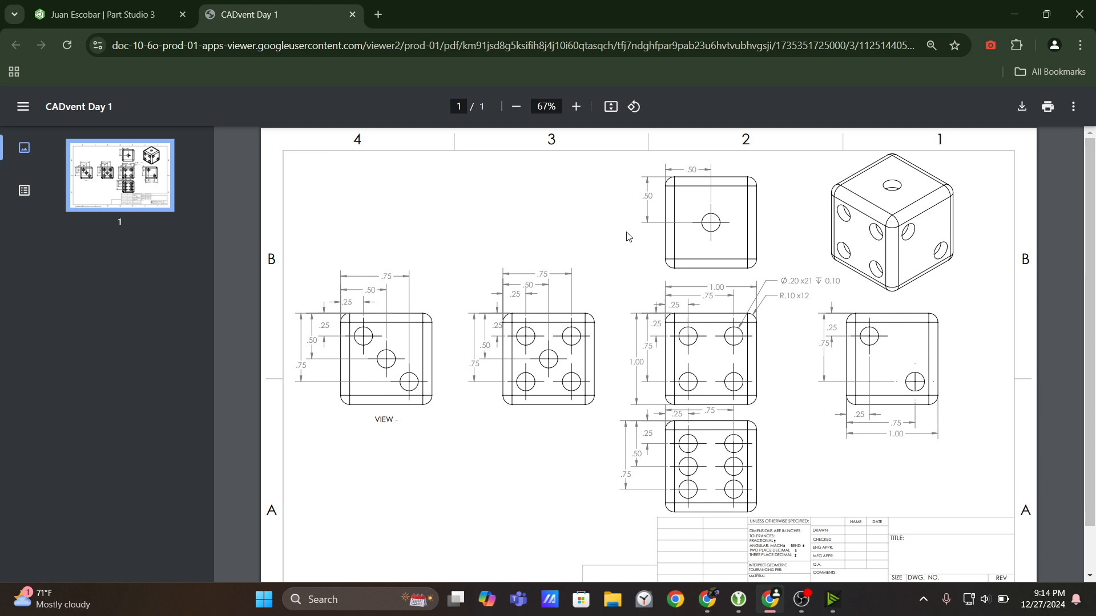
left_click(103, 14)
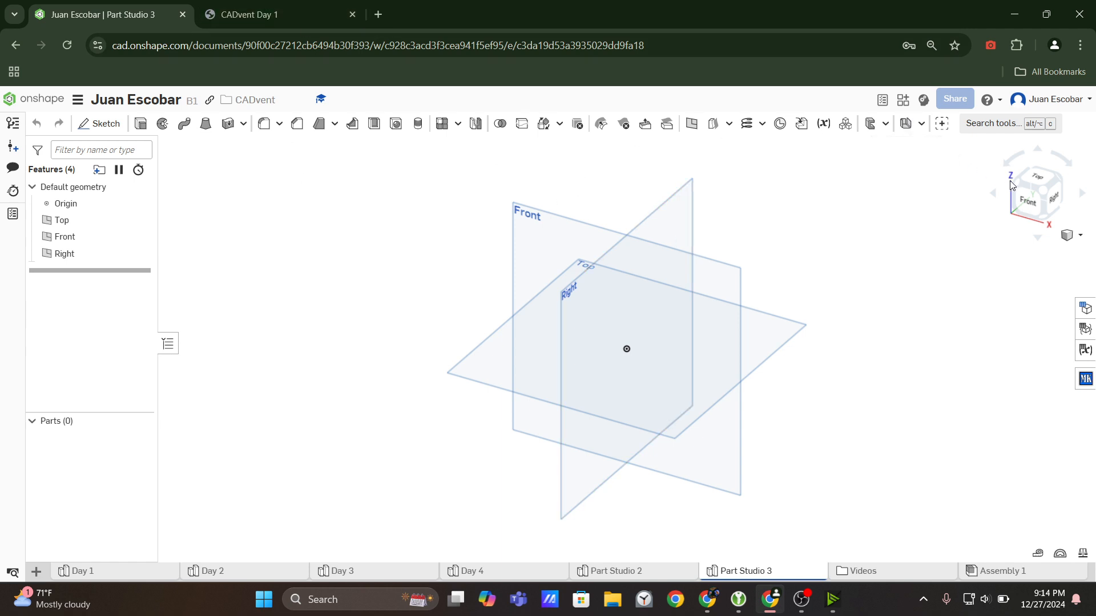
right_click_drag(825, 279, 799, 303)
Search the web for images of "isometric view" in a new browser page.
left_click(377, 14)
type("isome")
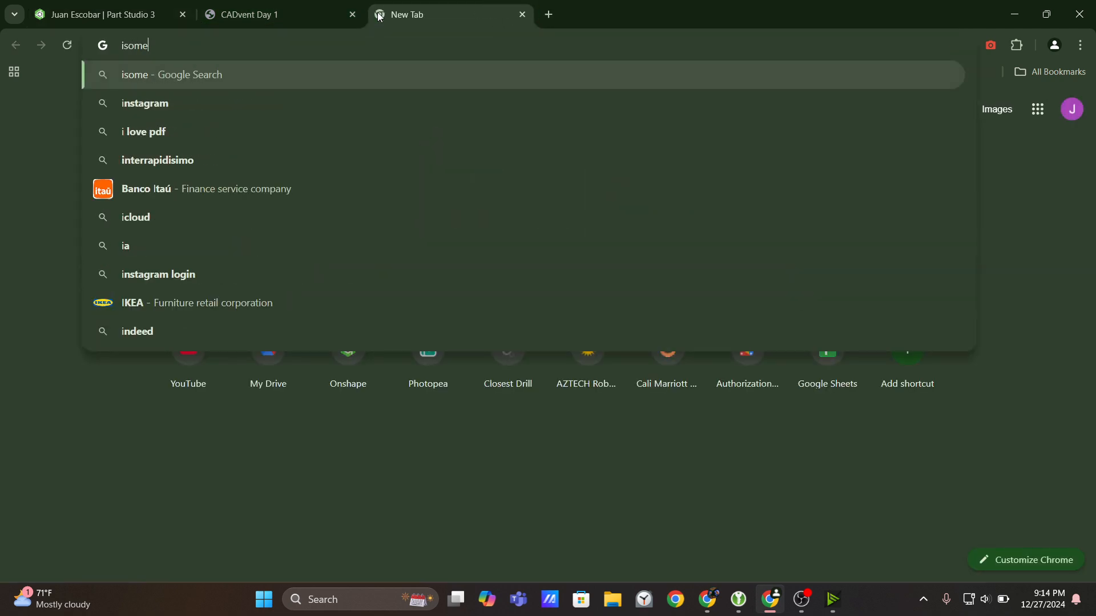
type("tric view")
key("Return")
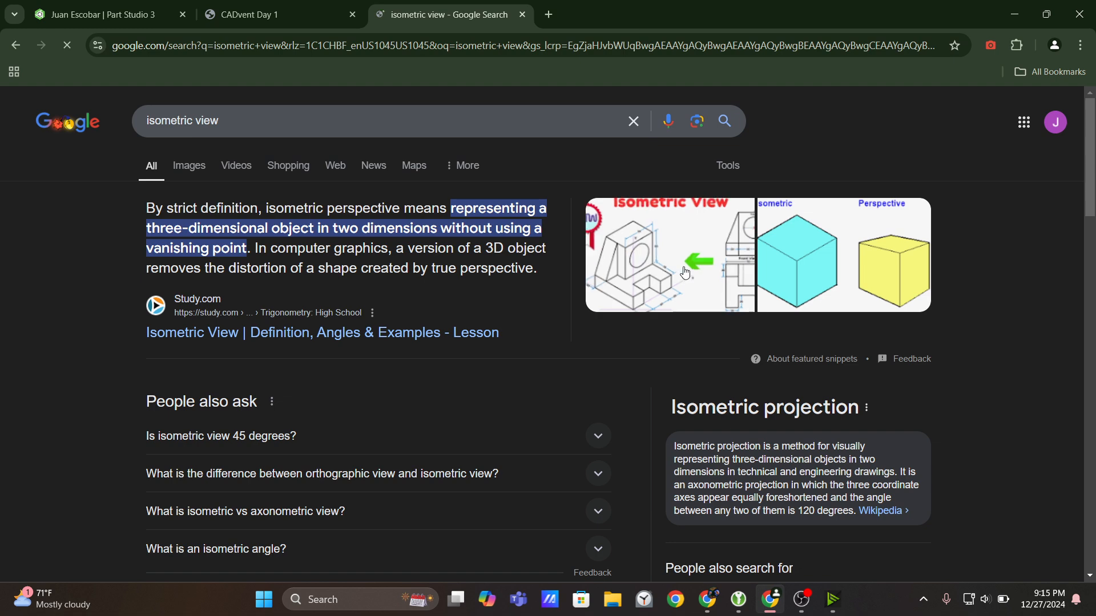
left_click(197, 170)
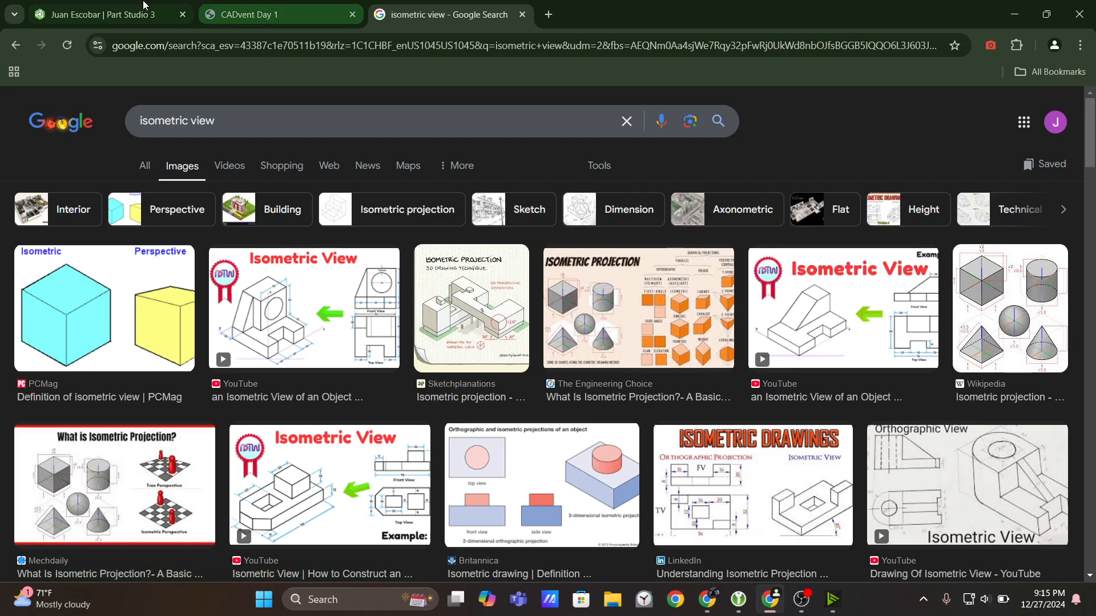
Switch back to the Onshape Part Studio and set the camera to the Isometric view.
left_click(107, 14)
left_click(1080, 235)
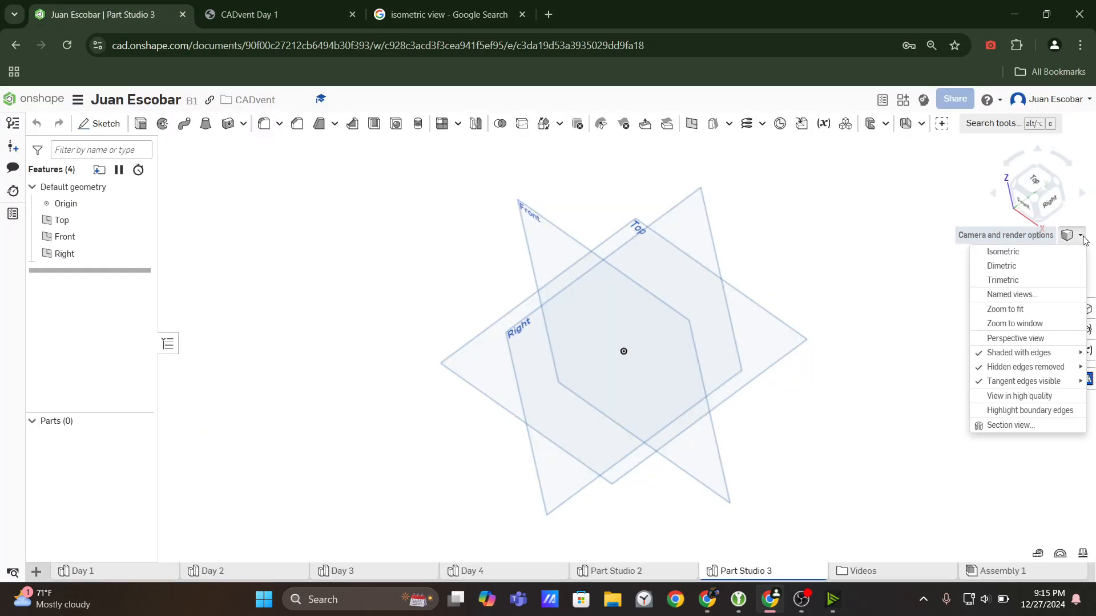
left_click(1030, 254)
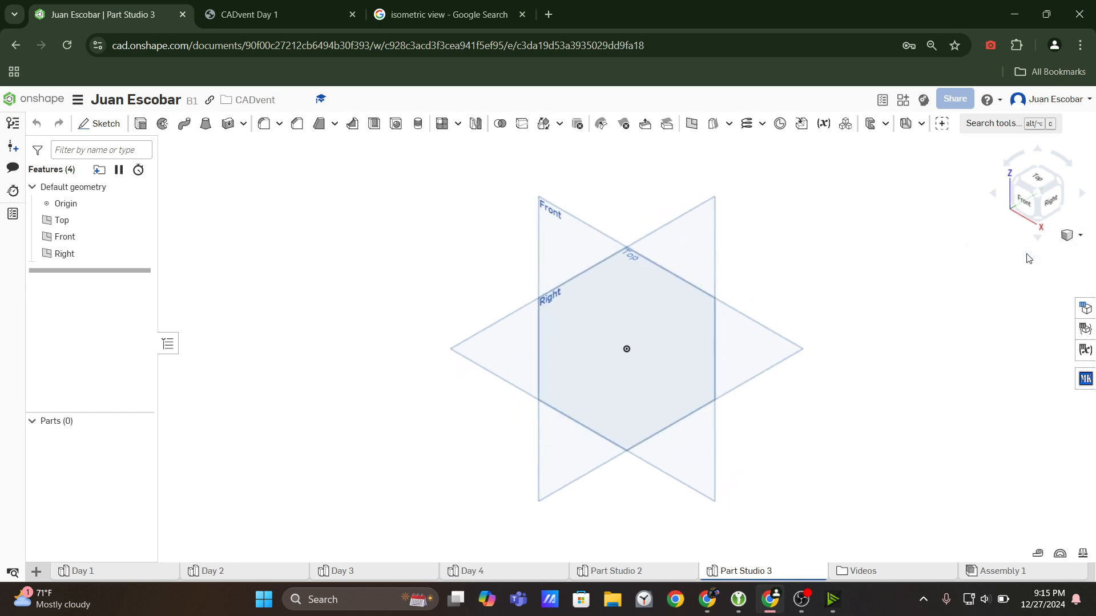
Orbit the default planes and restore the standard corner view between the Front, Top and Right faces.
right_click_drag(882, 240, 895, 238)
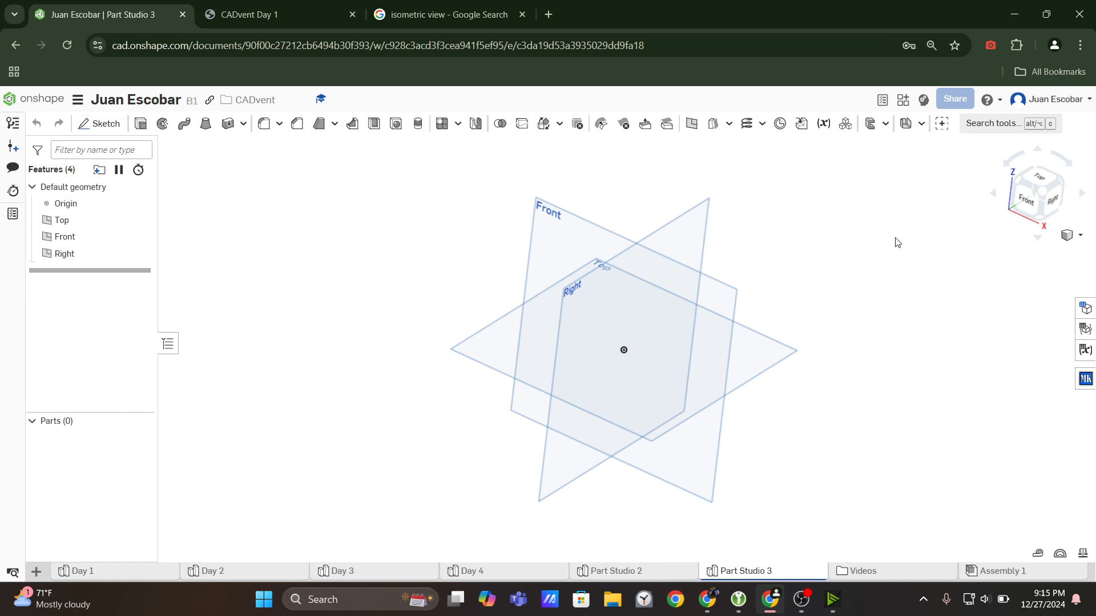
mouse_move(978, 227)
right_mouse_down()
mouse_move(989, 223)
mouse_move(988, 234)
right_mouse_up()
left_click(1042, 195)
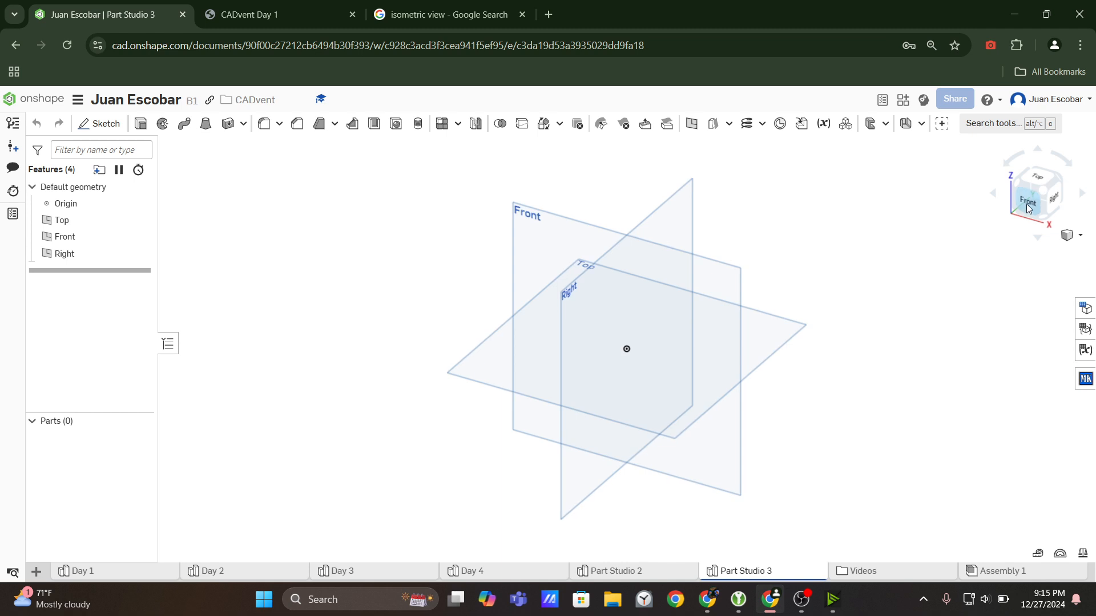
left_click(1029, 208)
right_click_drag(972, 226, 945, 243)
scroll(945, 231, "down", 3)
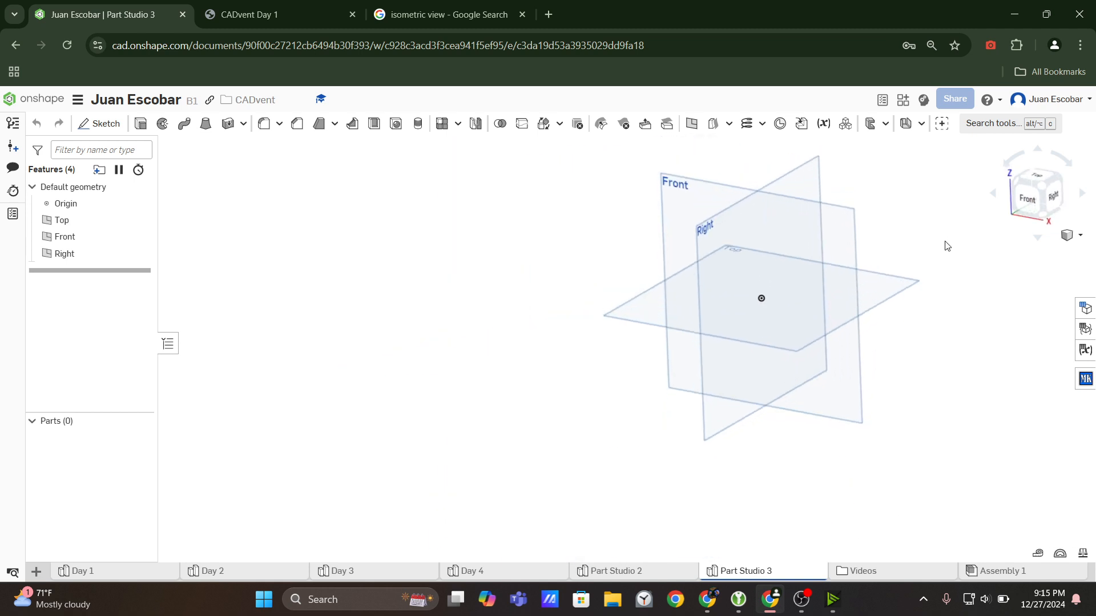
left_click(1044, 188)
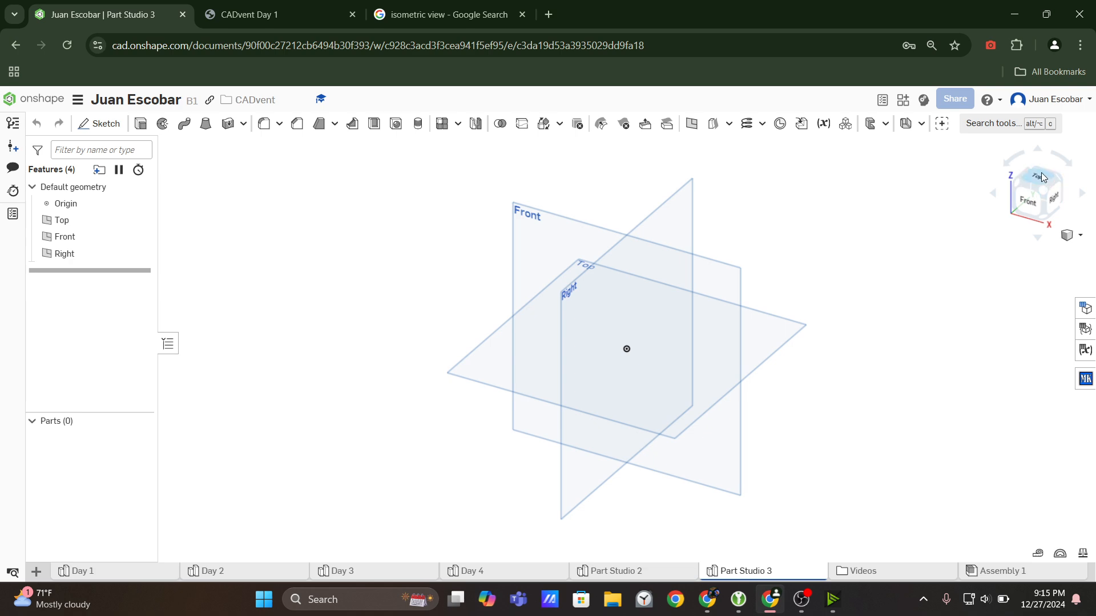
Check the CADvent Day 1 drawing, and capture a screenshot of the Part Studio's default planes with Snipping Tool.
left_click(285, 14)
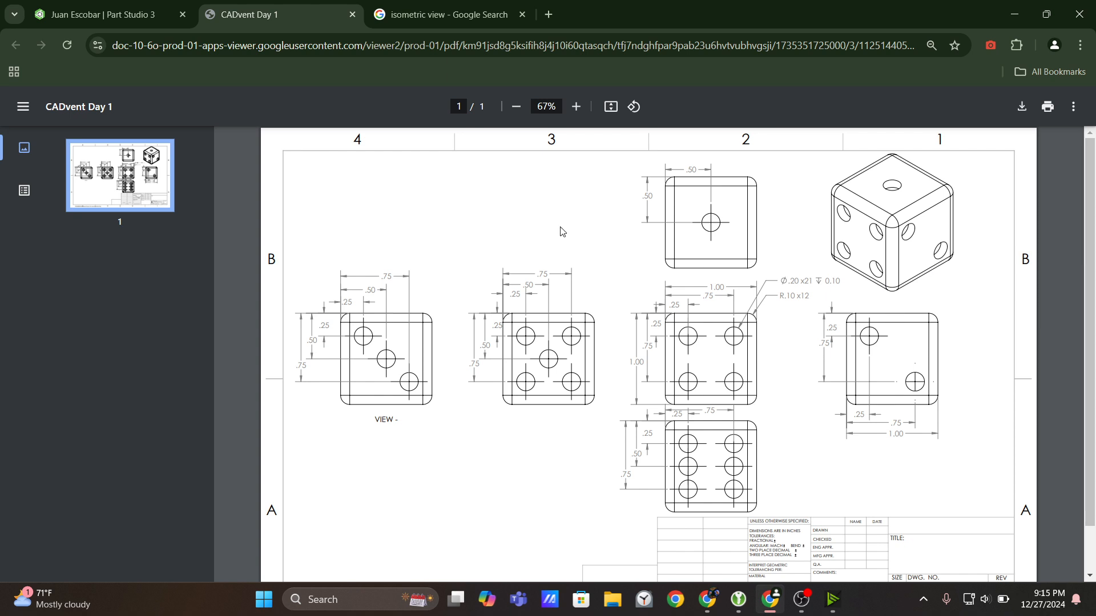
key("ctrl+1")
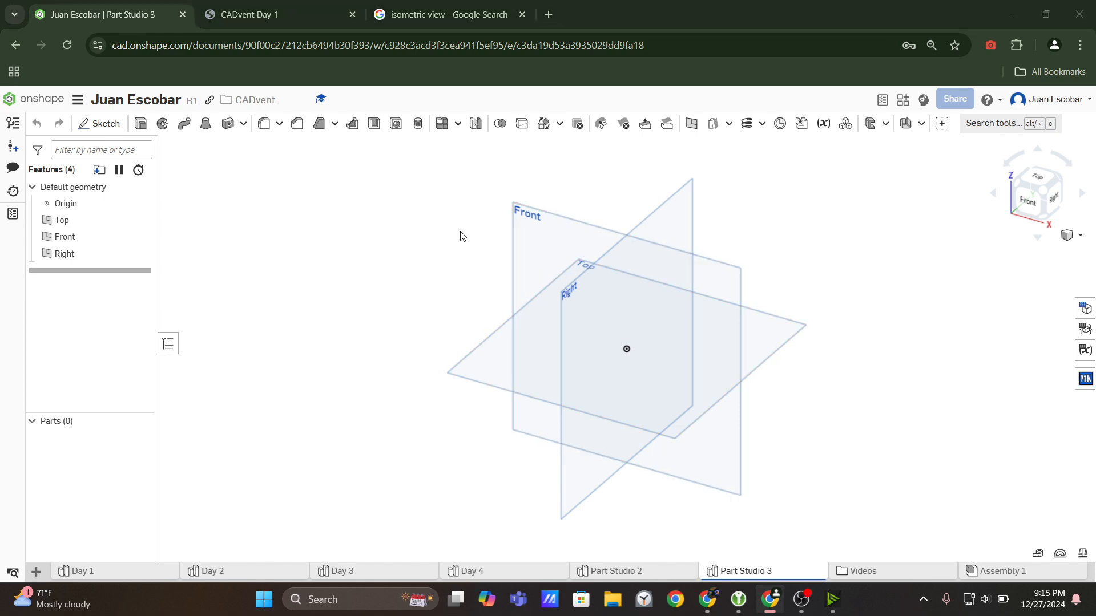
key("super")
type("snip")
key("Return")
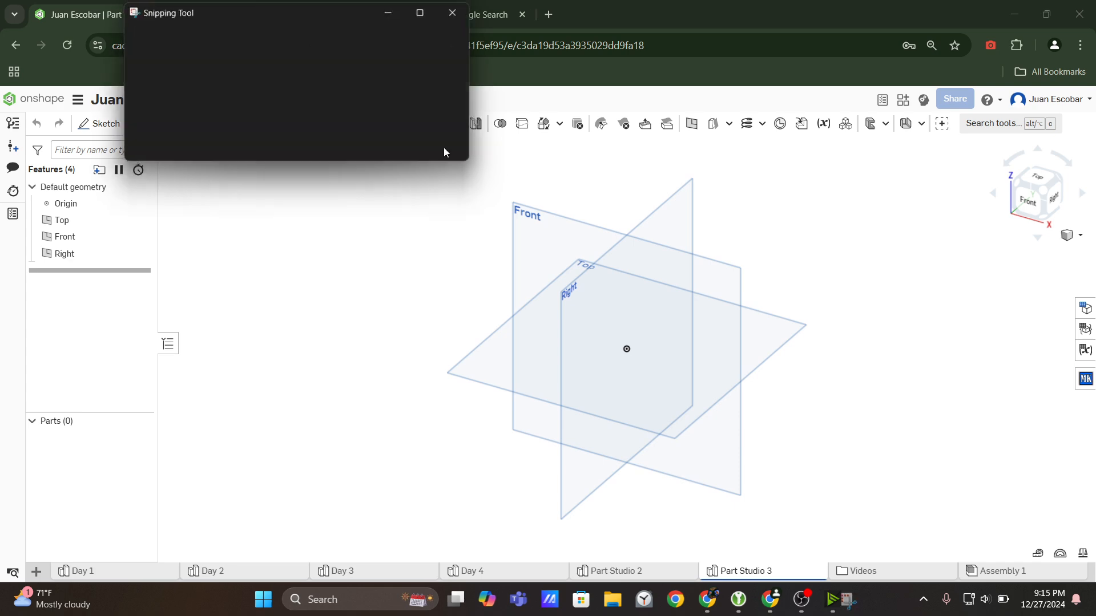
left_click(165, 38)
left_click_drag(336, 111, 877, 550)
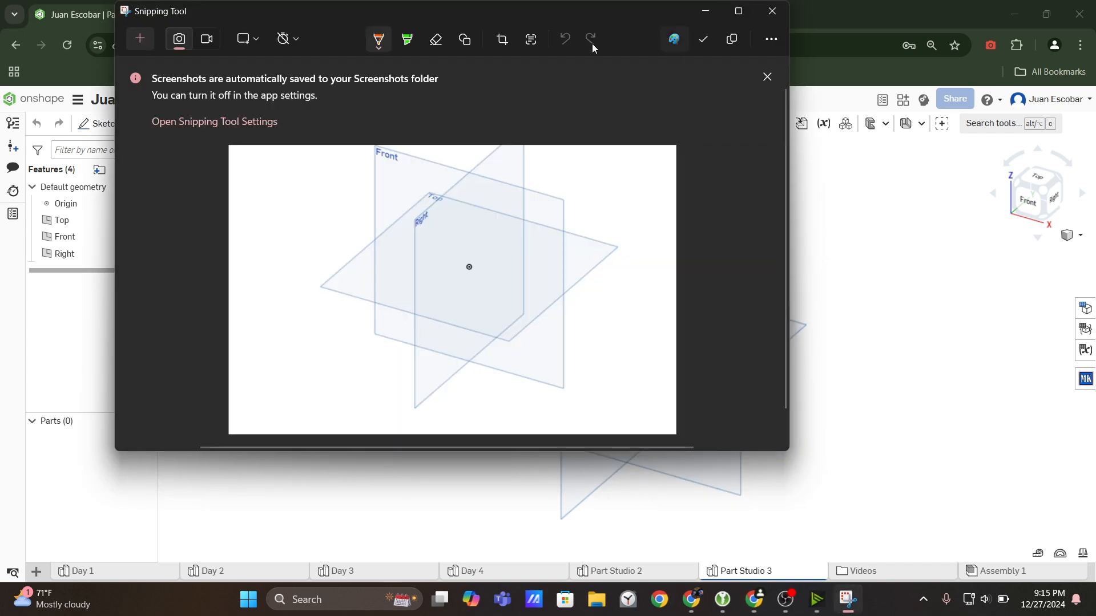
Draw a rough orange cube over the captured planes and compare it with the CADvent Day 1 drawing.
mouse_move(426, 201)
left_mouse_down()
mouse_move(416, 275)
mouse_move(487, 286)
mouse_move(489, 208)
mouse_move(433, 206)
mouse_move(517, 191)
mouse_move(466, 213)
left_mouse_up()
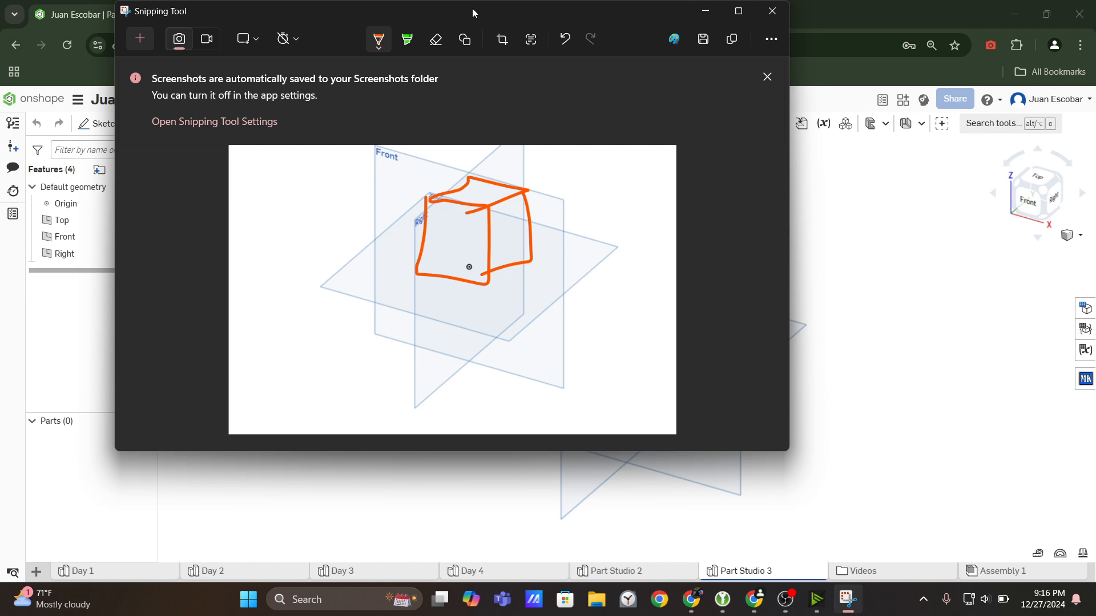
left_click_drag(471, 8, 472, 167)
left_click(322, 13)
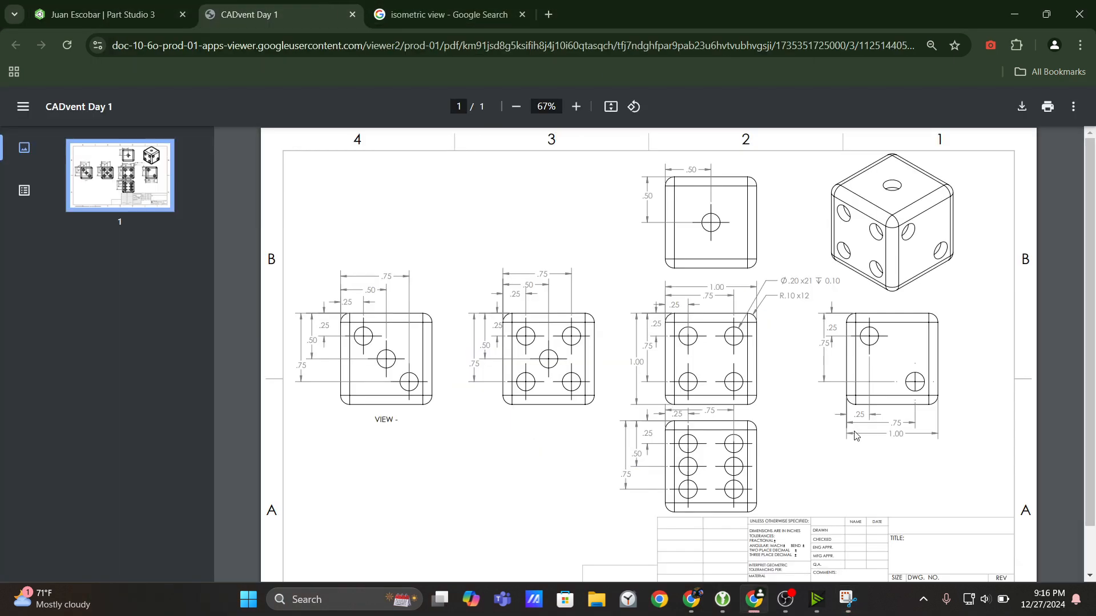
left_click(848, 600)
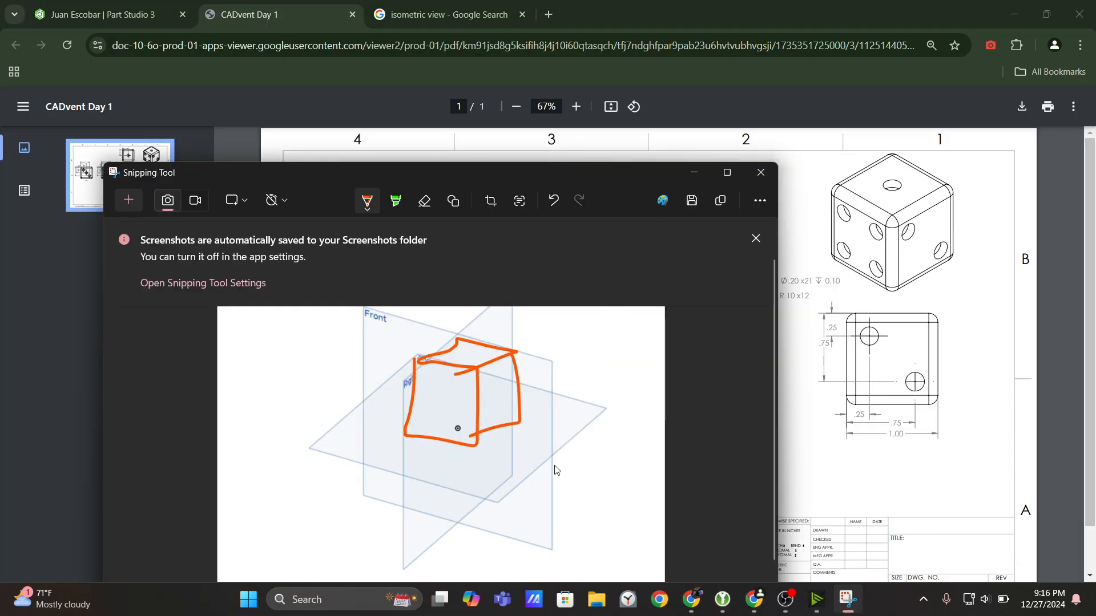
left_click(699, 180)
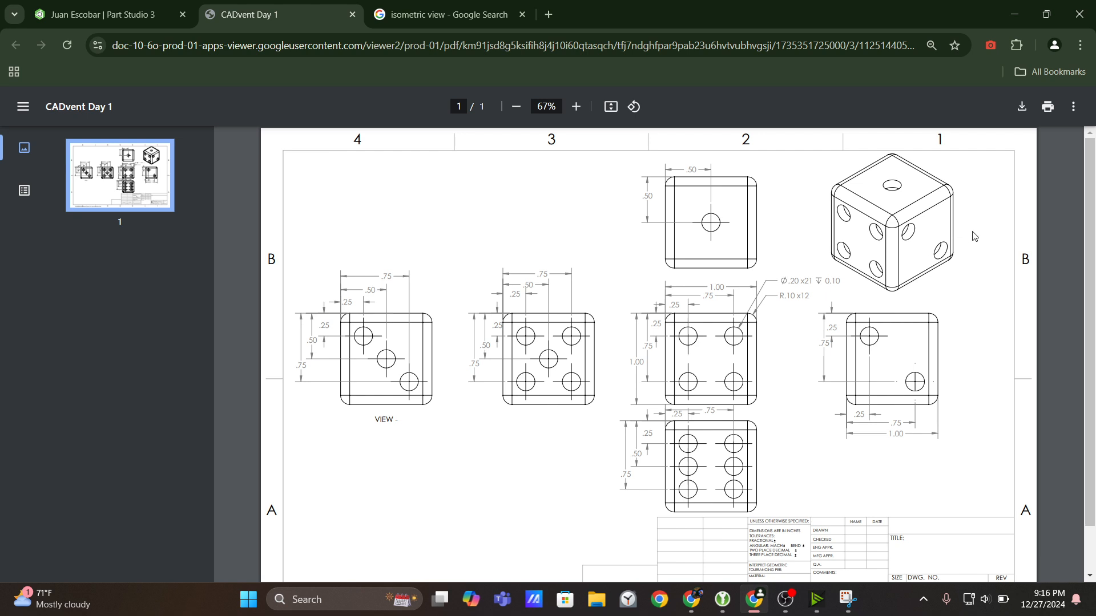
Start a new sketch on the Top plane of the Part Studio, viewed normal to the plane.
key("ctrl+shift+Tab")
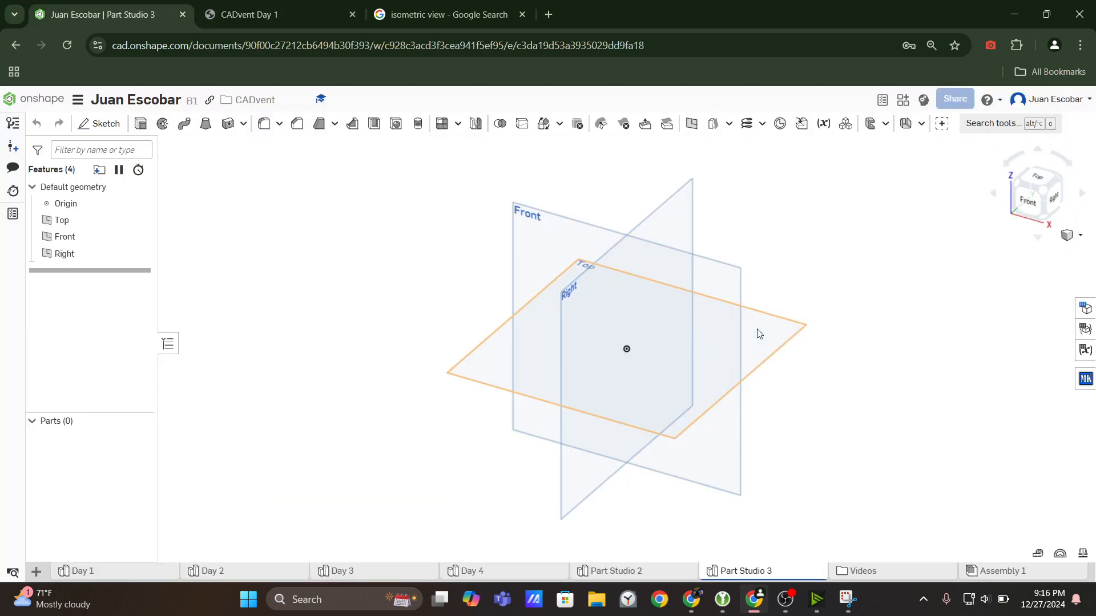
left_click(758, 333)
key("n")
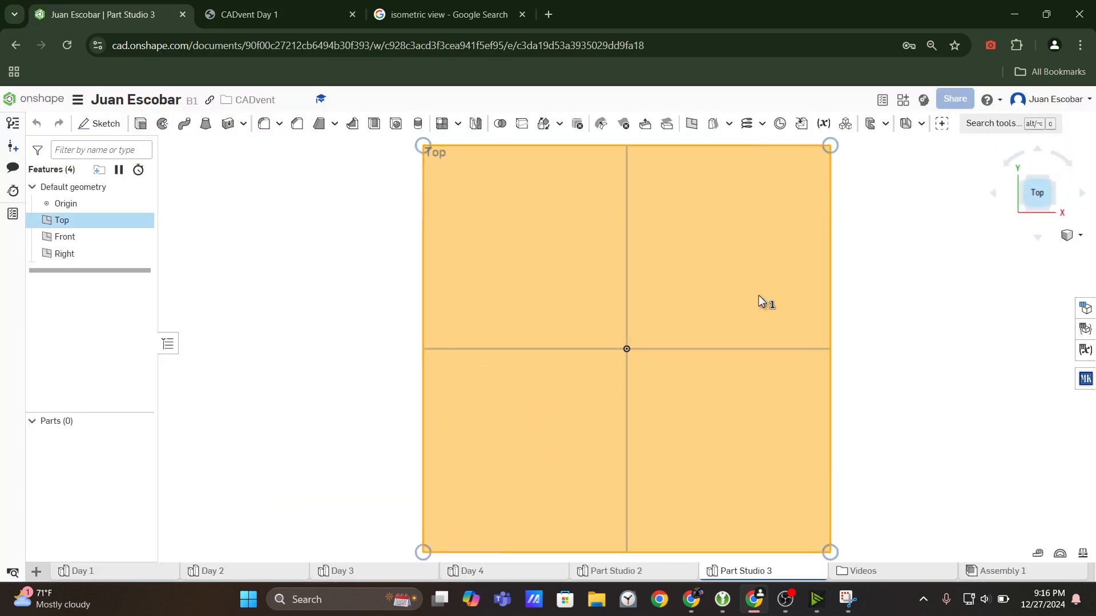
left_click(98, 124)
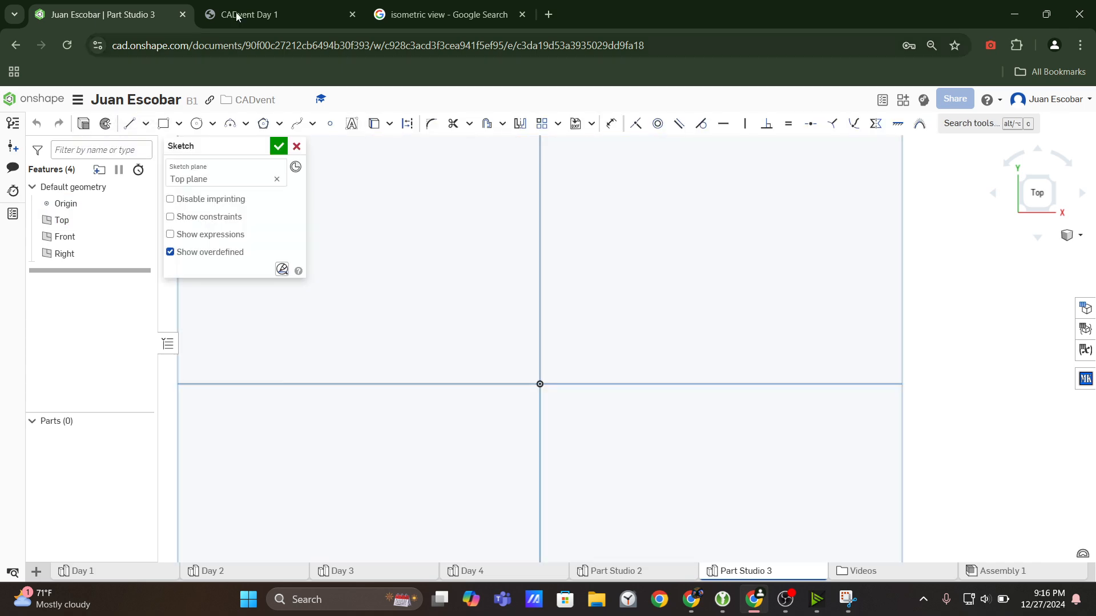
Enlarge the CADvent Day 1 drawing to 110% to examine the dimensions of the dice faces.
left_click(282, 5)
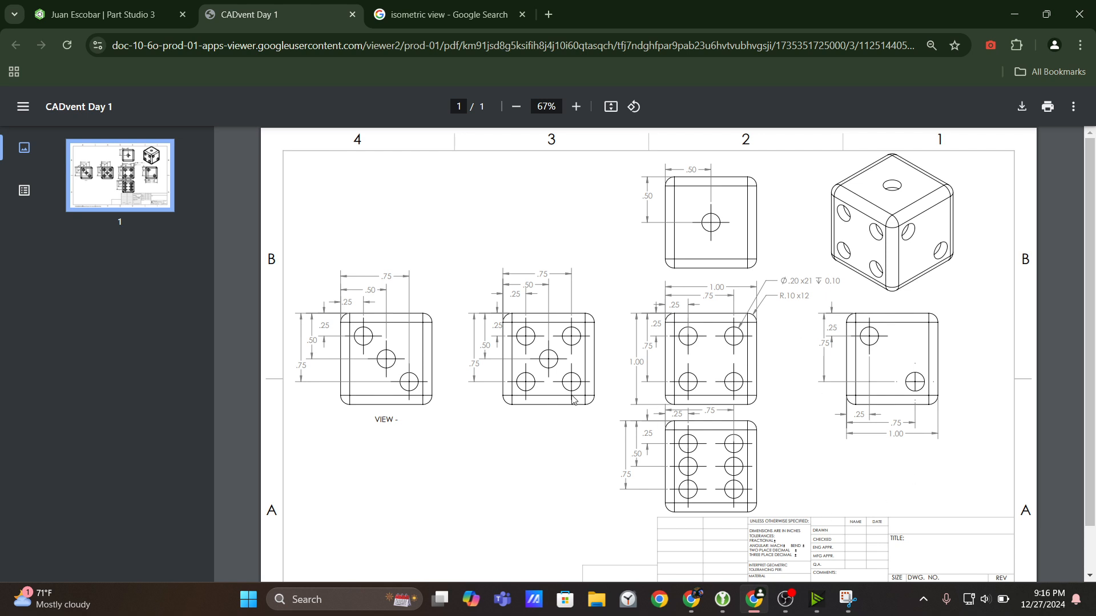
left_click(573, 106)
left_click(572, 106)
left_click(571, 106)
left_click(571, 106)
left_click(571, 106)
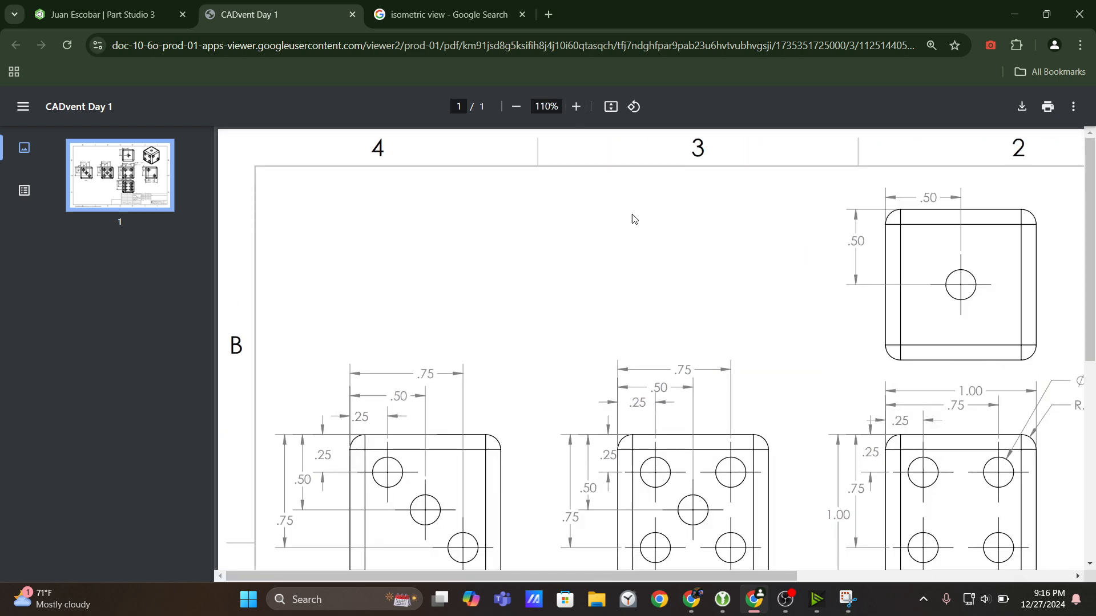
Examine the CADvent Day 1 drawing's face views, hole callout and fillet callout, enlarging it to 125% and returning it to 100%.
scroll(673, 244, "down", 1)
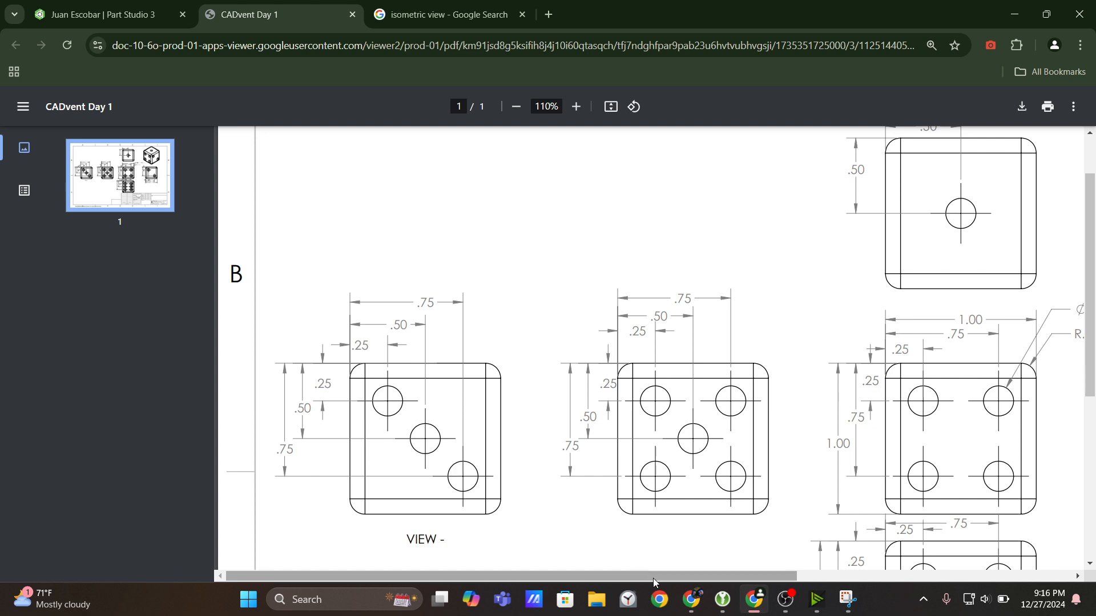
left_click_drag(651, 573, 784, 588)
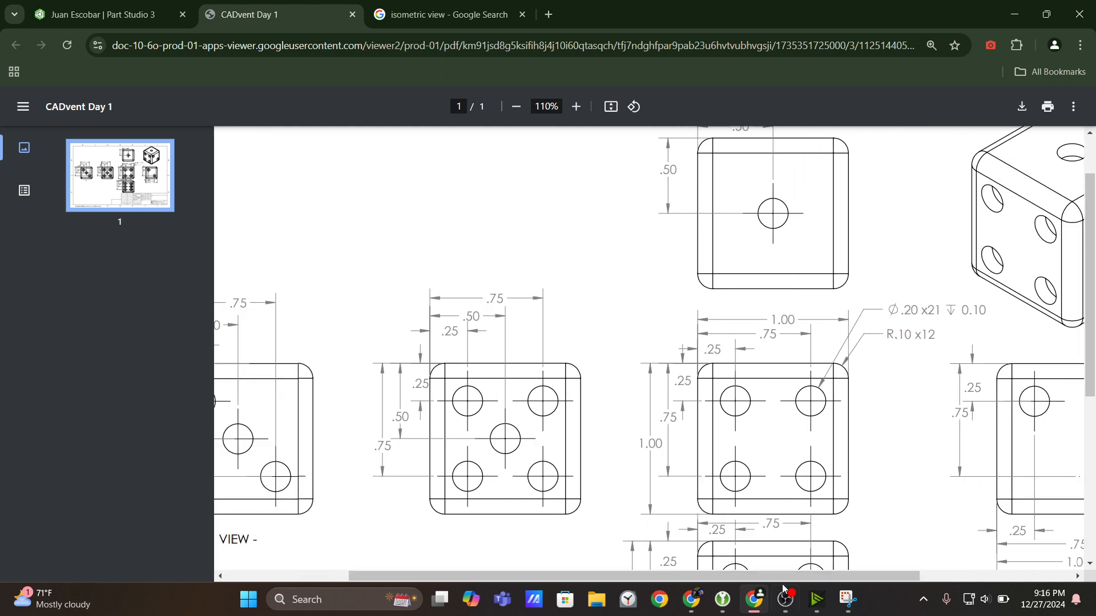
left_click(578, 107)
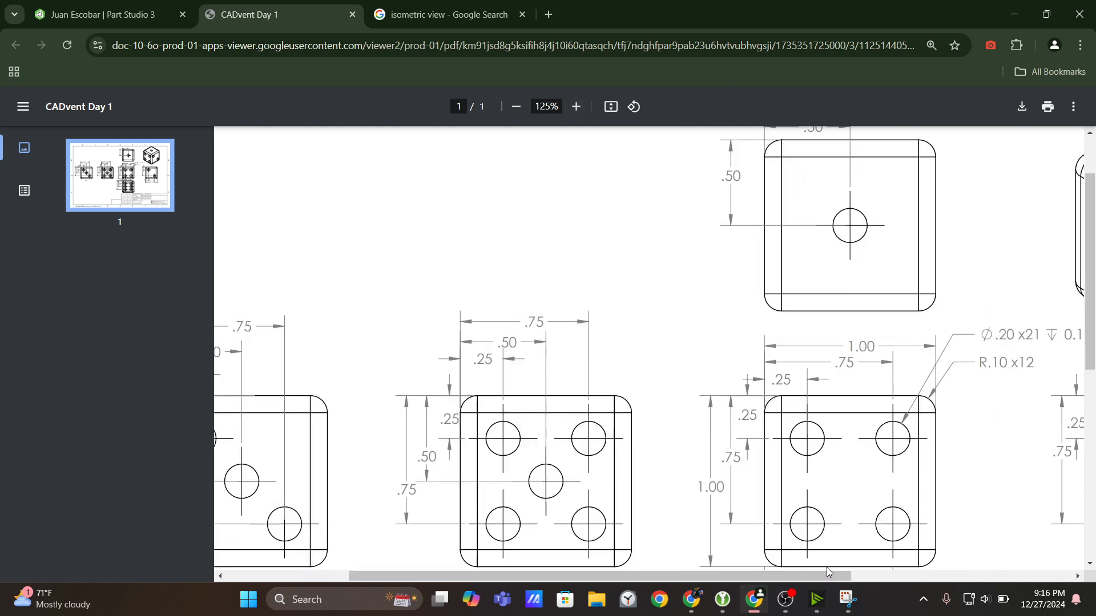
left_click(881, 577)
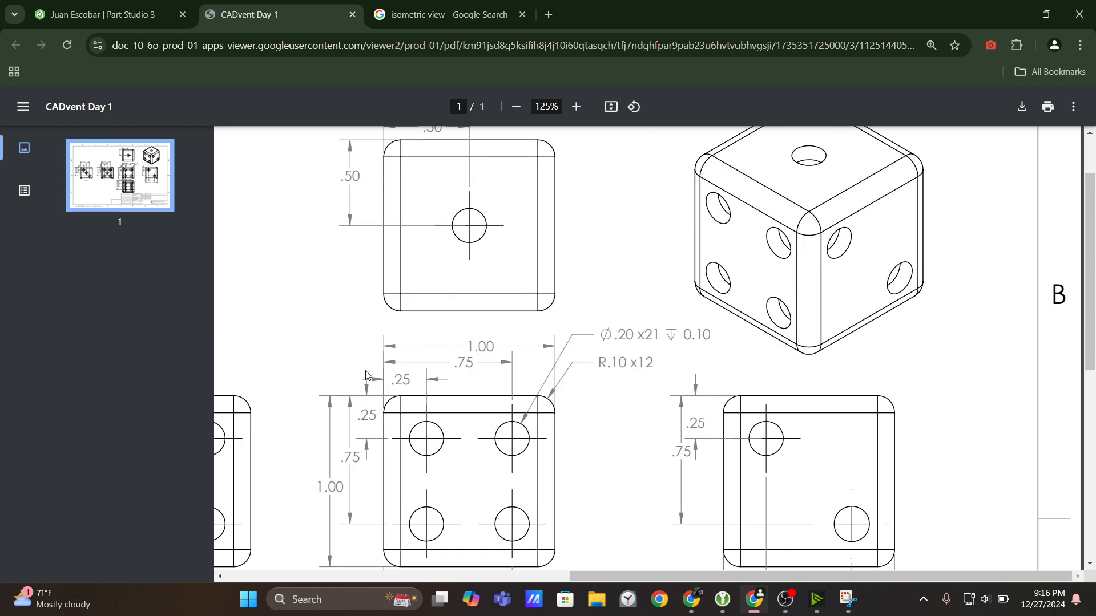
scroll(367, 376, "down", 2)
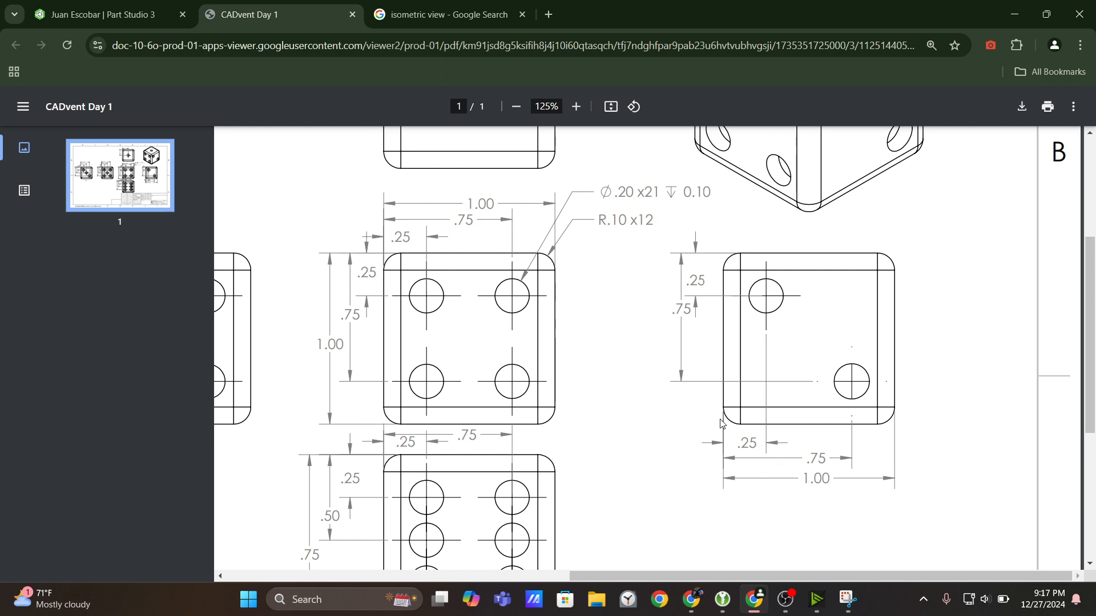
left_click(516, 106)
scroll(622, 257, "down", 2)
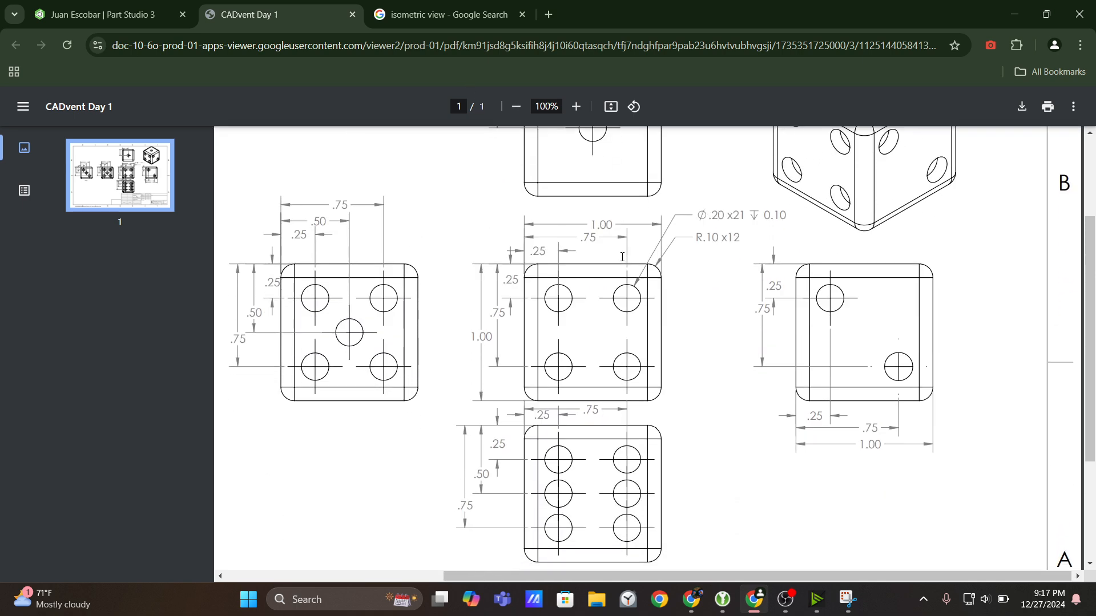
scroll(622, 256, "up", 1)
Switch to the Part Studio and sketch a center point rectangle about 3.09 by 3.49 in, centred on the origin of the Top plane sketch.
left_click(71, 6)
key("7")
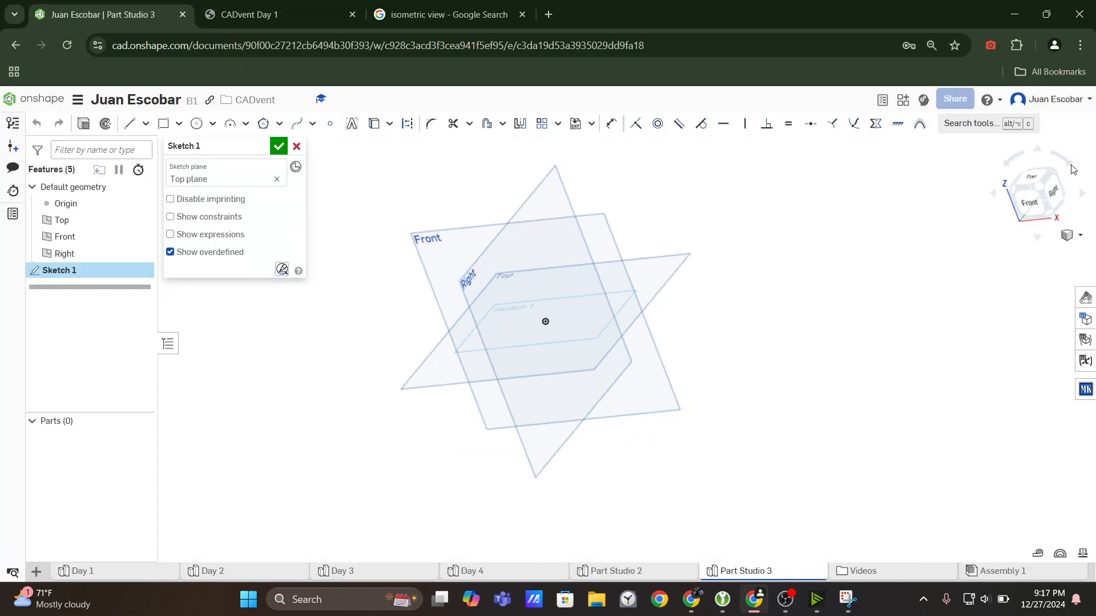
left_click(1040, 193)
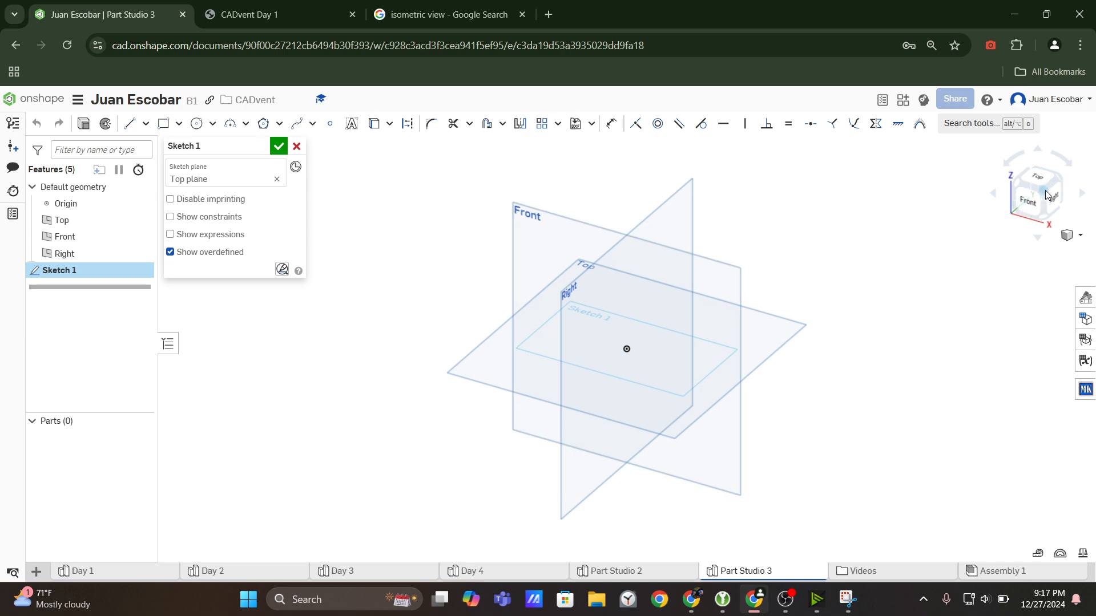
right_click_drag(772, 260, 783, 279)
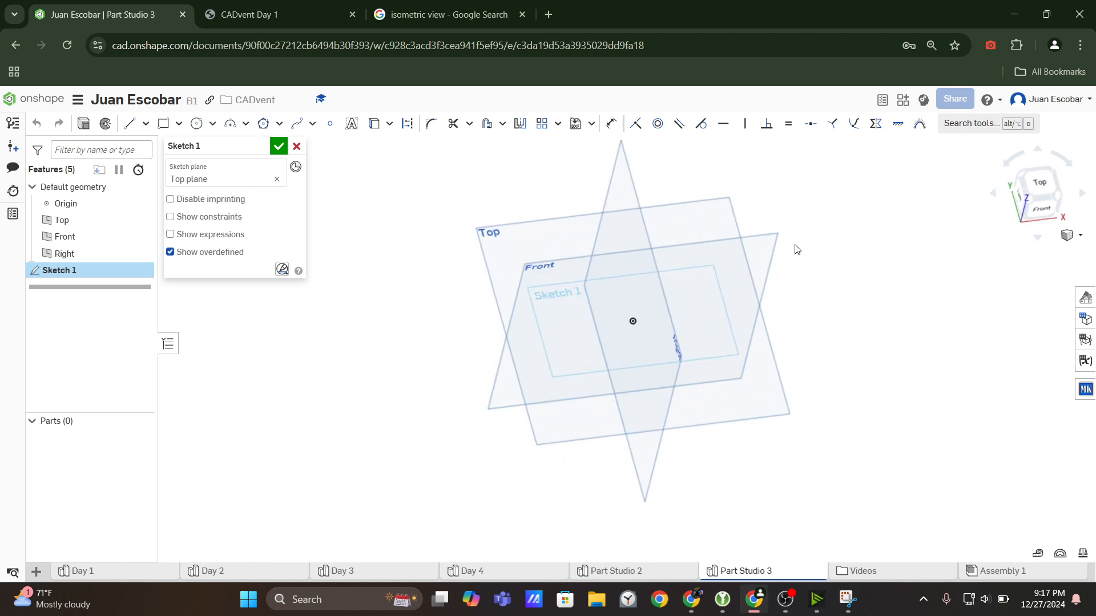
left_click(1043, 184)
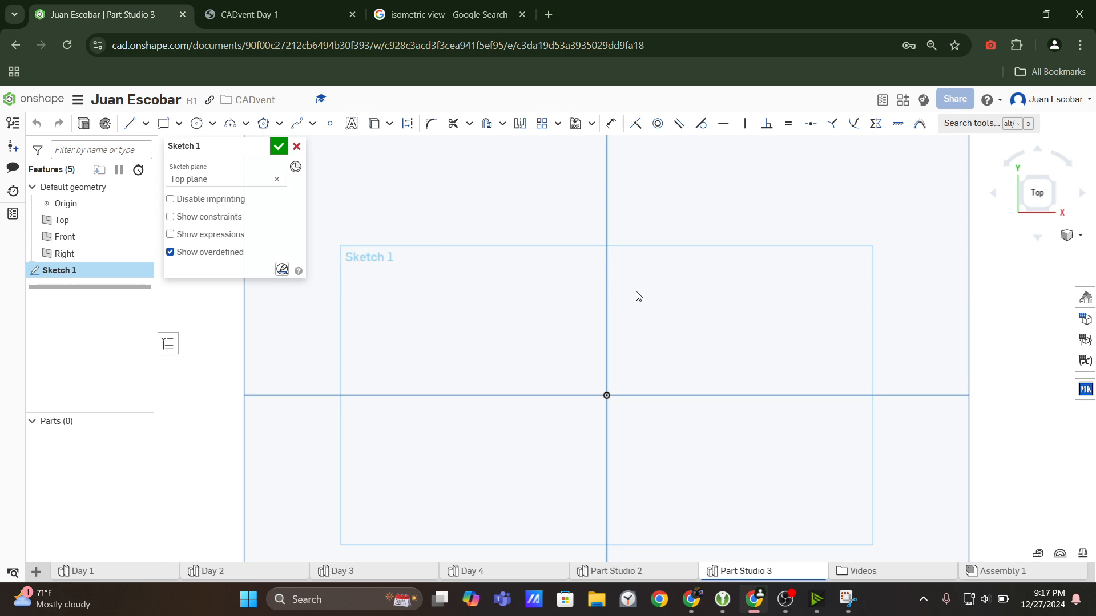
scroll(633, 294, "down", 3)
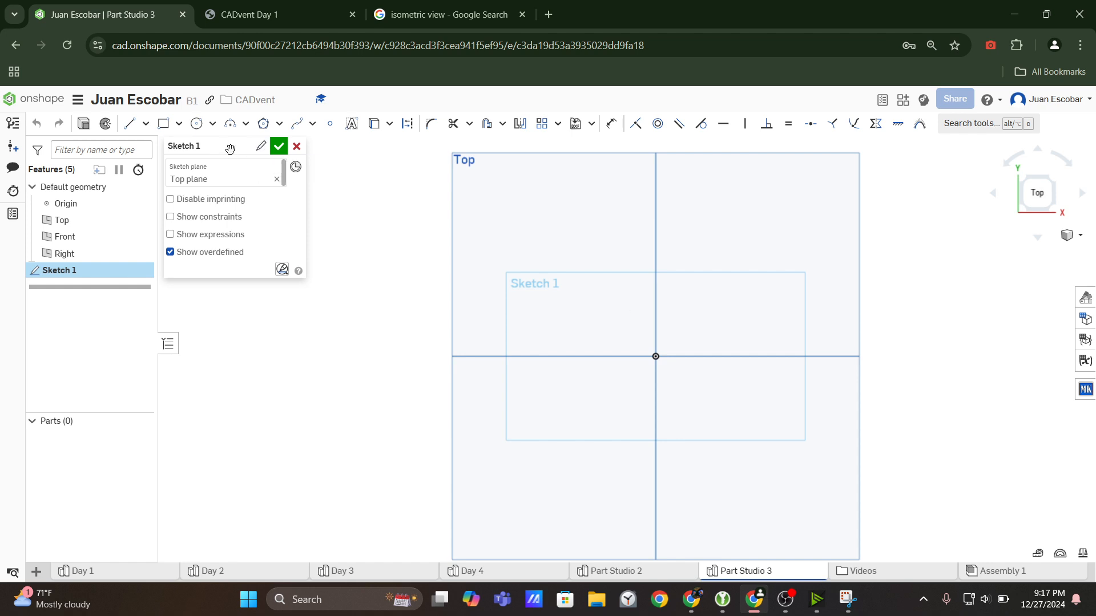
left_click(178, 123)
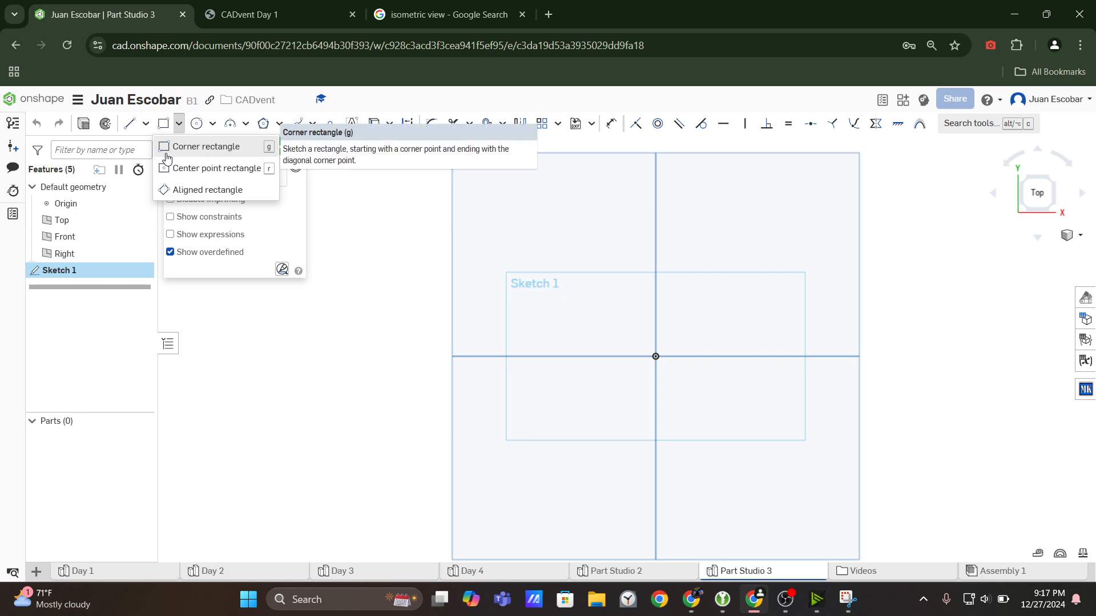
left_click(215, 169)
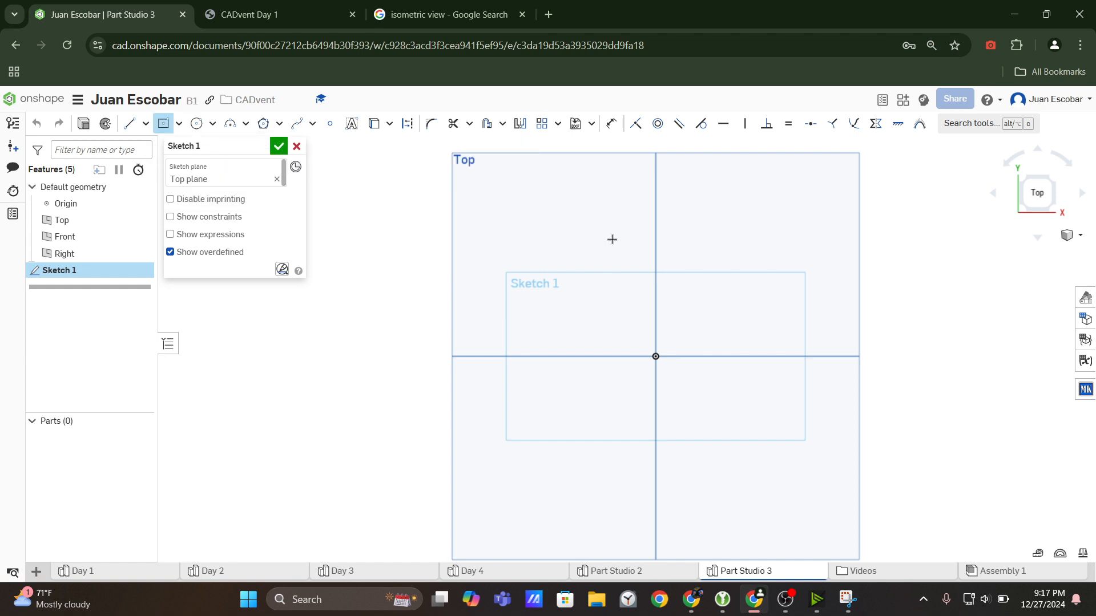
left_click(656, 357)
left_click(760, 238)
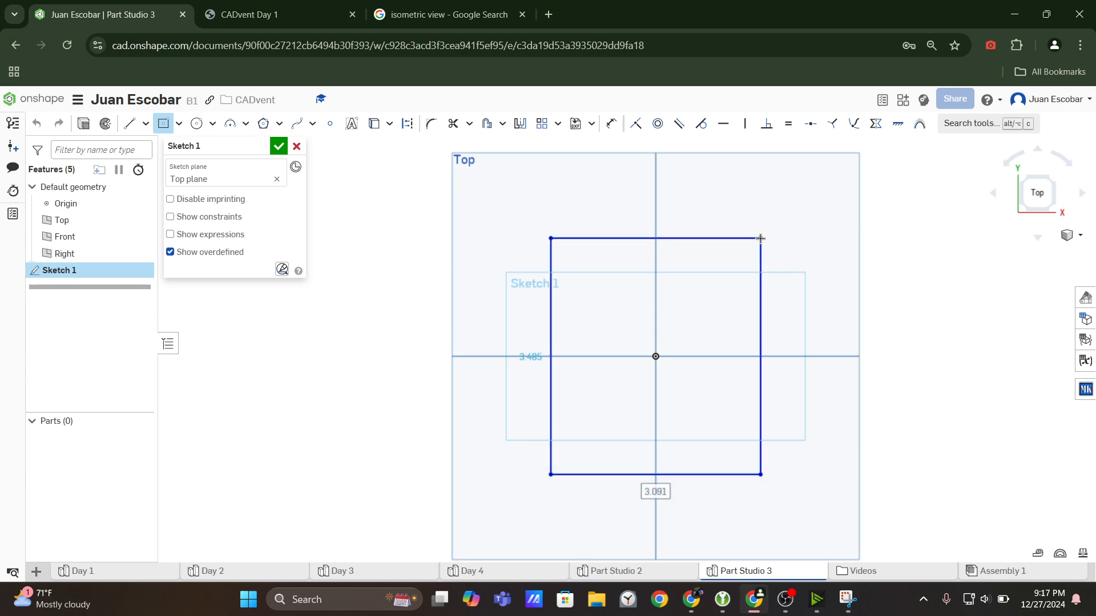
key("Escape")
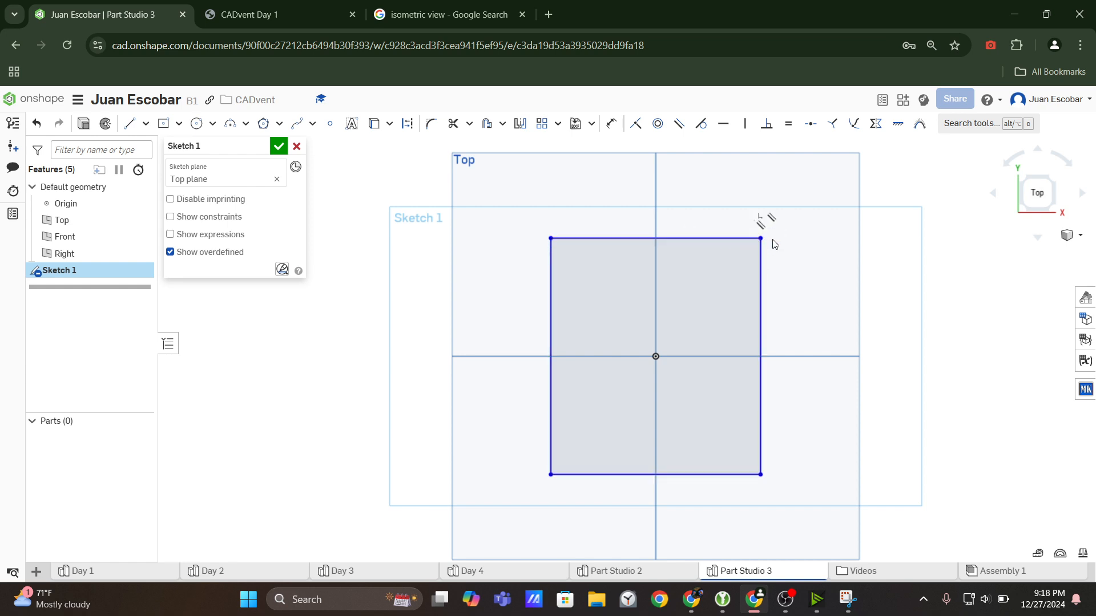
Apply an Equal constraint to two adjacent edges of the rectangle, resizing it freely by its corner before and after.
left_click_drag(765, 242, 803, 219)
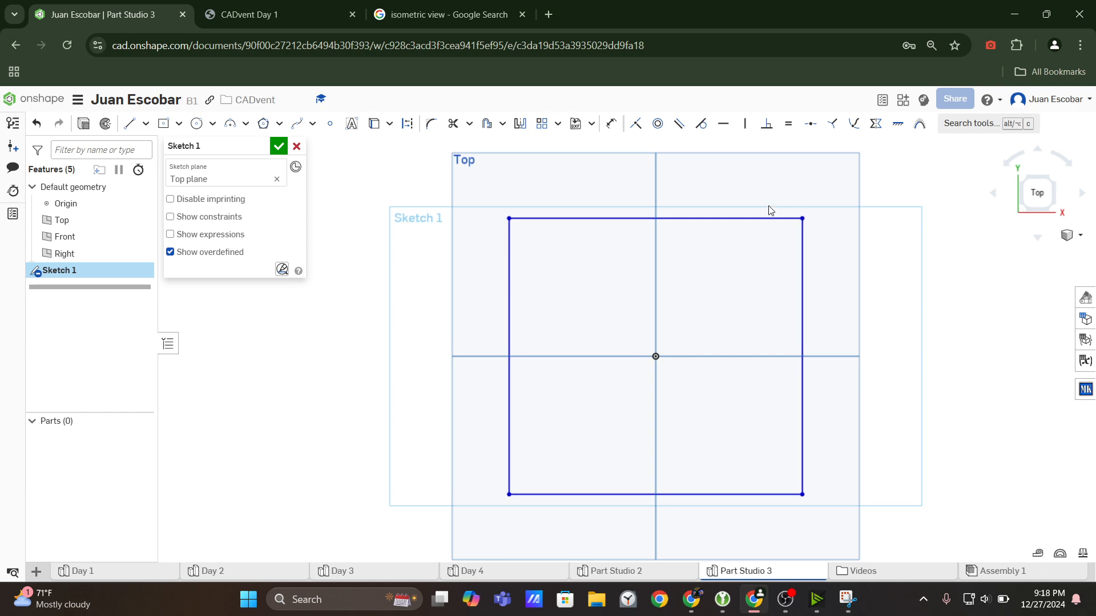
left_click(771, 219)
left_click(803, 268)
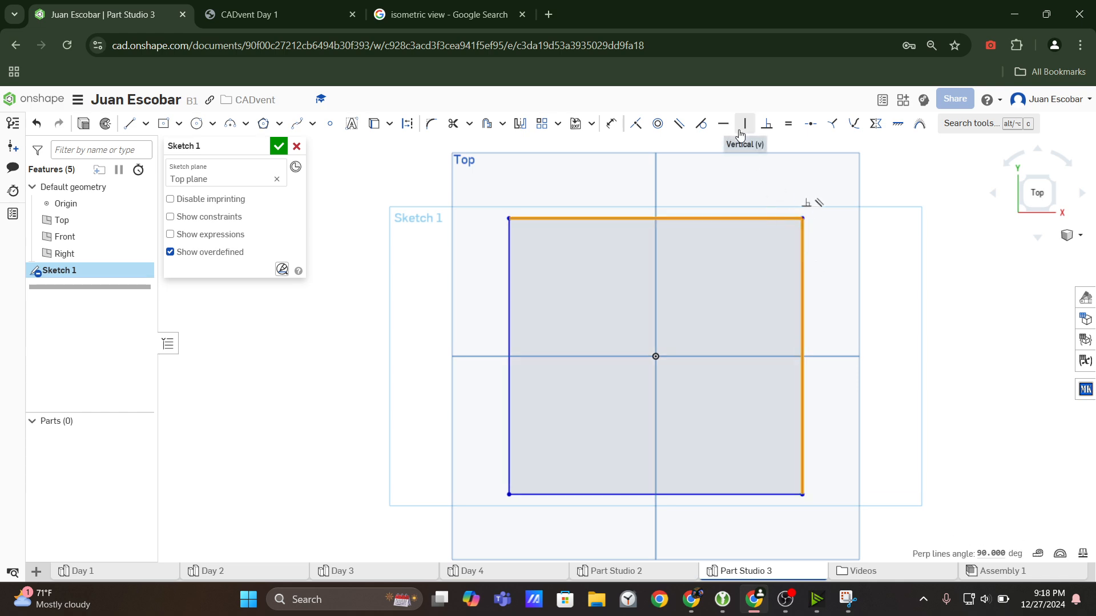
left_click(791, 131)
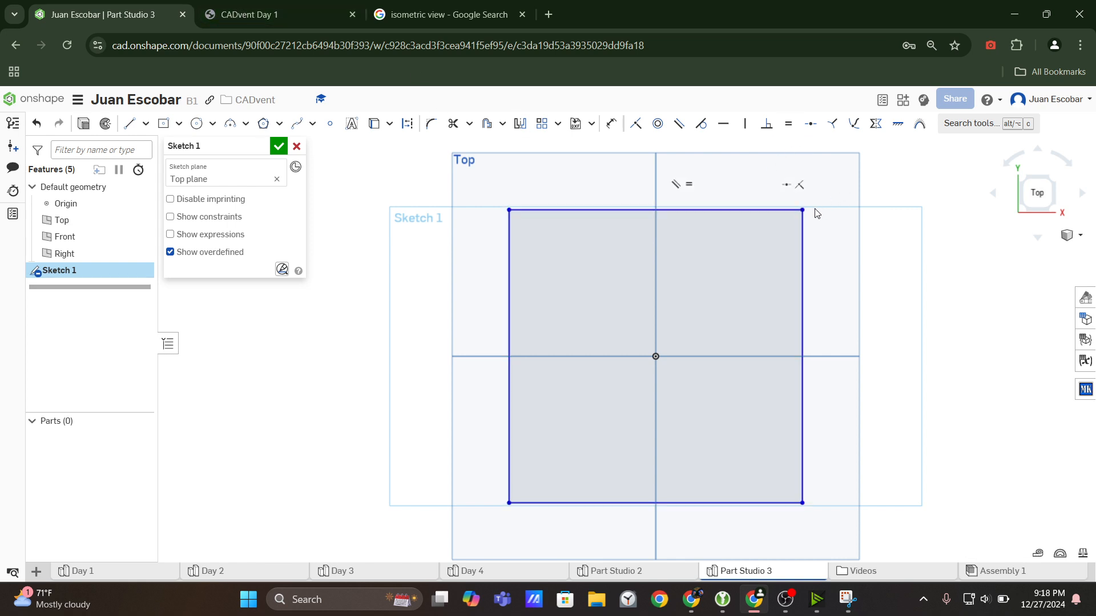
mouse_move(803, 210)
left_mouse_down()
mouse_move(759, 250)
mouse_move(766, 269)
mouse_move(689, 204)
left_mouse_up()
Check the overall size in the CADvent Day 1 drawing and dimension the square's upper edge to 1 in.
left_click(316, 3)
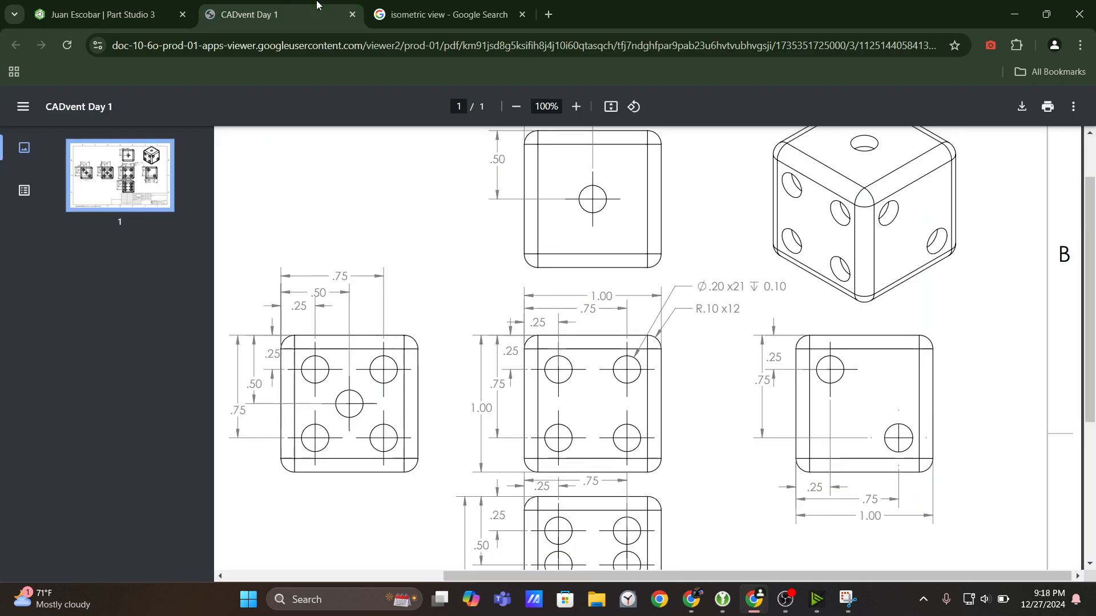
left_click(107, 3)
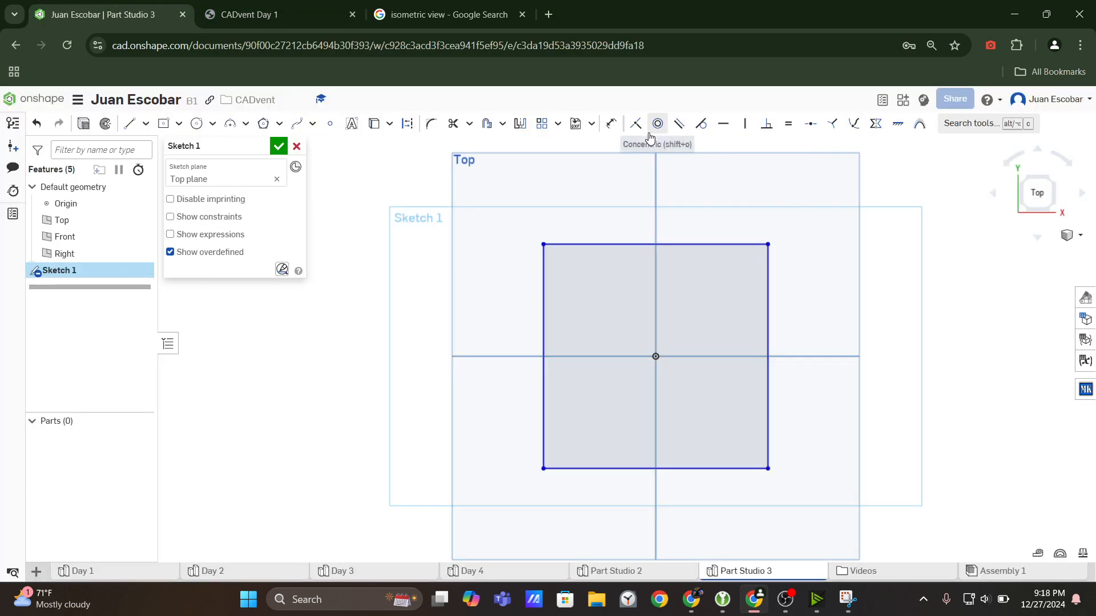
left_click(615, 130)
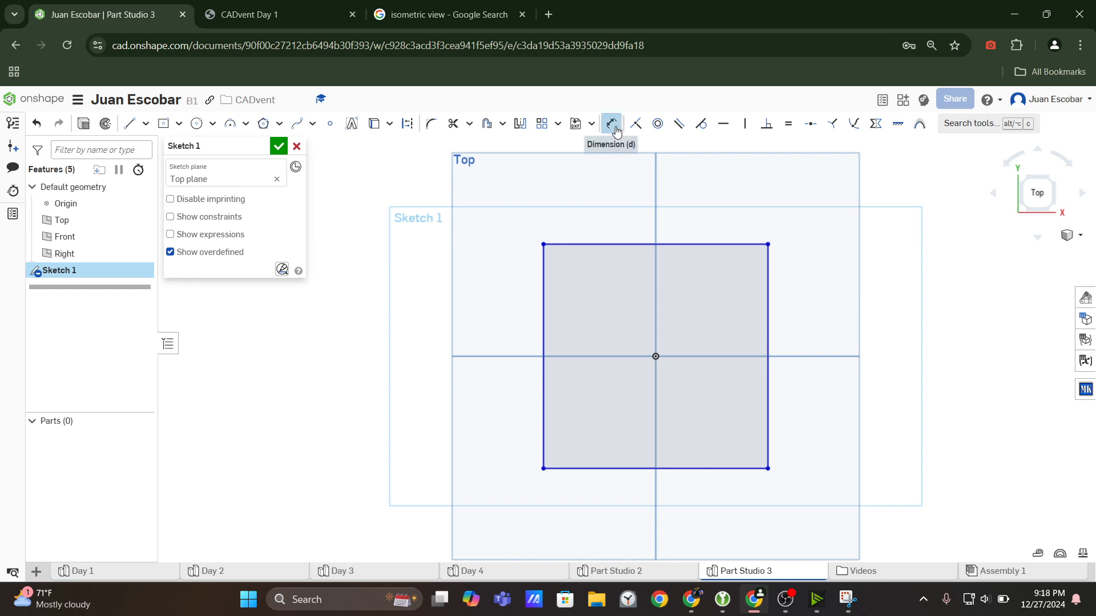
left_click(736, 244)
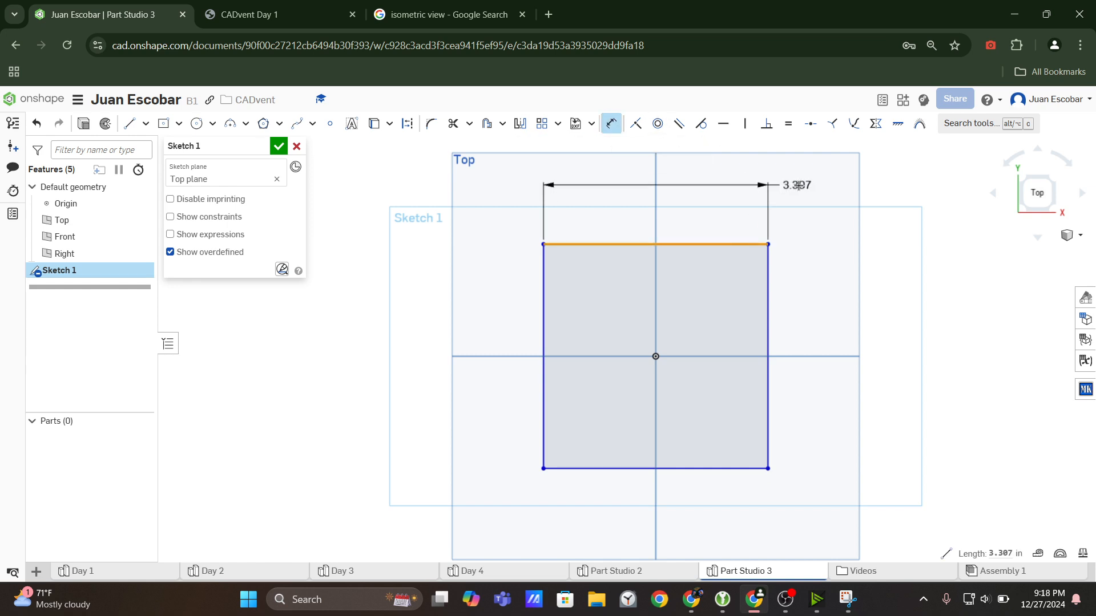
left_click(809, 185)
type("1")
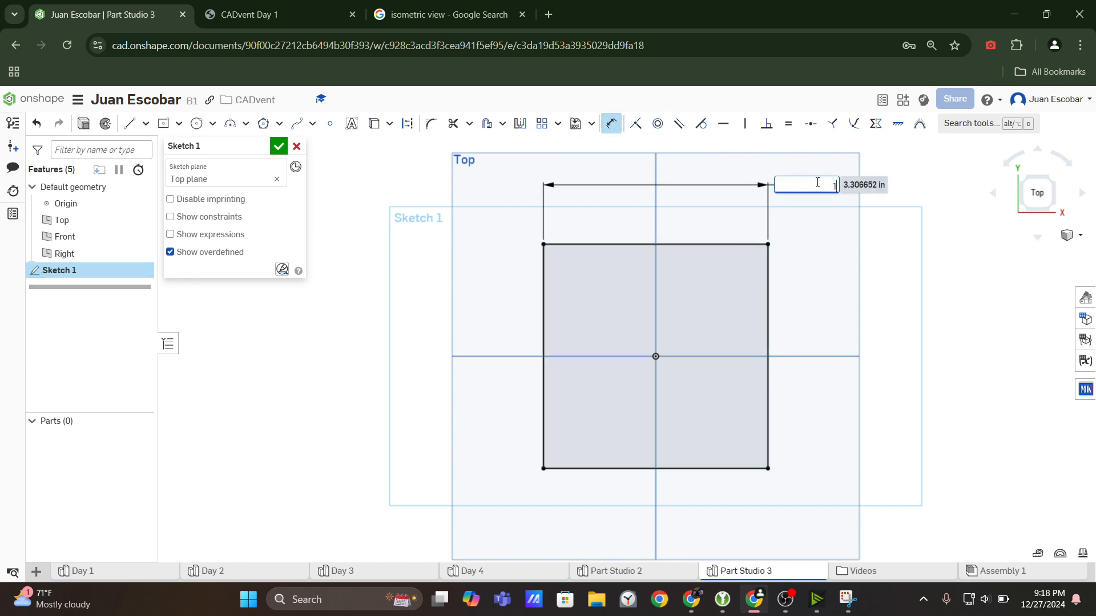
key("Return")
scroll(666, 343, "up", 3)
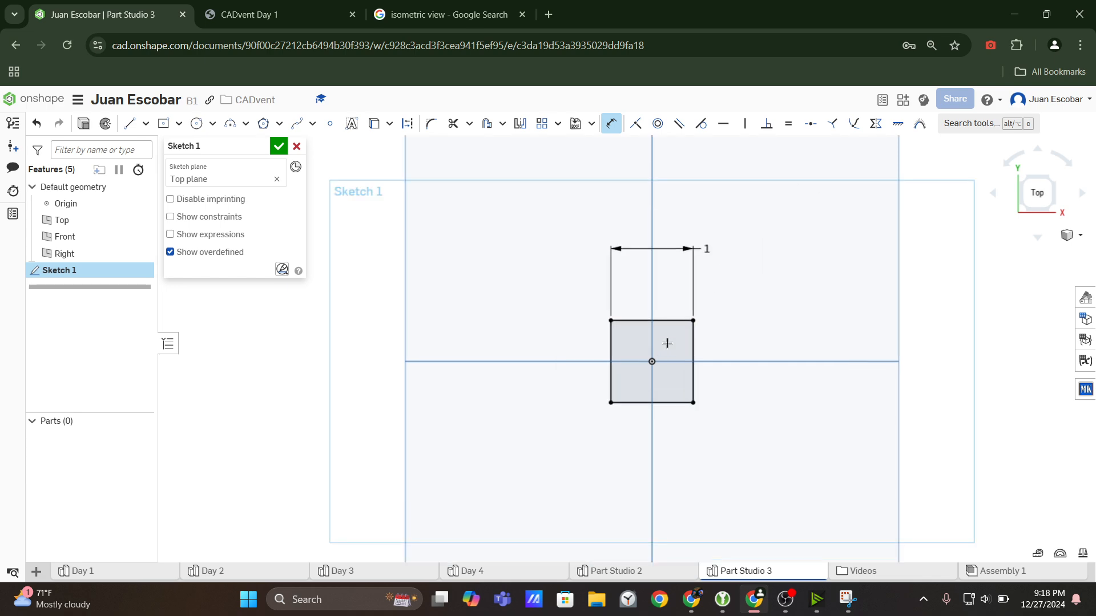
key("Escape")
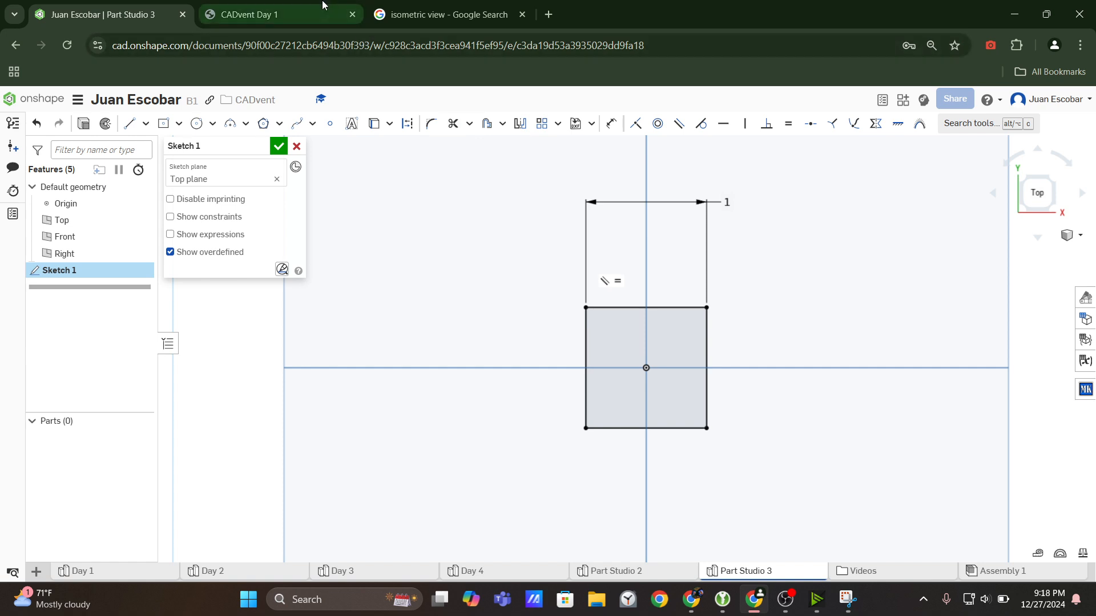
Review the CADvent Day 1 drawing and capture its four-hole, two-hole and isometric views with Snipping Tool.
left_click(268, 15)
scroll(896, 256, "down", 3)
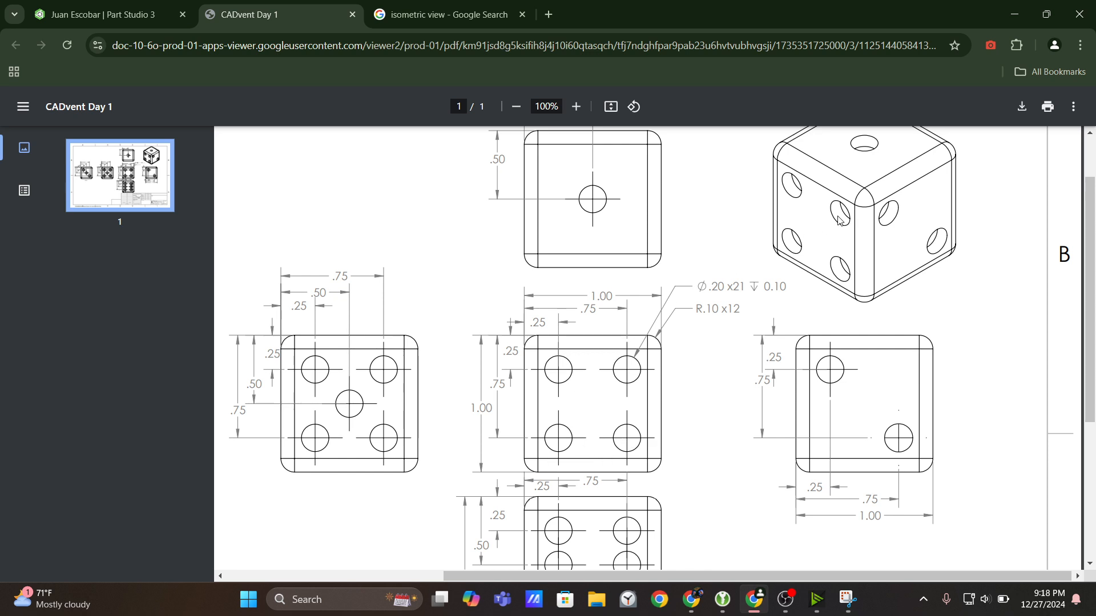
scroll(853, 227, "up", 1)
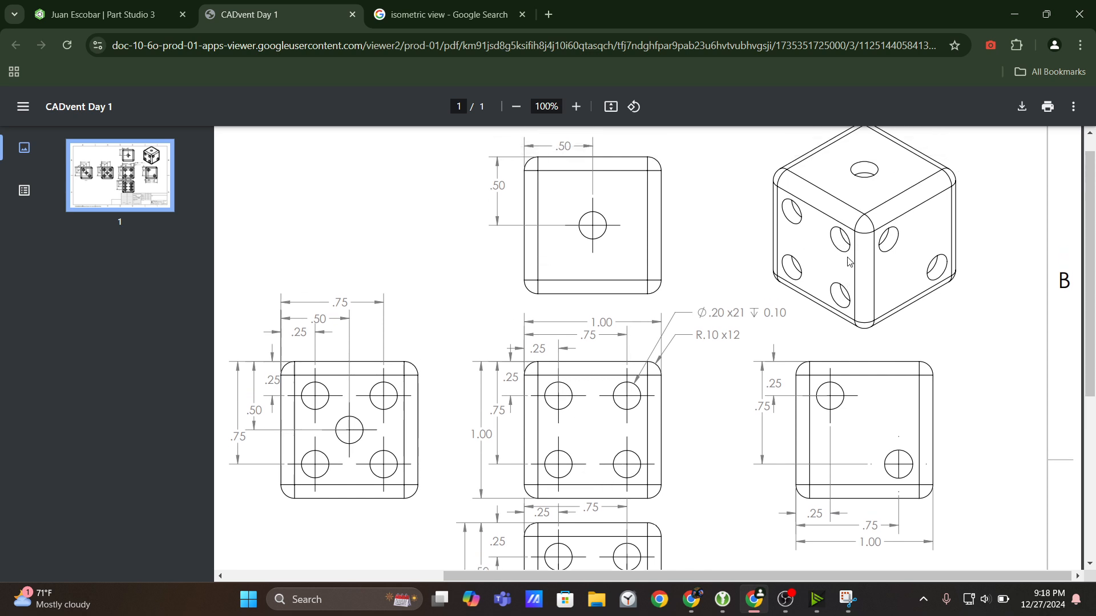
scroll(847, 260, "down", 1)
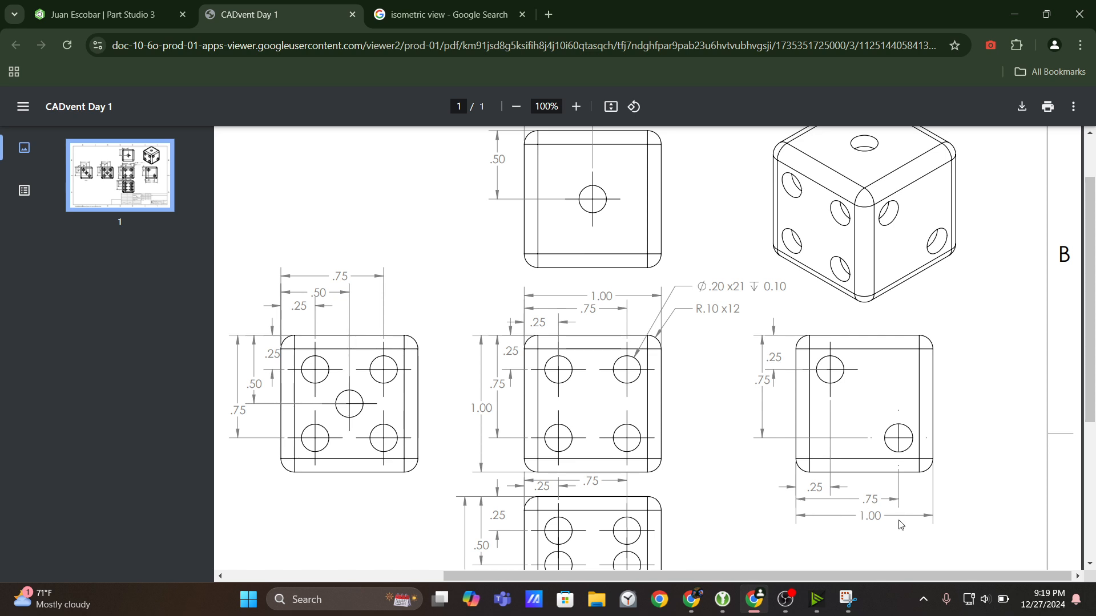
left_click(848, 600)
left_click(134, 200)
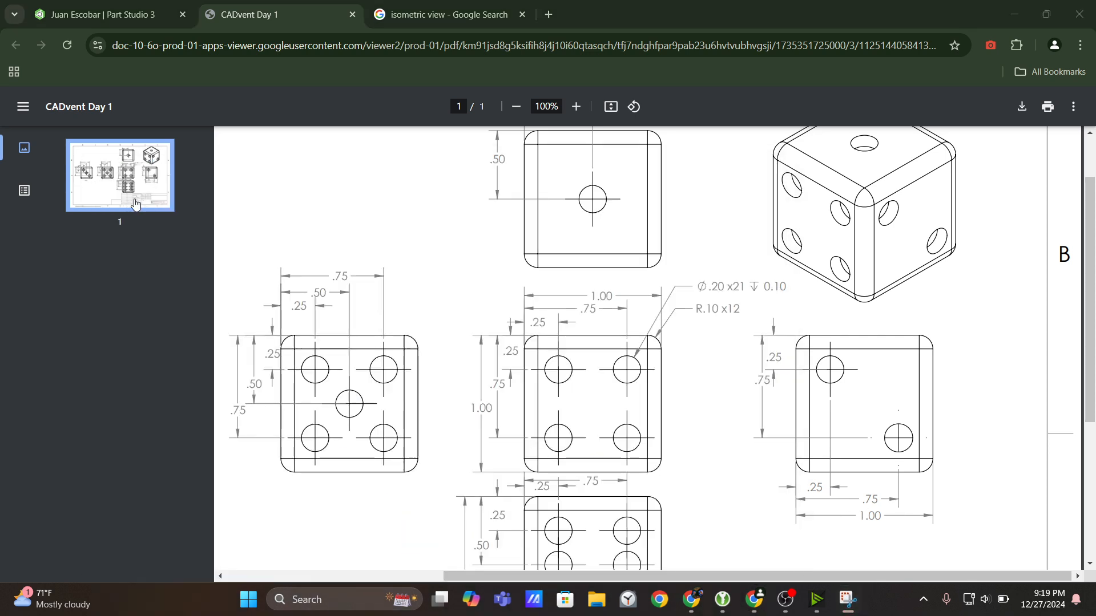
mouse_move(337, 54)
left_mouse_down()
mouse_move(543, 97)
mouse_move(1064, 457)
mouse_move(1050, 546)
left_mouse_up()
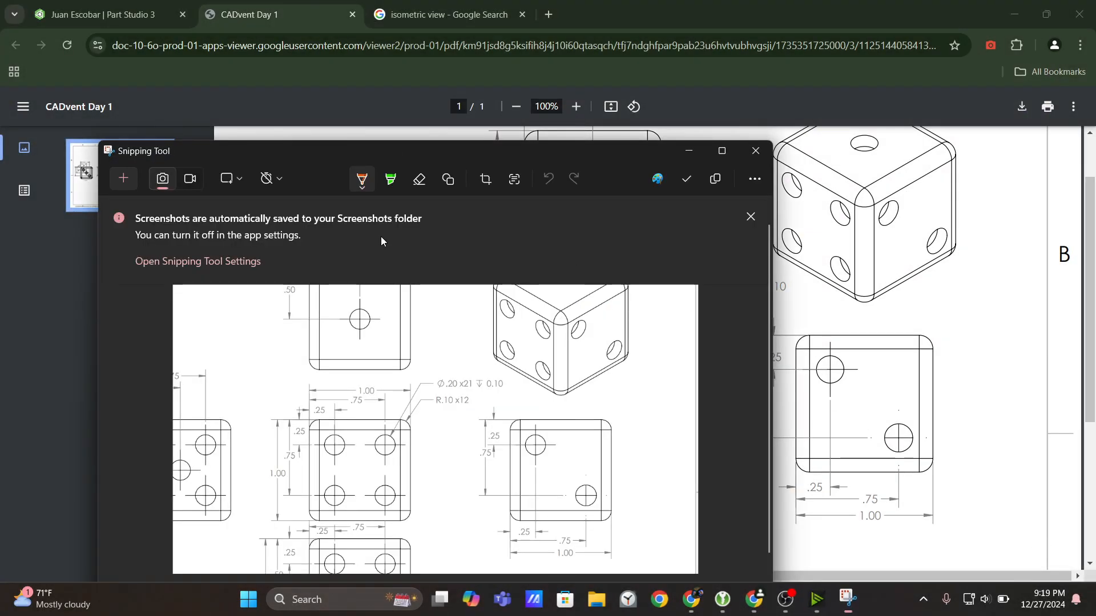
left_click_drag(356, 157, 479, 83)
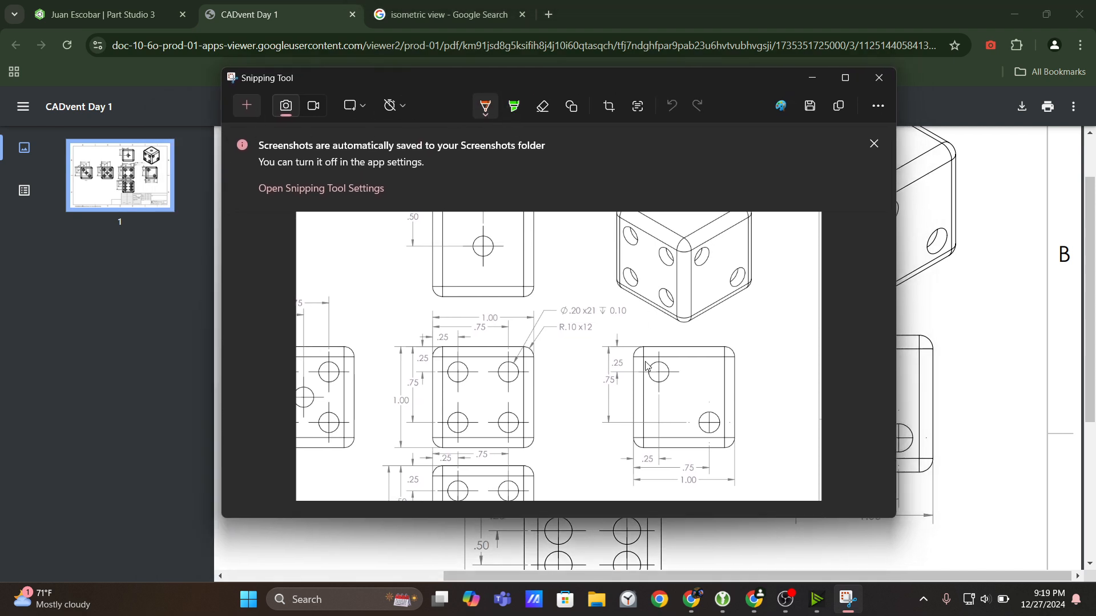
Mark the two holes of the two-hole face view and their matching isometric-view holes with the orange-red pen.
mouse_move(665, 369)
left_mouse_down()
mouse_move(653, 377)
mouse_move(673, 371)
left_mouse_up()
mouse_move(707, 422)
left_mouse_down()
mouse_move(713, 431)
mouse_move(697, 425)
left_mouse_up()
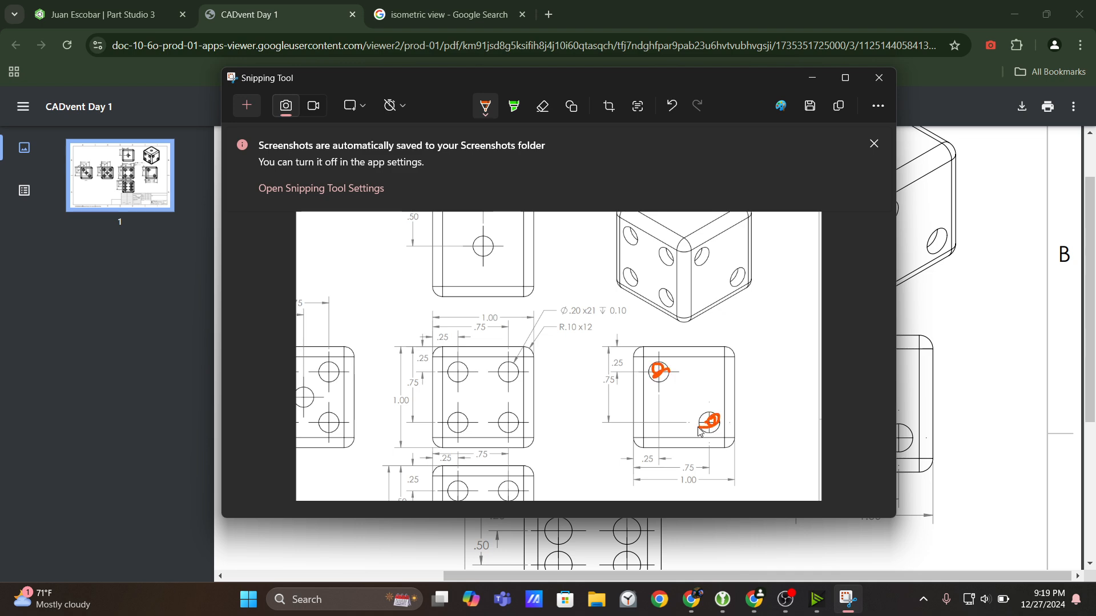
left_click_drag(703, 258, 739, 279)
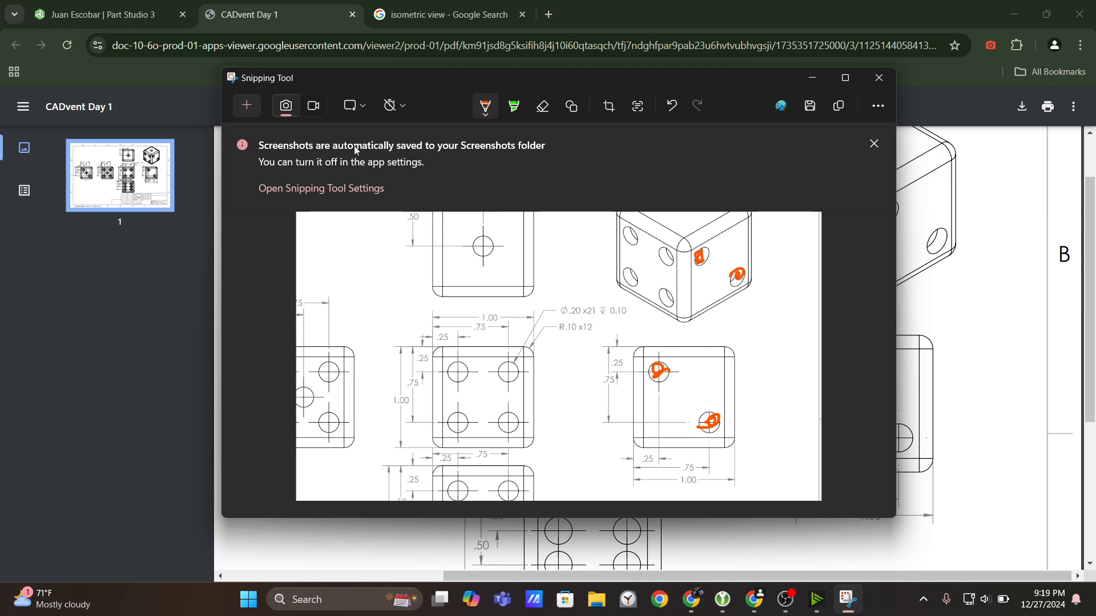
Change the pen to amber and mark the four holes of the four-hole face view and their isometric counterparts.
left_click(486, 108)
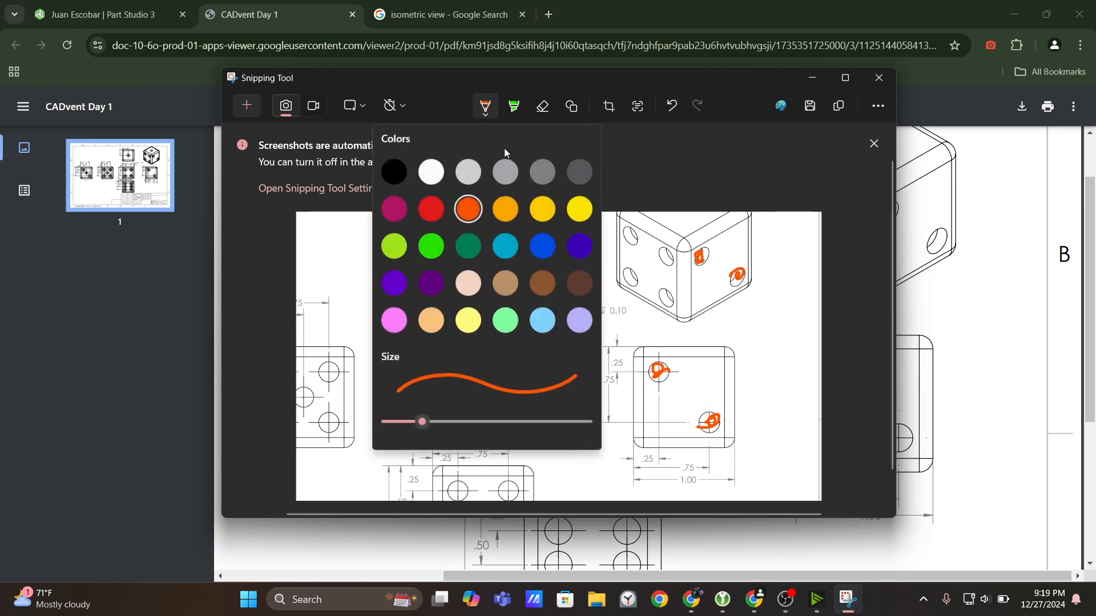
left_click(515, 217)
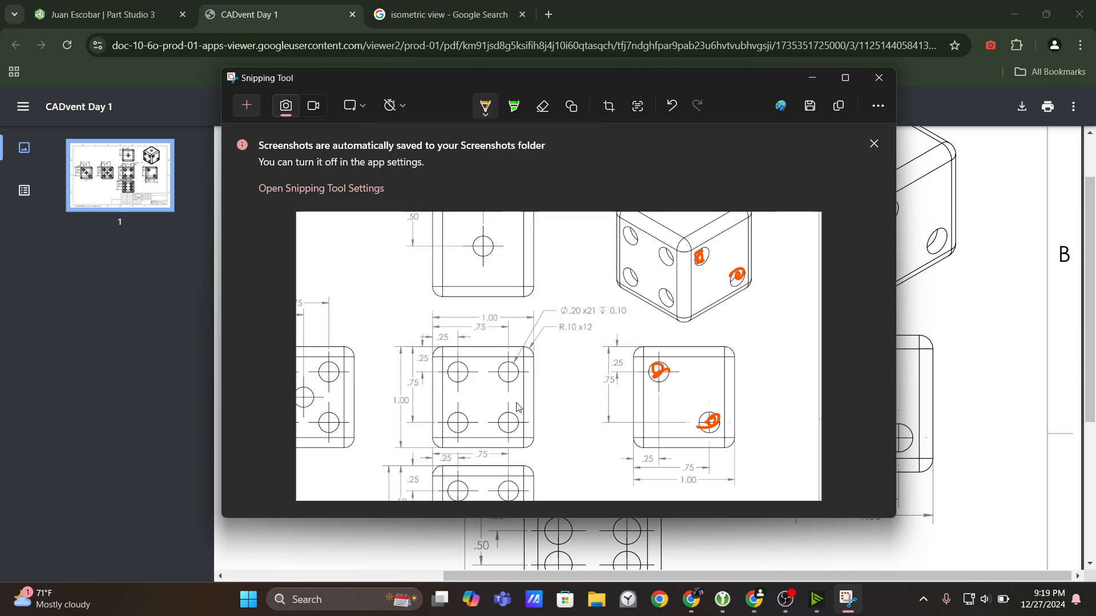
left_click_drag(453, 378, 511, 372)
mouse_move(458, 426)
left_mouse_down()
mouse_move(466, 419)
mouse_move(448, 428)
mouse_move(516, 417)
mouse_move(502, 425)
left_mouse_up()
left_click_drag(628, 285, 631, 282)
mouse_move(629, 239)
left_mouse_down()
mouse_move(666, 251)
mouse_move(667, 301)
left_mouse_up()
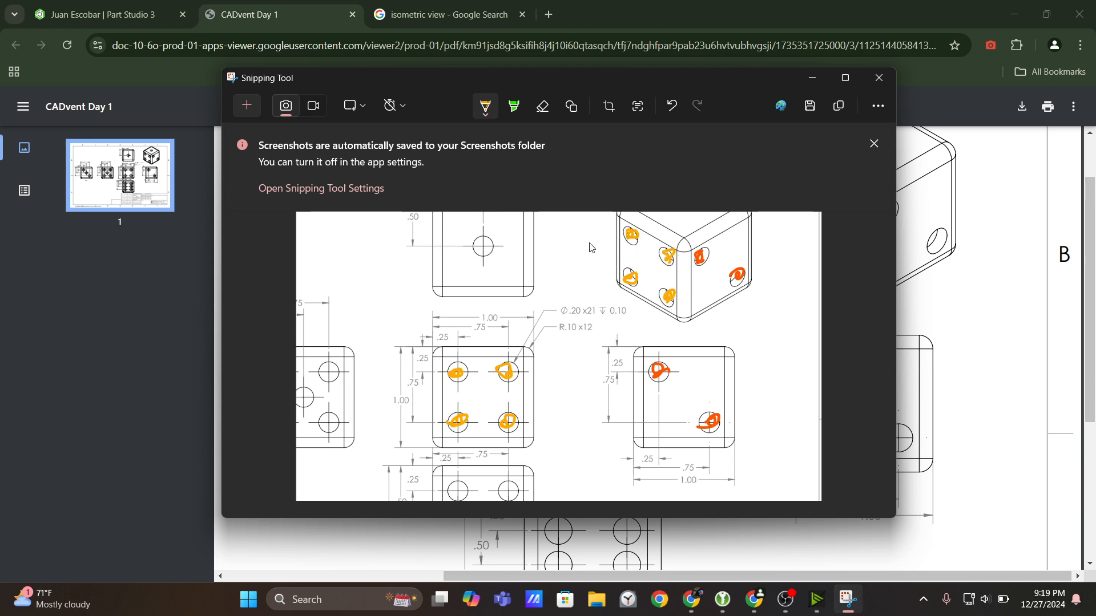
Highlight the lower edge of the two-hole view and its matching isometric edge in green.
left_click(513, 106)
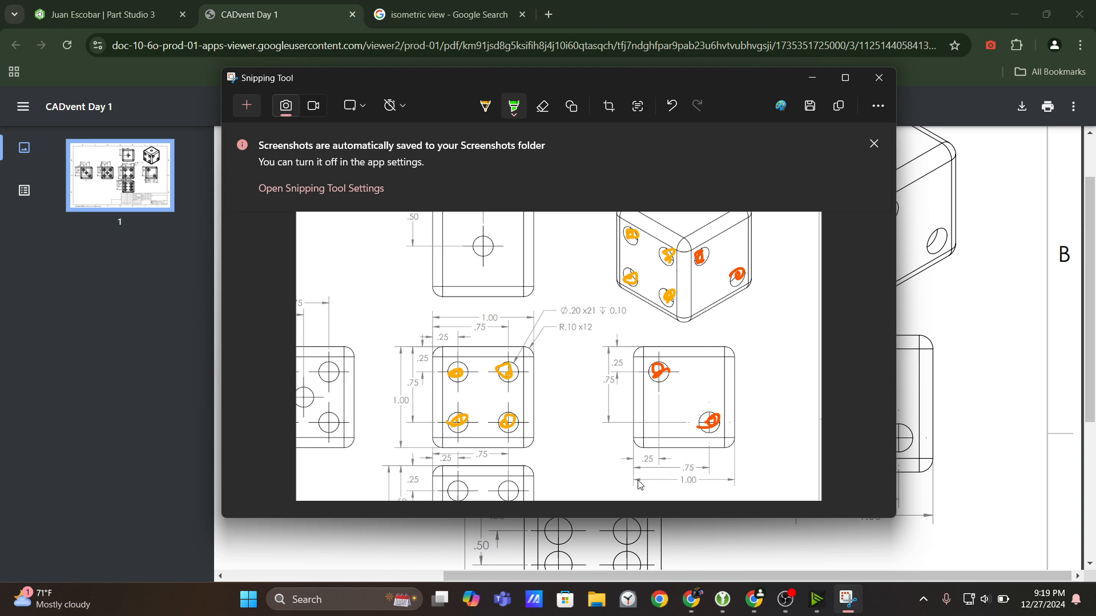
left_click_drag(633, 443, 726, 448)
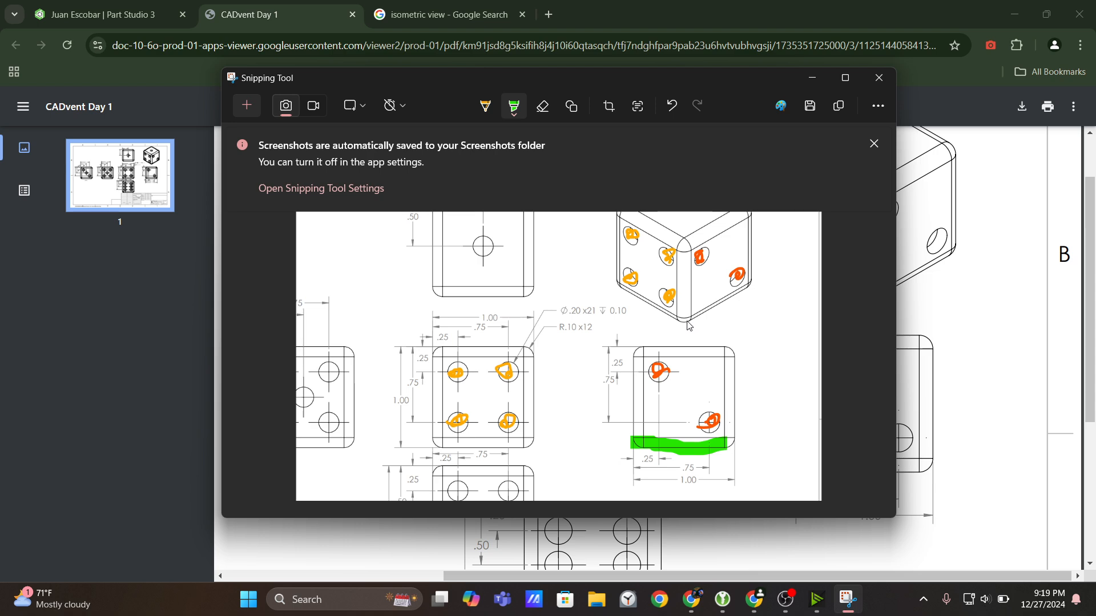
left_click_drag(688, 324, 753, 294)
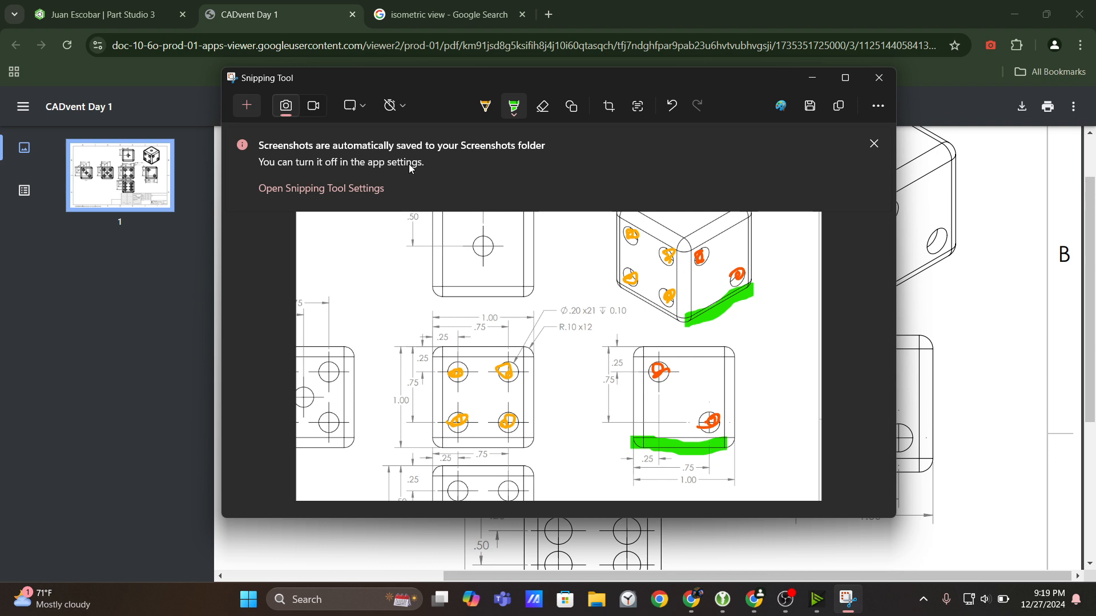
Highlight the four-hole view's left edge and its matching isometric edge in blue, erasing the misplaced stroke over the 1.00 height dimension.
left_click(515, 107)
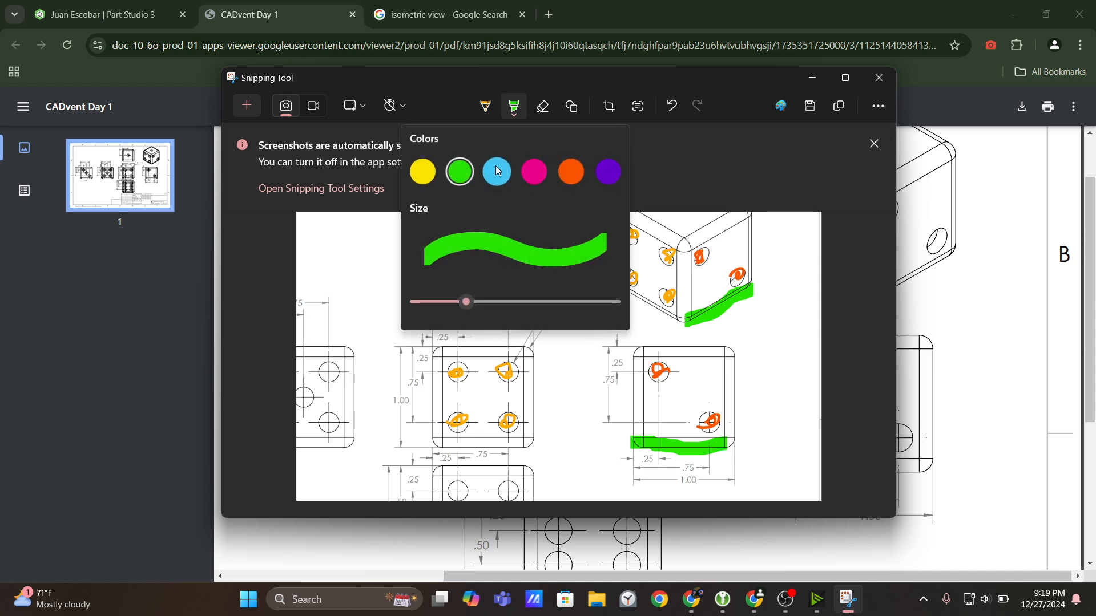
left_click(498, 171)
left_click_drag(399, 343, 403, 443)
scroll(585, 351, "up", 1)
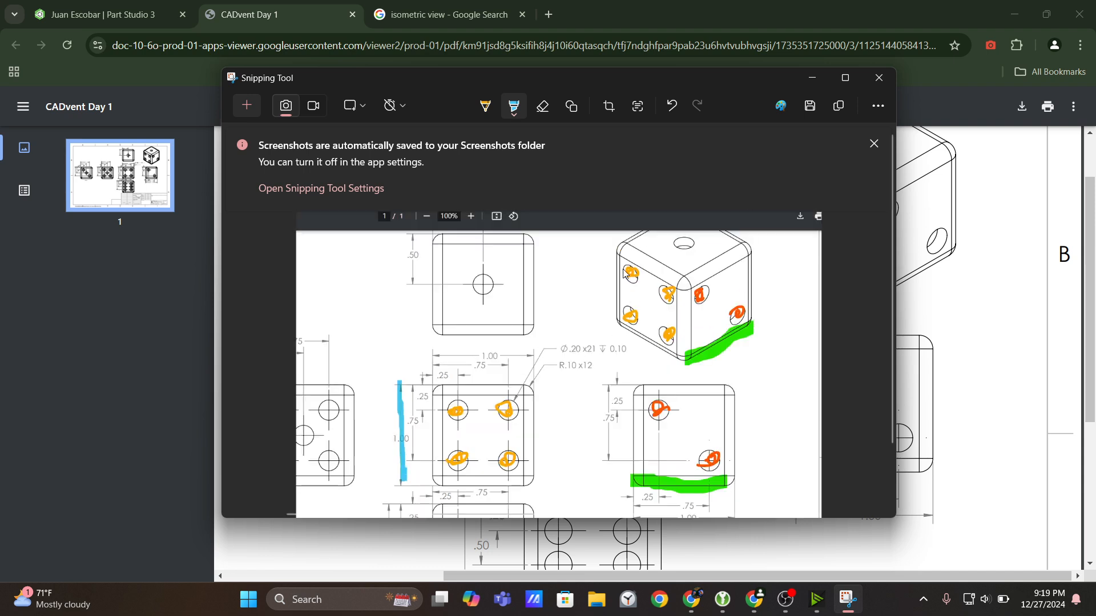
left_click_drag(619, 243, 615, 323)
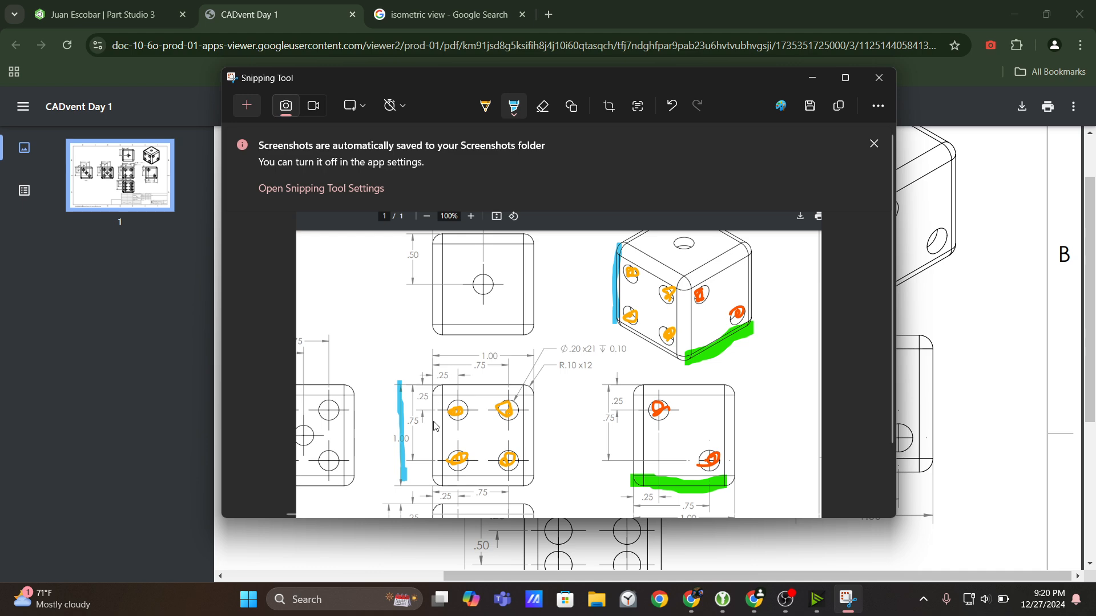
left_click(543, 108)
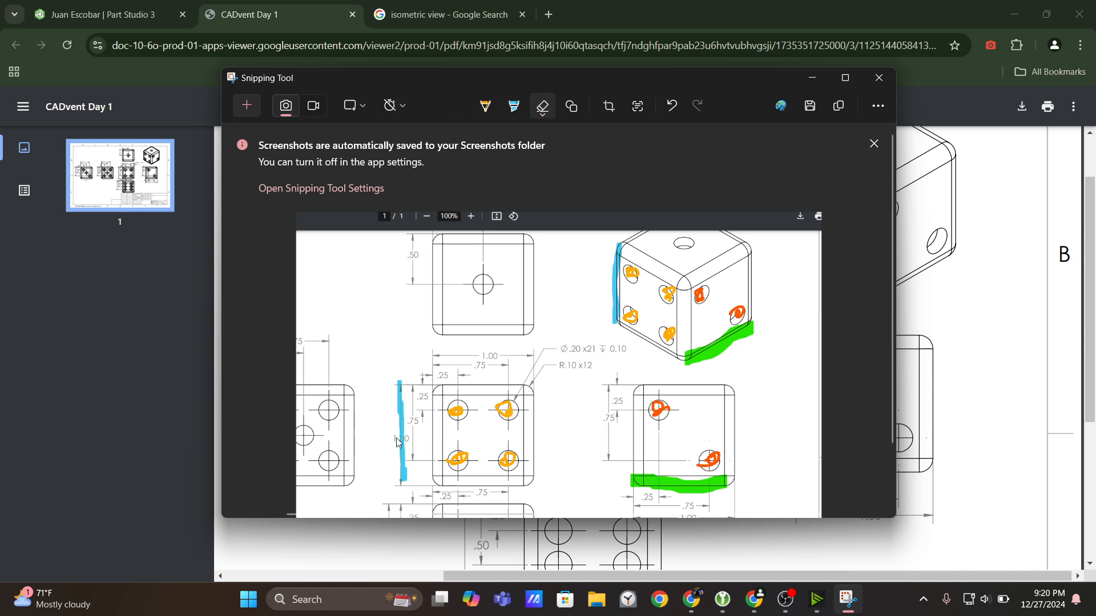
left_click(401, 394)
left_click(514, 106)
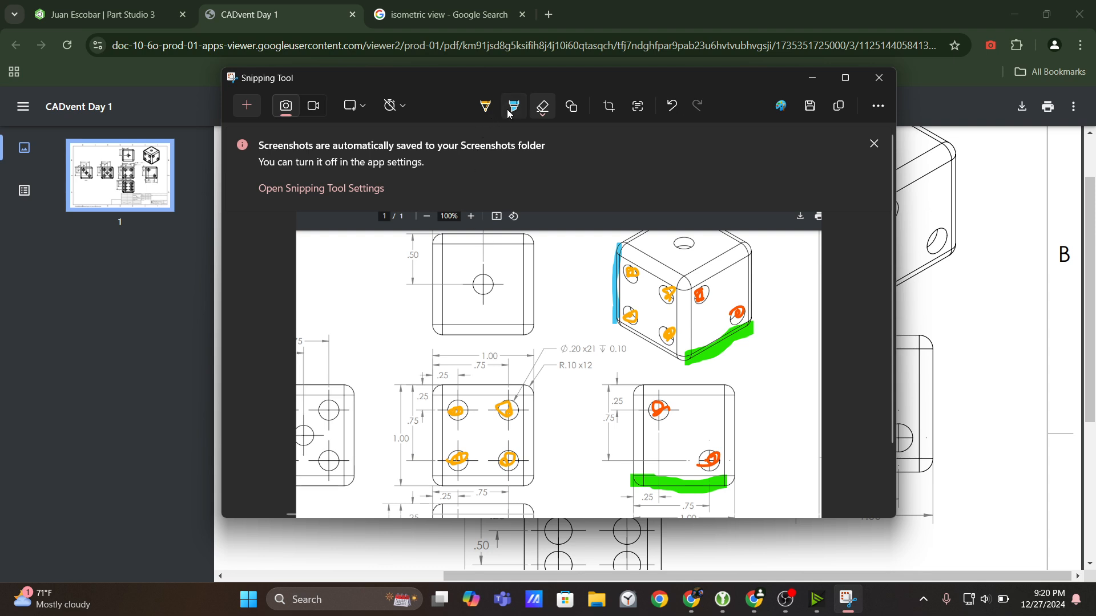
left_click_drag(436, 384, 432, 489)
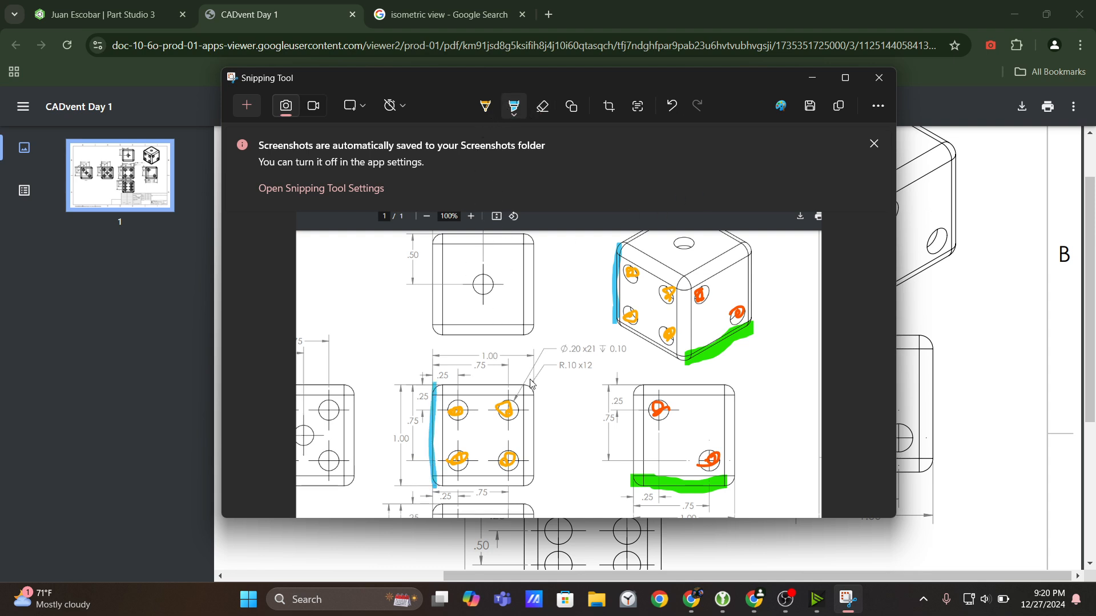
scroll(465, 440, "up", 3, "ctrl")
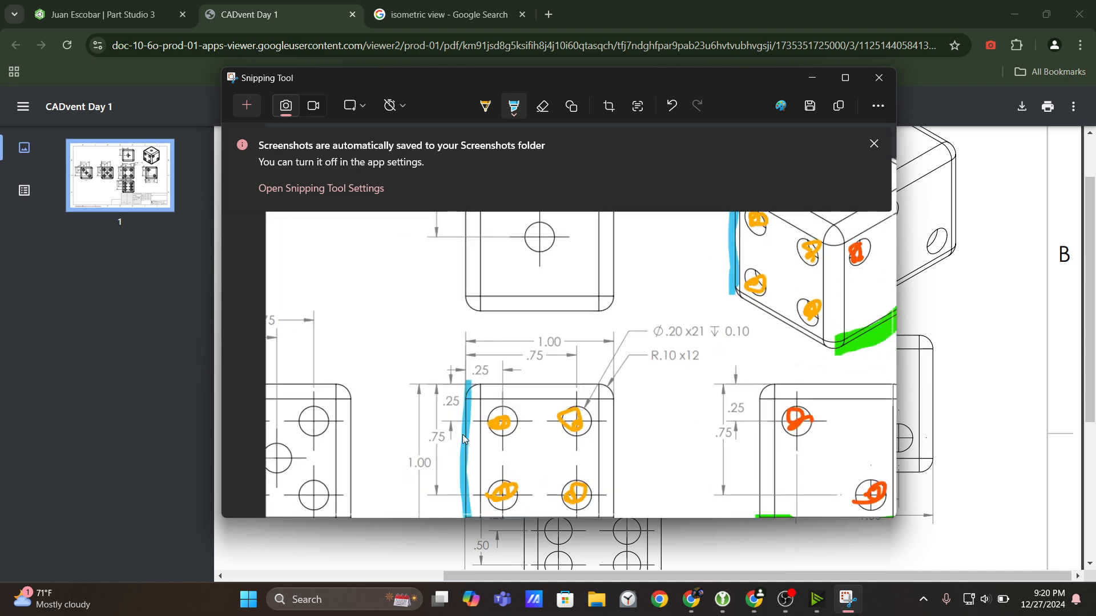
scroll(465, 439, "up", 3, "ctrl")
mouse_move(526, 437)
left_mouse_down()
mouse_move(564, 286)
mouse_move(558, 220)
left_mouse_up()
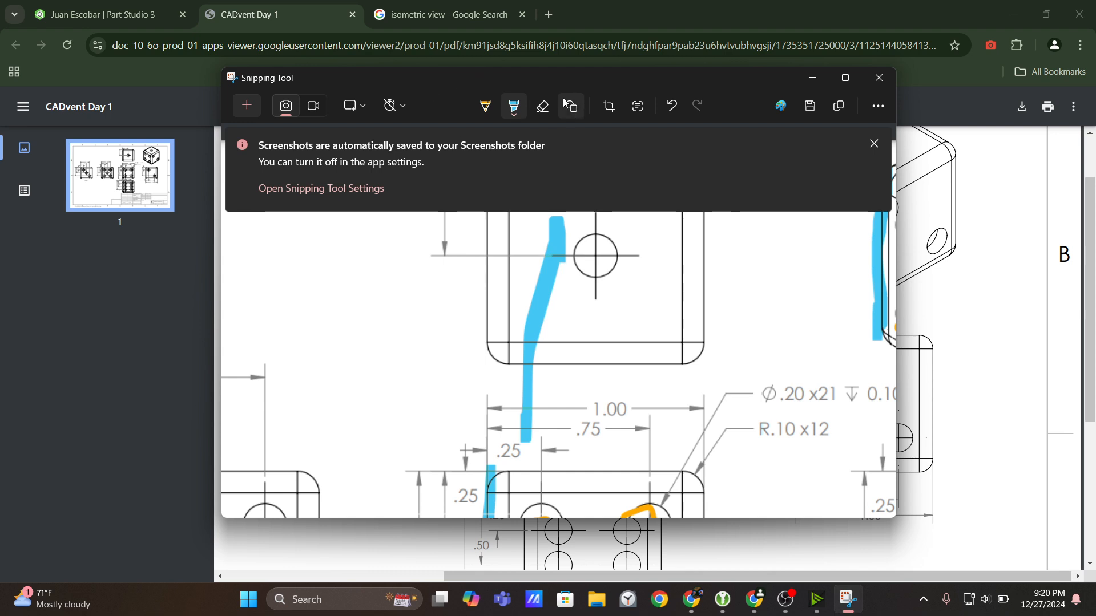
left_click(672, 105)
scroll(489, 397, "down", 3)
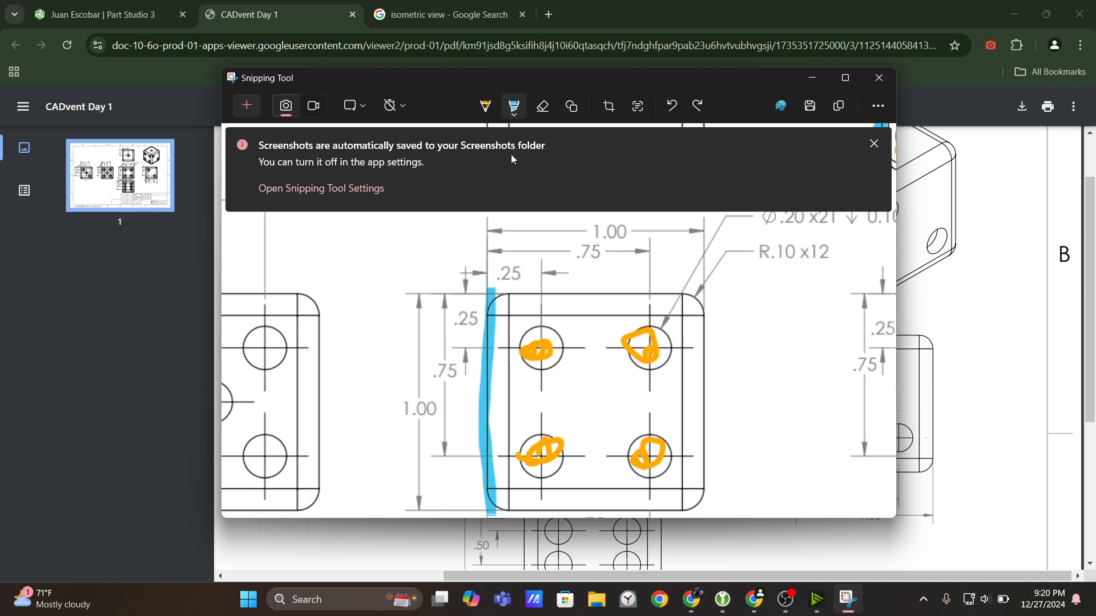
scroll(636, 337, "down", 5, "ctrl")
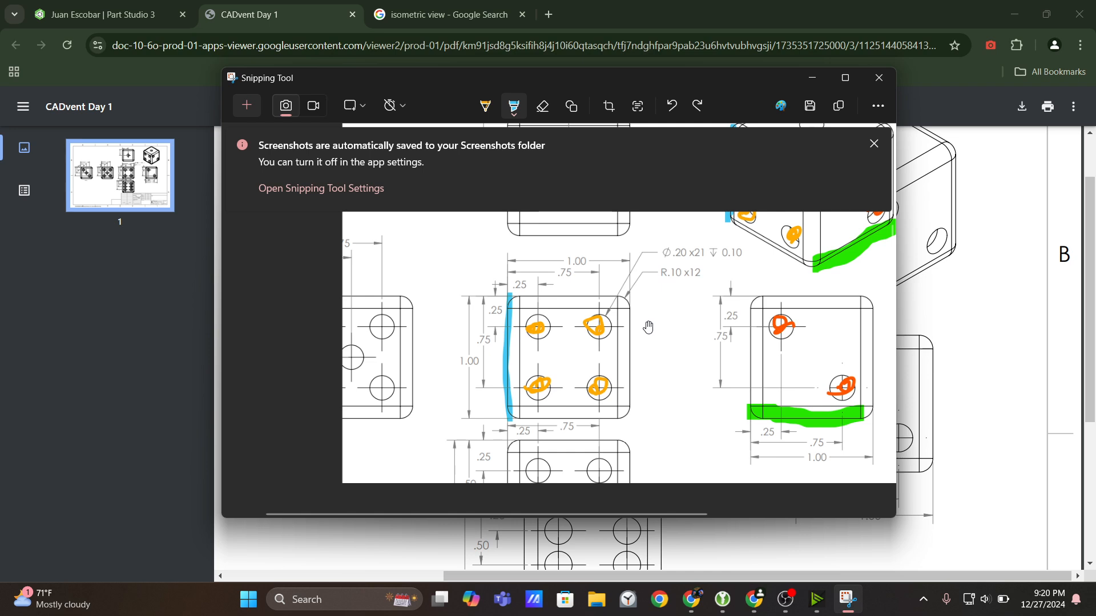
Change the highlighter to pink and highlight the four-hole view's upper edge and its matching isometric edge.
scroll(673, 306, "up", 1, "ctrl")
left_click_drag(669, 307, 579, 391, "ctrl")
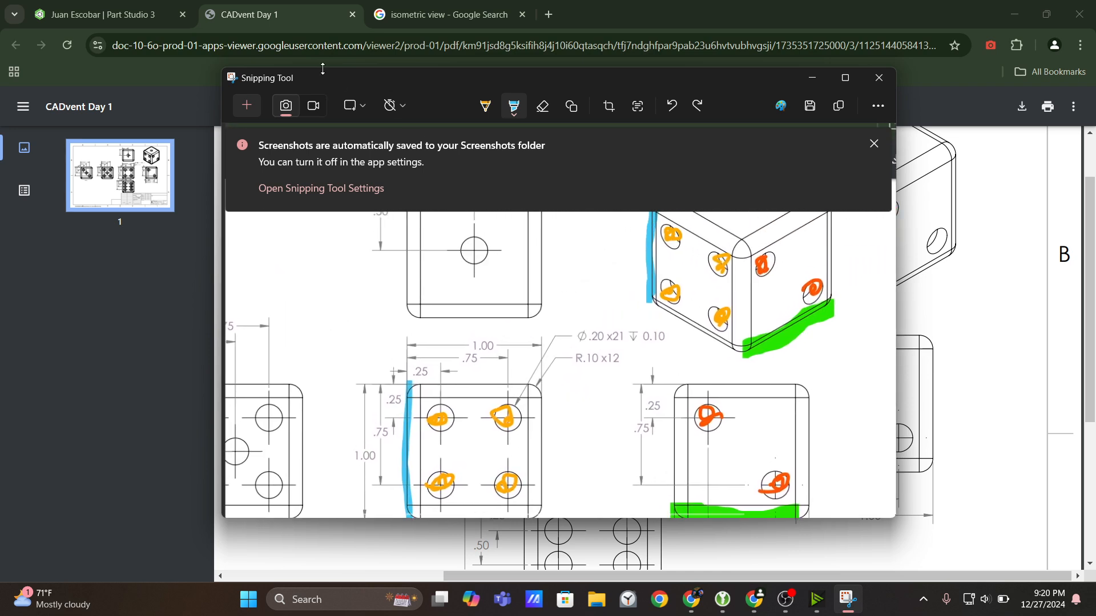
left_click(516, 113)
left_click(533, 171)
left_click_drag(414, 390, 540, 388)
scroll(726, 328, "up", 1)
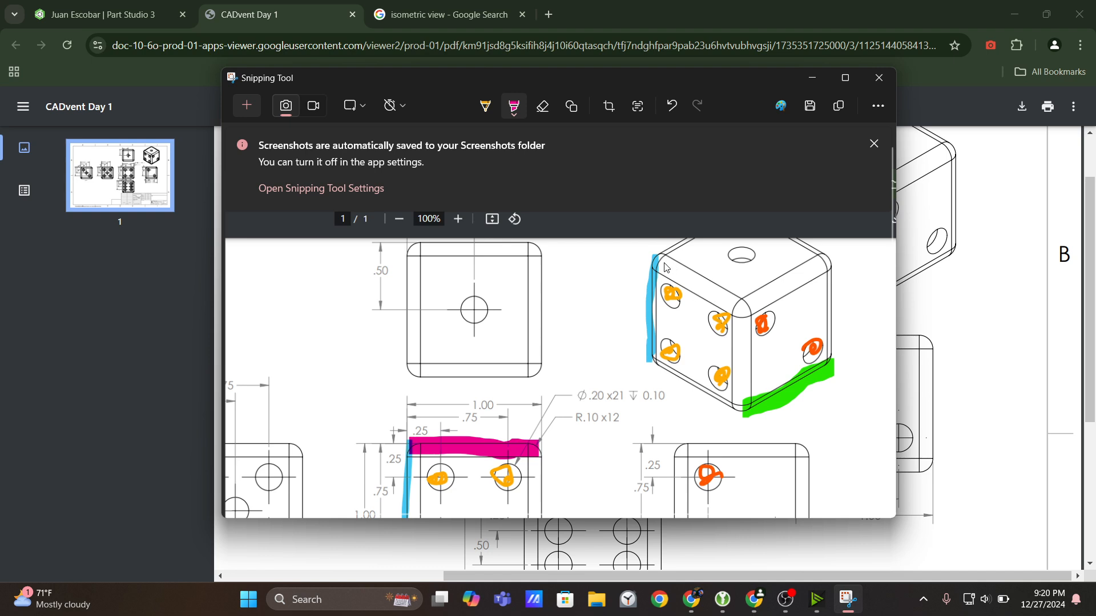
left_click_drag(665, 267, 736, 292)
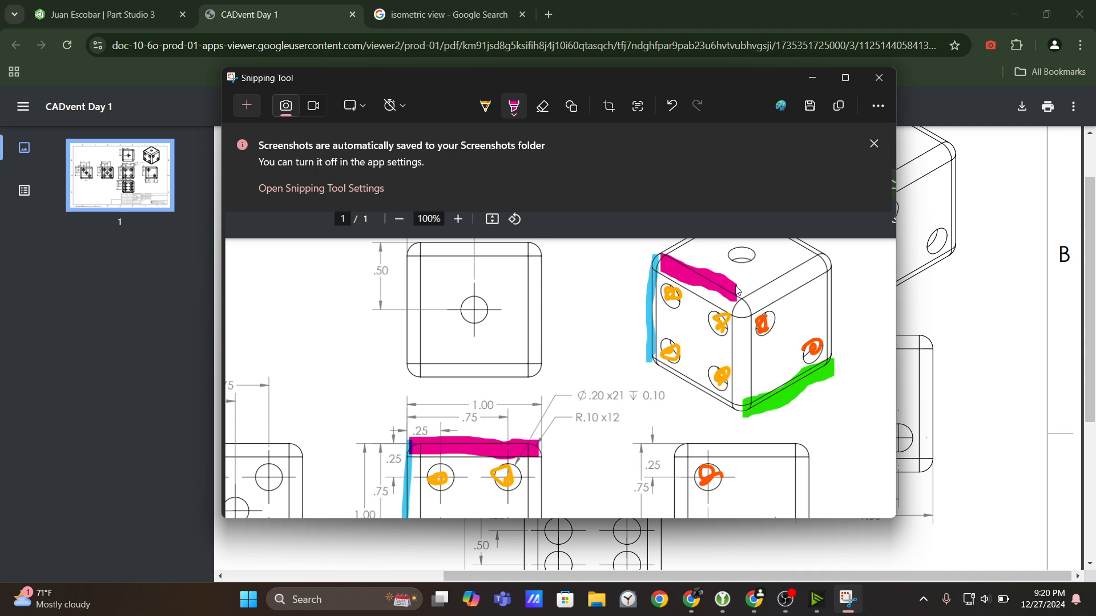
Switch to the Onshape Part Studio and bring the annotated Snipping Tool capture in front of it.
scroll(777, 328, "up", 1)
scroll(778, 331, "down", 2)
scroll(773, 333, "up", 2)
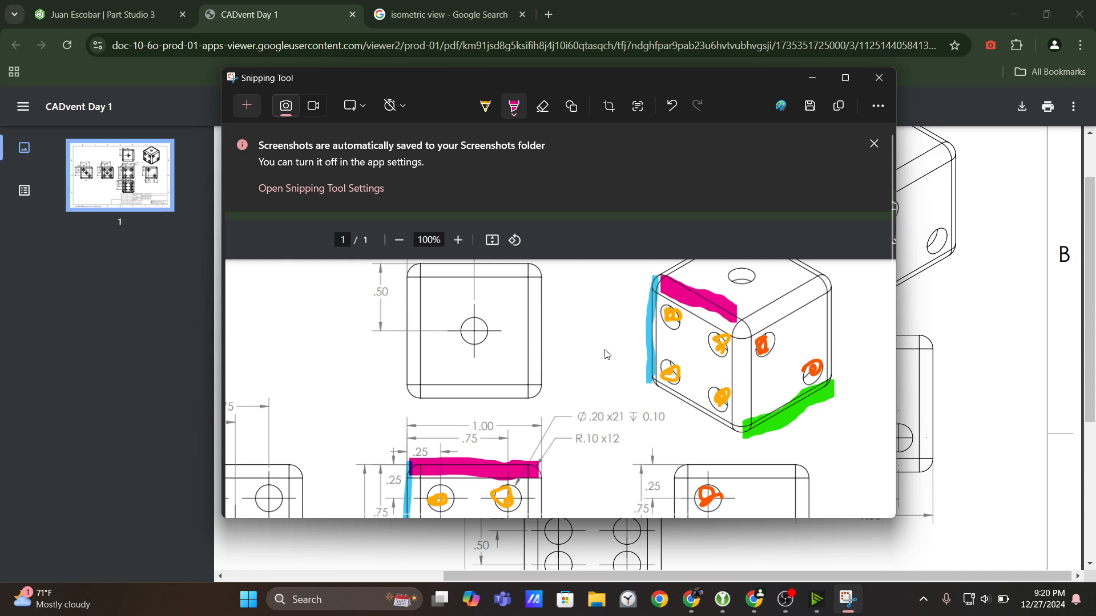
left_click(523, 112)
left_click(20, 5)
left_click(67, 3)
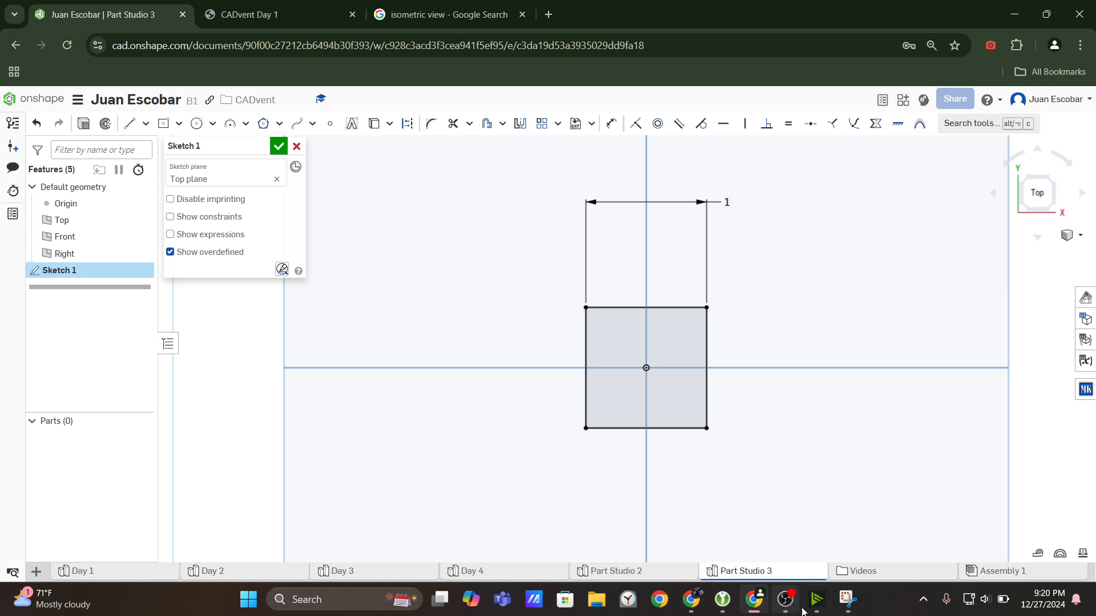
left_click(848, 599)
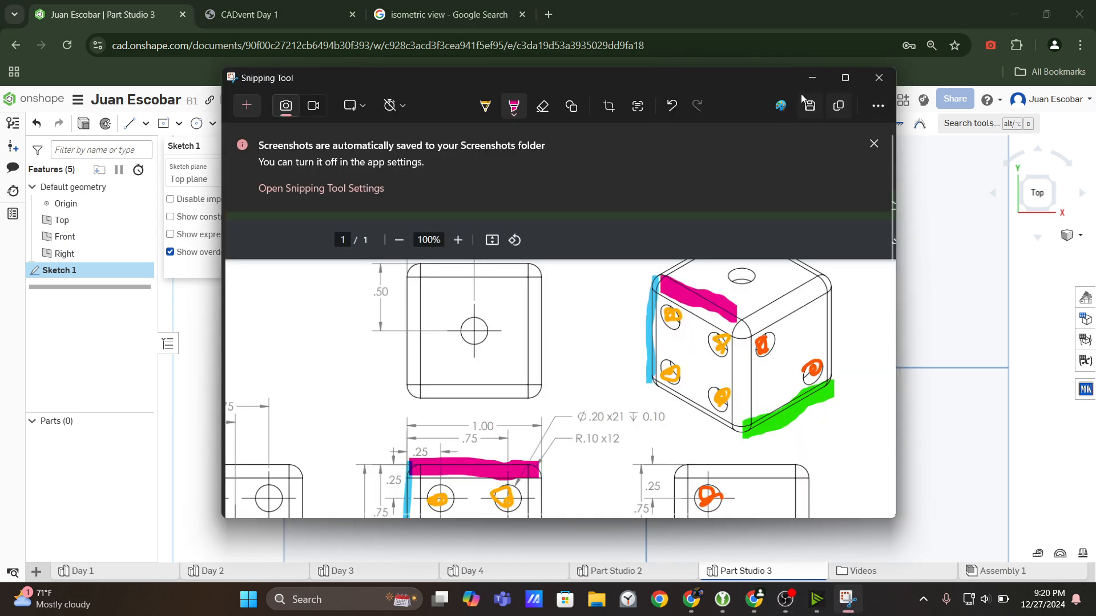
key("super")
type("snip")
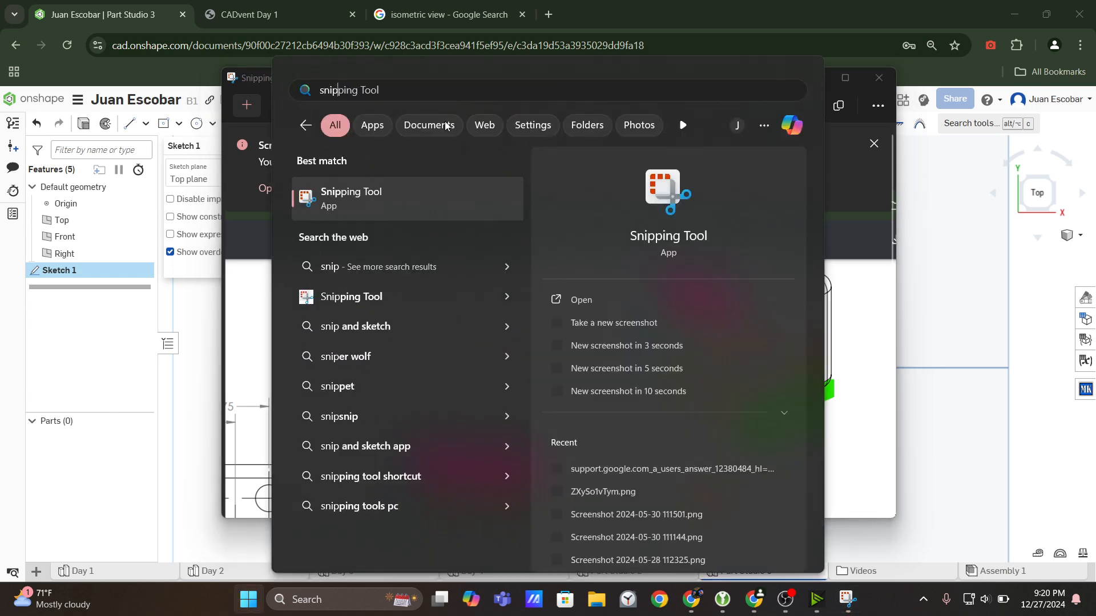
key("Return")
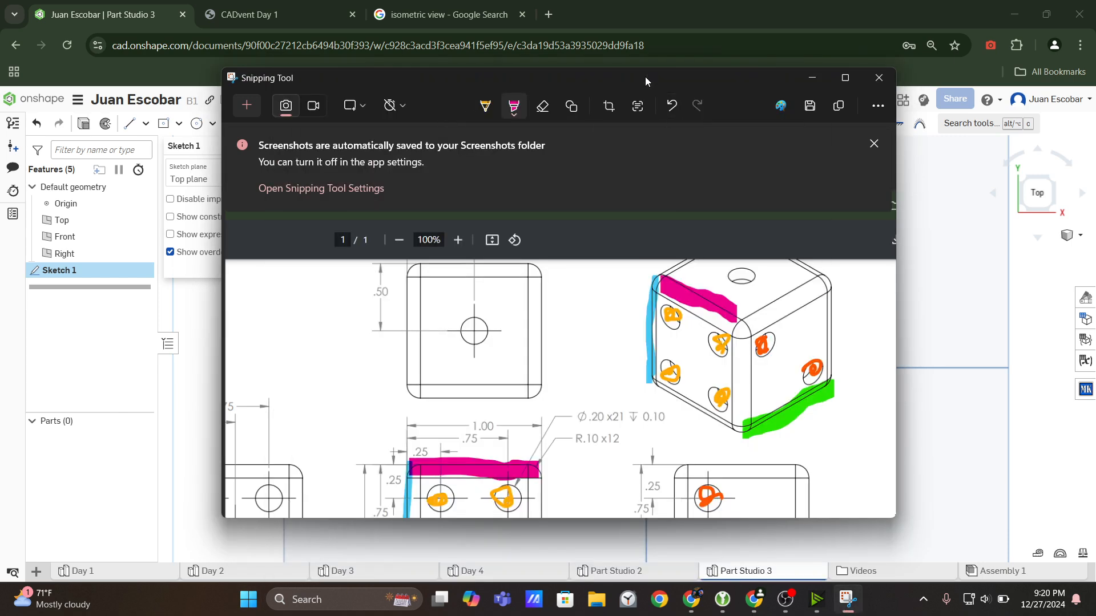
Reposition the Snipping Tool window, check its additional options and copy the annotated capture.
left_click_drag(646, 80, 209, 104)
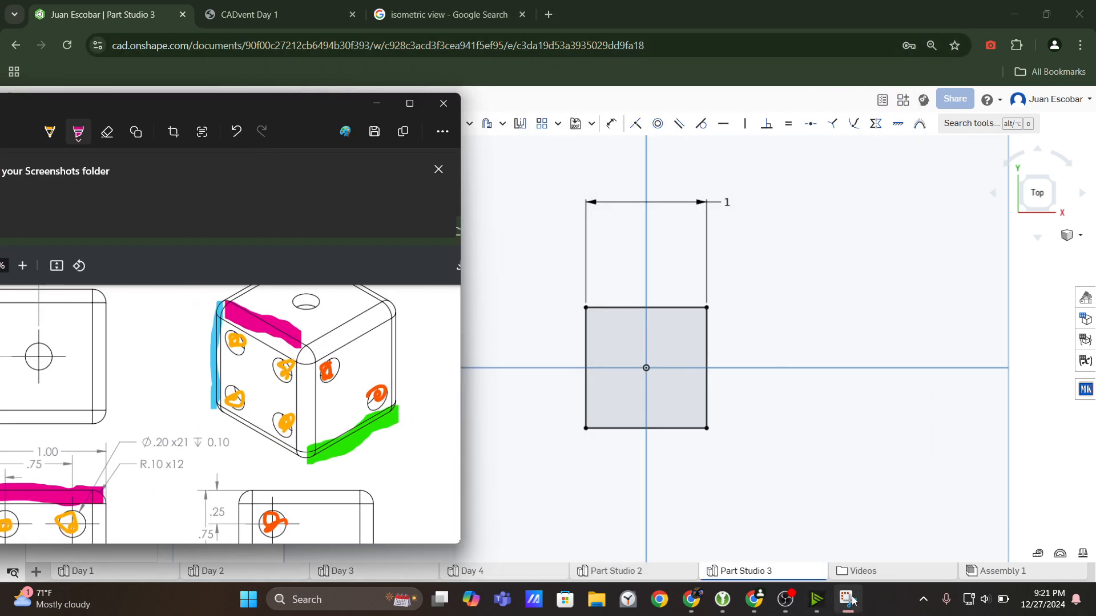
left_click(442, 131)
left_click_drag(287, 106, 522, 152)
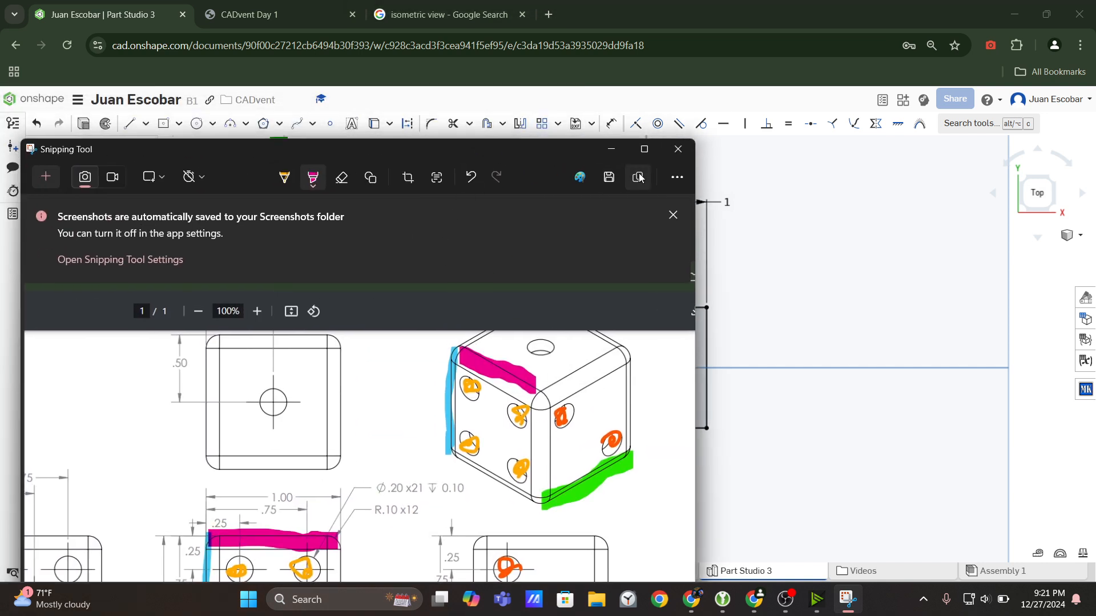
left_click(676, 178)
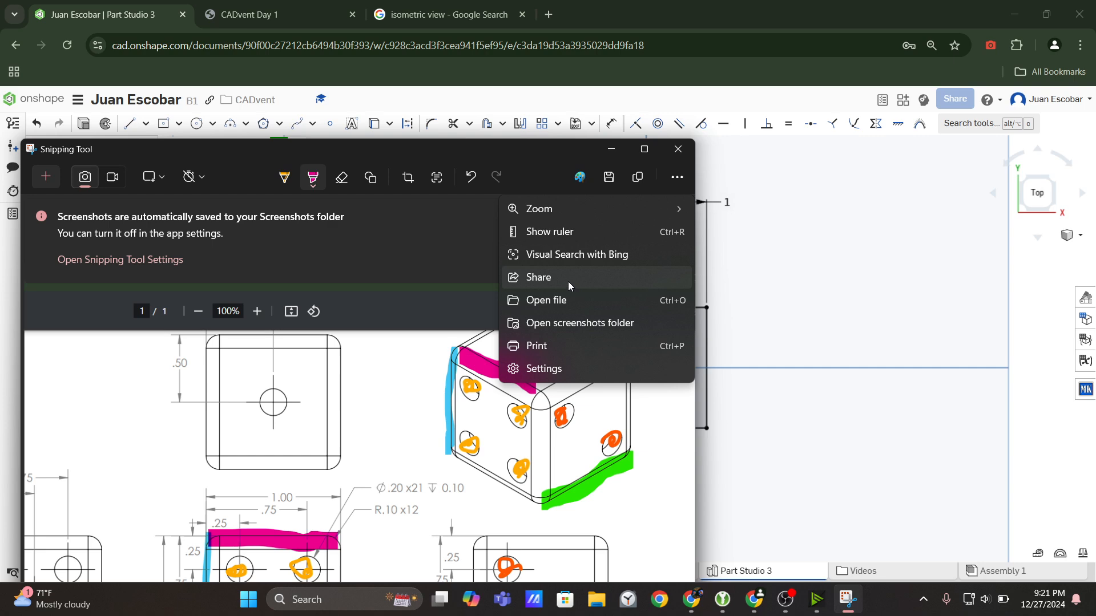
Open Photopea in the browser, replacing the isometric view search page.
left_click(545, 5)
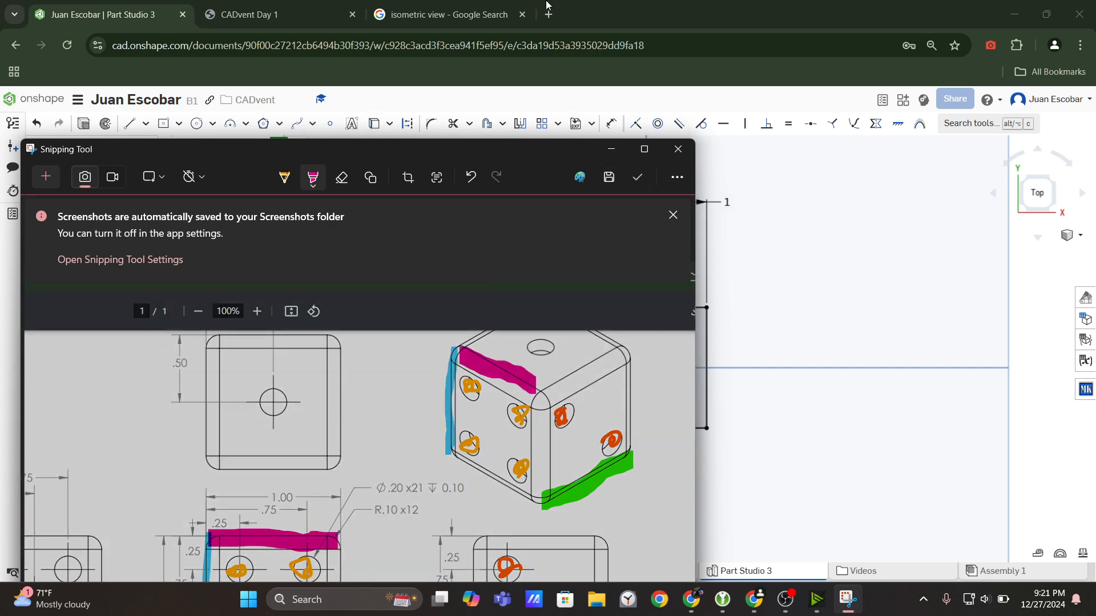
left_click(486, 6)
left_click(472, 38)
type("pho")
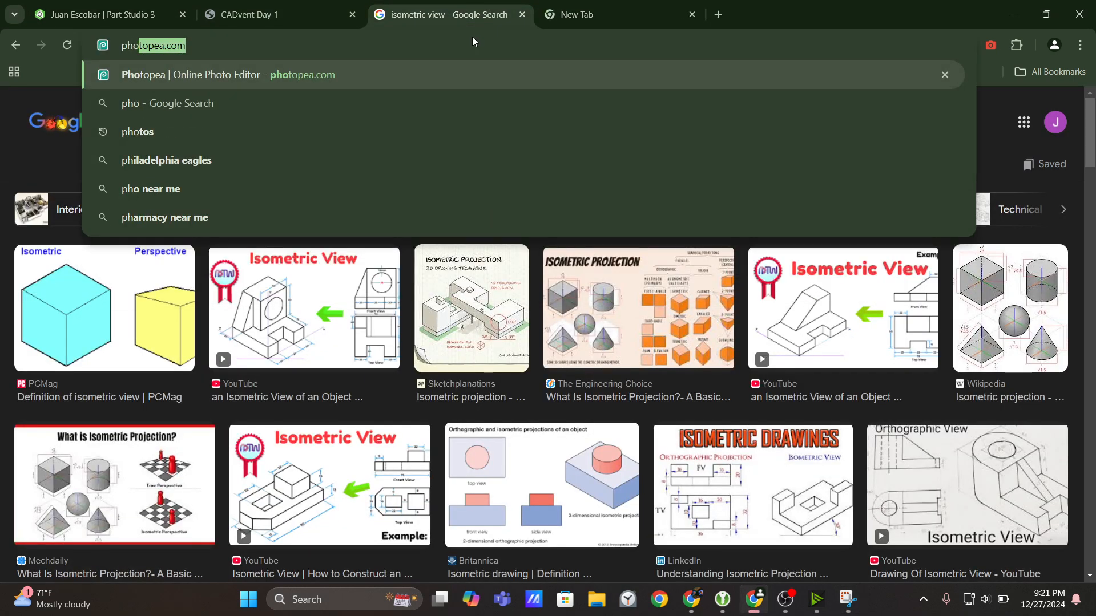
key("Return")
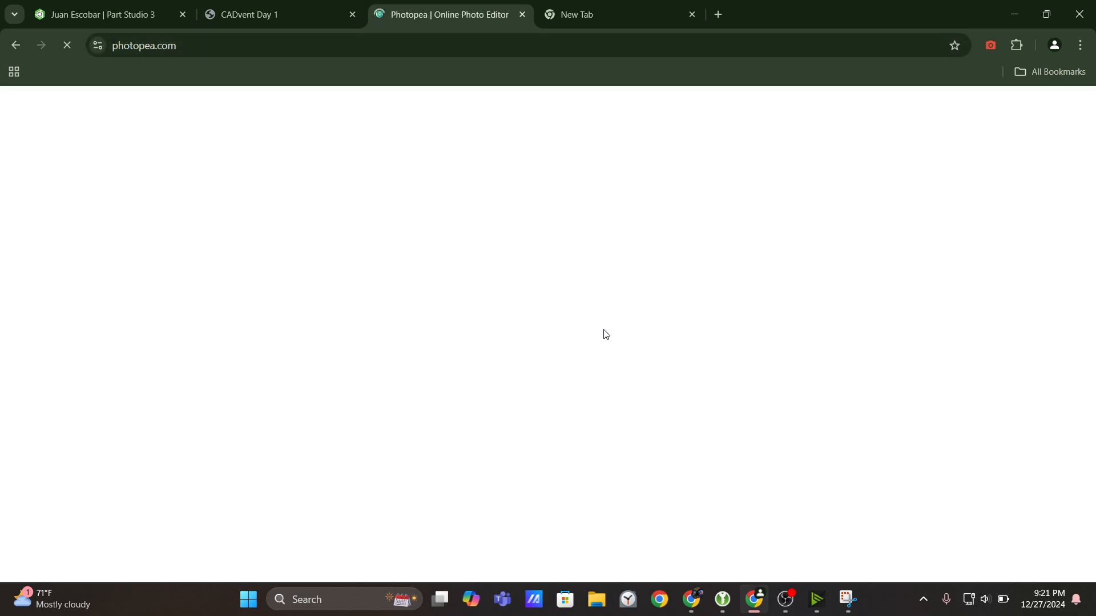
Close the festive wreath image that is open in Photopea.
left_click(434, 266)
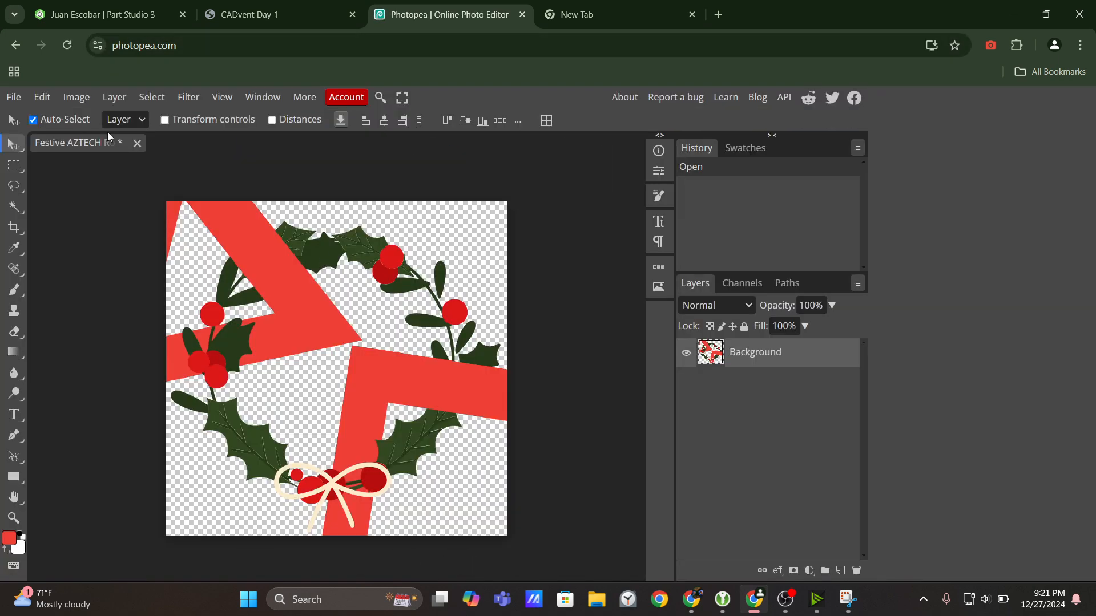
left_click(137, 143)
left_click(611, 143)
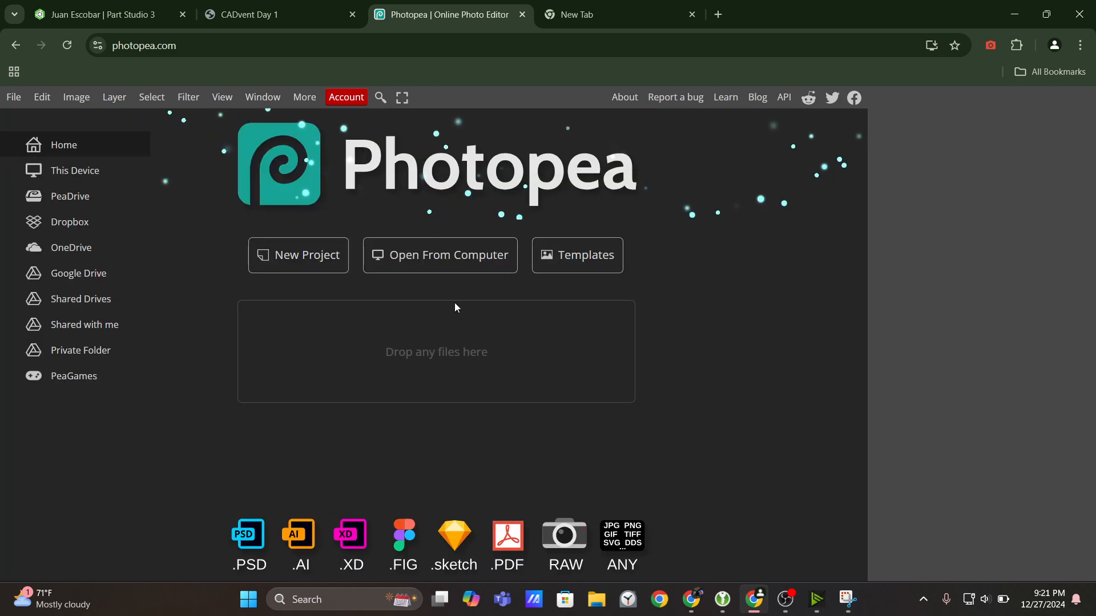
Create a new 1280 × 720 pixel project with a white background and paste the annotated dice capture into it.
left_click(331, 269)
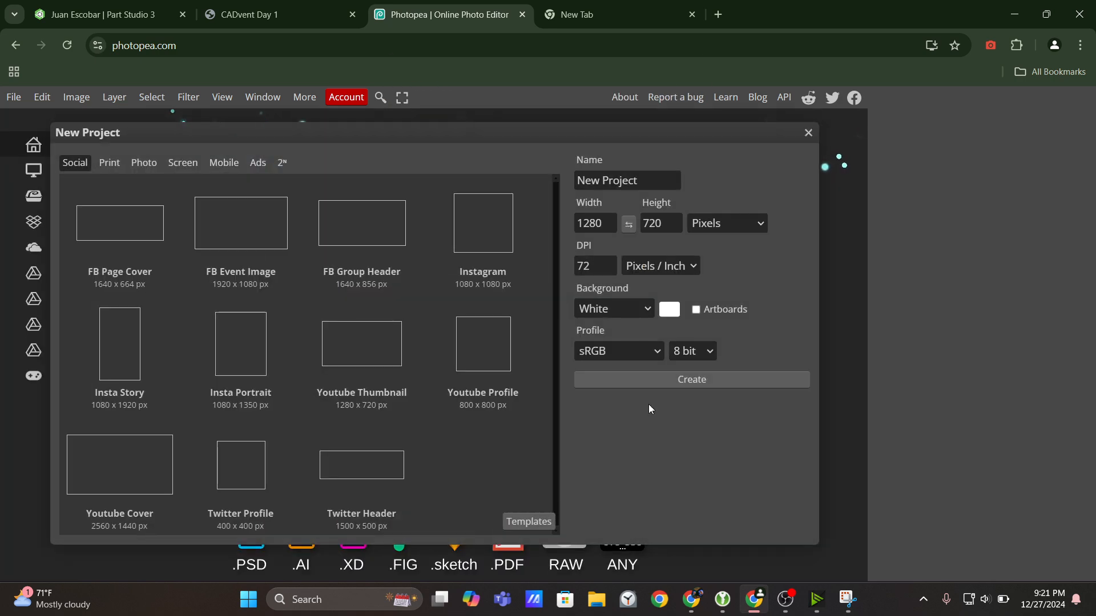
left_click(640, 381)
left_click(217, 154)
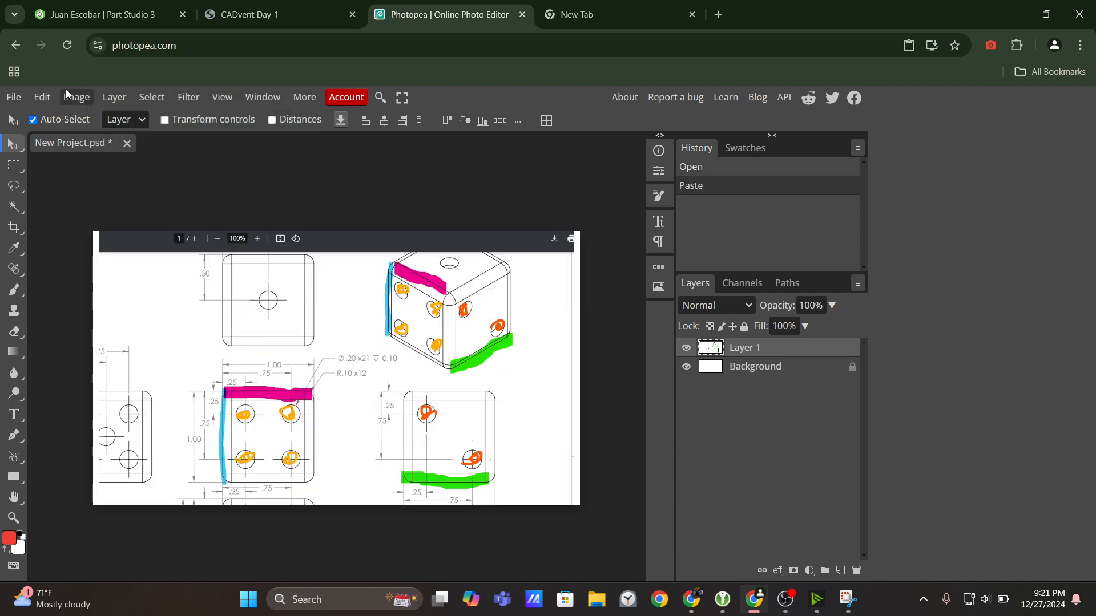
Switch to the Onshape Part Studio and snip the area around the square sketch with Snipping Tool.
left_click(97, 14)
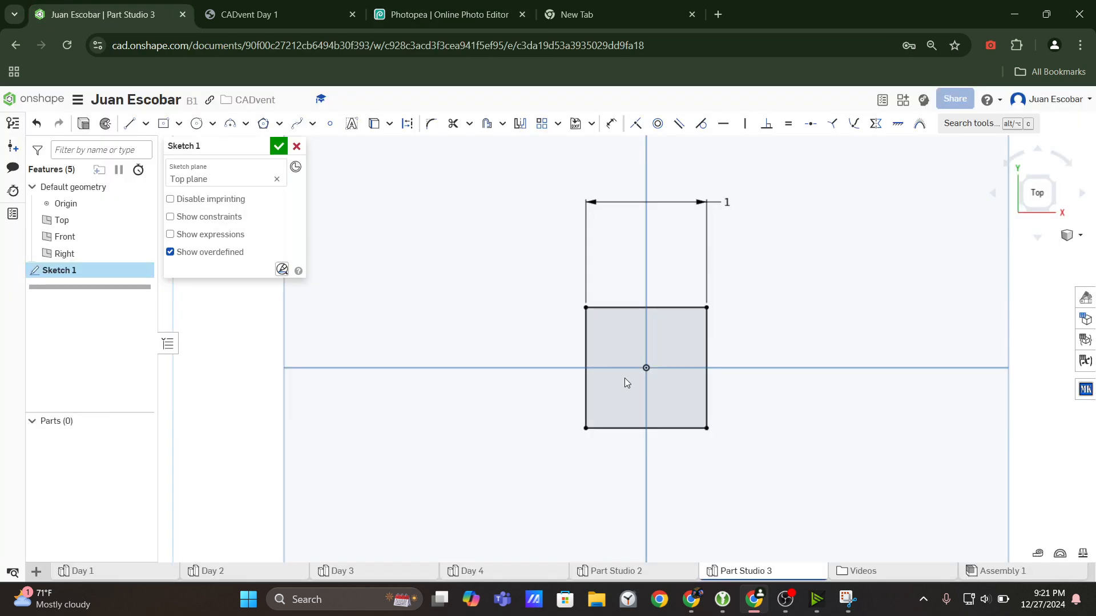
left_click(844, 596)
left_click(58, 175)
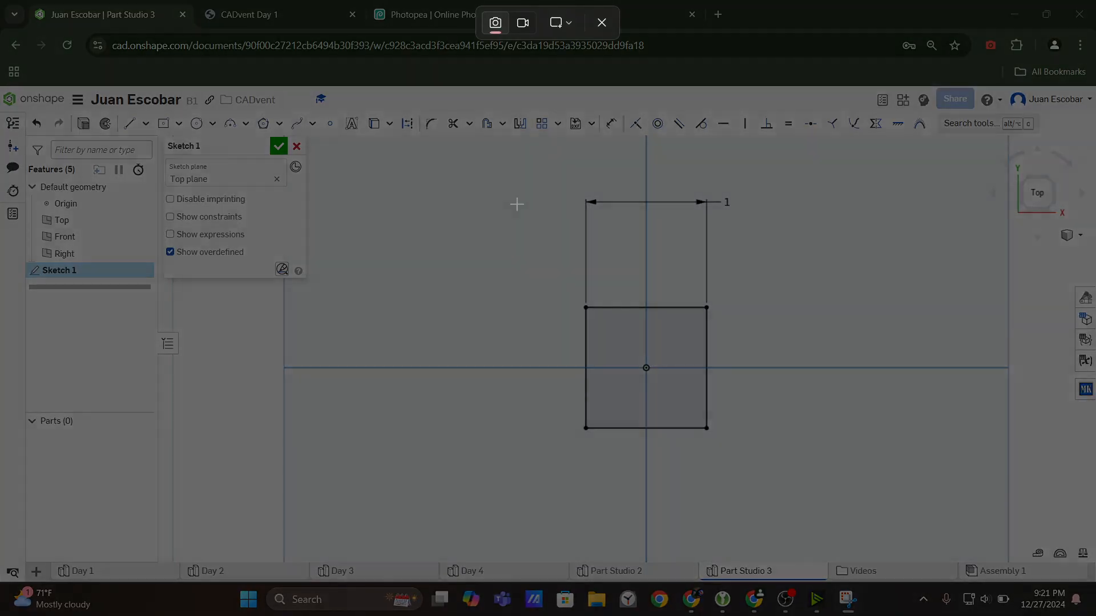
mouse_move(455, 170)
left_mouse_down()
mouse_move(825, 471)
mouse_move(807, 505)
left_mouse_up()
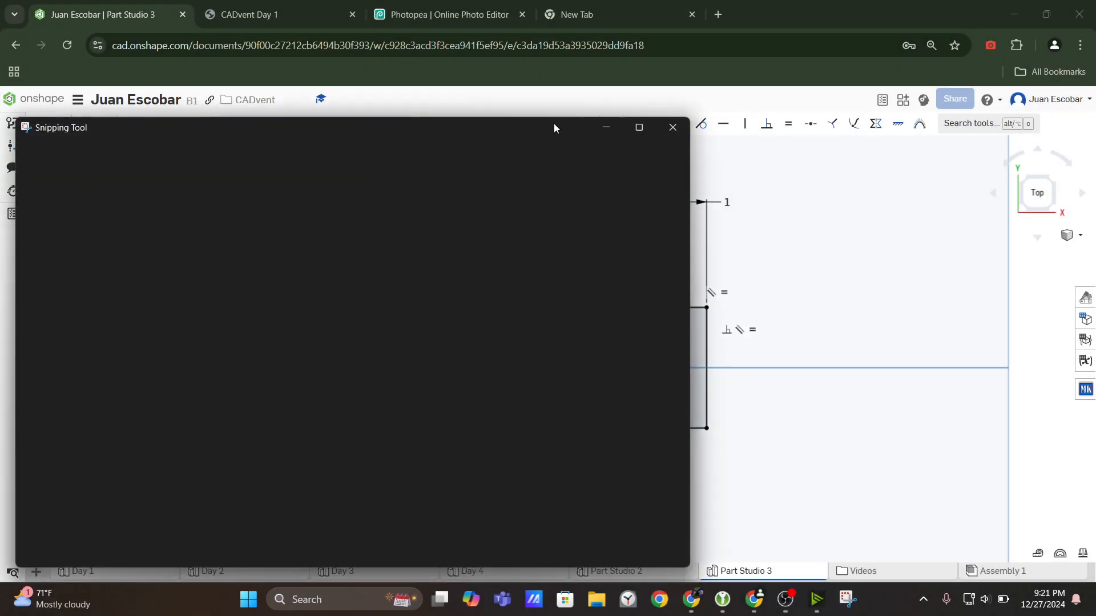
Check the annotated capture in Photopea and retake the snip of the Onshape square sketch with a larger area.
left_click(584, 7)
left_click(420, 7)
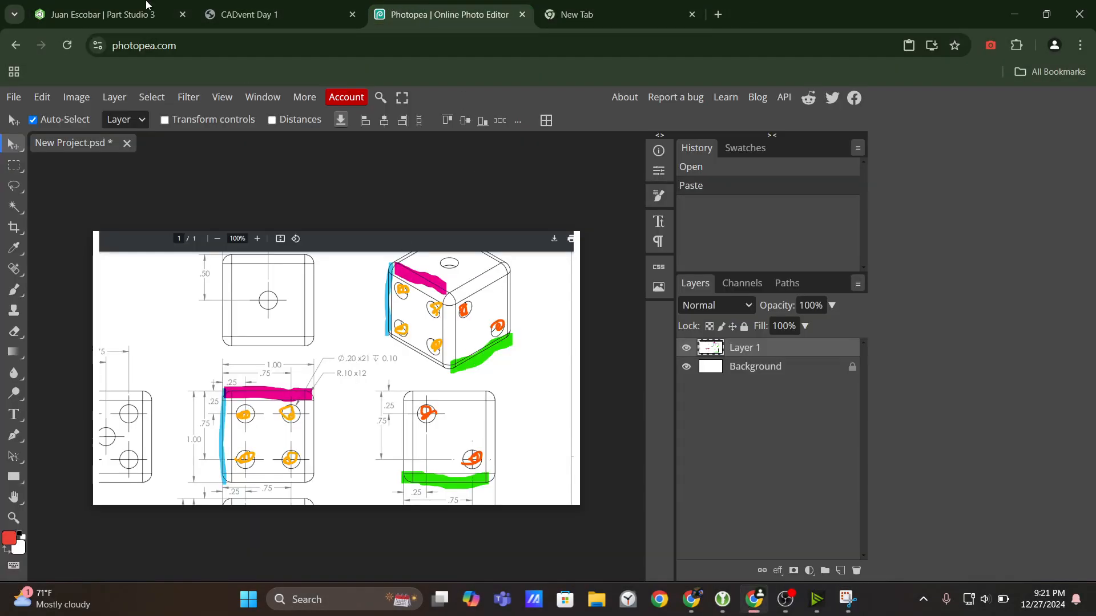
left_click(49, 6)
left_click(847, 598)
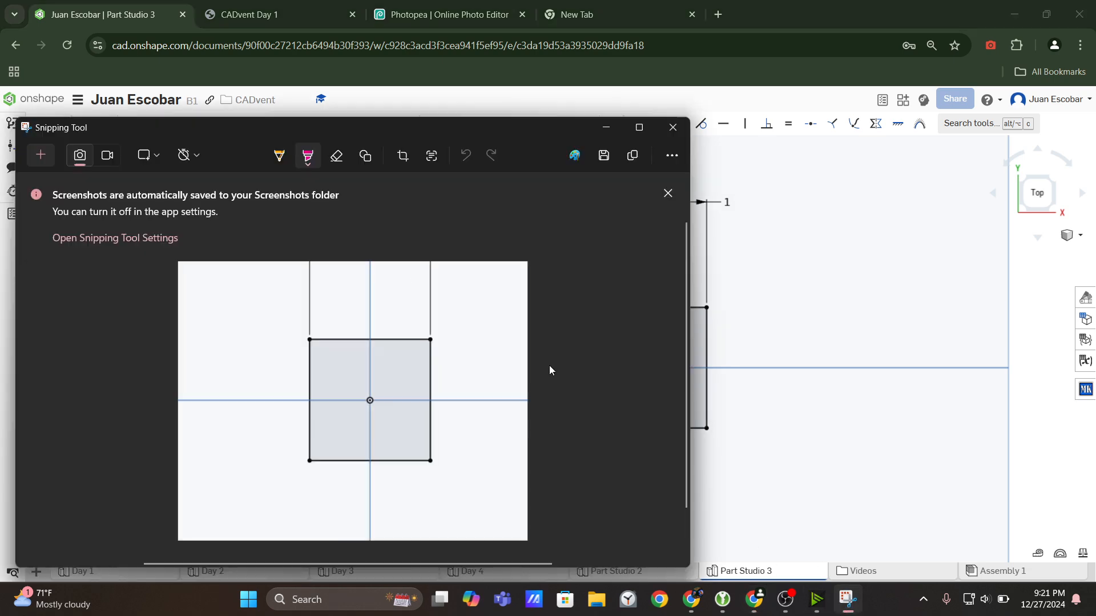
left_click(40, 155)
mouse_move(452, 139)
left_mouse_down()
mouse_move(858, 485)
mouse_move(839, 498)
left_mouse_up()
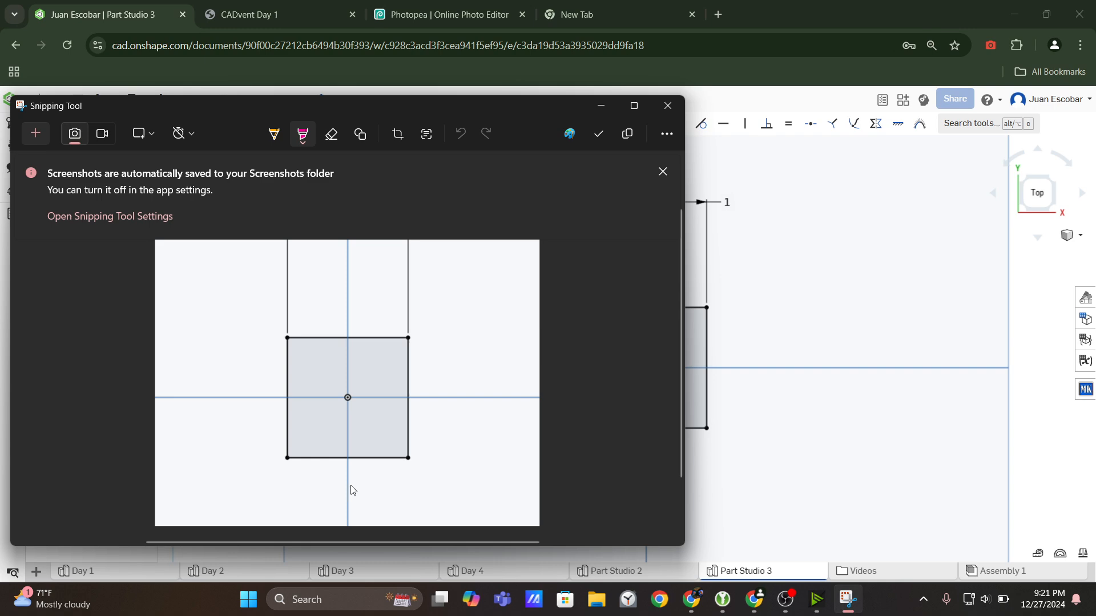
Highlight the square's lower edge in pink on the snip and compare it with the annotated drawing in Photopea.
left_click_drag(287, 458, 409, 468)
left_click(451, 5)
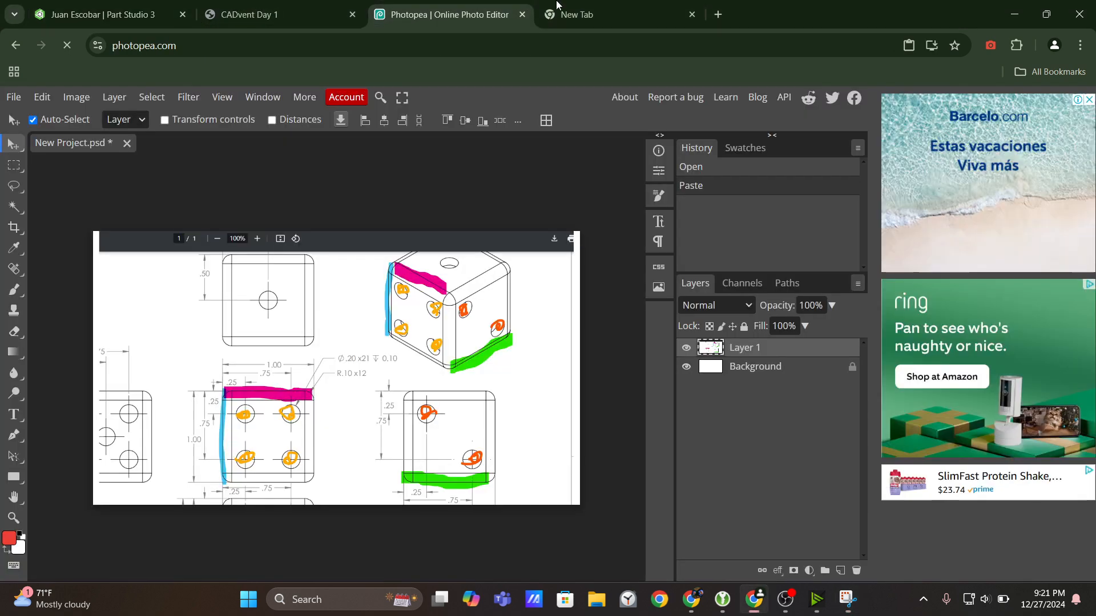
left_click(560, 5)
left_click(455, 6)
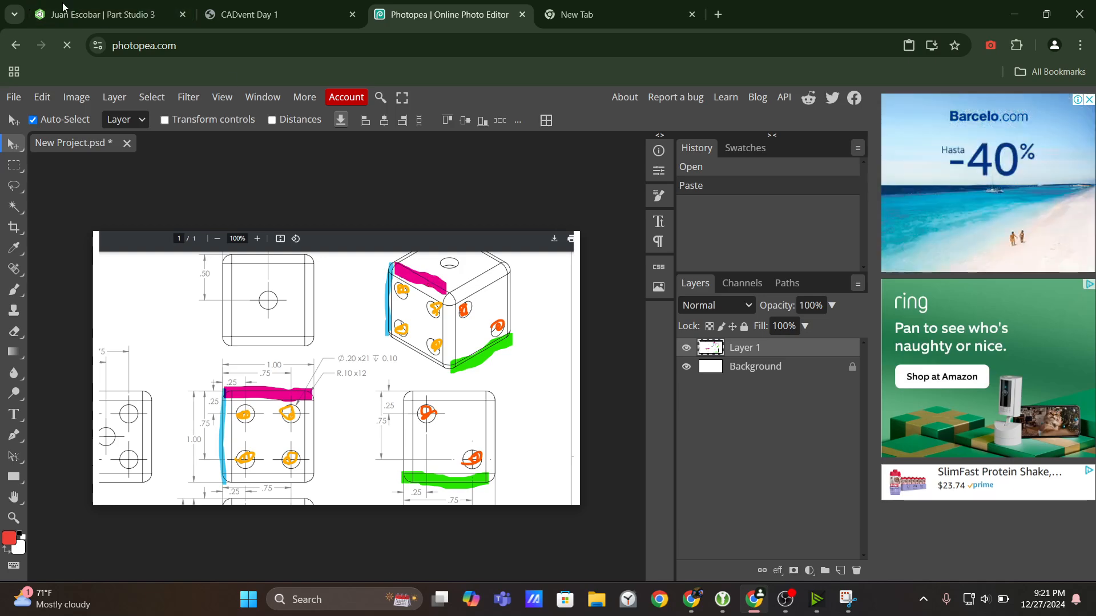
Return to the sketch snip over Onshape, change the highlighter to green and highlight the square's right edge.
left_click(103, 8)
left_click(847, 599)
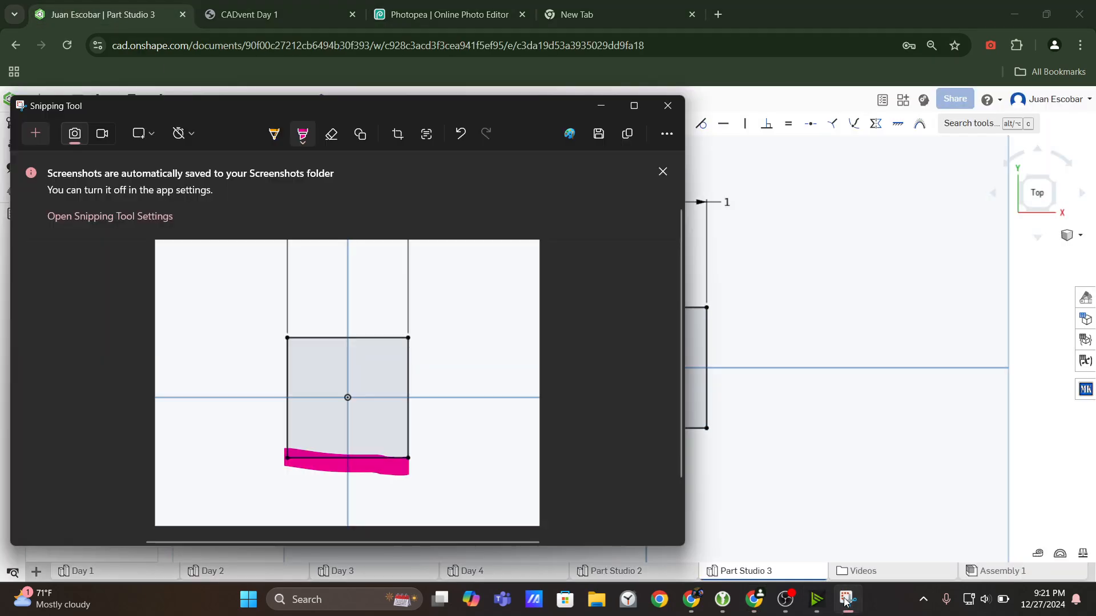
left_click(299, 144)
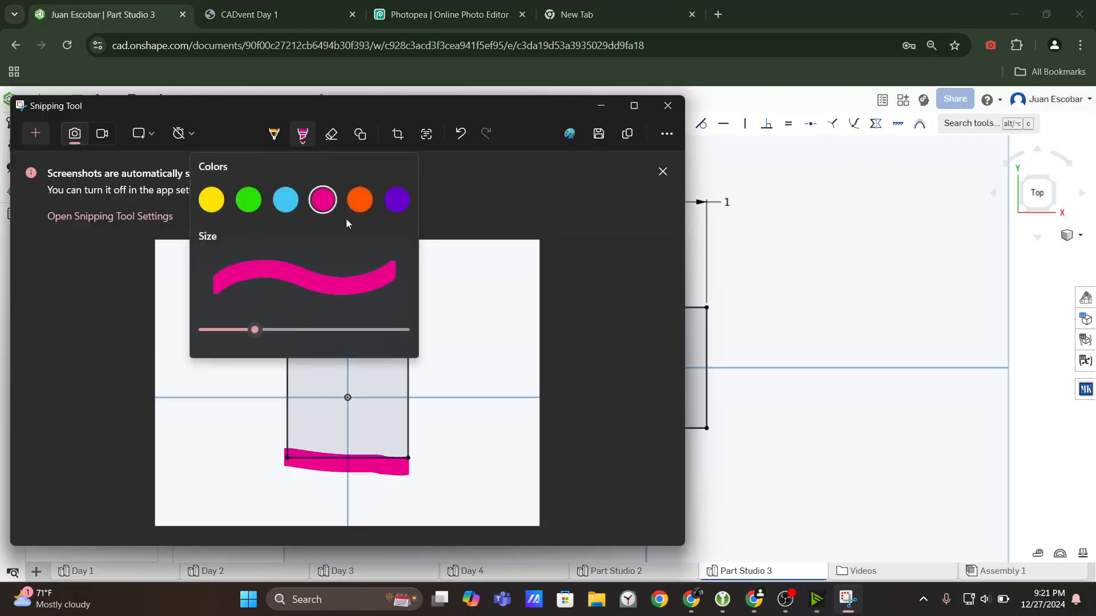
left_click(246, 198)
left_click_drag(410, 339, 411, 465)
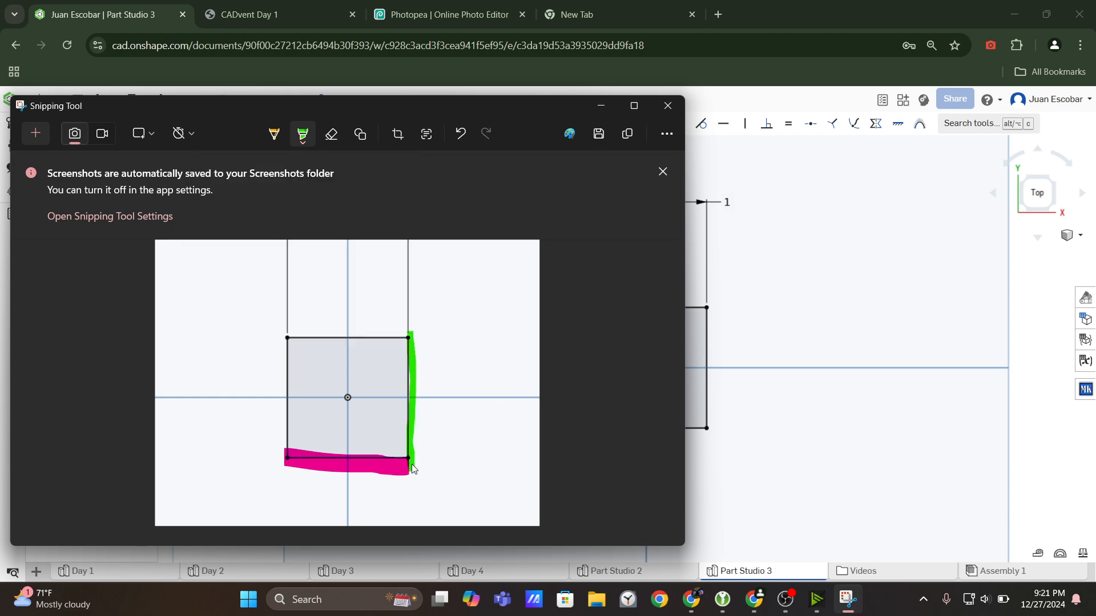
Review the green and pink edges of the annotated dice capture in Photopea.
left_click(565, 5)
left_click(337, 6)
left_click(378, 6)
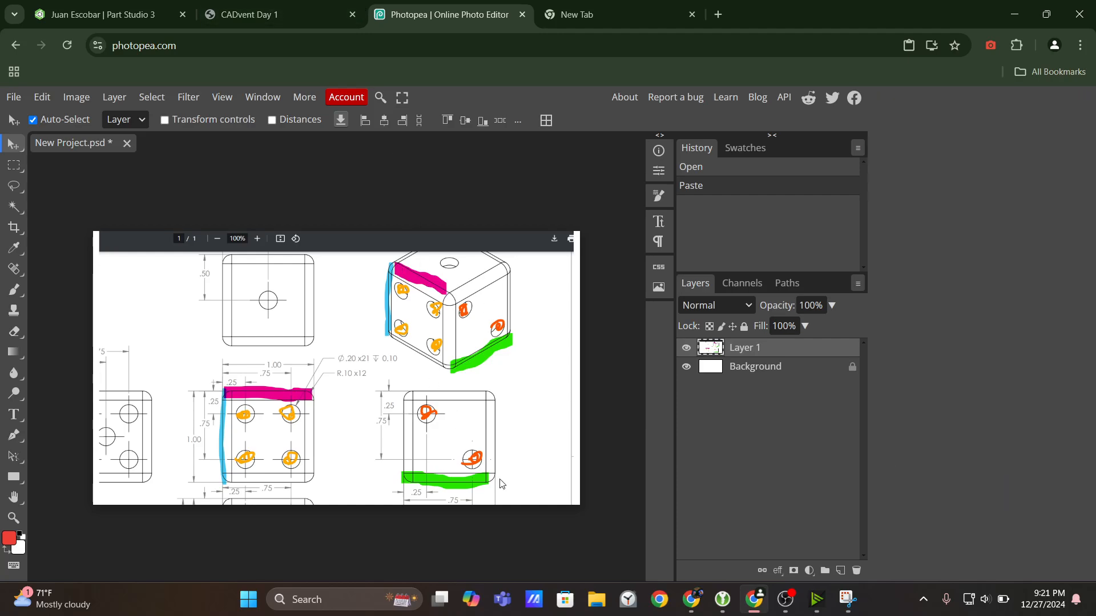
Switch back to the Onshape Part Studio and finish the square sketch on the Top plane.
left_click(169, 5)
mouse_move(727, 447)
right_mouse_down()
mouse_move(729, 406)
mouse_move(713, 396)
right_mouse_up()
scroll(713, 396, "down", 5)
key("n")
left_click(278, 146)
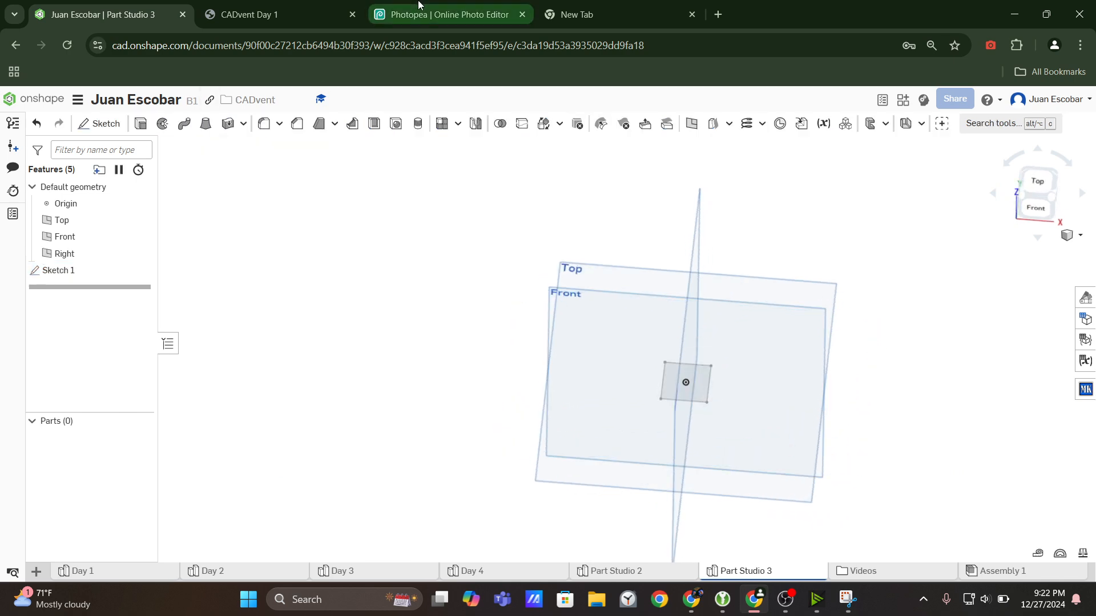
Extrude the square sketch region 1 in as a new blind solid, checking the annotated dice capture in Photopea.
left_click(458, 5)
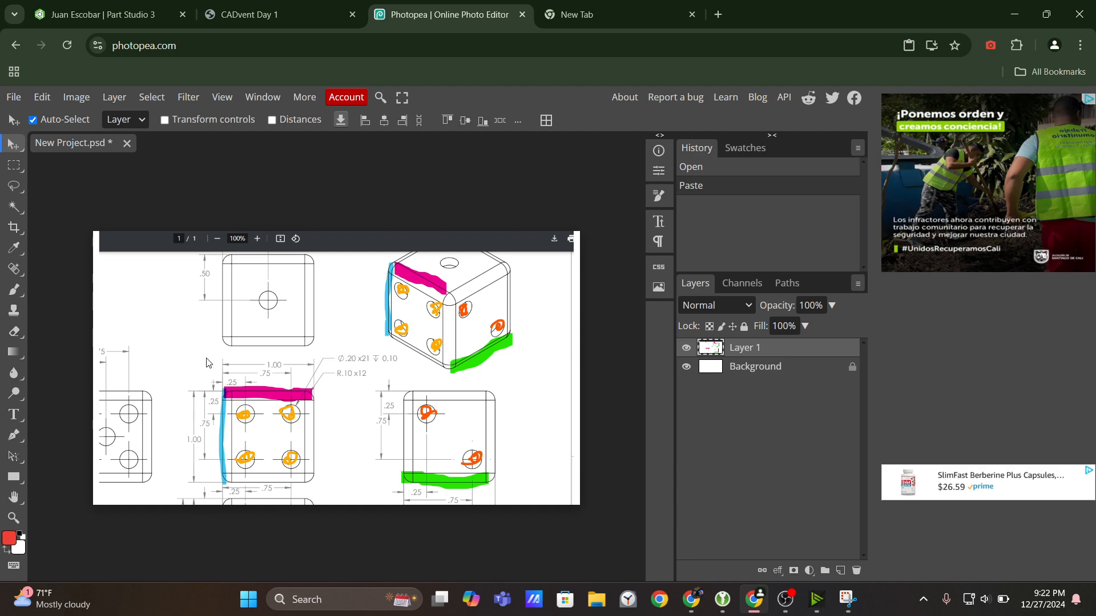
left_click(137, 14)
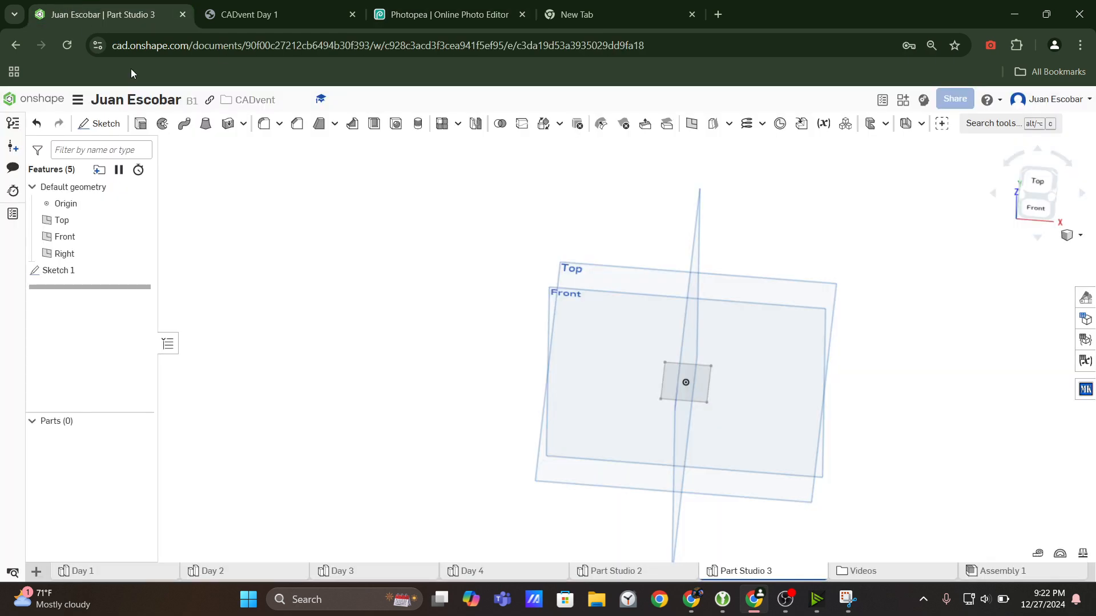
left_click(140, 124)
scroll(753, 420, "up", 5)
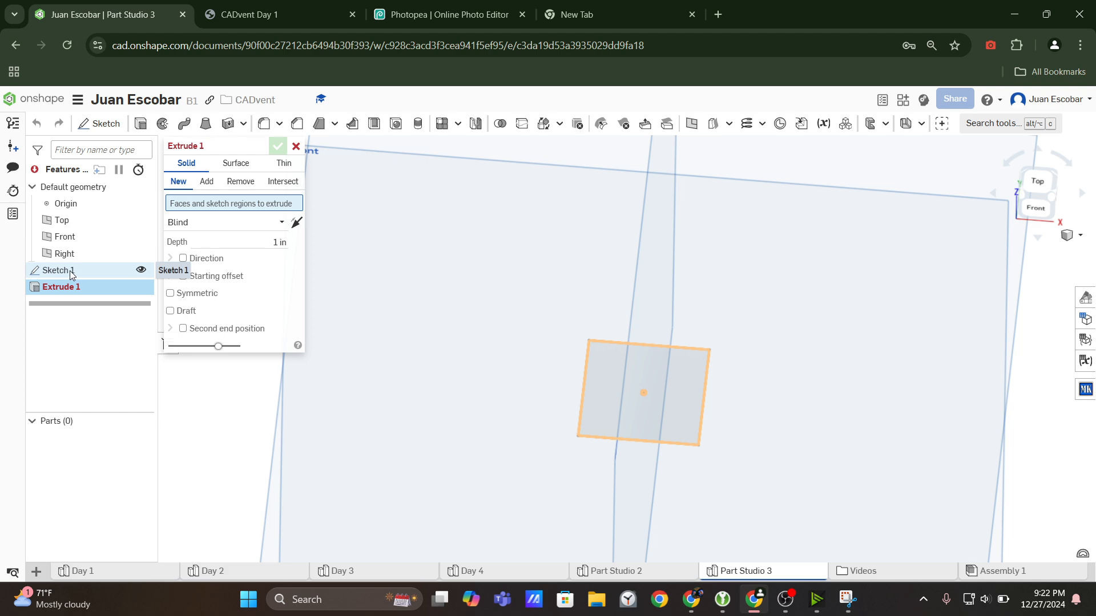
left_click(608, 372)
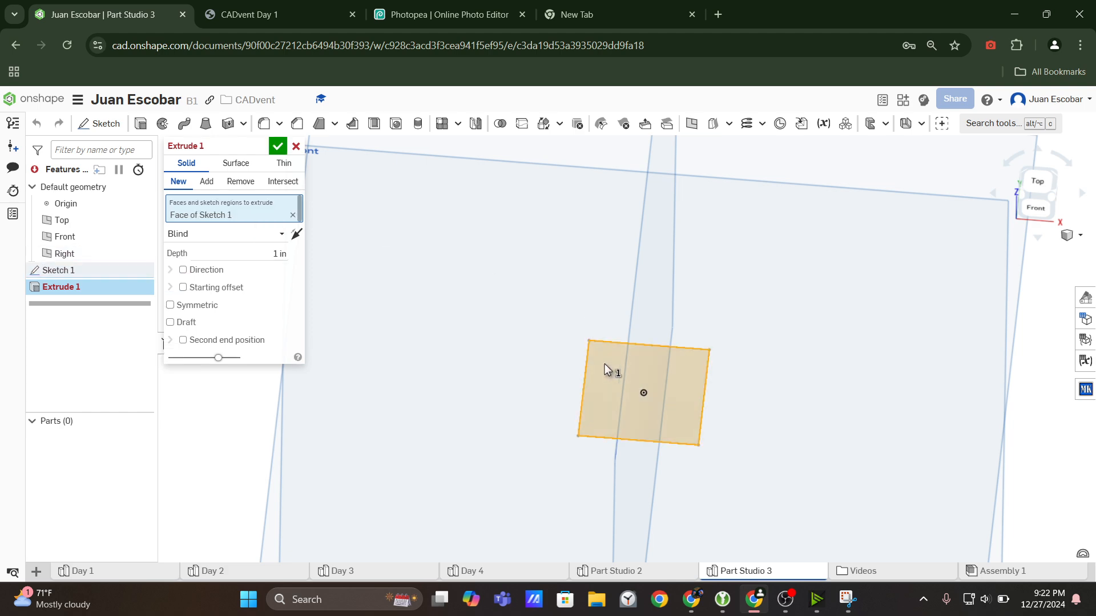
key("f")
left_click(391, 5)
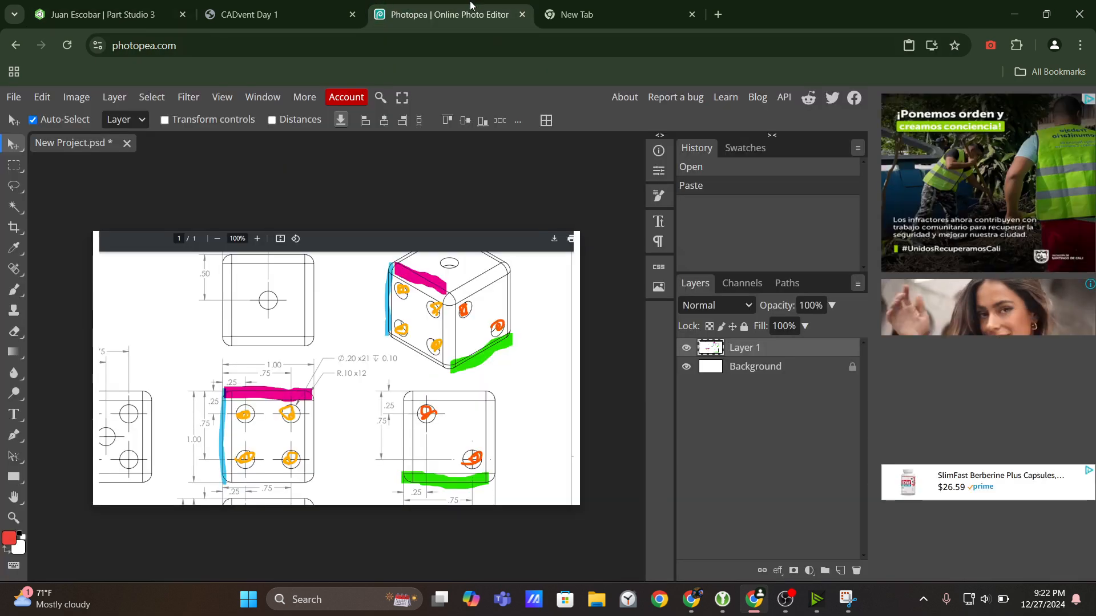
key("ctrl+1")
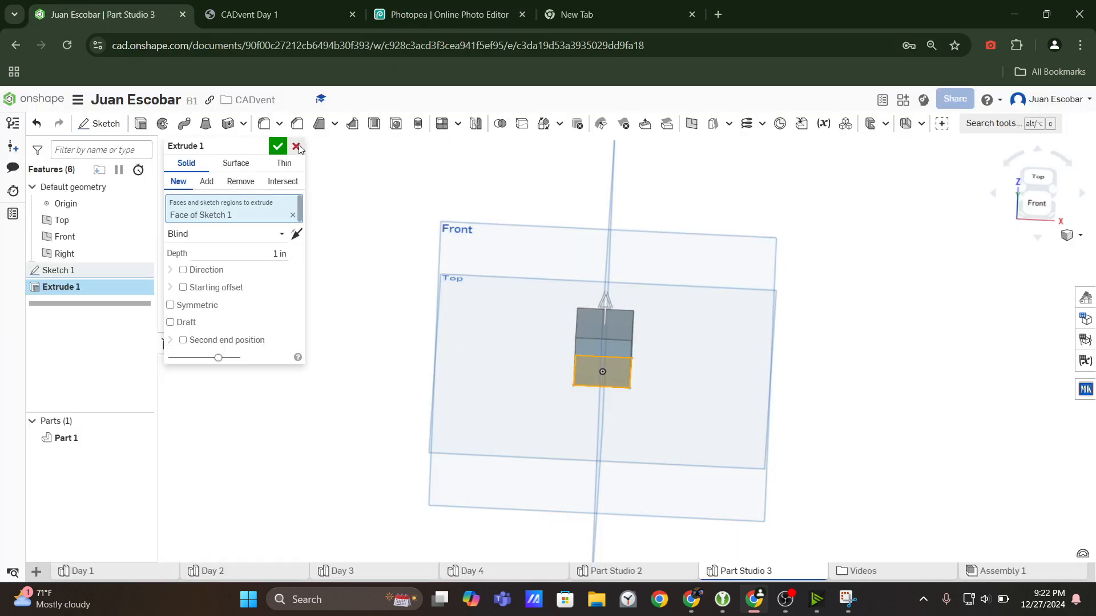
left_click(279, 147)
Inspect the extruded cube, and examine the face views and isometric view in the CADvent Day 1 drawing.
scroll(625, 342, "up", 5)
right_click_drag(631, 445, 621, 393)
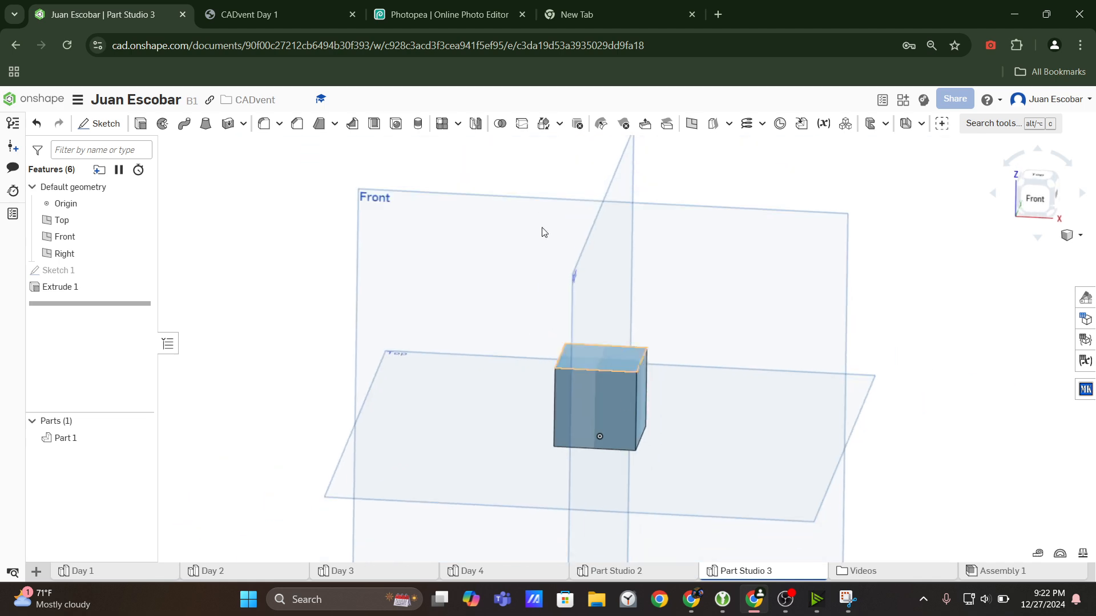
key("ctrl+2")
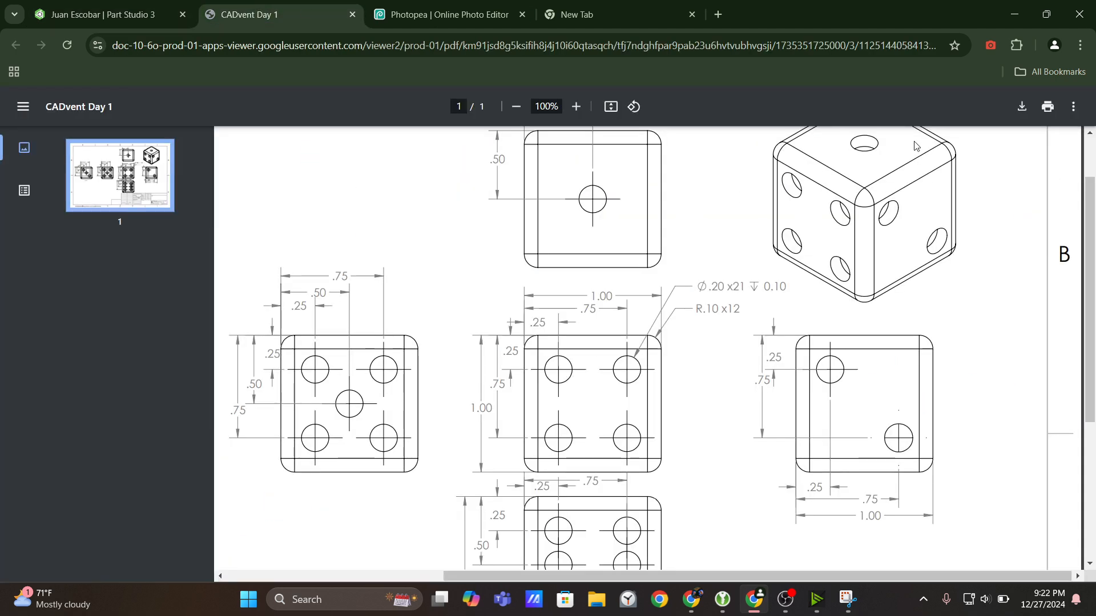
scroll(789, 303, "up", 2)
scroll(789, 303, "down", 1)
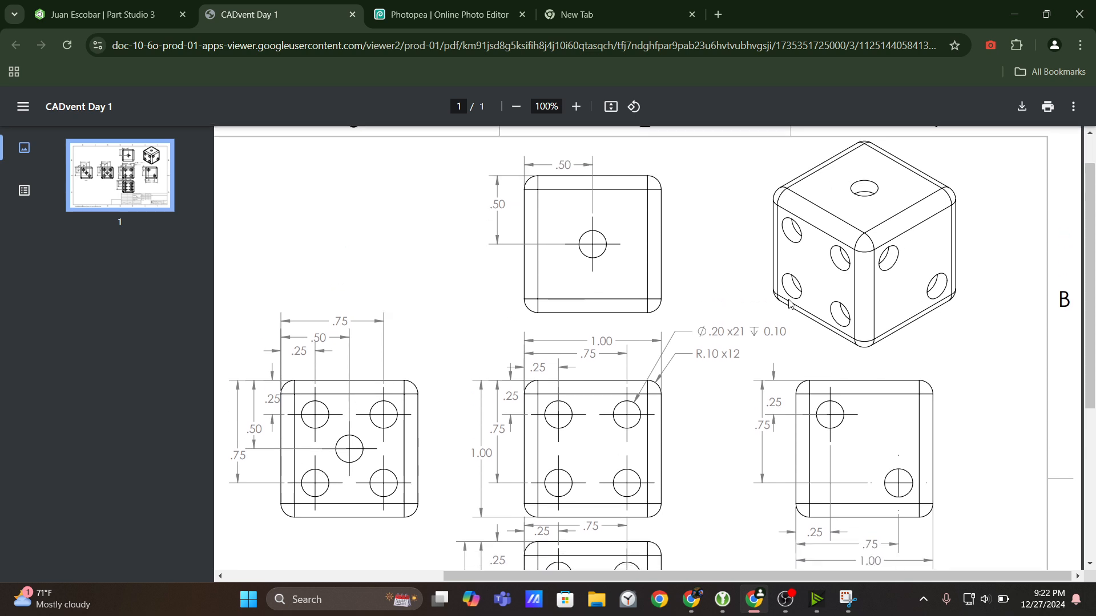
scroll(789, 303, "down", 2)
scroll(782, 330, "up", 1)
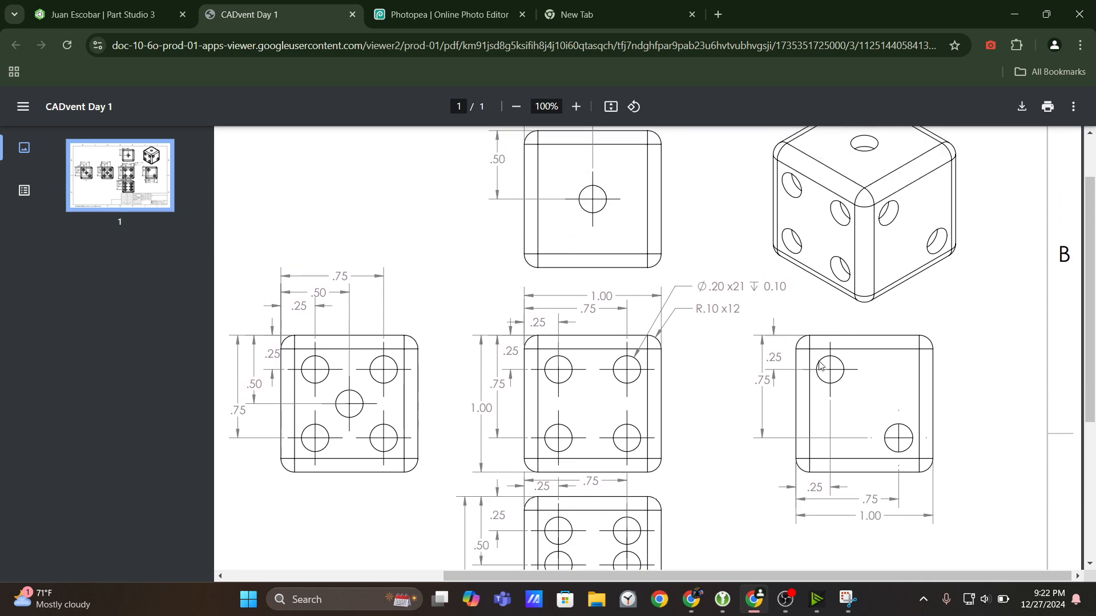
scroll(820, 365, "up", 1)
scroll(820, 365, "down", 1)
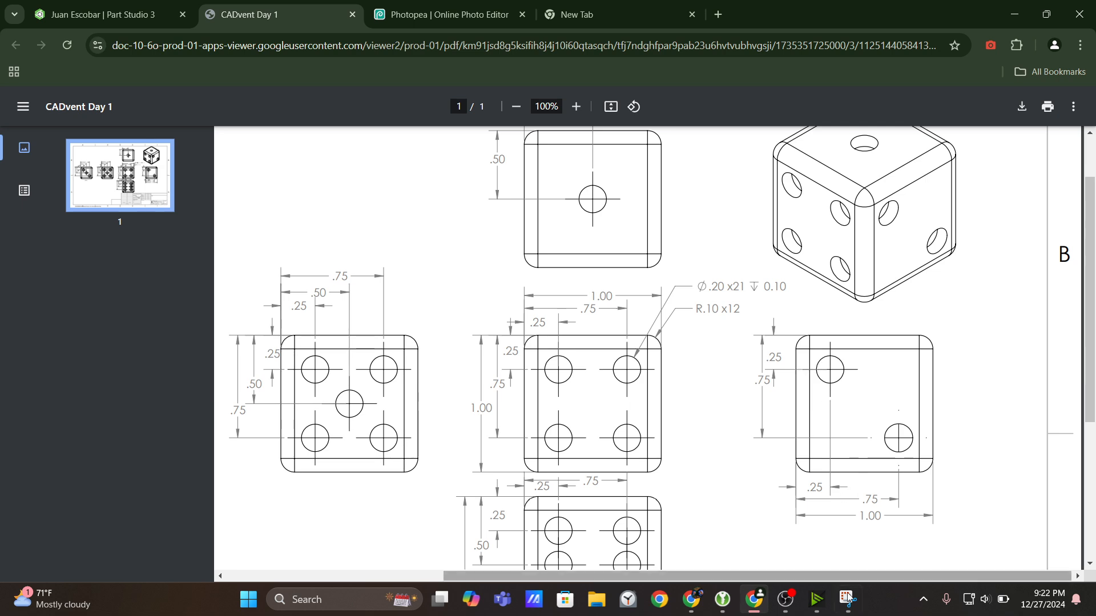
Close the highlighted sketch snip and relaunch an empty Snipping Tool window.
mouse_move(848, 611)
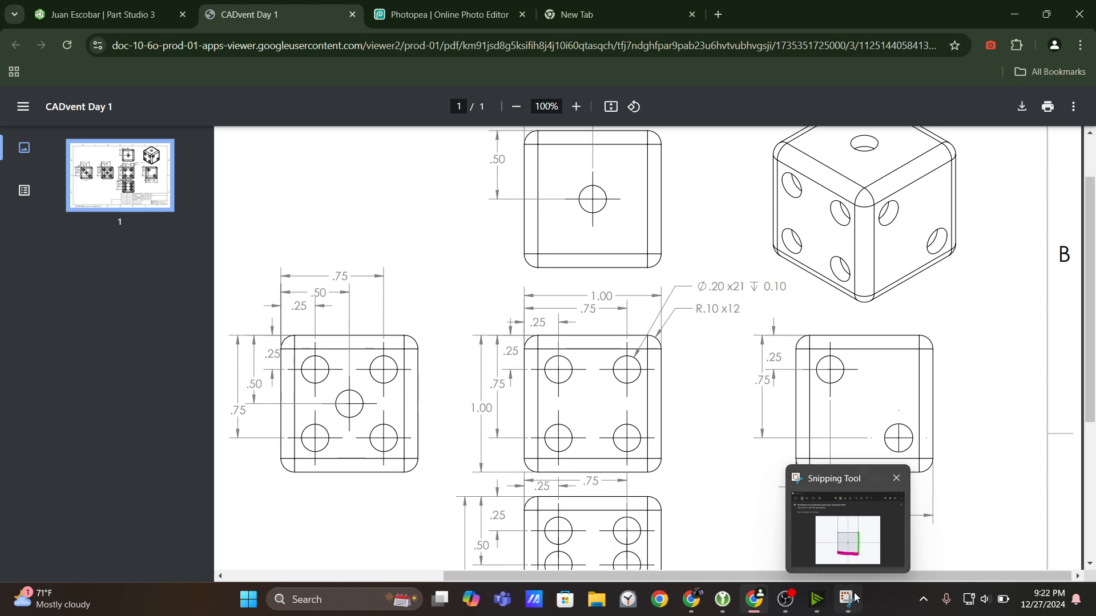
left_click(847, 610)
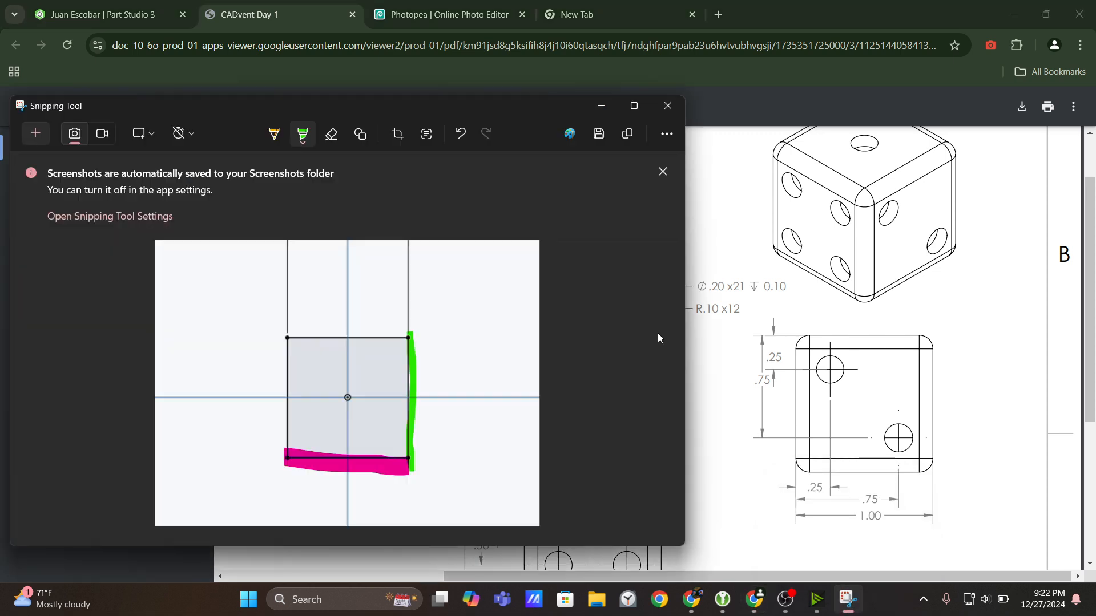
left_click(674, 107)
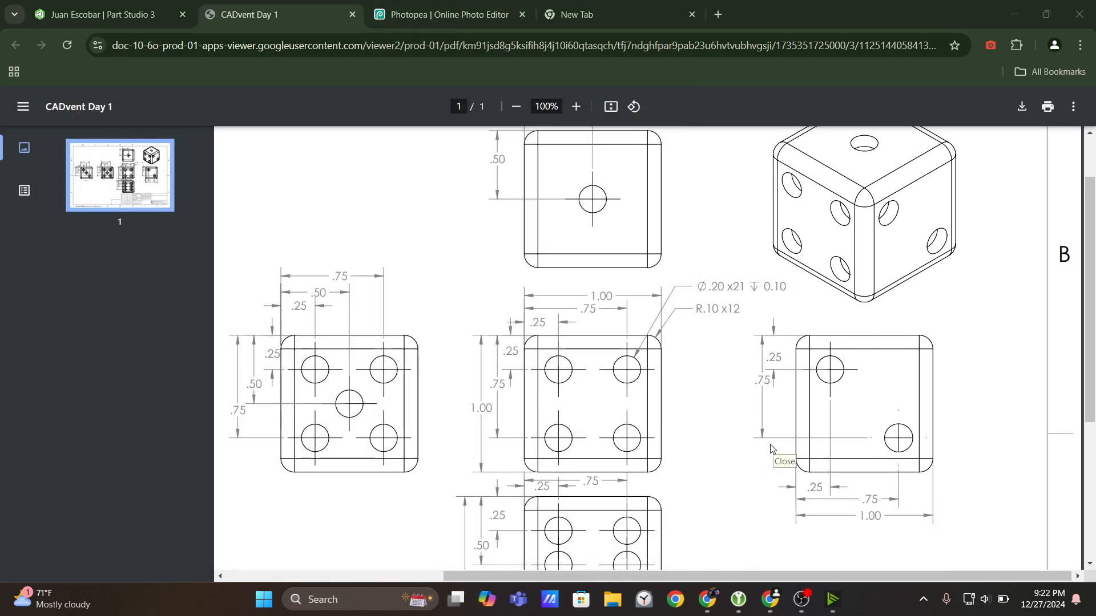
key("super")
type("snip")
key("Return")
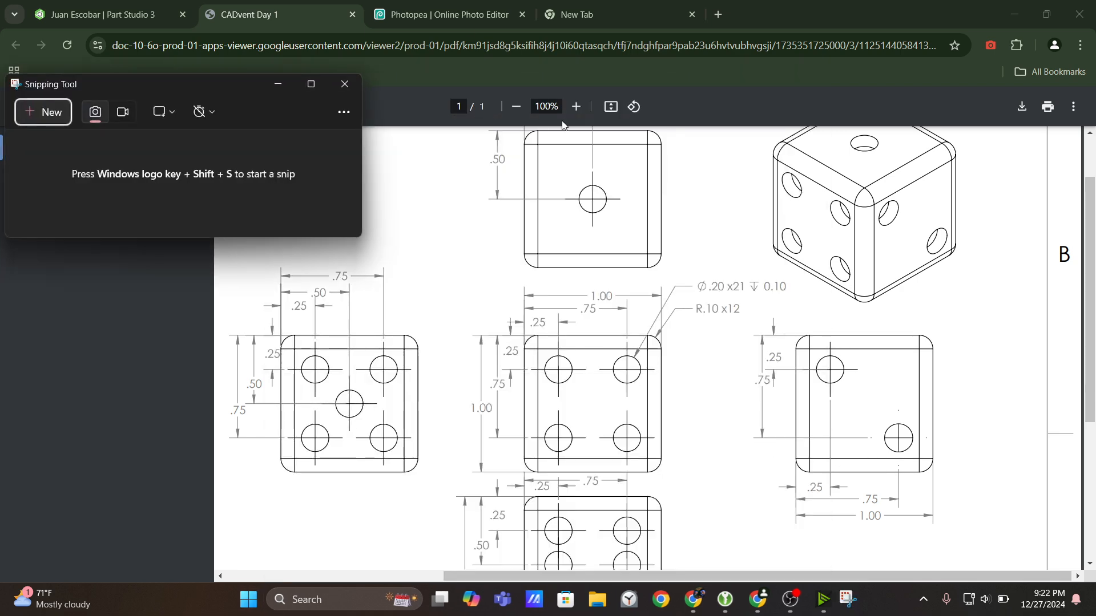
Zoom the drawing out to 80% and capture its face views and isometric view as a new snip.
left_click(516, 106)
left_click(516, 106)
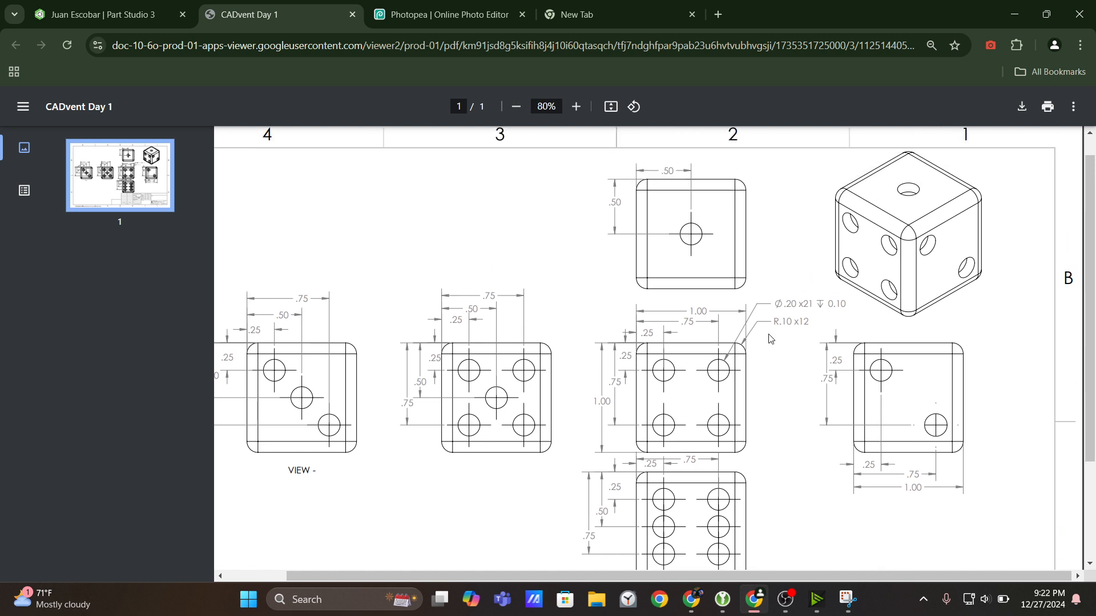
scroll(769, 339, "up", 1)
mouse_move(848, 595)
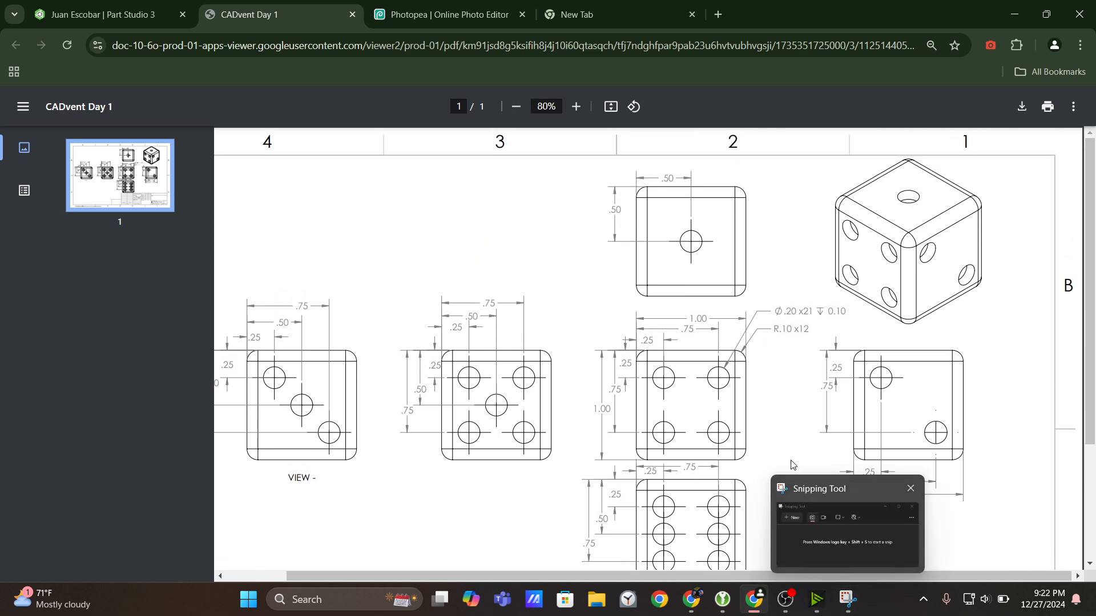
scroll(792, 400, "down", 2)
scroll(793, 399, "up", 2)
left_click(848, 599)
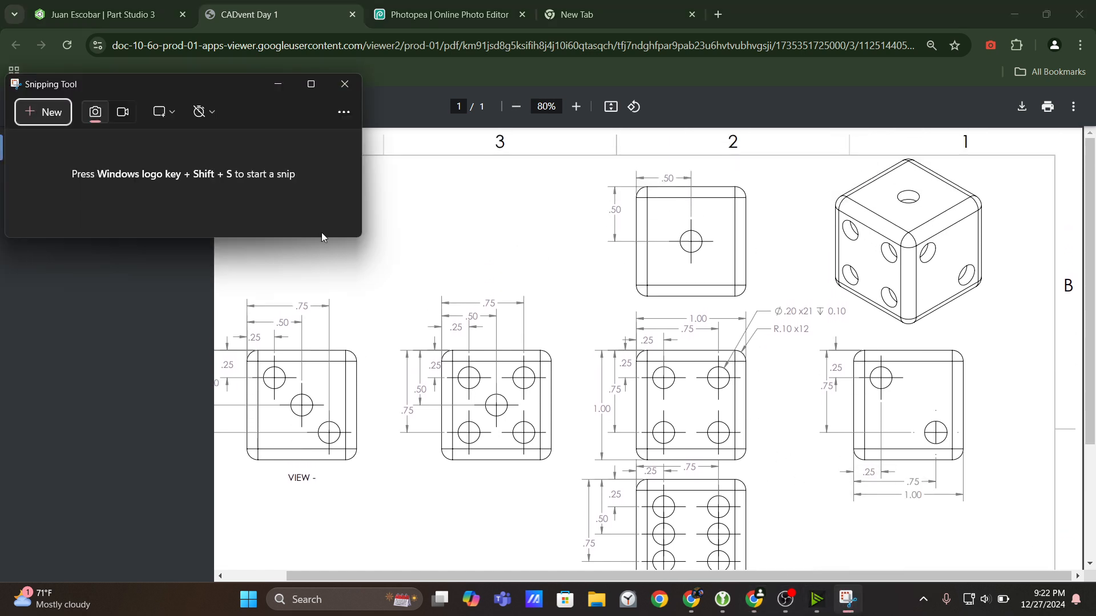
left_click(71, 112)
mouse_move(151, 86)
left_mouse_down()
mouse_move(771, 297)
mouse_move(1076, 544)
left_mouse_up()
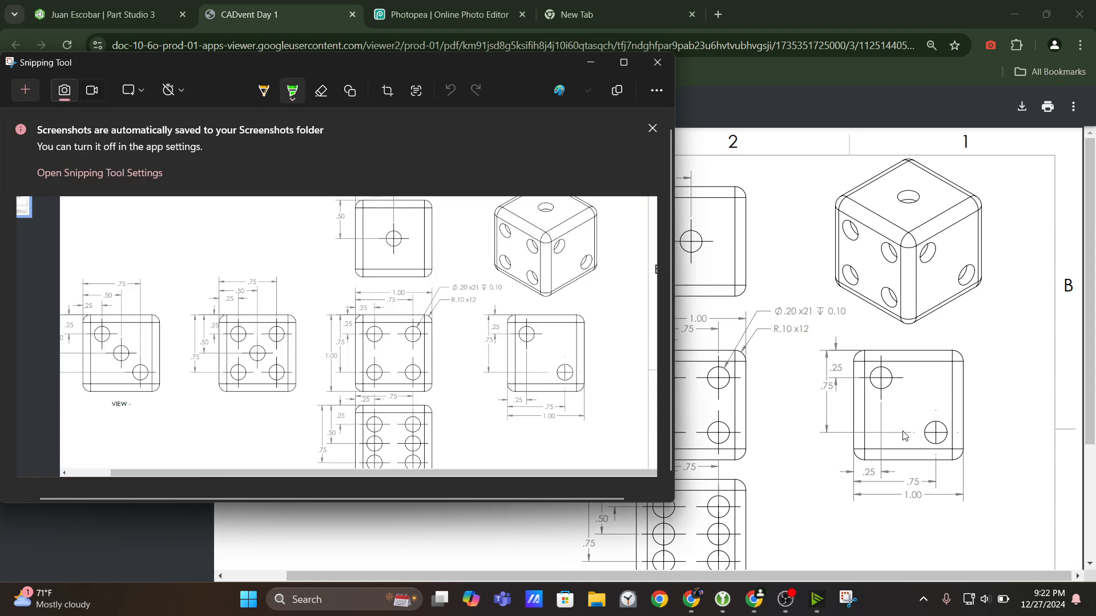
Fill the four dots in orange with the pen on both the snip's four-dot view and the matching isometric face.
left_click(263, 89)
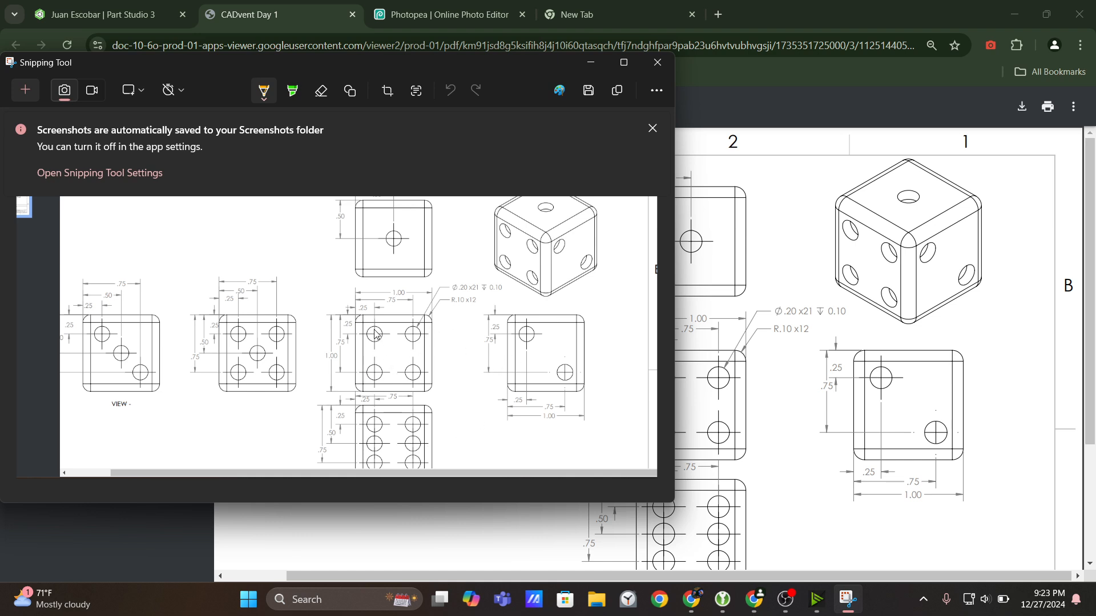
left_click_drag(371, 337, 416, 336)
mouse_move(379, 371)
left_mouse_down()
mouse_move(370, 368)
mouse_move(376, 380)
mouse_move(378, 369)
mouse_move(413, 378)
left_mouse_up()
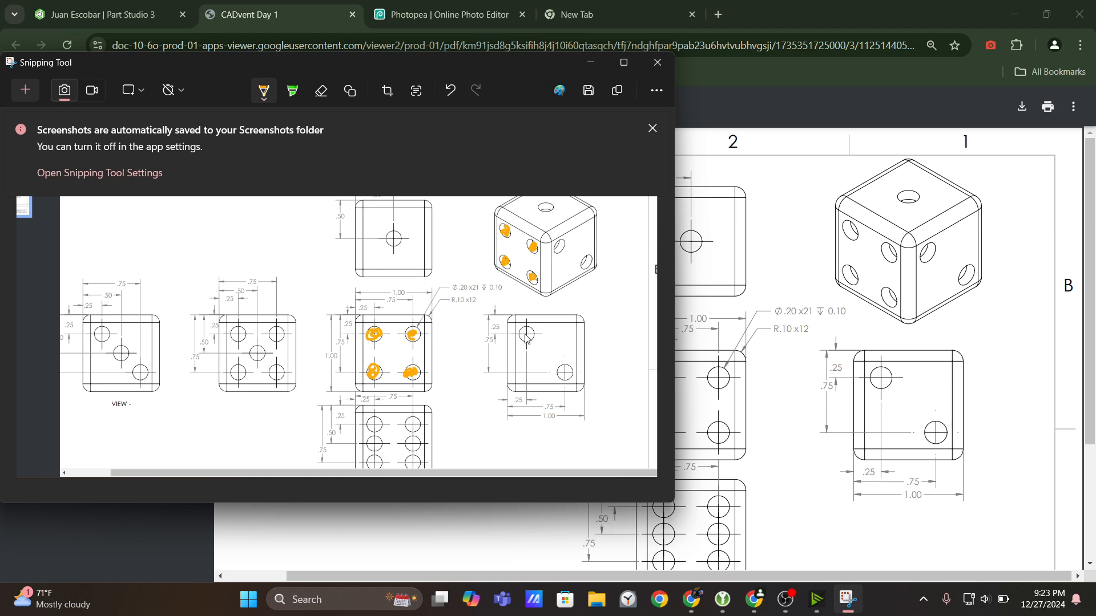
Draw red pen marks linking the four-dot and two-dot faces, in the isometric view and between the two face views.
left_click(278, 99)
left_click(211, 192)
left_click_drag(546, 263, 552, 262)
left_click_drag(428, 350, 502, 353)
Fill the two dots in orange-red on the two-dot face view and on the matching face of the isometric dice.
left_click(265, 99)
left_click(246, 191)
left_click_drag(530, 341, 531, 337)
left_click_drag(567, 381, 561, 373)
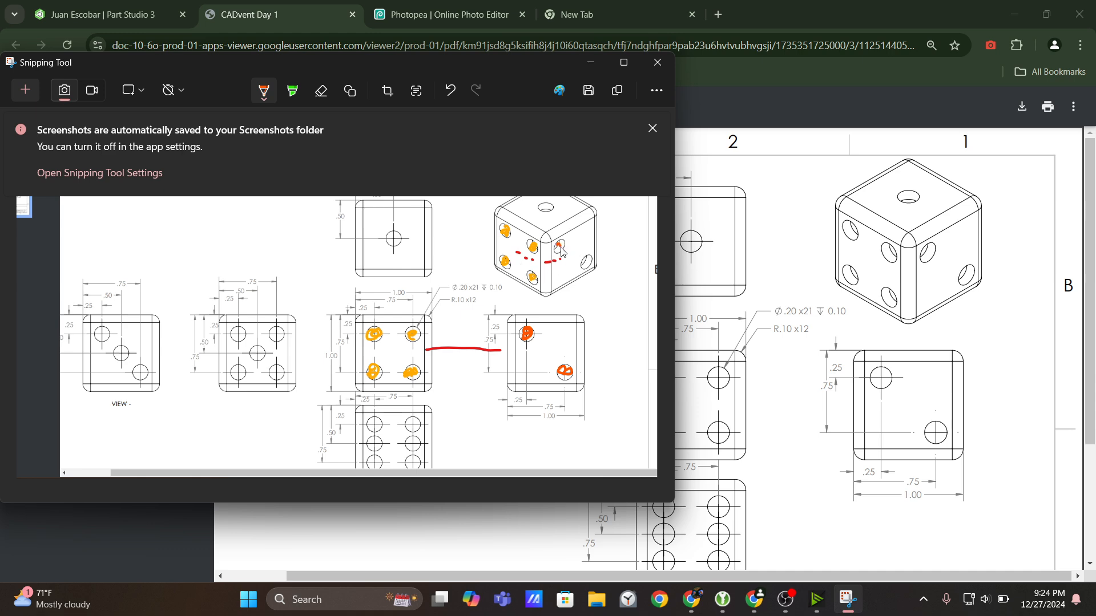
left_click_drag(562, 252, 588, 269)
Connect the adjacent upper dots of the four-dot and two-dot faces with magenta dashes in both the face views and the isometric view.
left_click(264, 93)
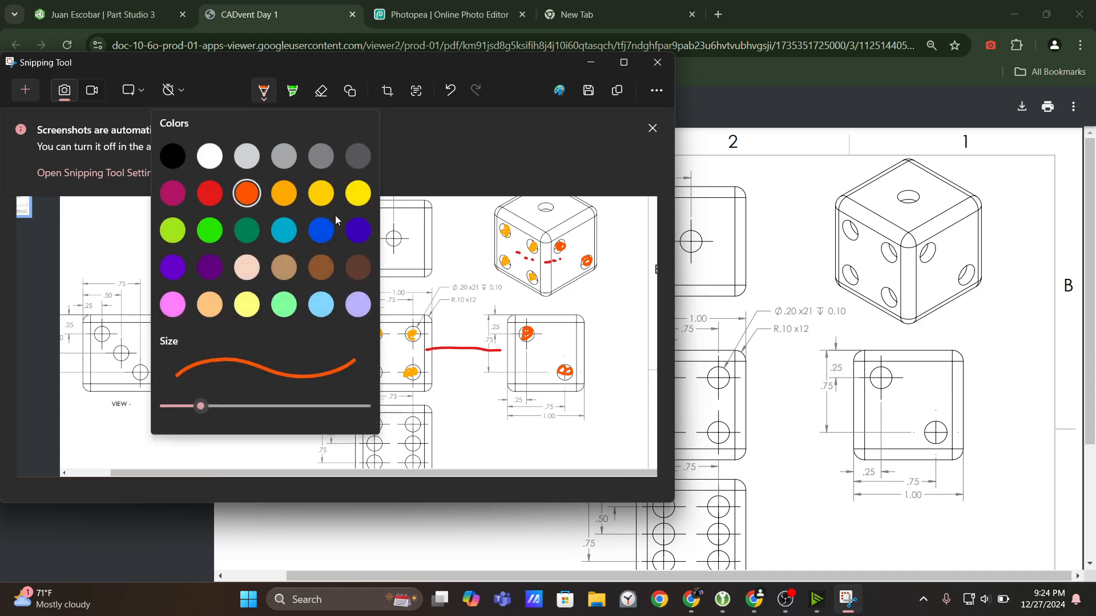
left_click(221, 197)
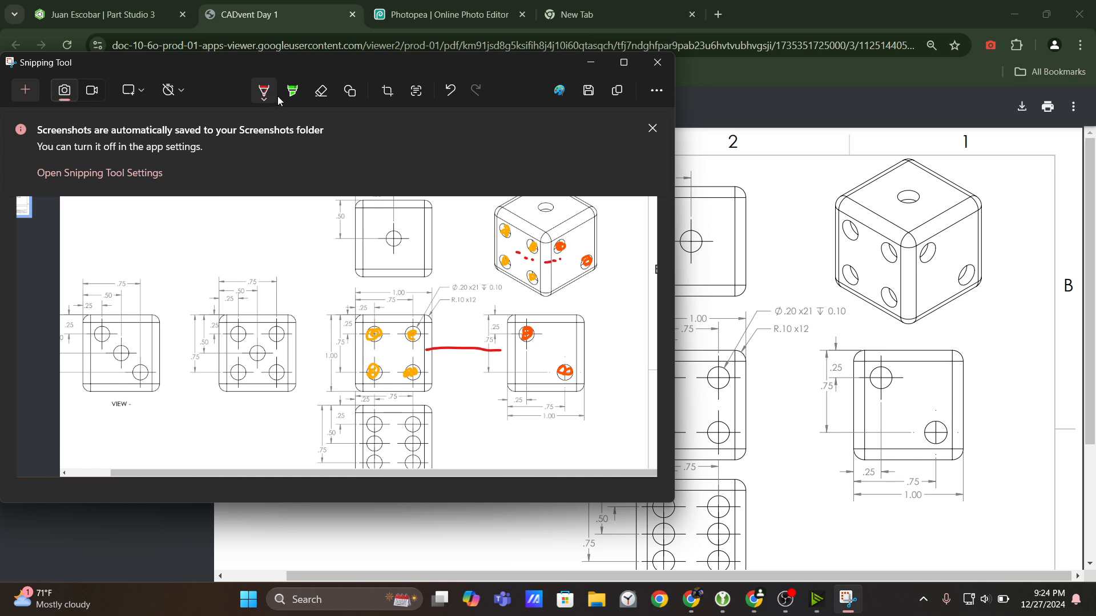
left_click(263, 93)
left_click(184, 197)
left_click_drag(468, 335, 499, 336)
Draw blue pen marks linking the four-dot face to the one-dot face above it, in the face views and the isometric view.
left_click(267, 88)
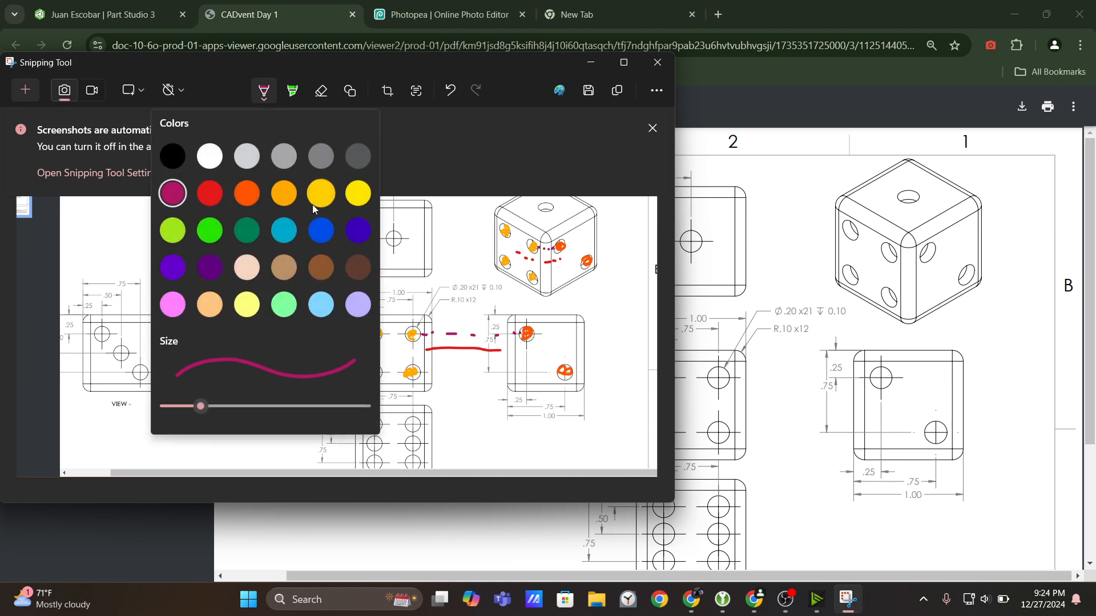
left_click(320, 232)
left_click_drag(392, 318, 397, 277)
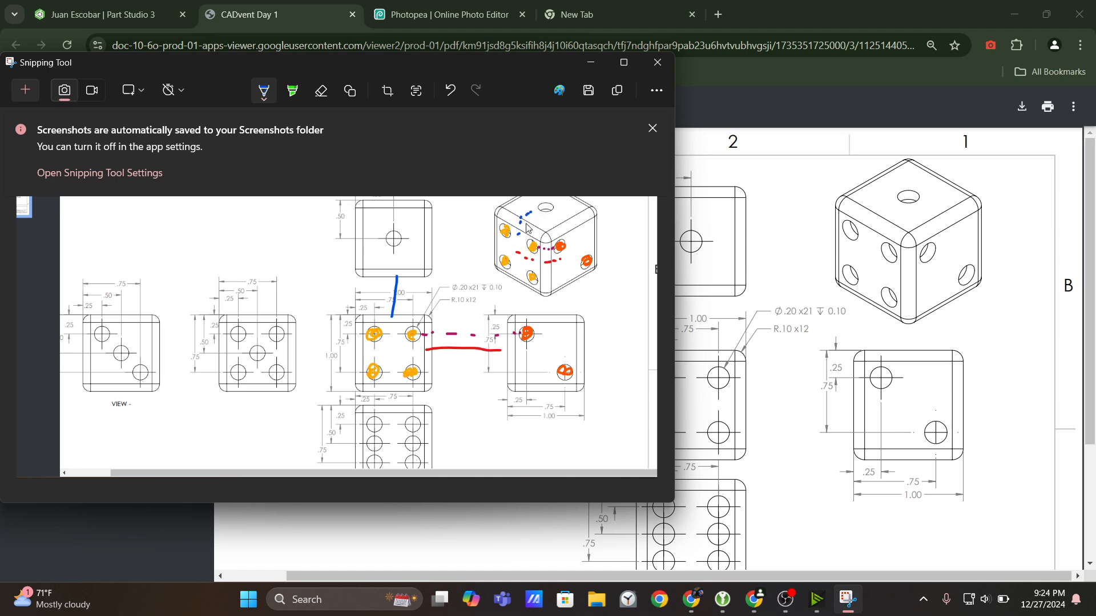
scroll(354, 297, "up", 1)
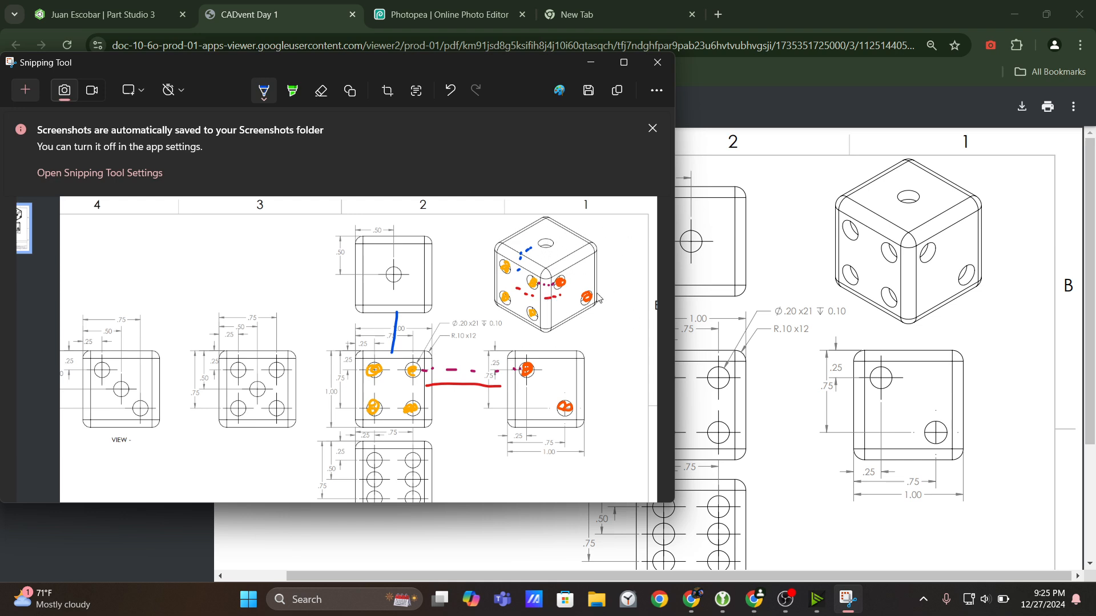
Switch back to the Onshape Part Studio and start a sketch on the cube's top face, viewed from the top.
left_click(143, 5)
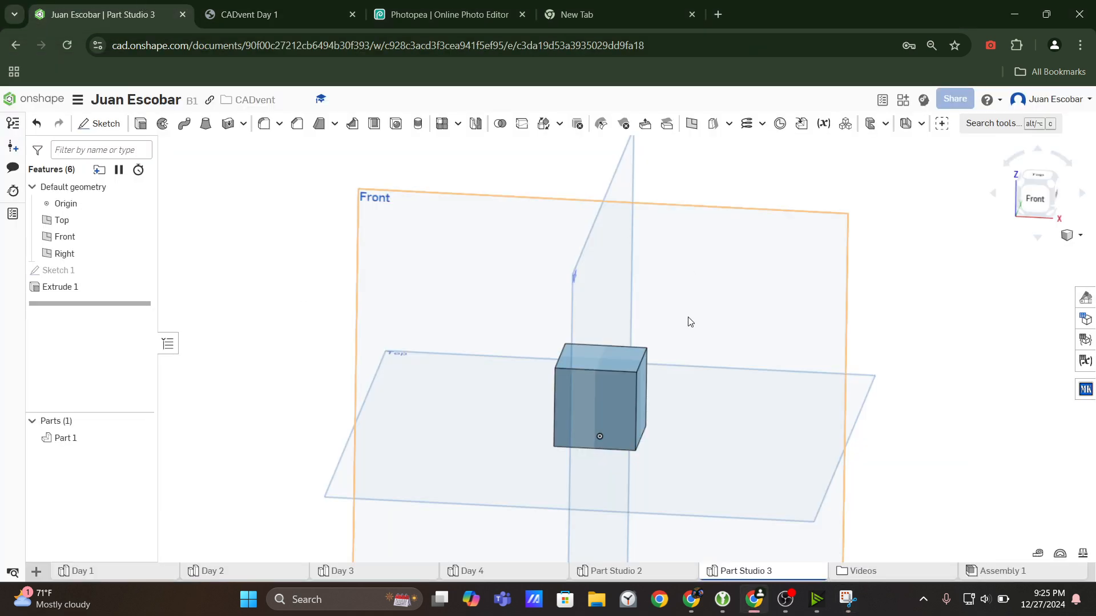
scroll(688, 318, "up", 1)
right_click_drag(688, 317, 536, 387)
scroll(629, 361, "down", 4)
scroll(632, 364, "up", 3)
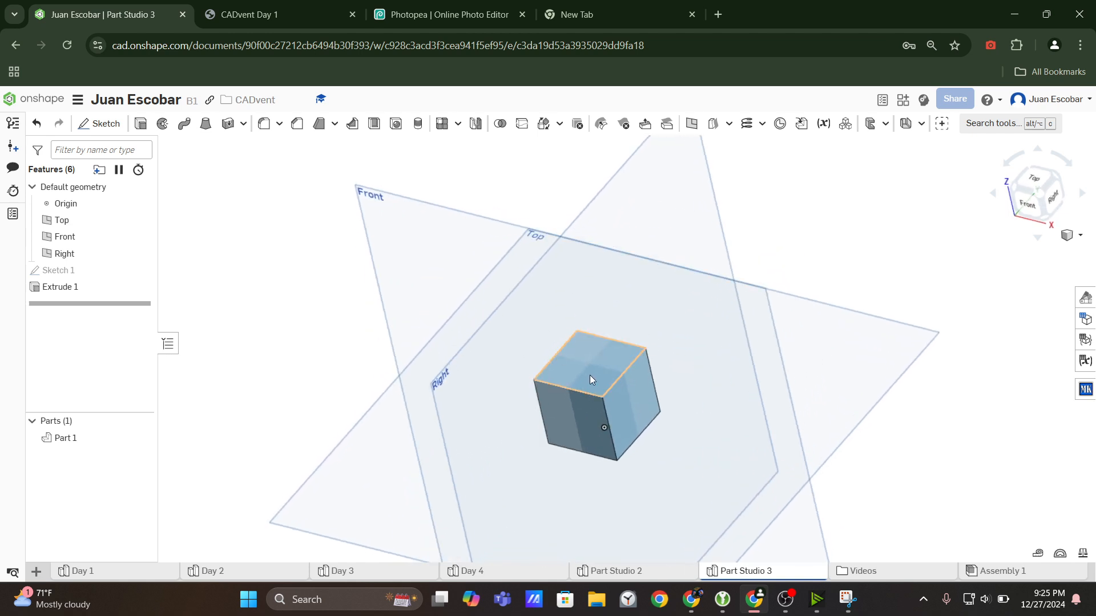
mouse_move(592, 371)
middle_mouse_down()
mouse_move(621, 340)
mouse_move(601, 371)
middle_mouse_up()
scroll(623, 366, "up", 1)
scroll(601, 370, "down", 1)
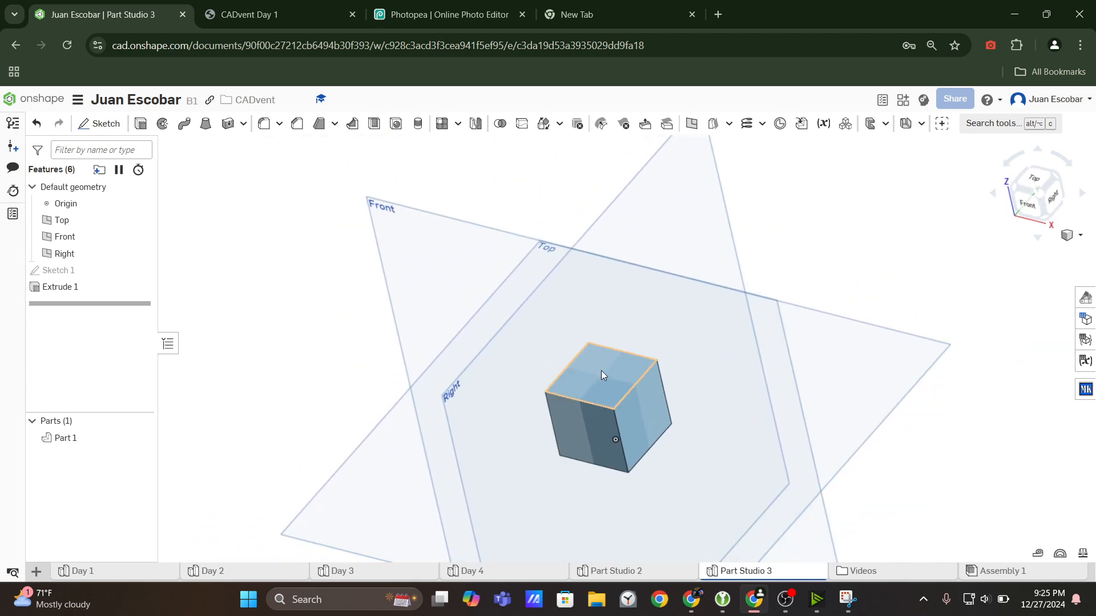
left_click(608, 392)
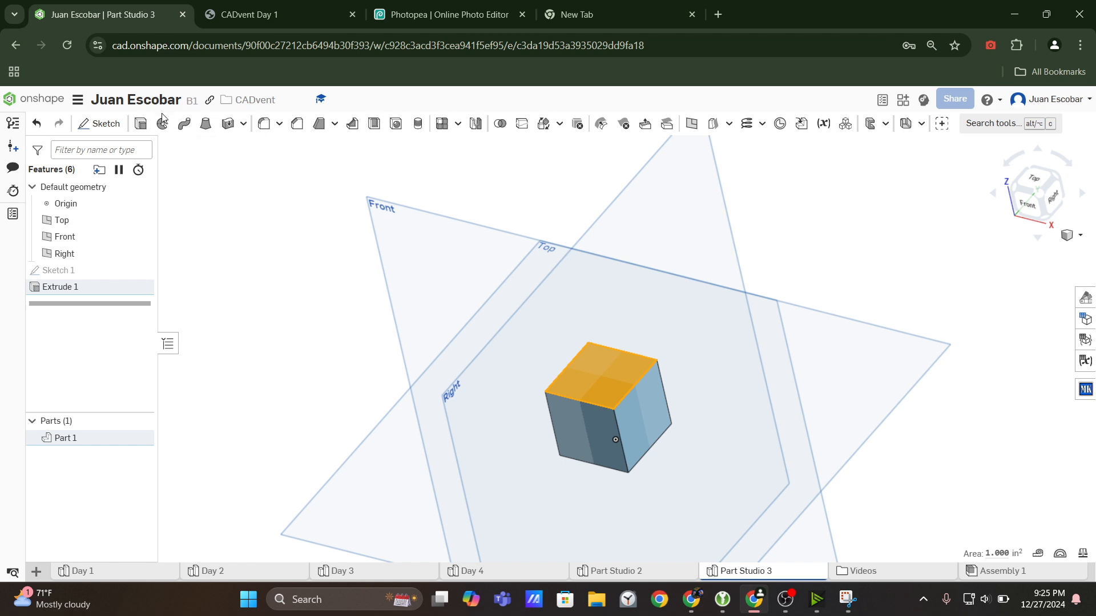
left_click(102, 124)
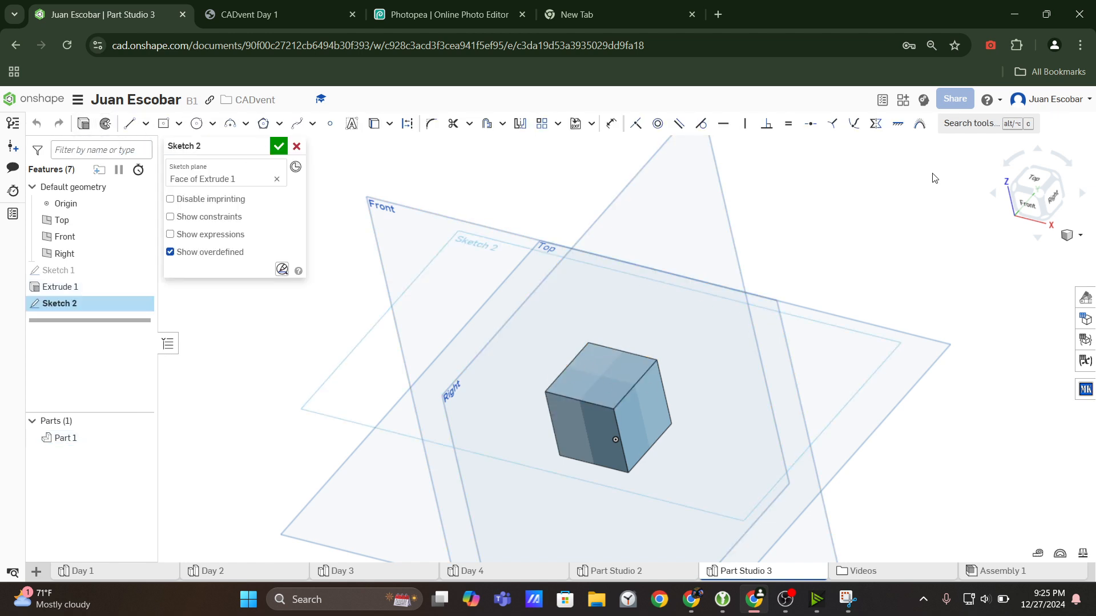
left_click(1038, 183)
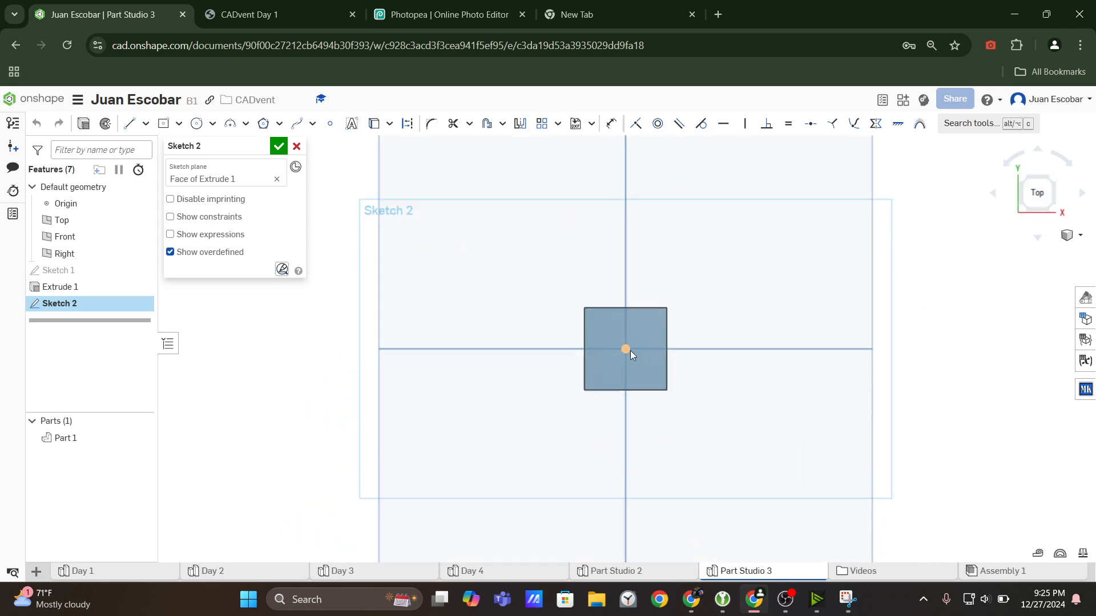
Sketch a center point circle at the origin on the cube's top face, checking the one-dot view in the drawing.
scroll(630, 350, "up", 3)
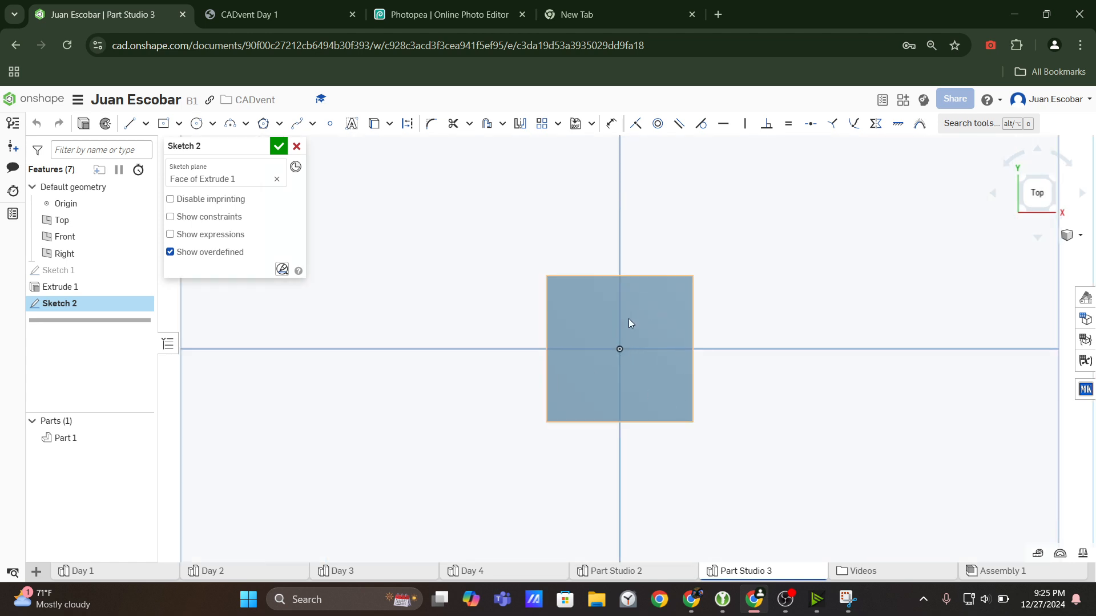
right_click_drag(632, 355, 630, 285)
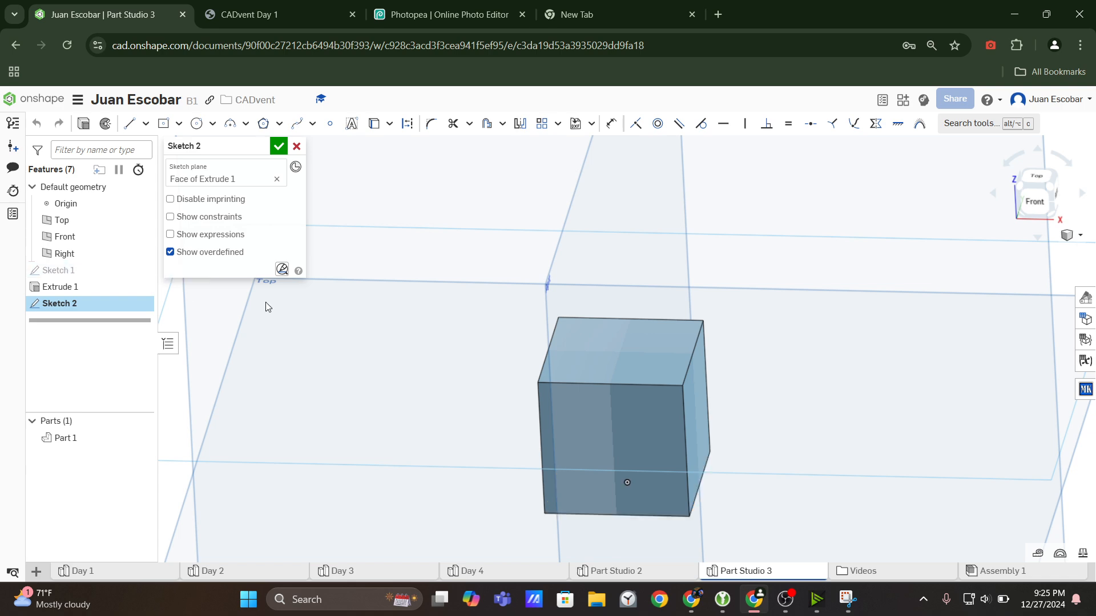
right_click_drag(499, 326, 508, 355)
left_click(1030, 186)
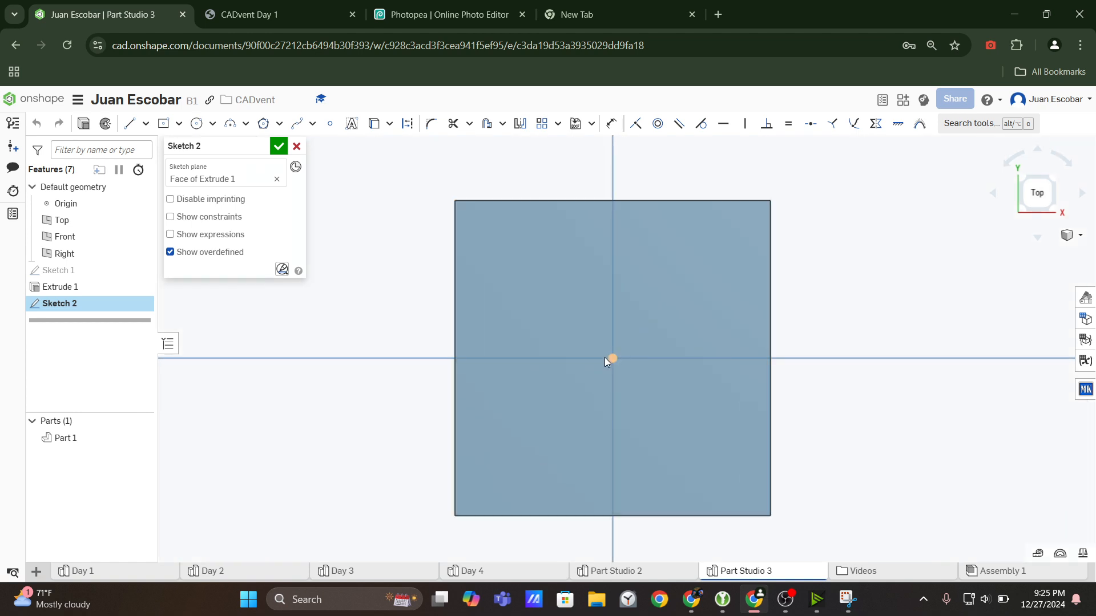
left_click(340, 5)
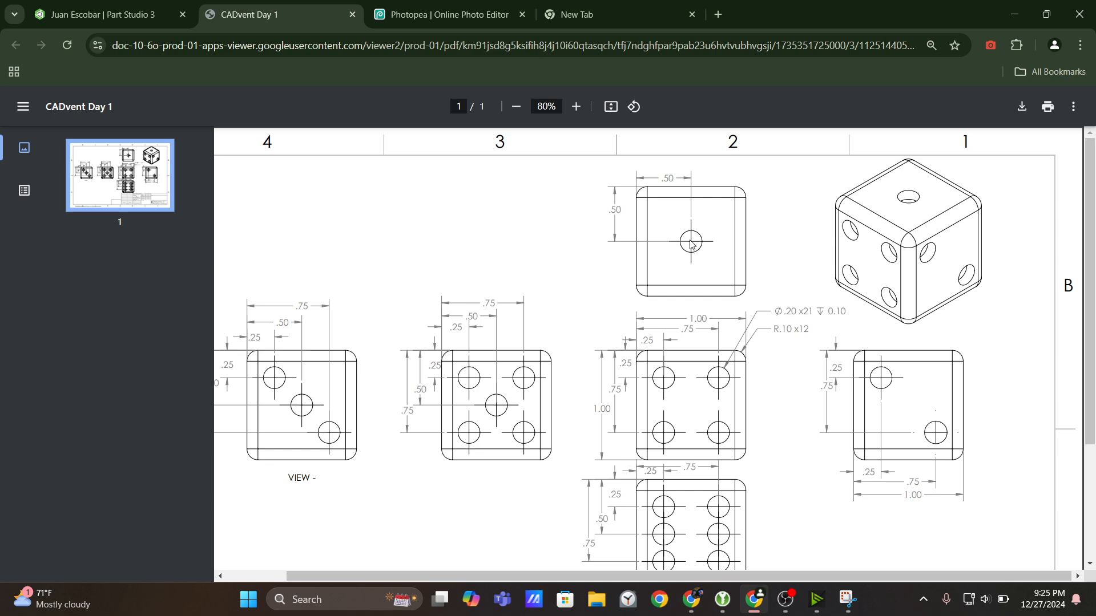
left_click(158, 7)
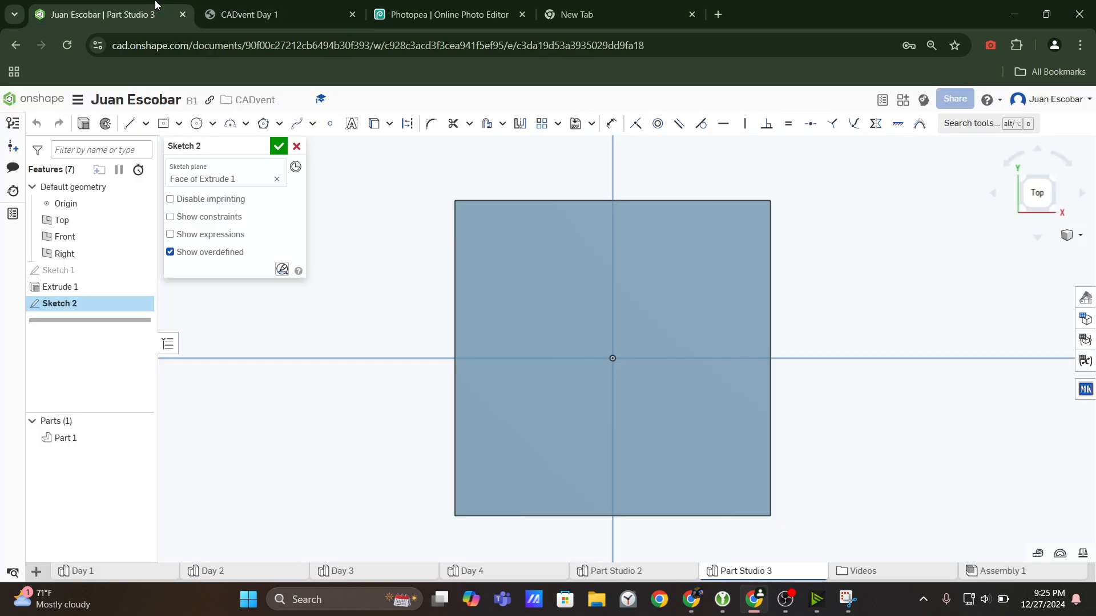
left_click(196, 124)
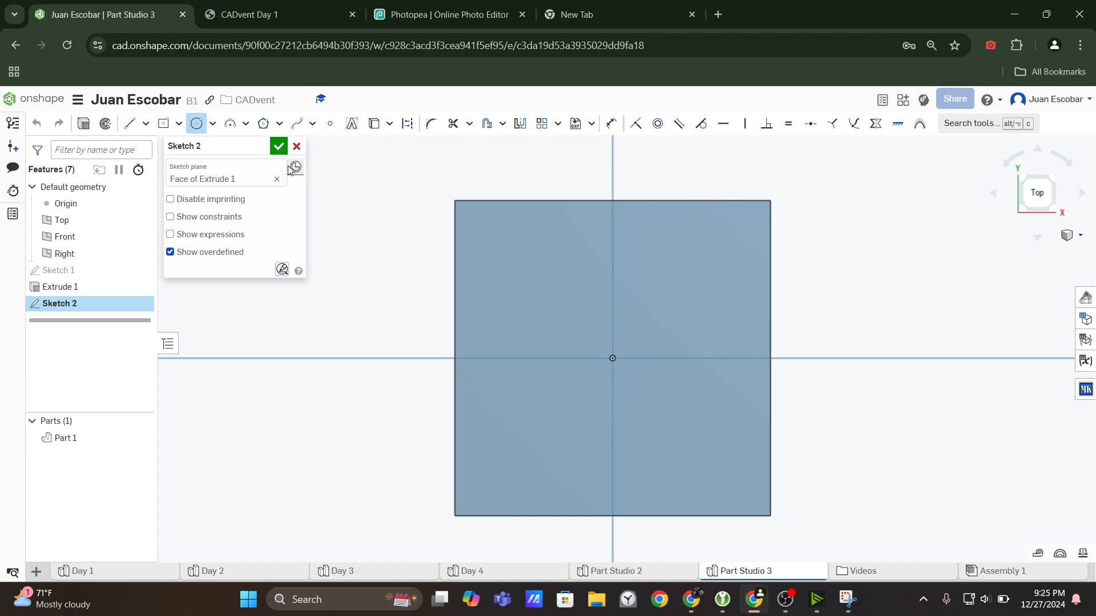
left_click(613, 358)
left_click(662, 282)
key("Escape")
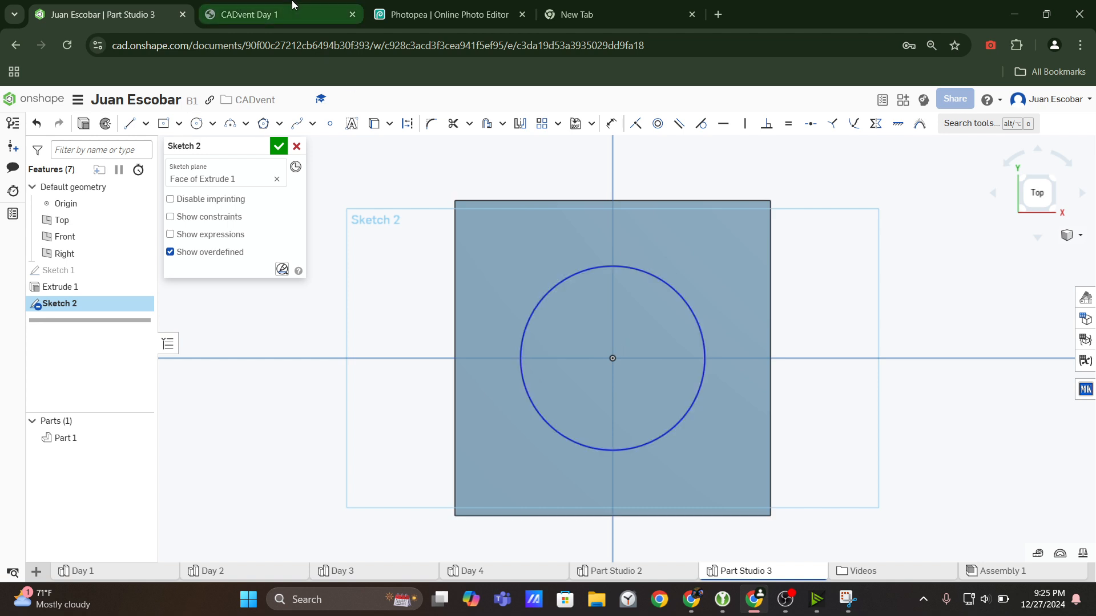
Switch to the CADvent Day 1 drawing and enlarge it to examine the diameter in the dot hole callout.
left_click(278, 14)
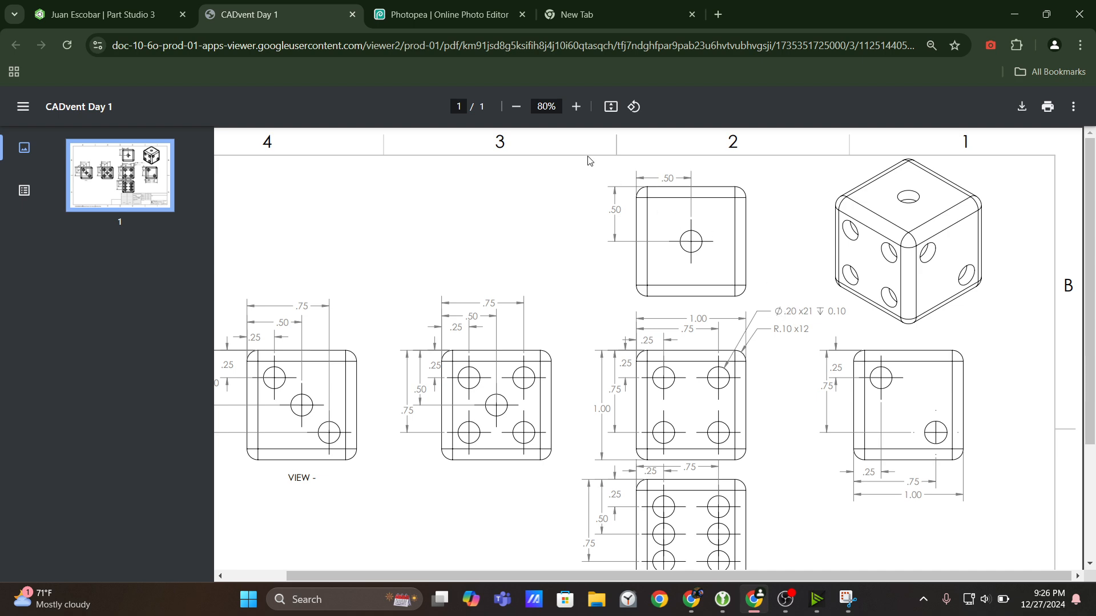
left_click(576, 106)
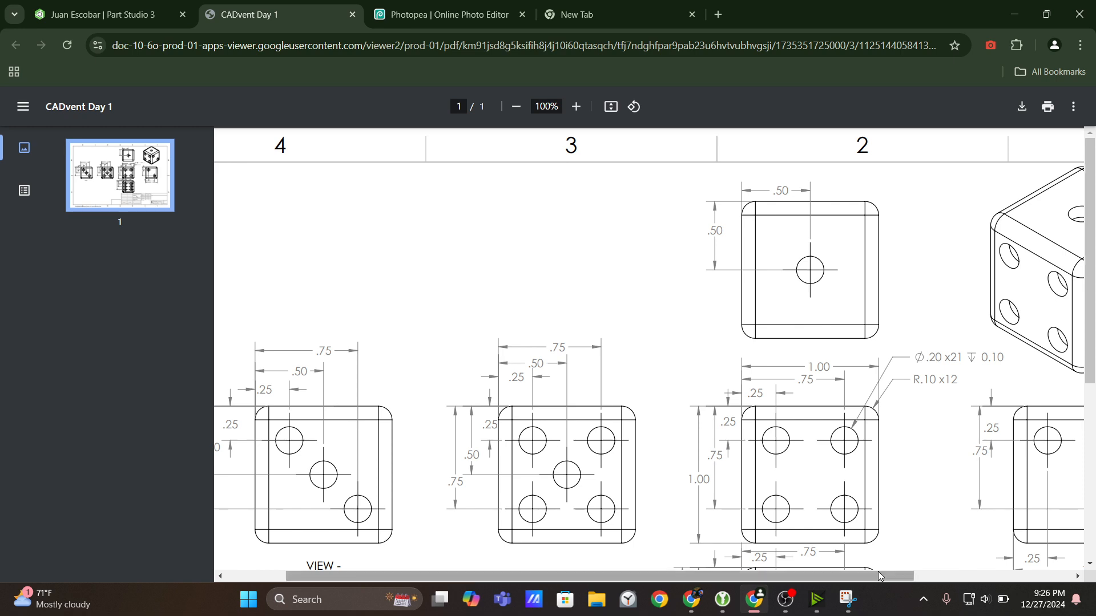
left_click_drag(879, 576, 914, 576)
scroll(896, 400, "down", 2)
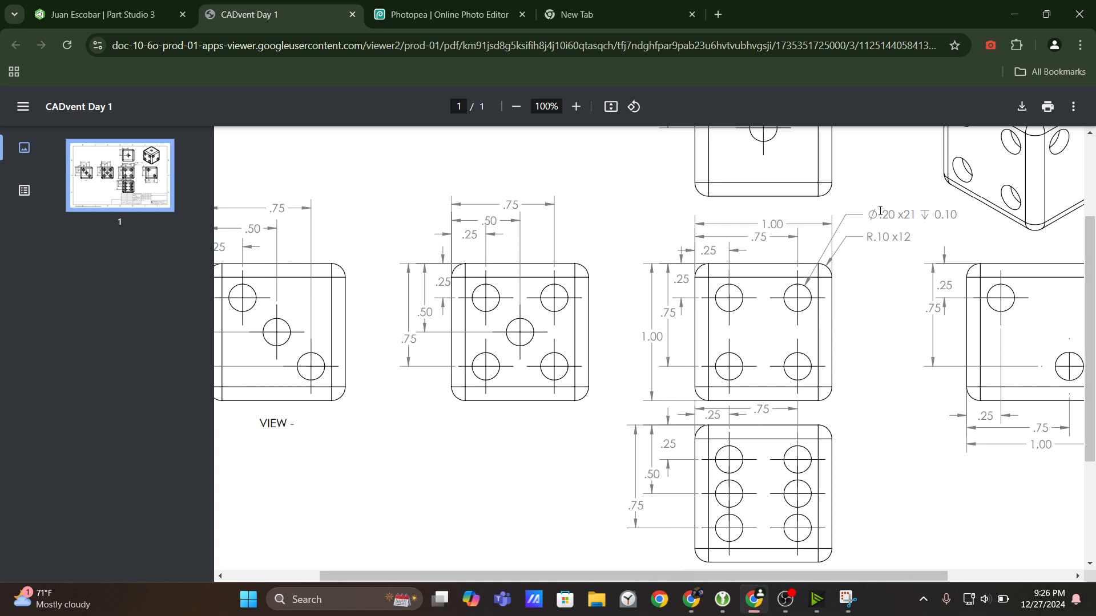
left_click(576, 106)
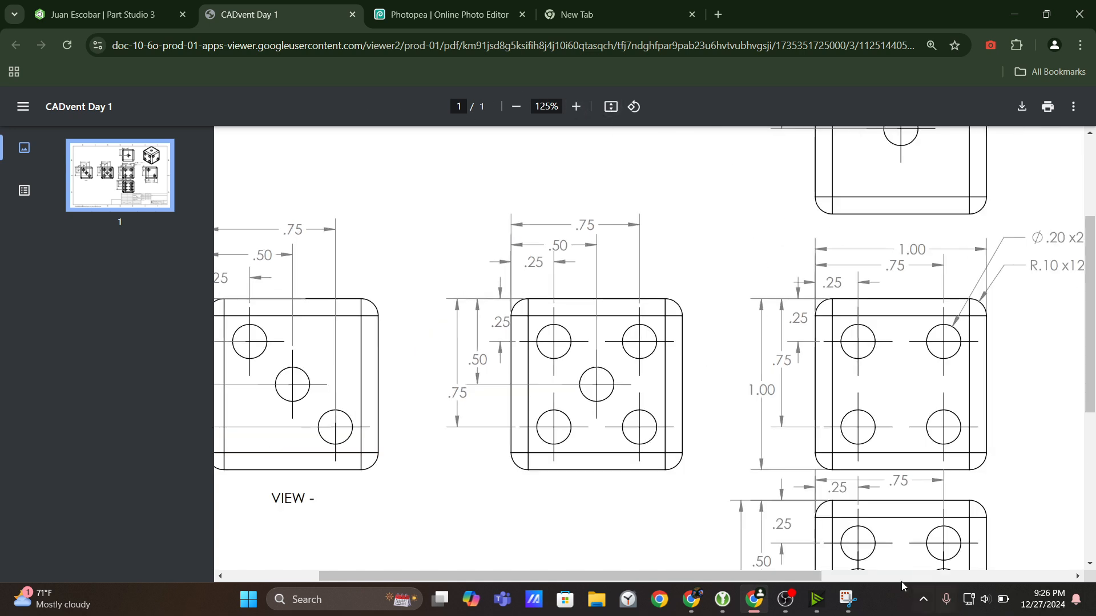
left_click_drag(820, 575, 862, 574)
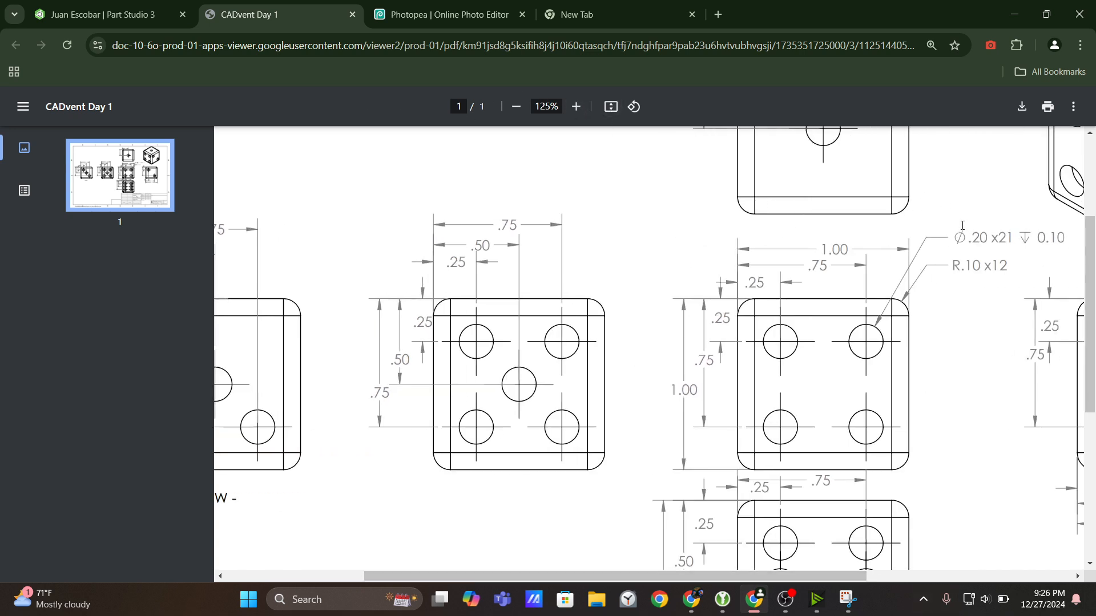
left_click_drag(984, 242, 974, 241)
Examine the hole count and depth in the callout against the face views, and return to the Onshape Part Studio.
left_click(517, 107)
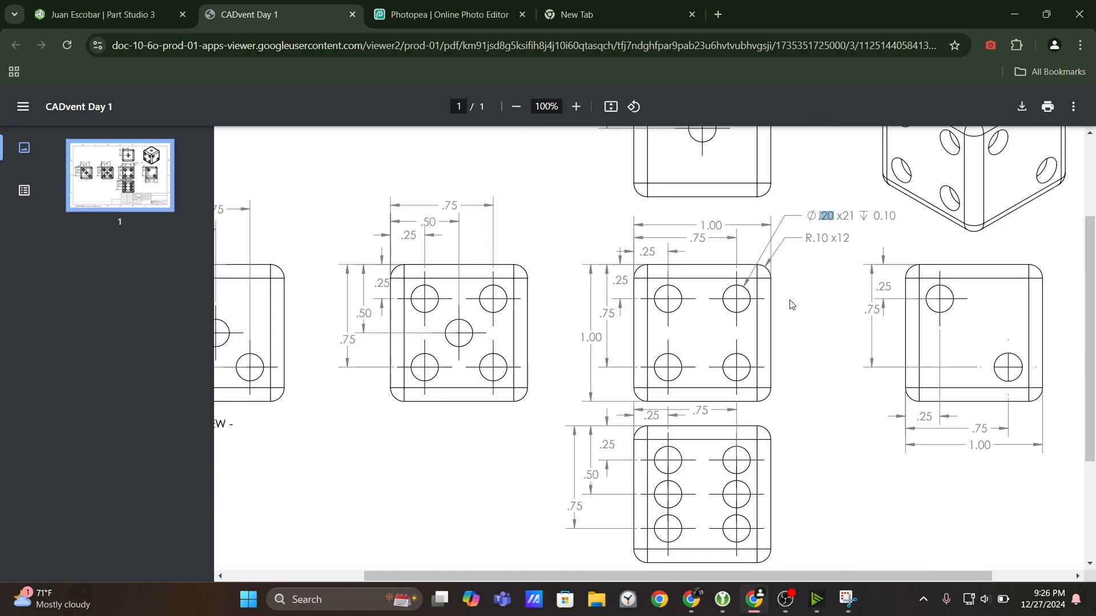
scroll(792, 305, "up", 3)
scroll(792, 310, "down", 2)
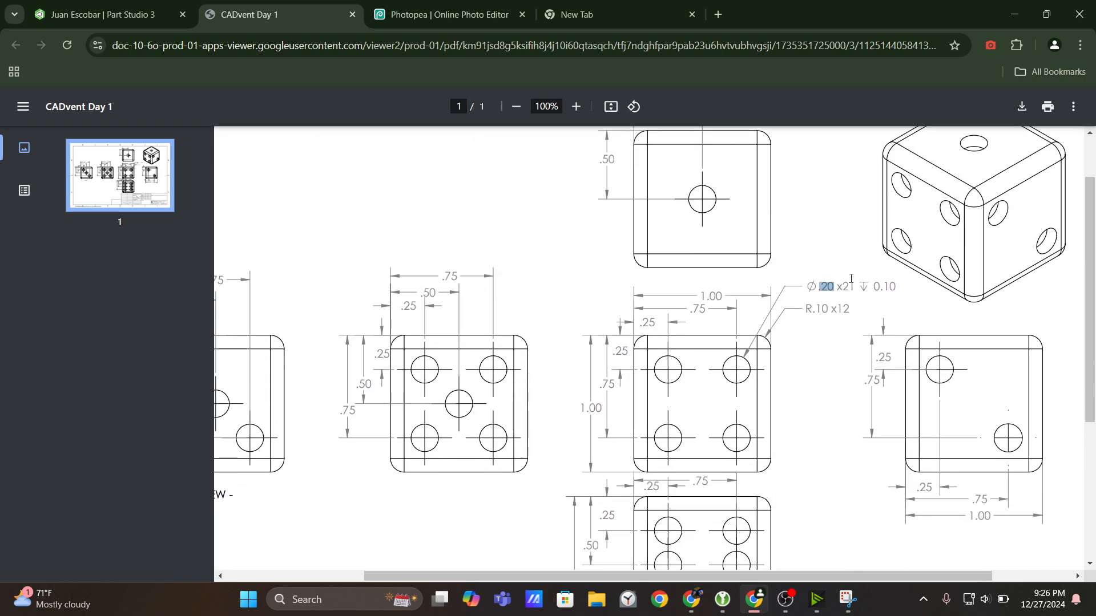
left_click(517, 106)
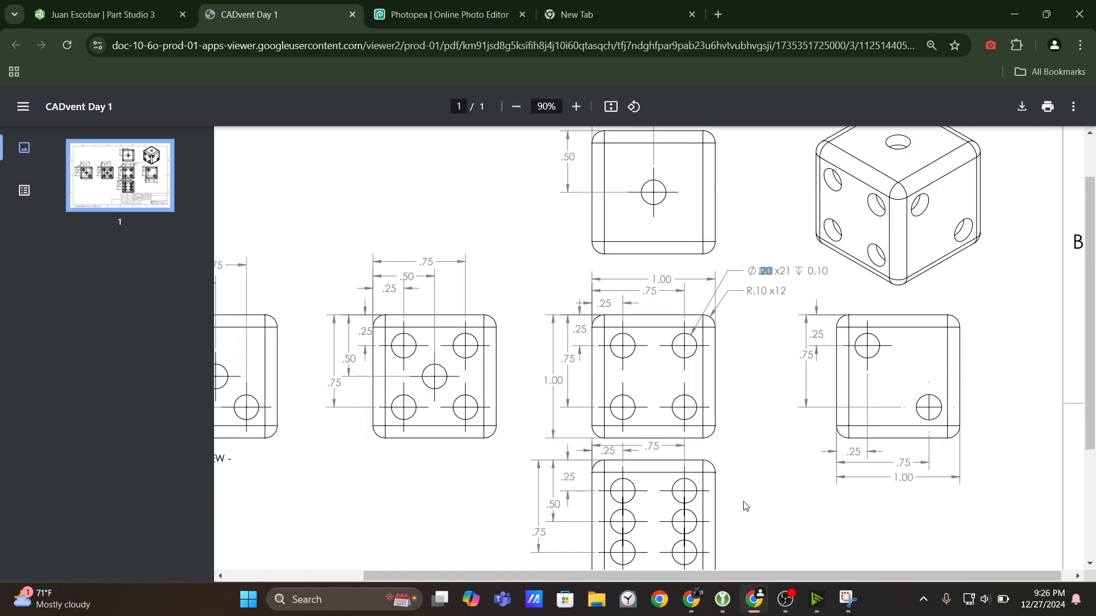
left_click_drag(781, 576, 733, 576)
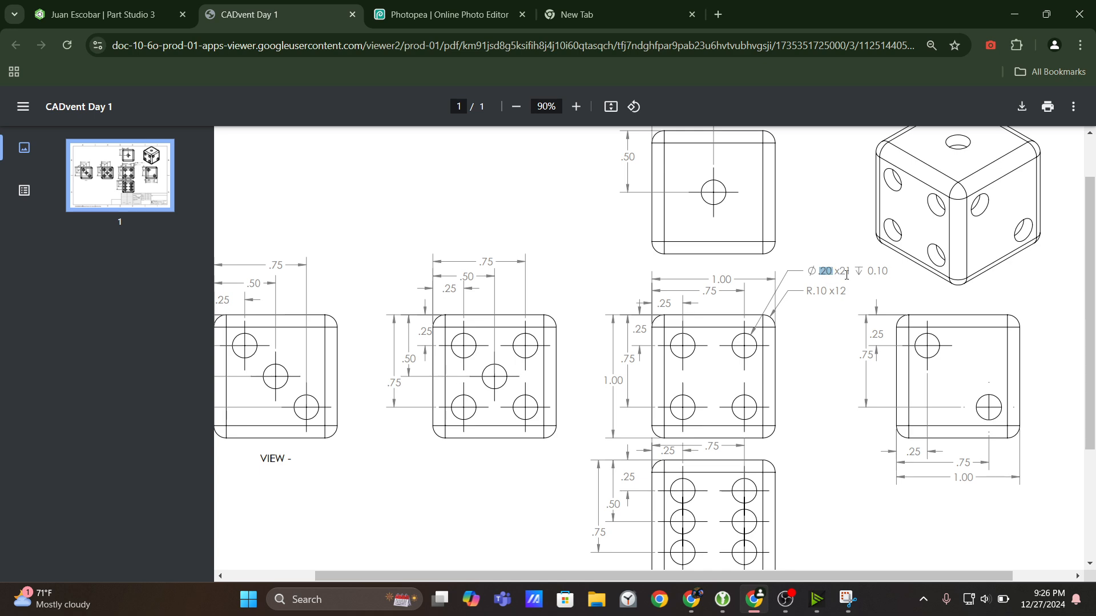
left_click_drag(867, 271, 893, 269)
left_click(839, 272)
left_click(102, 14)
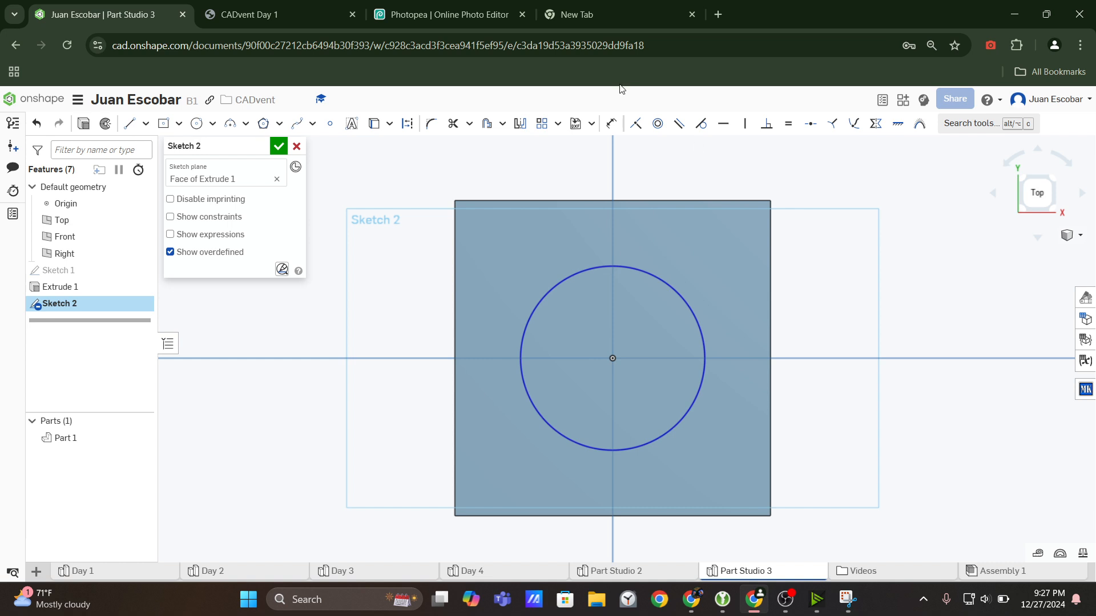
Dimension the circle on the cube's top face and set its diameter to 0.2 in.
left_click(612, 123)
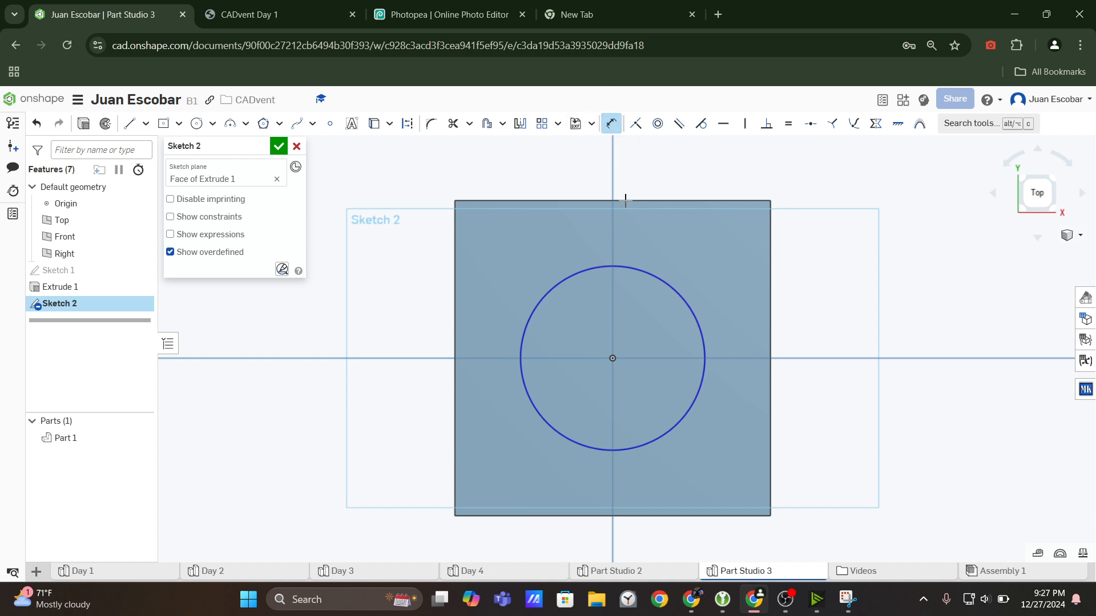
left_click(672, 287)
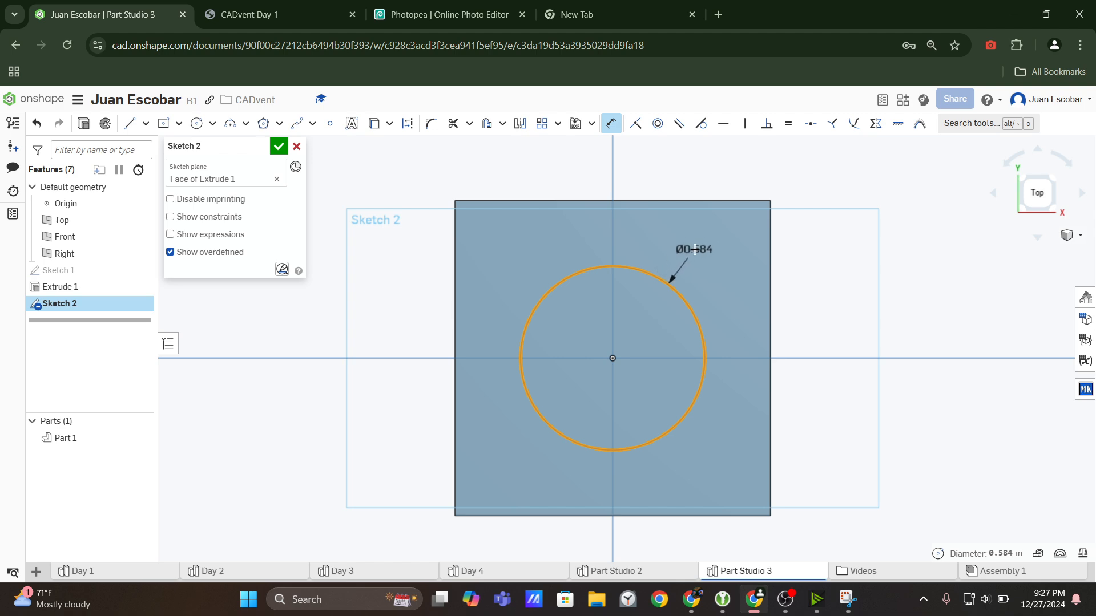
left_click(694, 250)
key("Return")
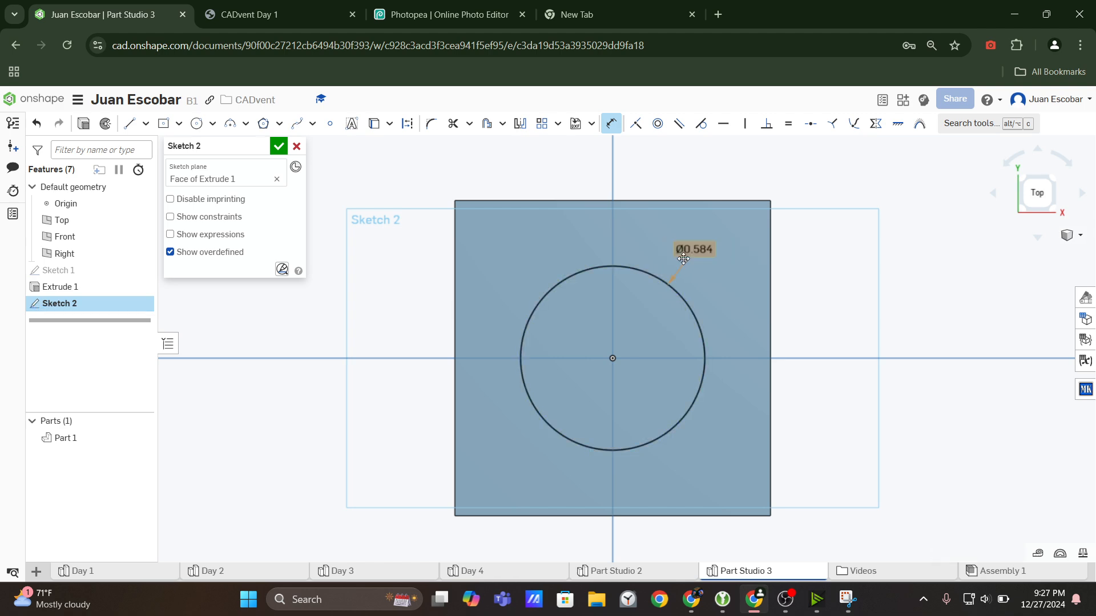
scroll(645, 365, "up", 1)
key("Escape")
scroll(638, 374, "down", 1)
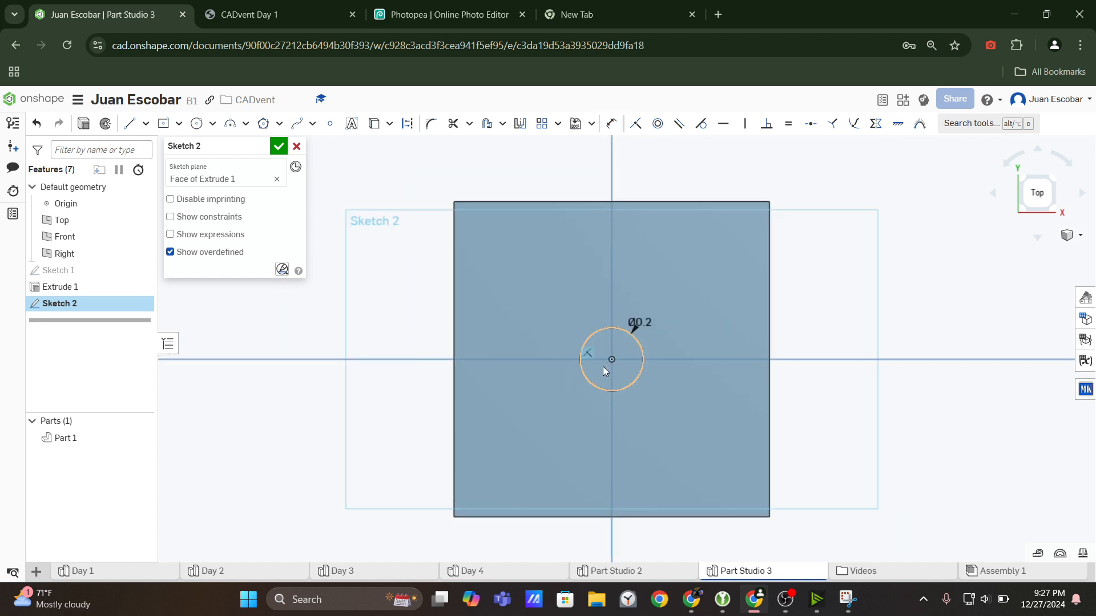
Search the web for "coincident onshape", read the desktop section of the Coincident help page, and return to the Part Studio.
left_click(196, 124)
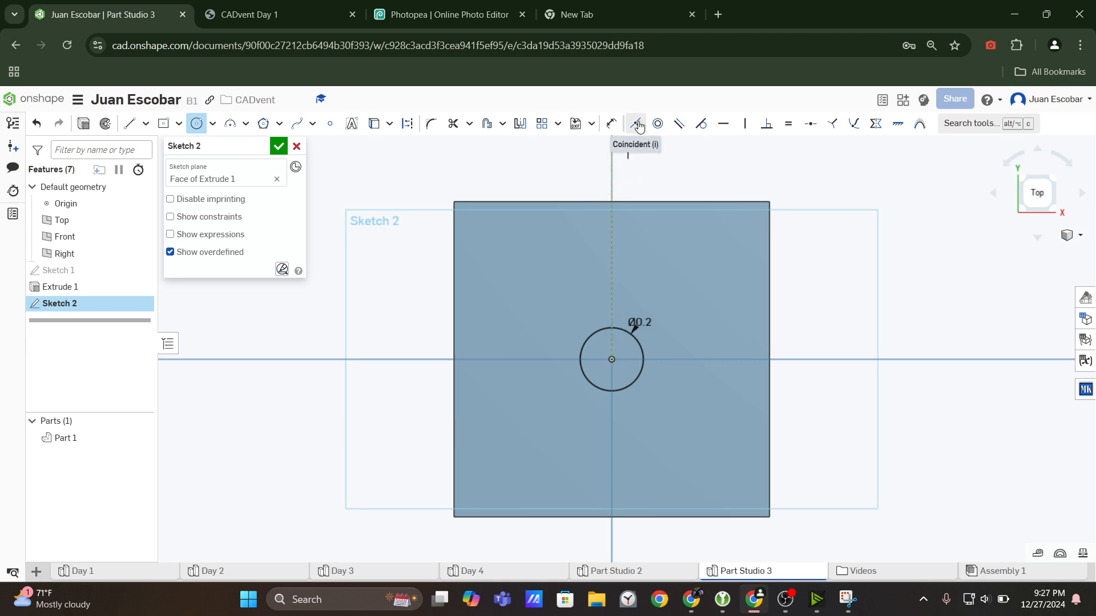
left_click(599, 5)
type("coi")
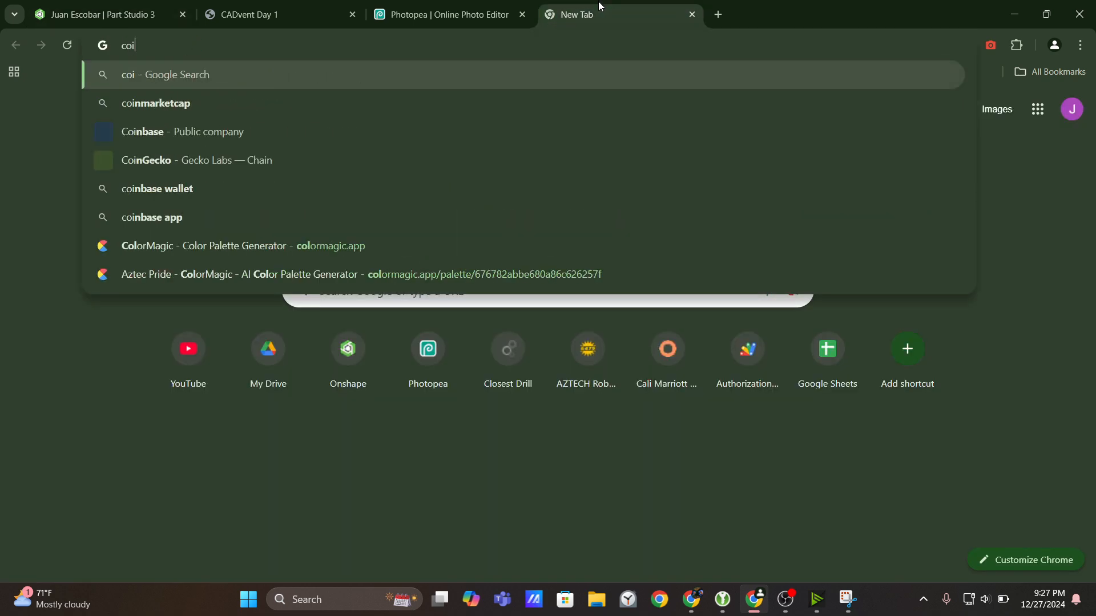
type("ncident onshape")
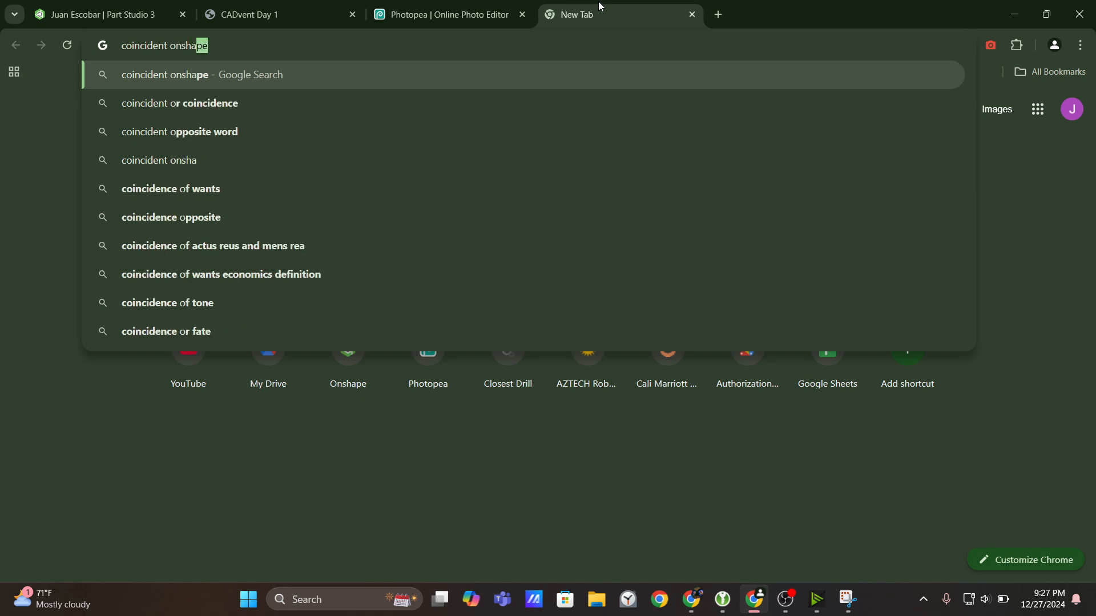
key("Return")
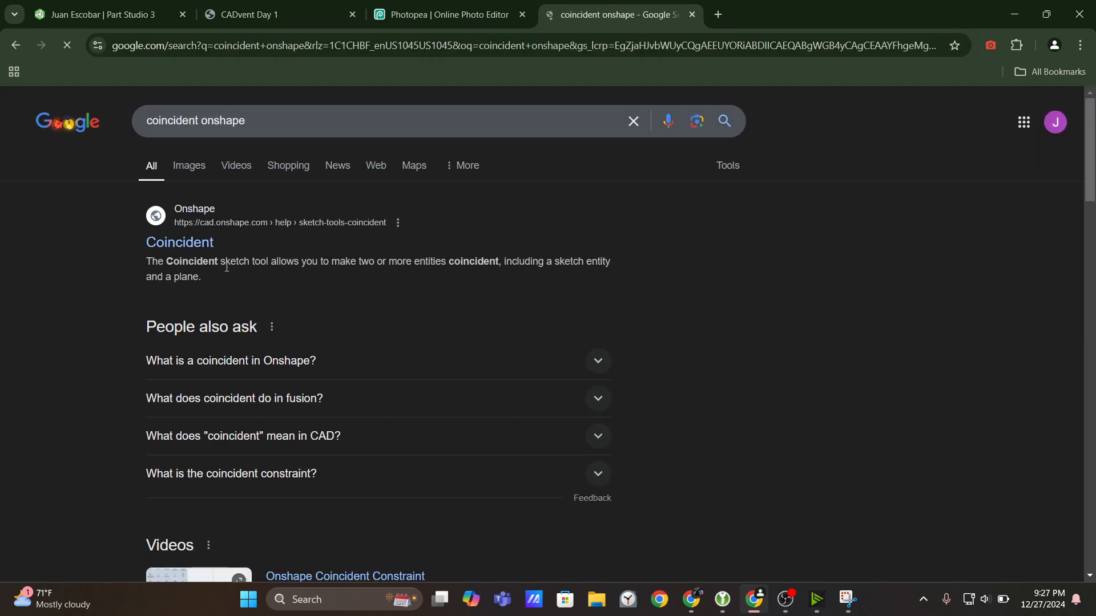
left_click(186, 247)
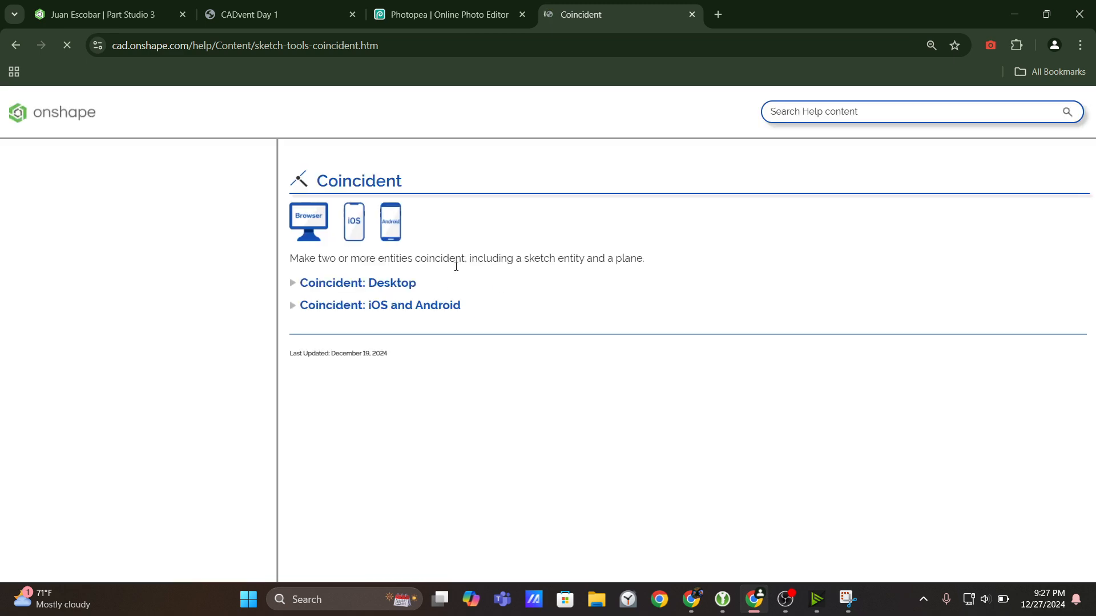
left_click(379, 284)
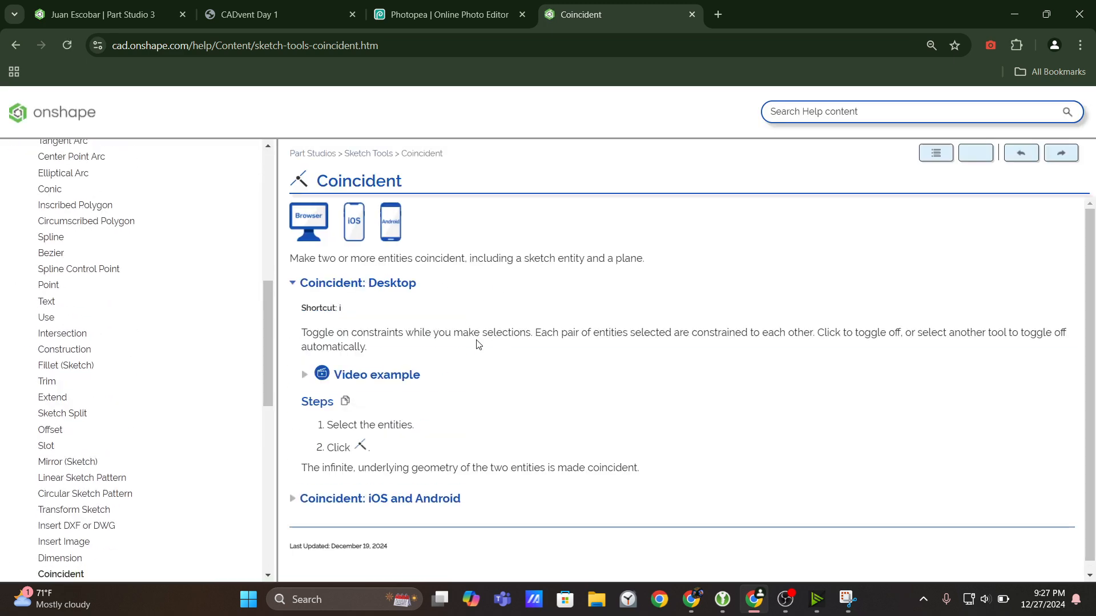
left_click(100, 14)
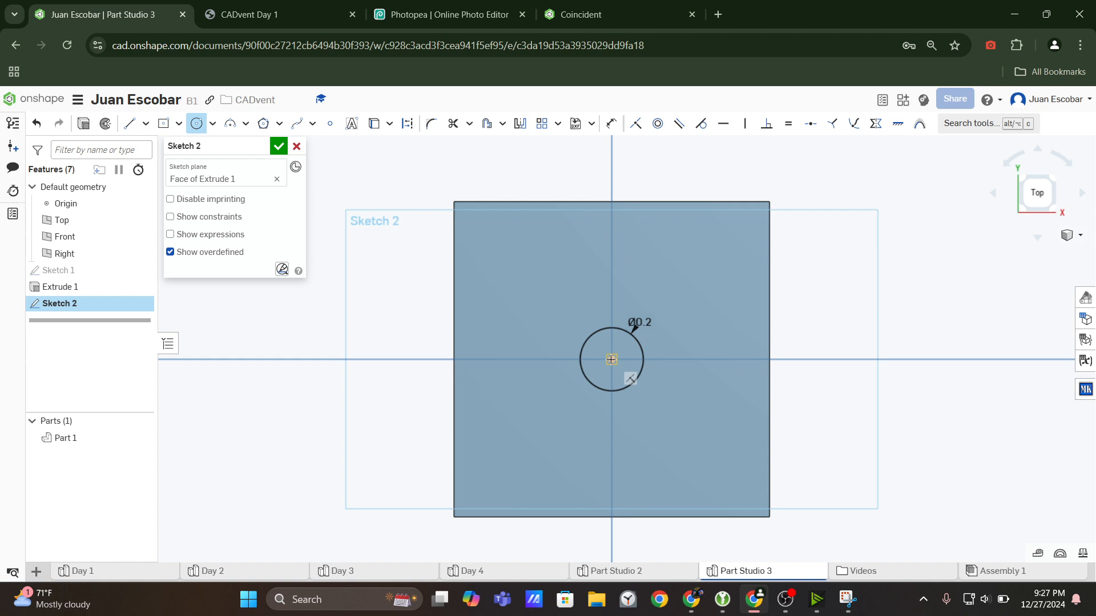
Sketch a second, larger center point circle at the origin and resize it by moving its edge inward.
left_click(611, 359)
left_click(679, 448)
key("Escape")
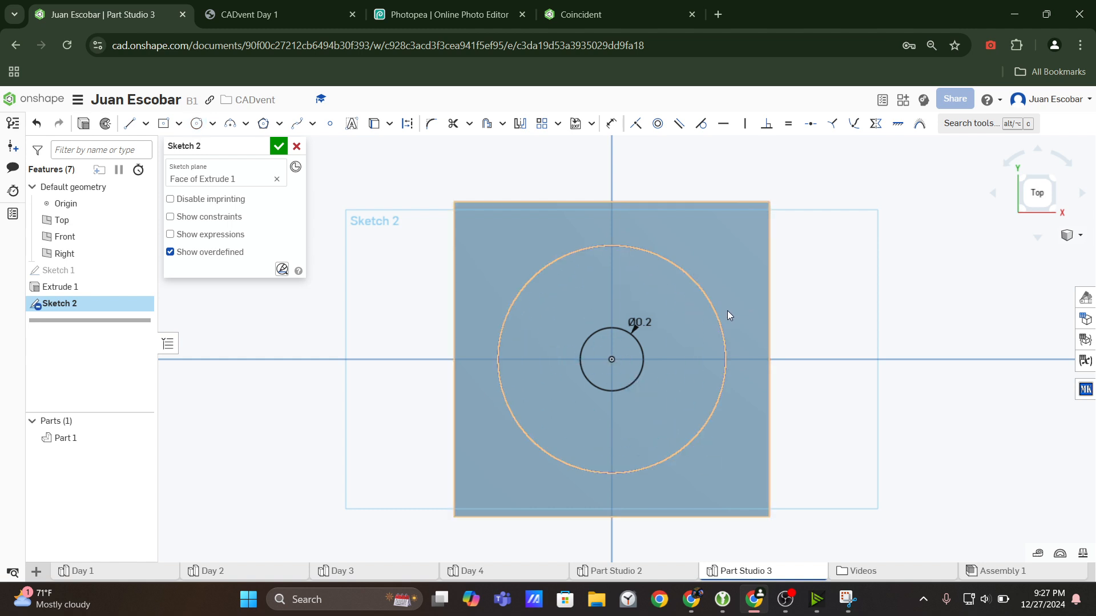
left_click_drag(722, 325, 687, 308)
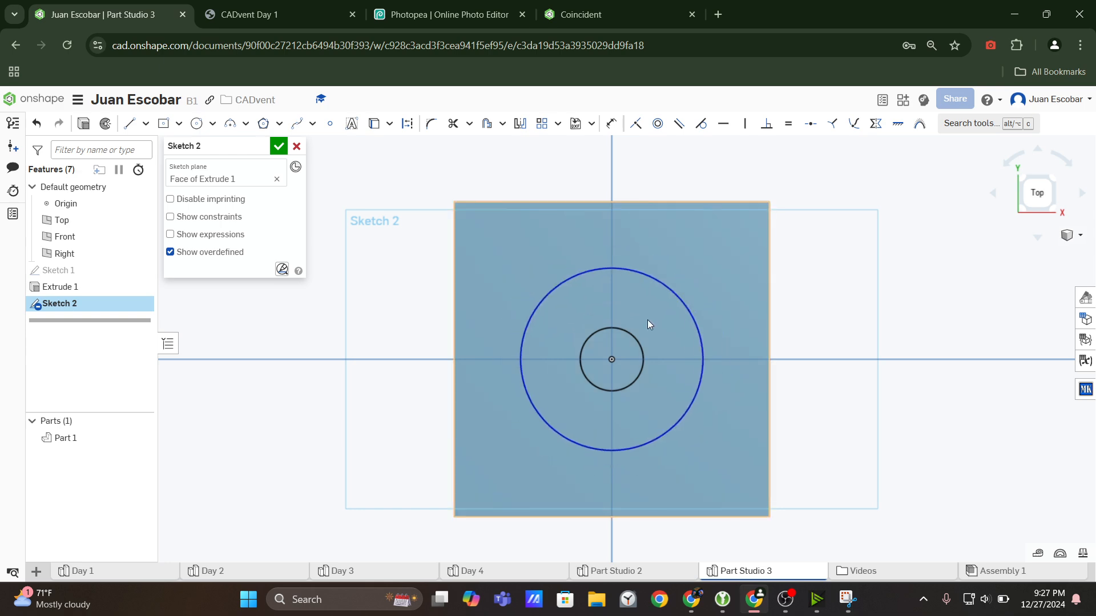
Sketch an unconstrained circle near the face's upper-left corner and move its center up and to the right.
left_click(195, 125)
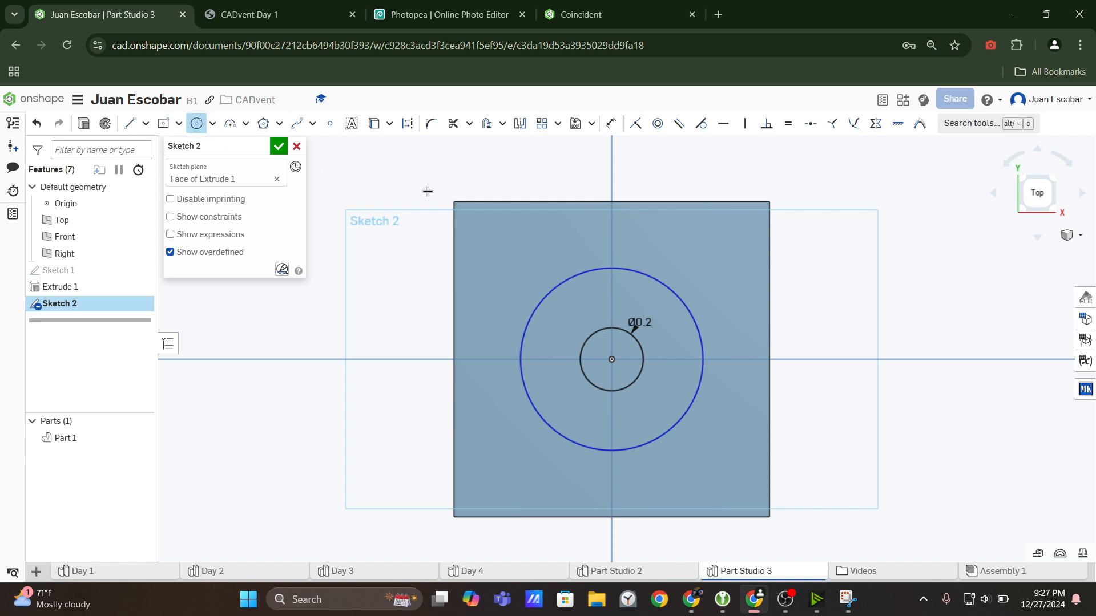
left_click(498, 253)
left_click(537, 255)
key("Escape")
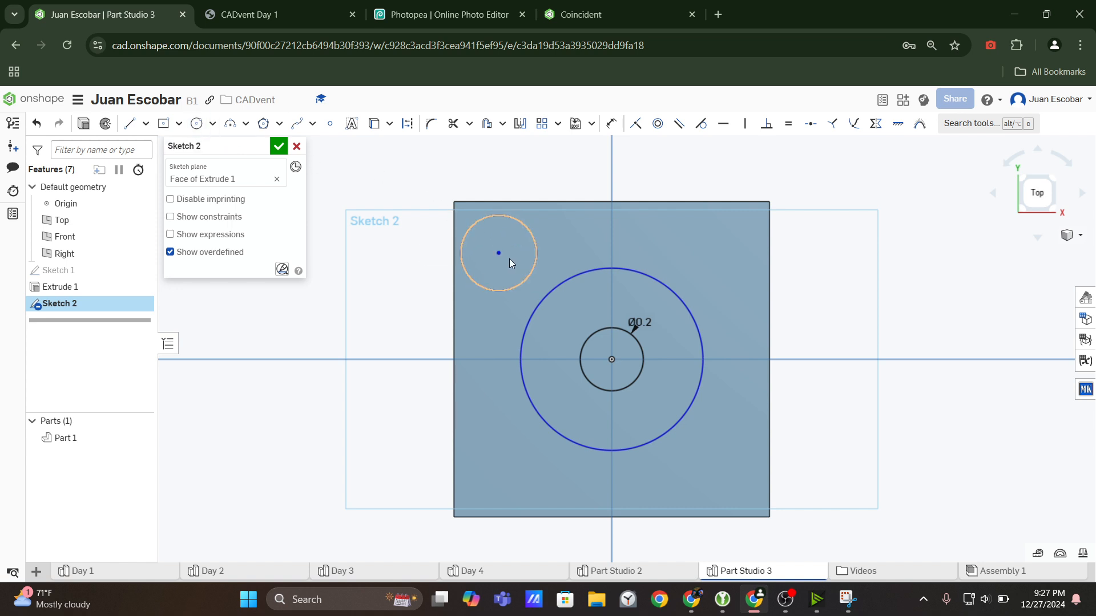
left_click_drag(499, 256, 522, 242)
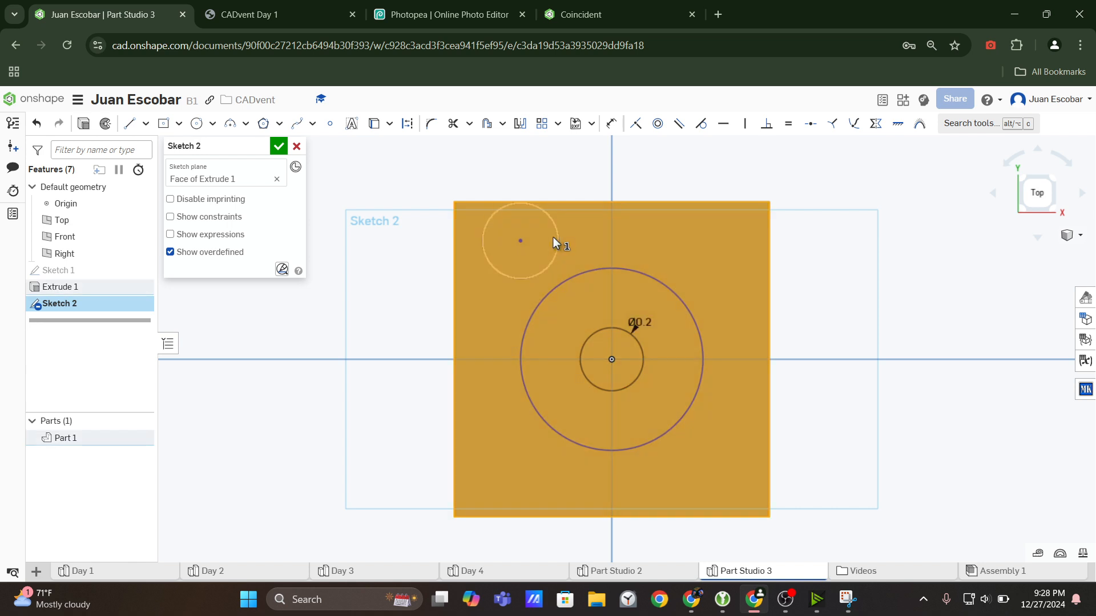
Delete the corner circle and the larger concentric circle from the sketch, keeping the 0.2 in circle.
left_click(539, 274)
left_click(548, 293)
key("Delete")
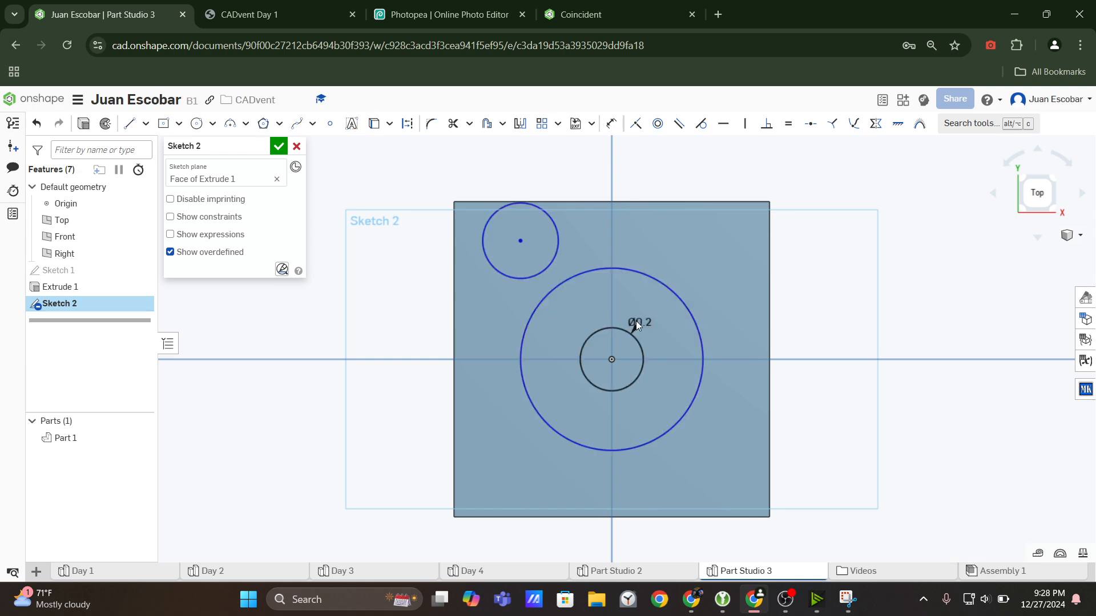
scroll(614, 369, "down", 2)
scroll(622, 382, "up", 4)
scroll(620, 374, "down", 2)
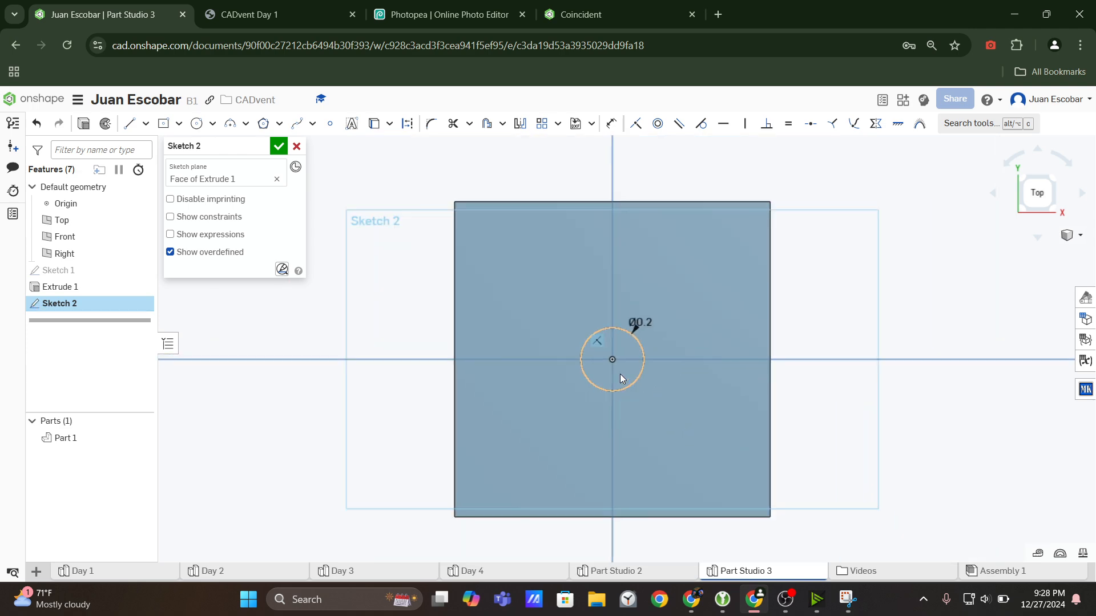
Check the hole's position dimensions in the one-dot view of the CADvent Day 1 drawing, and return to the Part Studio.
left_click(308, 6)
scroll(694, 174, "up", 2)
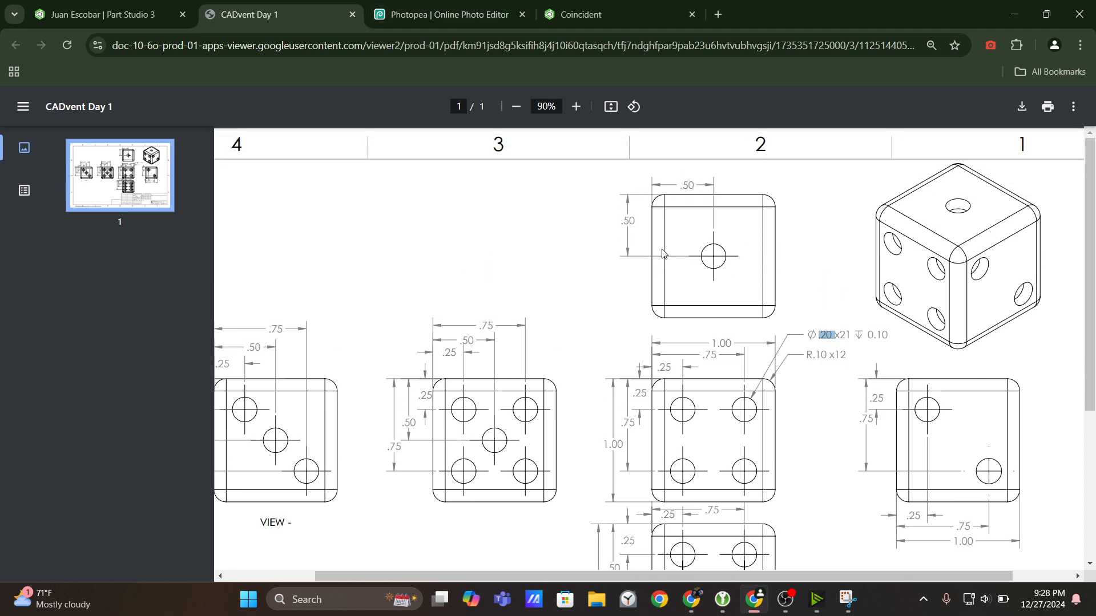
left_click(638, 271)
left_click(103, 14)
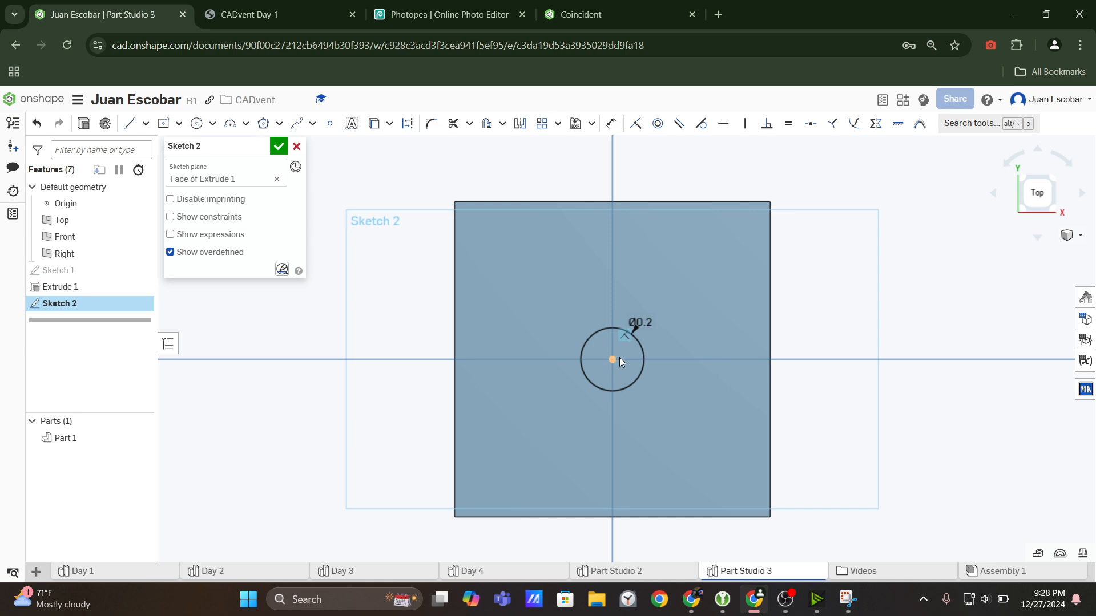
Measure the distance between the circle's center and the face's upper-left corner, showing the X, Y and Z components.
key("d")
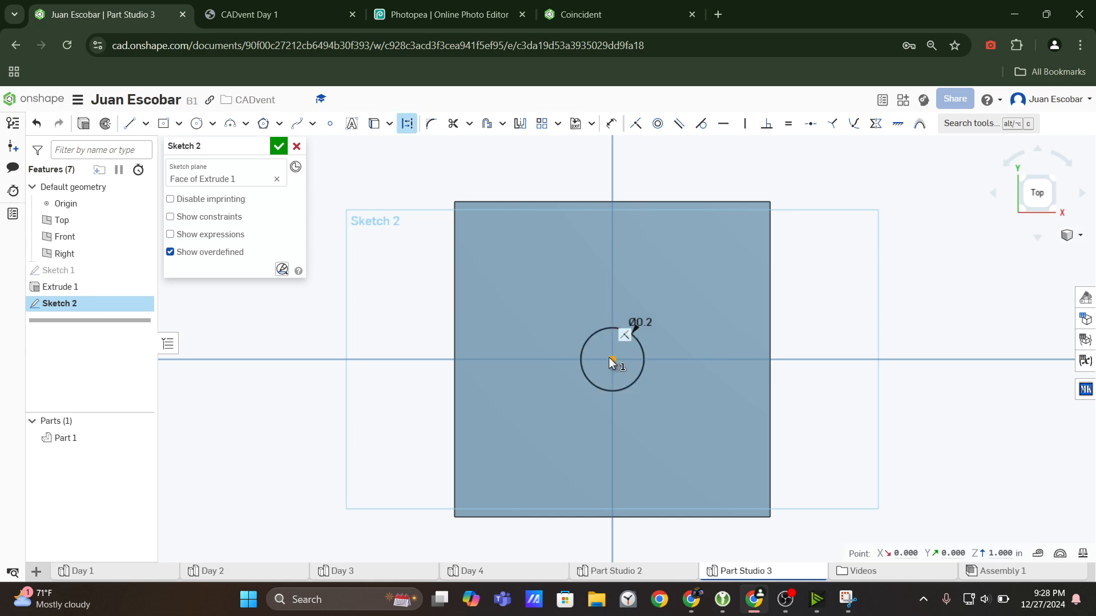
left_click(456, 203)
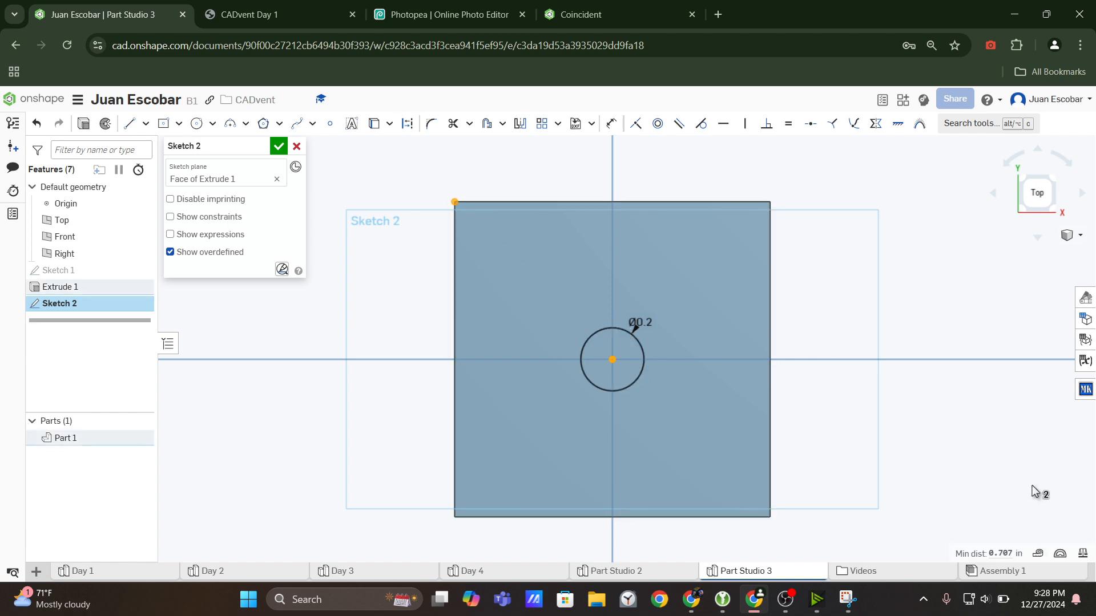
left_click(1019, 553)
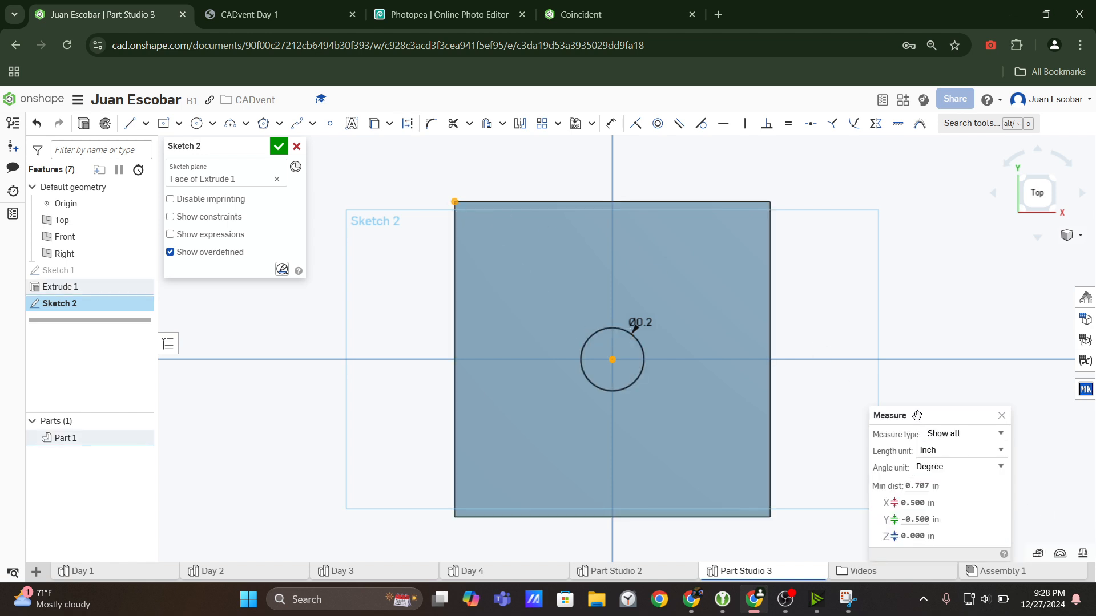
left_click_drag(917, 415, 852, 233)
mouse_move(860, 301)
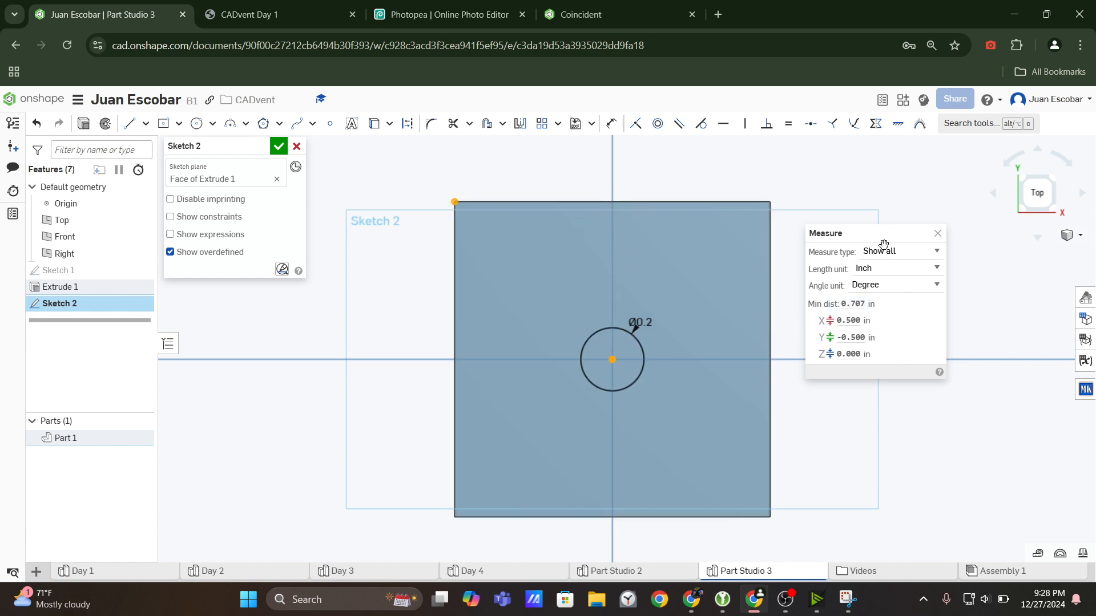
Compare the measured X and Y offsets with the hole position dimensions in the drawing's one-dot view.
left_click(323, 16)
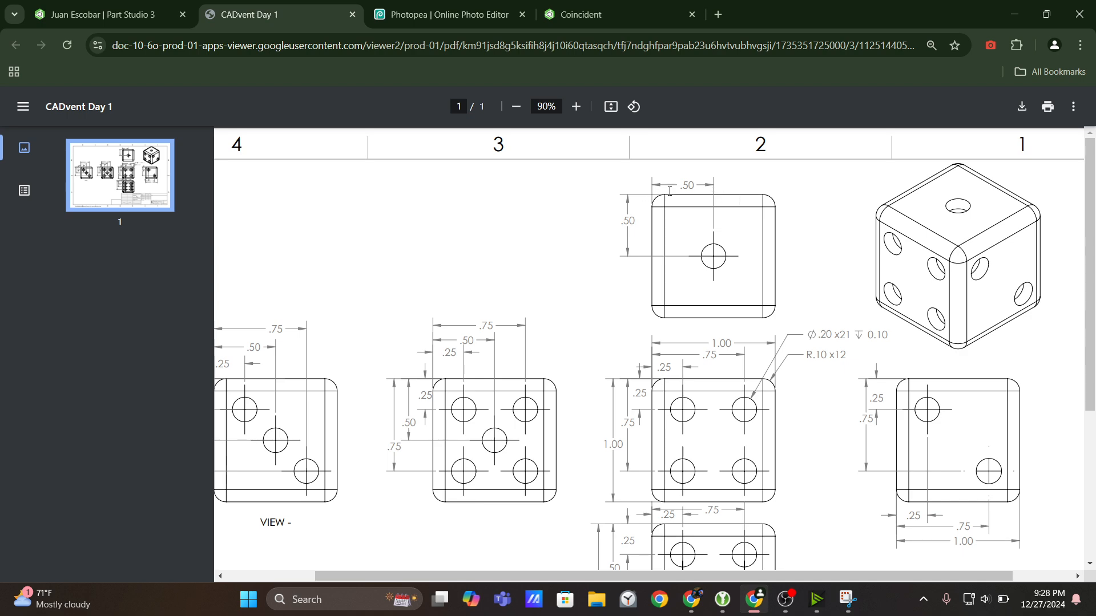
left_click(103, 14)
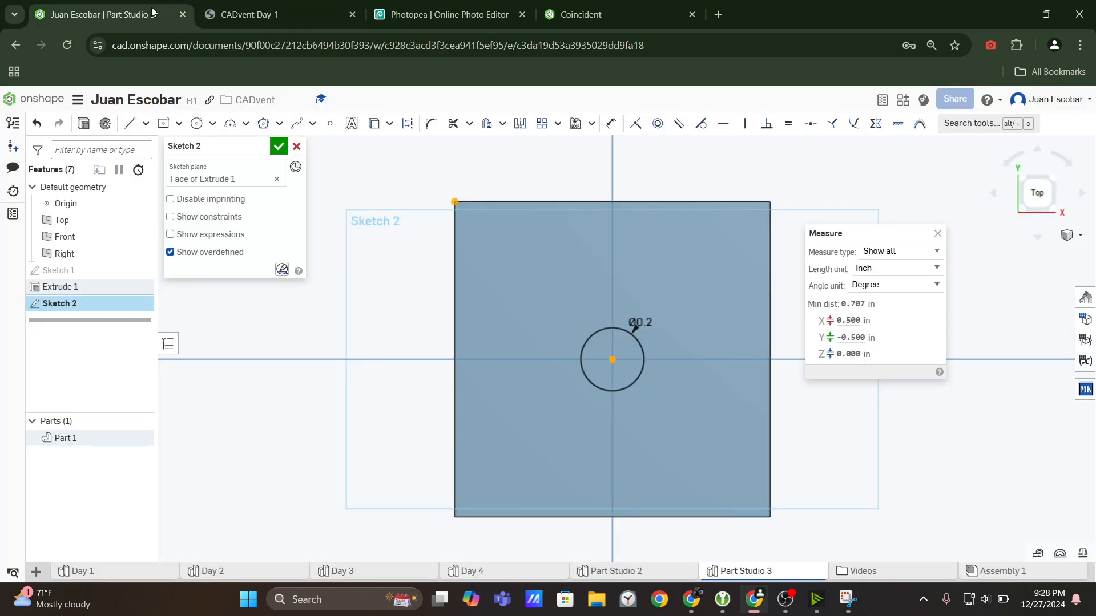
left_click(852, 323)
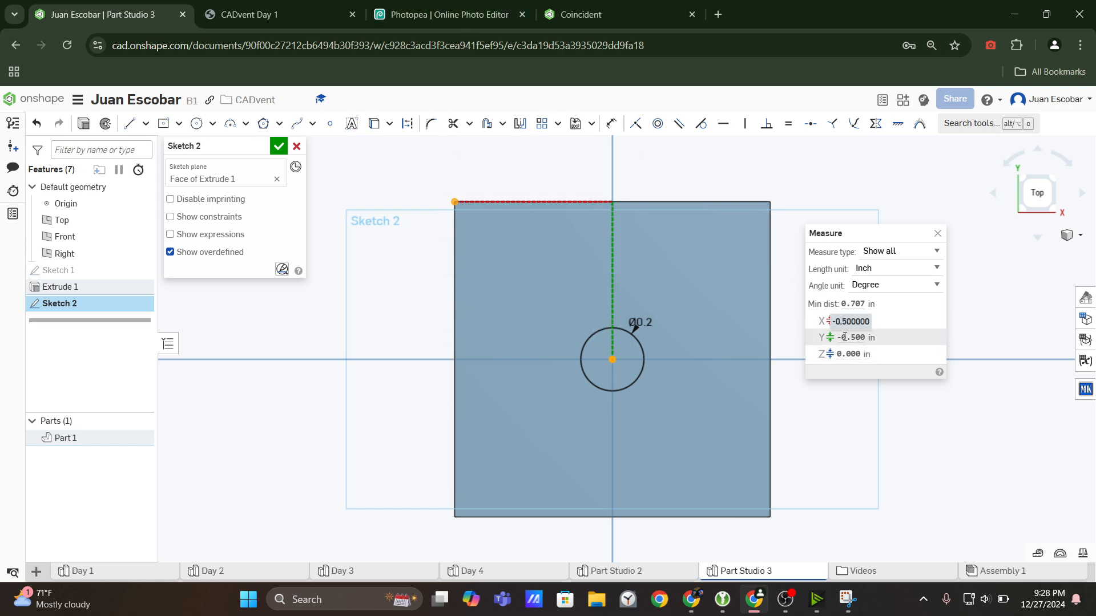
left_click(207, 7)
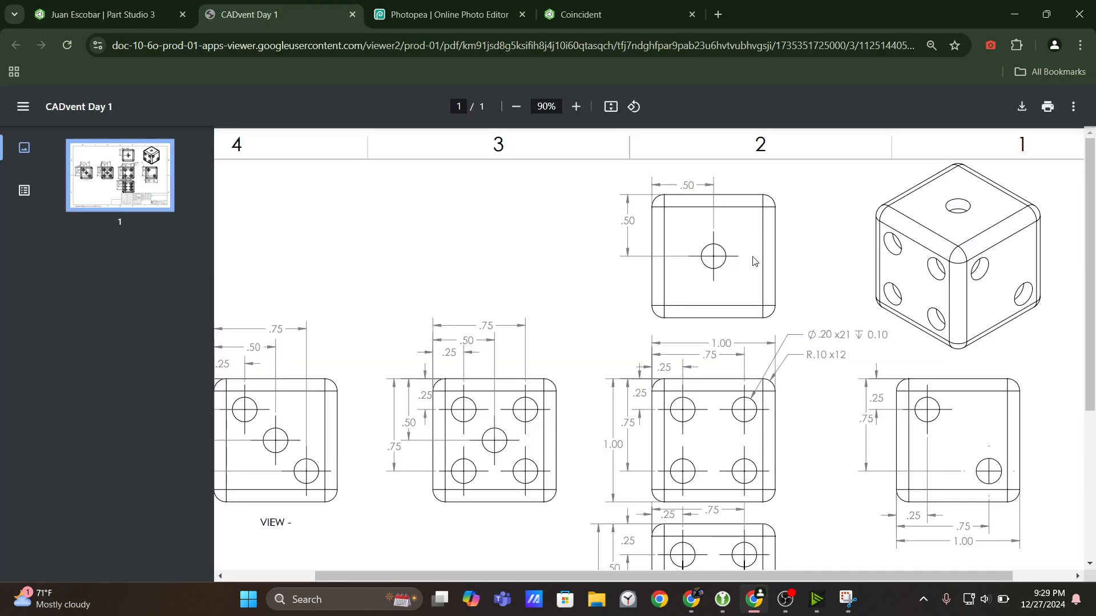
left_click(103, 15)
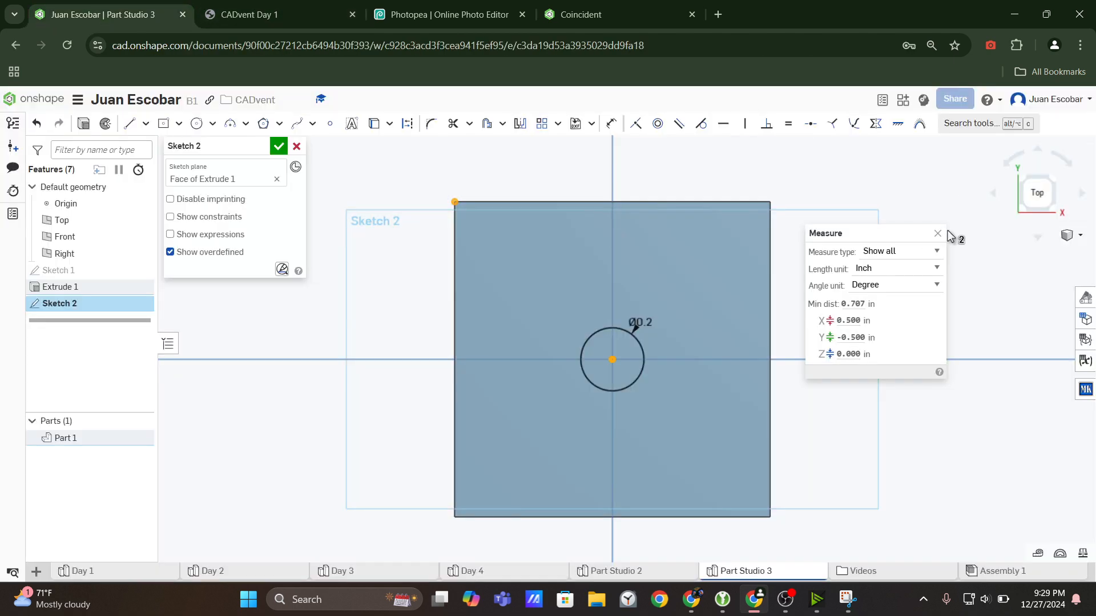
Finish the one-dot sketch and start an Extrude in Remove mode using its circle as the region.
mouse_move(552, 187)
right_mouse_down()
mouse_move(588, 206)
mouse_move(589, 178)
mouse_move(584, 203)
right_mouse_up()
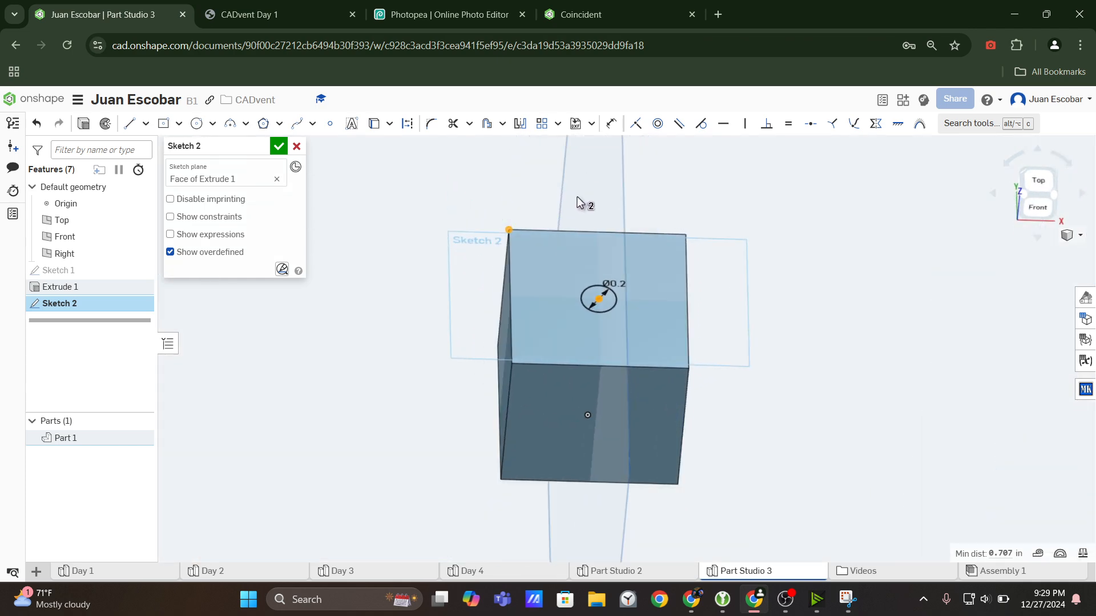
left_click(279, 146)
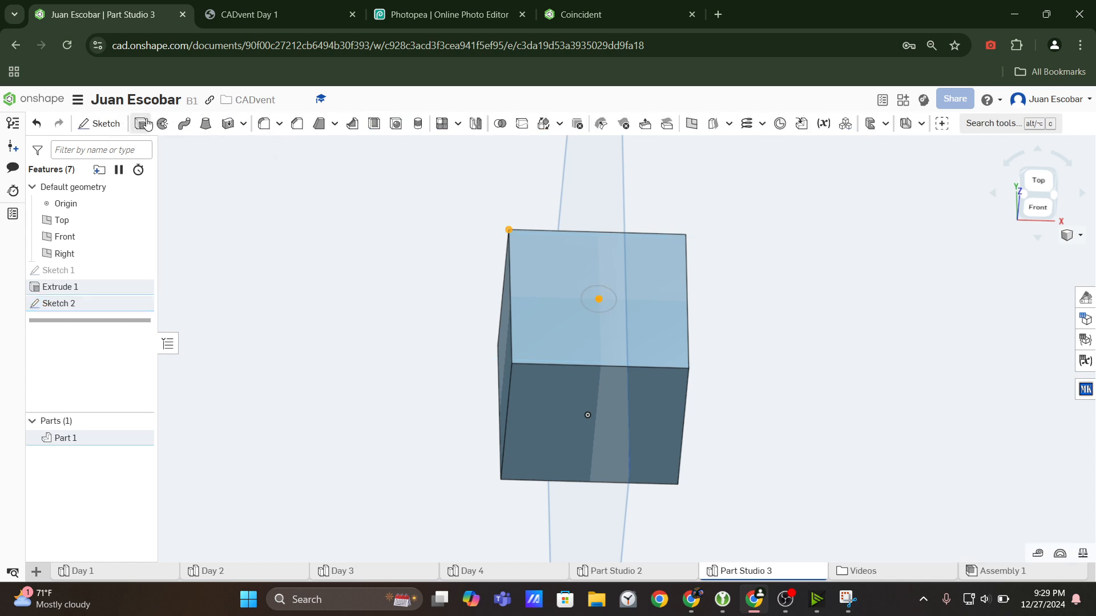
left_click(143, 124)
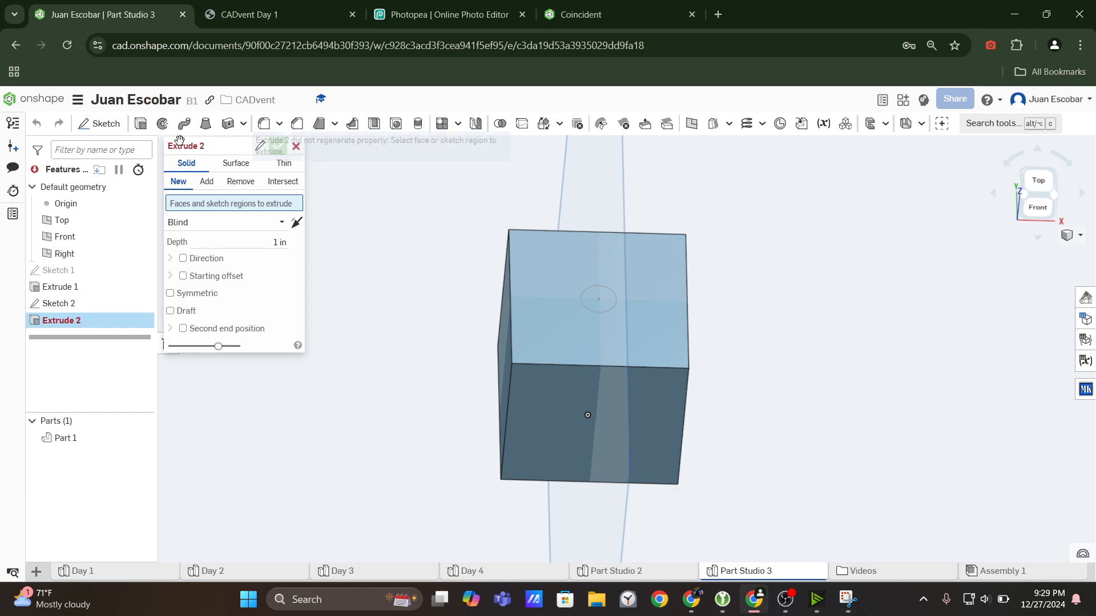
left_click(262, 14)
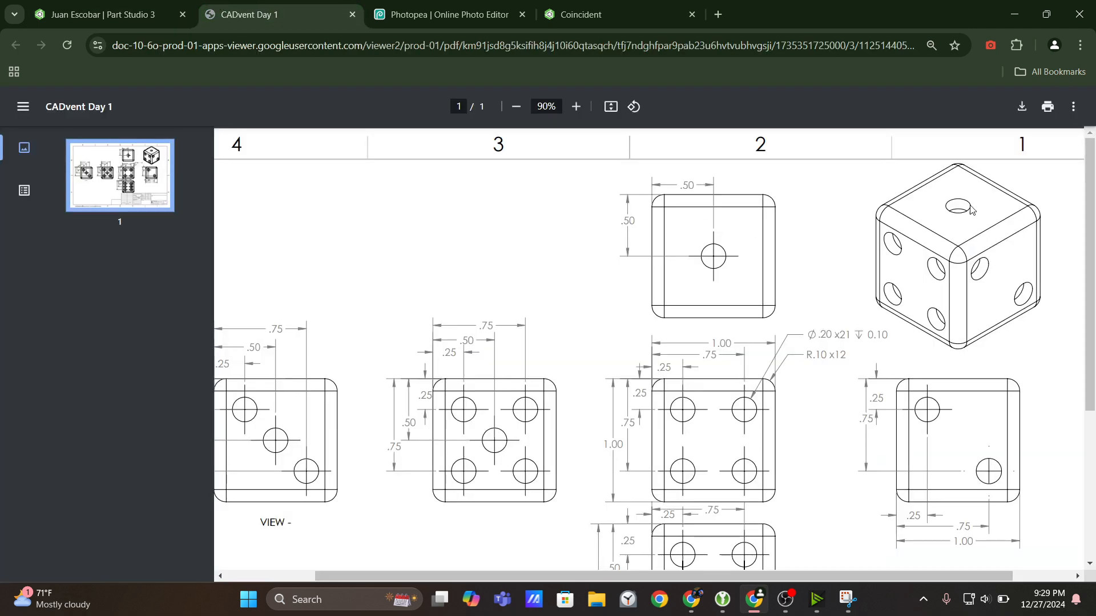
left_click(100, 15)
left_click(247, 182)
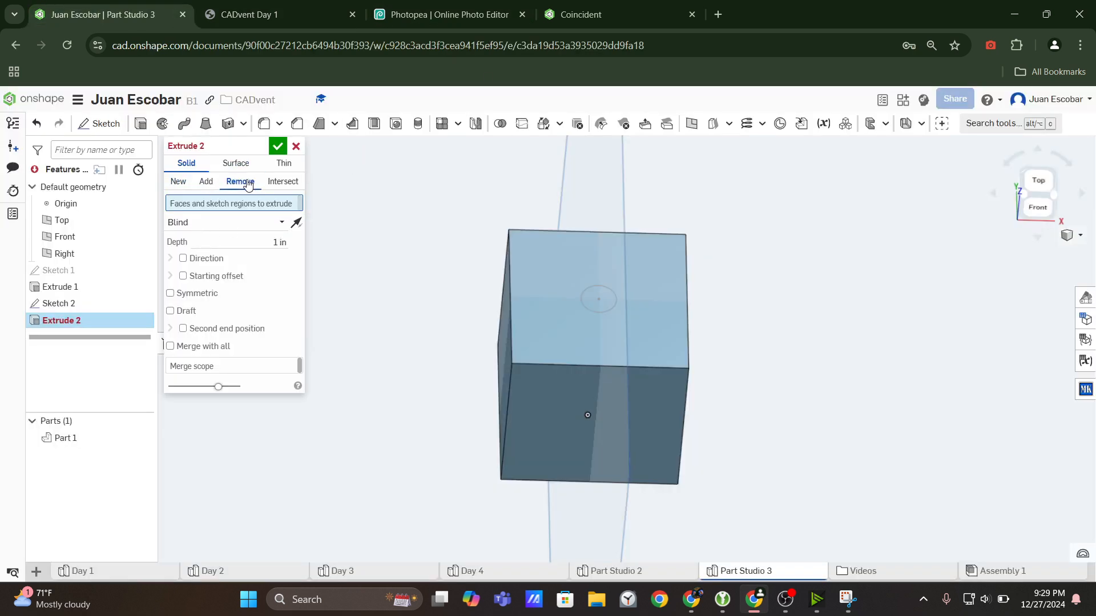
left_click(628, 293)
left_click(101, 303)
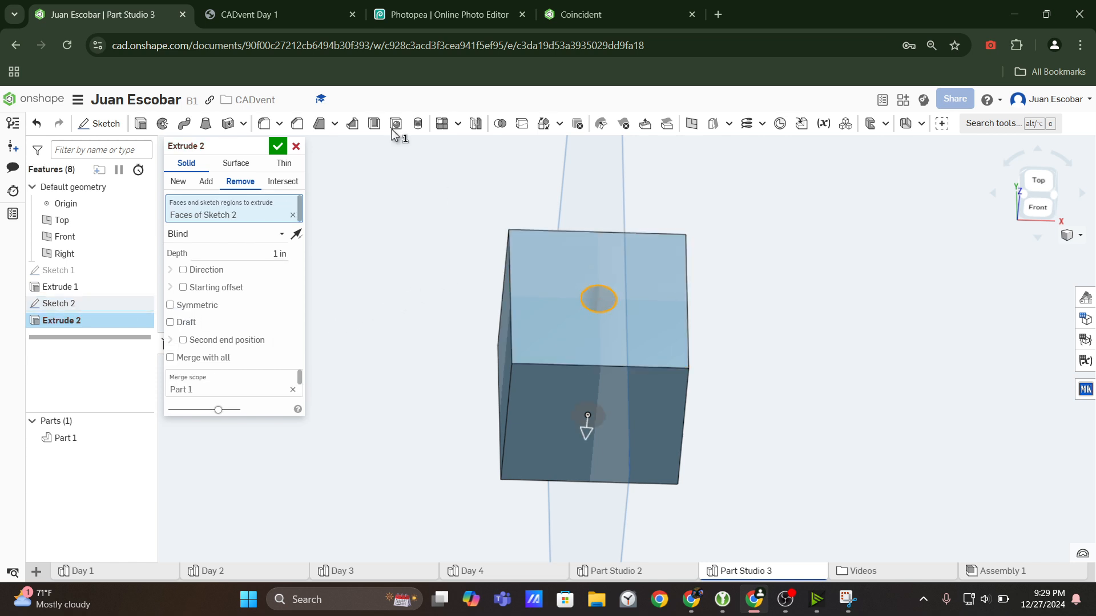
Check the hole depth callout in the drawing and cut the top face's circle to a depth of 0.1 in.
left_click(269, 14)
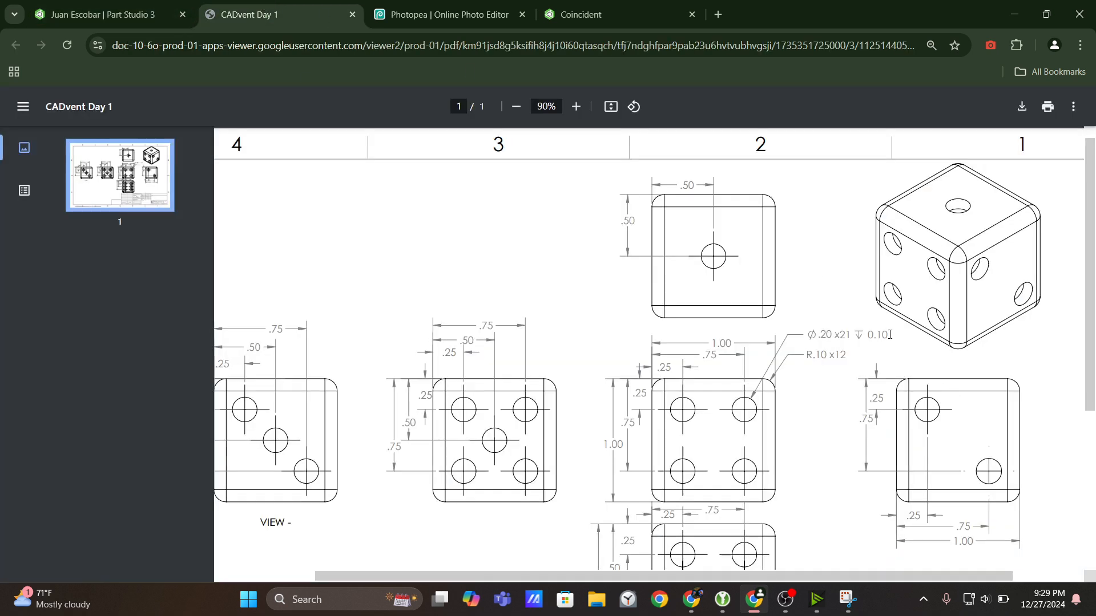
left_click_drag(889, 335, 863, 336)
left_click(62, 5)
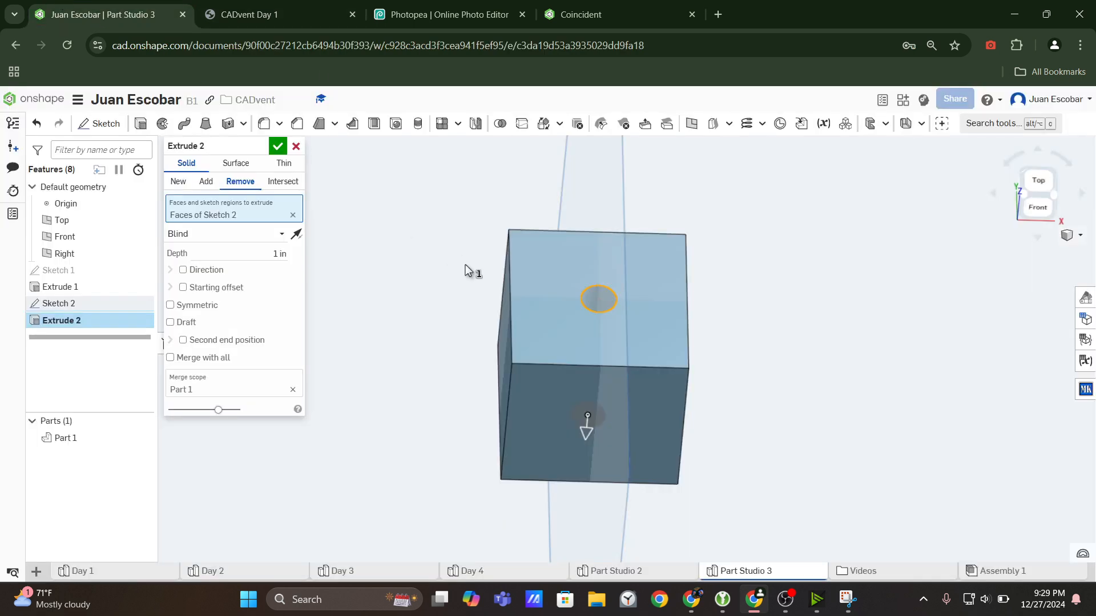
left_click(247, 260)
type("0.1")
key("Return")
left_click(277, 148)
Start a sketch on the cube's front face, comparing the face with the isometric and four-dot views of the CADvent Day 1 drawing.
scroll(466, 242, "down", 4)
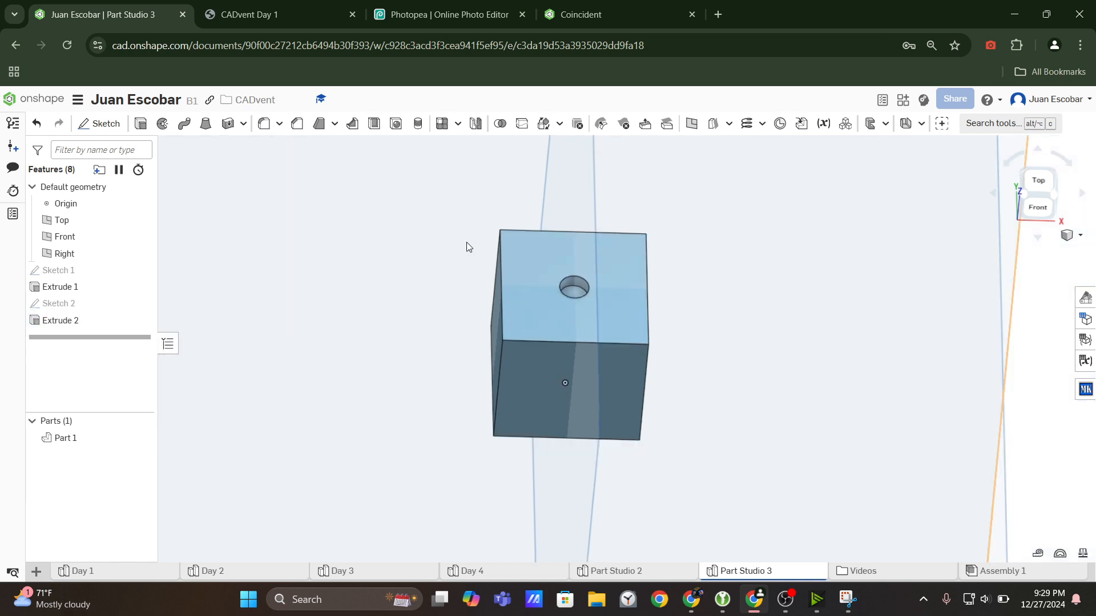
right_click_drag(467, 242, 502, 207)
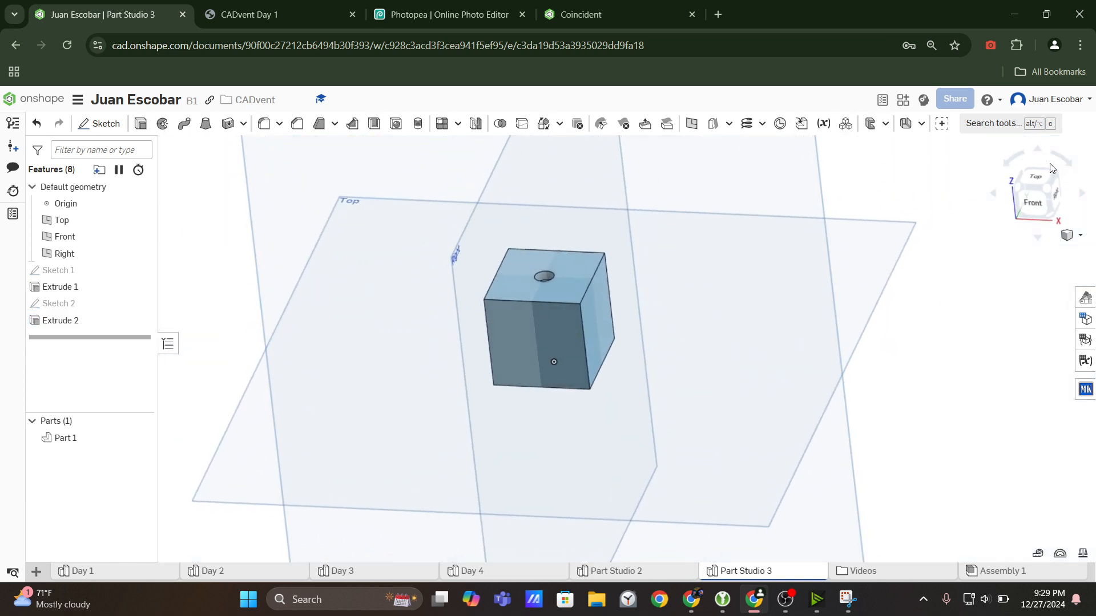
left_click(1049, 186)
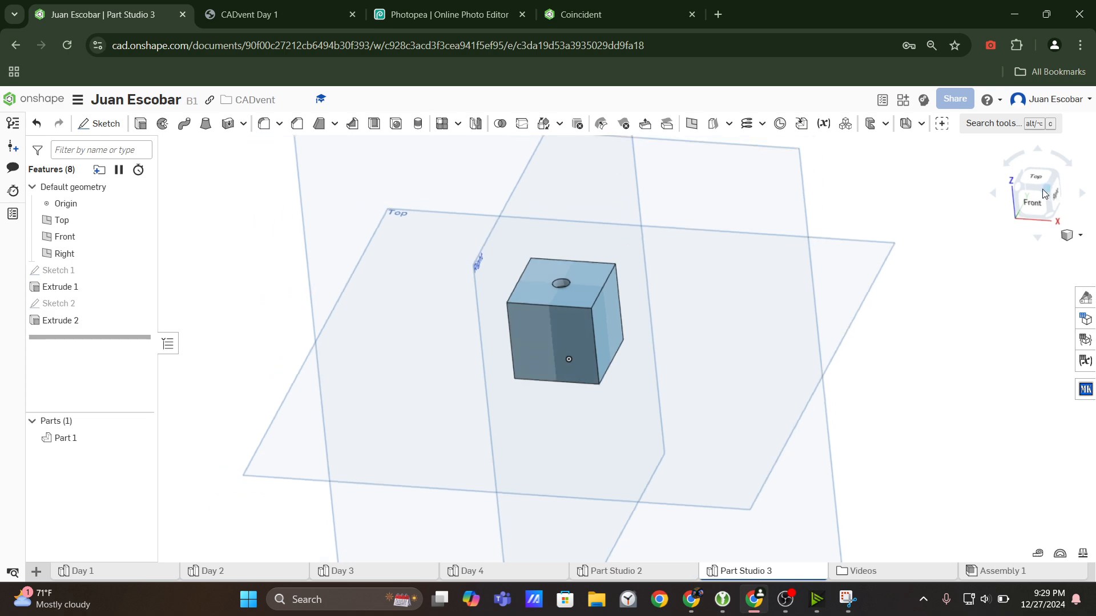
scroll(721, 346, "up", 5)
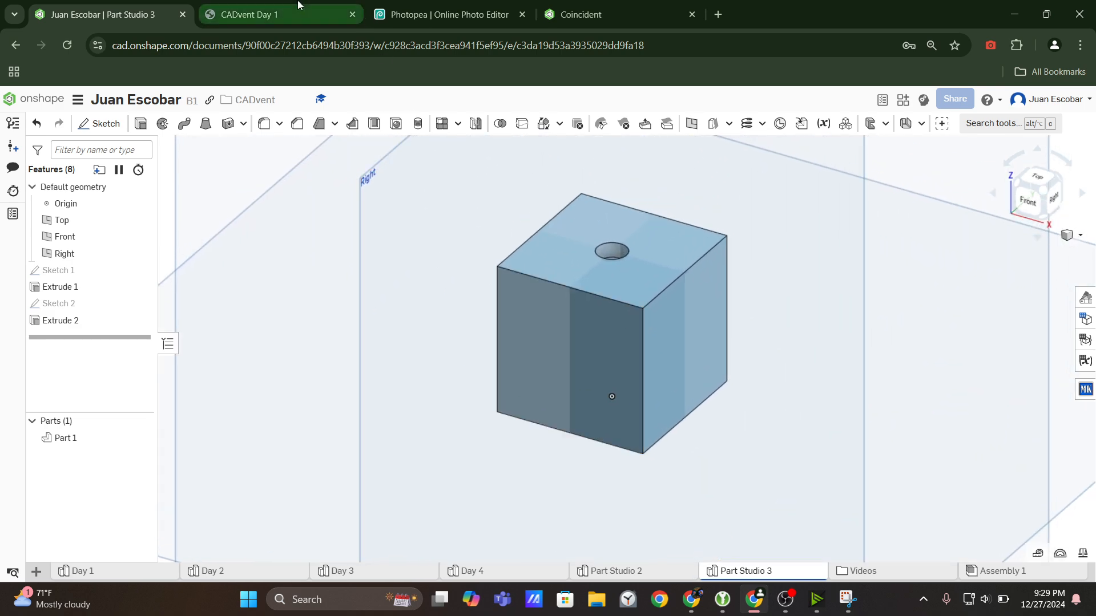
left_click(269, 15)
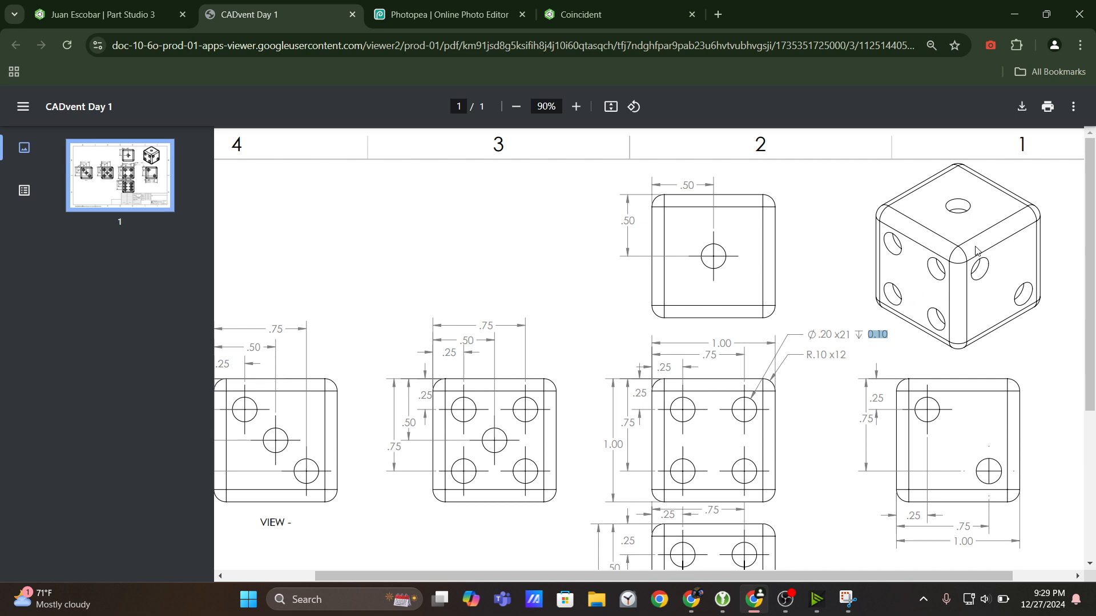
left_click(108, 15)
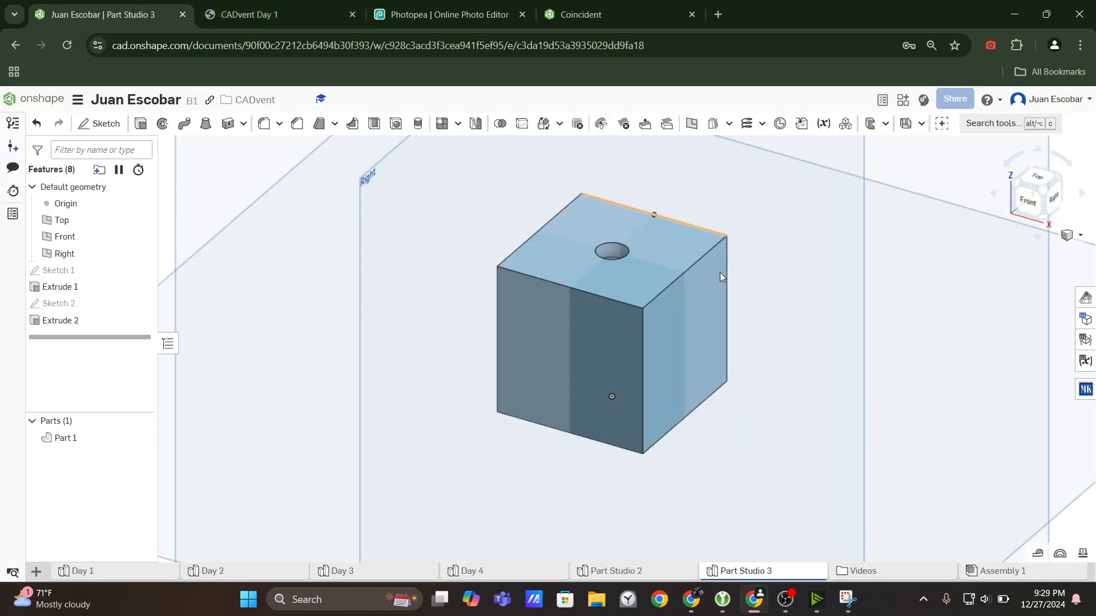
left_click(580, 347)
left_click(99, 123)
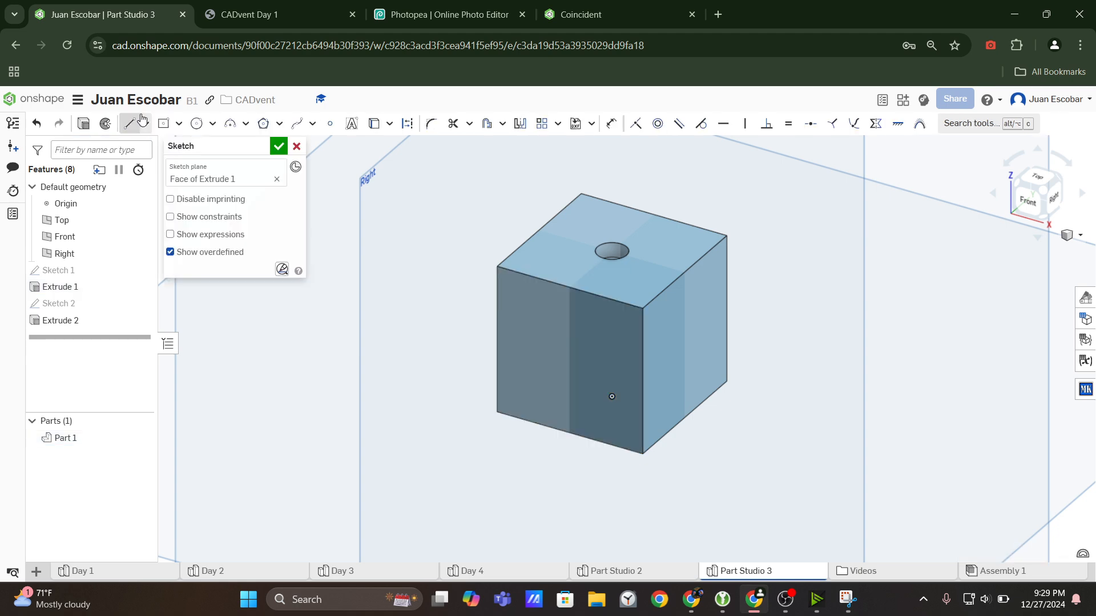
left_click(274, 14)
scroll(763, 331, "down", 1)
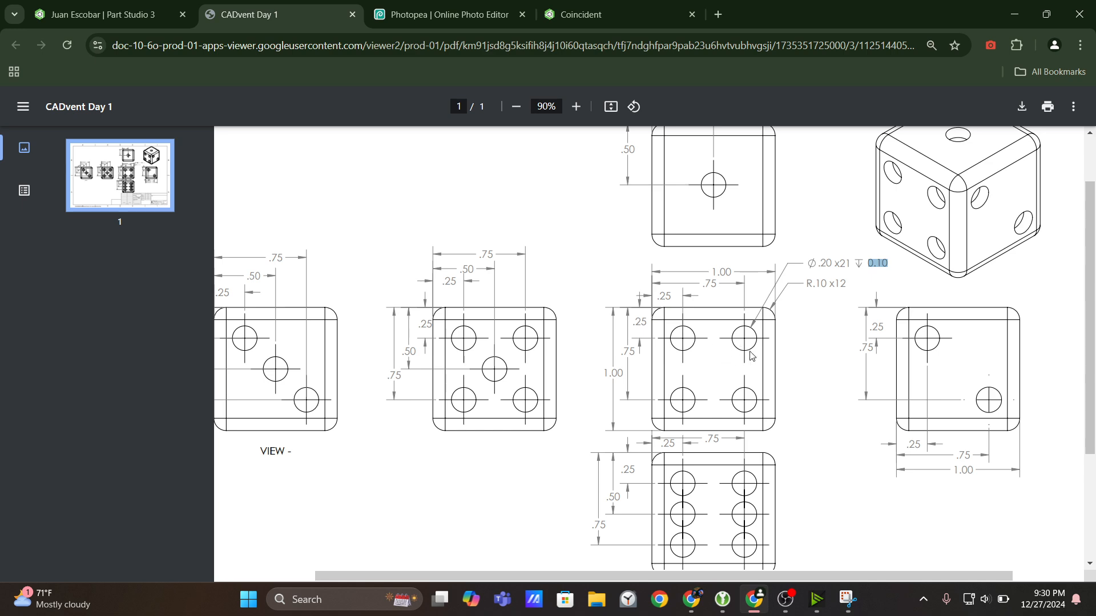
left_click(102, 14)
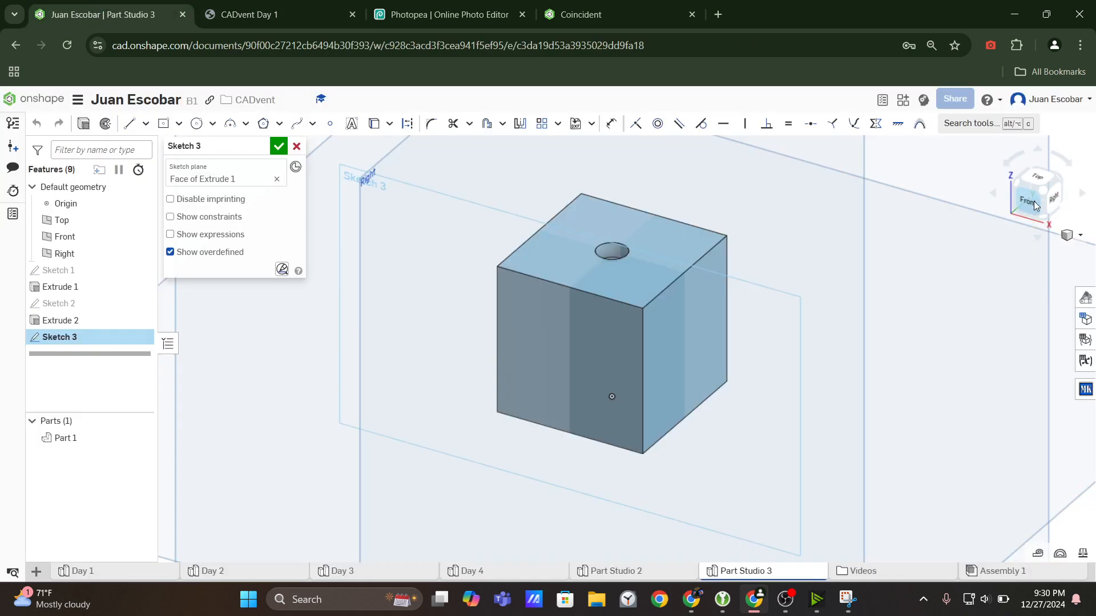
Sketch four circles in a two-by-two layout on the front face, the upper two about 0.265 in in diameter.
left_click(1020, 214)
scroll(612, 352, "up", 4)
middle_click_drag(634, 307, 653, 422)
scroll(686, 422, "up", 4)
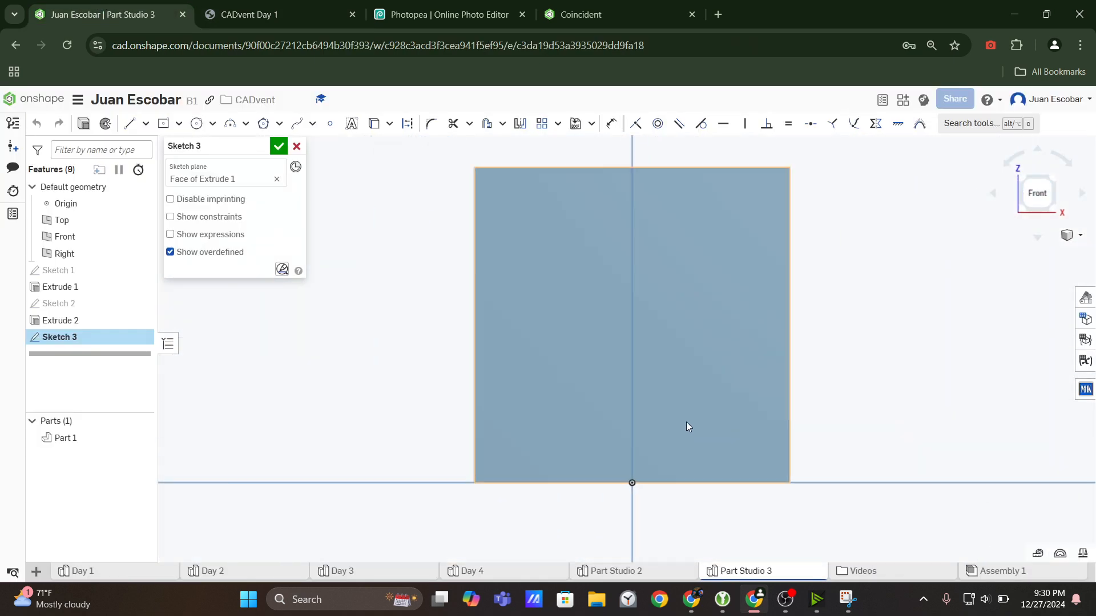
scroll(630, 402, "down", 1)
left_click(197, 123)
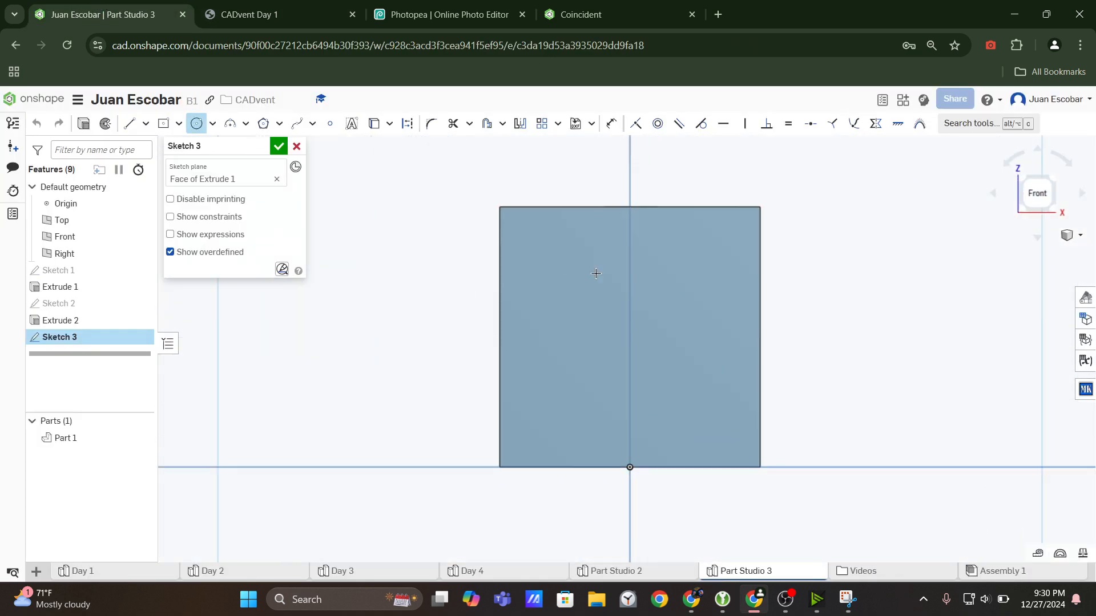
key("ctrl+Tab")
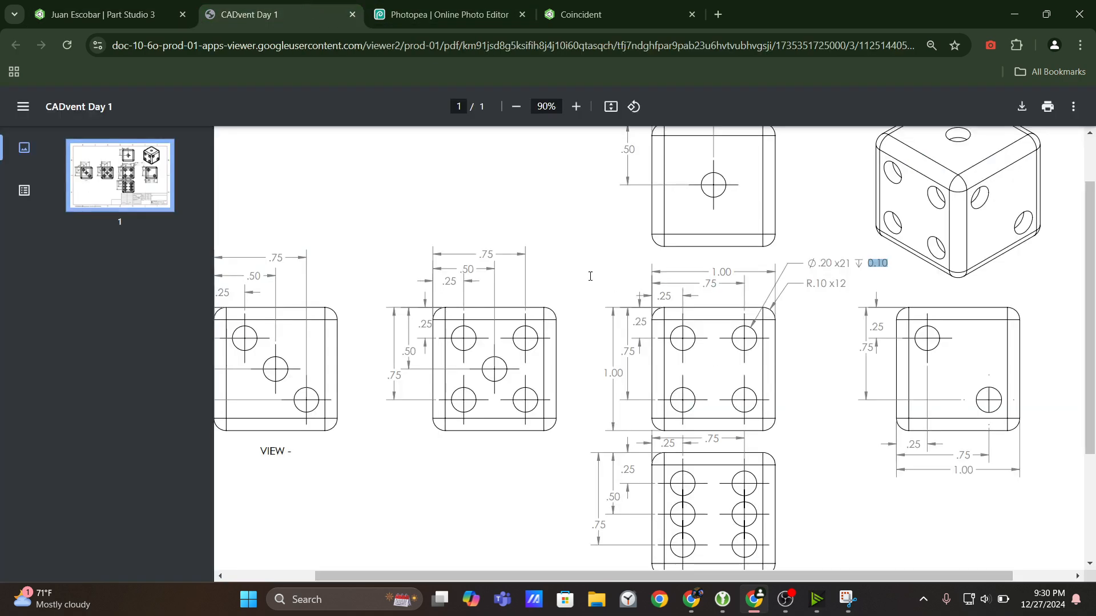
left_click(126, 6)
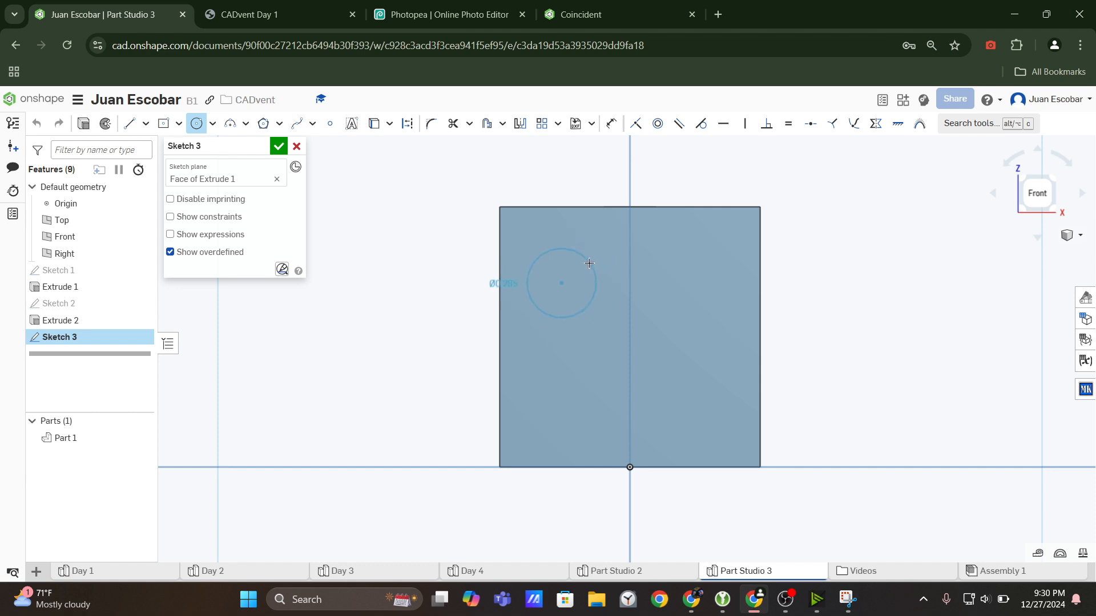
left_click(596, 273)
left_click(708, 280)
left_click(741, 268)
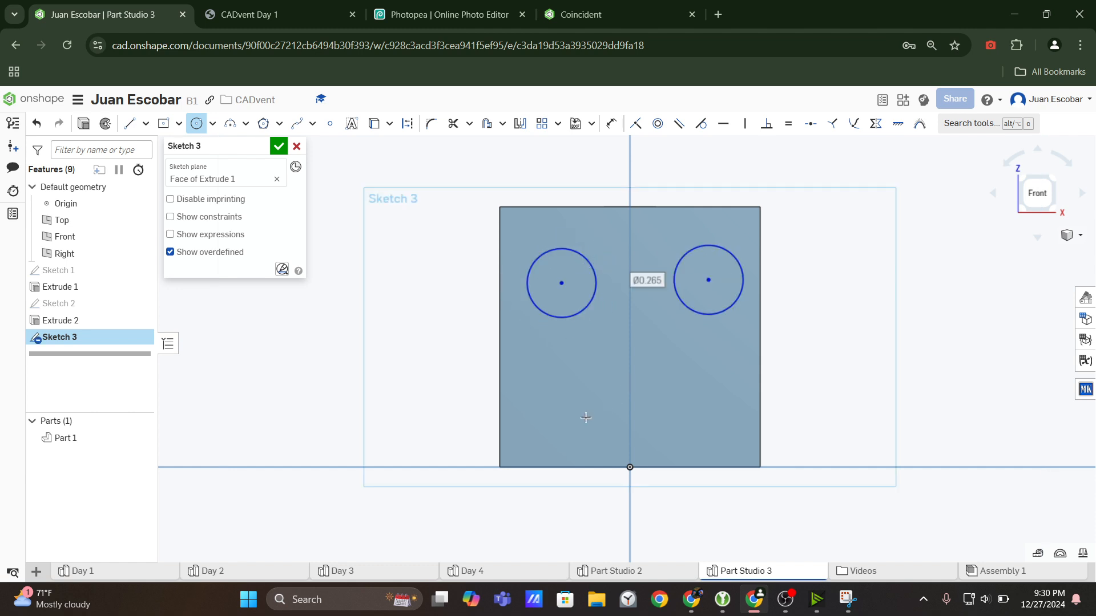
left_click(582, 418)
left_click(614, 388)
left_click(712, 419)
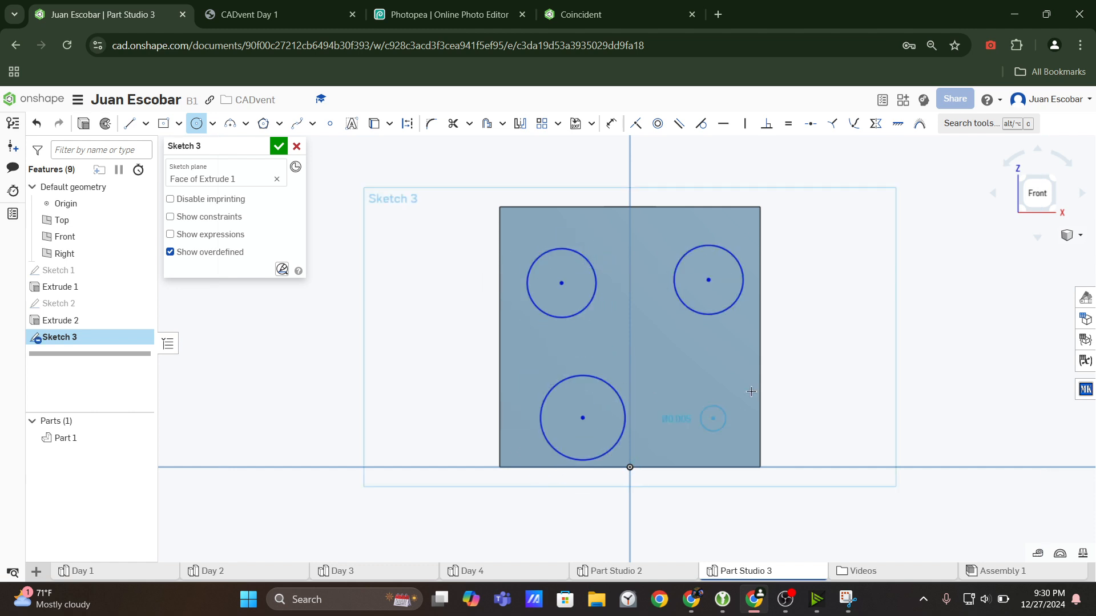
left_click(733, 383)
key("Escape")
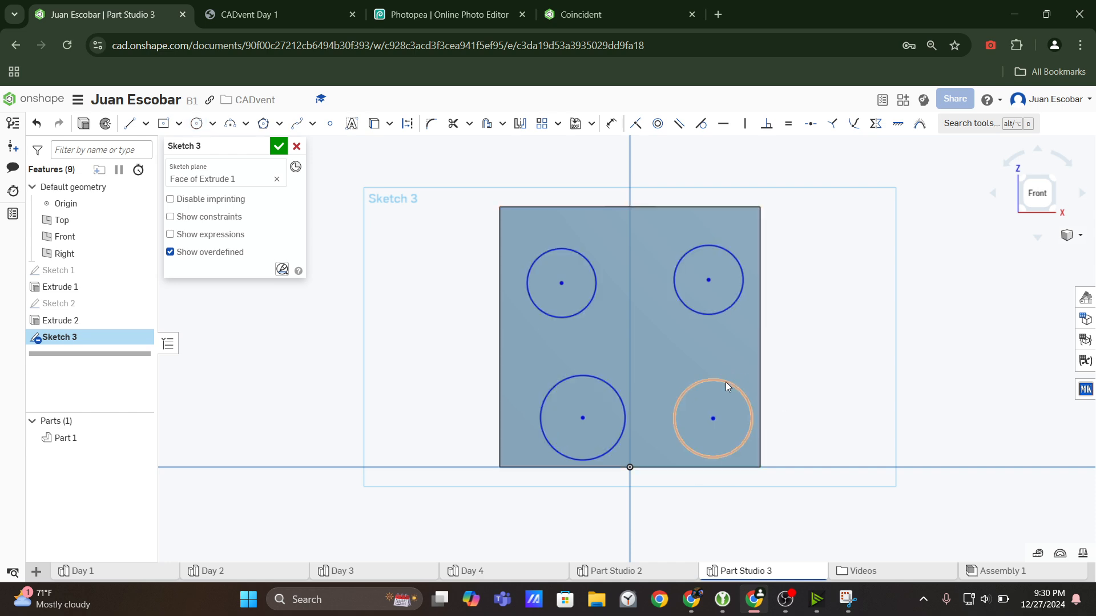
Apply an Equal constraint to all four circles on the front face.
left_click(725, 382)
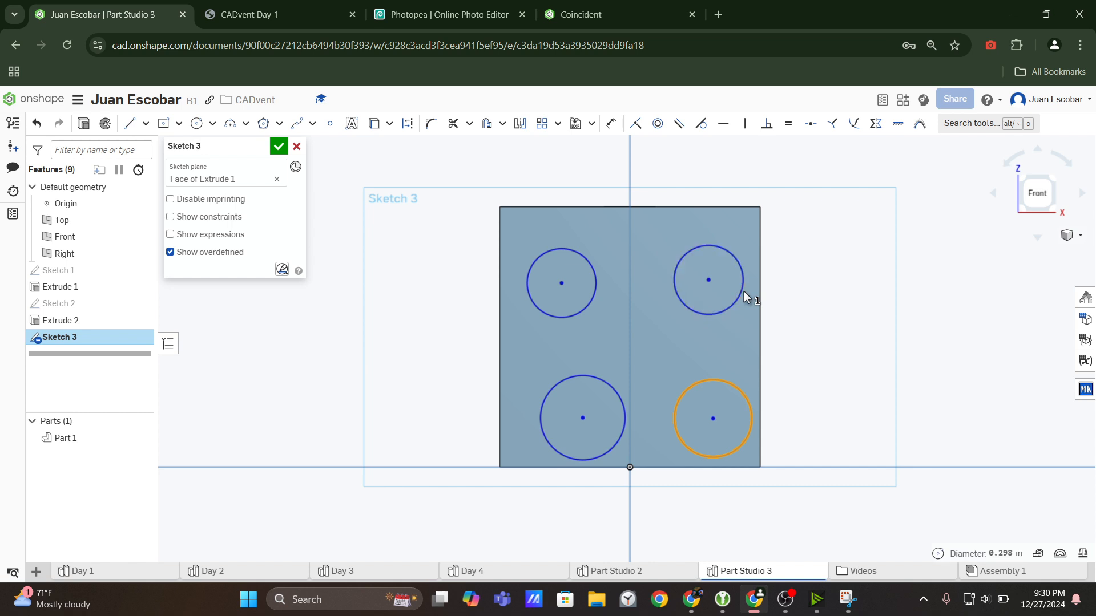
left_click(583, 310)
left_click(714, 314)
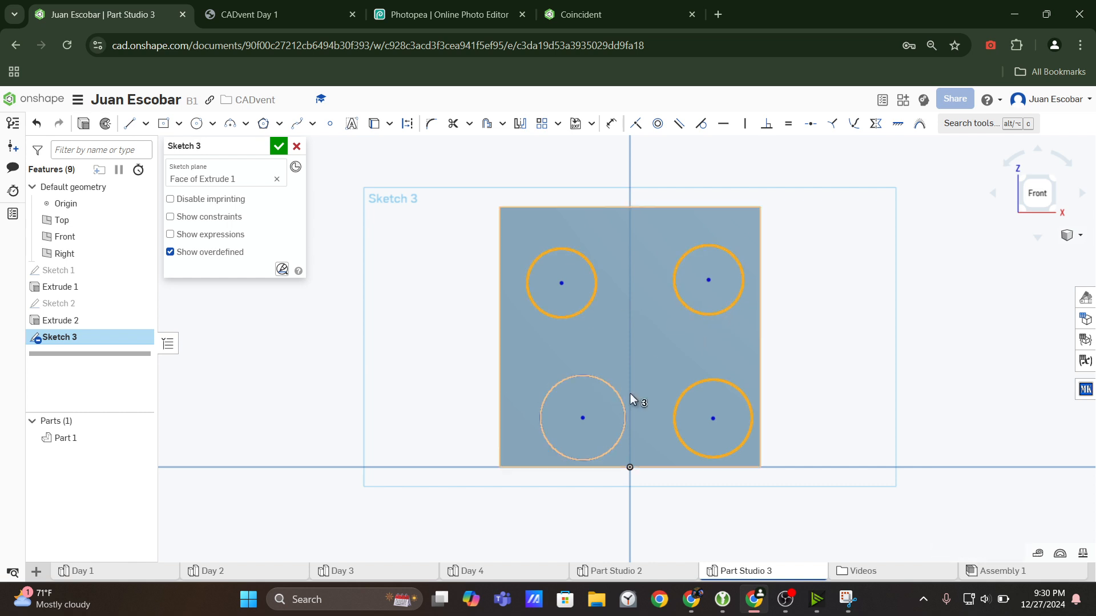
left_click(622, 399)
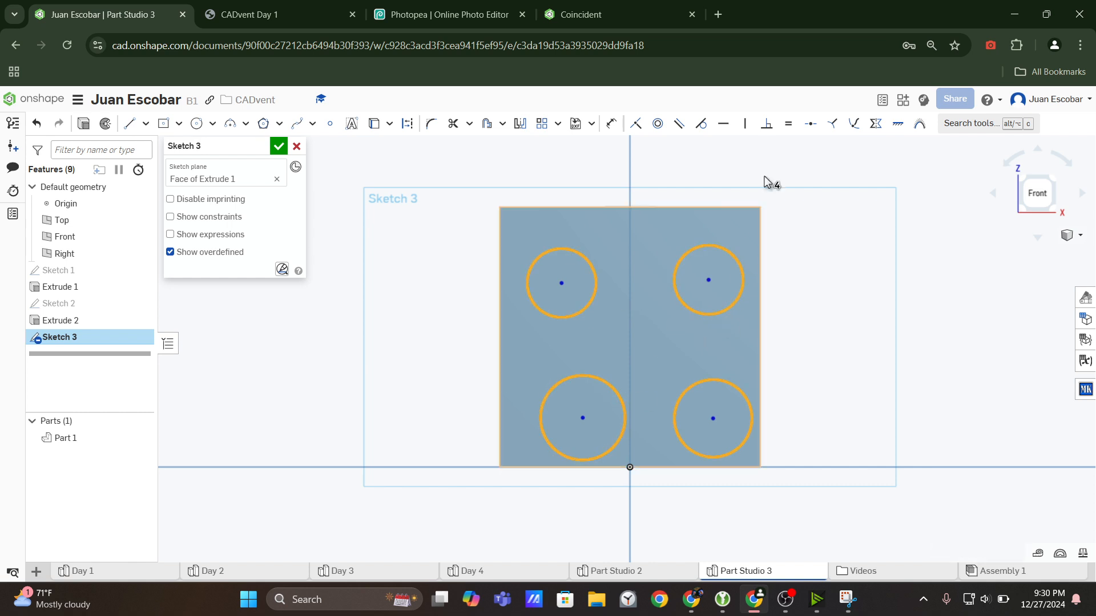
left_click(789, 124)
Check the hole diameter in the drawing and dimension the upper-right circle's diameter as 0.2 in.
left_click(320, 14)
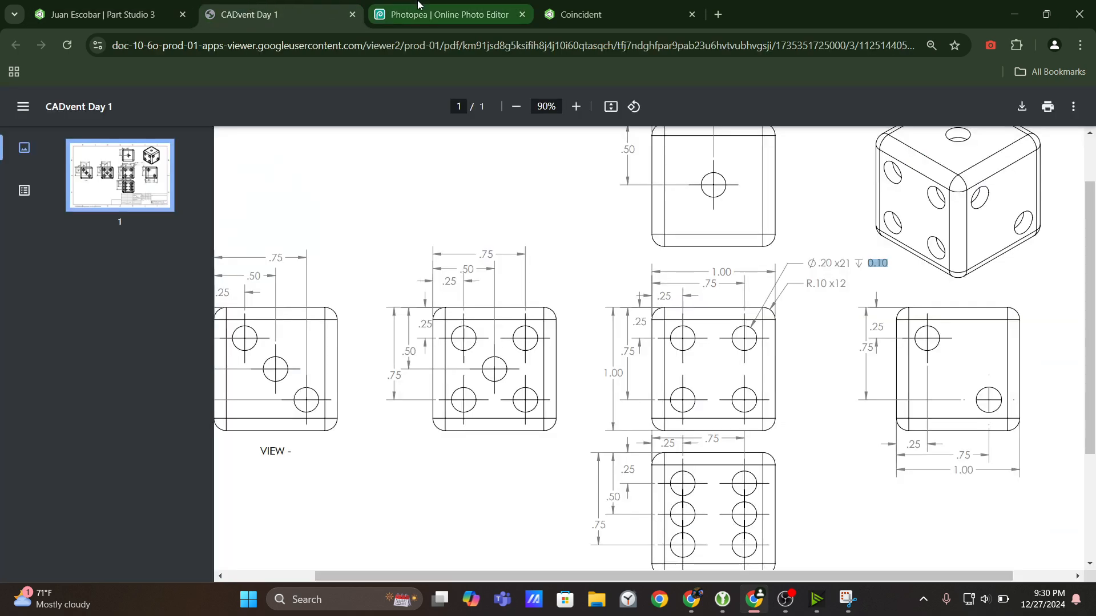
left_click(97, 14)
left_click(611, 123)
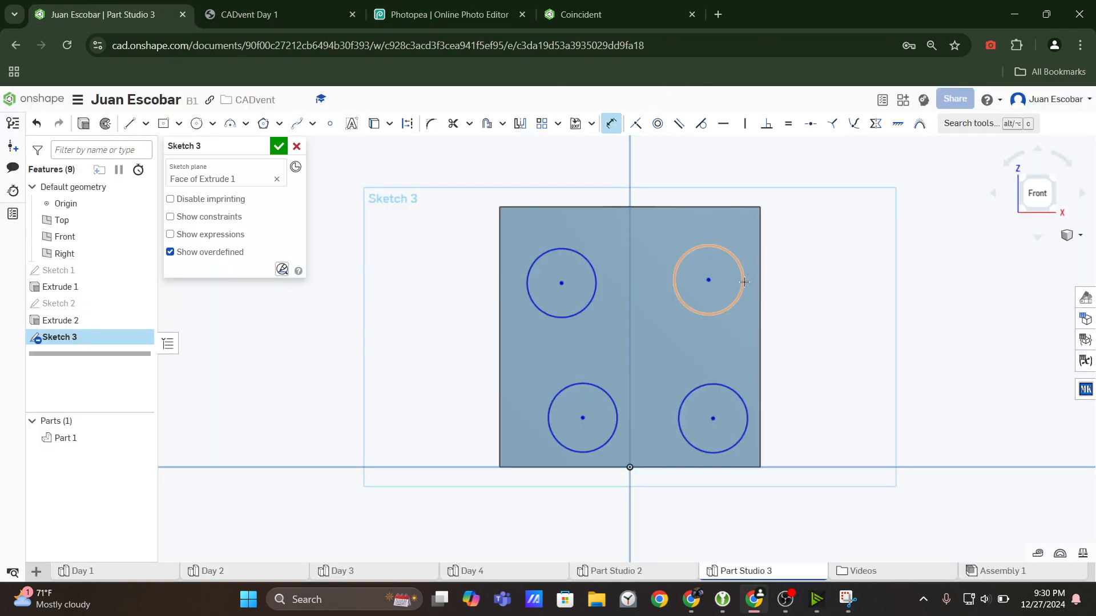
left_click(745, 275)
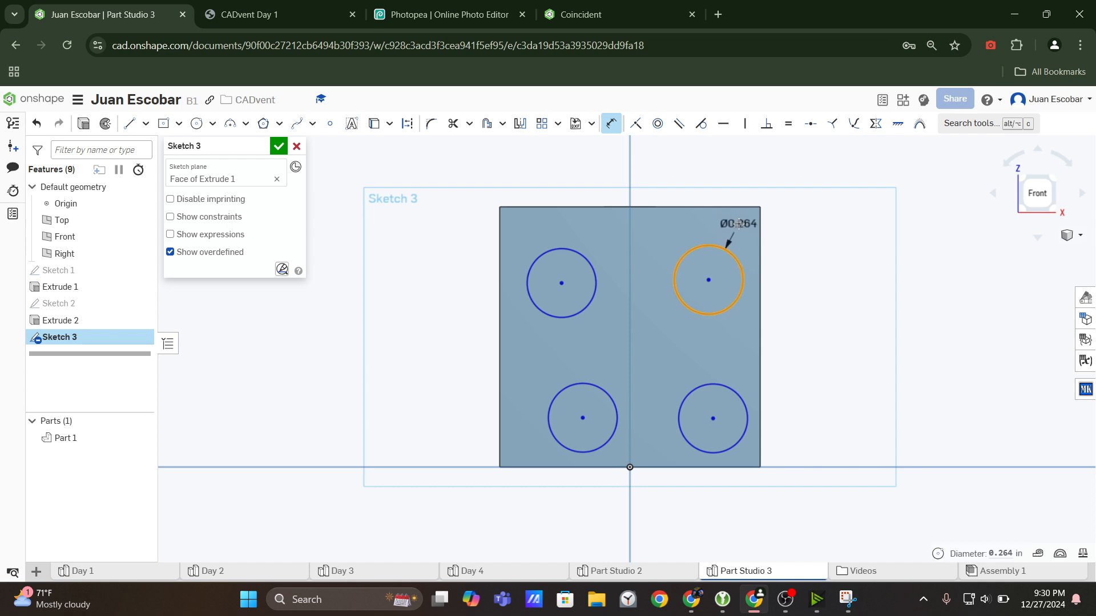
left_click(739, 223)
type("0.2")
key("Return")
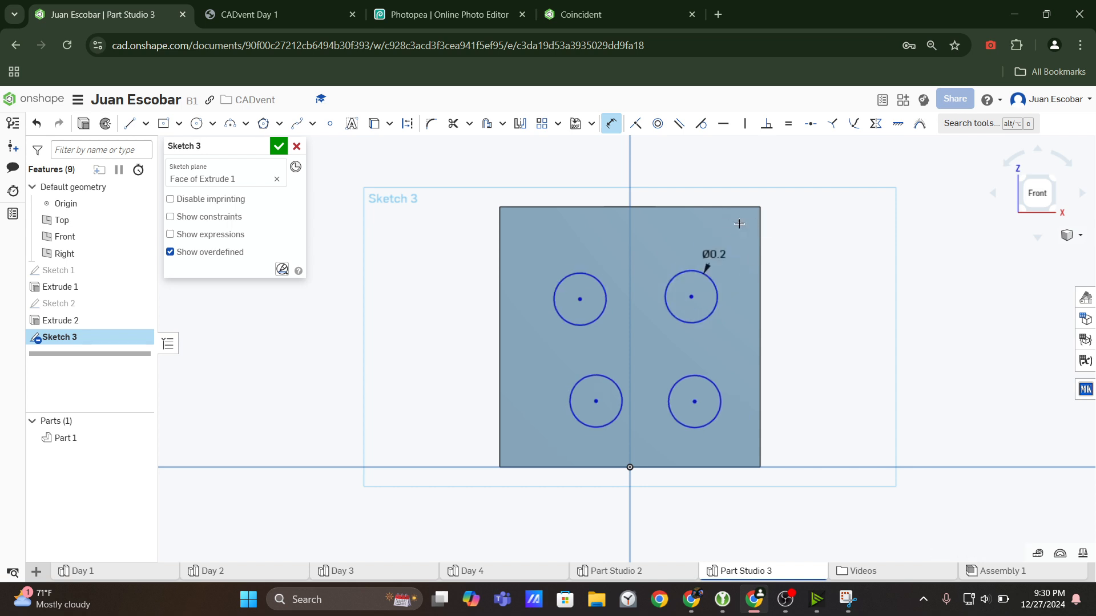
key("Escape")
Enlarge the drawing to 110% and examine the hole position dimensions in the four-dot view.
scroll(682, 312, "up", 4)
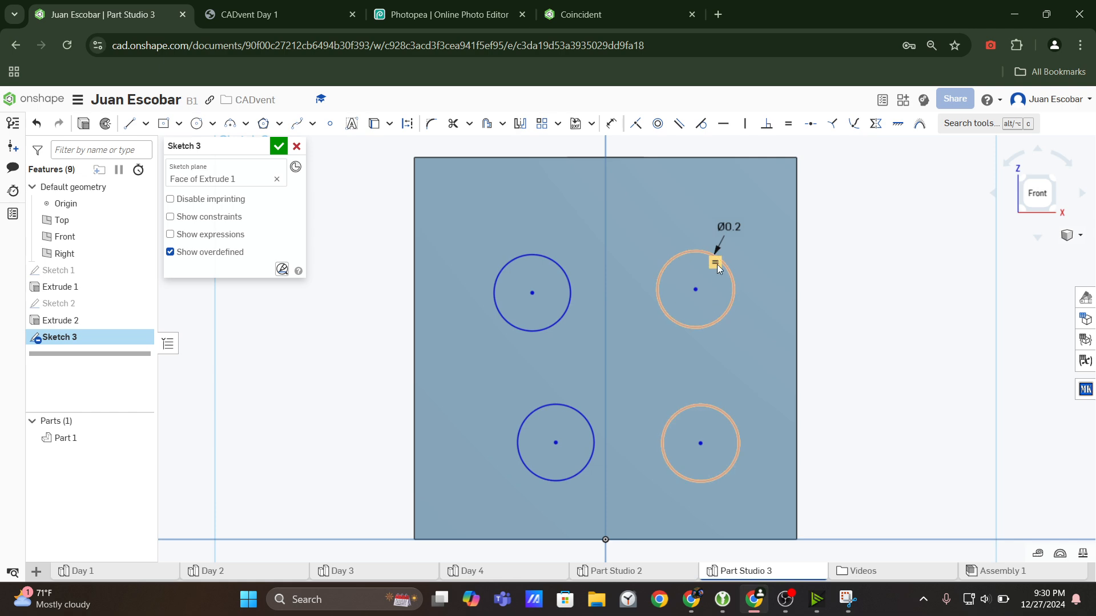
left_click(276, 6)
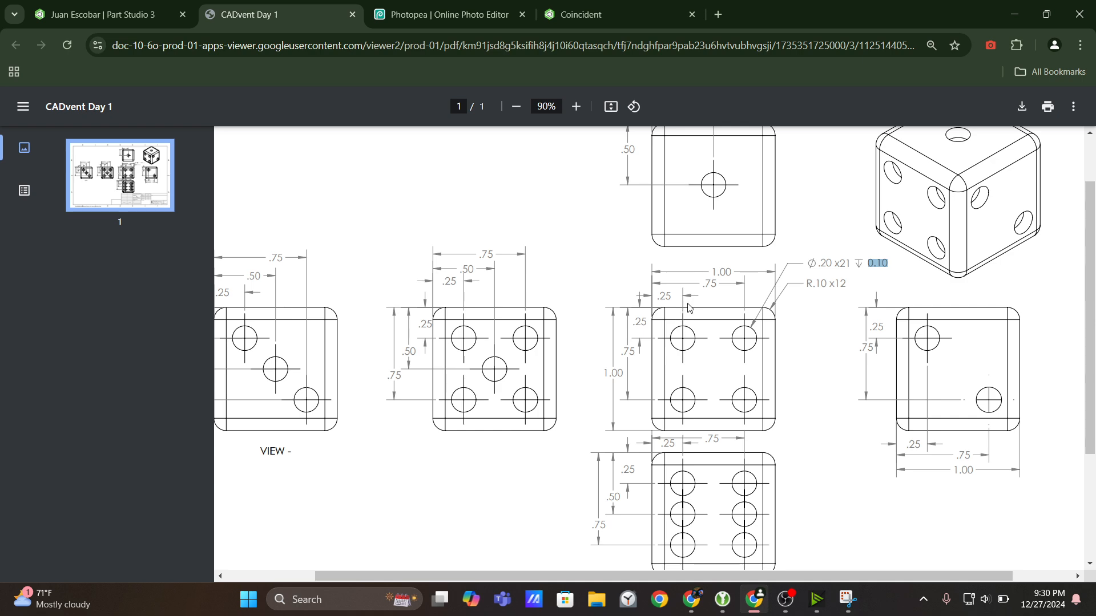
left_click(576, 106)
left_click(576, 106)
scroll(797, 310, "up", 1)
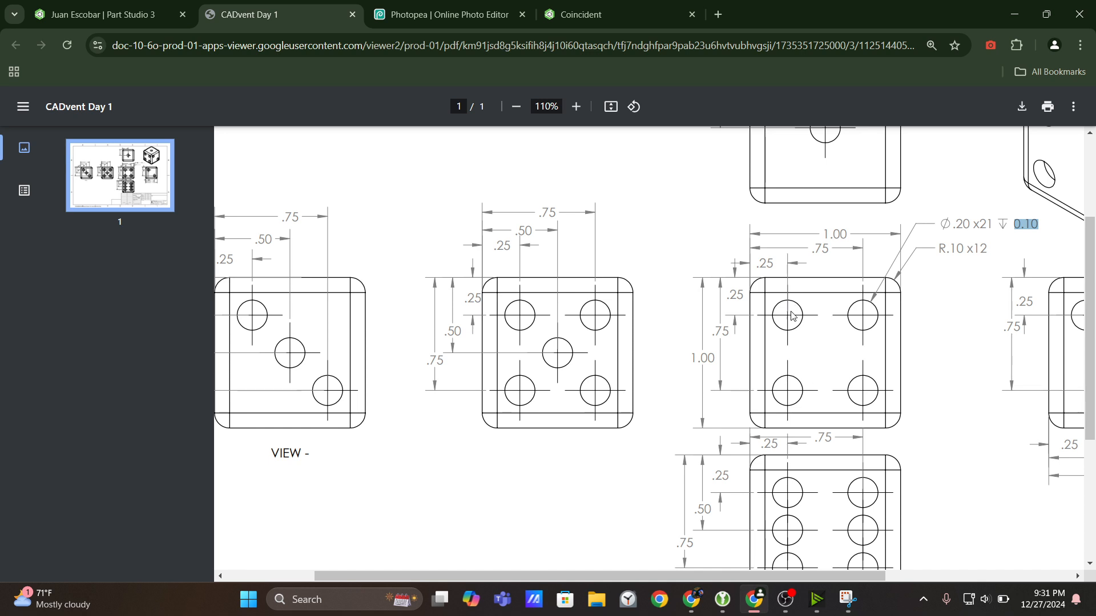
Dimension the upper-left circle's center 0.25 in from the left edge of the front face.
left_click(102, 14)
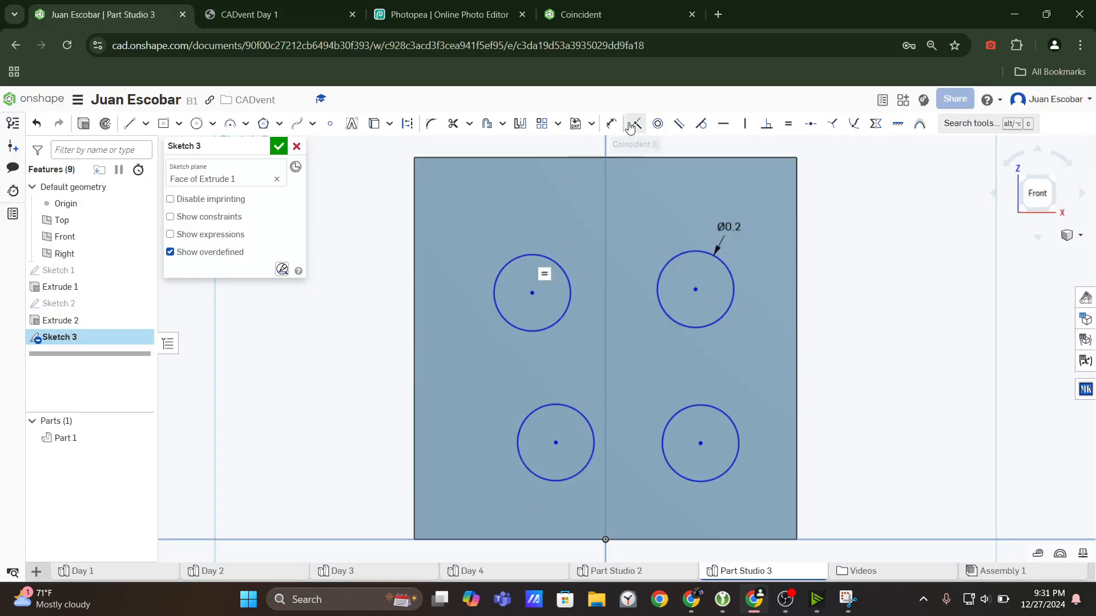
left_click(609, 131)
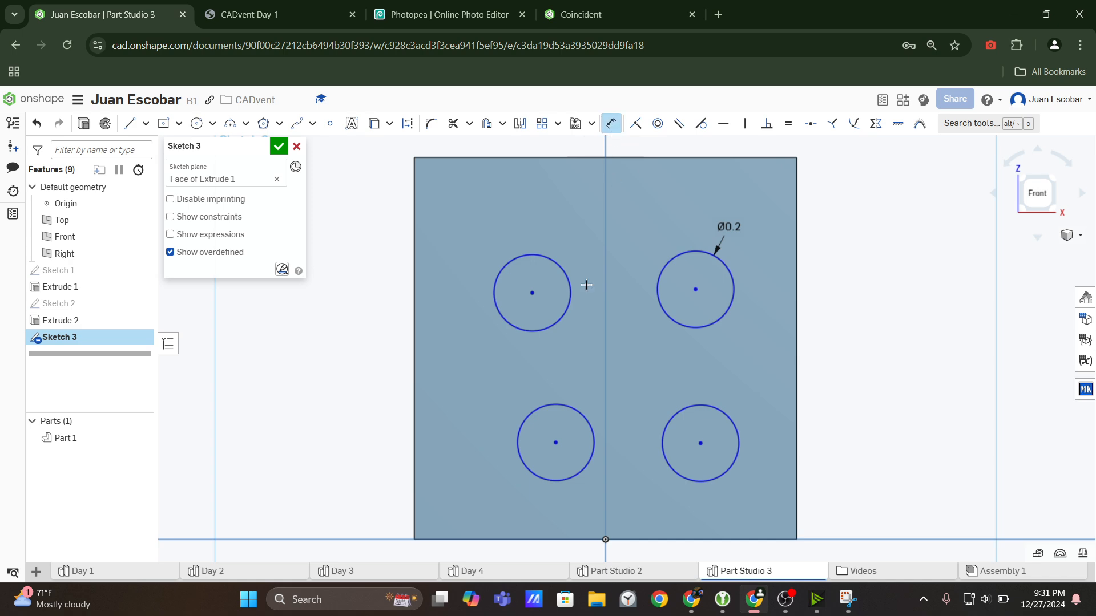
left_click(531, 293)
left_click(415, 236)
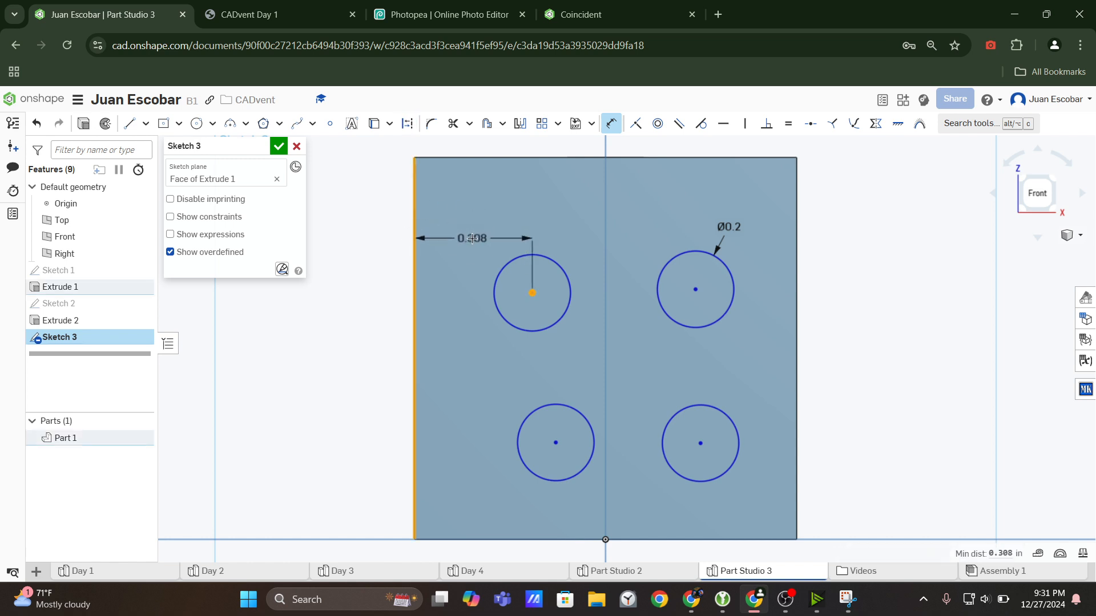
left_click(472, 238)
type("0.25")
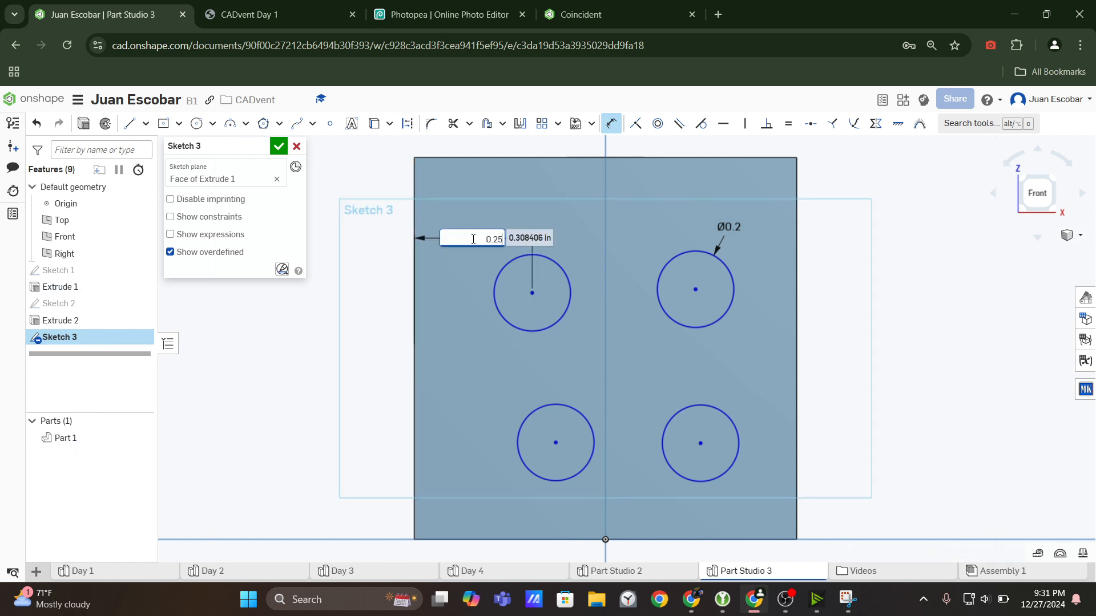
key("Return")
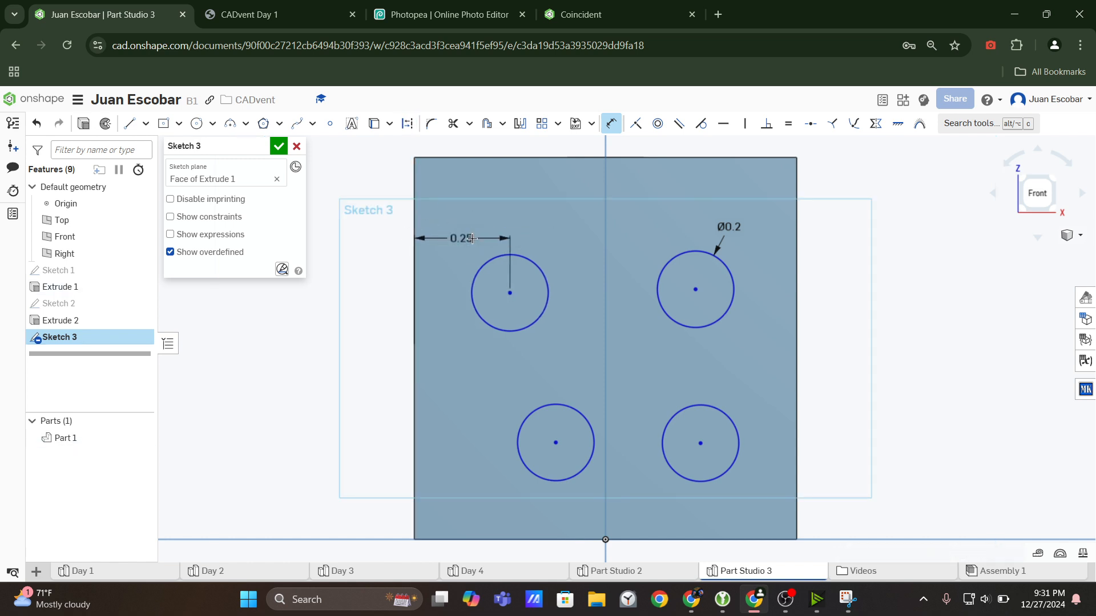
Dimension the upper-left circle's center 0.25 in below the top edge of the front face.
left_click(511, 293)
left_click(566, 157)
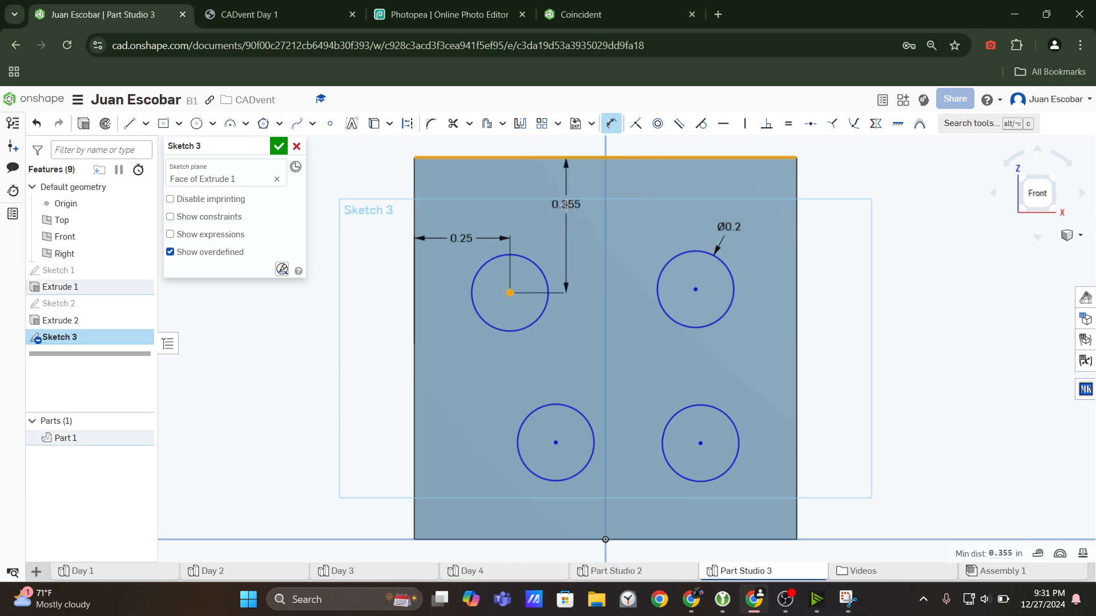
left_click(555, 204)
type("0")
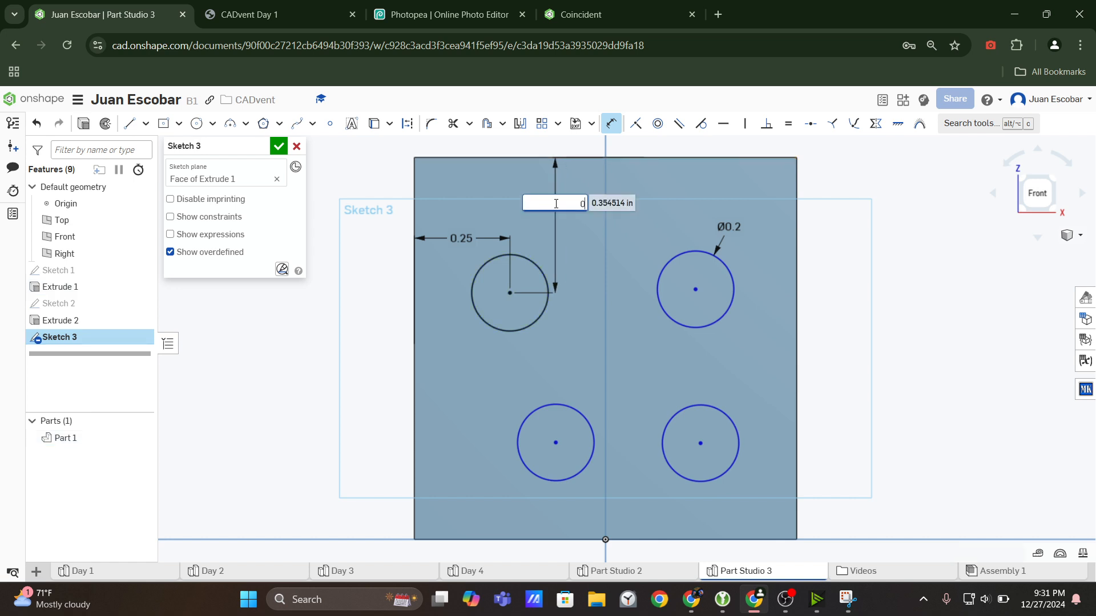
type(".25")
key("Return")
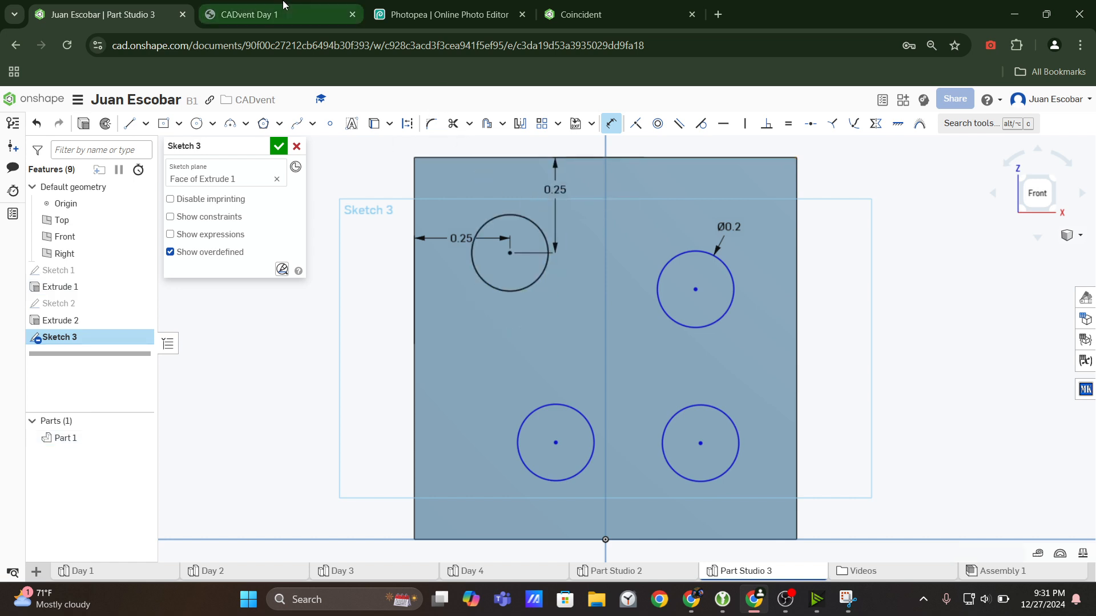
Check the hole positions in the drawing and dimension the lower-left circle's center 0.25 in horizontally from the face's upper-left corner.
left_click(265, 6)
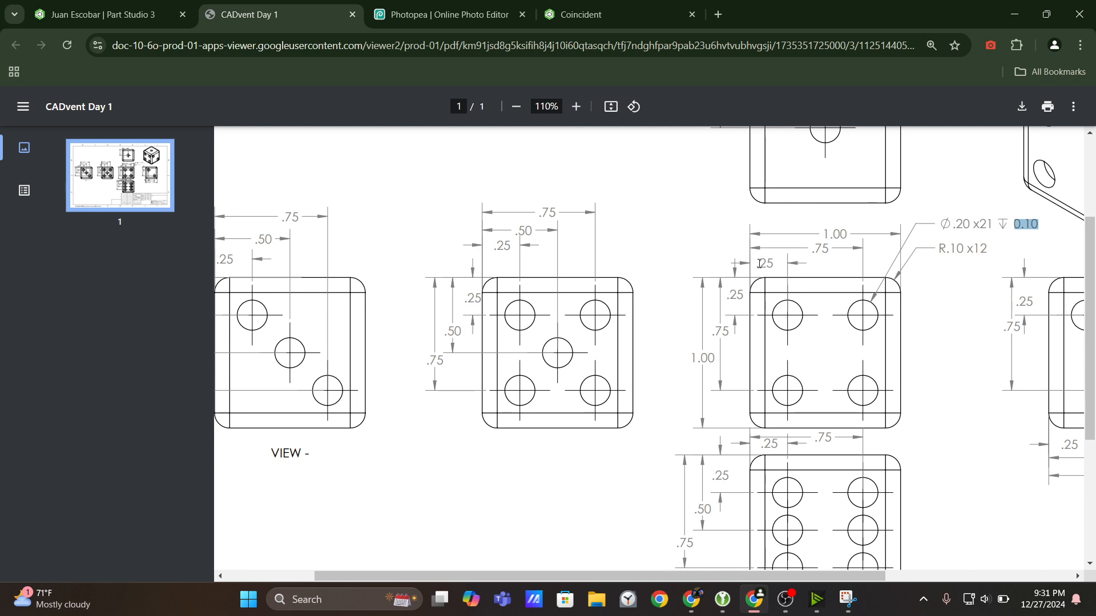
left_click(103, 14)
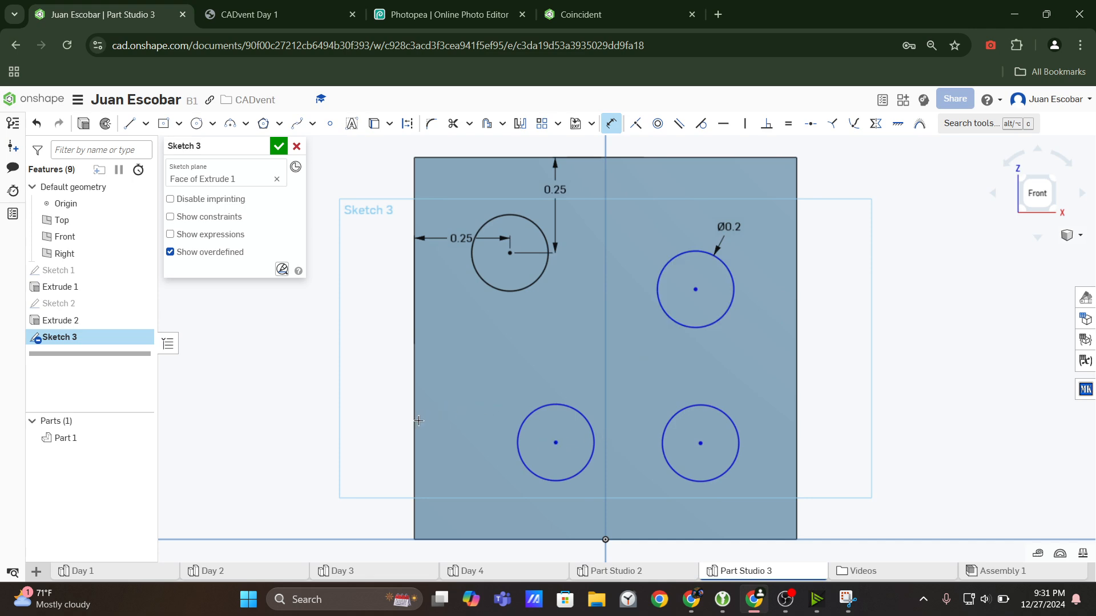
left_click(555, 444)
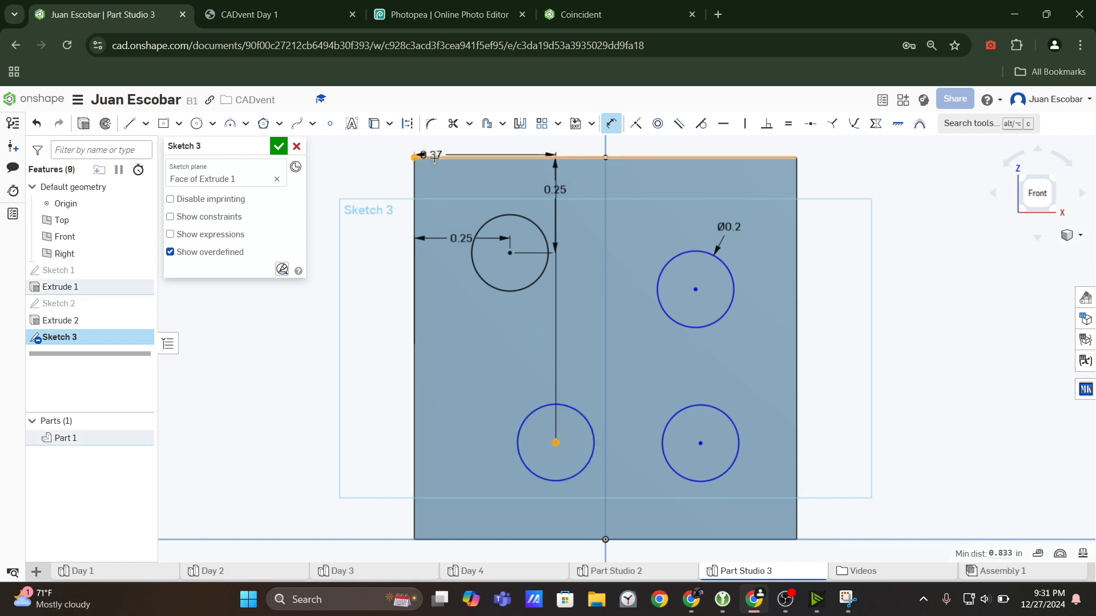
left_click(414, 157)
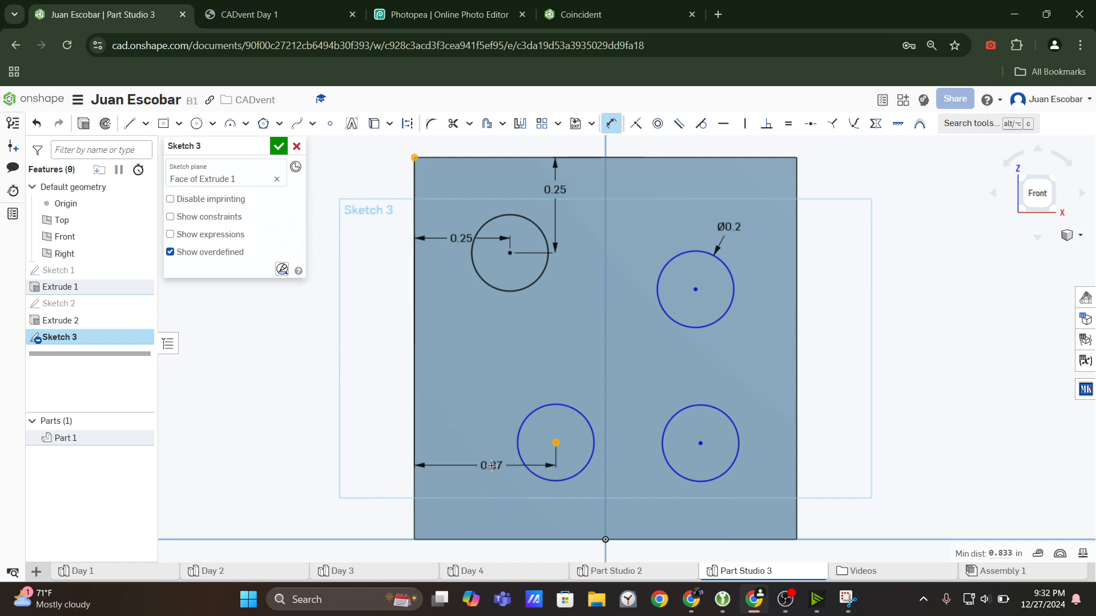
left_click(492, 467)
type("0")
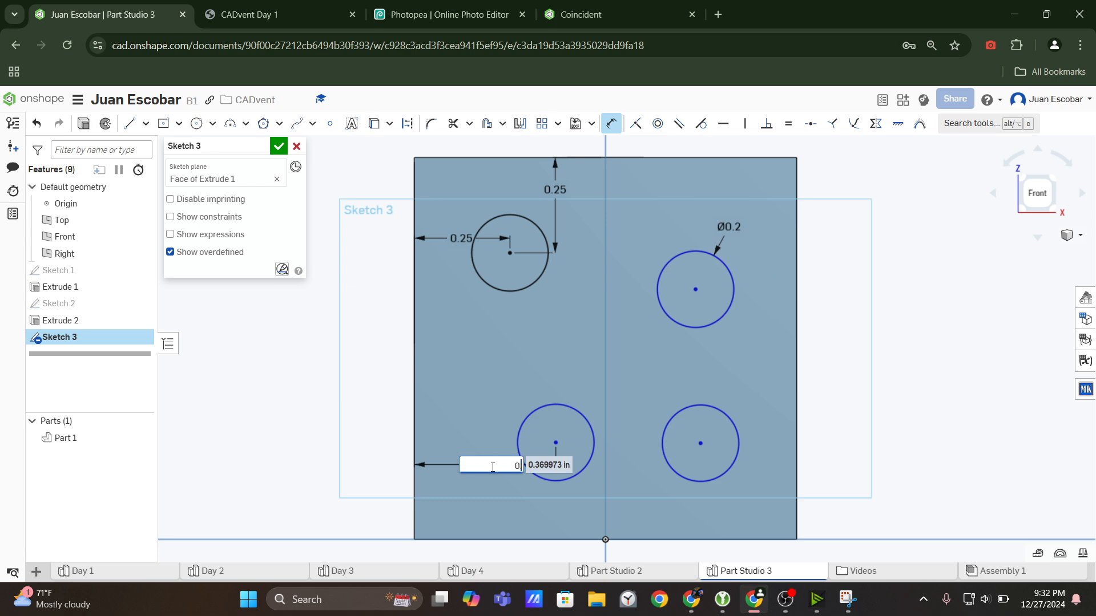
type(".25")
key("Return")
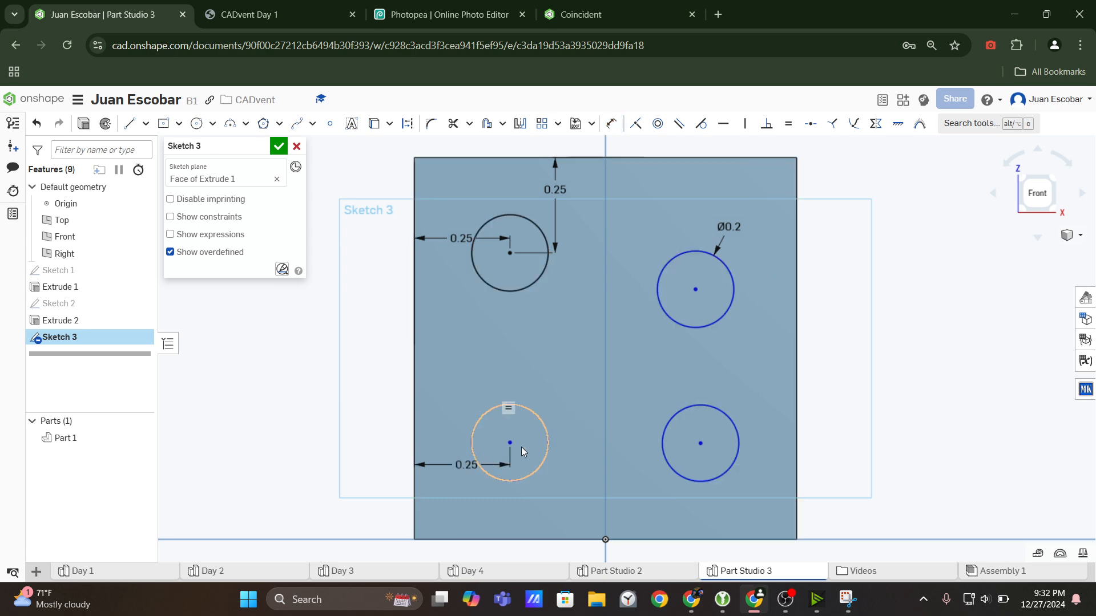
Recheck the drawing and dimension the lower-left circle's center 0.75 in below the top edge of the face.
key("ctrl+Tab")
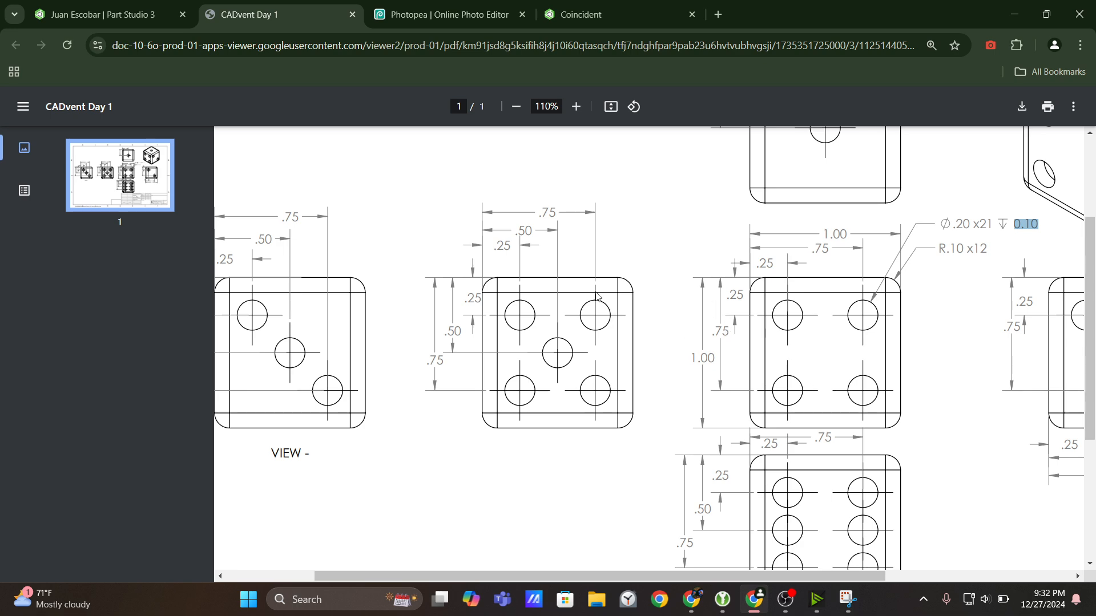
left_click(129, 5)
left_click(611, 124)
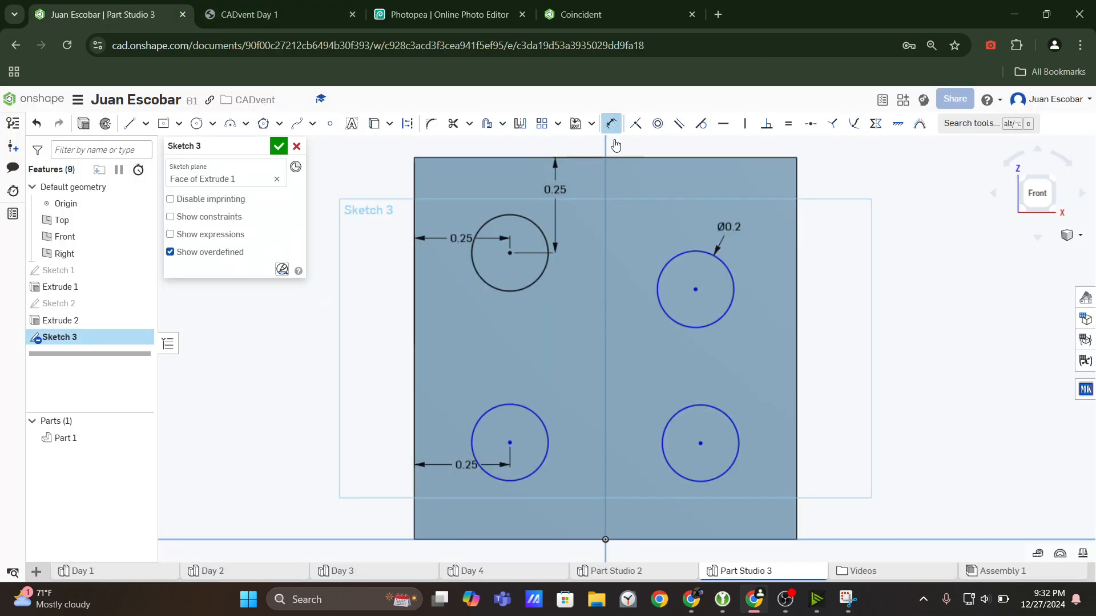
left_click(508, 441)
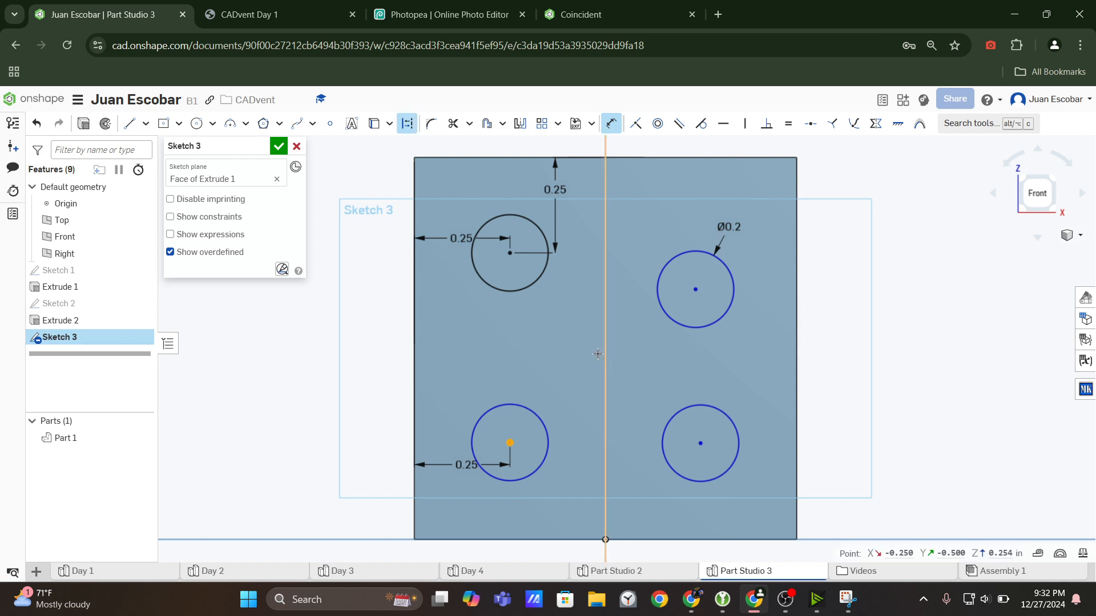
left_click(503, 158)
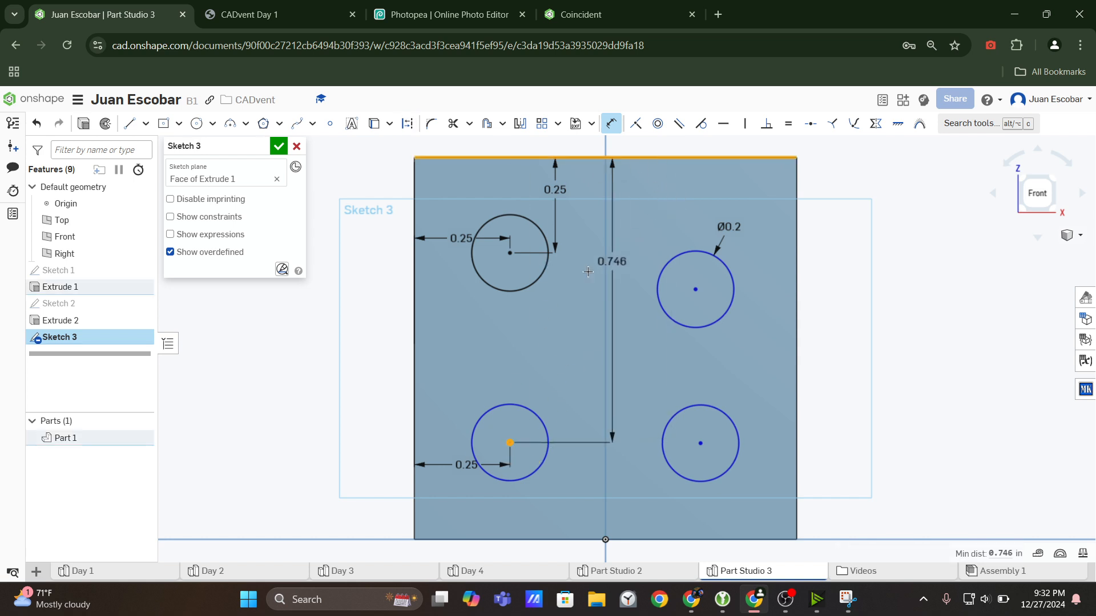
left_click(563, 291)
type("0.7")
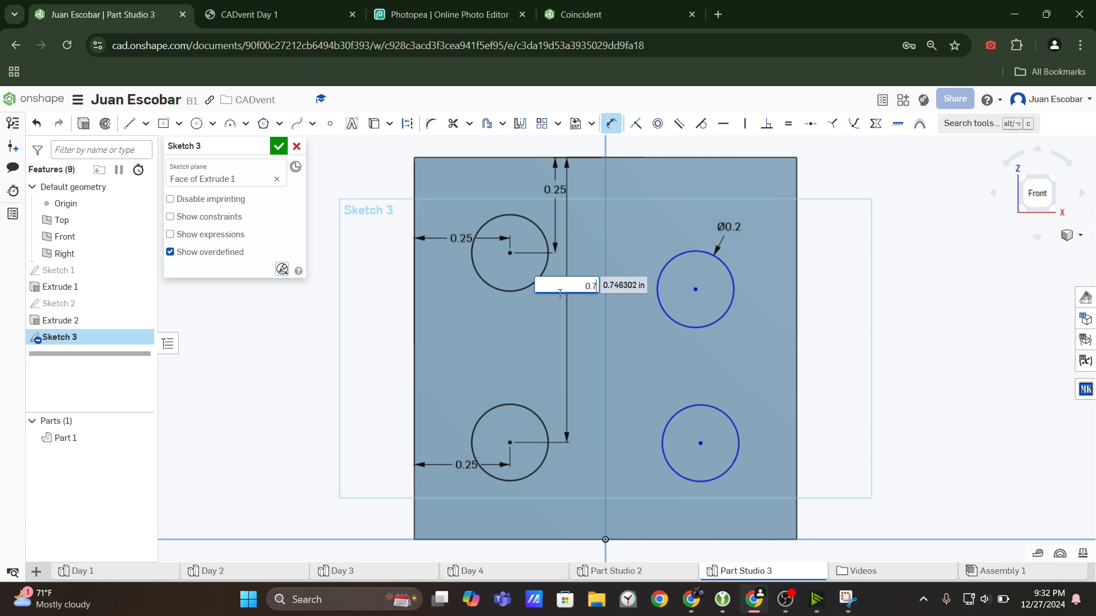
type("5")
key("Return")
key("Escape")
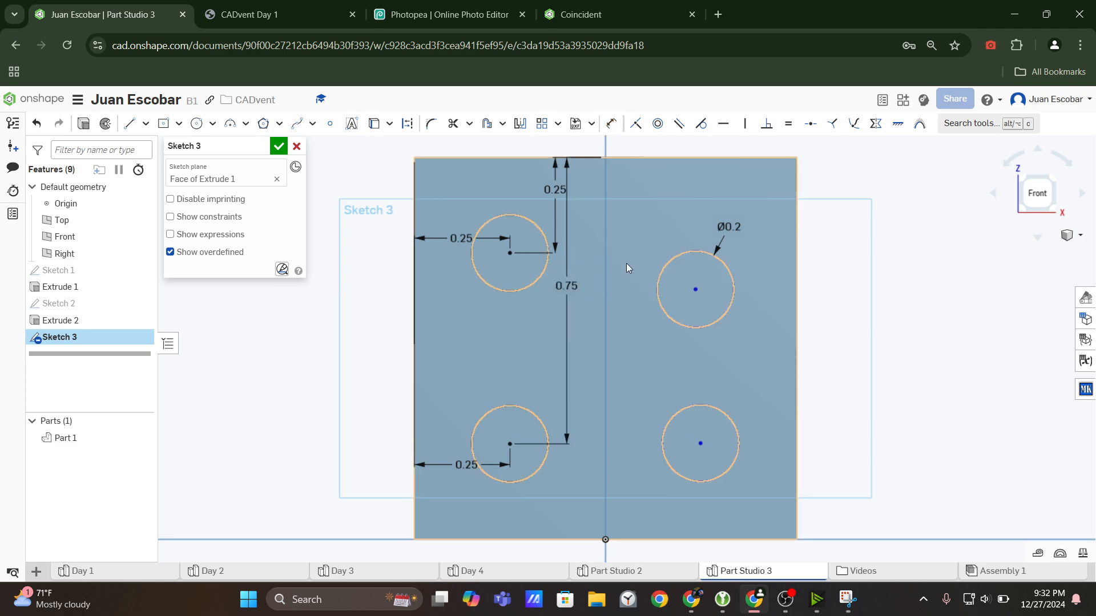
Consult the four-dot view, align the two upper circles' centers with a Horizontal constraint, and test the upper-right circle's remaining movement.
left_click(313, 12)
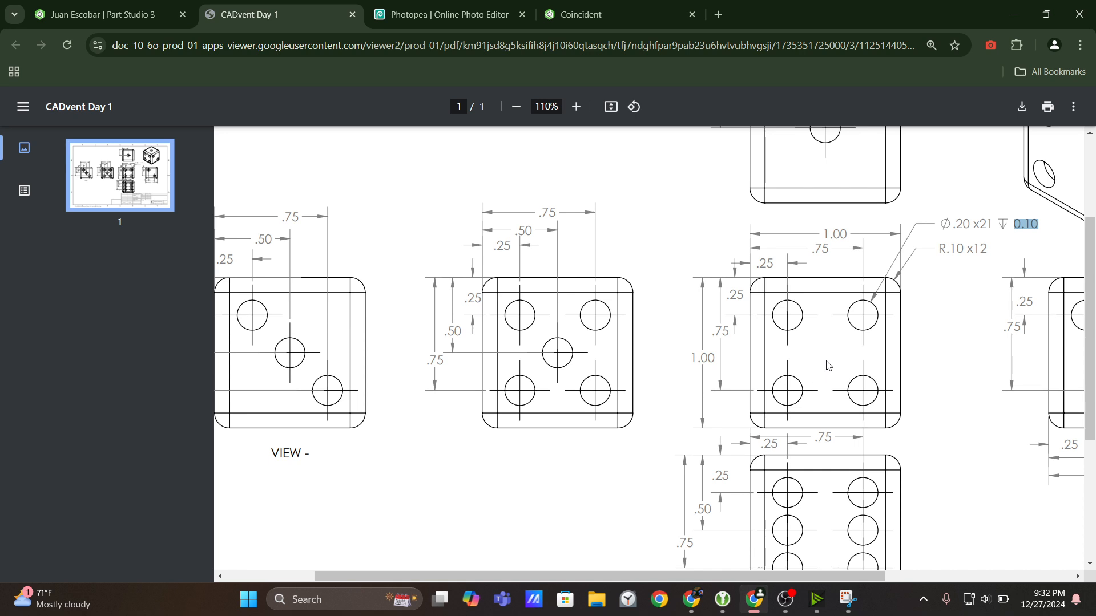
left_click(103, 14)
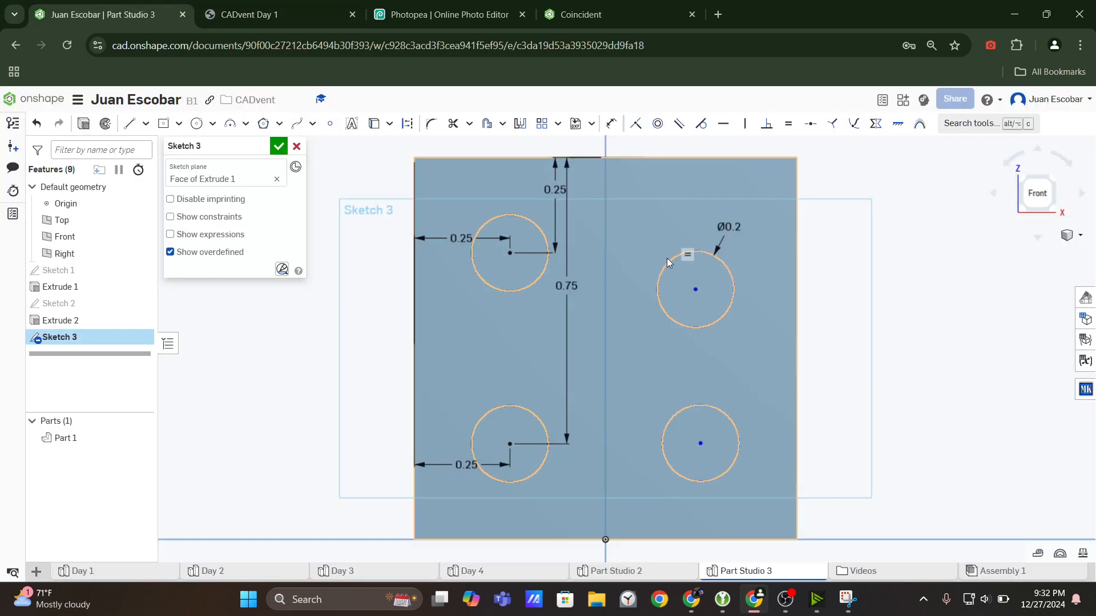
key("d")
left_click(696, 290)
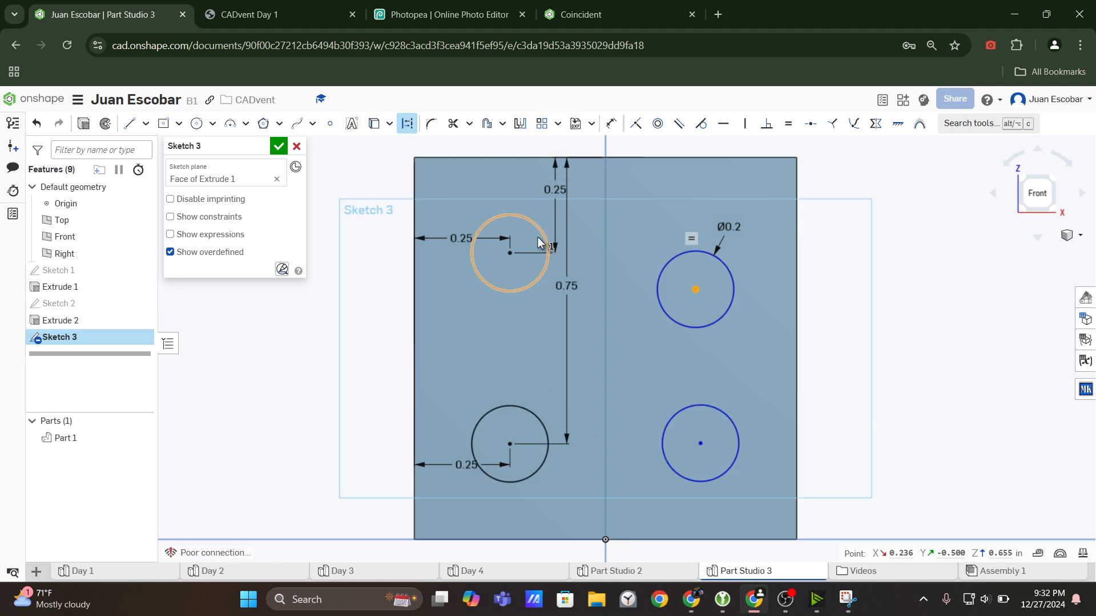
left_click(510, 252)
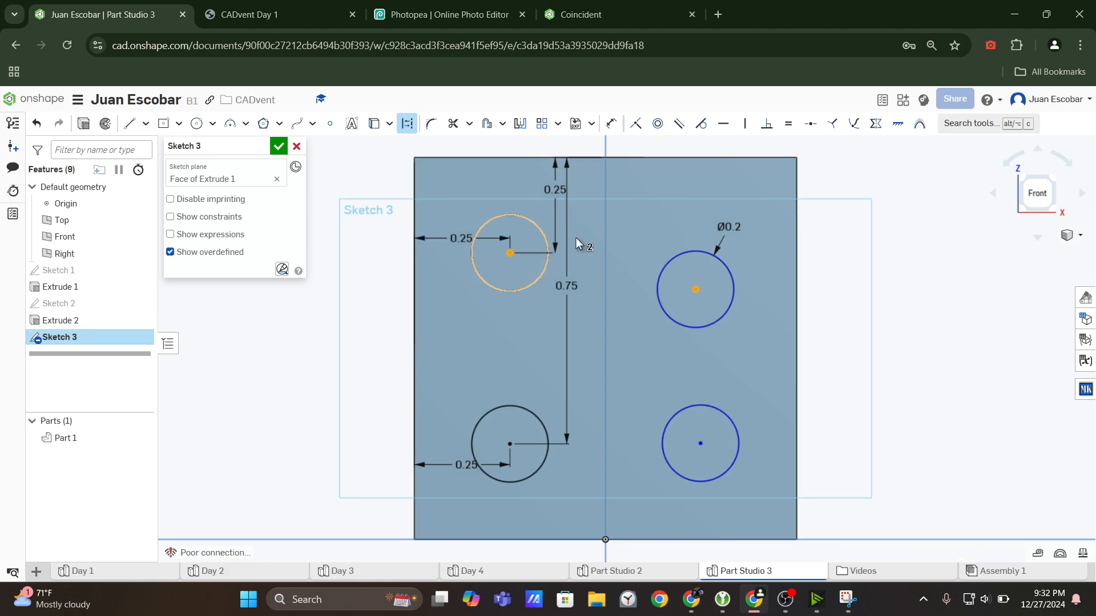
left_click(724, 125)
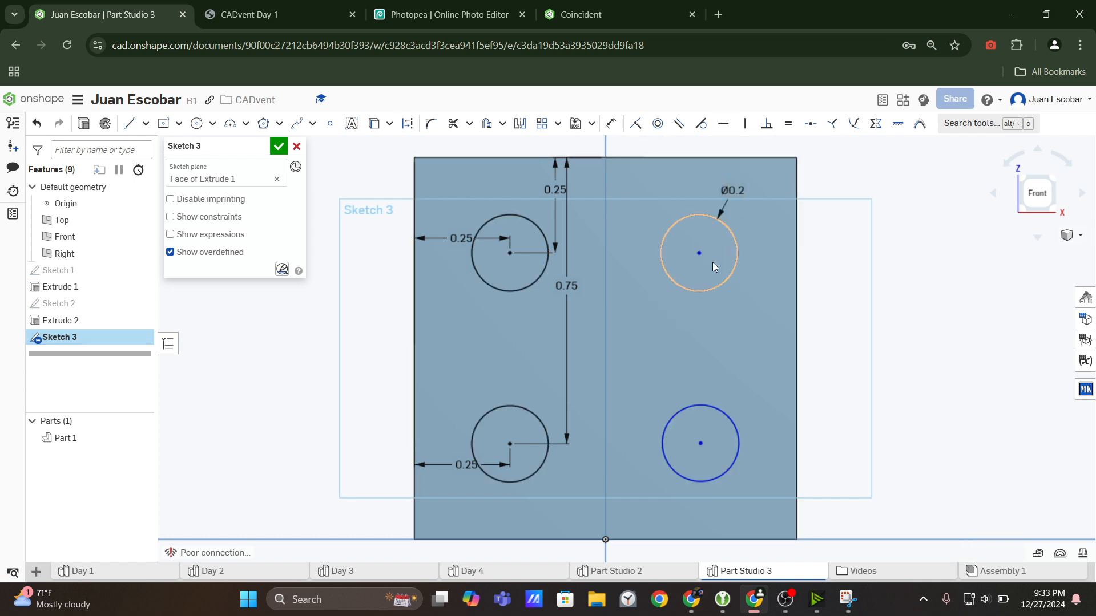
mouse_move(700, 254)
left_mouse_down()
mouse_move(660, 251)
mouse_move(651, 262)
mouse_move(687, 263)
mouse_move(689, 251)
left_mouse_up()
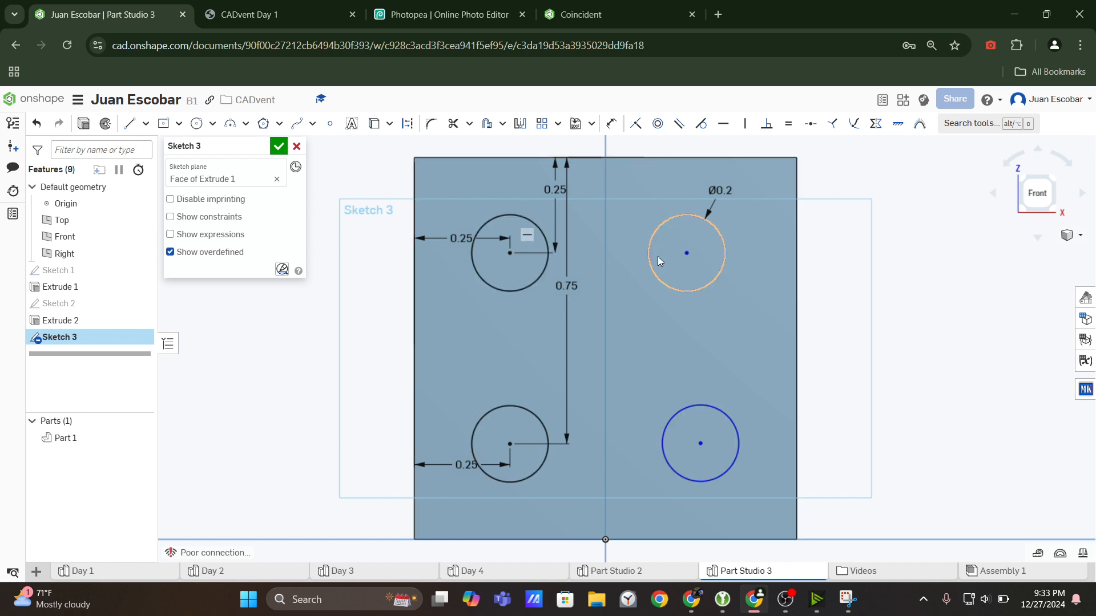
Align the centers of the two lower circles with a Horizontal constraint.
scroll(703, 460, "up", 2)
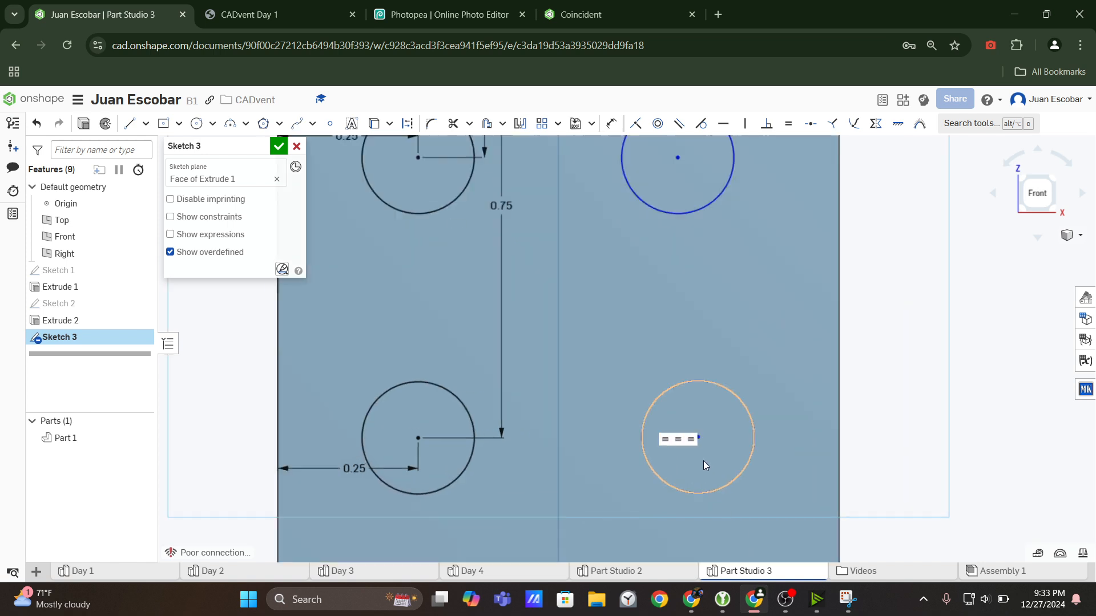
scroll(703, 461, "up", 1)
key("d")
left_click(697, 432)
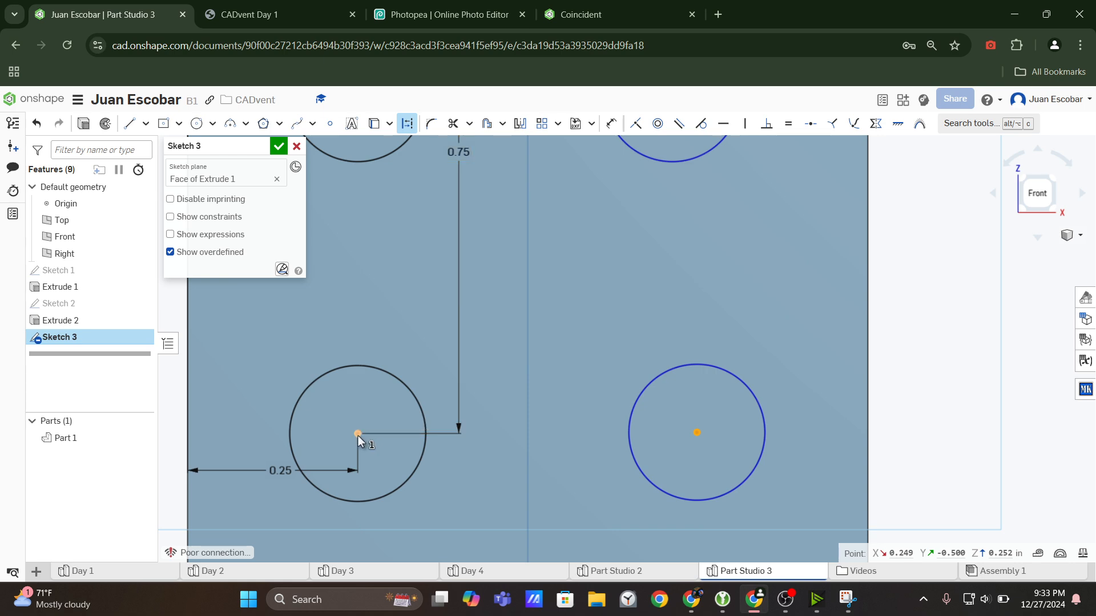
left_click(358, 434)
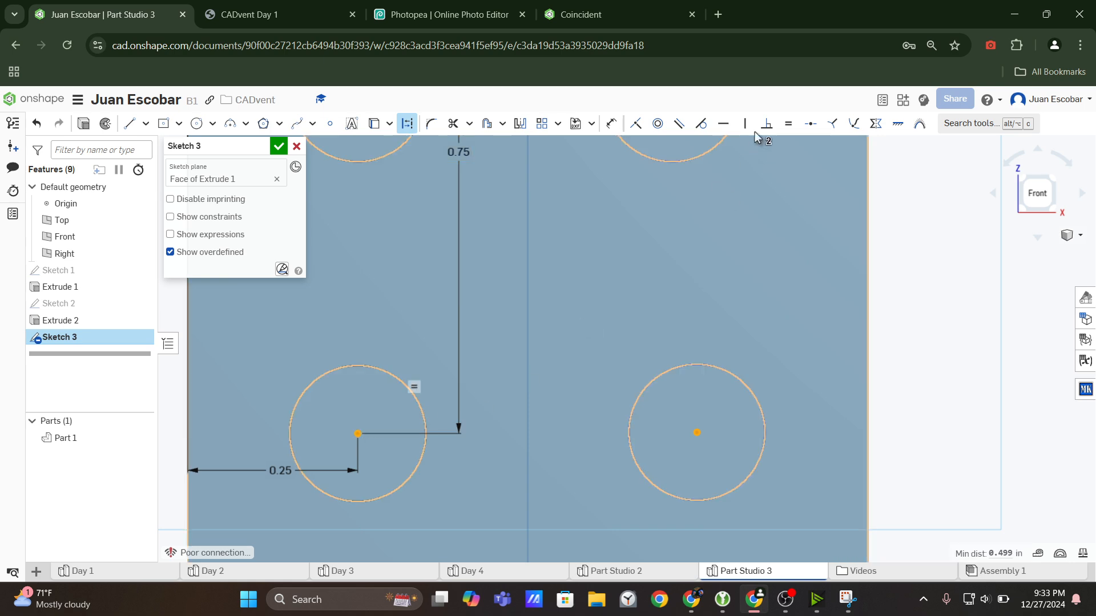
left_click(722, 125)
key("f")
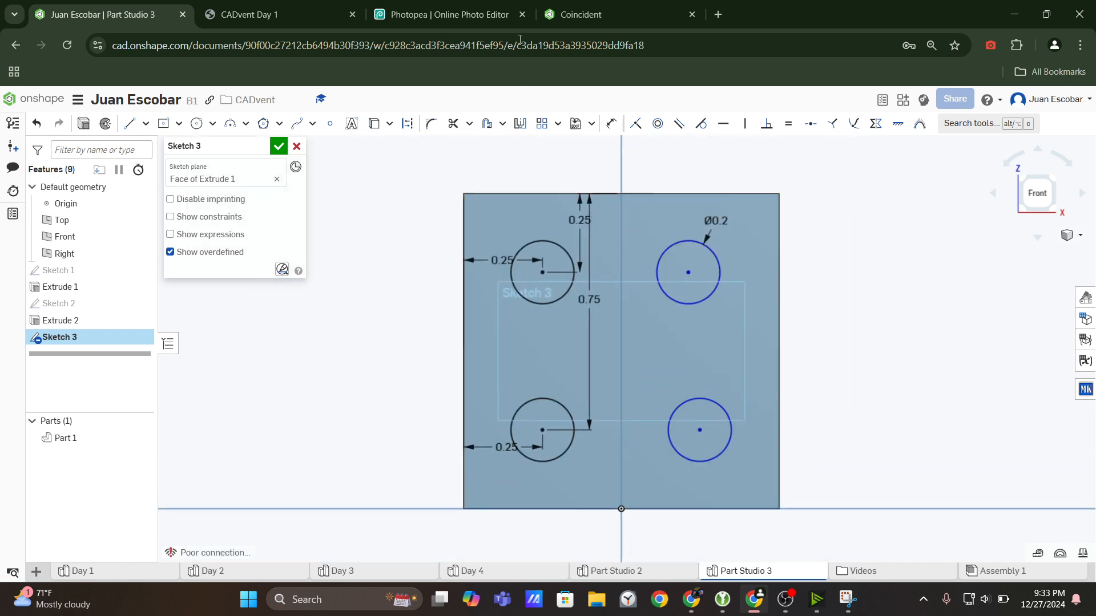
Check the drawing, align the two right-hand circles' centers with a Vertical constraint, and test how the pair moves.
left_click(268, 15)
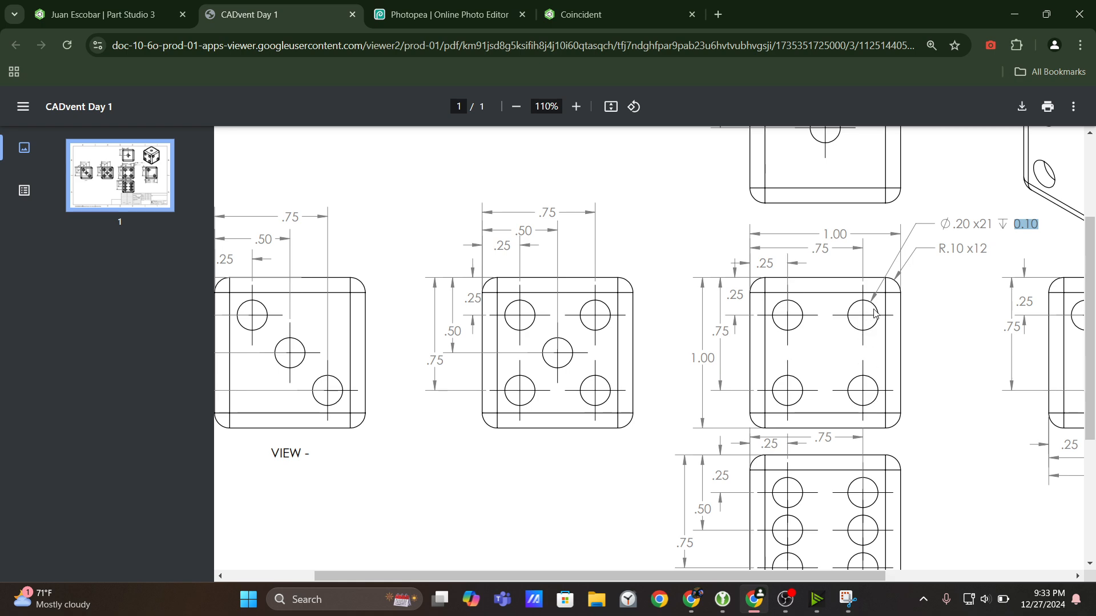
left_click(190, 4)
left_click(687, 274)
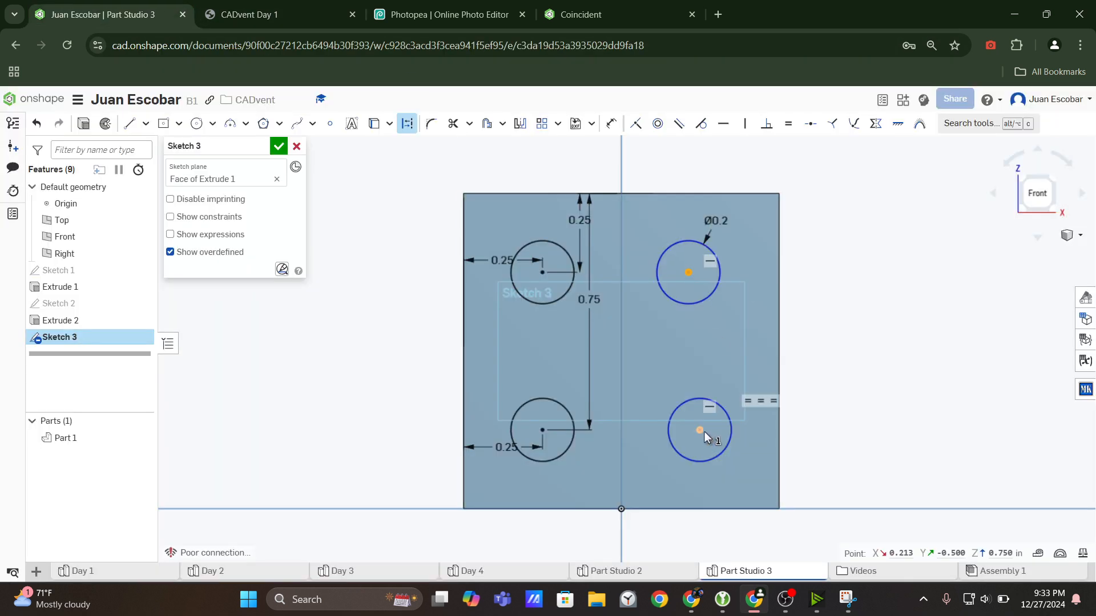
left_click(704, 431)
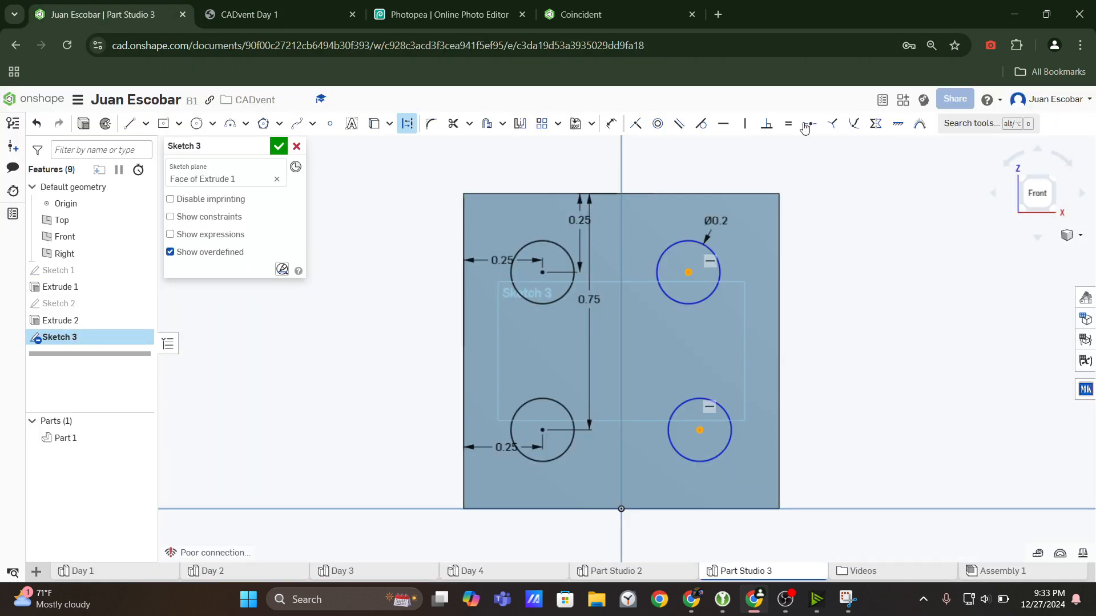
left_click(740, 129)
left_click_drag(689, 275, 696, 331)
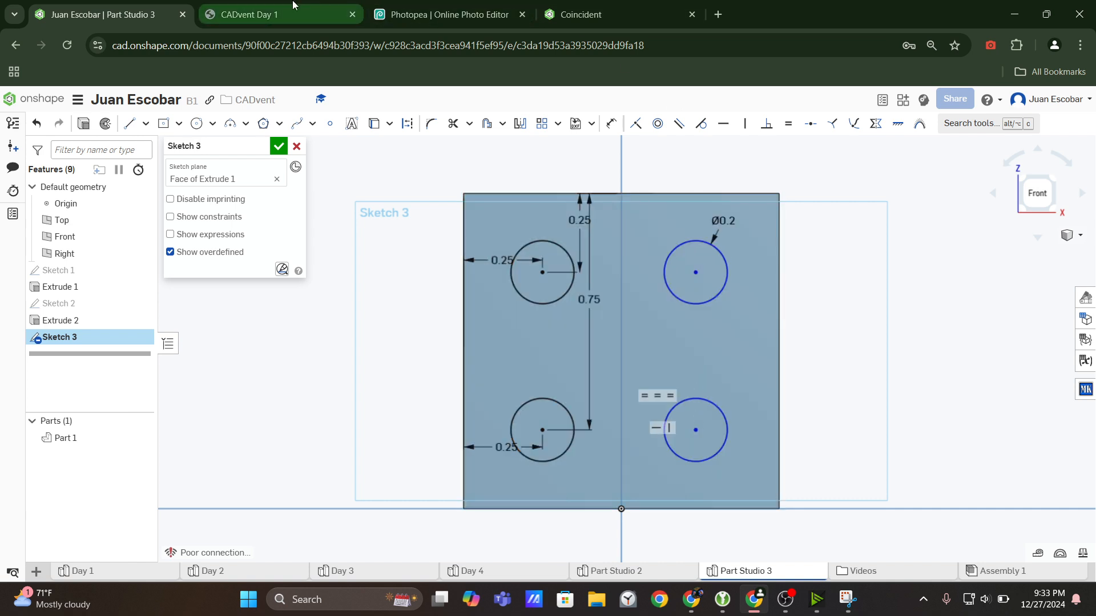
left_click_drag(698, 273, 696, 316)
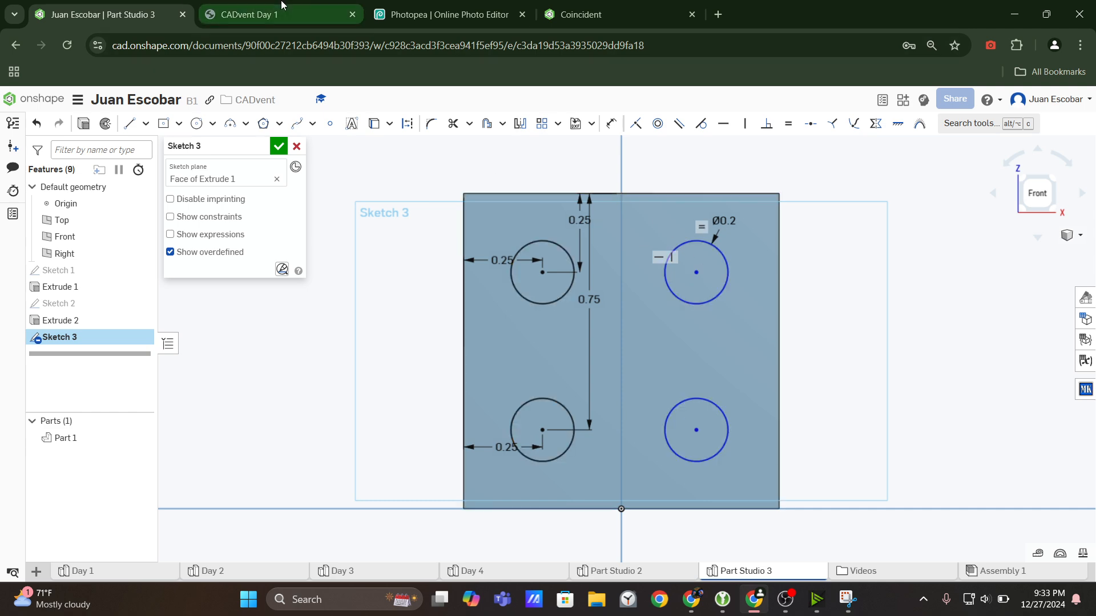
Check the drawing and dimension the upper-right circle's center 0.75 in horizontally from the face's upper-left corner.
left_click(268, 14)
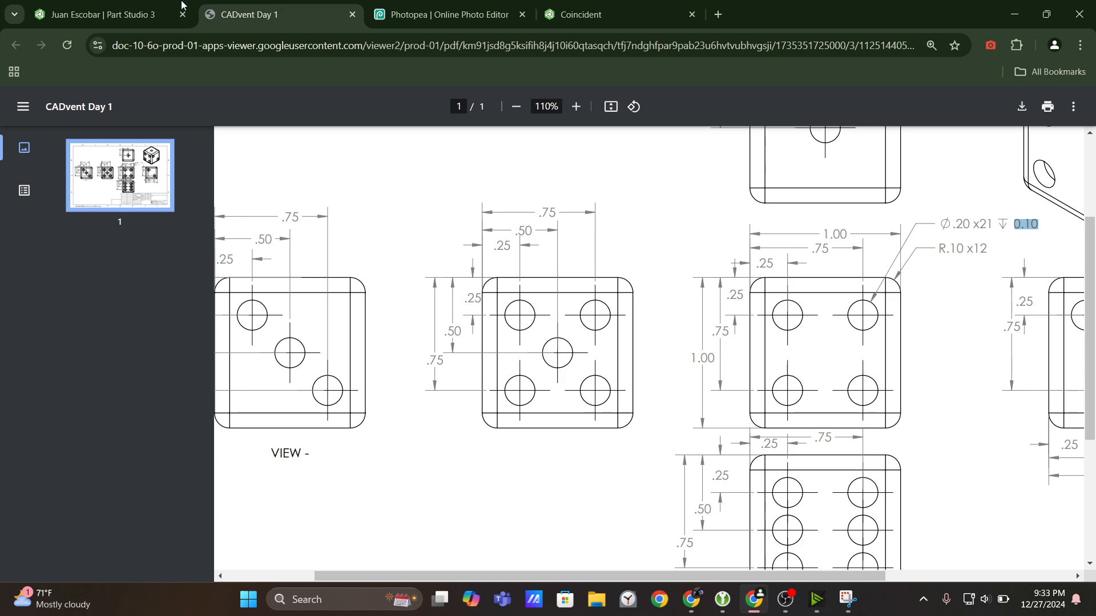
left_click(111, 14)
left_click(612, 123)
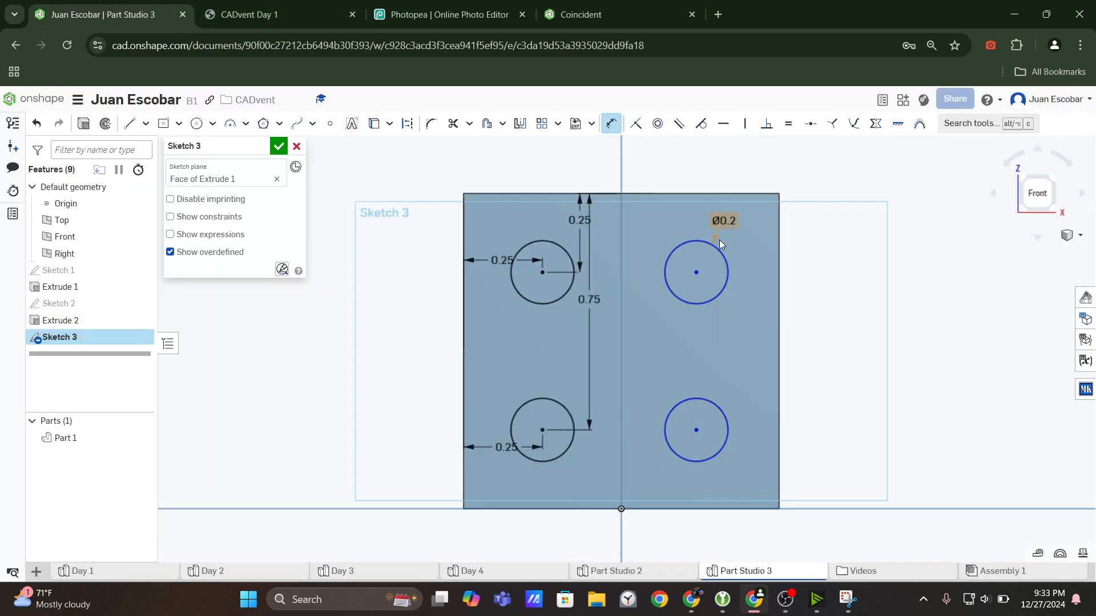
left_click(697, 272)
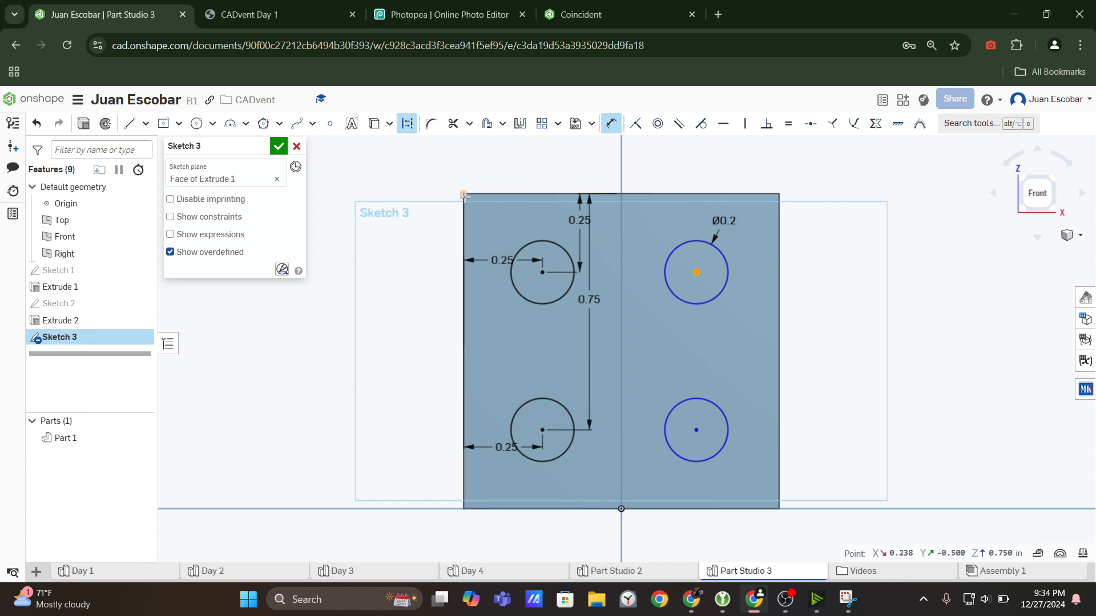
left_click(466, 194)
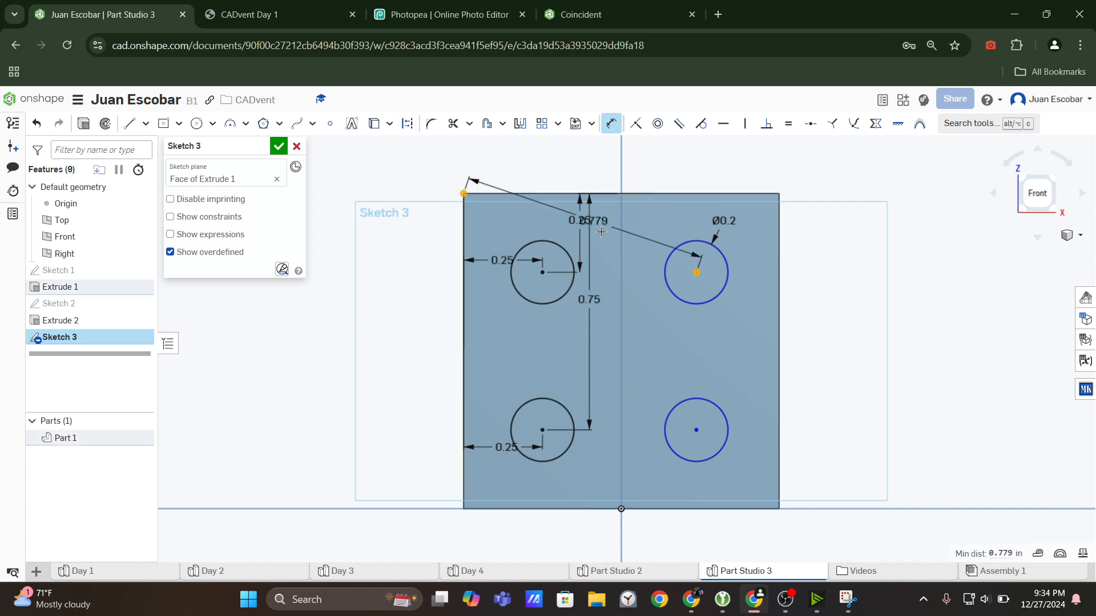
left_click_drag(606, 175, 607, 170)
double_click(607, 170)
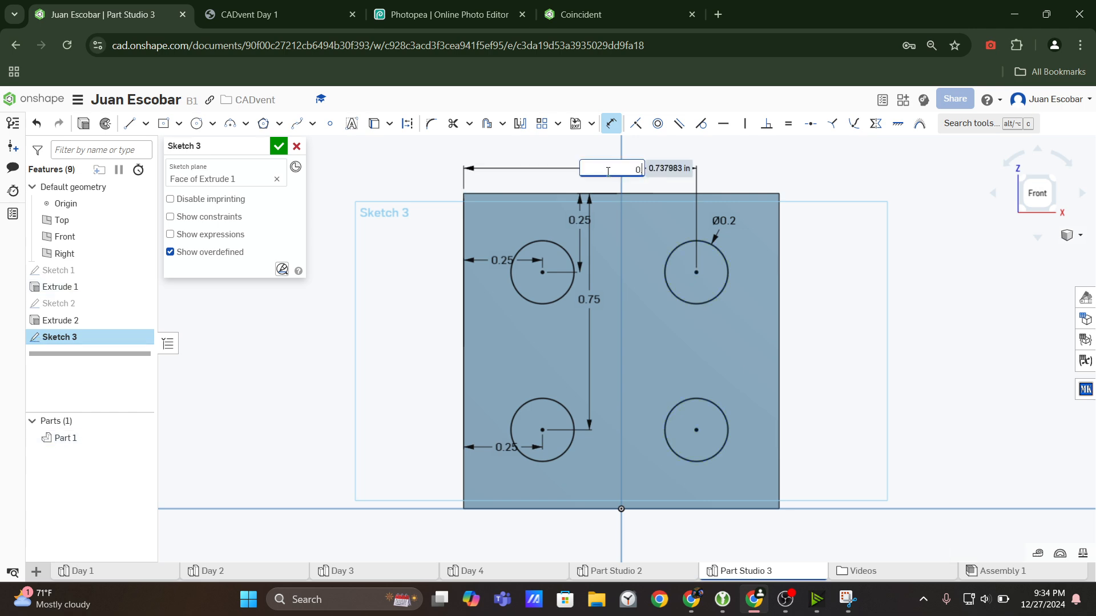
type("0.75")
key("Return")
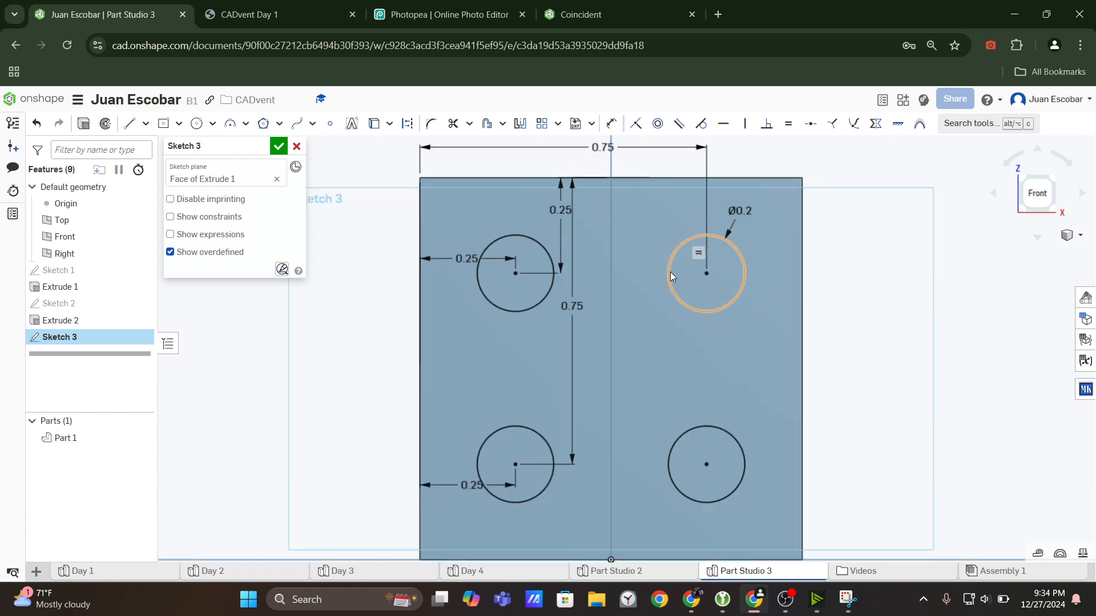
Move the vertical 0.75 in dimension outside the face's left edge, recheck the drawing, and finish the four-circle sketch.
left_click_drag(591, 302, 420, 308)
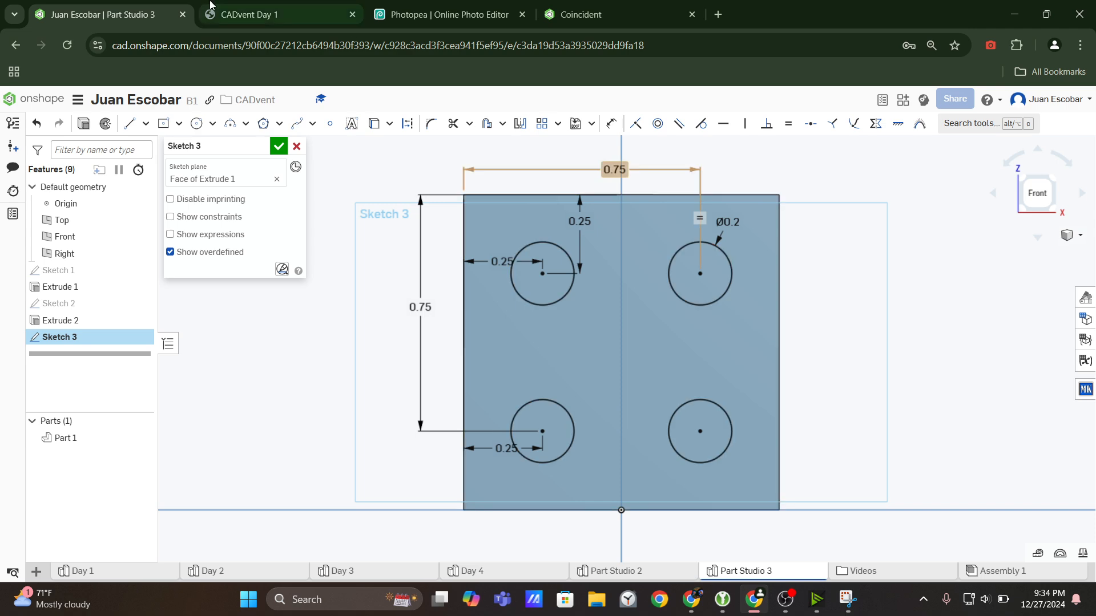
left_click(257, 14)
left_click(103, 14)
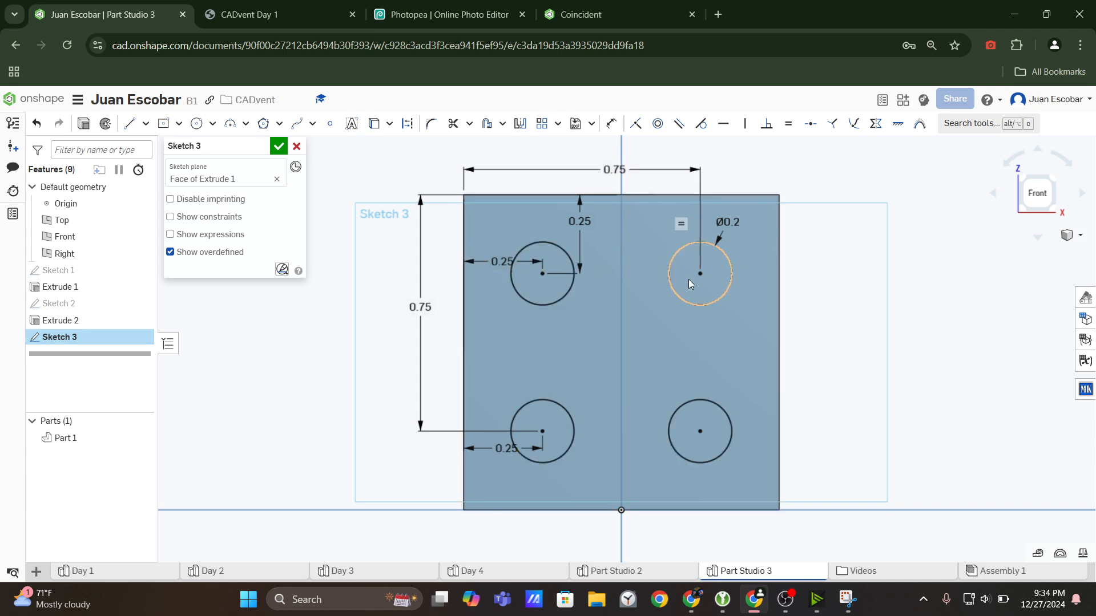
scroll(631, 305, "down", 2)
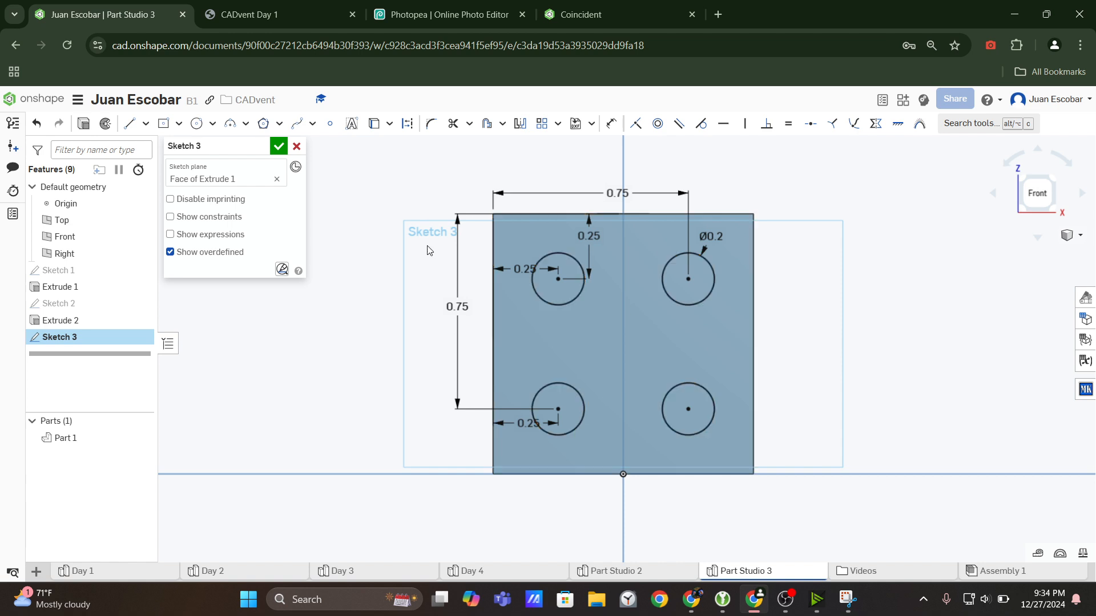
left_click(279, 148)
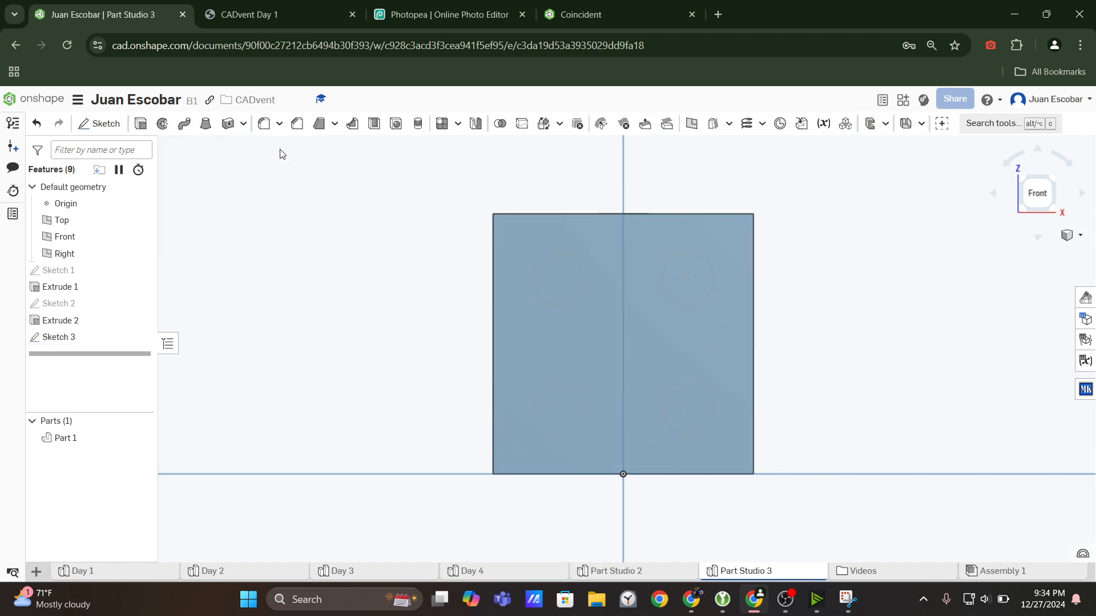
Extrude the four circles of Sketch 3 as a Remove cut 0.1 in deep into the front face.
left_click(141, 124)
right_click_drag(492, 347, 480, 357)
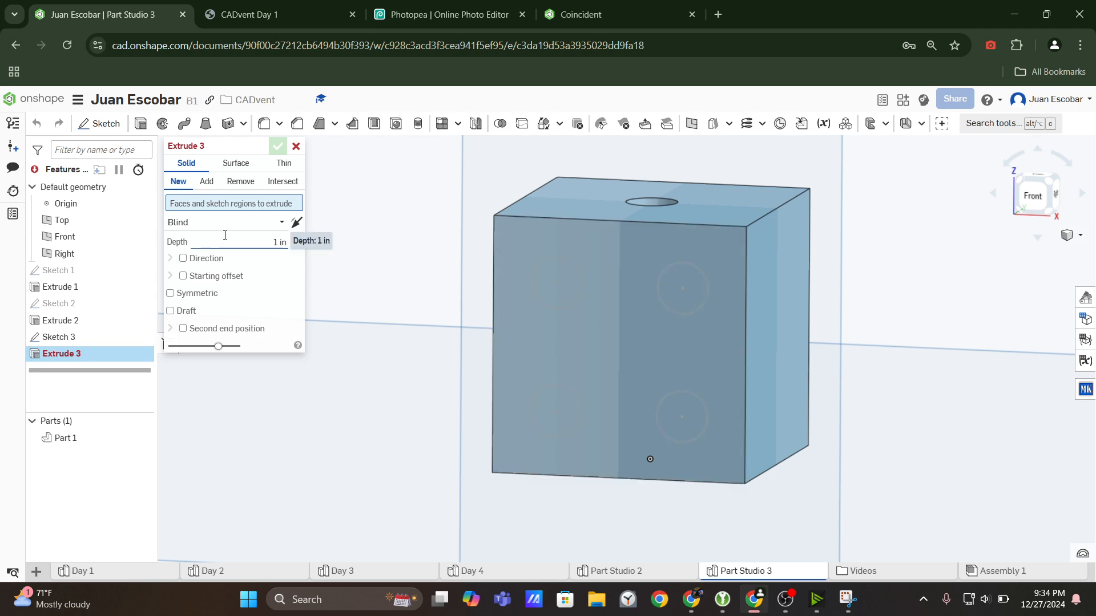
left_click(90, 340)
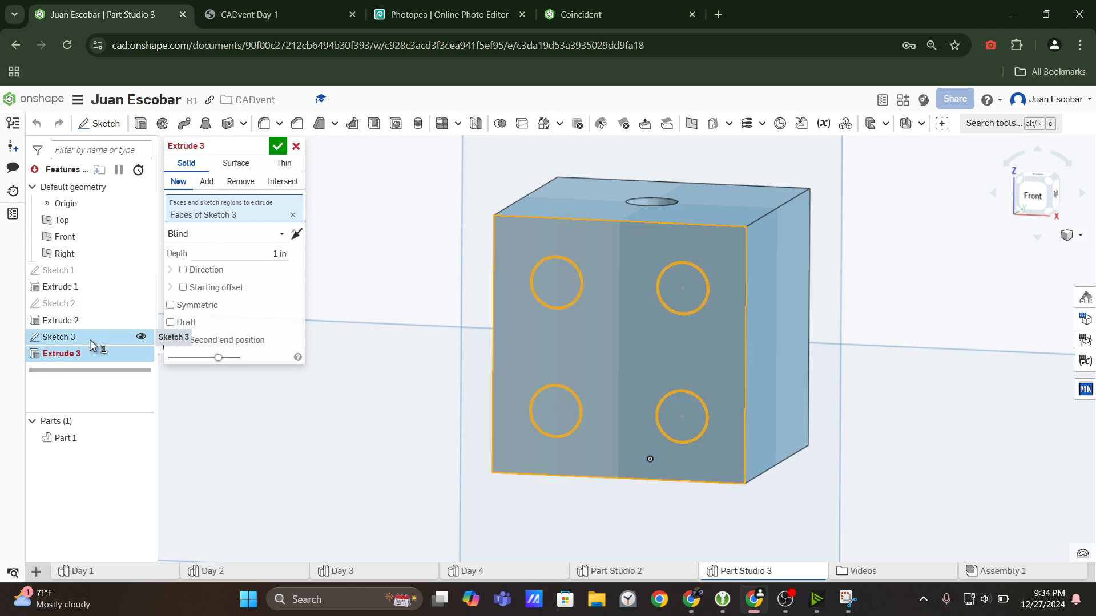
left_click(240, 250)
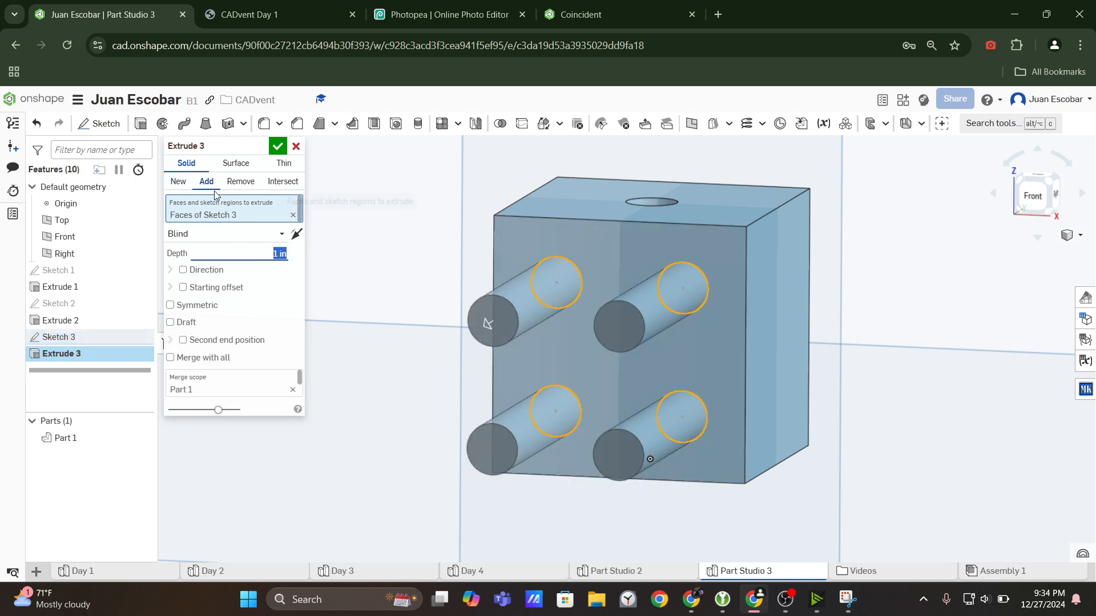
left_click(240, 181)
left_click(258, 253)
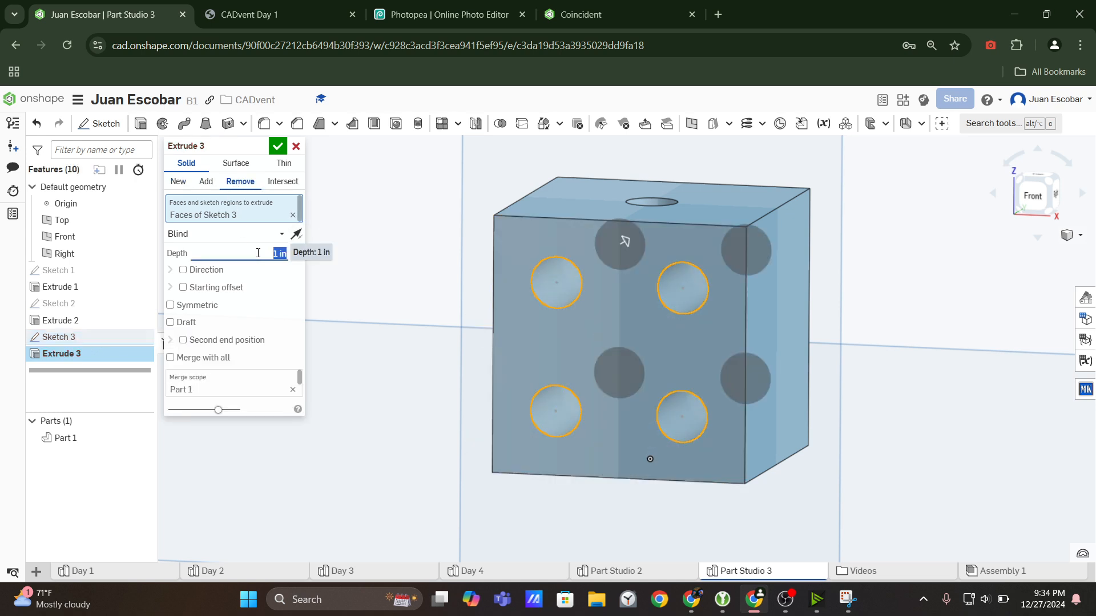
type("0.1")
key("Return")
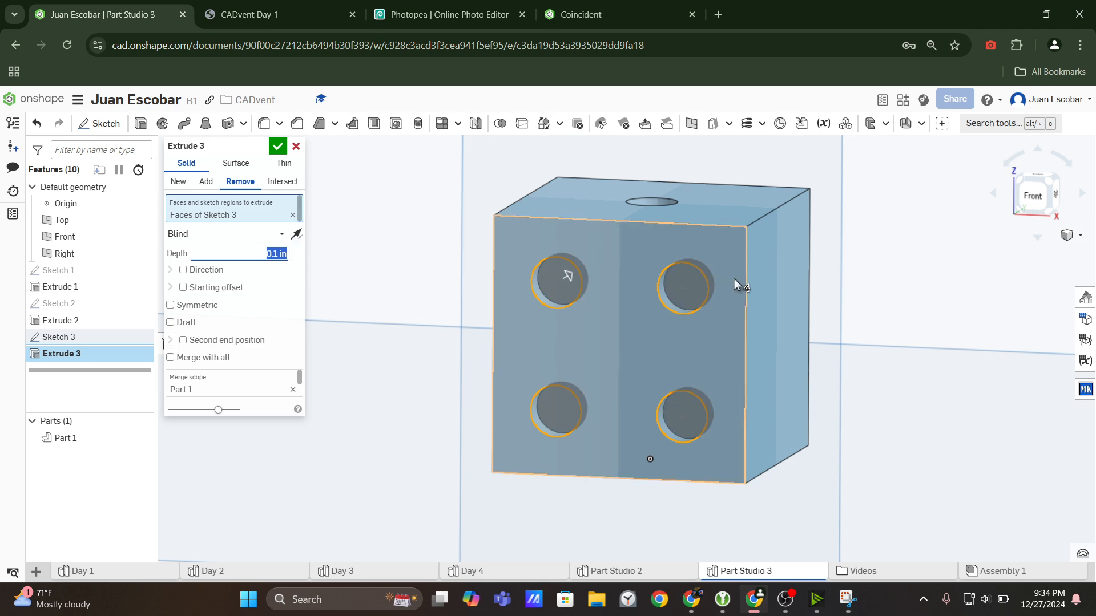
right_click_drag(734, 279, 428, 155)
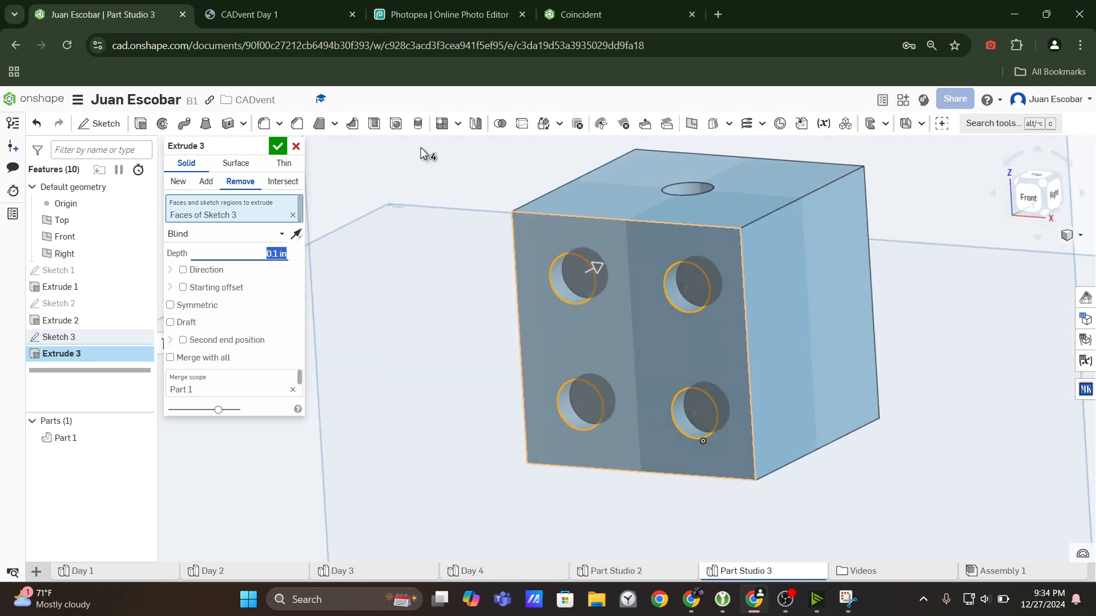
left_click(272, 150)
Compare the model with the drawing's isometric and two-dot views and the color-marked Photopea image to work out the right face's hole orientation.
scroll(716, 285, "down", 3)
right_click_drag(715, 285, 696, 296)
scroll(731, 284, "down", 3)
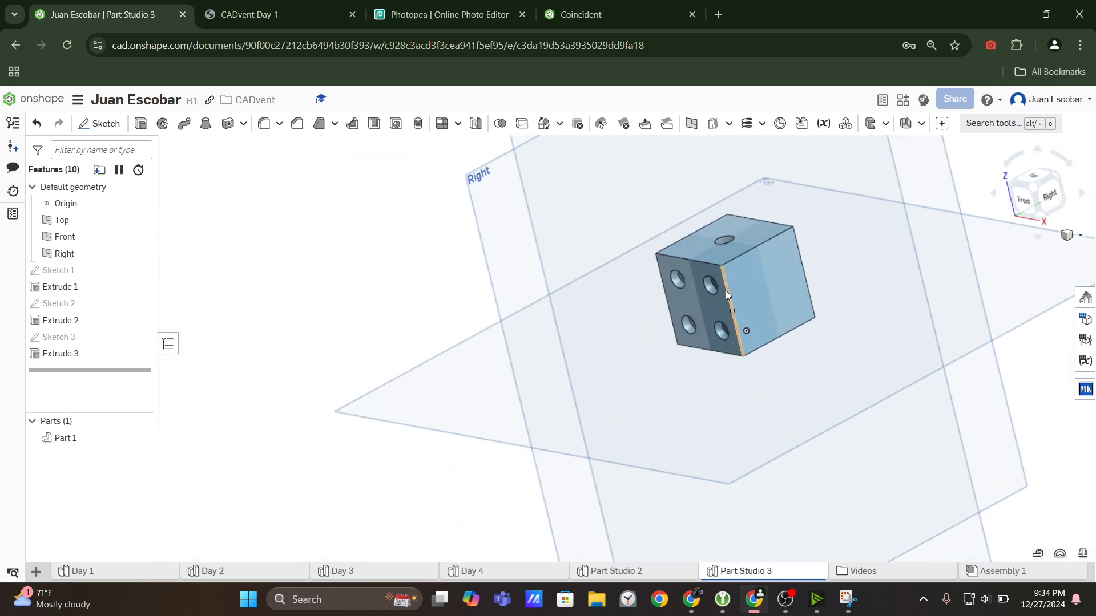
middle_click_drag(726, 291, 706, 383)
left_click(1037, 190)
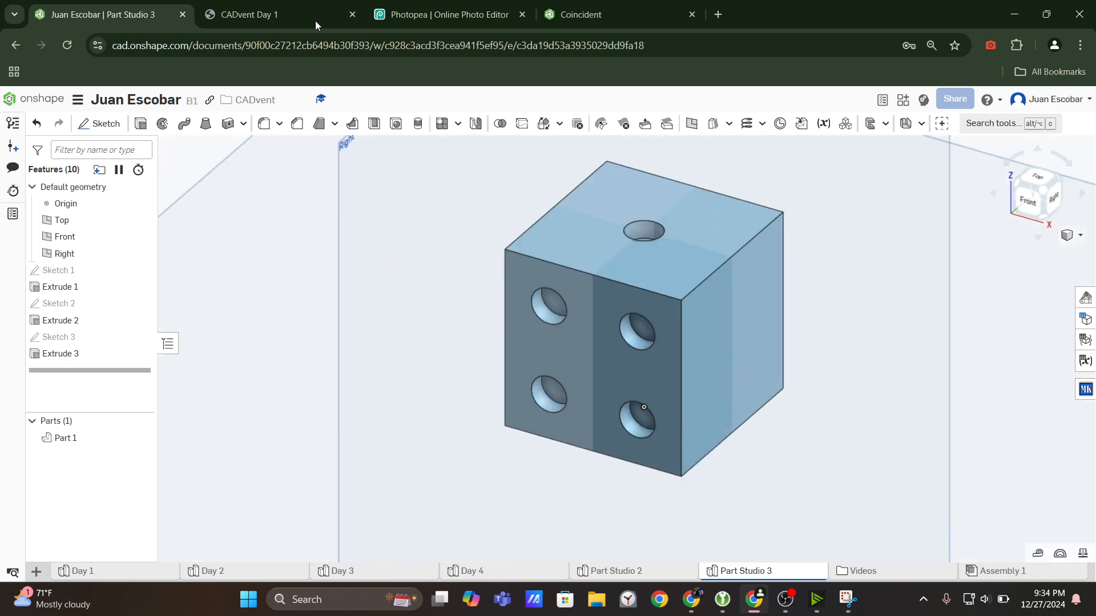
left_click(315, 20)
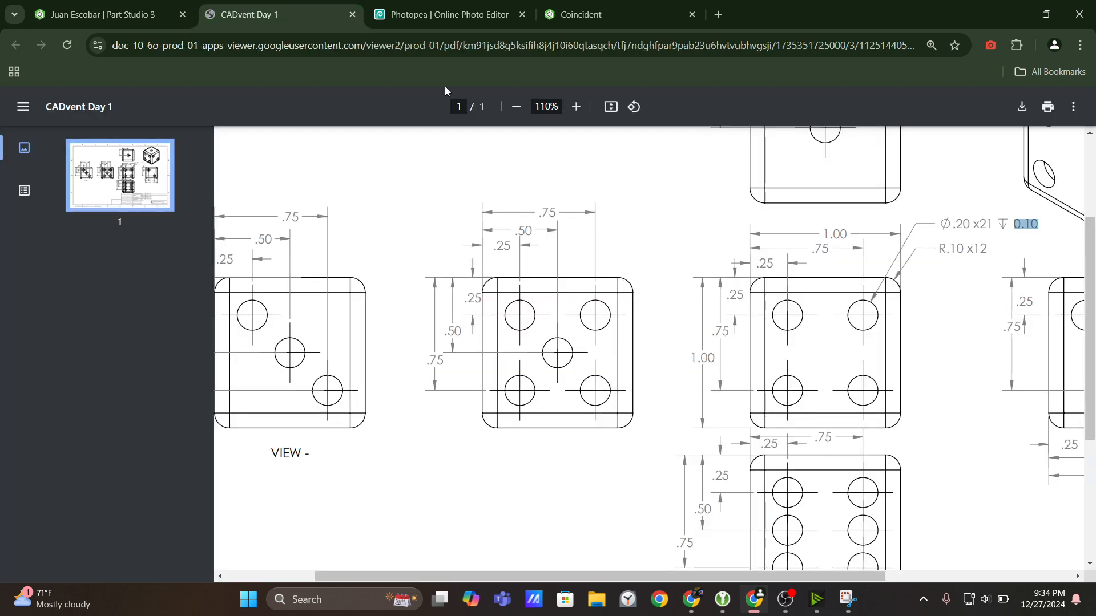
scroll(844, 394, "up", 3)
scroll(844, 394, "right", 4)
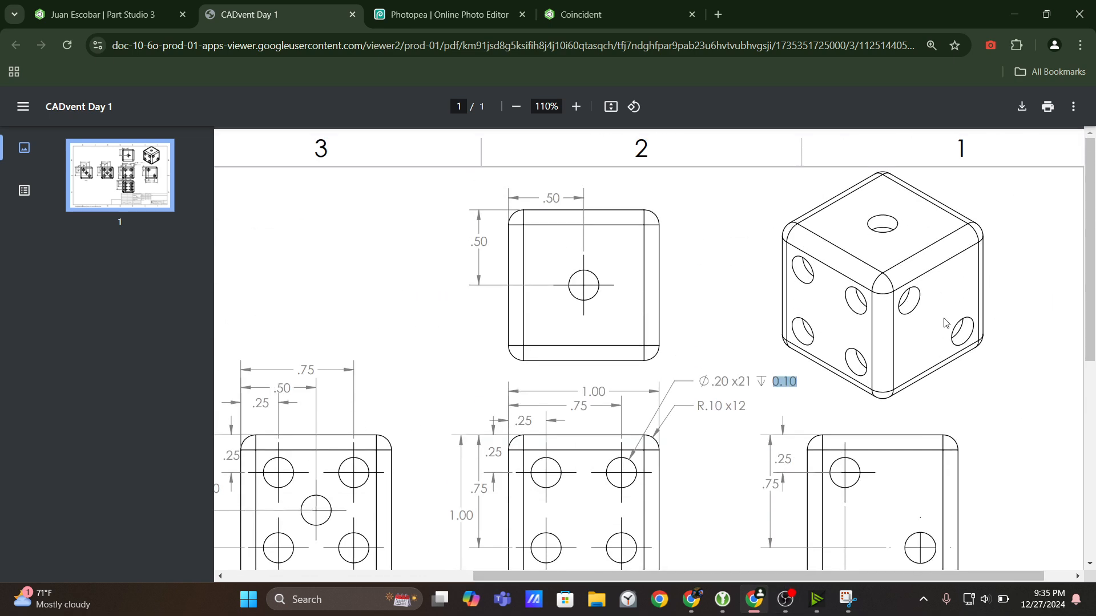
scroll(930, 319, "down", 2)
scroll(923, 313, "up", 1)
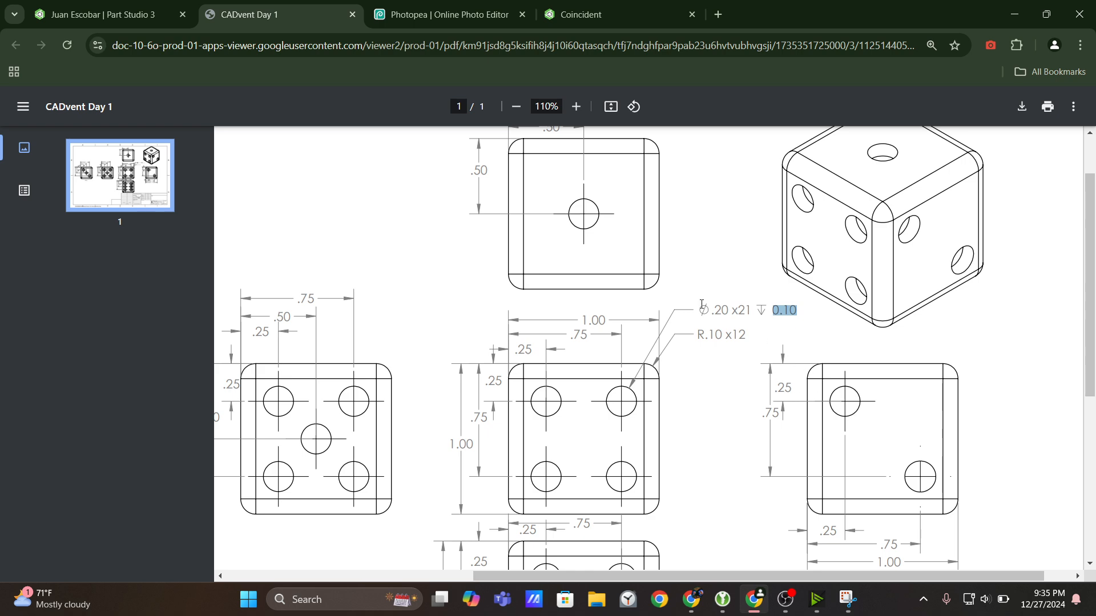
left_click(103, 15)
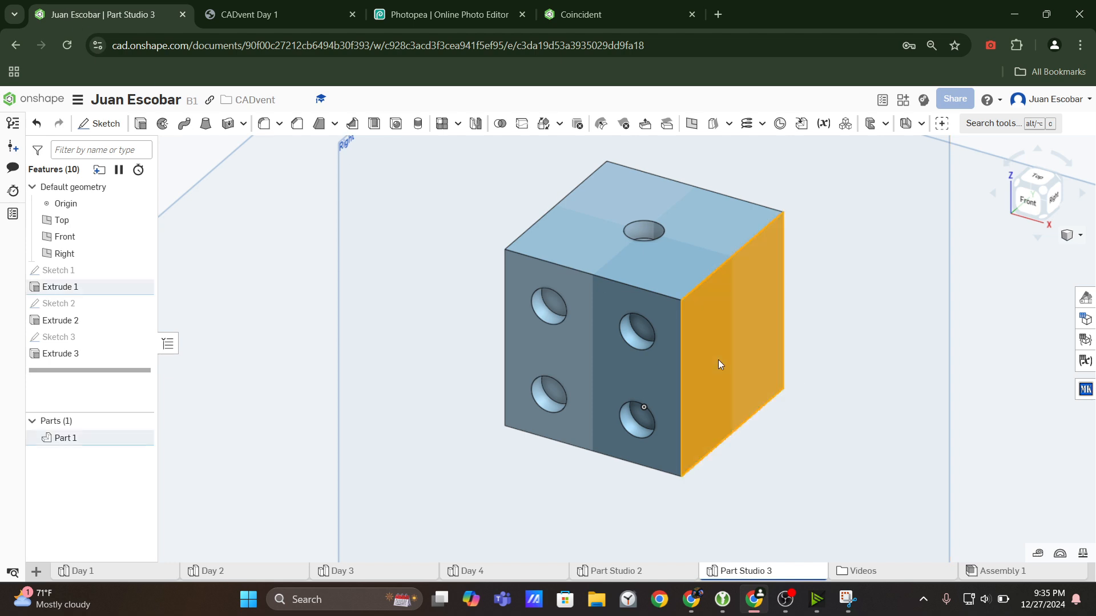
left_click(445, 14)
left_click(582, 14)
left_click(280, 14)
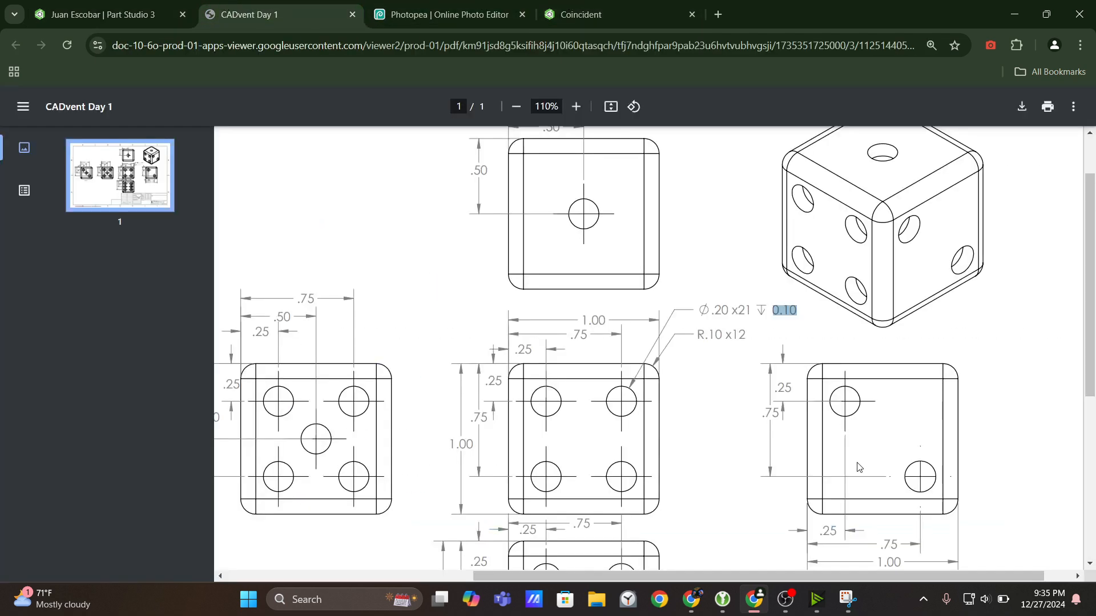
scroll(570, 457, "down", 5)
scroll(630, 359, "up", 5)
left_click(97, 15)
left_click(429, 6)
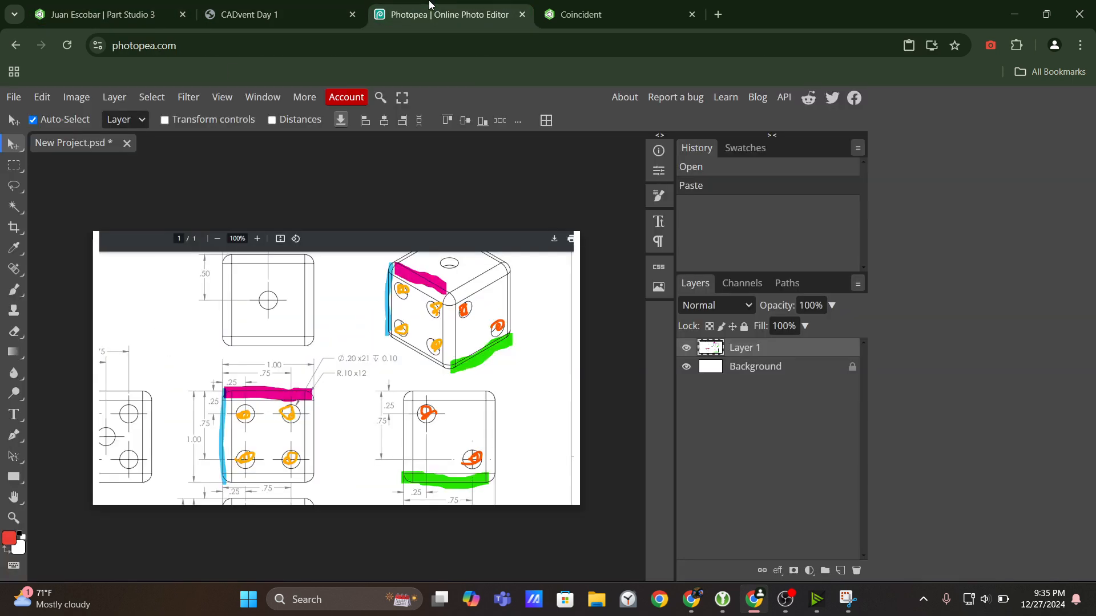
left_click(274, 14)
left_click(172, 13)
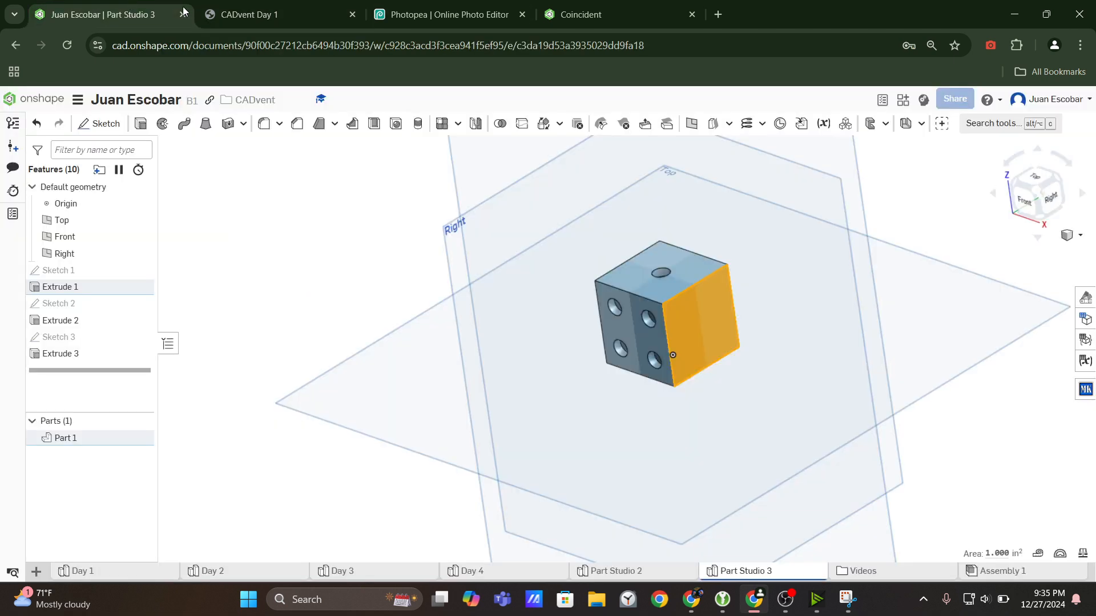
Start a sketch on the cube's right face, view it face-on, and consult the drawing's two-dot view.
left_click(100, 123)
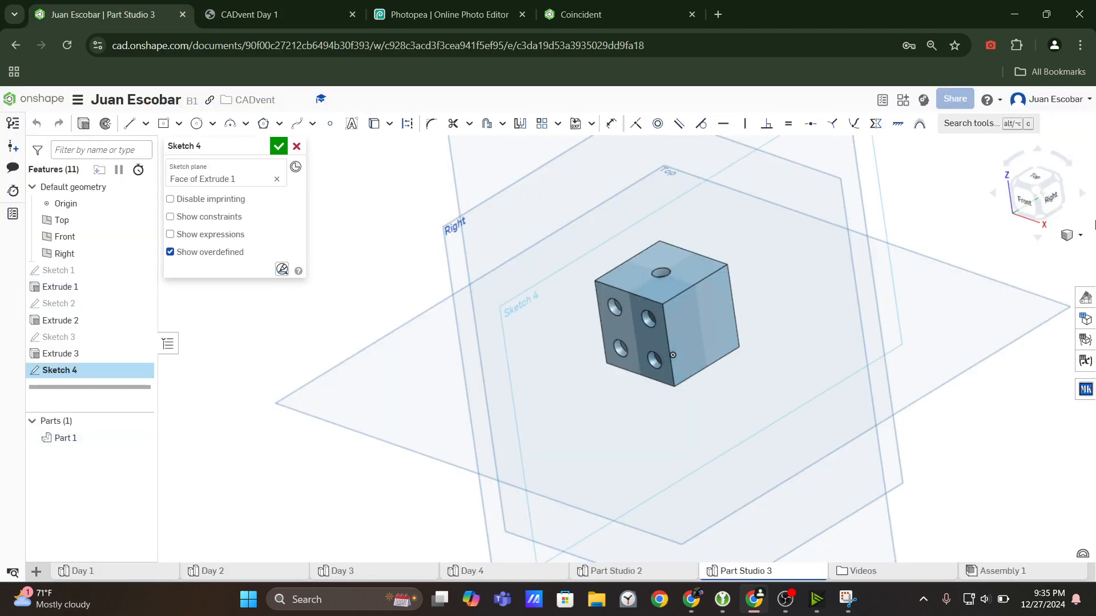
left_click(1052, 200)
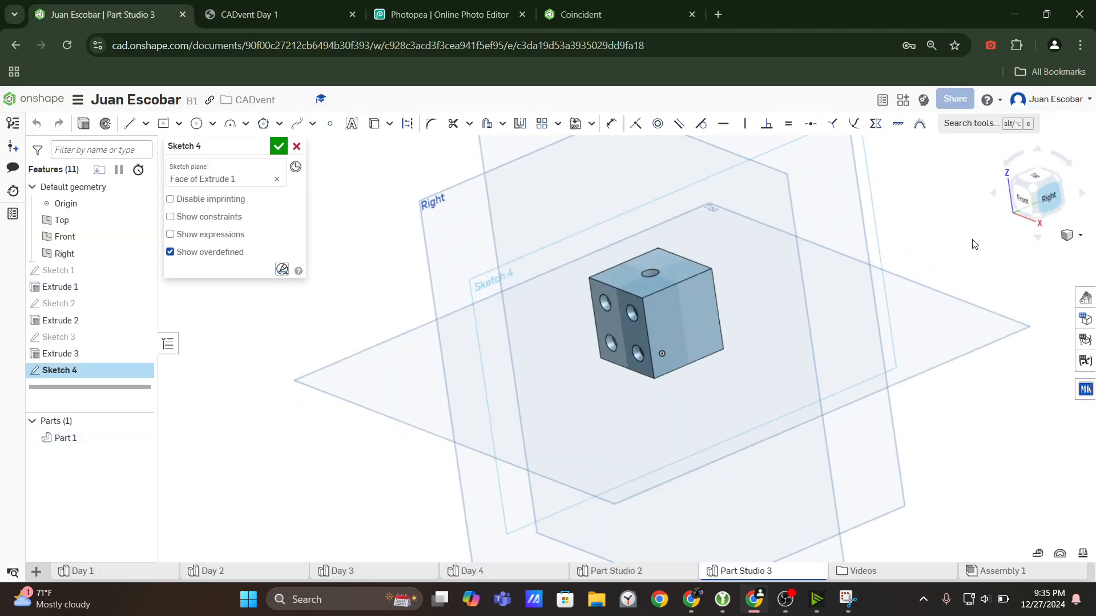
scroll(588, 312, "up", 5)
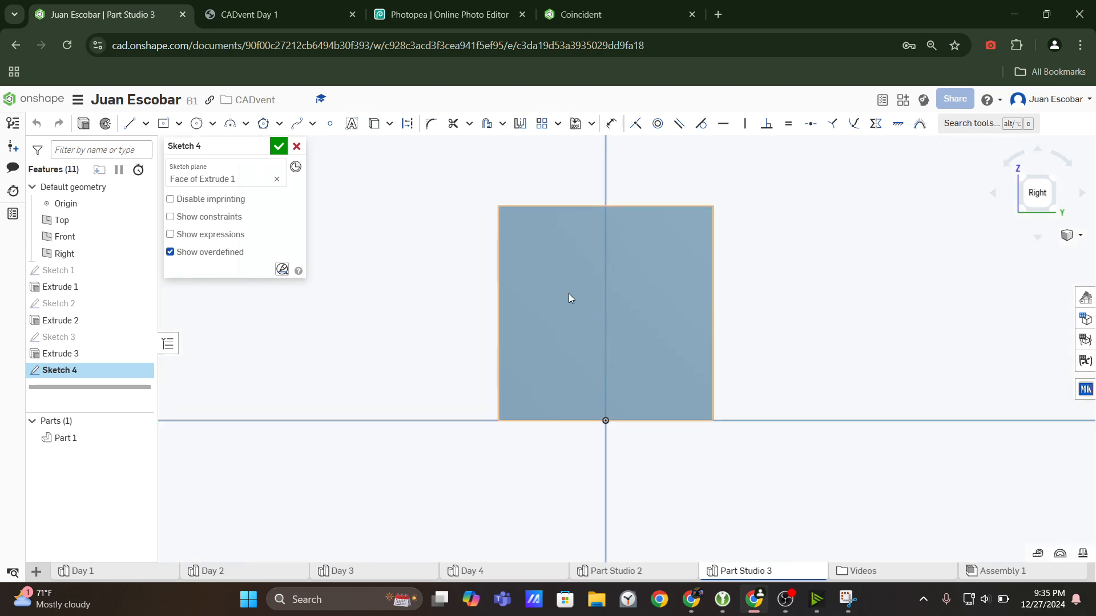
key("ctrl+Tab")
scroll(712, 244, "up", 2, "ctrl")
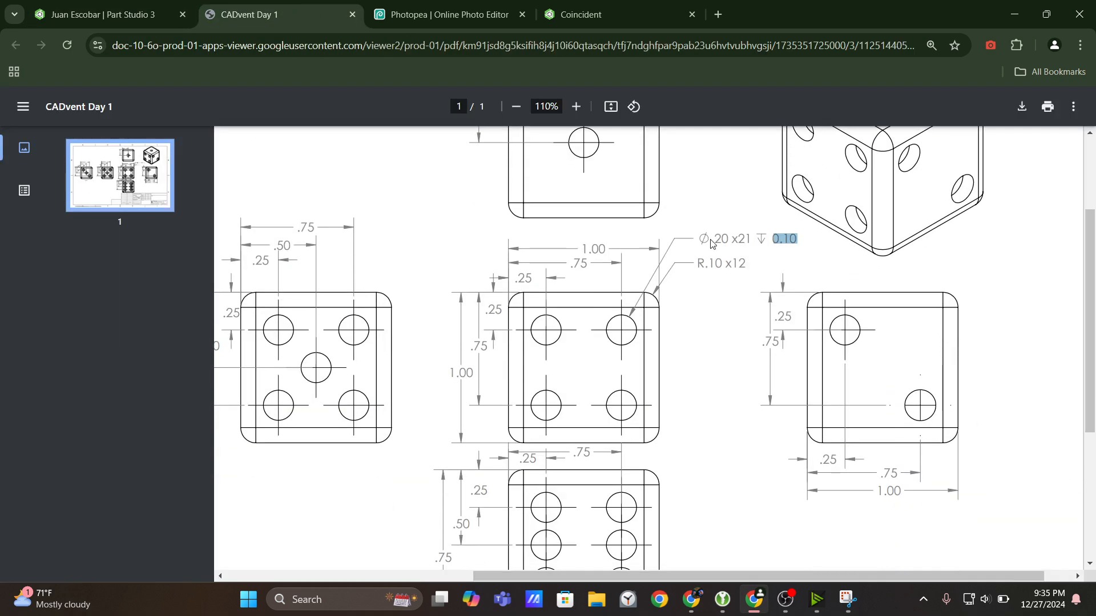
left_click(109, 14)
Sketch a circle about 0.18 in in diameter near the face's upper-left corner and a larger one near the lower-right corner.
left_click(196, 124)
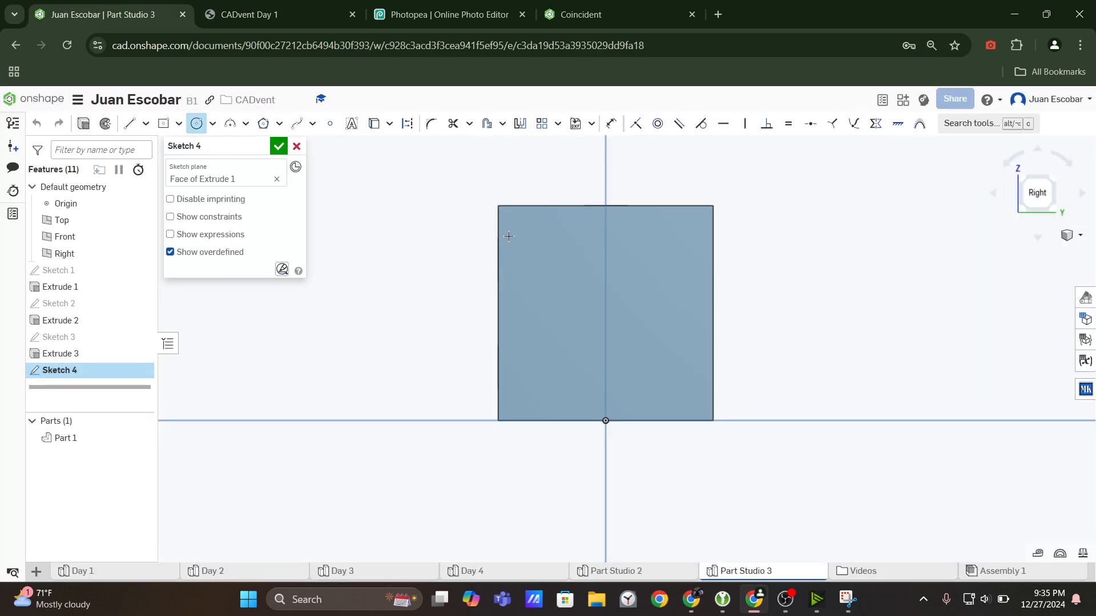
left_click(540, 264)
left_click(559, 268)
left_click(642, 389)
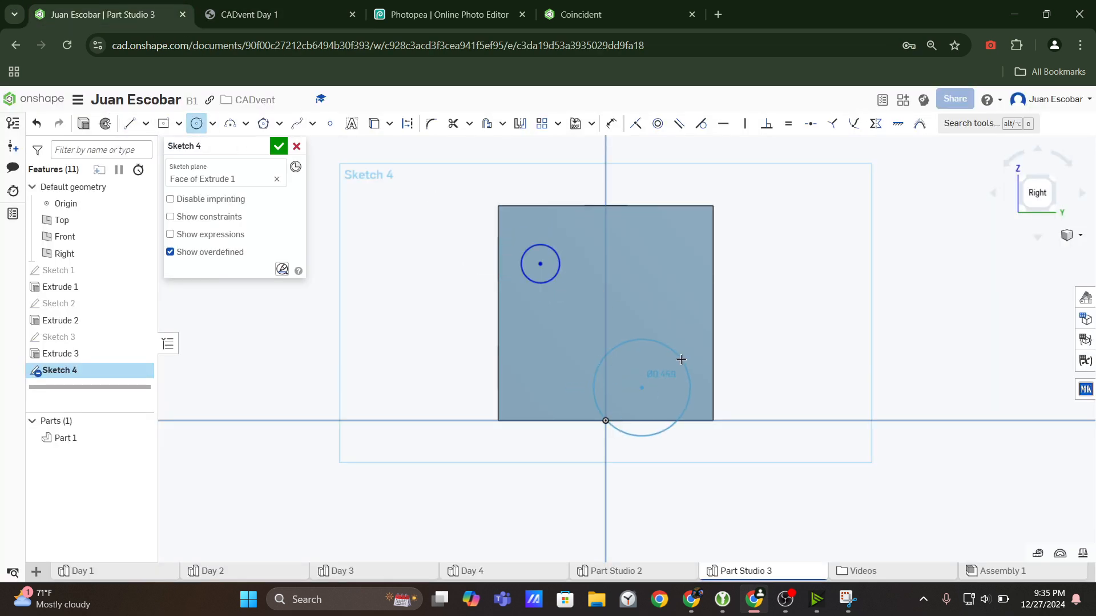
left_click(673, 365)
key("Escape")
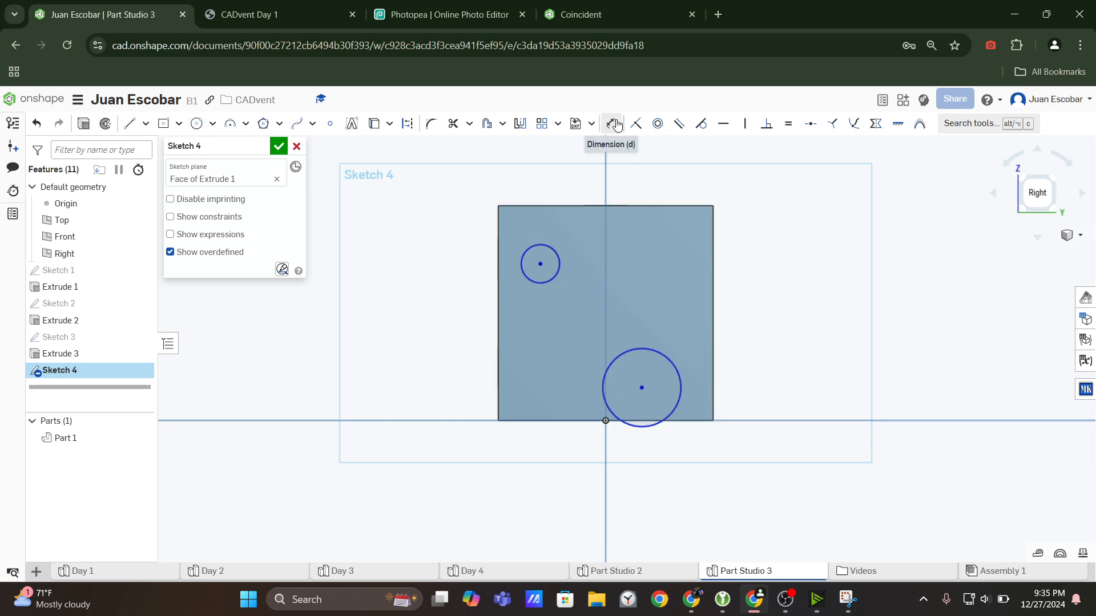
Dimension the upper-left circle's diameter as 0.2 in.
left_click(611, 124)
left_click(553, 250)
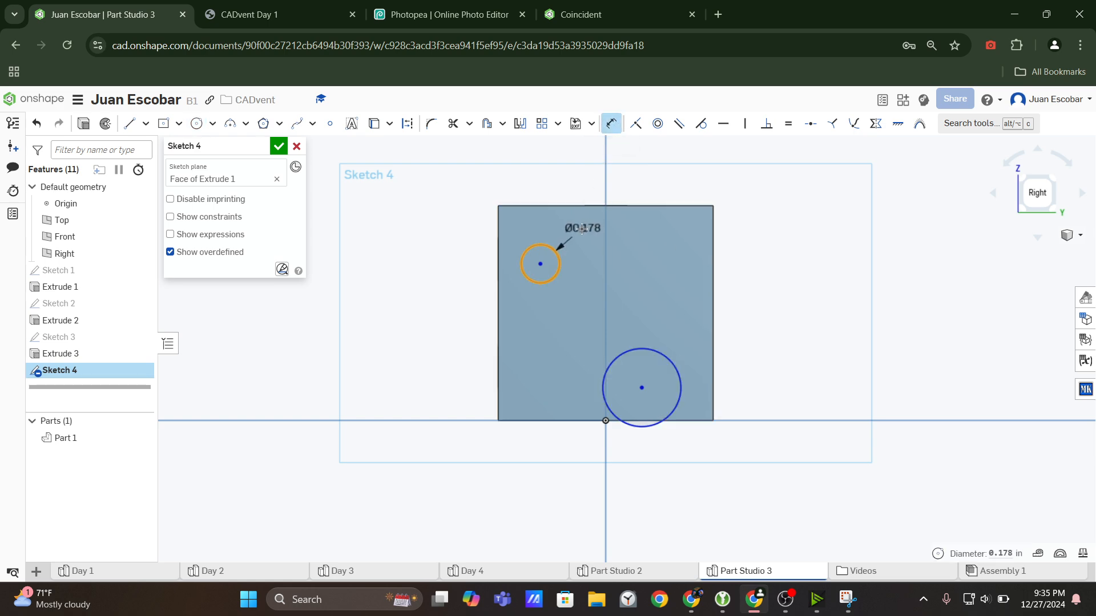
left_click(581, 229)
type("0.2")
key("Return")
key("Escape")
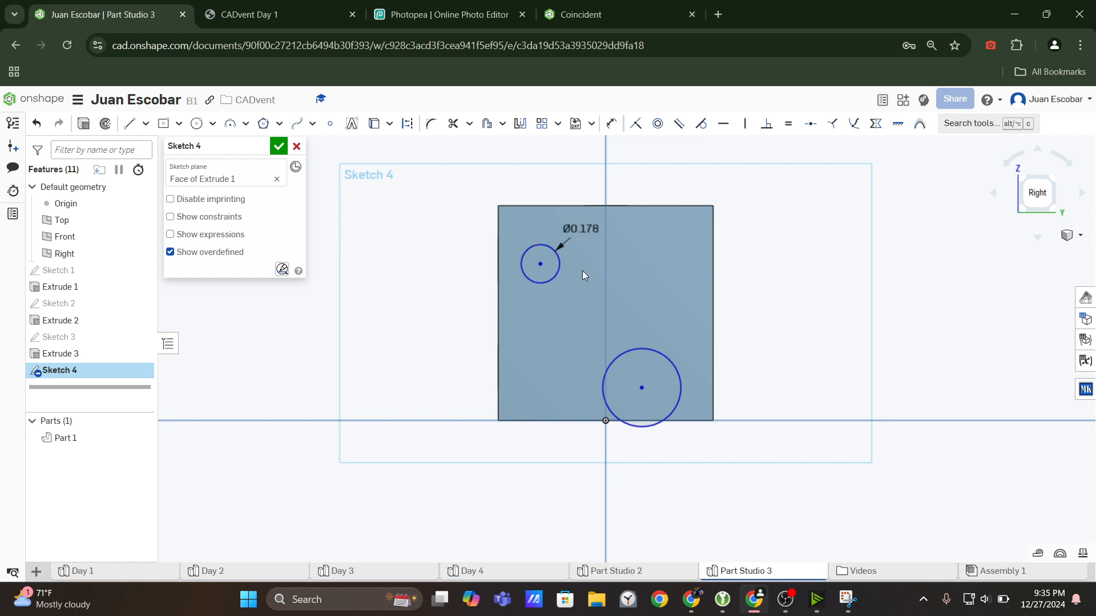
Make the lower-right circle equal in size to the dimensioned upper-left circle.
left_click(549, 270)
left_click(652, 350)
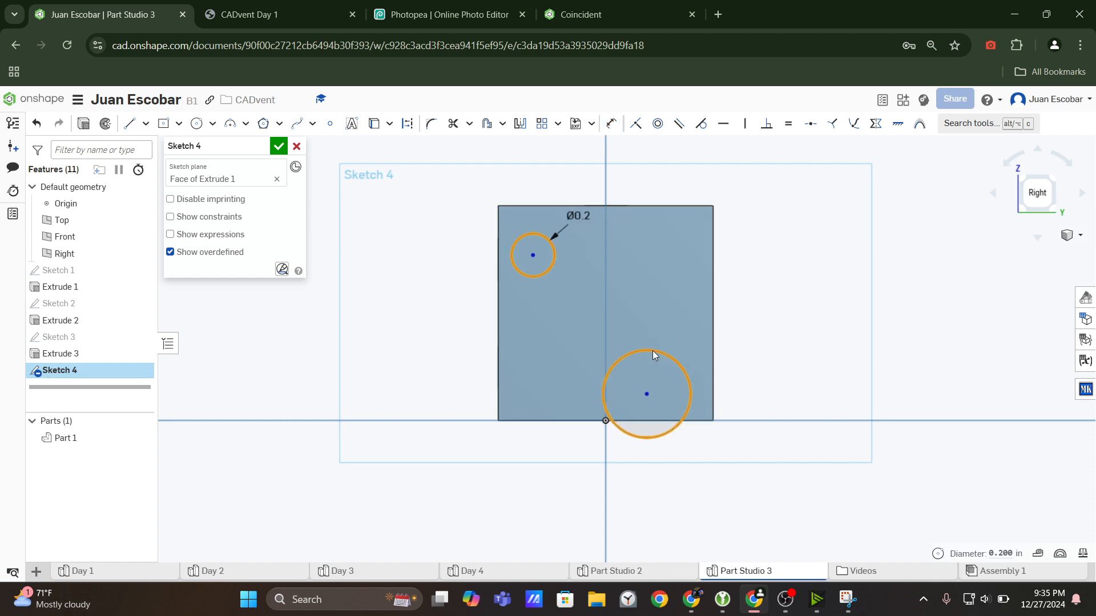
left_click(790, 126)
key("f")
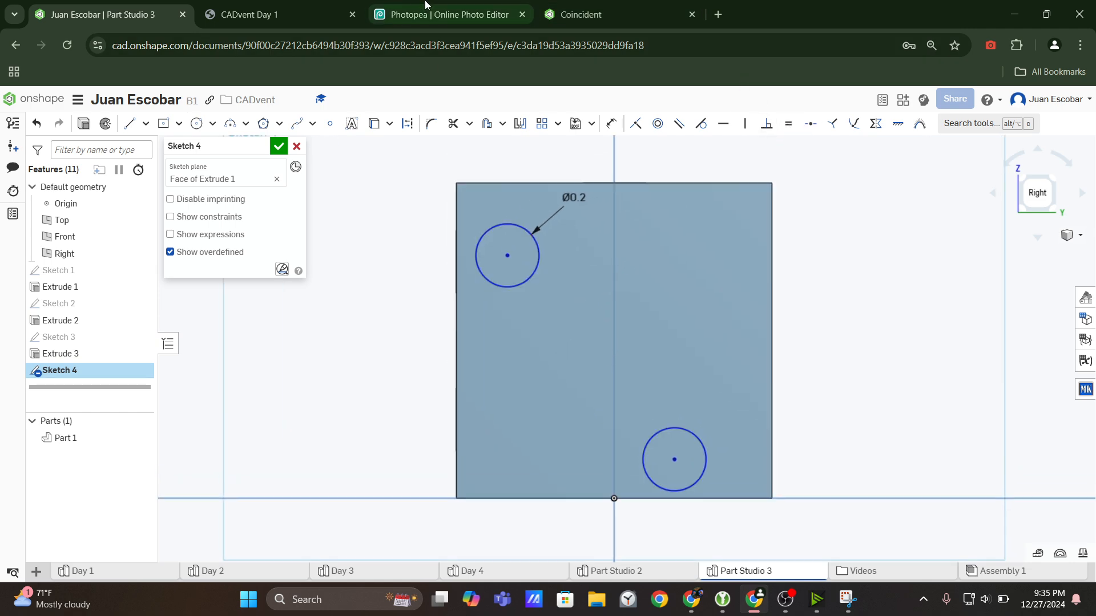
Following the drawing's two-dot view, dimension the upper-left circle's center 0.25 in from the face's left edge.
left_click(307, 5)
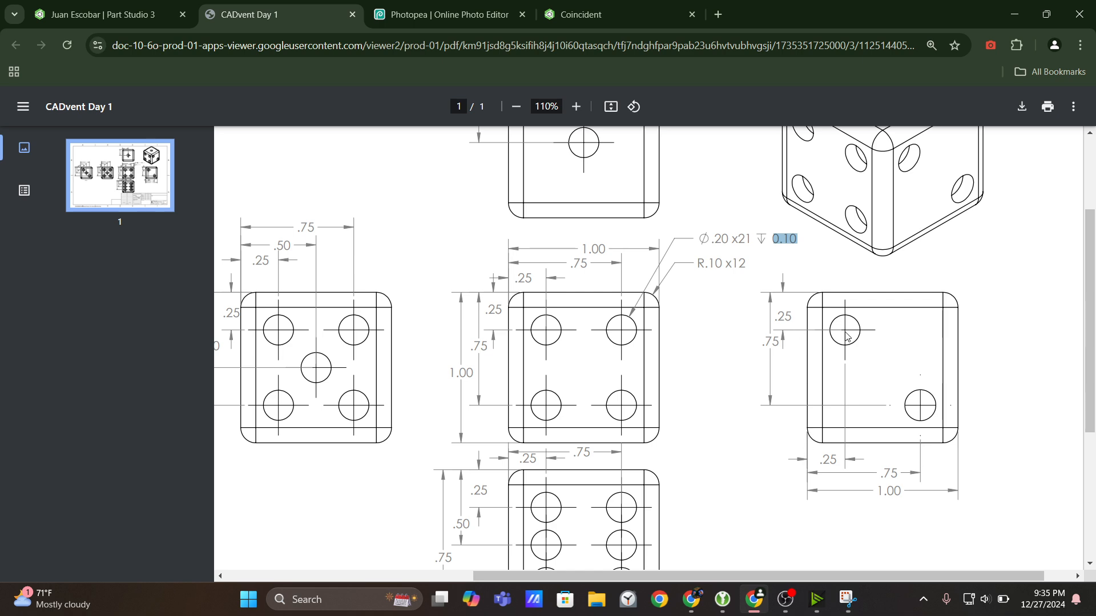
left_click(103, 15)
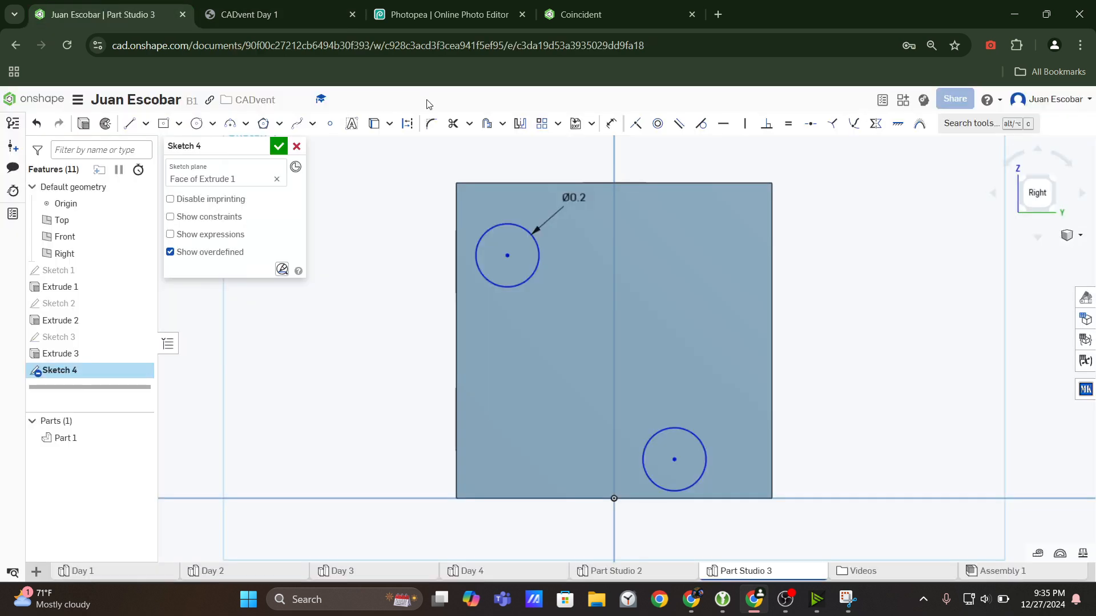
left_click(505, 256)
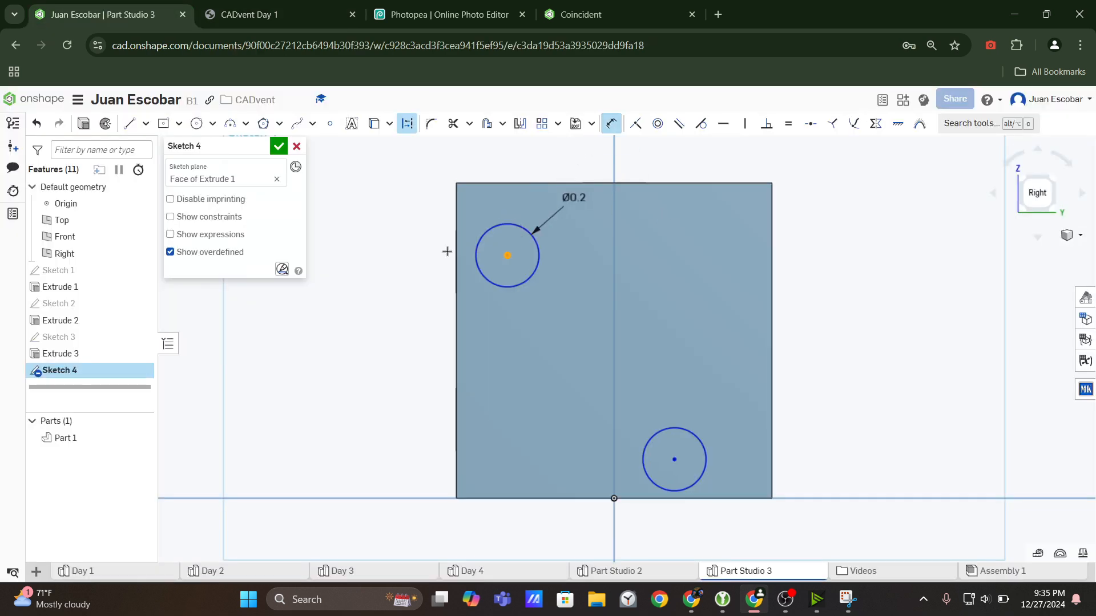
left_click(456, 251)
left_click(417, 246)
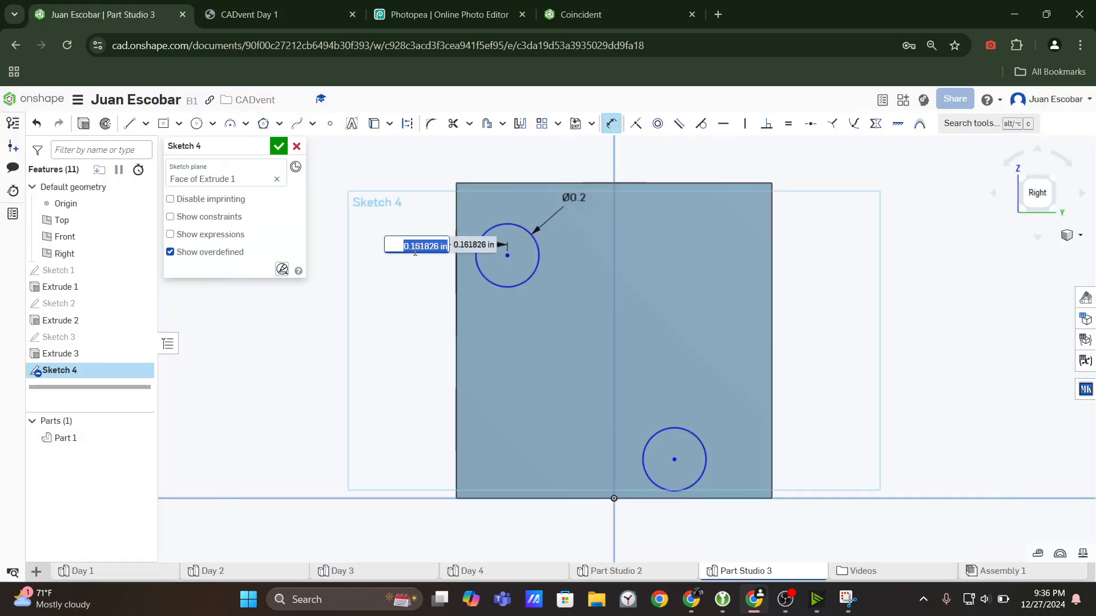
type("0.25")
key("Return")
Check the drawing and dimension the lower-right circle's center 0.75 in from the face's left edge.
key("ctrl+Tab")
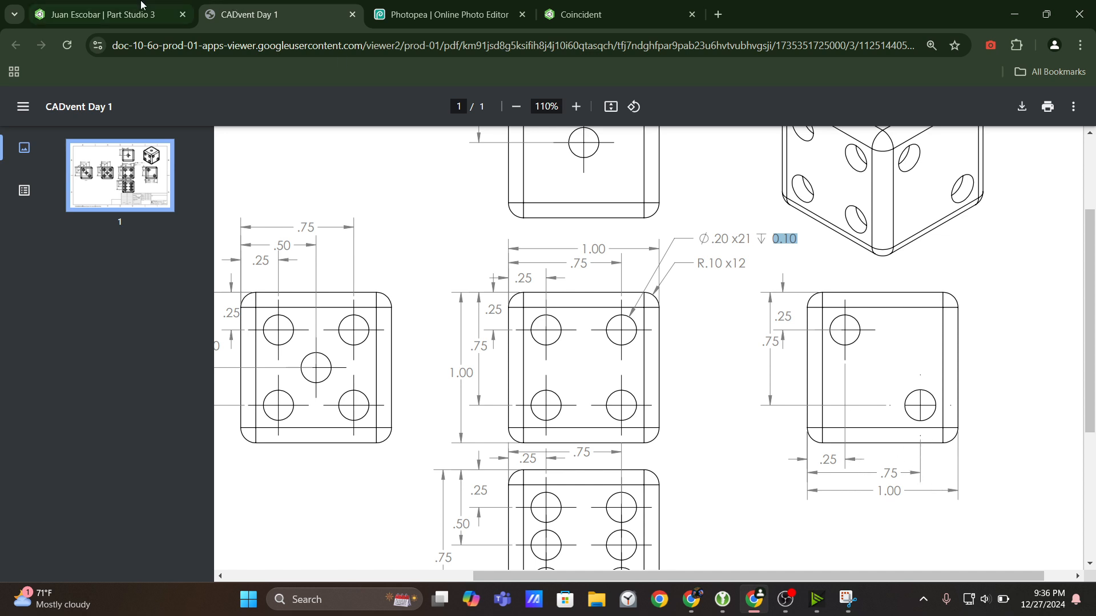
left_click(103, 14)
left_click(673, 459)
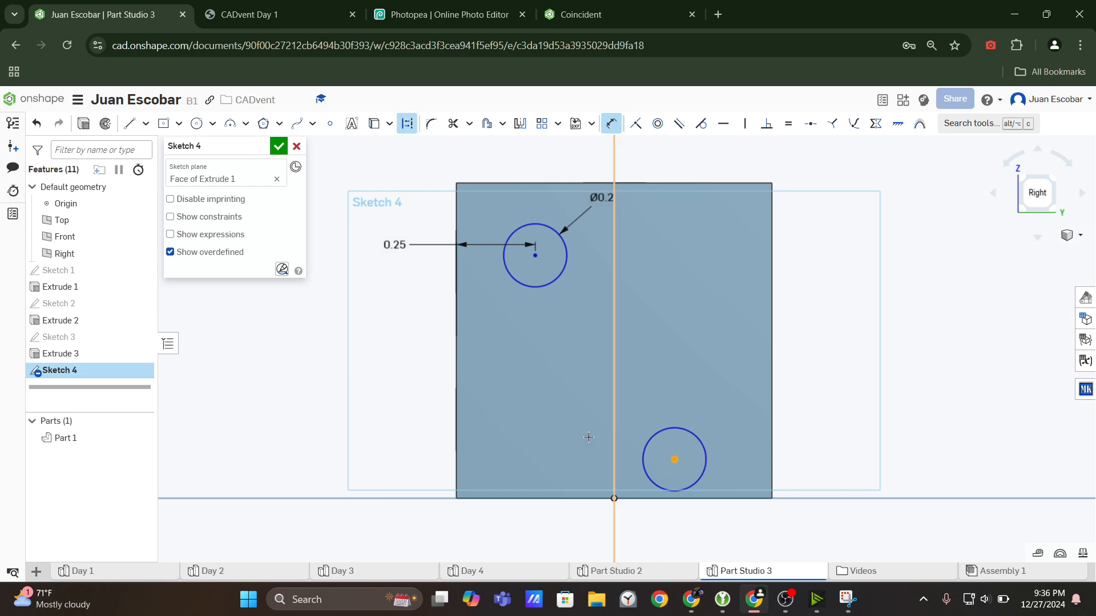
left_click(456, 439)
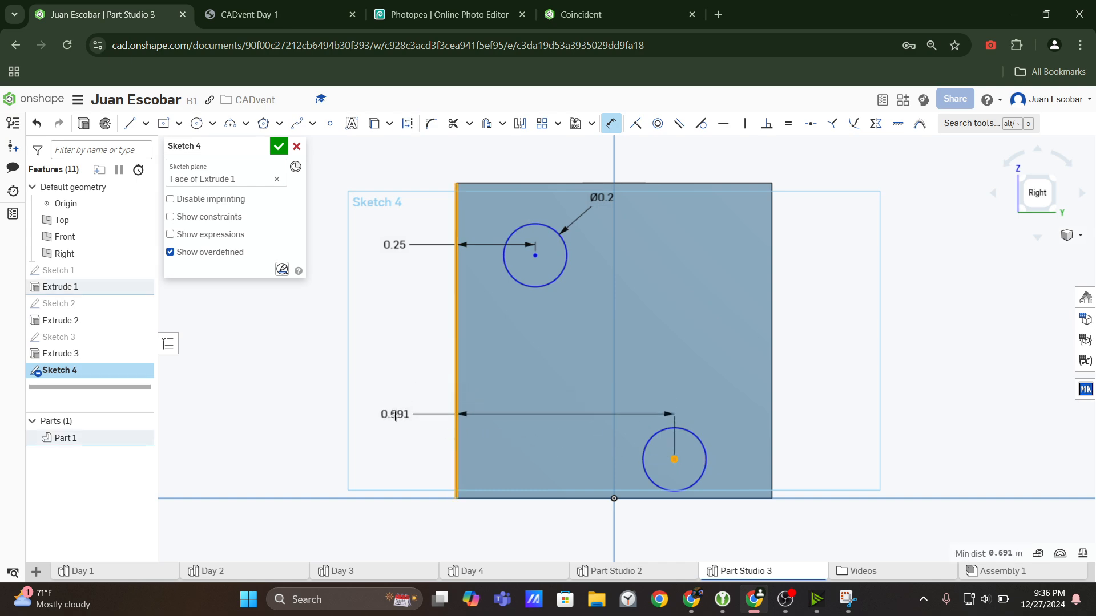
left_click(392, 416)
type("0.2")
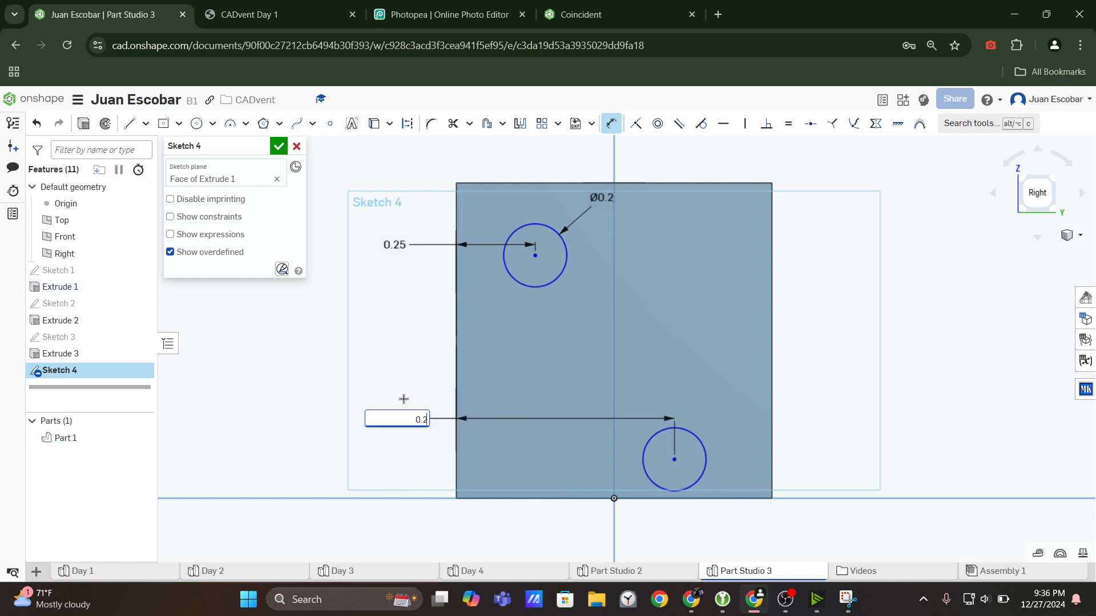
type(".75")
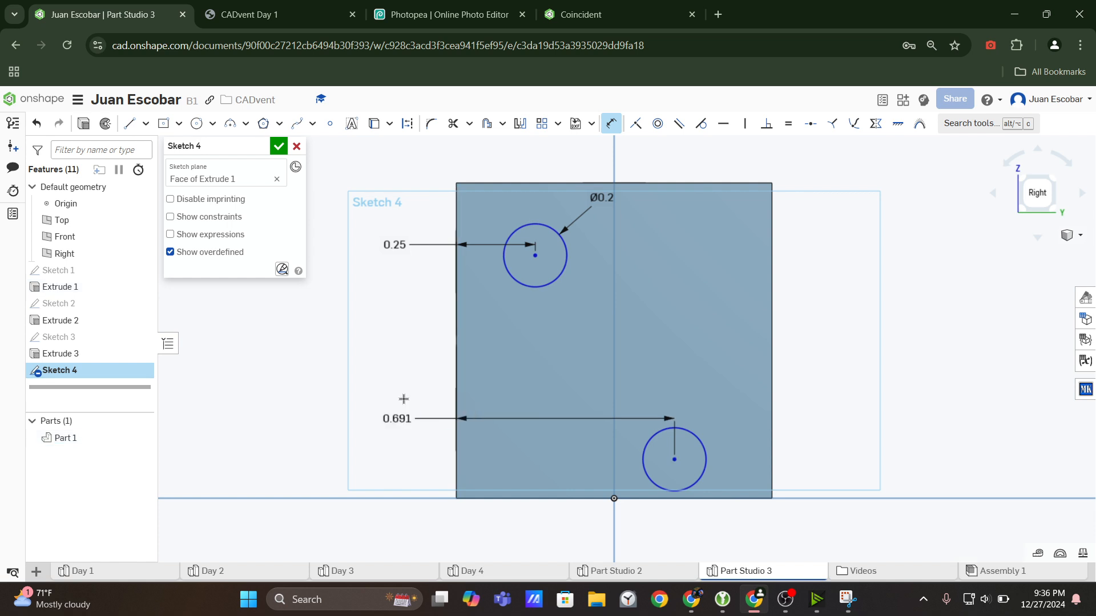
key("Return")
key("Escape")
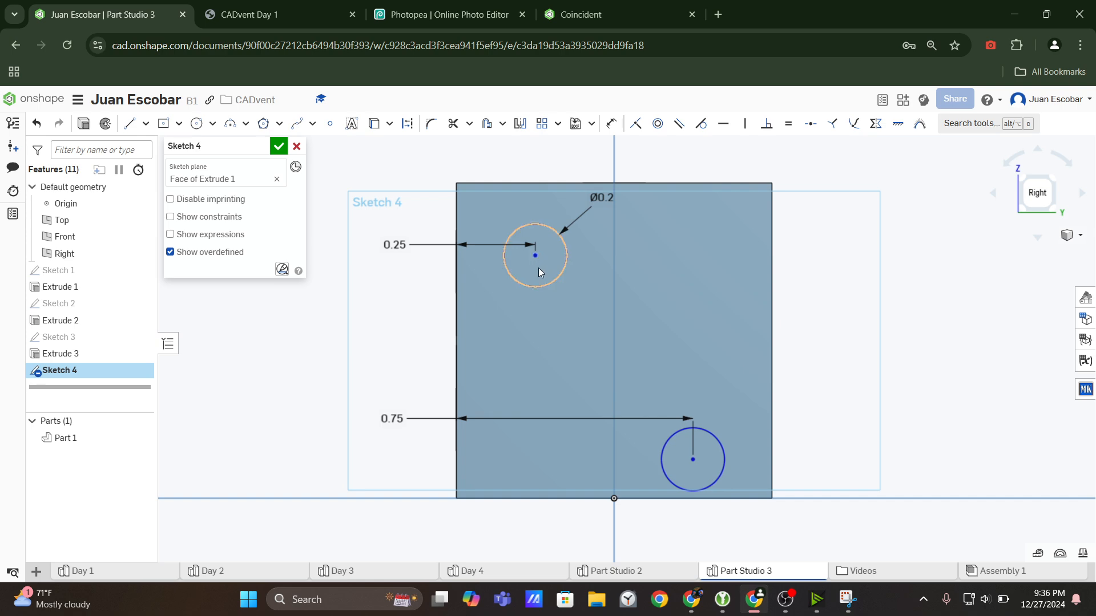
Check the drawing's vertical spacing and dimension the upper-left circle's center 0.25 in below the face's top edge.
mouse_move(535, 256)
left_mouse_down()
mouse_move(539, 337)
mouse_move(553, 271)
mouse_move(524, 274)
mouse_move(540, 313)
mouse_move(541, 257)
left_mouse_up()
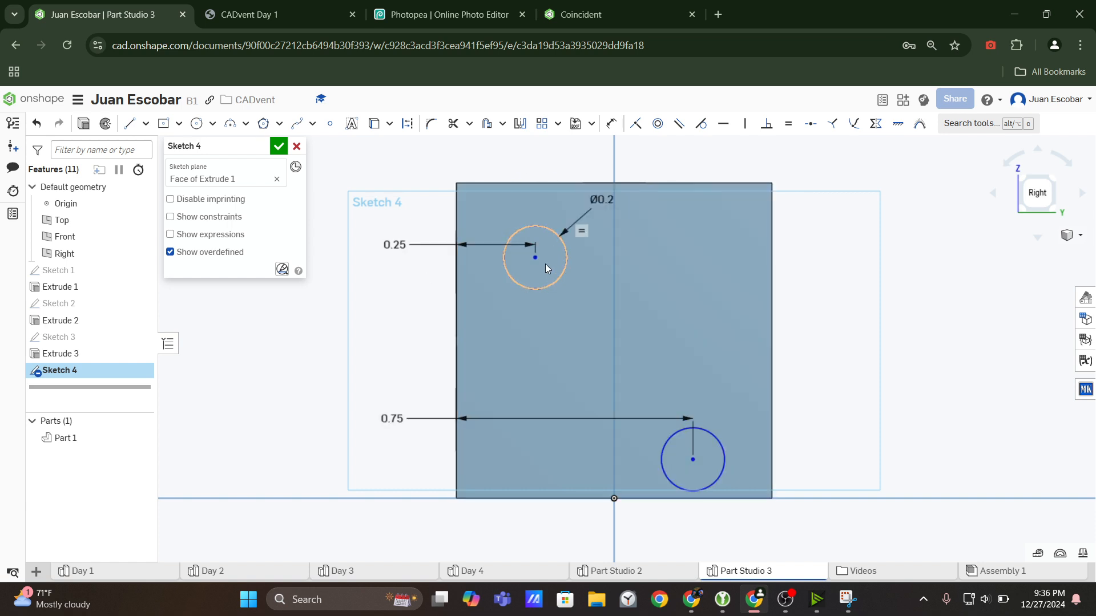
left_click(308, 12)
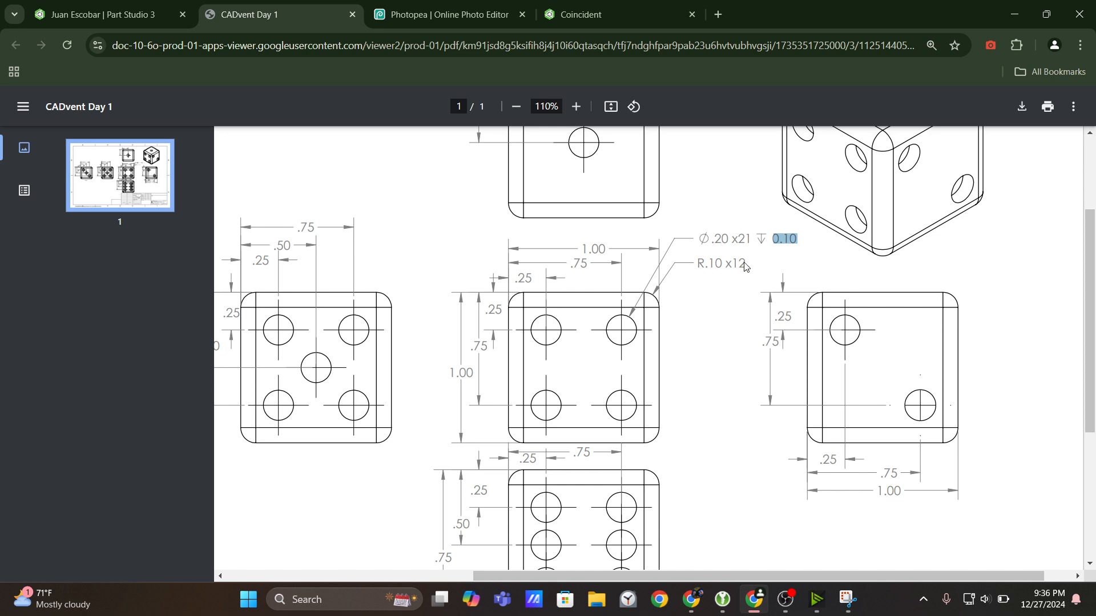
key("ctrl+shift+Tab")
left_click(611, 123)
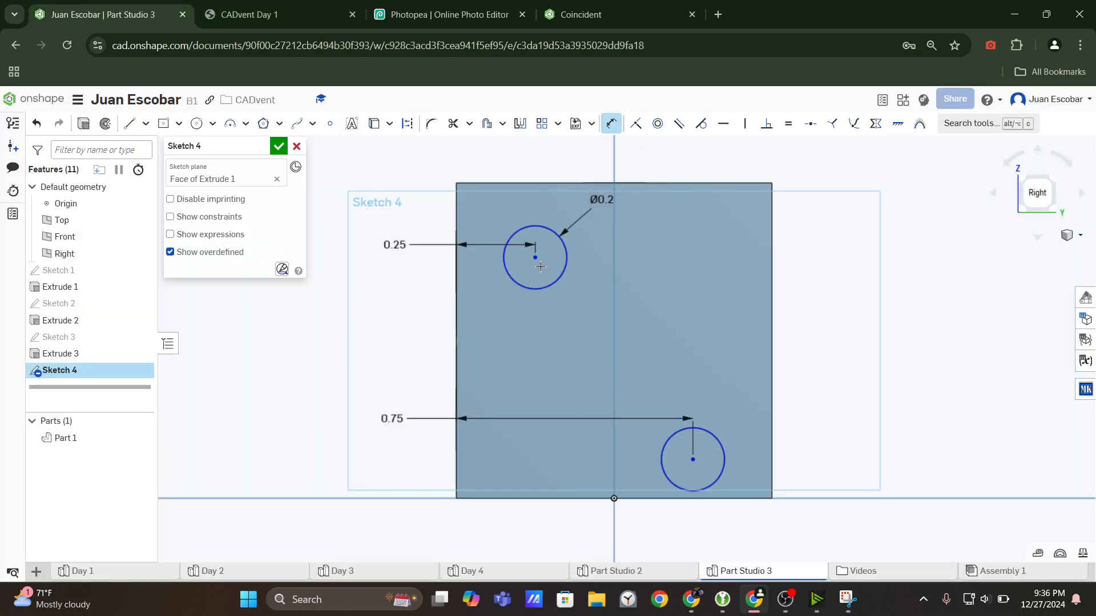
left_click(534, 258)
left_click(553, 183)
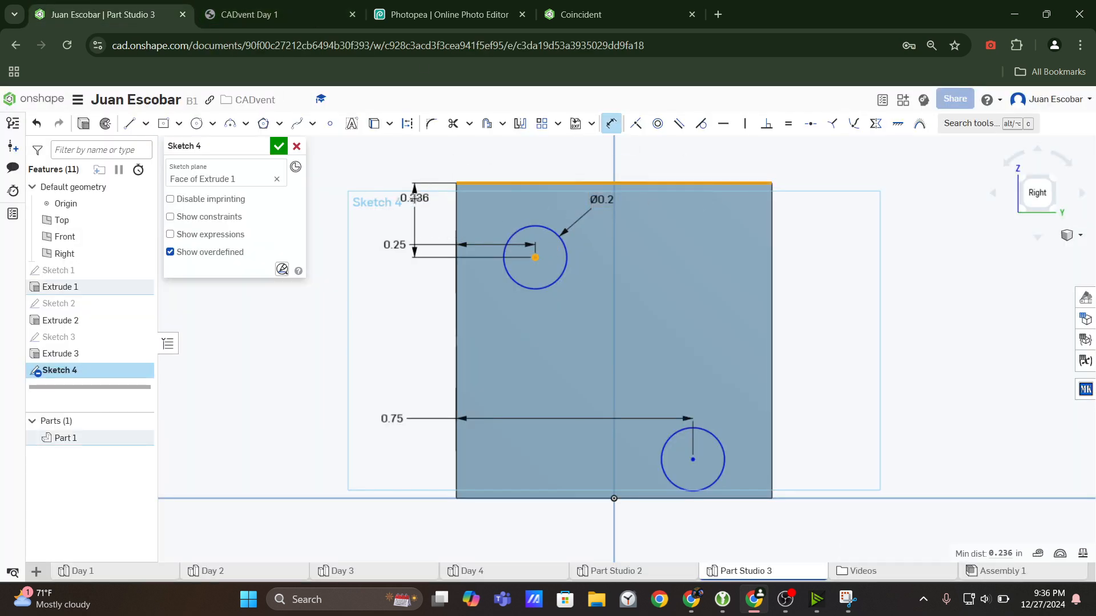
left_click(416, 201)
type("0.2")
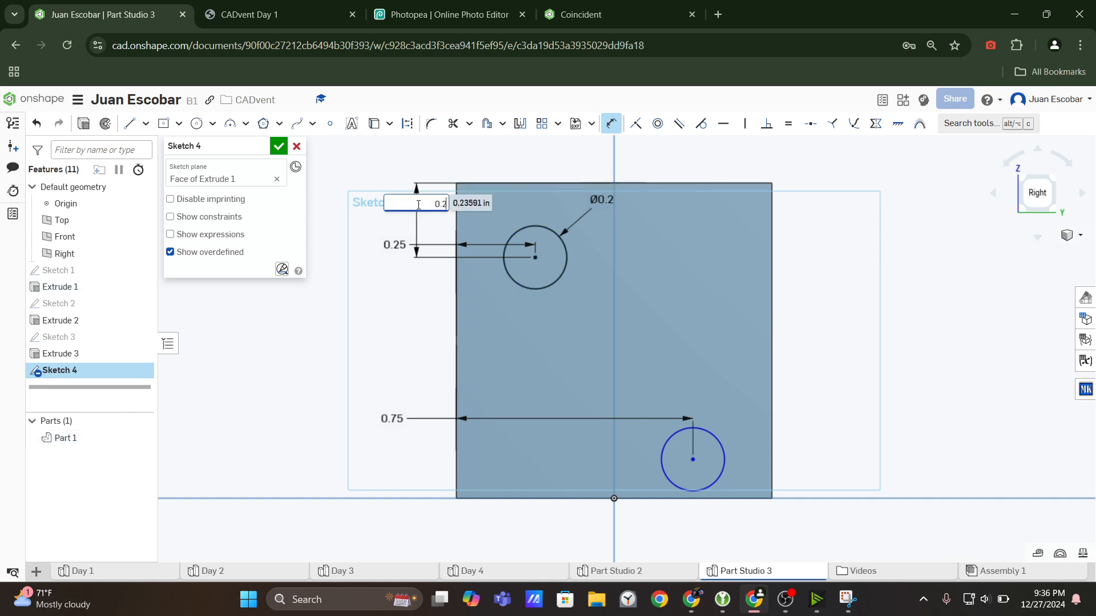
type("5")
key("Return")
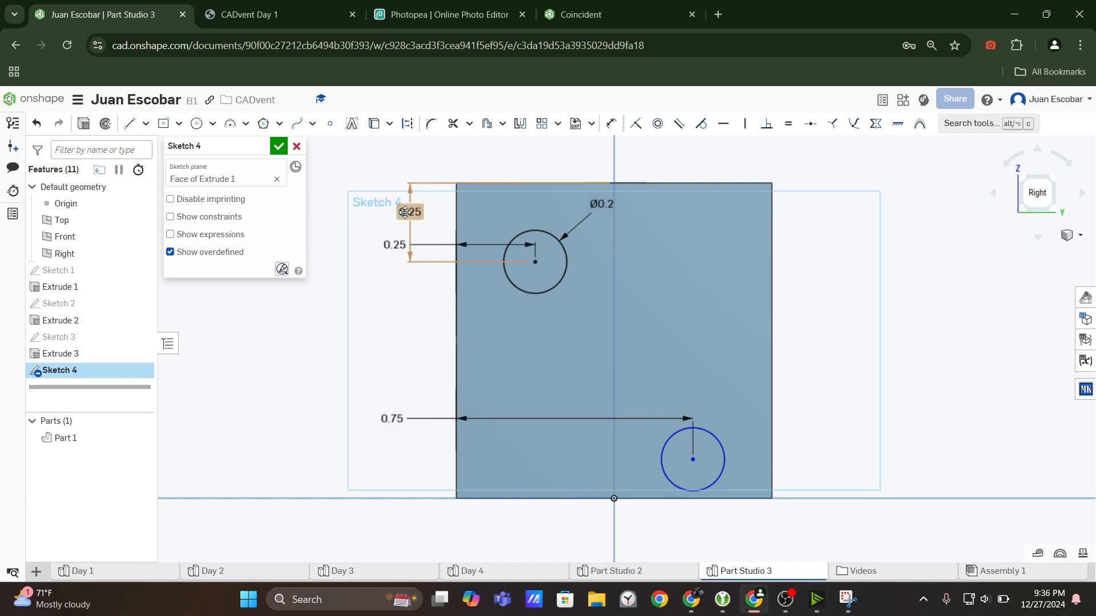
Rearrange the upper-left circle's two 0.25 in dimensions so they sit clear of each other outside the face.
left_click_drag(405, 212, 455, 152)
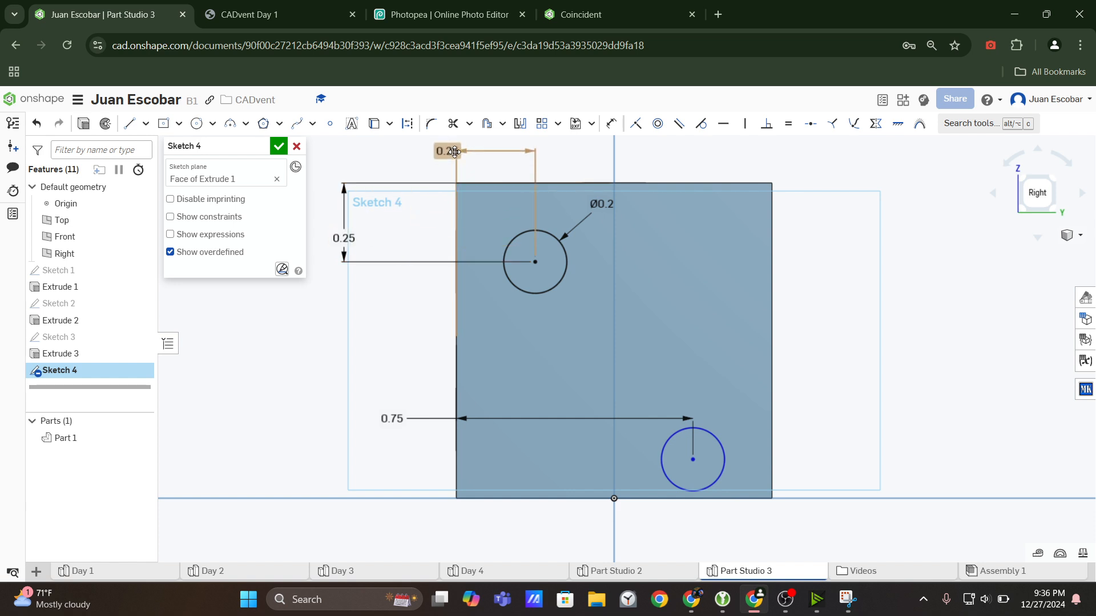
left_click_drag(359, 237, 409, 250)
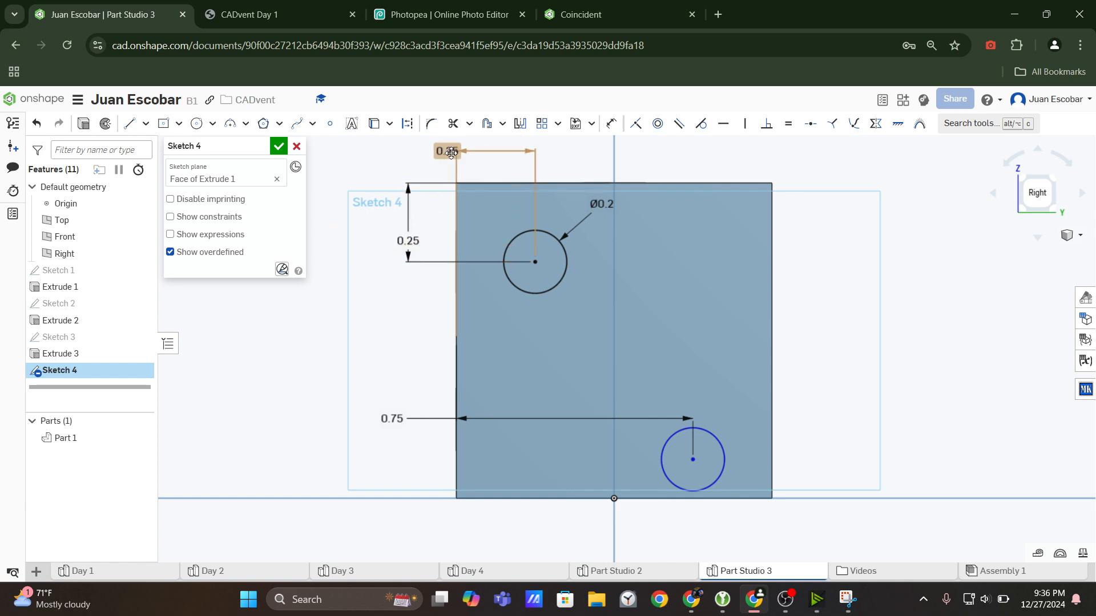
left_click_drag(451, 152, 495, 164)
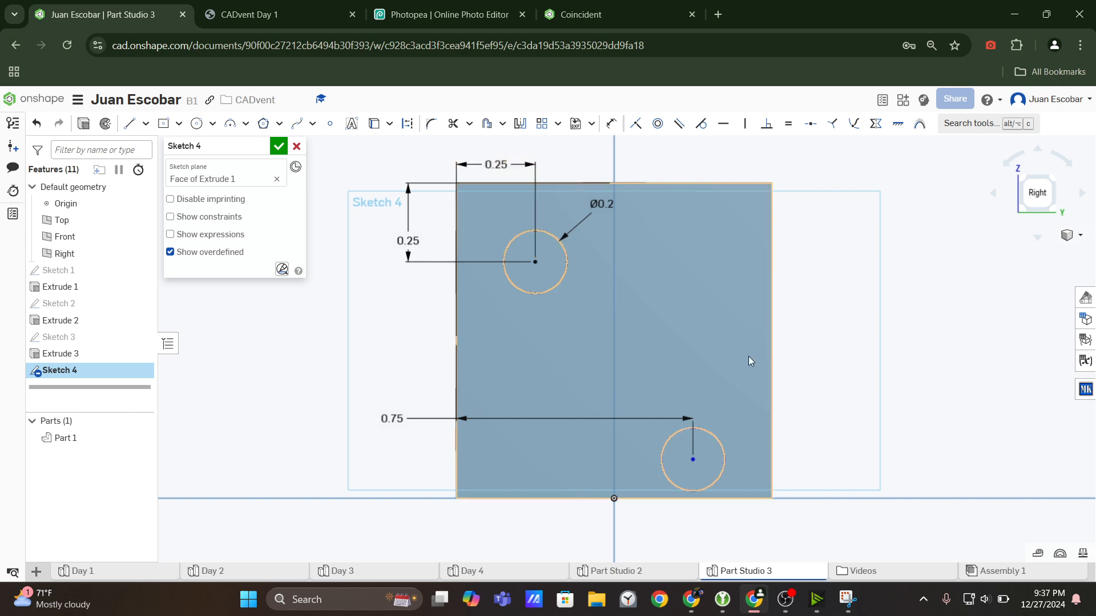
Consult the drawing's two-dot view and move the lower-right circle up to about 0.75 in below the face's top edge.
left_click(279, 14)
left_click(108, 14)
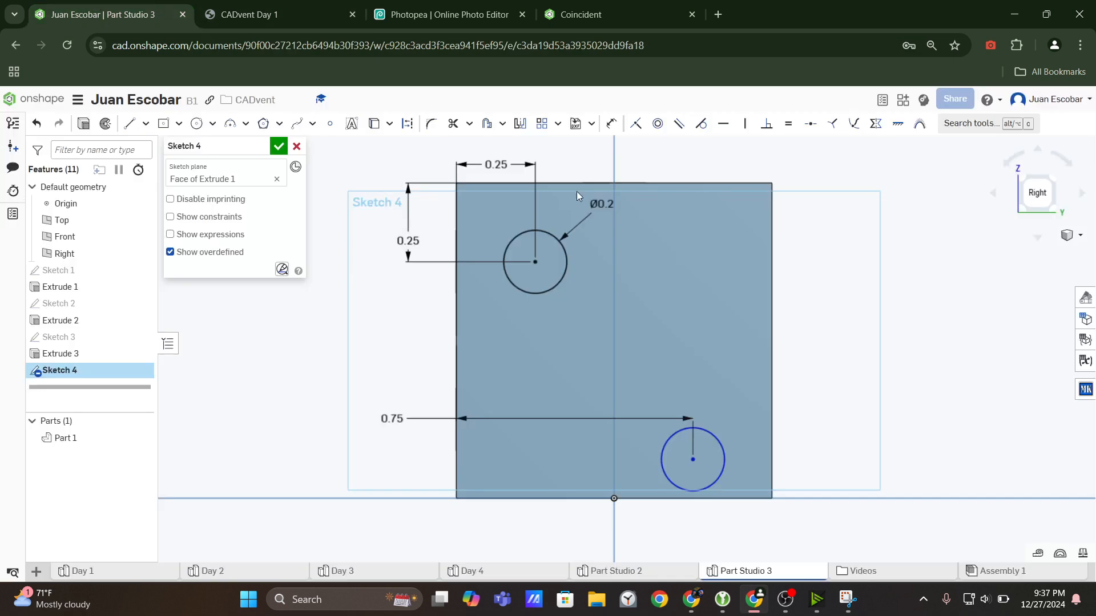
left_click(269, 15)
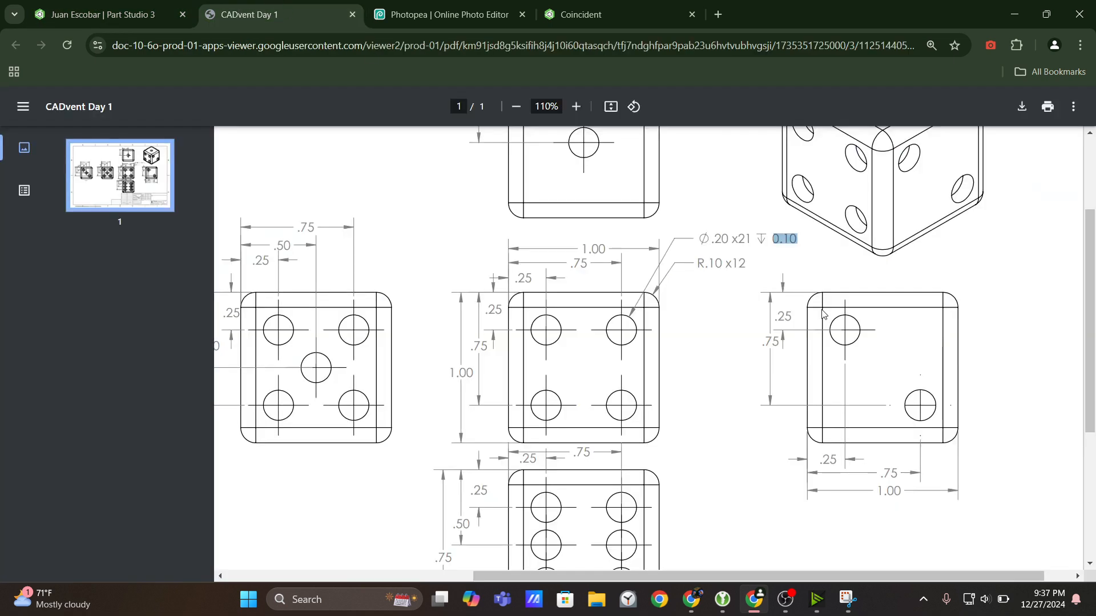
left_click(45, 4)
mouse_move(694, 459)
left_mouse_down()
mouse_move(695, 375)
mouse_move(694, 437)
mouse_move(694, 419)
left_mouse_up()
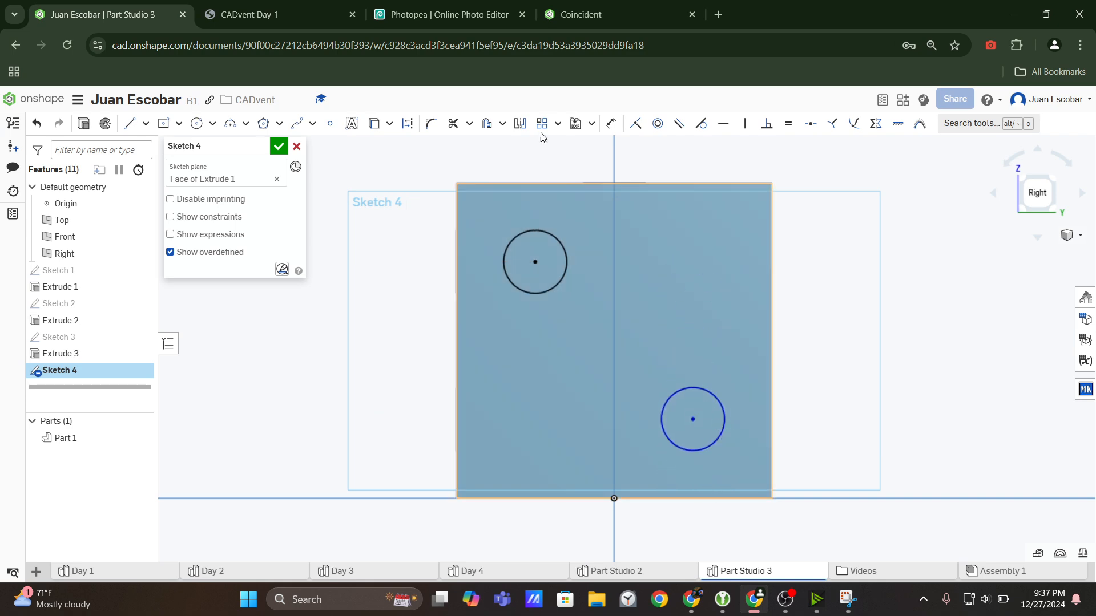
Confirm the spacing in the drawing and dimension the lower-right circle's center 0.75 in below the face's top edge.
left_click(268, 14)
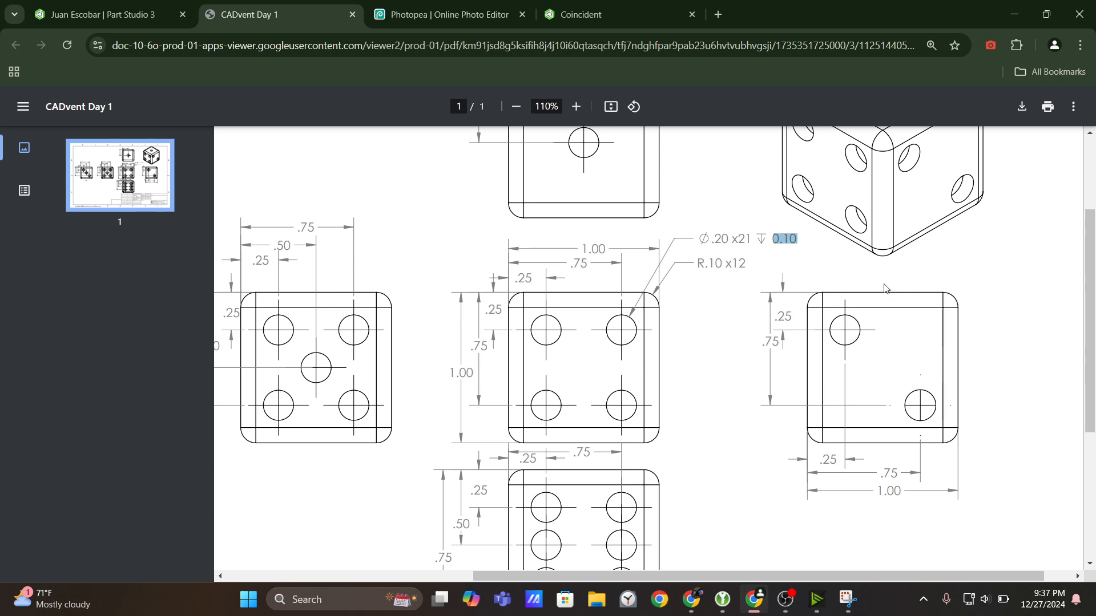
left_click(115, 11)
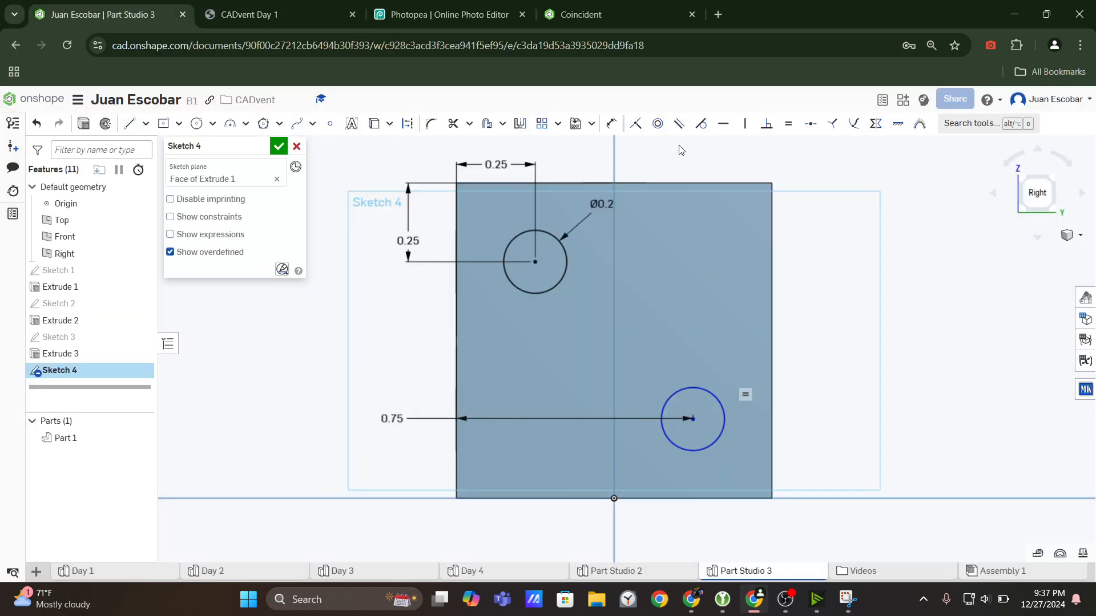
left_click(611, 124)
left_click(693, 419)
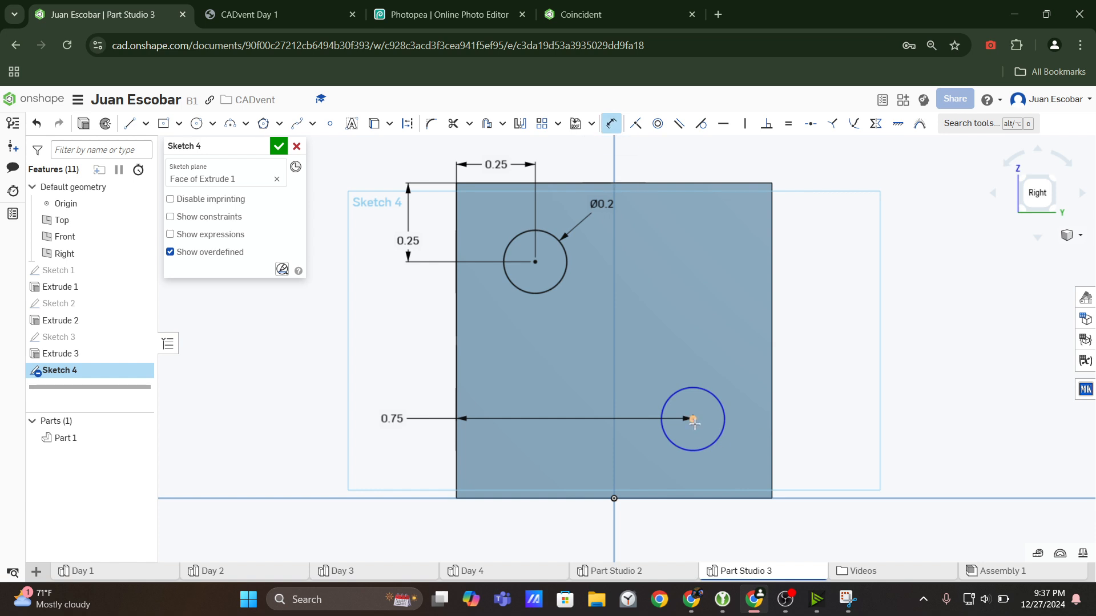
left_click(636, 182)
left_click(833, 249)
type("0")
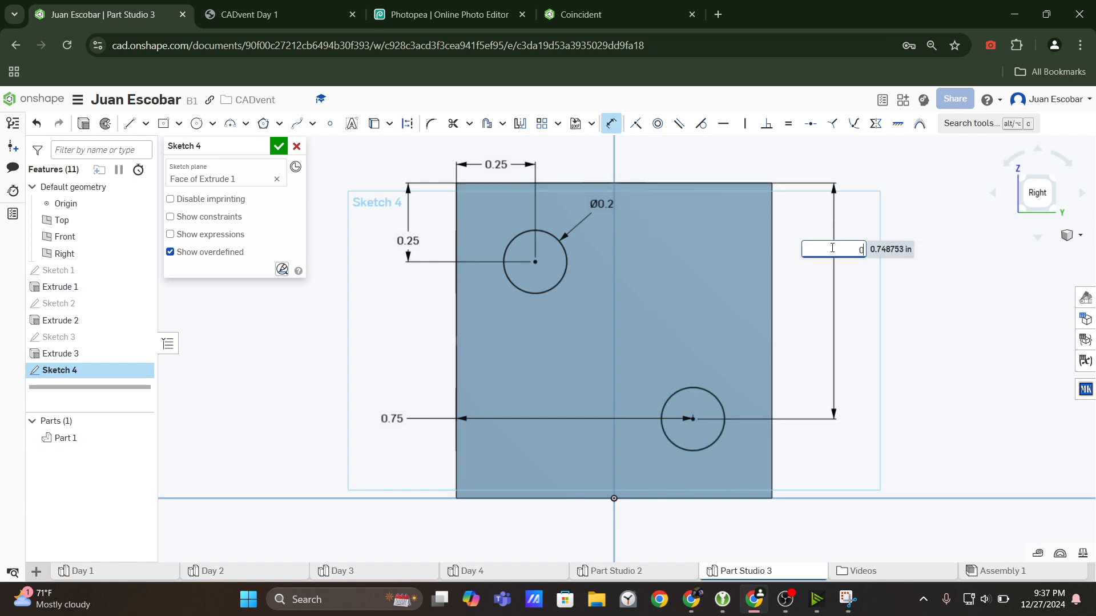
key("Escape")
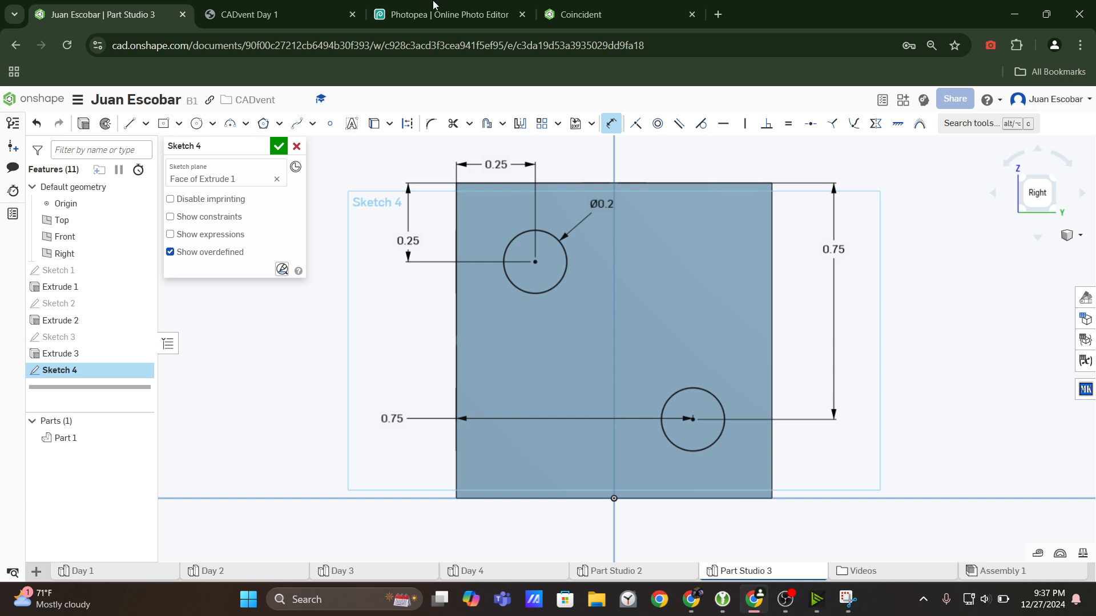
Compare the sketch's circle positions and diameter with the drawing's two-dot view and hole callout.
key("ctrl+Tab")
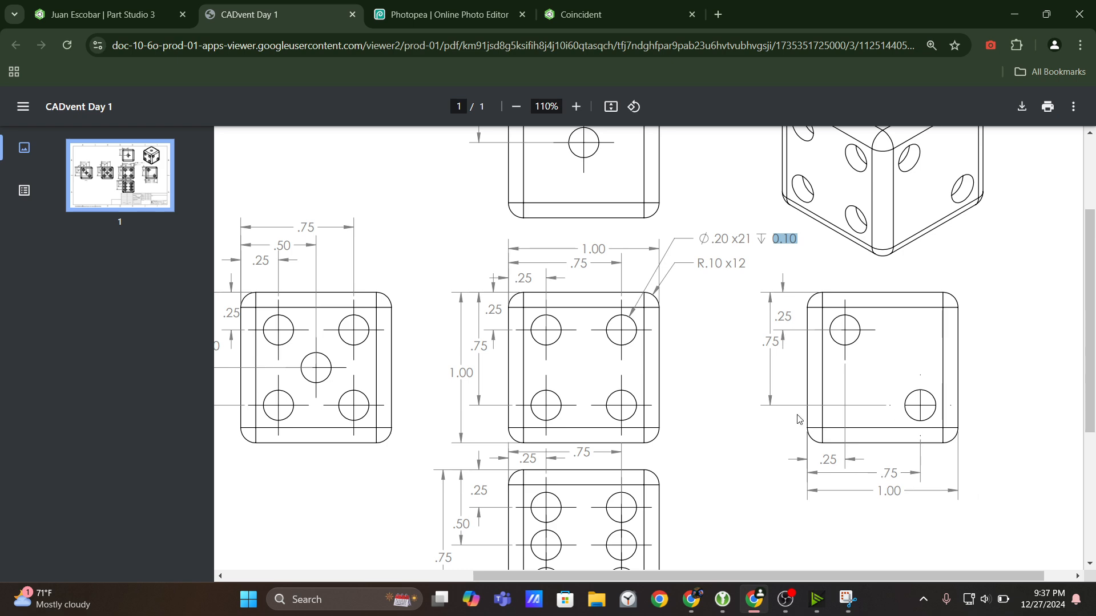
left_click(103, 15)
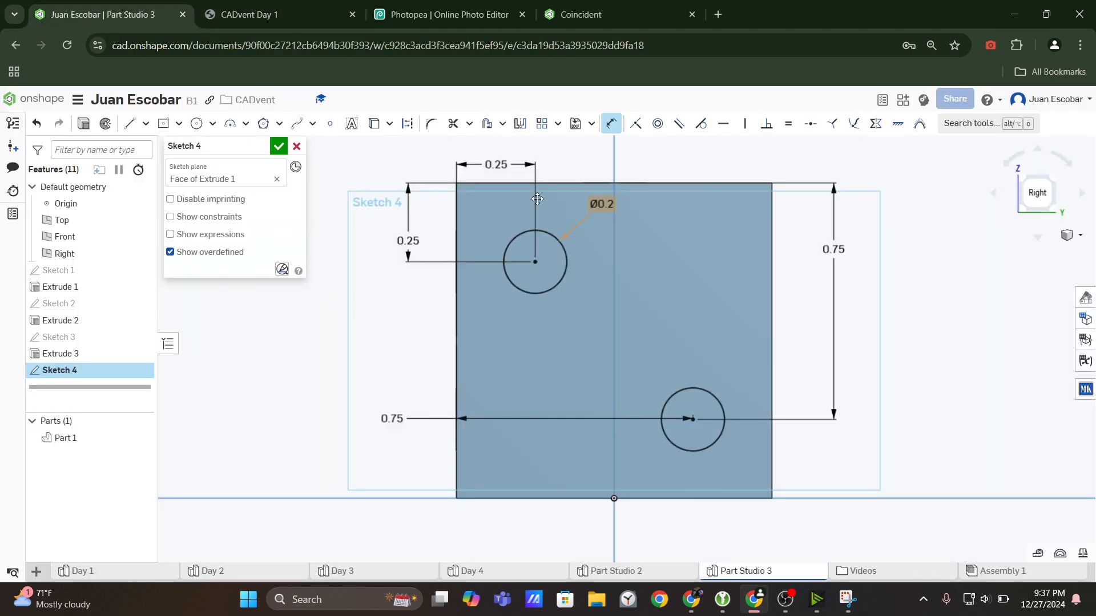
left_click(309, 17)
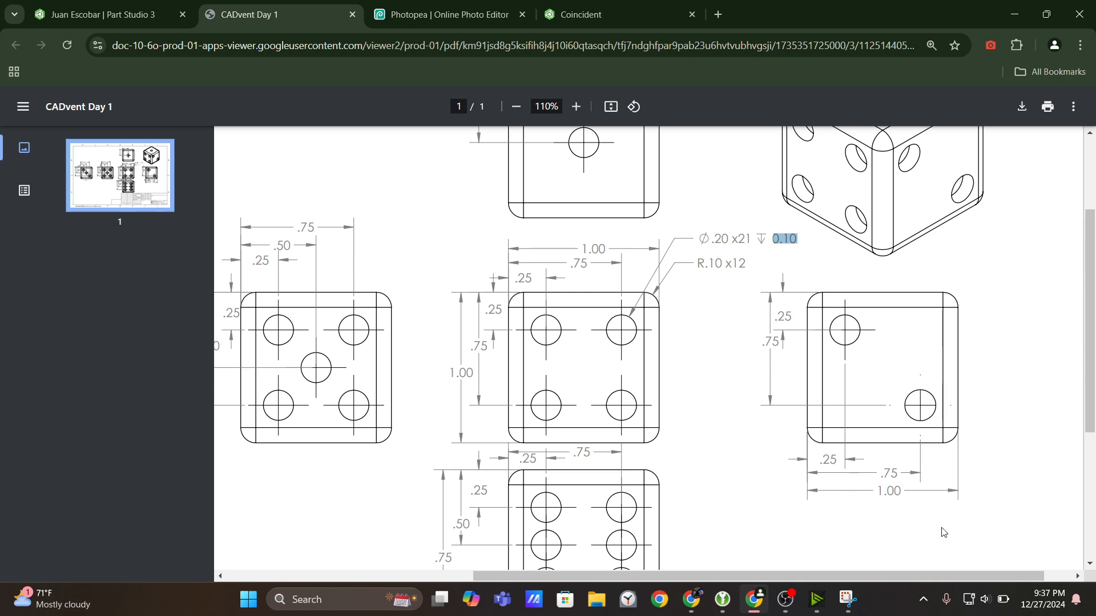
left_click(191, 4)
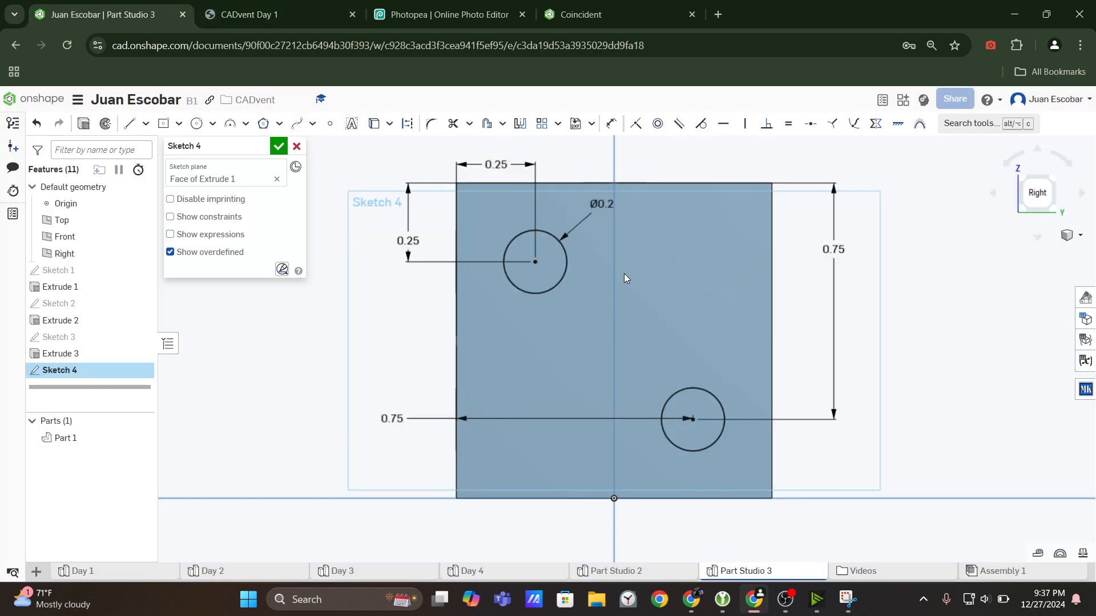
Finish the two-dot sketch and cut both circles 0.1 in deep into the dice's right face.
left_click(278, 146)
left_click(140, 123)
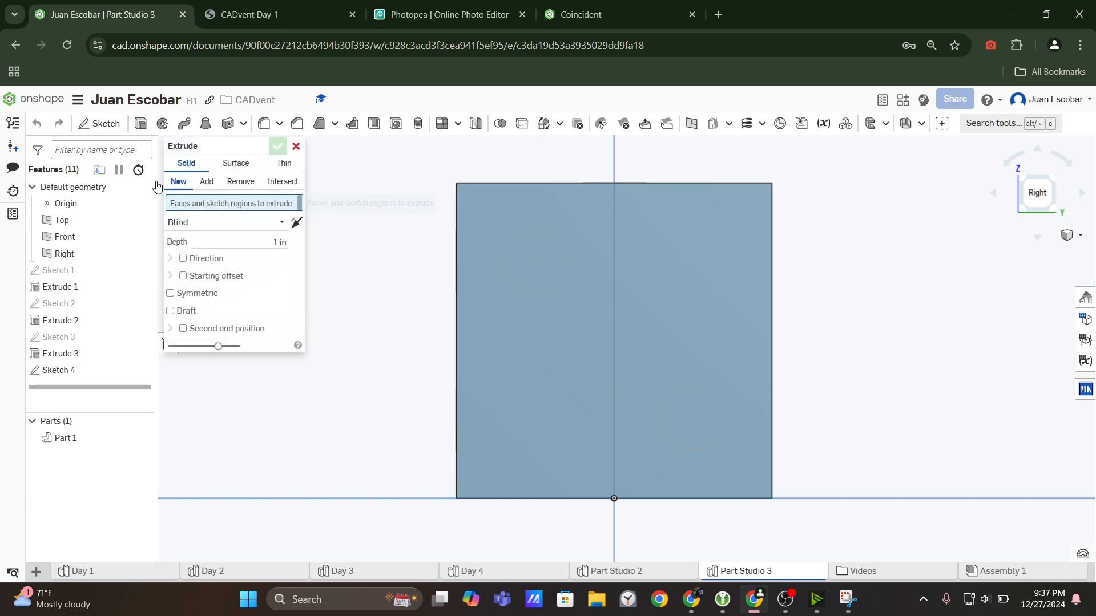
left_click(137, 371)
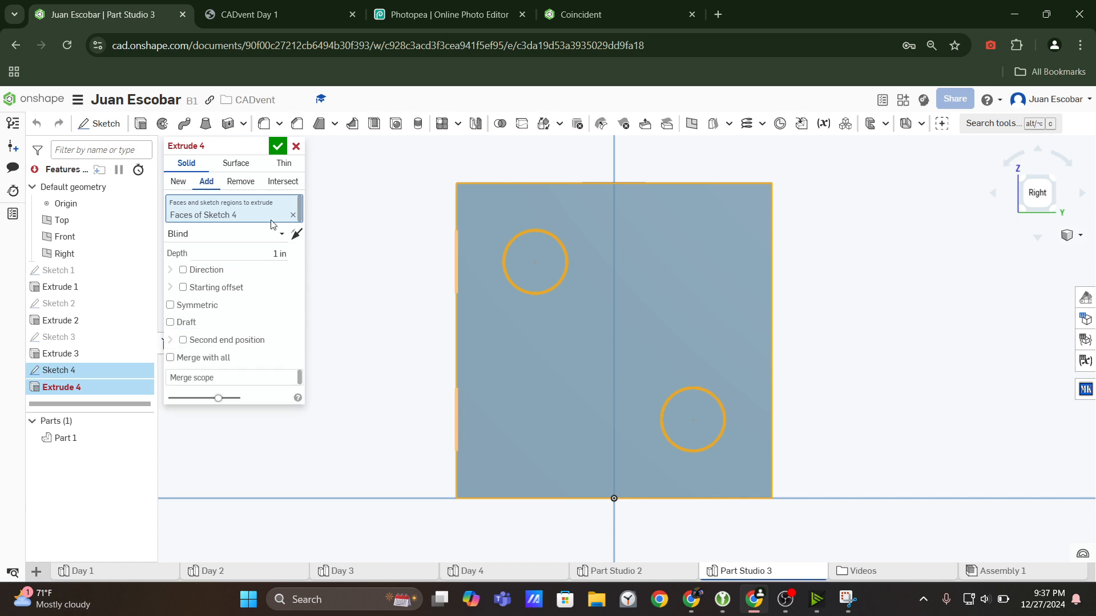
left_click(241, 182)
left_click(249, 249)
type("0")
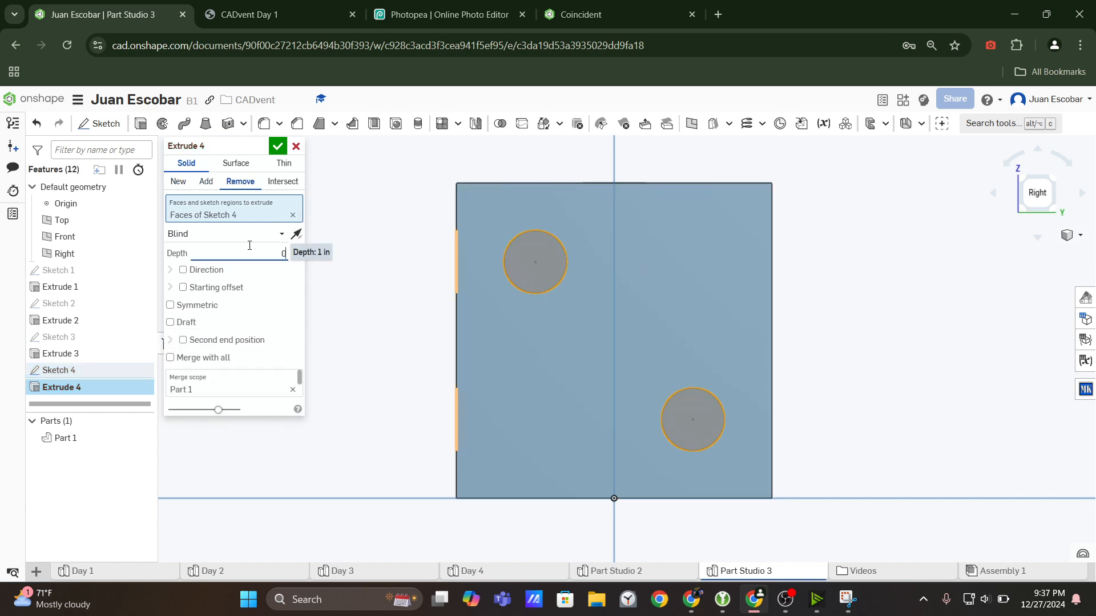
type(".1")
key("Return")
scroll(623, 341, "down", 5)
right_click_drag(623, 341, 636, 382)
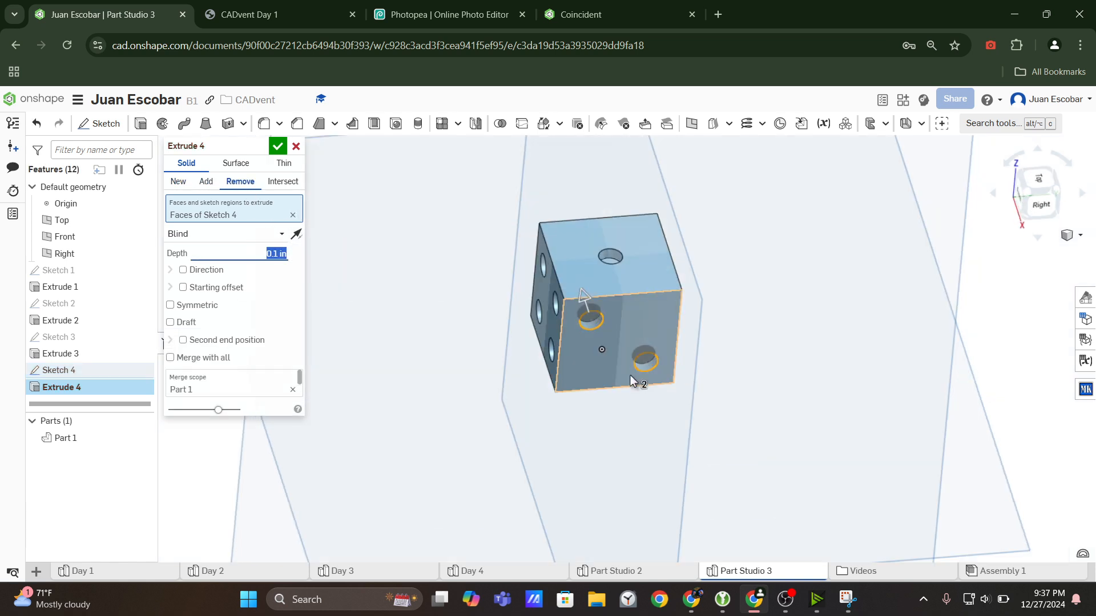
left_click(278, 144)
Compare the dice model's one-, two- and four-dot faces with the drawing's isometric view.
left_click(1028, 193)
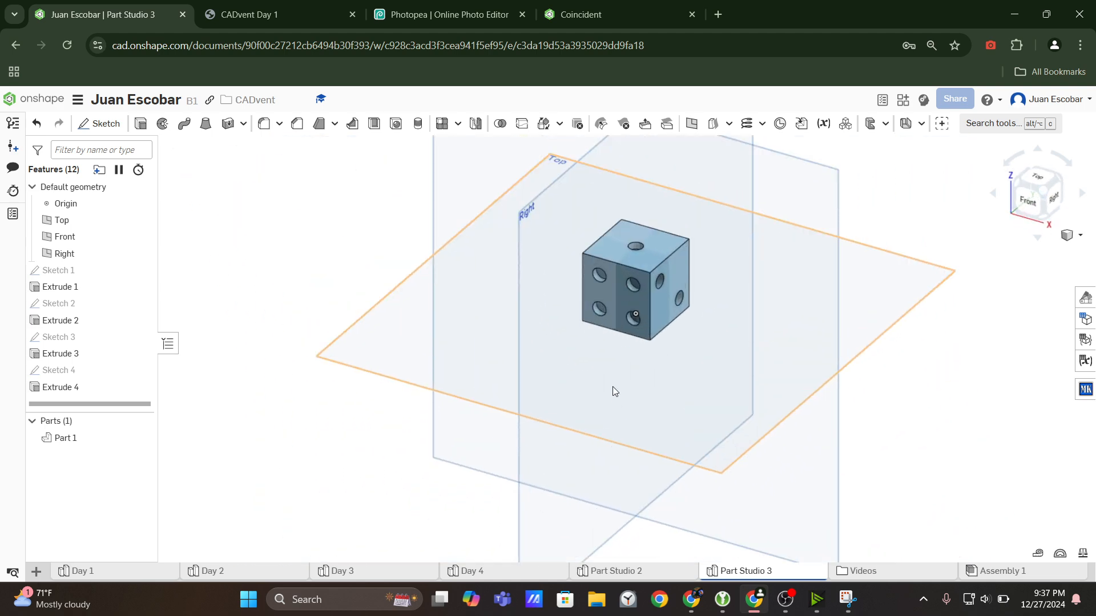
scroll(651, 279, "up", 3)
left_click(274, 14)
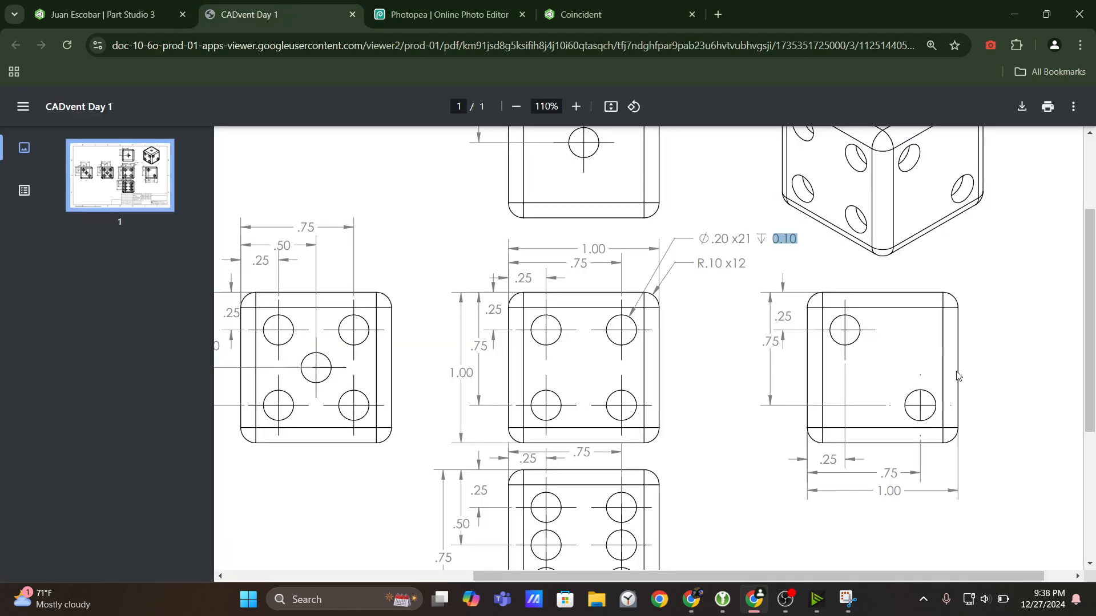
scroll(959, 377, "up", 3)
left_click(103, 14)
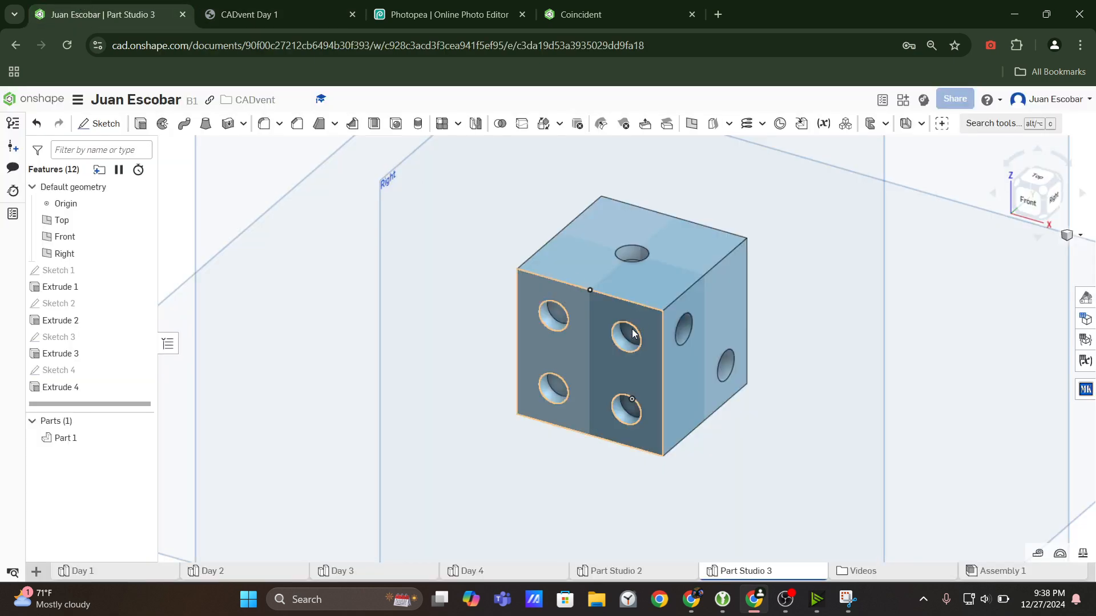
left_click(325, 4)
scroll(862, 258, "down", 3)
scroll(861, 258, "up", 3)
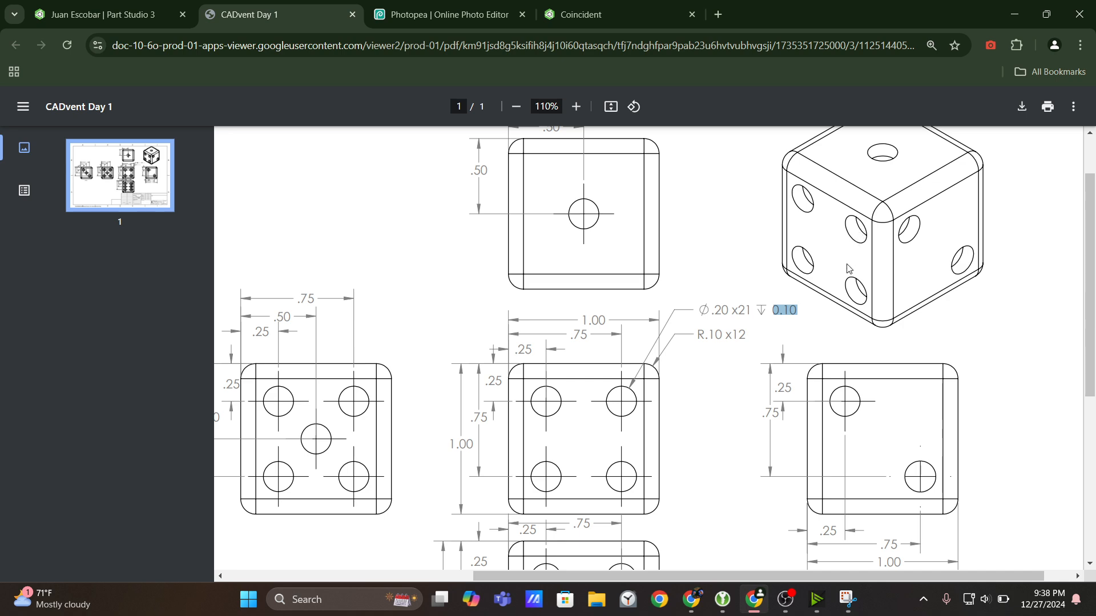
Examine the color-marked copies of the drawing in Photopea and Snipping Tool for how adjacent faces line up.
left_click(457, 15)
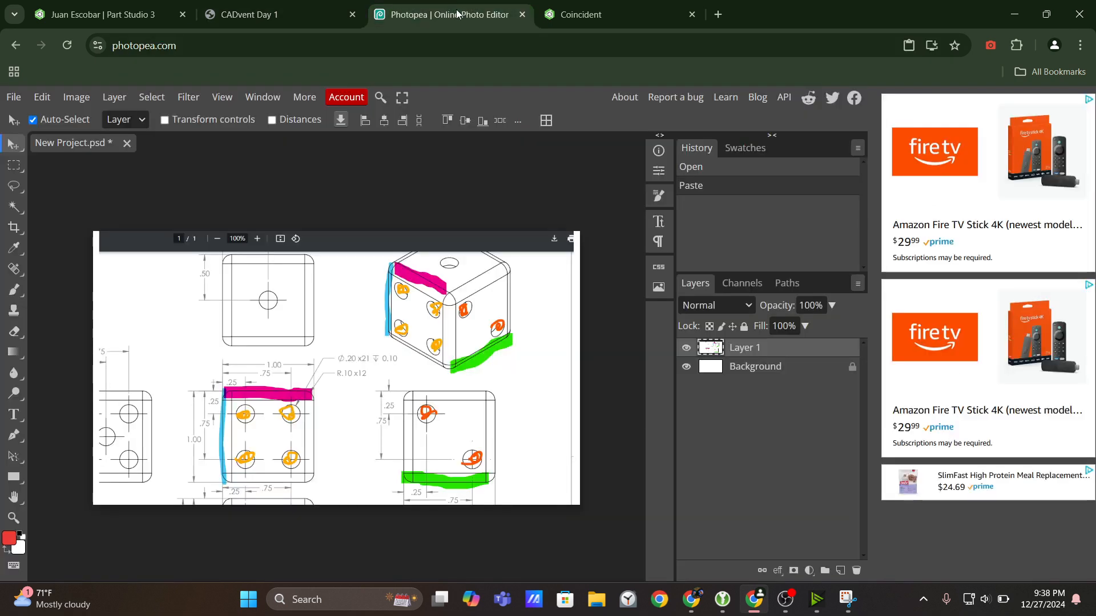
left_click(286, 9)
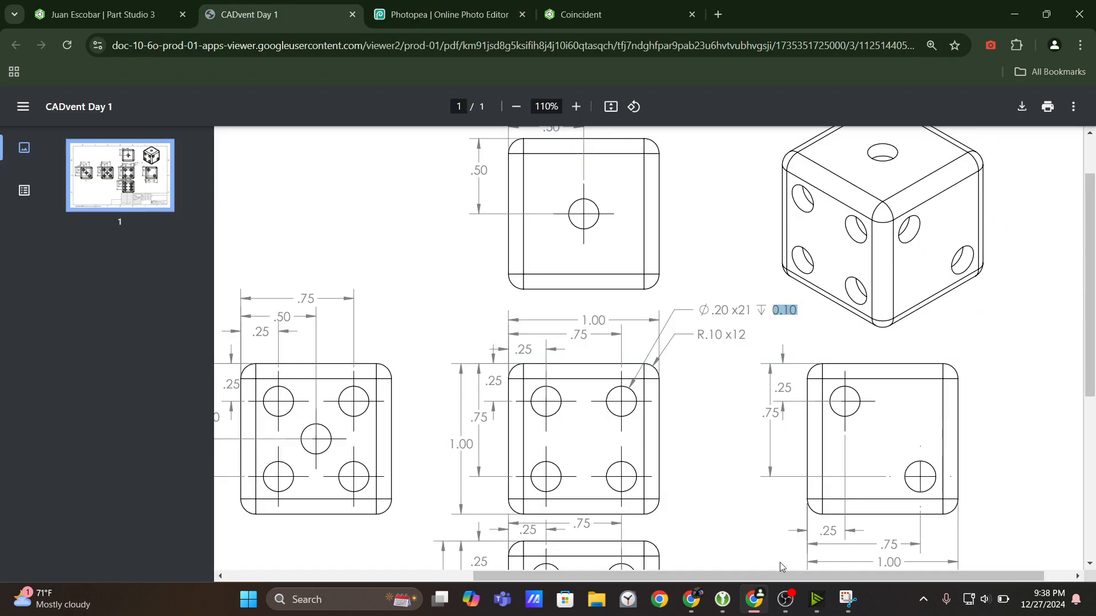
left_click(848, 599)
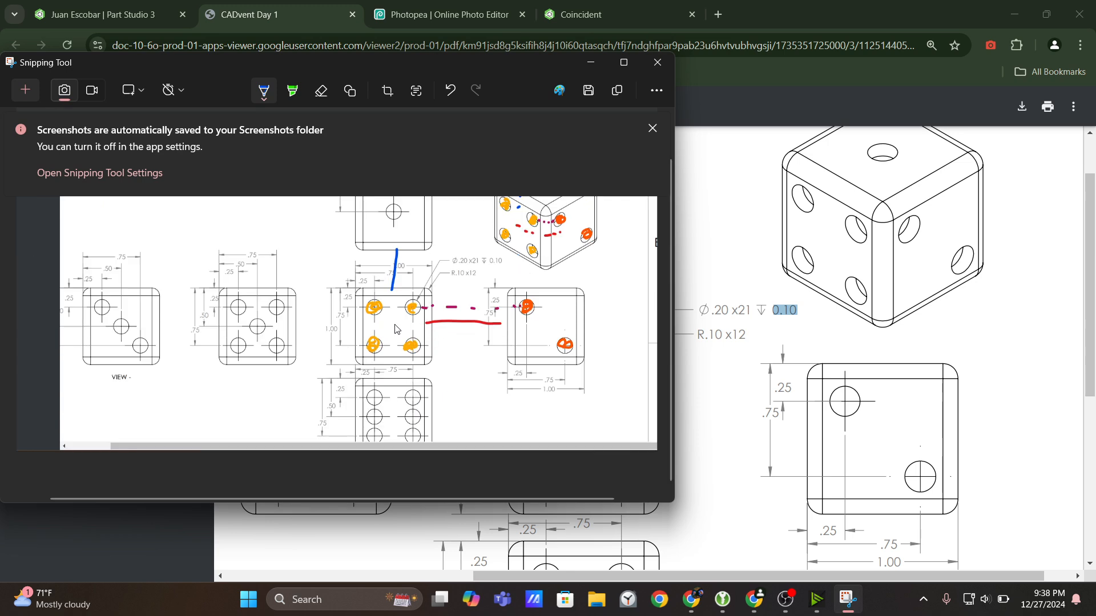
scroll(394, 343, "up", 2)
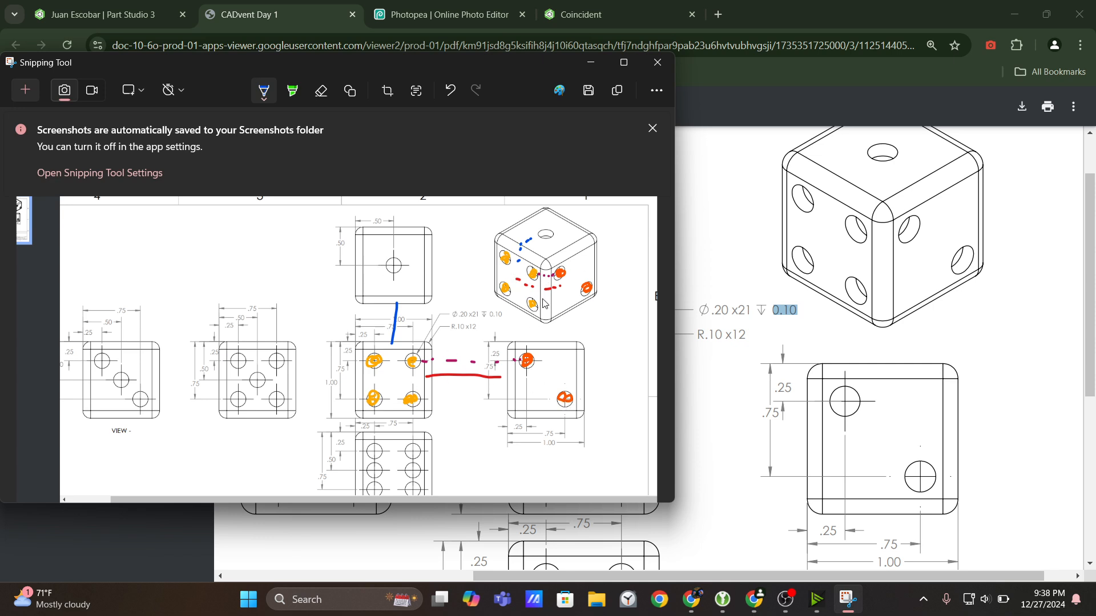
left_click(598, 64)
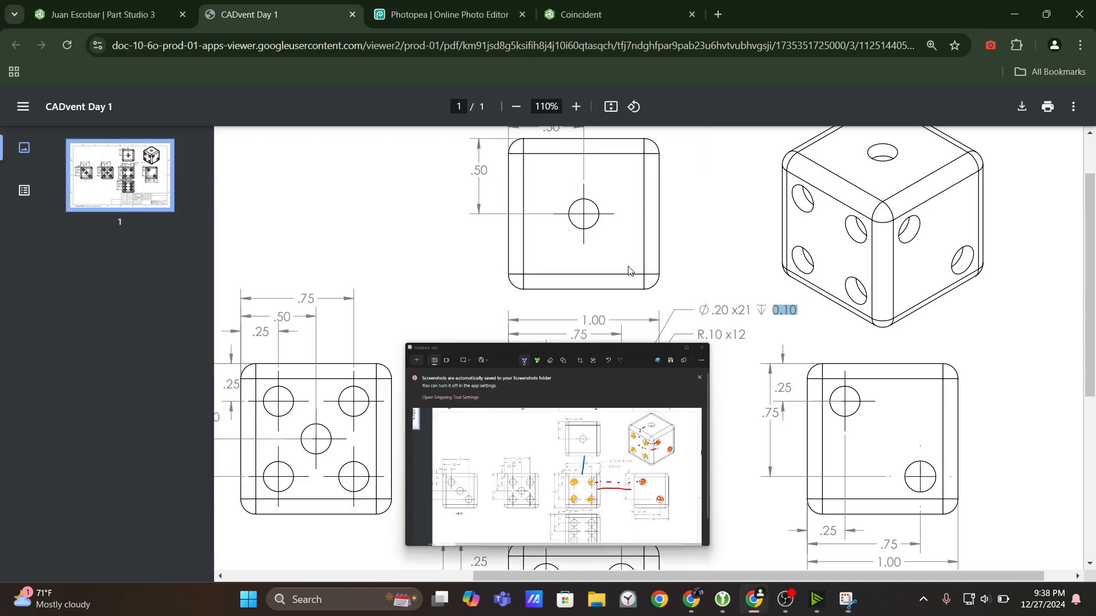
Study how the six-dot view adjoins the four-dot view in the drawing and recheck the annotated snip.
scroll(628, 349, "down", 3)
scroll(570, 457, "up", 4)
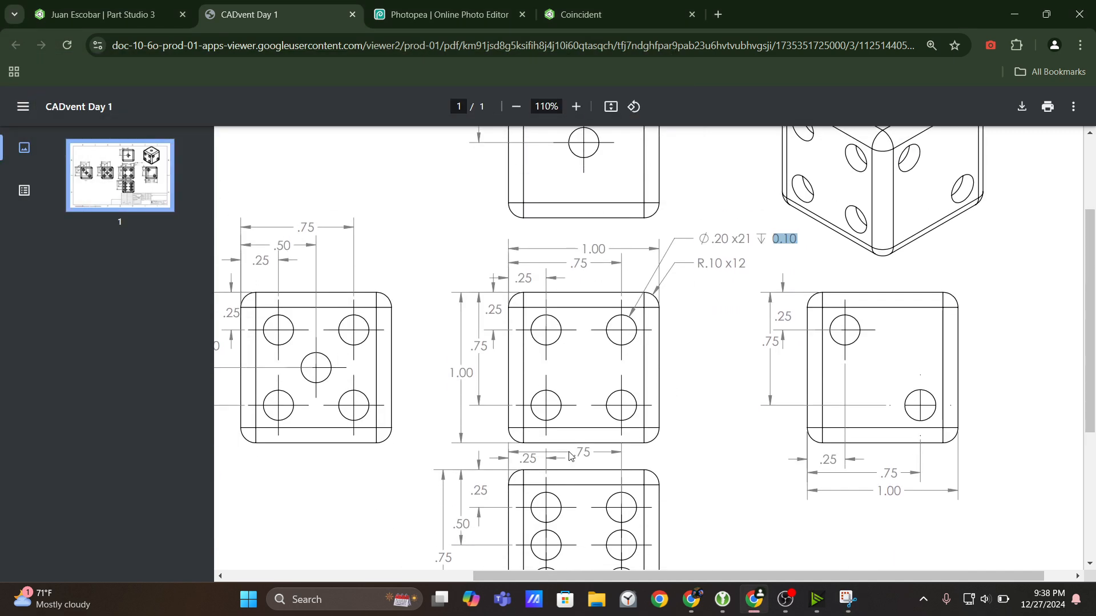
scroll(685, 365, "down", 4)
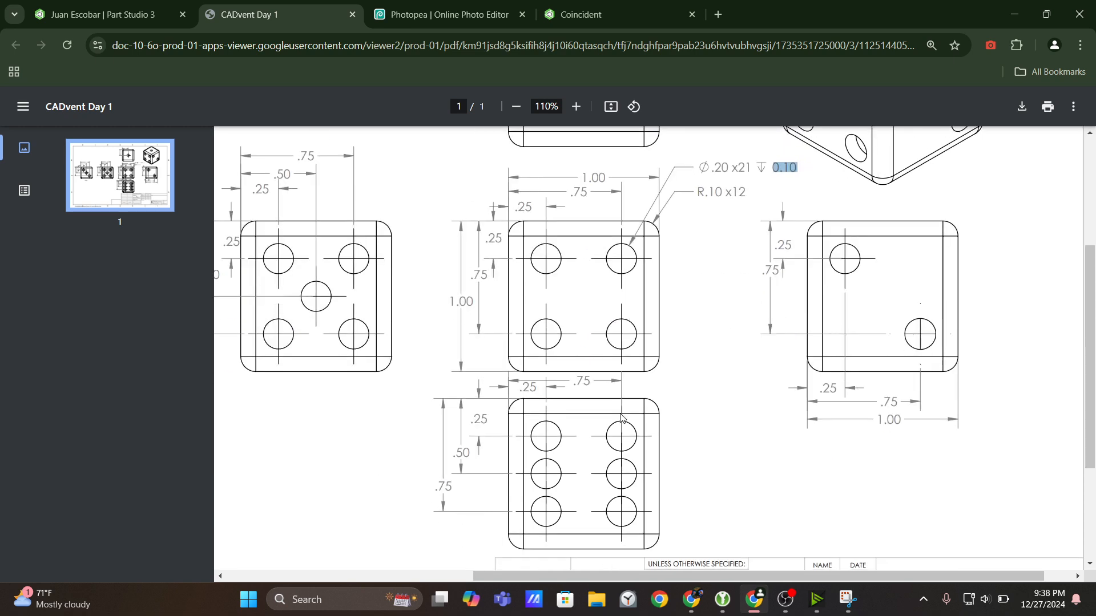
scroll(634, 440, "up", 4)
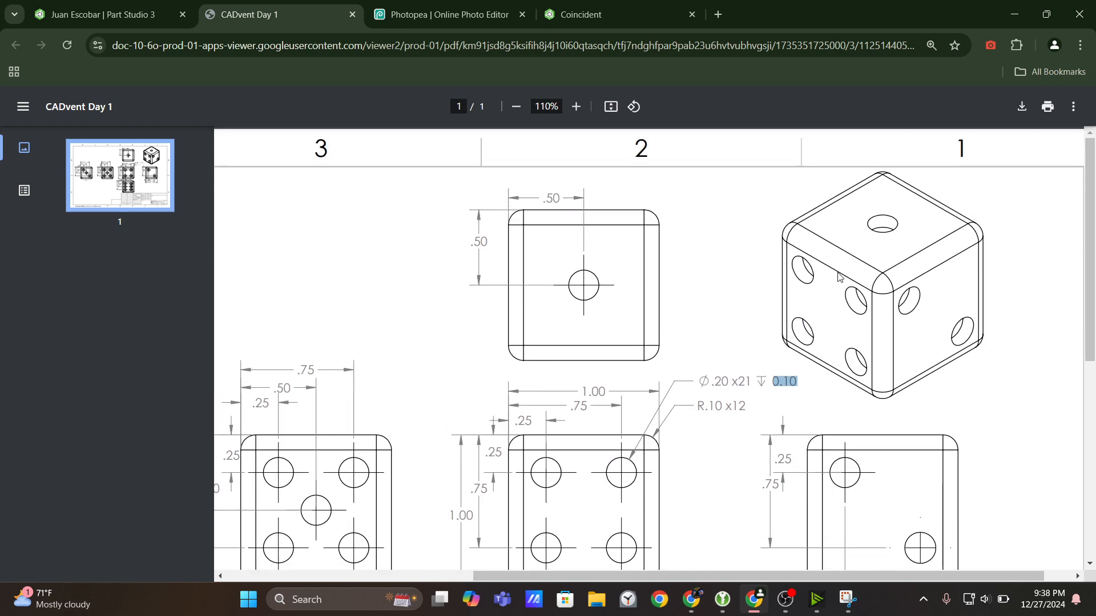
left_click(848, 599)
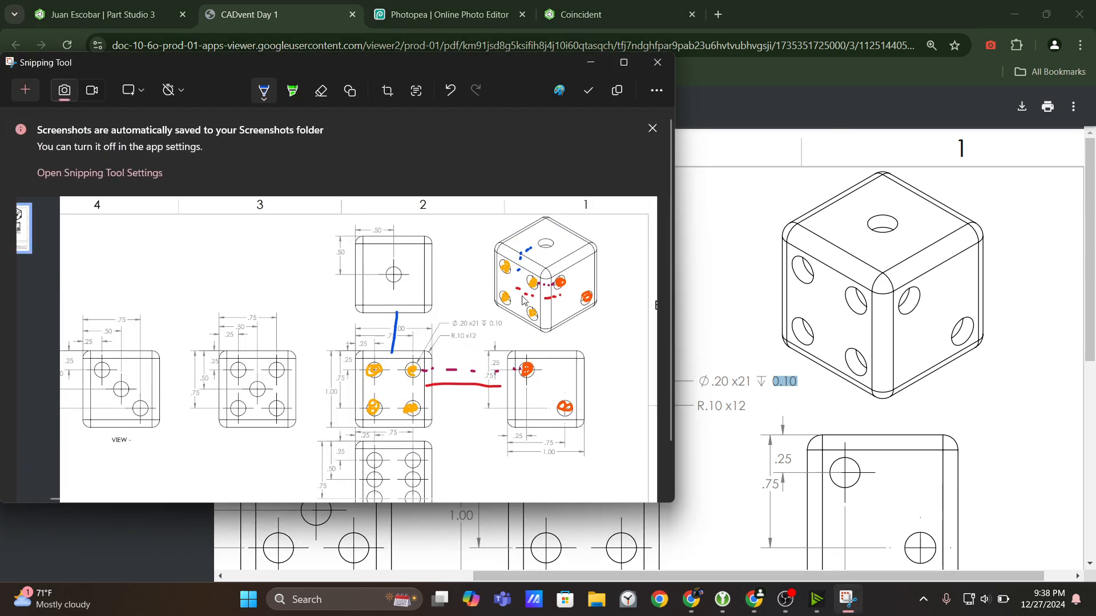
Switch to Onshape and inspect the dice from the isometric, front and top views.
left_click(95, 15)
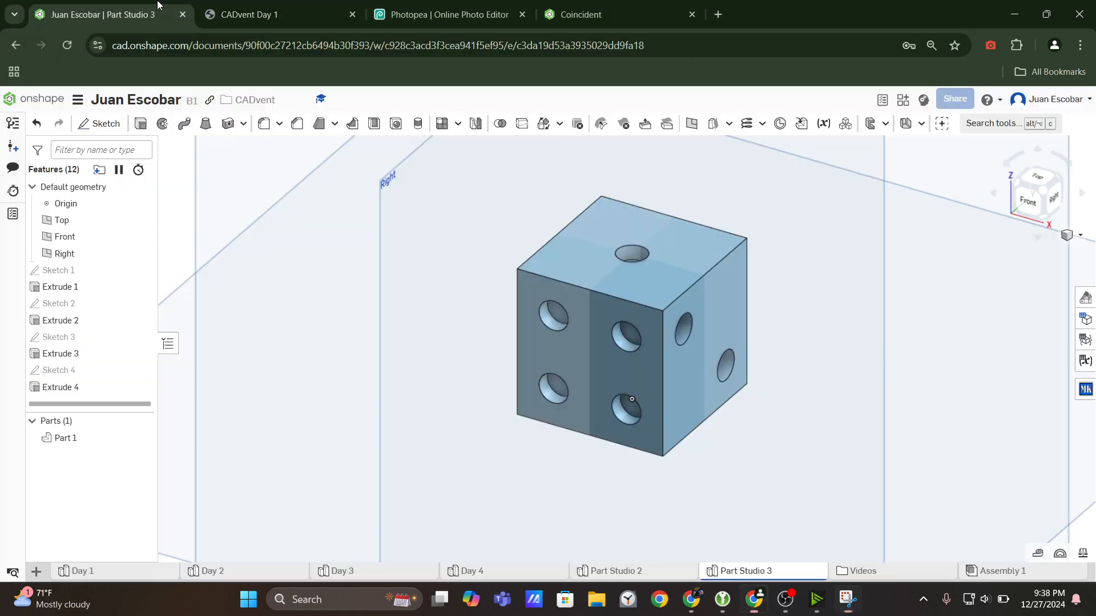
left_click(1036, 192)
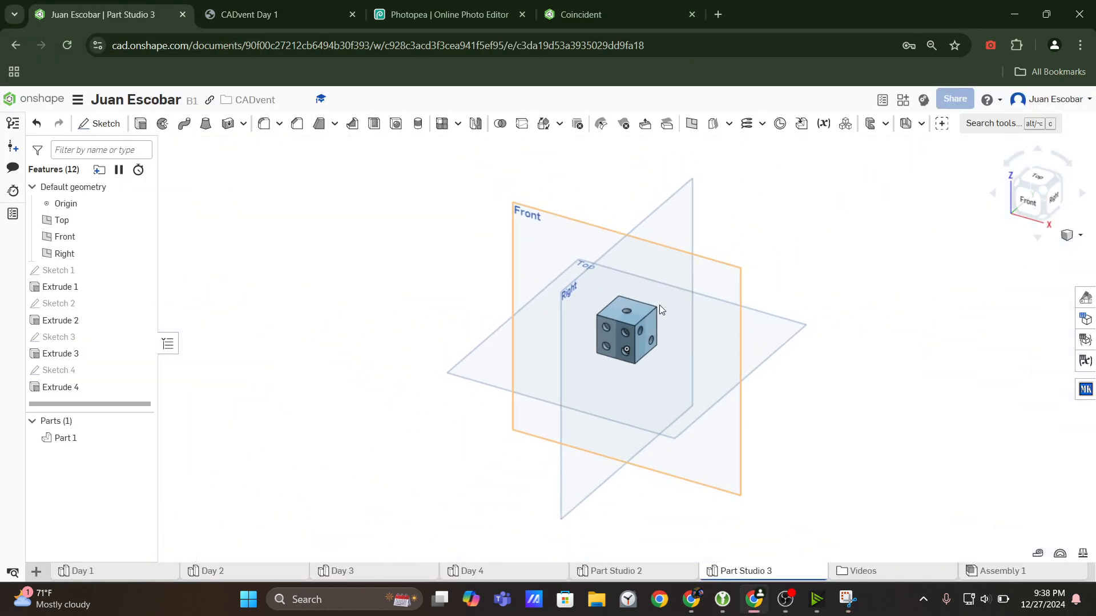
mouse_move(628, 220)
right_mouse_down()
mouse_move(628, 234)
mouse_move(628, 215)
right_mouse_up()
left_click(1032, 190)
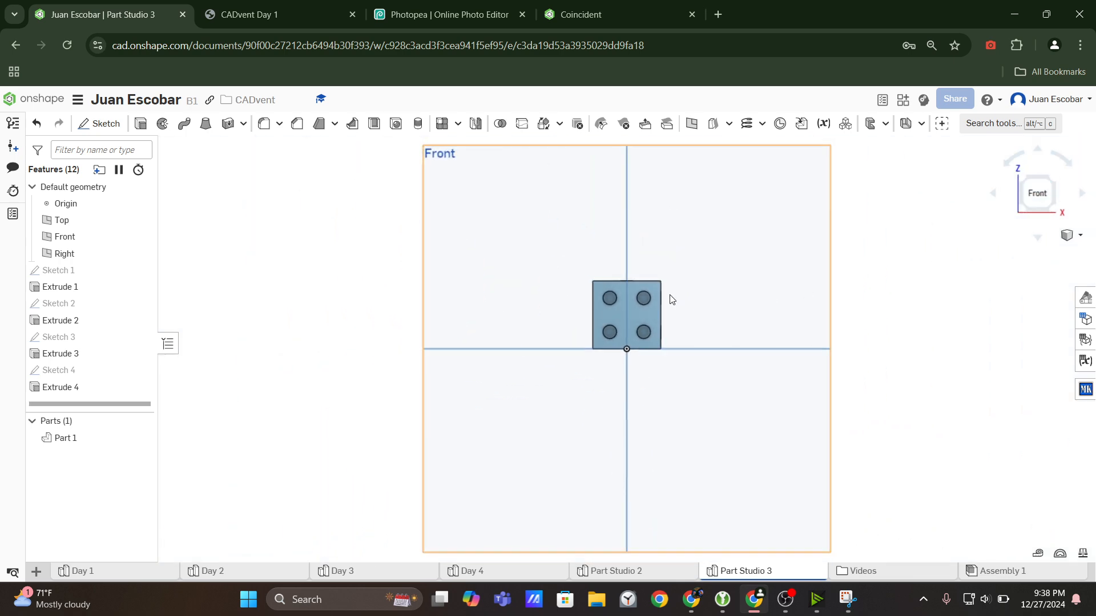
left_click(1040, 241)
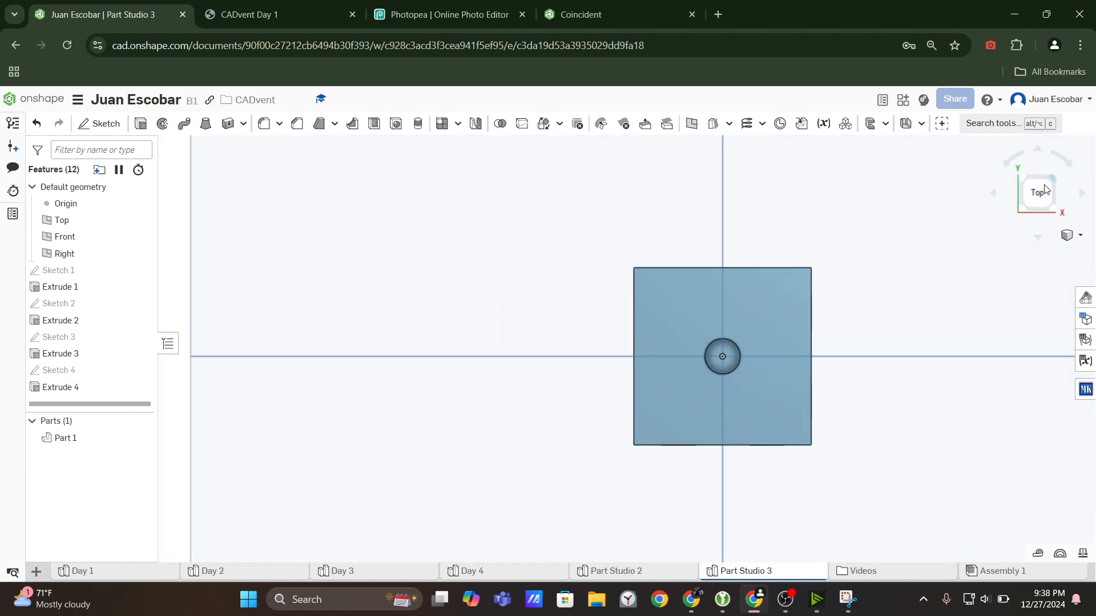
right_click_drag(822, 308, 799, 219)
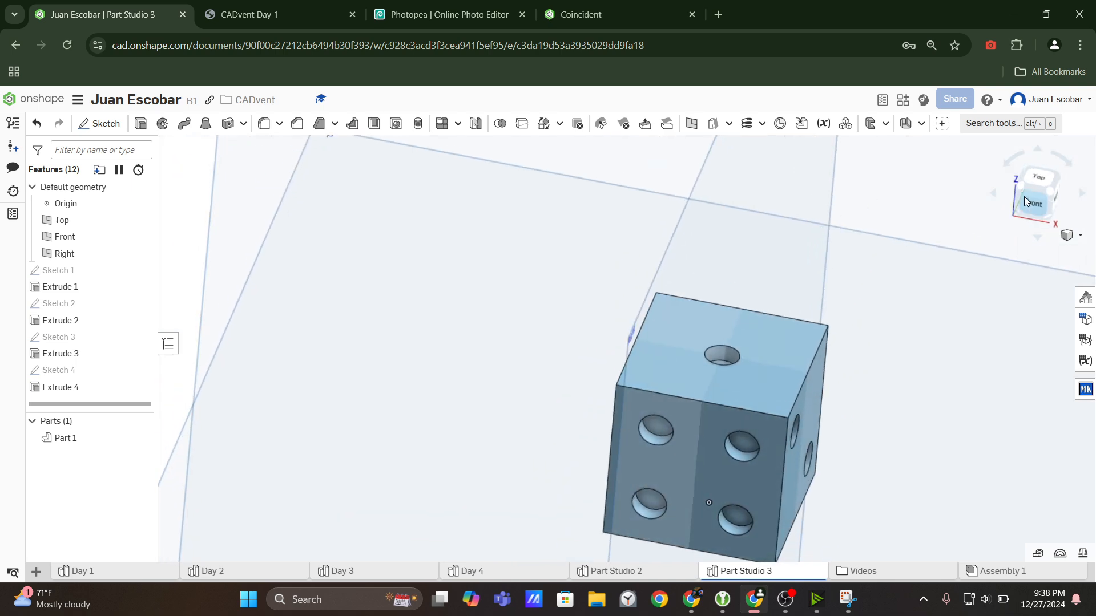
left_click(1025, 198)
Recheck the drawing's view layout and turn the dice from its front face to its bottom face.
left_click(251, 14)
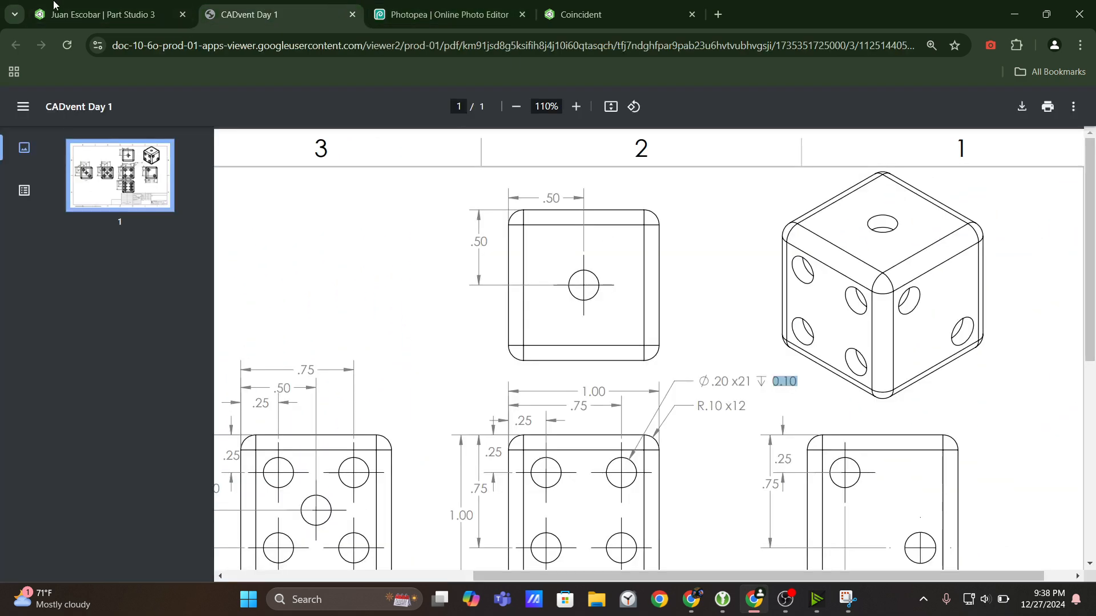
left_click(103, 14)
left_click(1039, 239)
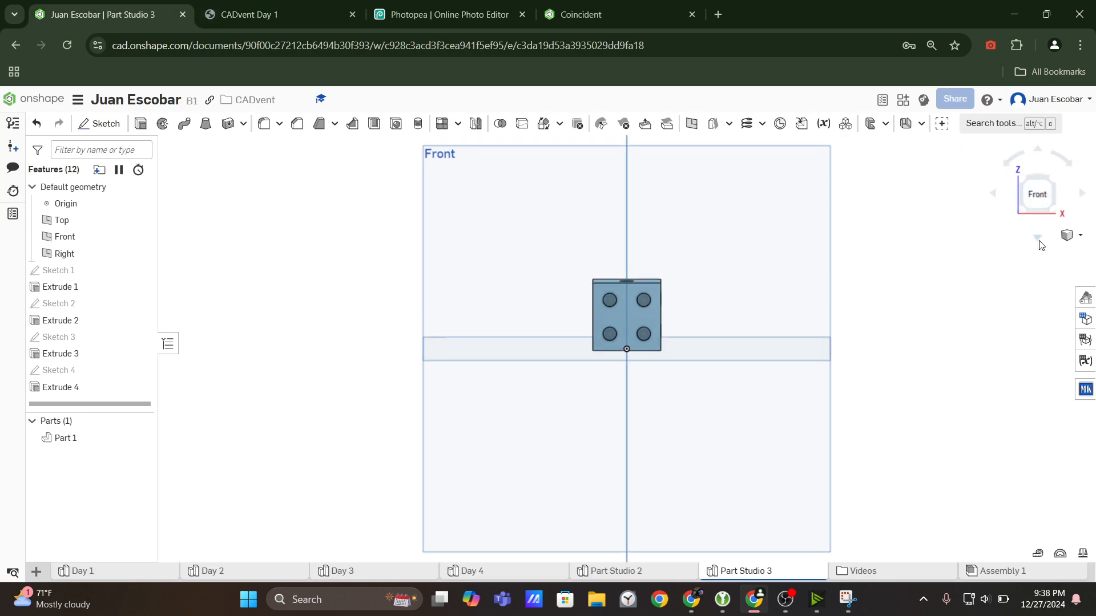
left_click(1040, 154)
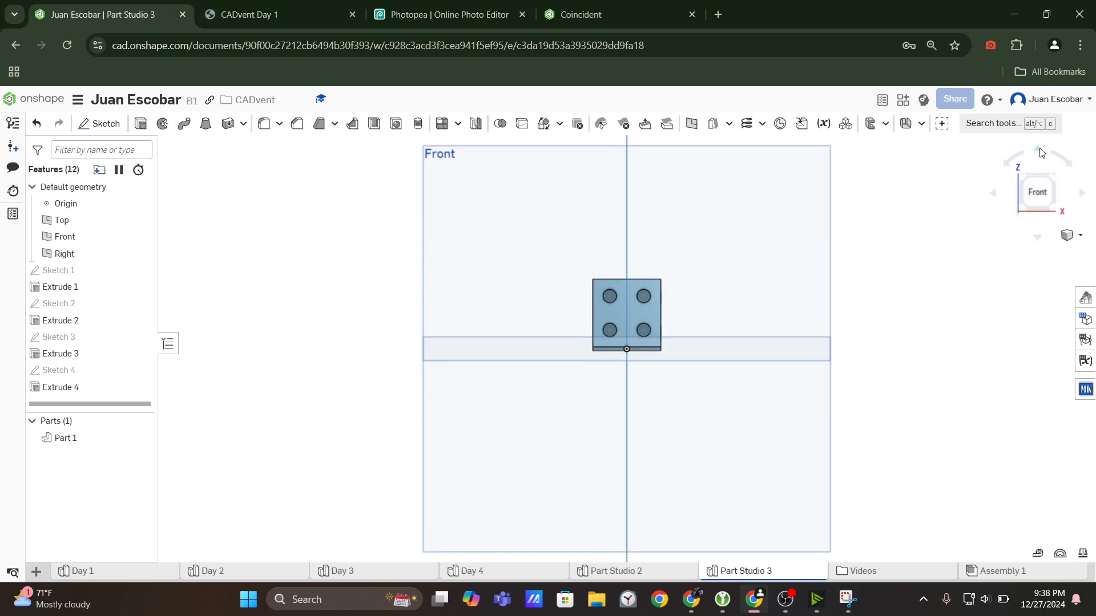
left_click(1040, 152)
left_click(1040, 151)
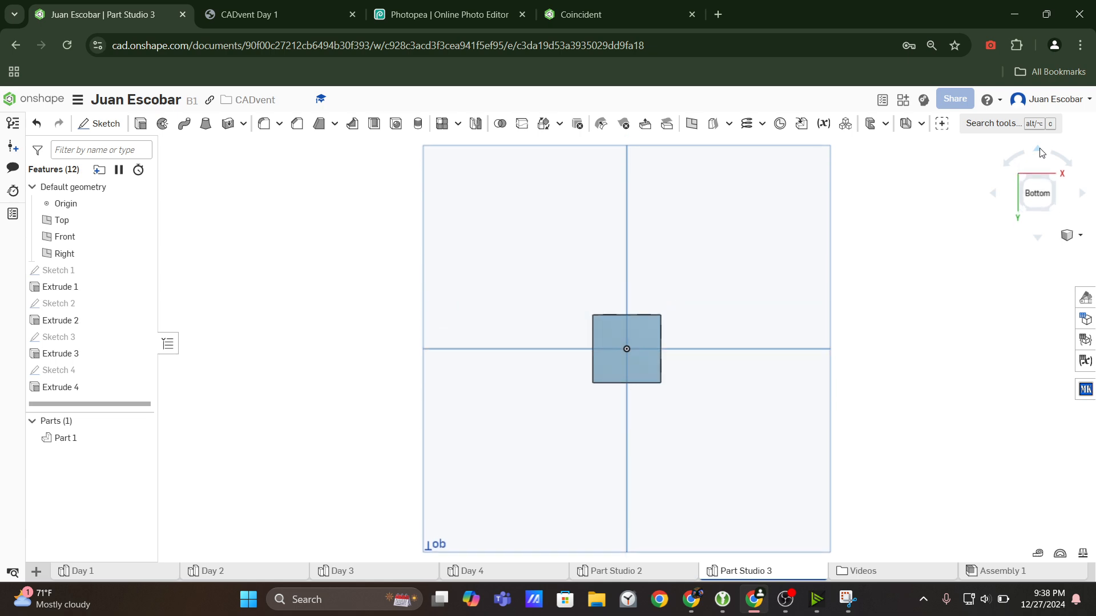
scroll(653, 344, "up", 3)
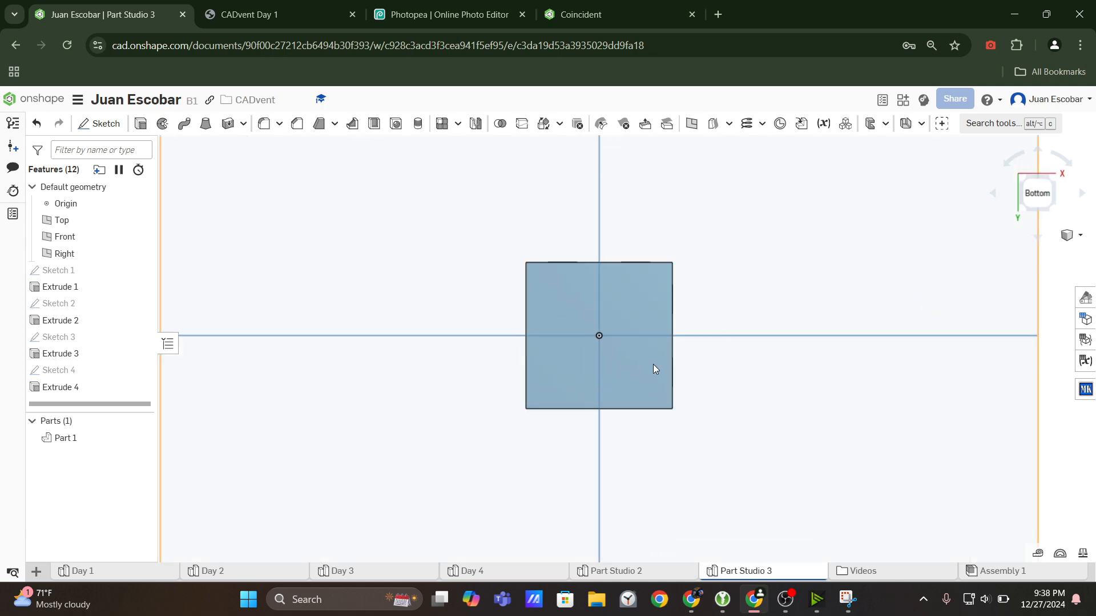
Match the dice's blank bottom face to the drawing's six-dot view and start a sketch on that face.
left_click(274, 14)
scroll(915, 328, "down", 4)
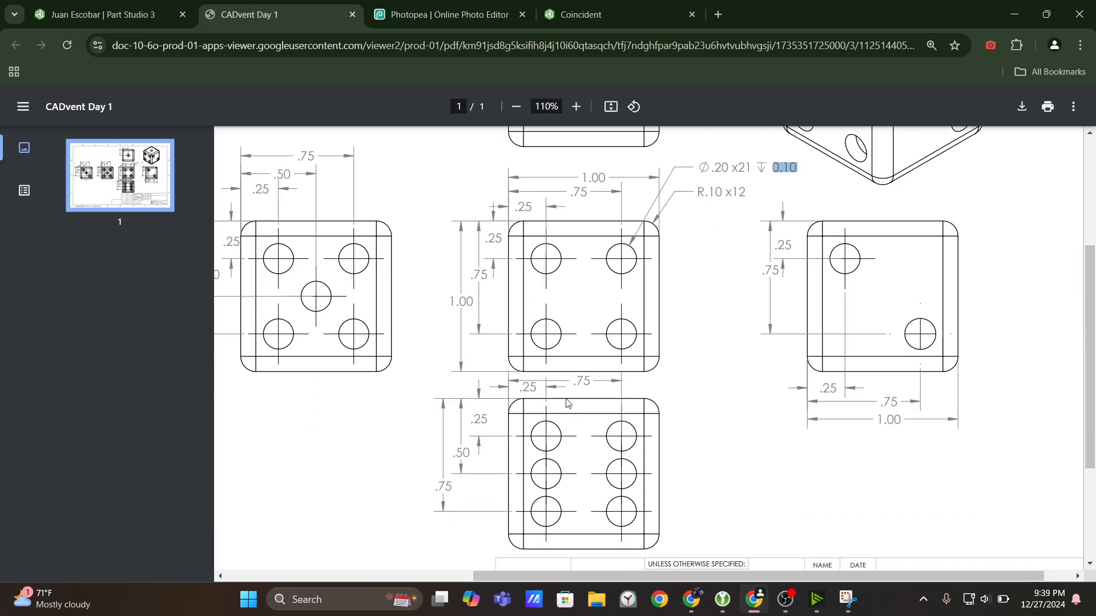
left_click(102, 15)
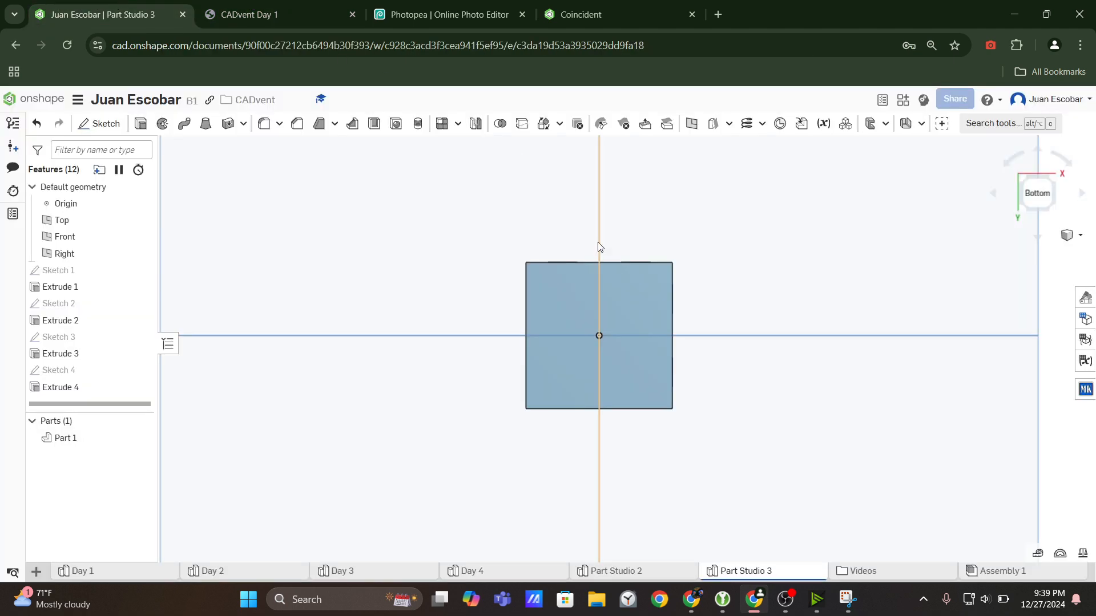
left_click(601, 291)
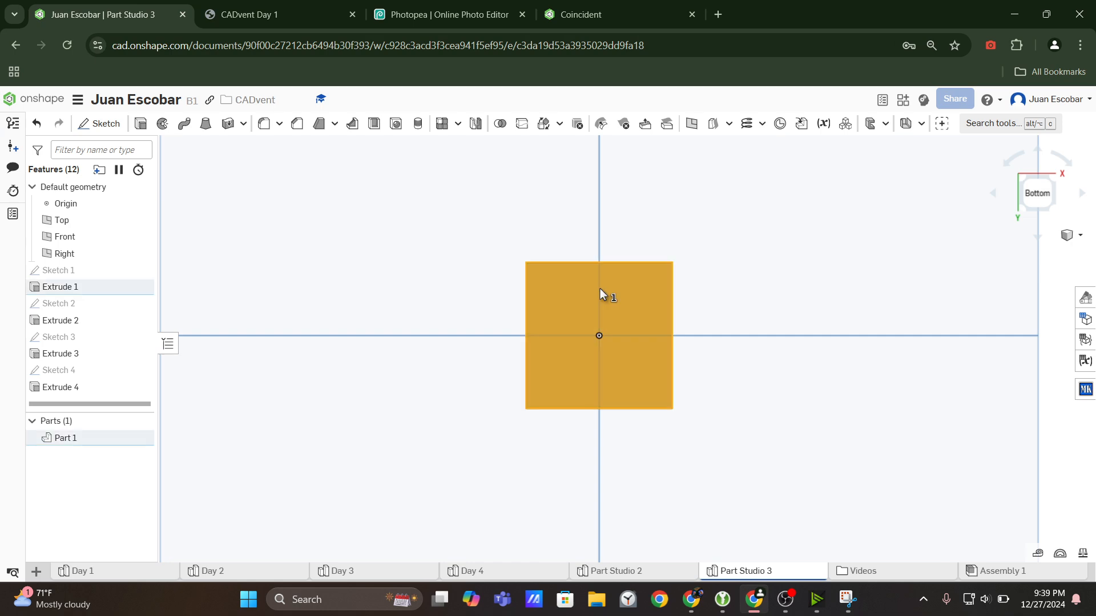
left_click(98, 119)
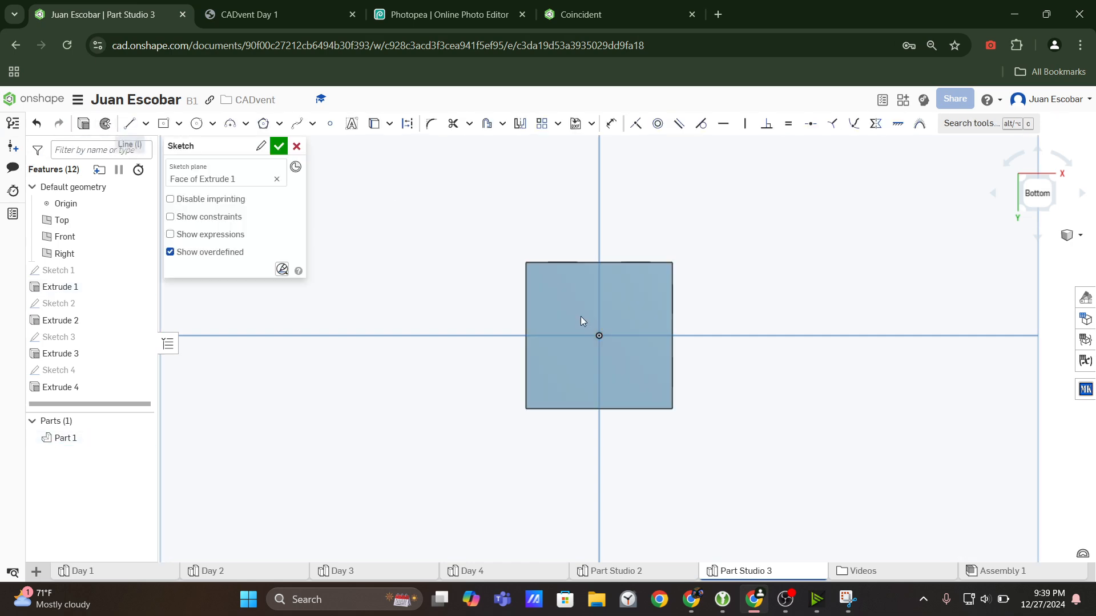
scroll(624, 305, "up", 2)
scroll(594, 320, "down", 3)
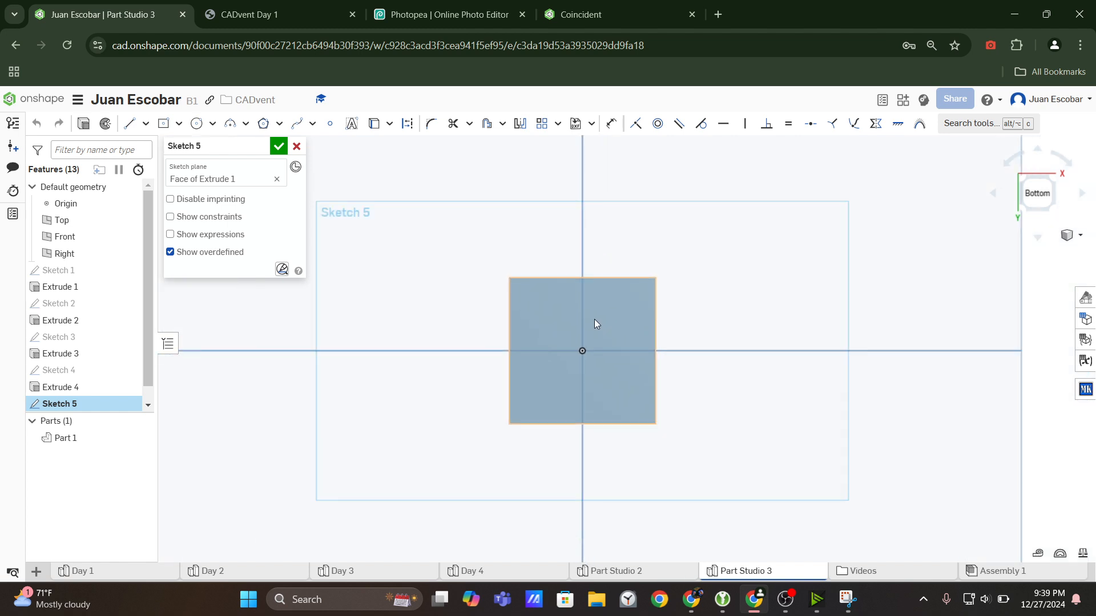
scroll(605, 378, "up", 5)
scroll(530, 320, "down", 4)
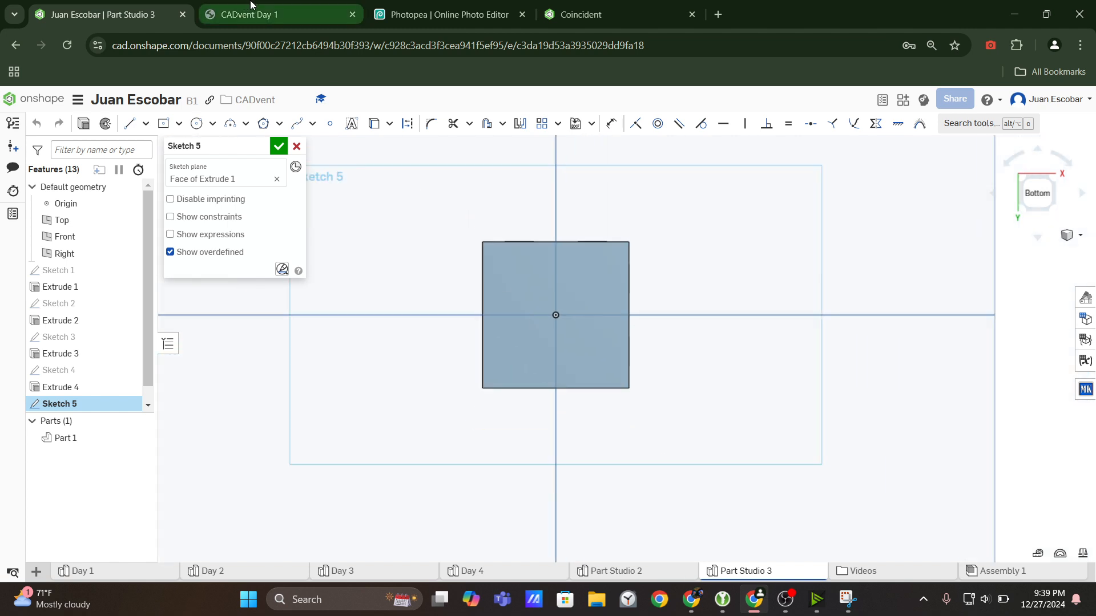
Switch to the CADvent Day 1 drawing, enlarge it to 150% and capture a new snip of the six-dot view.
left_click(278, 14)
scroll(487, 339, "down", 1)
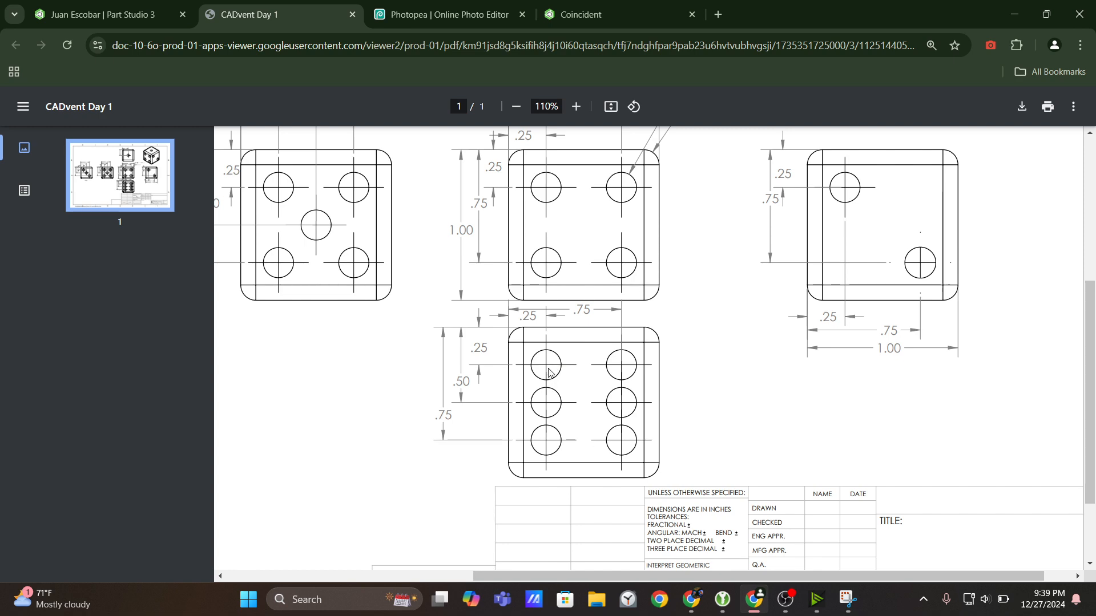
left_click(575, 106)
left_click(576, 106)
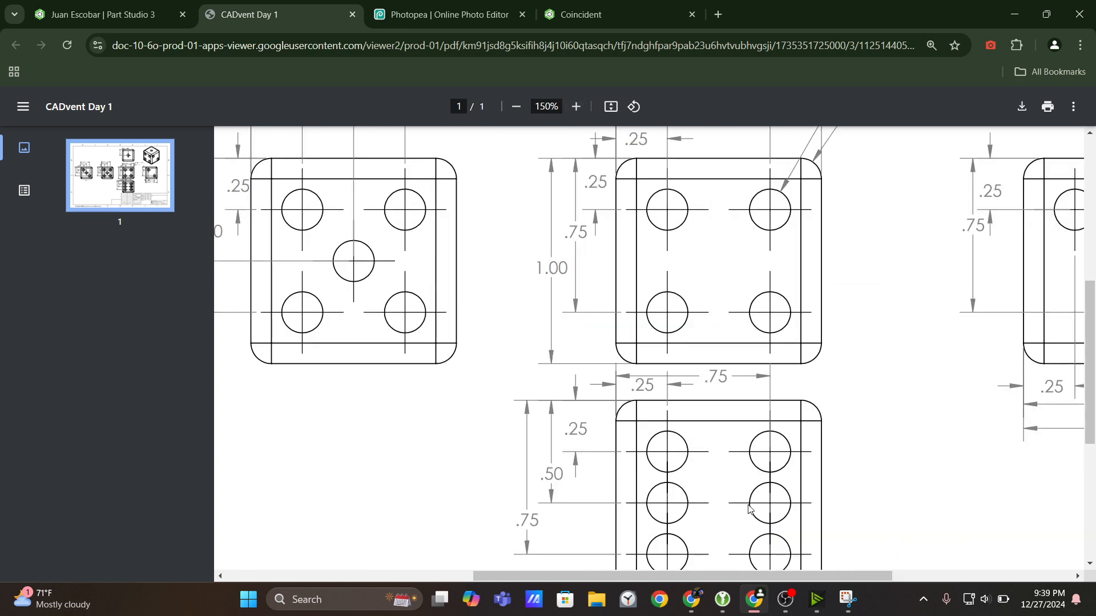
scroll(656, 342, "down", 3)
left_click(845, 600)
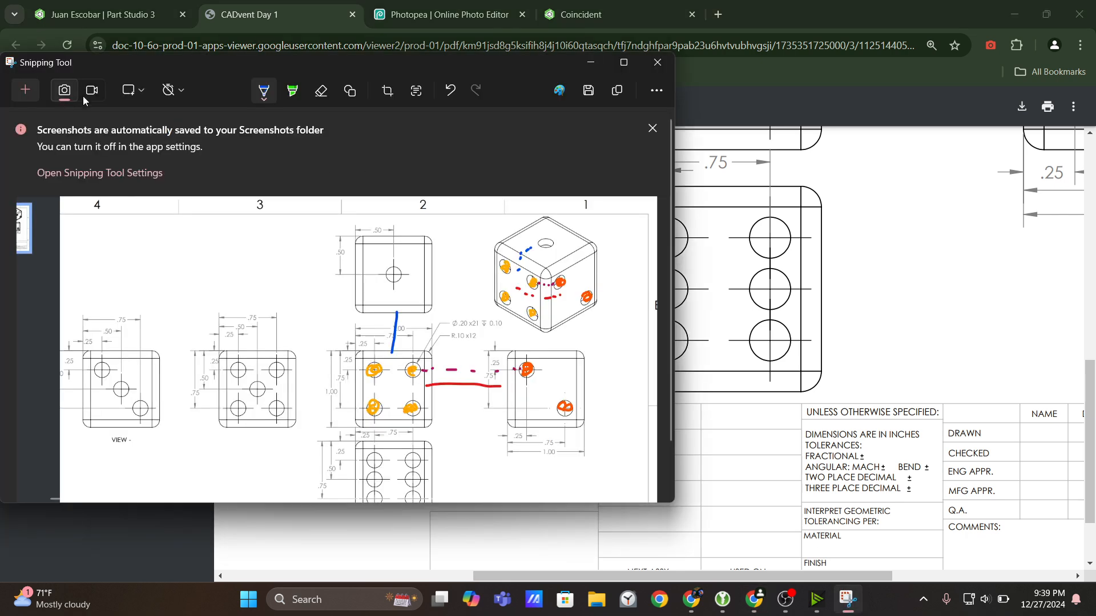
left_click(39, 90)
left_click_drag(477, 132, 911, 418)
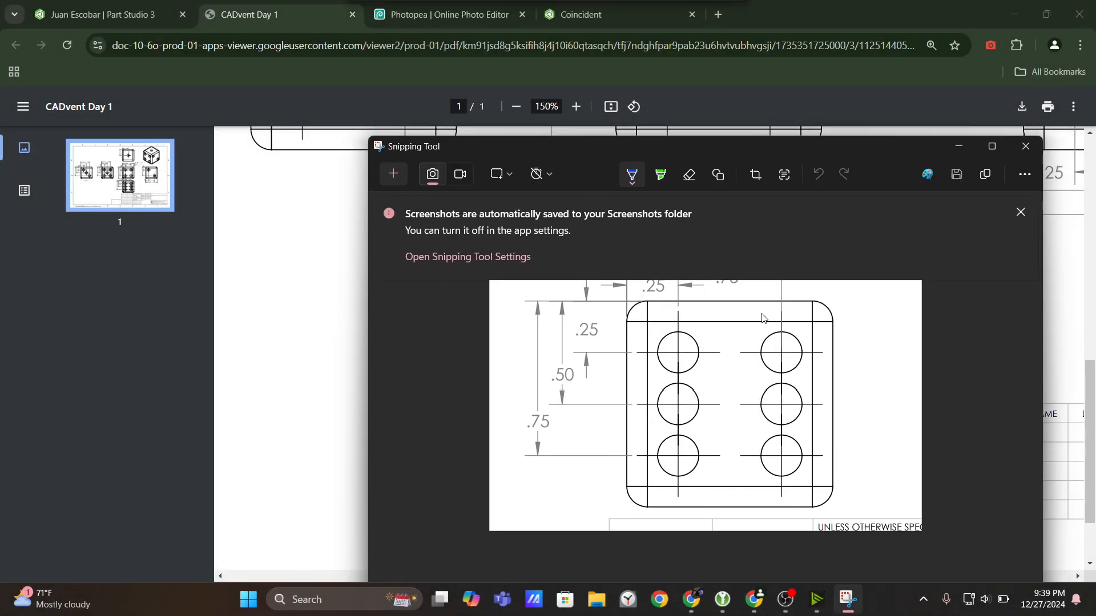
Mark the snip in blue down the first column of dots and across the first row, then minimize it.
left_click_drag(680, 355, 680, 356)
left_click(677, 370)
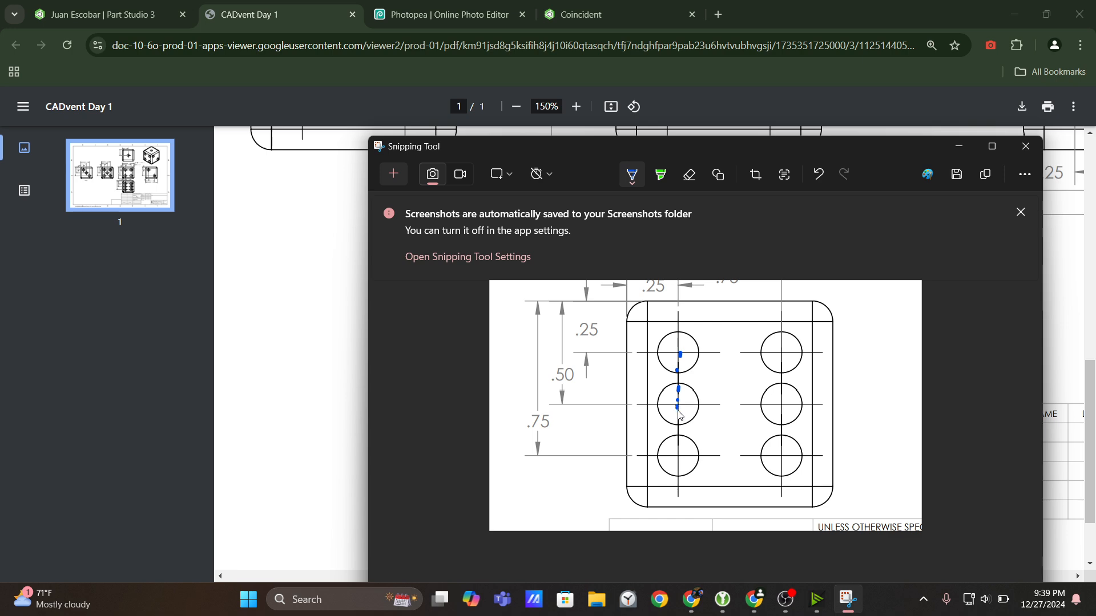
left_click(676, 440)
left_click_drag(669, 404, 693, 406)
left_click_drag(697, 352, 775, 354)
left_click(959, 146)
In Onshape, sketch a circle in the bottom face's upper-left area and dimension its diameter to 0.2 in.
left_click(131, 14)
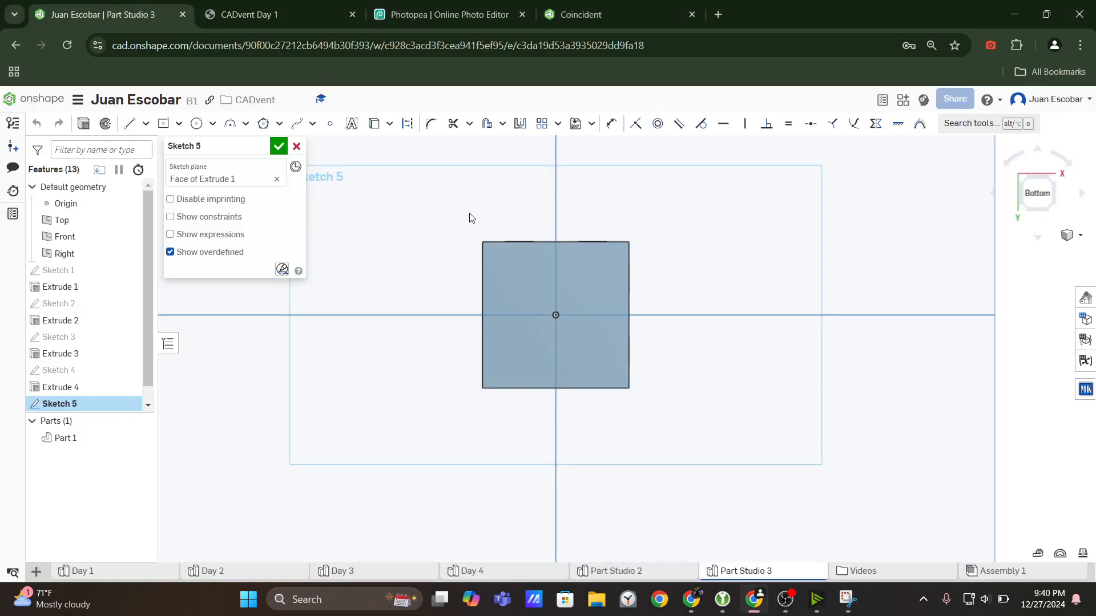
left_click(196, 123)
left_click(534, 288)
key("d")
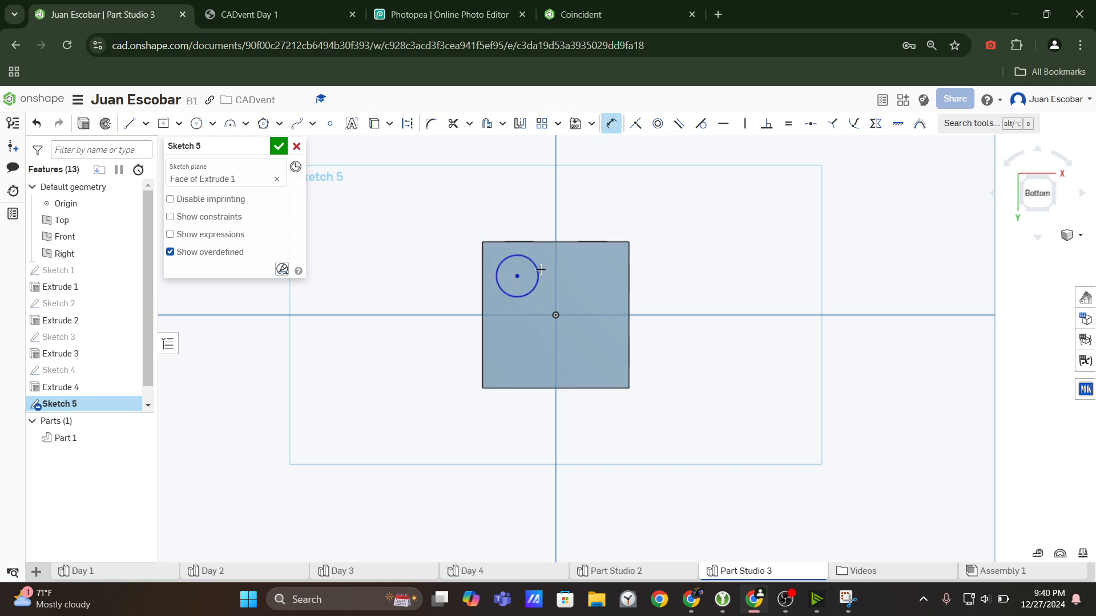
left_click(538, 269)
left_click(546, 258)
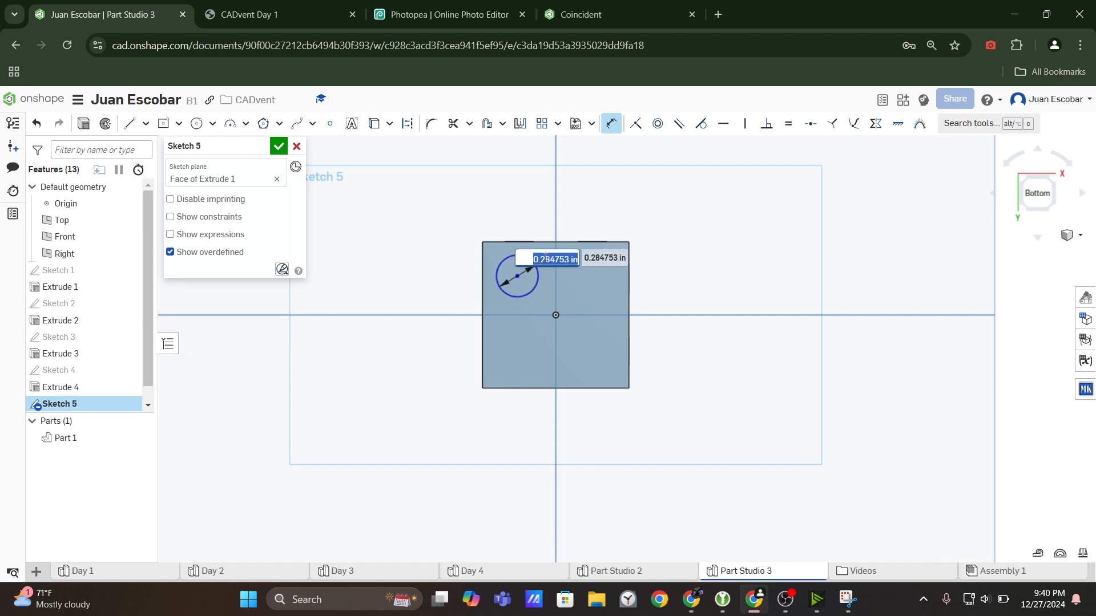
type("0.2")
key("Return")
key("Escape")
Check the six-dot view's spacing in the drawing and dimension the circle's center 0.25 in vertically from the face's upper-left corner.
left_click(261, 19)
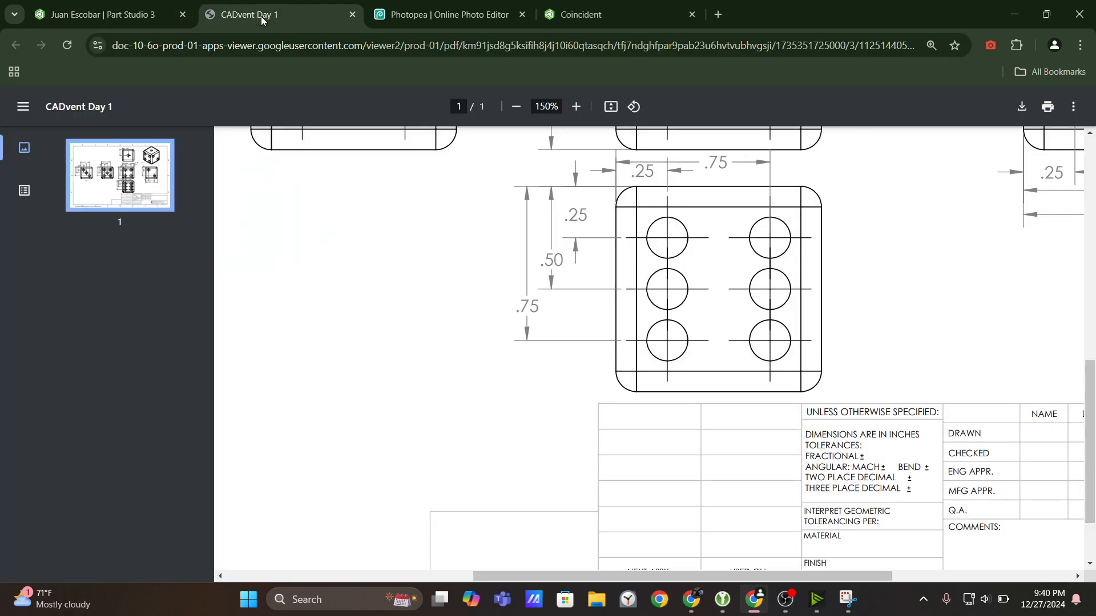
scroll(651, 240, "up", 4)
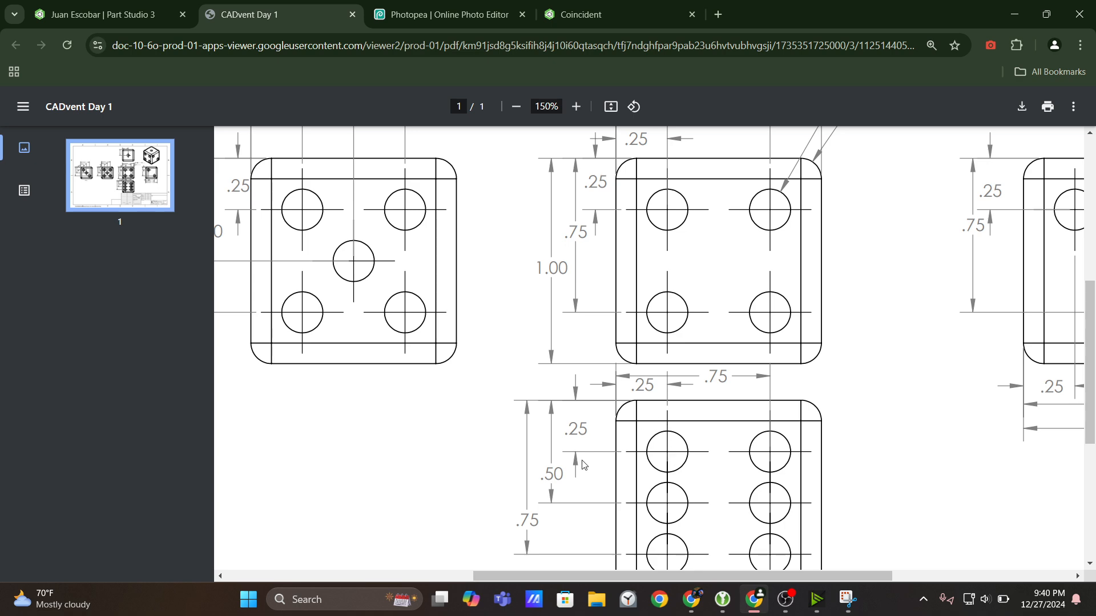
left_click(108, 14)
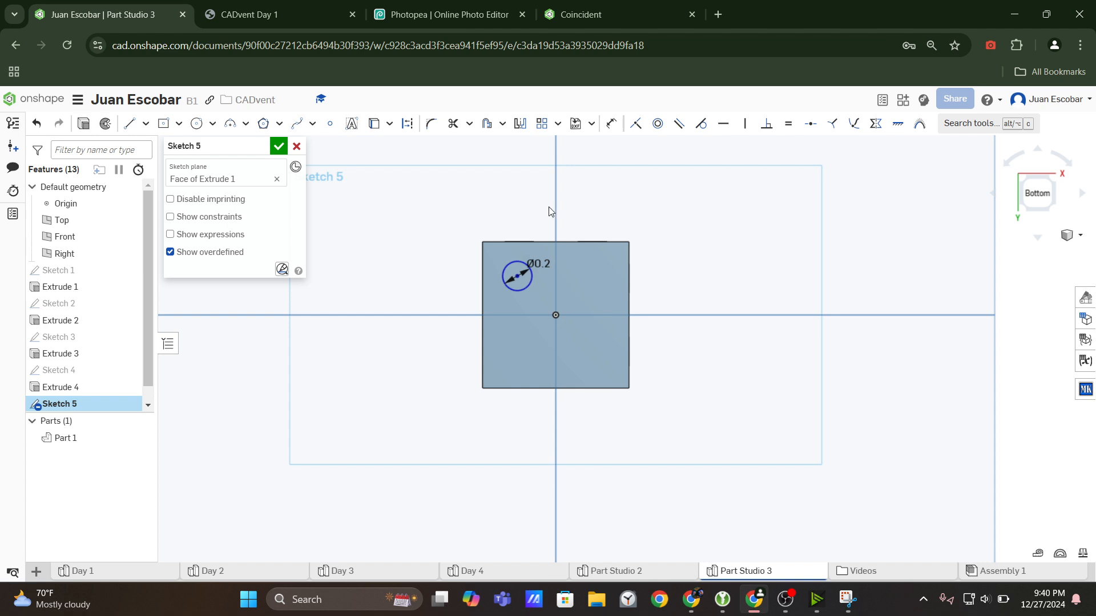
left_click(611, 124)
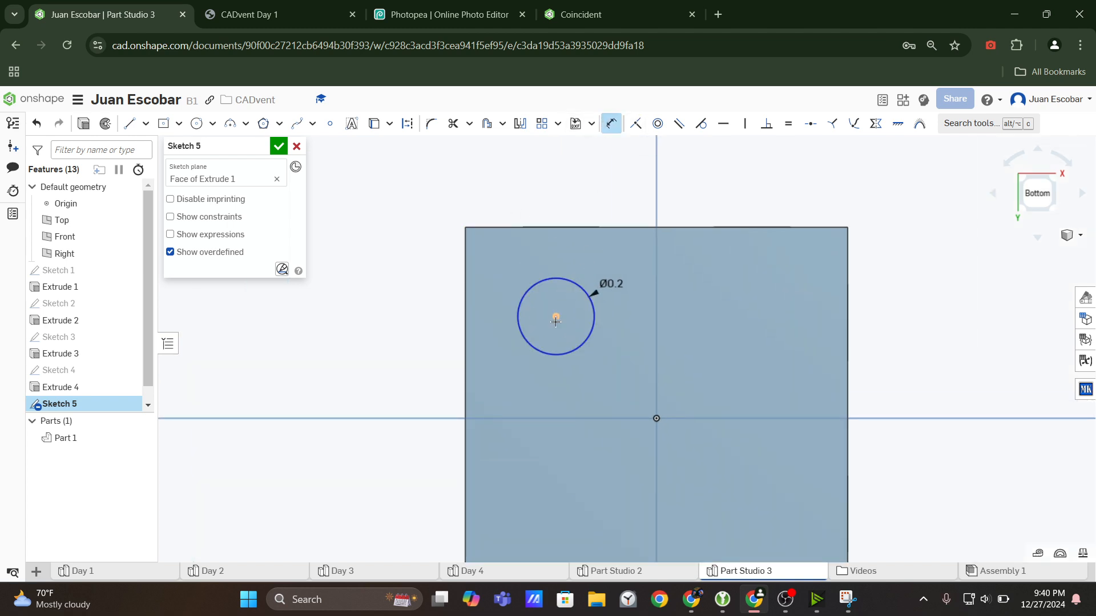
left_click(556, 316)
left_click(469, 227)
left_click(414, 267)
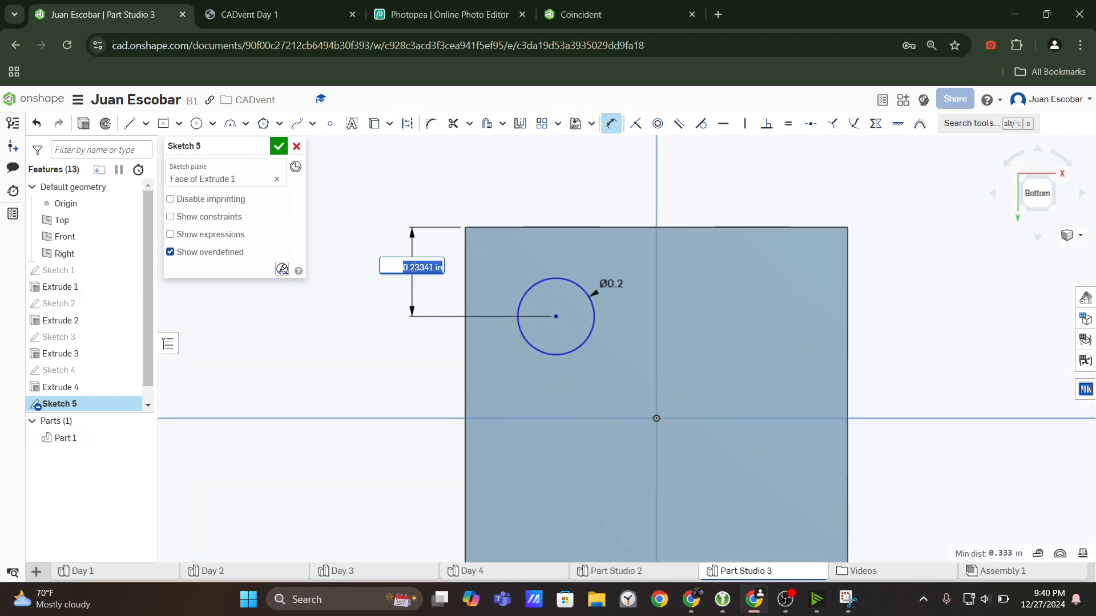
type("0.25")
key("Return")
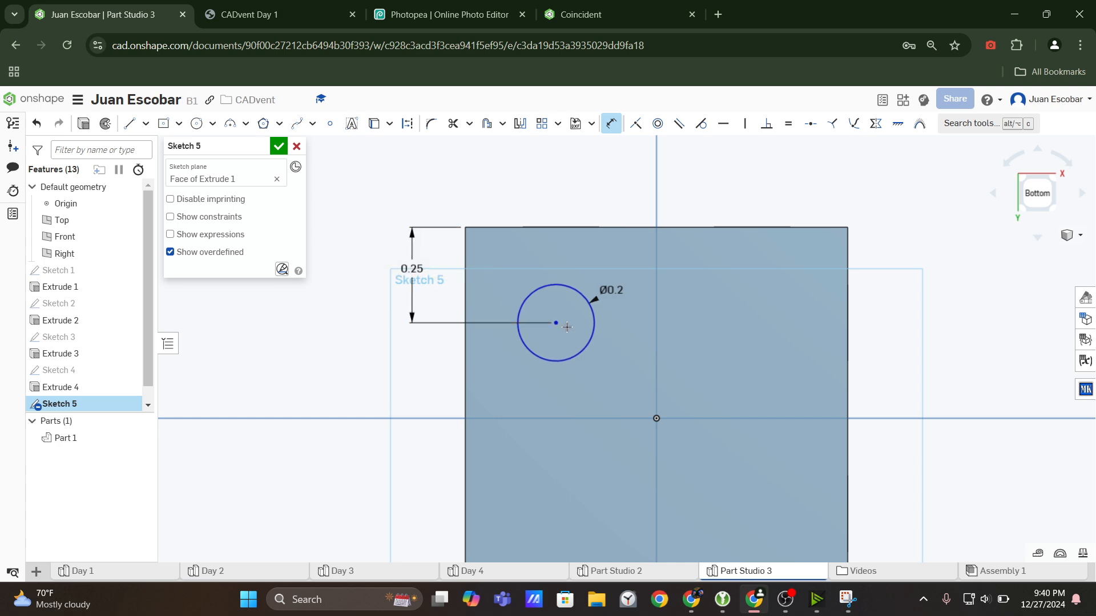
Dimension the circle's center 0.25 in horizontally from the face's upper-left corner.
left_click(466, 228)
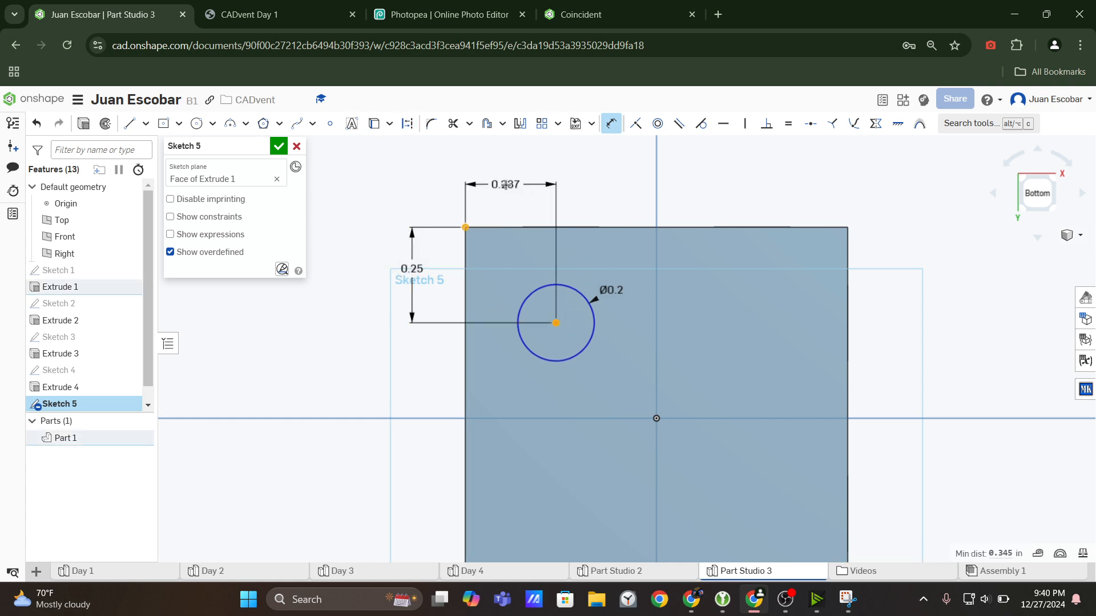
left_click(507, 185)
type("0.25")
key("Return")
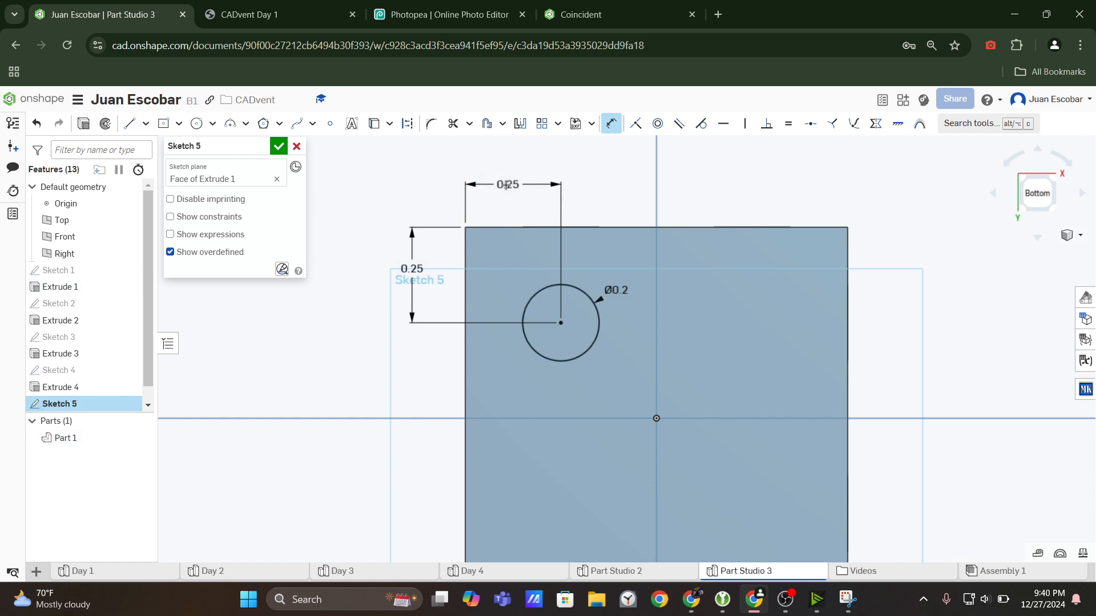
Recheck the row and column spacing of the six-dot view in the drawing and return to the sketch.
scroll(555, 310, "down", 3)
left_click(291, 5)
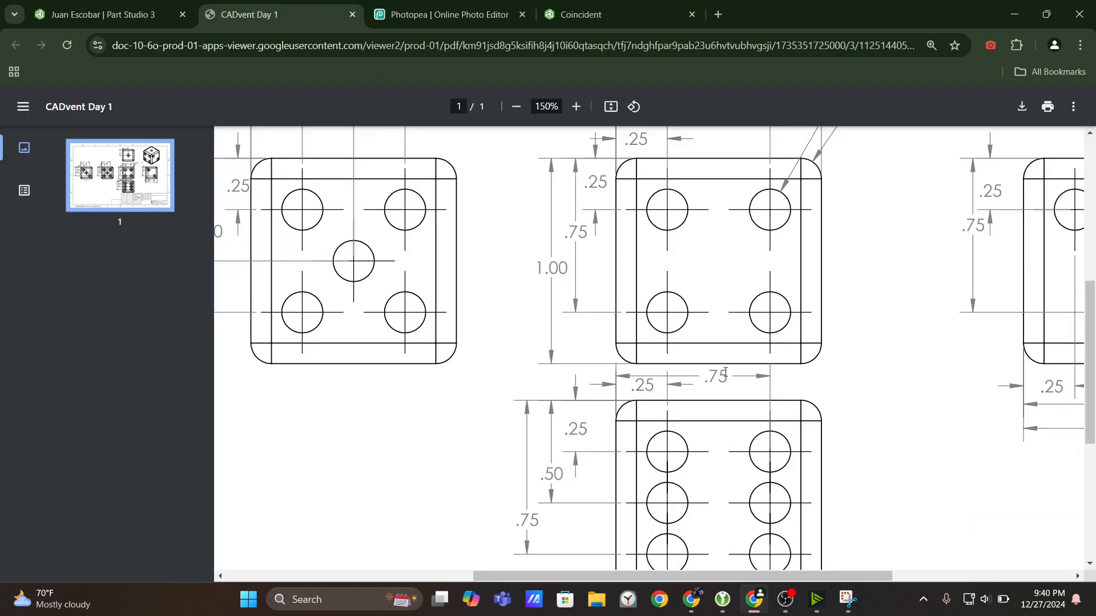
scroll(725, 372, "down", 1)
left_click(108, 14)
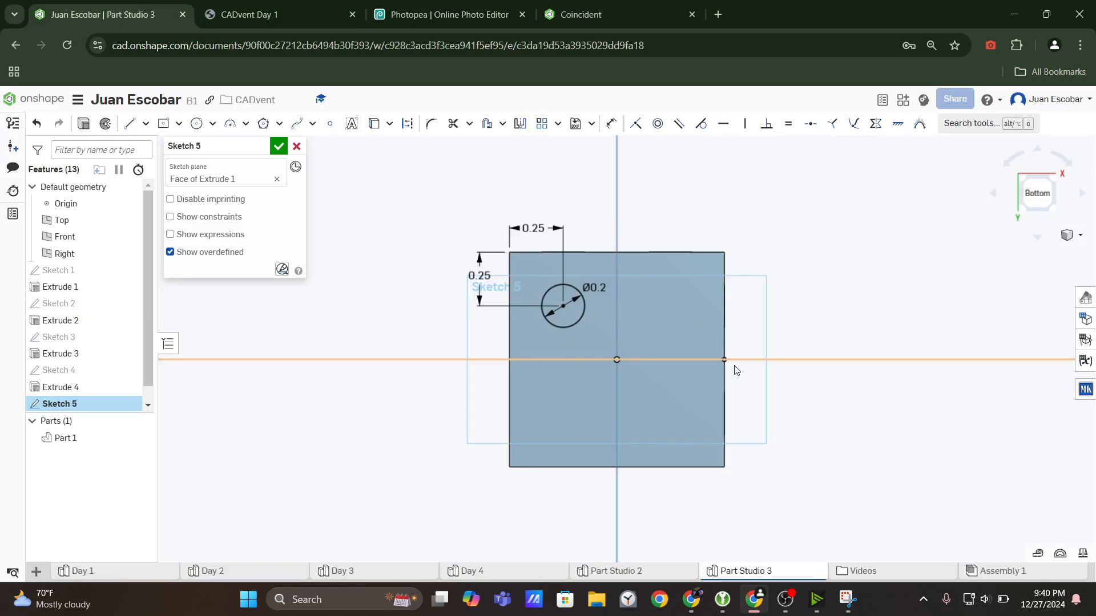
Start a sketch Linear pattern of the 0.2 in circle on the bottom face.
left_click(582, 324)
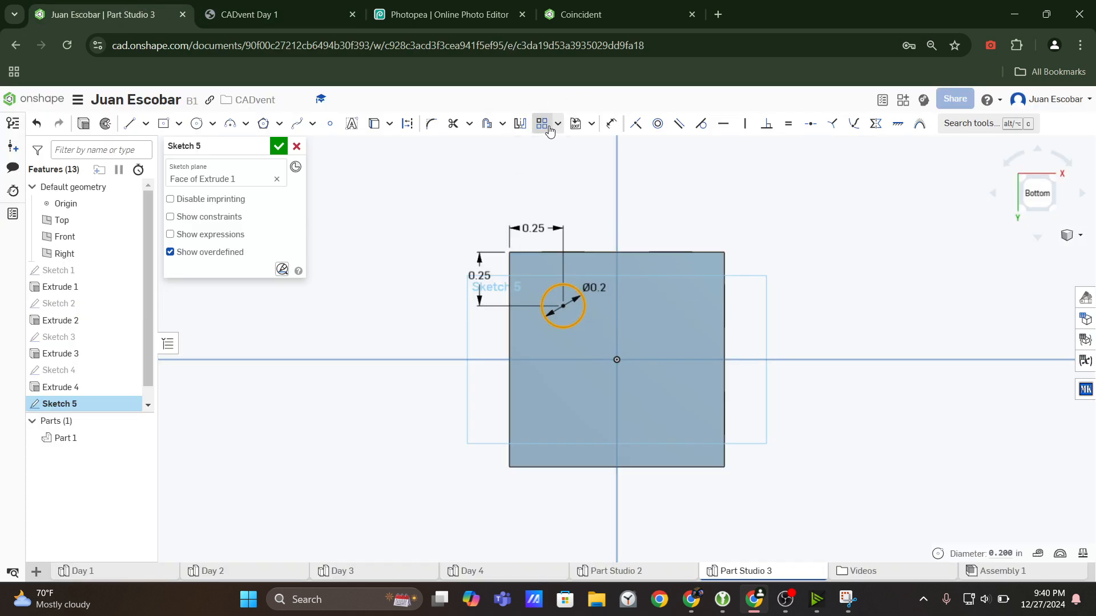
left_click(971, 126)
type("linear")
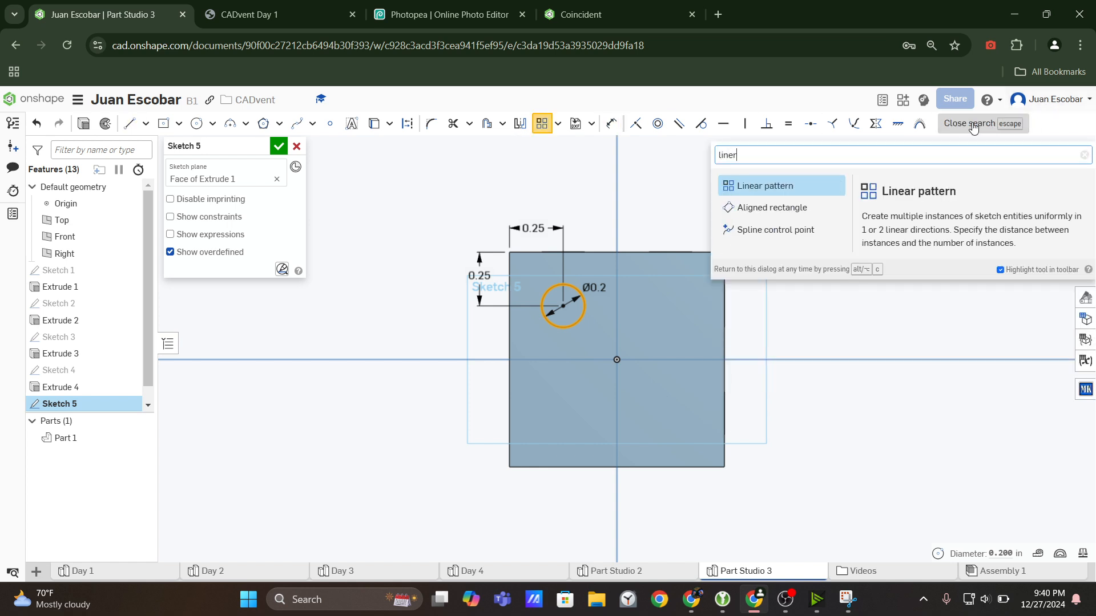
key("Return")
scroll(725, 375, "down", 5)
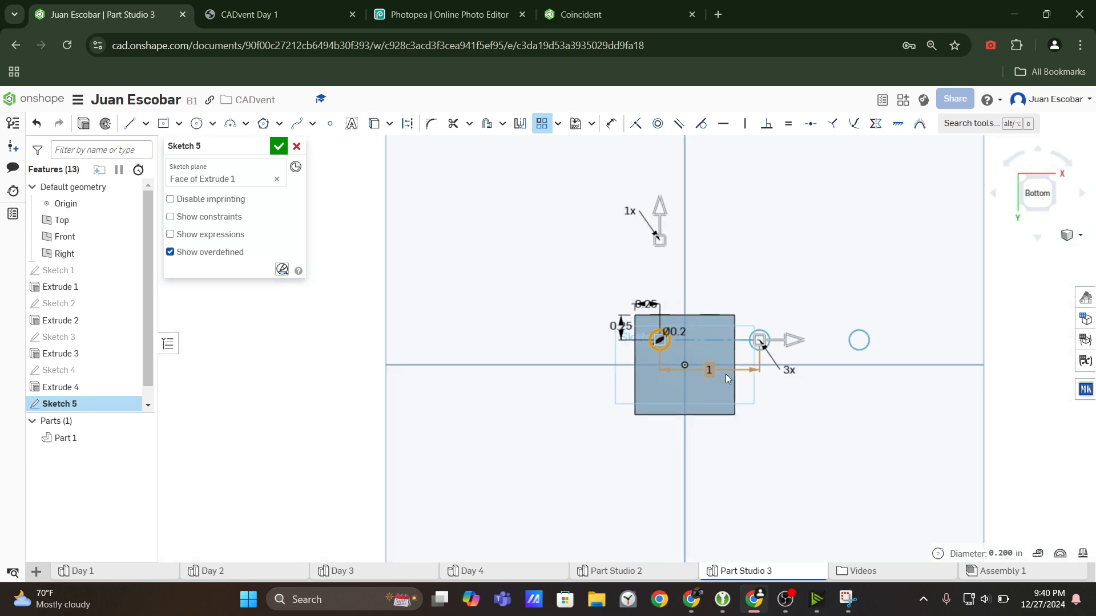
scroll(726, 382, "up", 3)
scroll(707, 422, "down", 2)
scroll(731, 444, "up", 3)
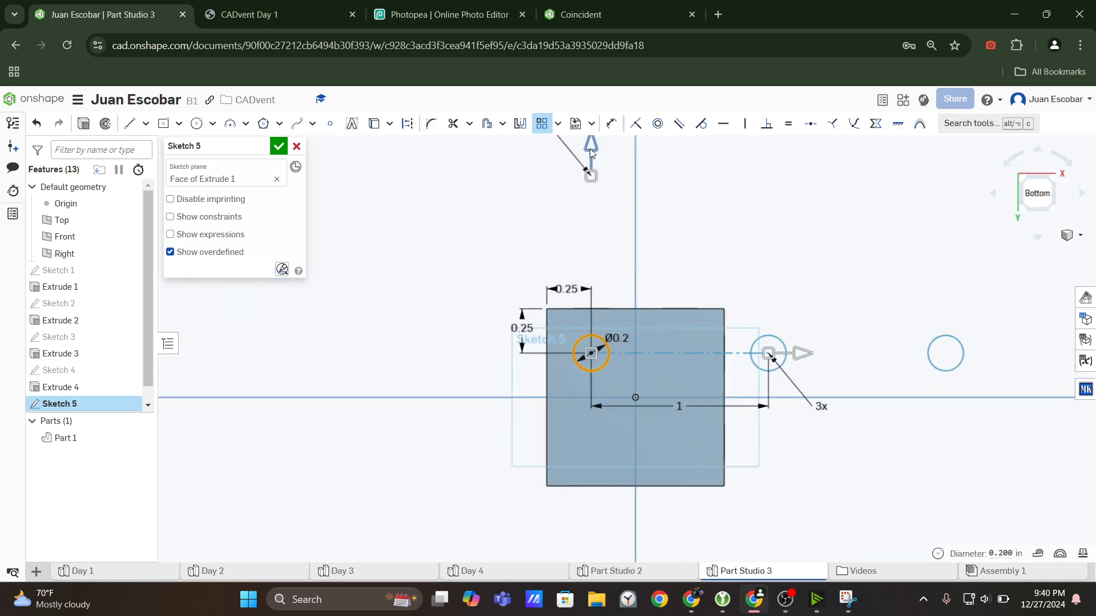
Bring up the six-dot snip and highlight the downward pattern direction with a green arrow along the first column.
left_click(856, 609)
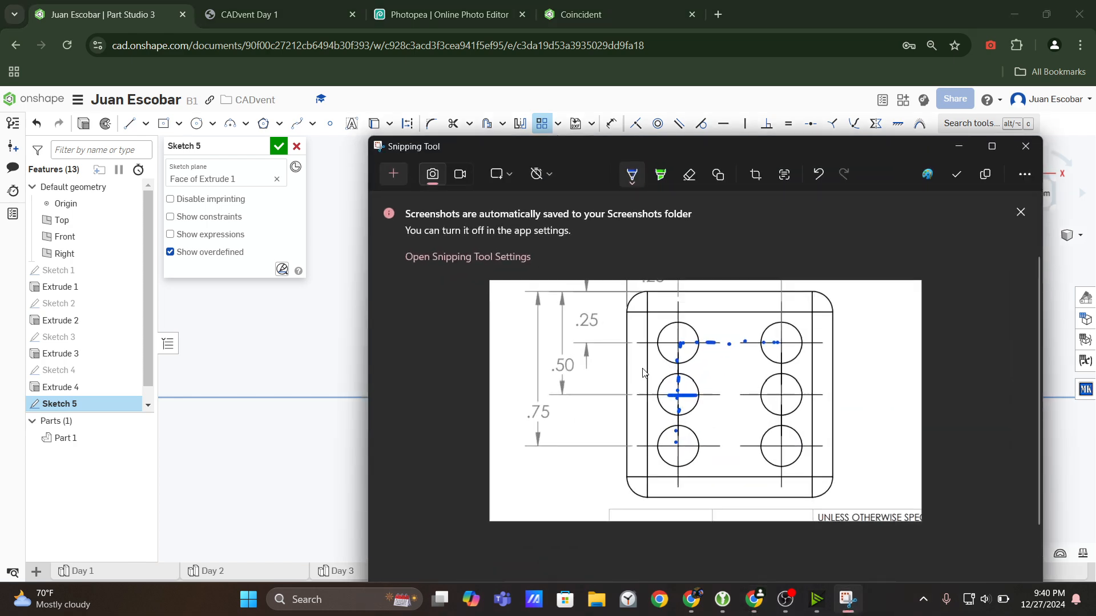
left_click(631, 178)
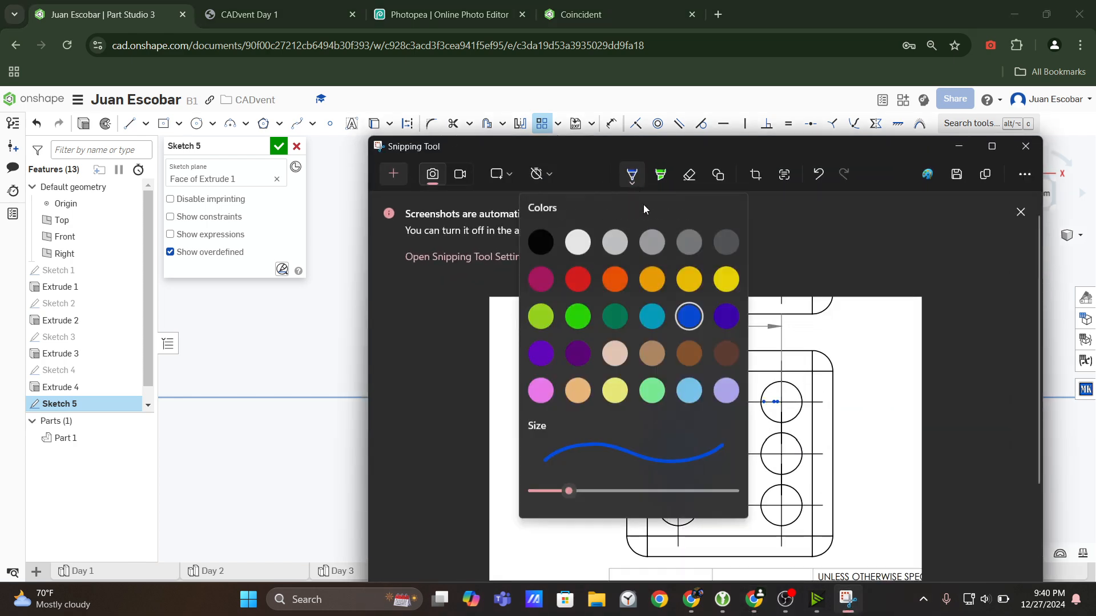
left_click(697, 176)
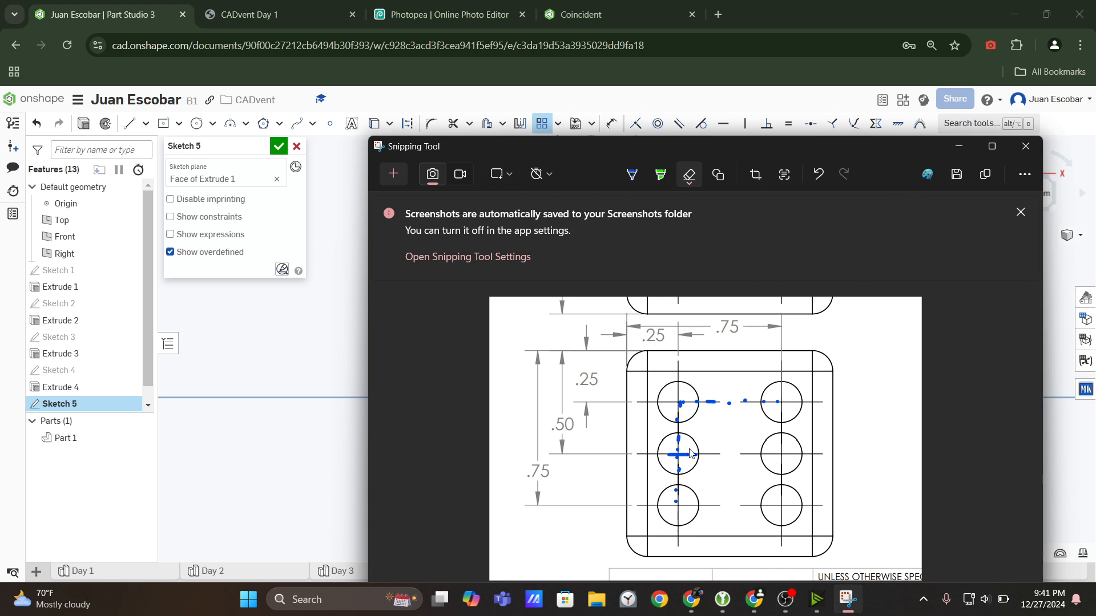
left_click(661, 176)
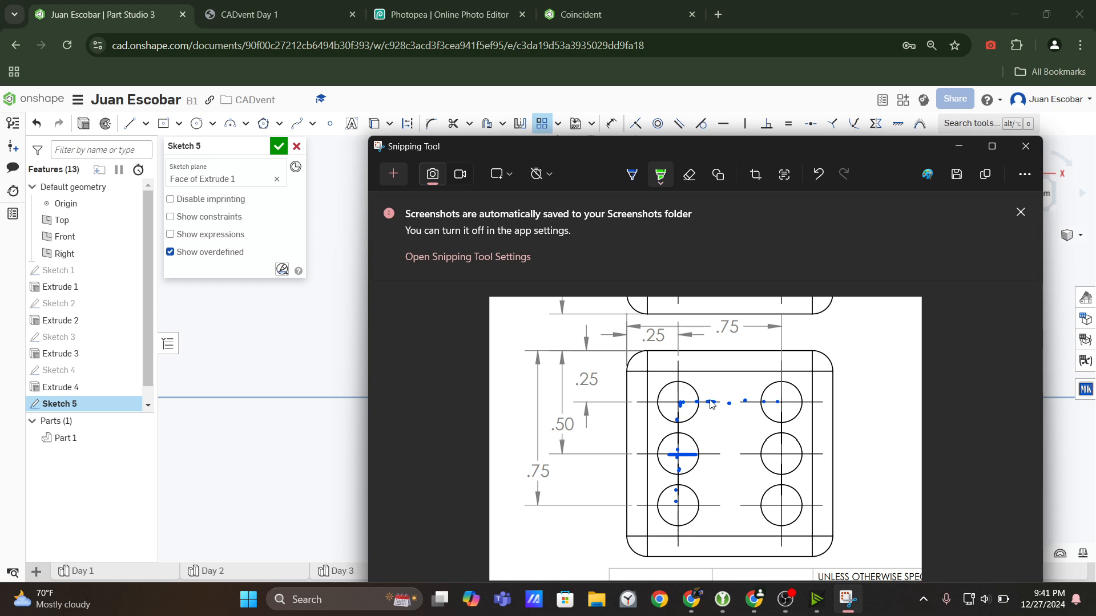
mouse_move(679, 396)
left_mouse_down()
mouse_move(679, 539)
mouse_move(691, 513)
left_mouse_up()
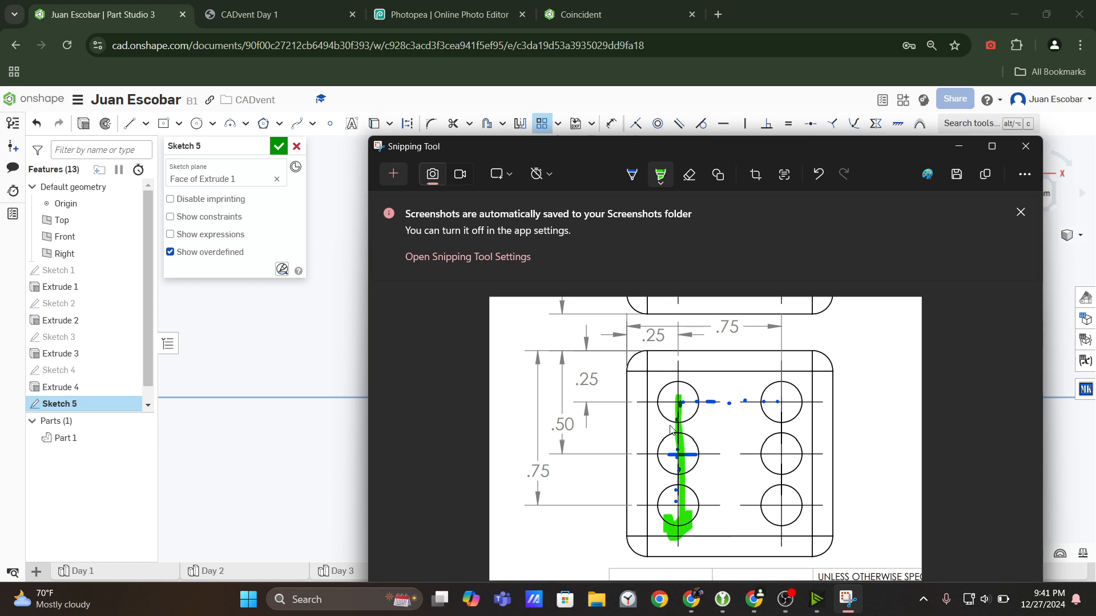
Highlight the horizontal pattern direction with a magenta arrow along the first row of dots and minimize the snip.
left_click(657, 183)
left_click(679, 244)
mouse_move(686, 408)
left_mouse_down()
mouse_move(834, 404)
mouse_move(826, 381)
mouse_move(807, 431)
left_mouse_up()
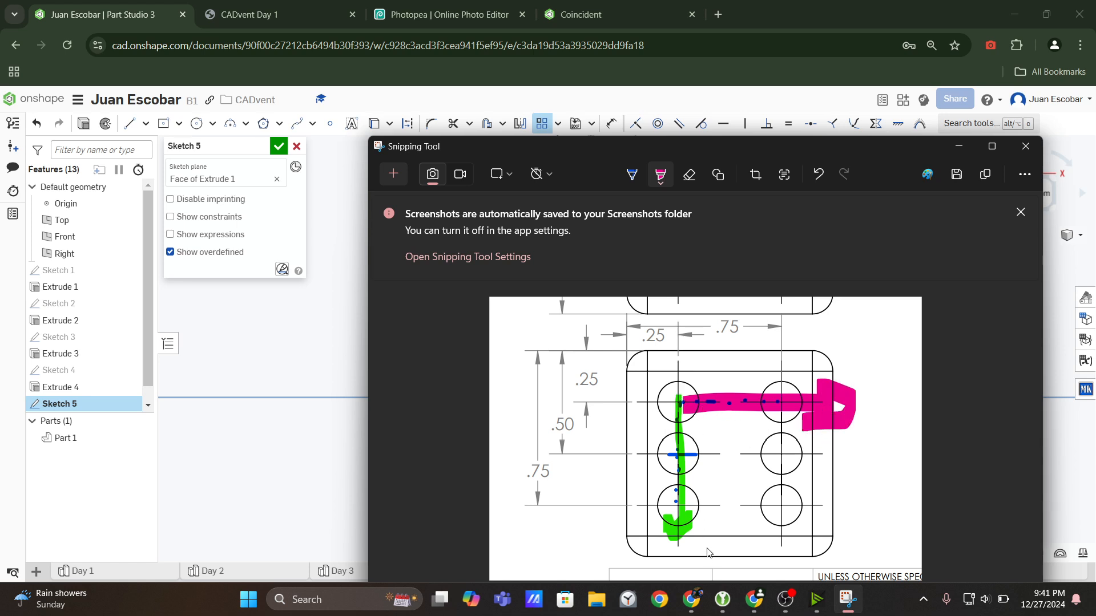
left_click(959, 146)
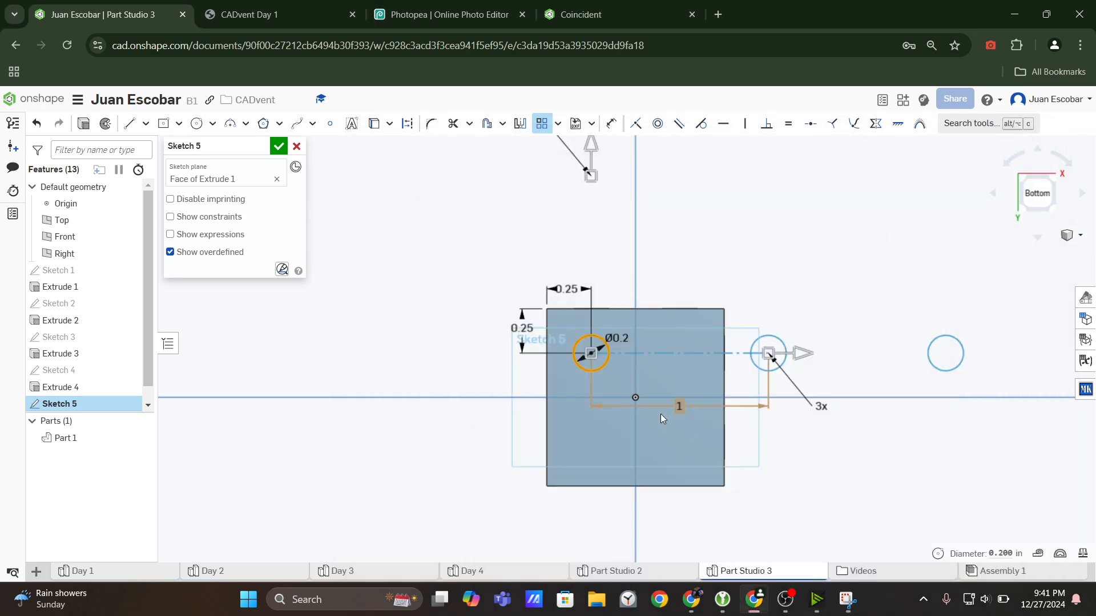
Flip the pattern's vertical direction so it runs downward across the face.
scroll(613, 308, "down", 3)
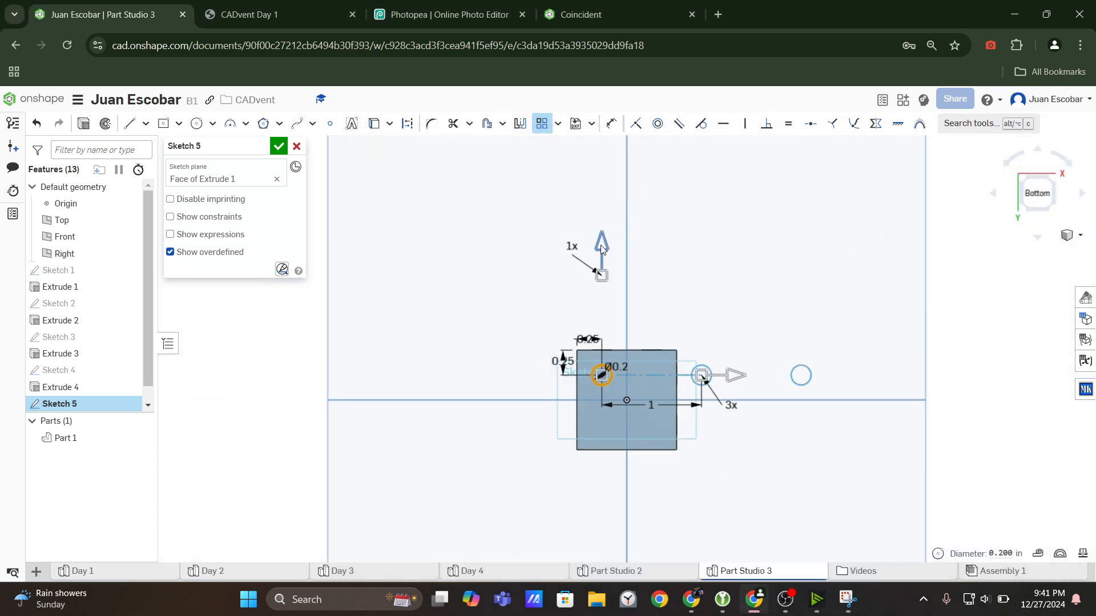
left_click(601, 246)
left_click(602, 505)
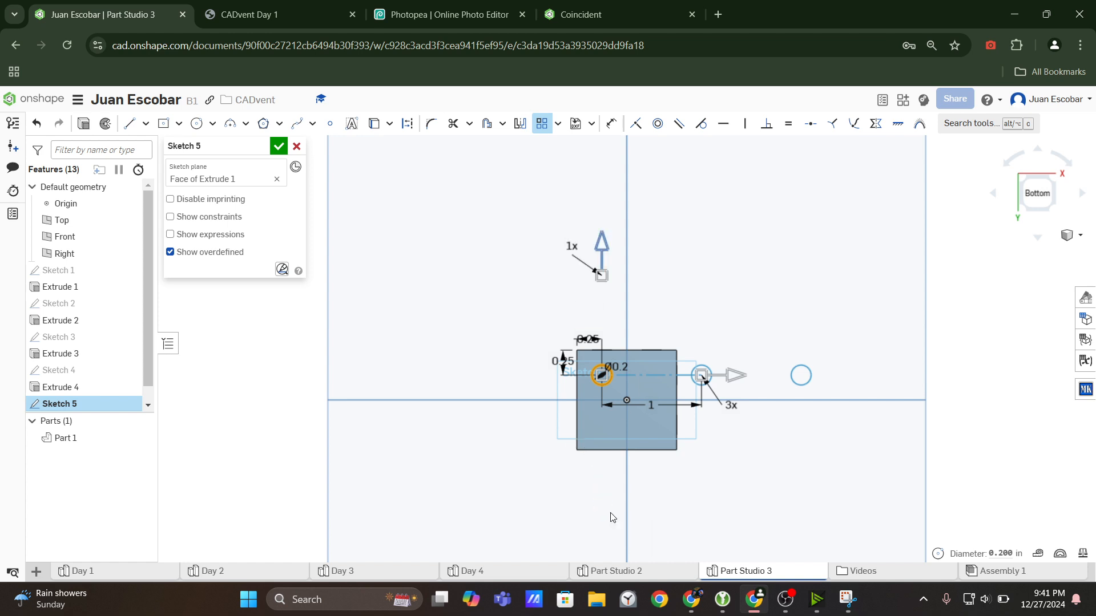
left_click(601, 251)
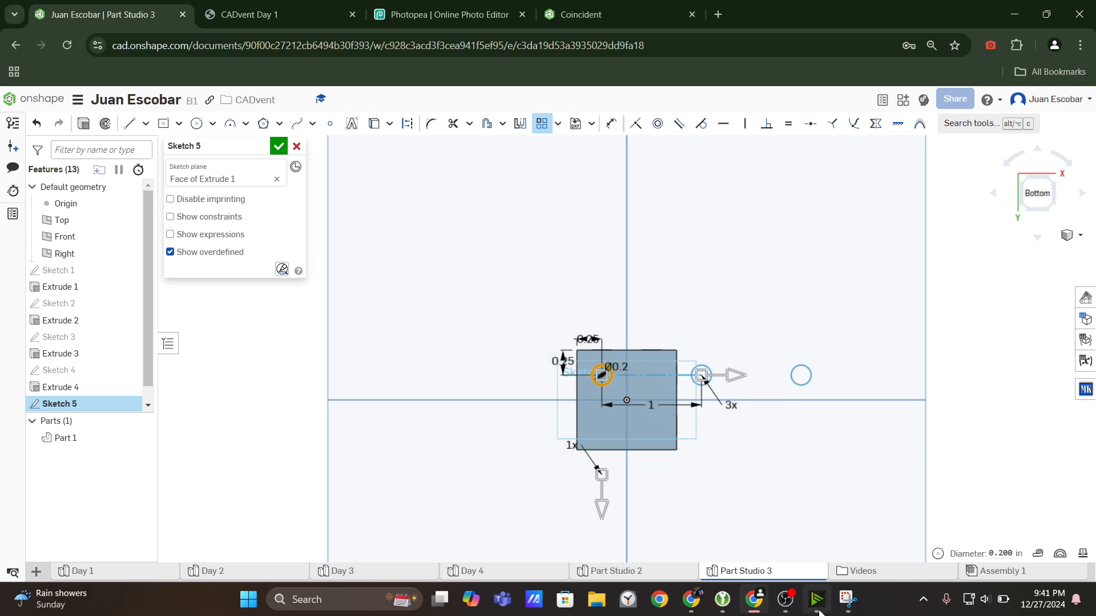
Recheck the marked snip and move the horizontal instance-count label above the patterned circles.
left_click(847, 599)
scroll(895, 227, "up", 1)
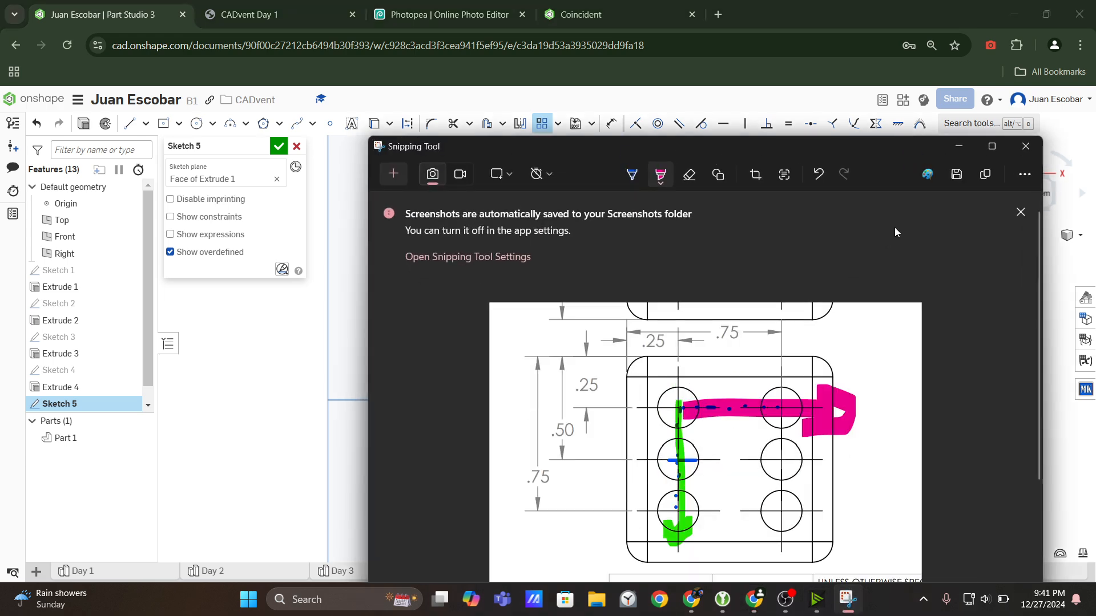
left_click(959, 147)
scroll(709, 357, "up", 3)
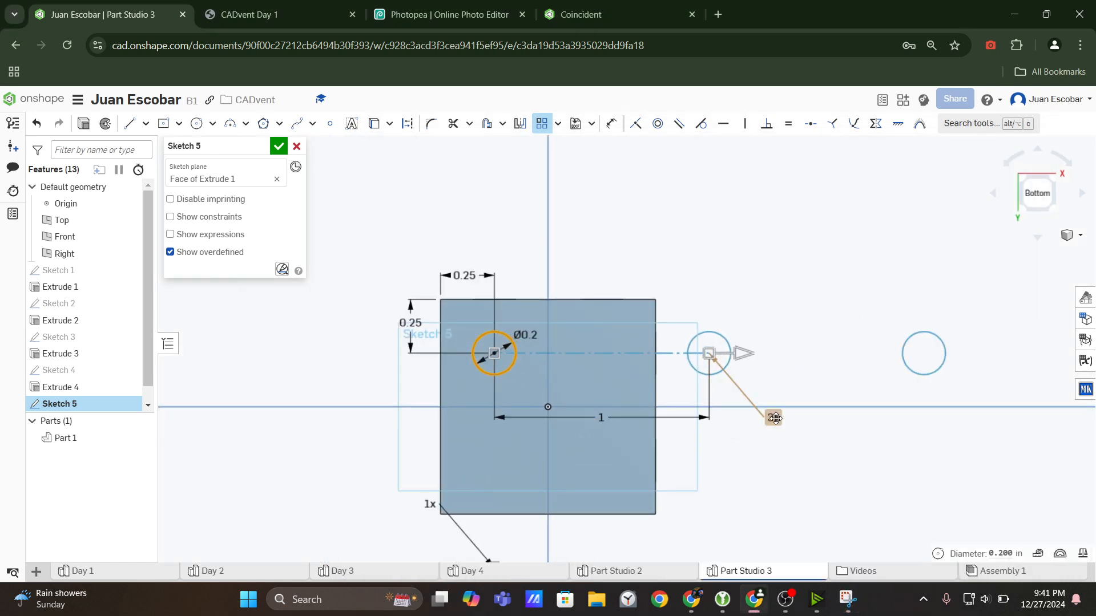
mouse_move(771, 415)
left_mouse_down()
mouse_move(780, 268)
mouse_move(688, 236)
mouse_move(697, 234)
left_mouse_up()
scroll(450, 508, "down", 3)
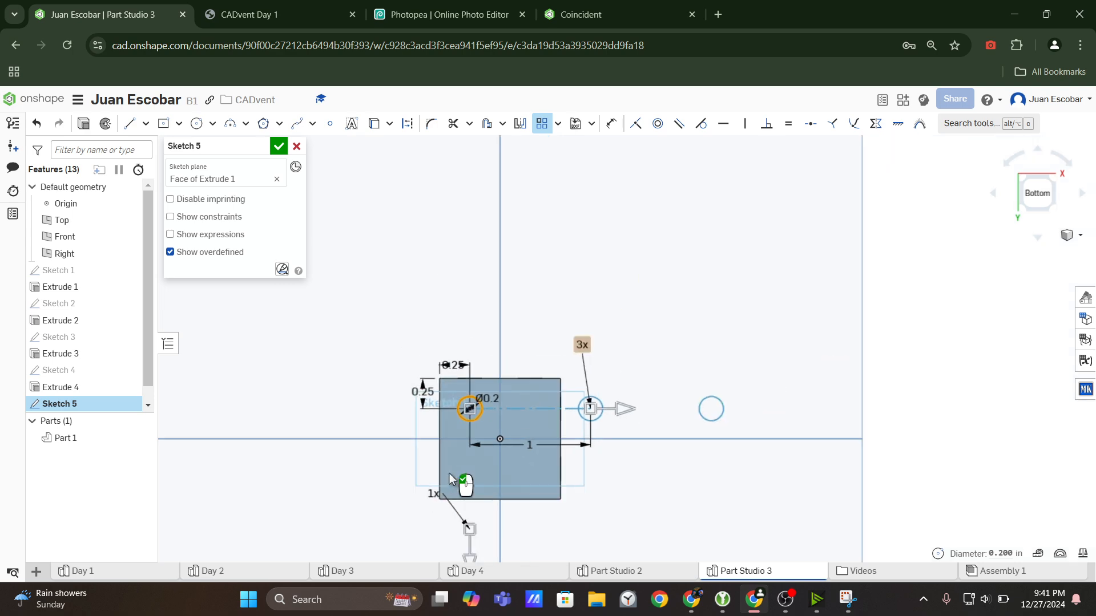
middle_click_drag(526, 466, 604, 424)
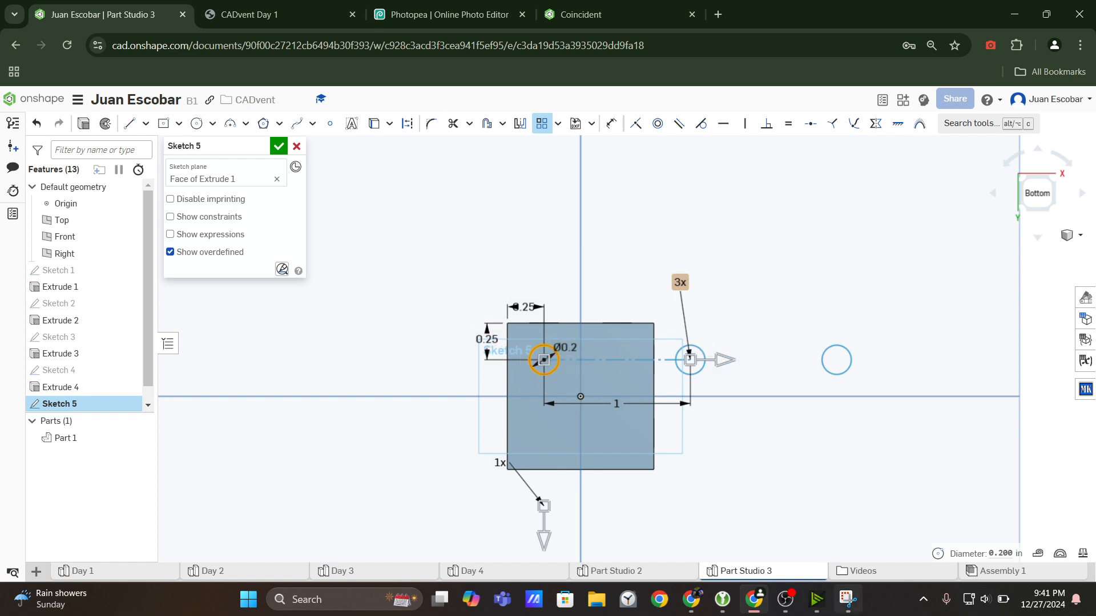
Recheck the marked six-dot snip and set the pattern's horizontal instance count to 2.
left_click(847, 599)
scroll(721, 346, "up", 1, "ctrl")
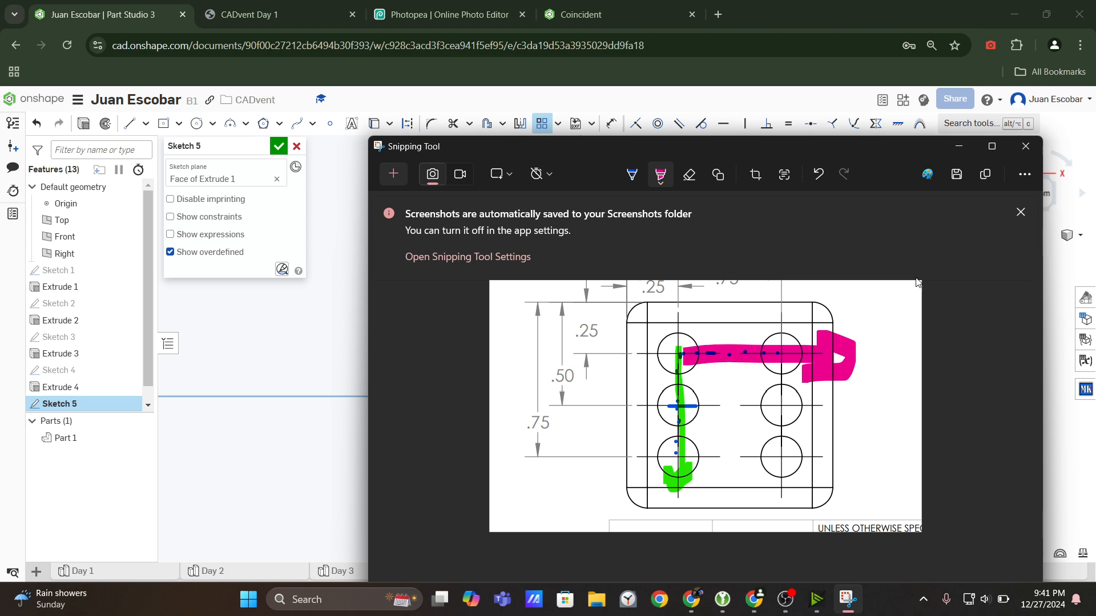
left_click(966, 149)
left_click(683, 284)
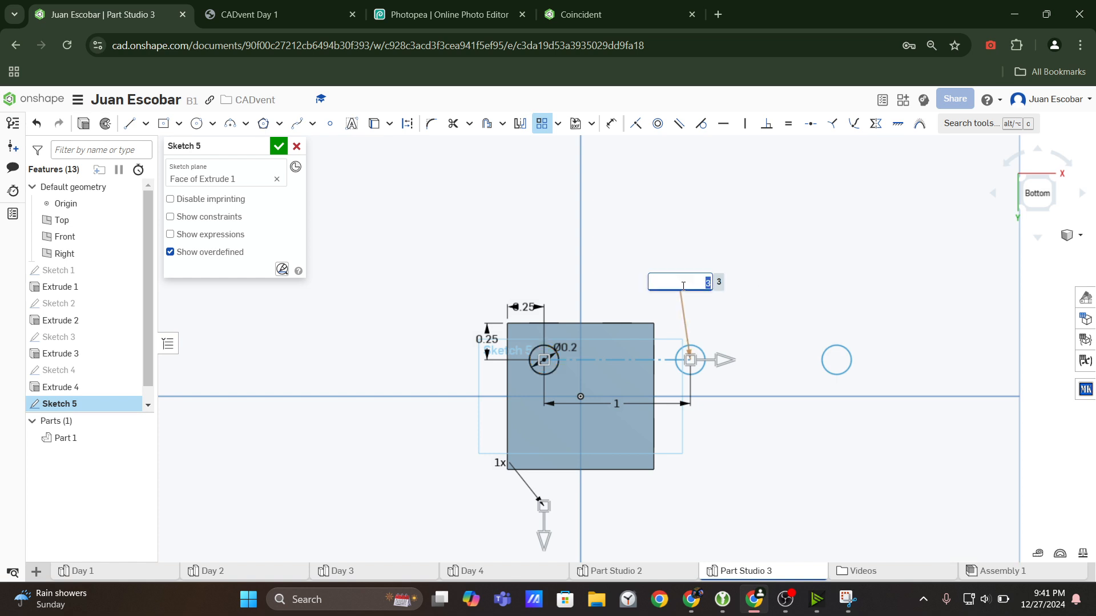
type("2")
key("Return")
scroll(692, 363, "down", 2)
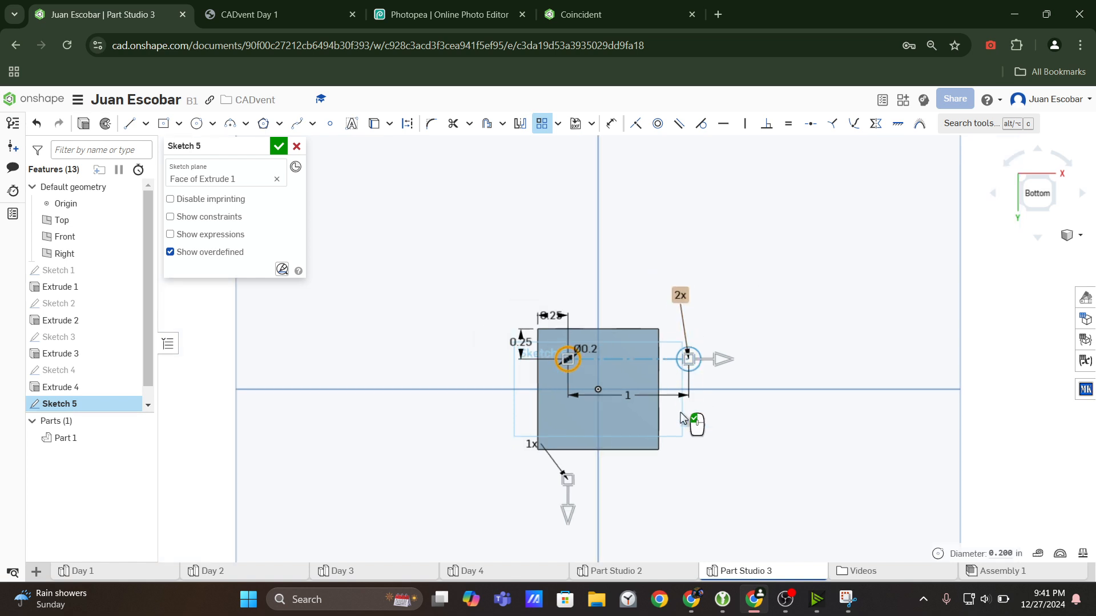
Recheck the dots per column in the snip and set the pattern's vertical instance count to 3.
left_click(847, 599)
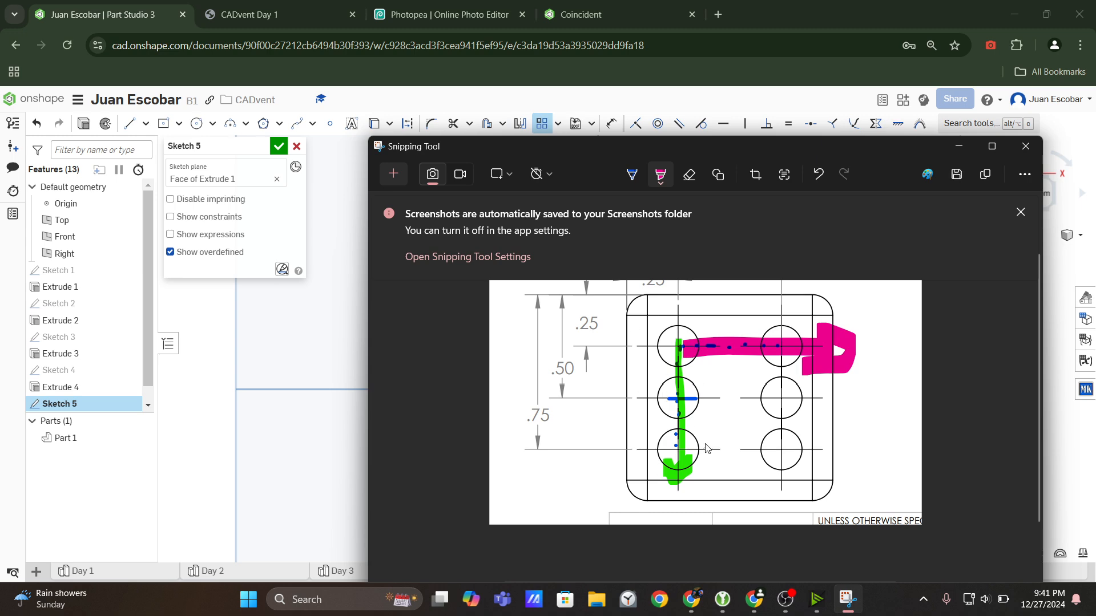
left_click(964, 148)
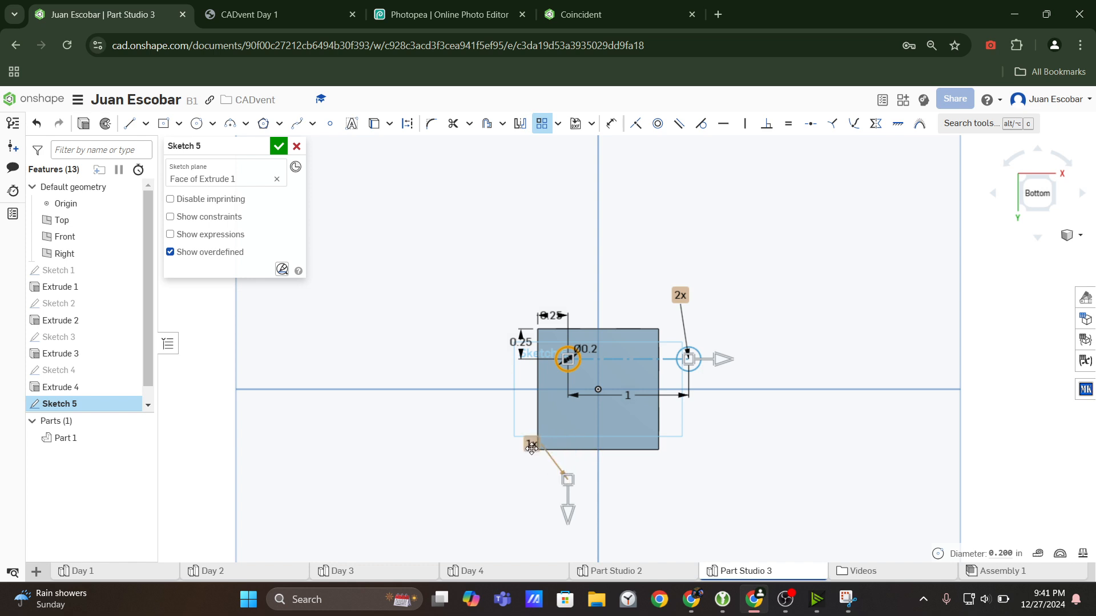
left_click(534, 447)
key("Return")
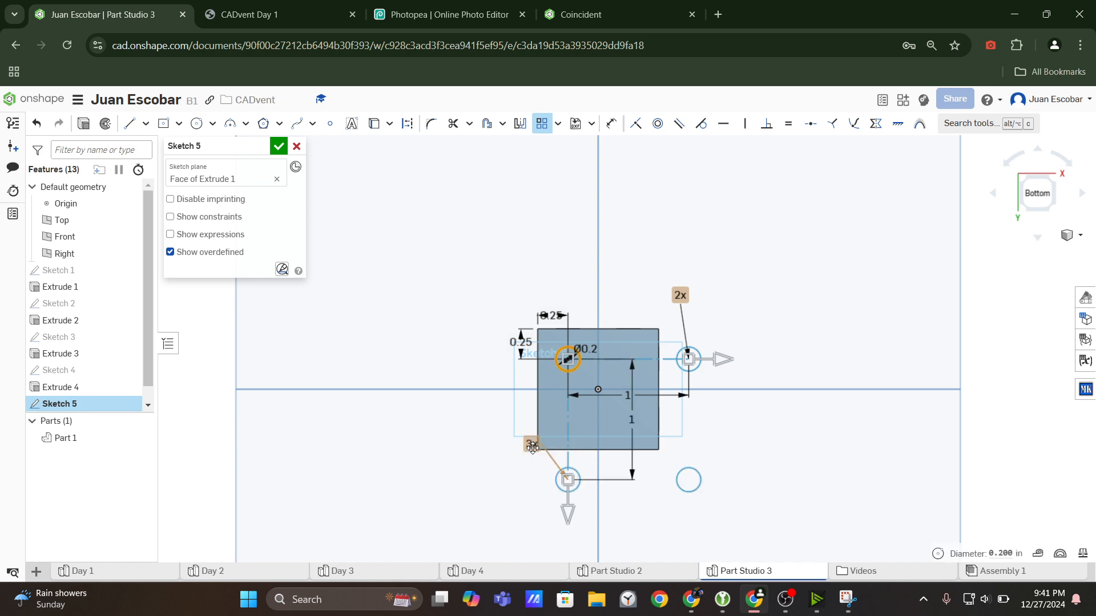
scroll(587, 434, "down", 3)
scroll(586, 368, "up", 2)
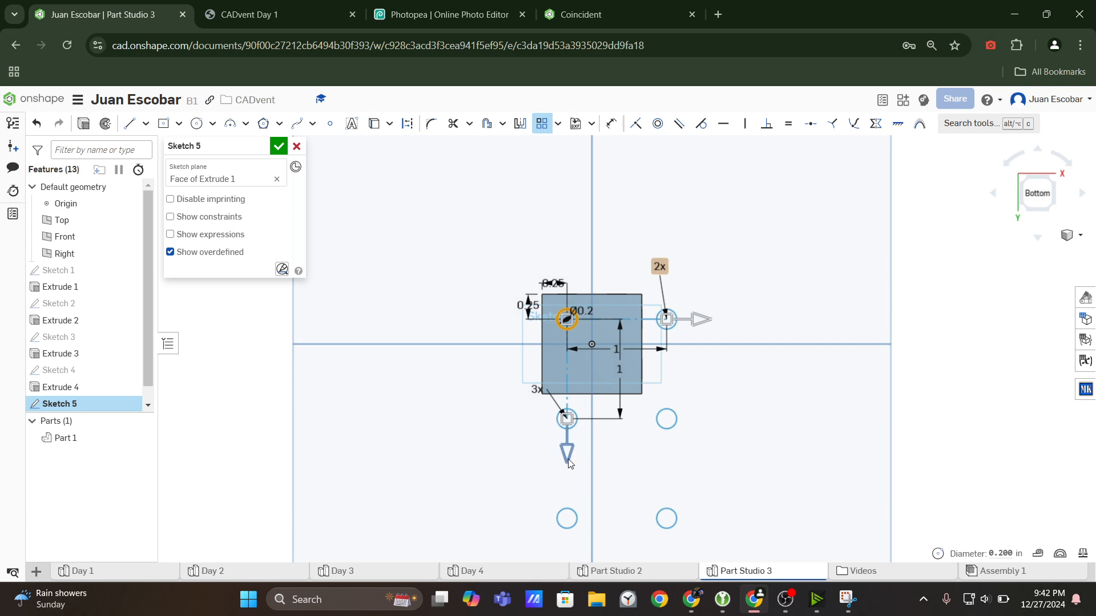
Shorten the pattern spacing to about 0.56 in horizontally and 0.35 in vertically, and place the vertical spacing dimension outside the face.
left_click_drag(567, 459, 569, 395)
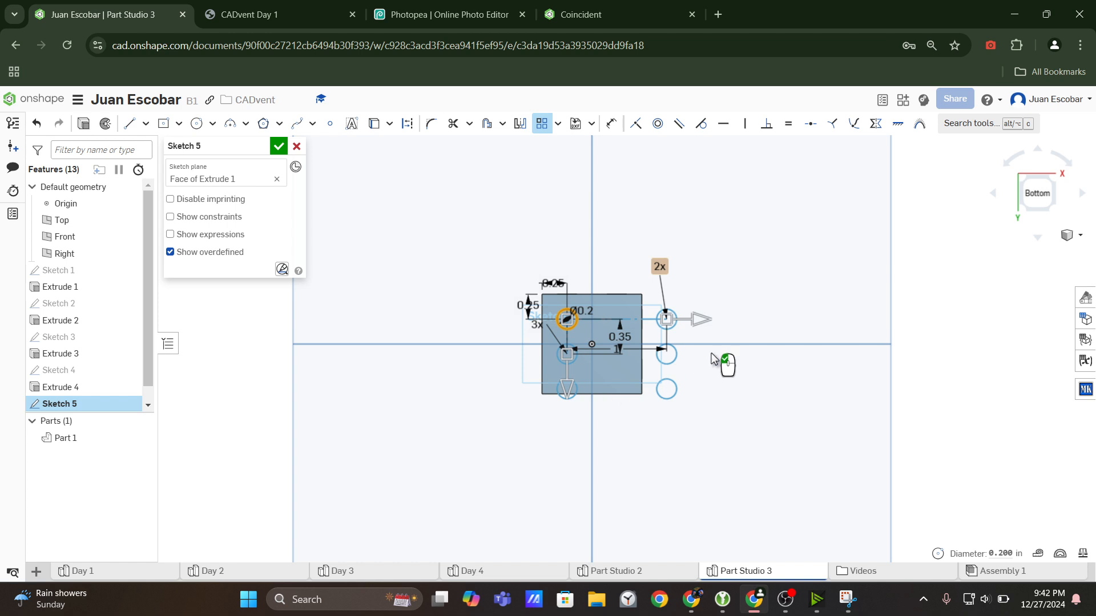
mouse_move(701, 319)
left_mouse_down()
mouse_move(559, 337)
mouse_move(416, 335)
mouse_move(325, 369)
left_mouse_up()
scroll(615, 336, "up", 3)
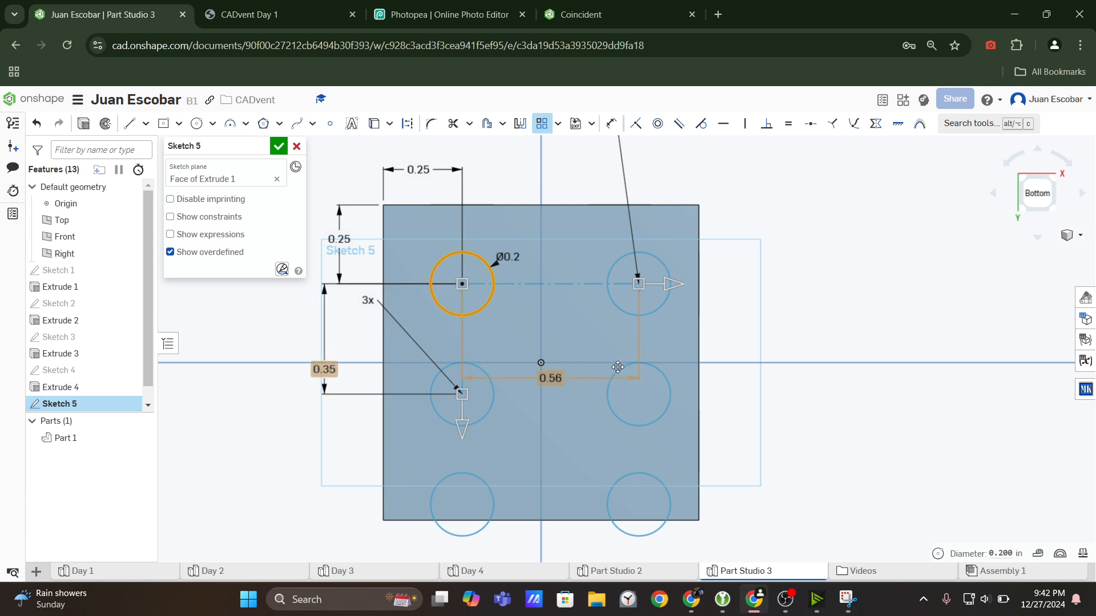
Move the horizontal spacing dimension above the first row of circles and finish the linear pattern.
left_click_drag(549, 377, 576, 219)
scroll(763, 354, "down", 3)
scroll(742, 349, "up", 3)
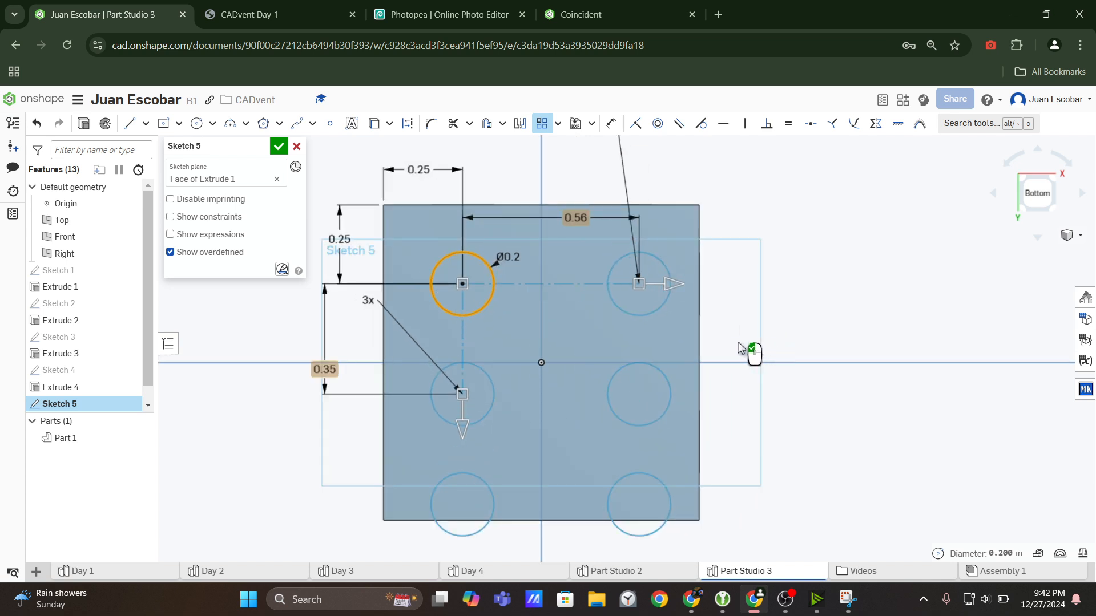
scroll(740, 348, "down", 1)
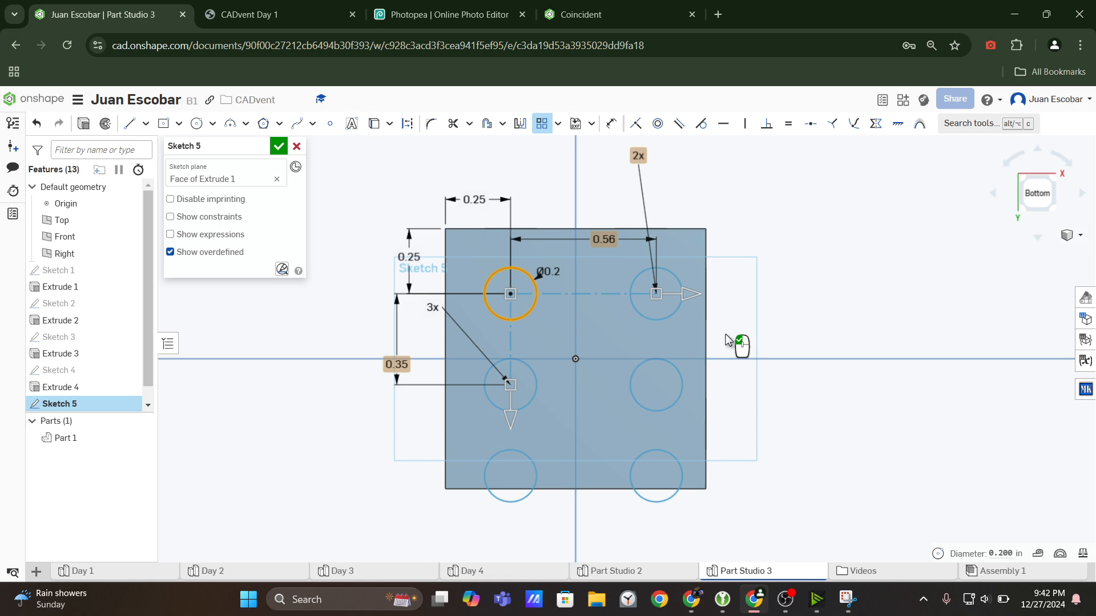
left_click(728, 356)
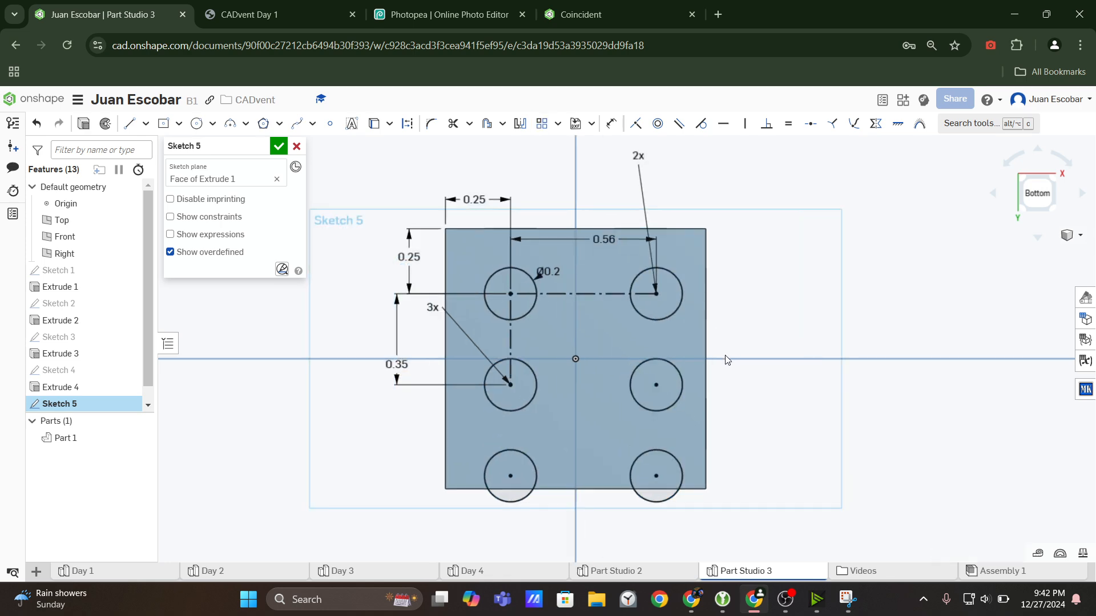
Check the six-dot view in the drawing and set the pattern's horizontal spacing to 0.75-0.25 in.
left_click_drag(619, 240, 634, 254)
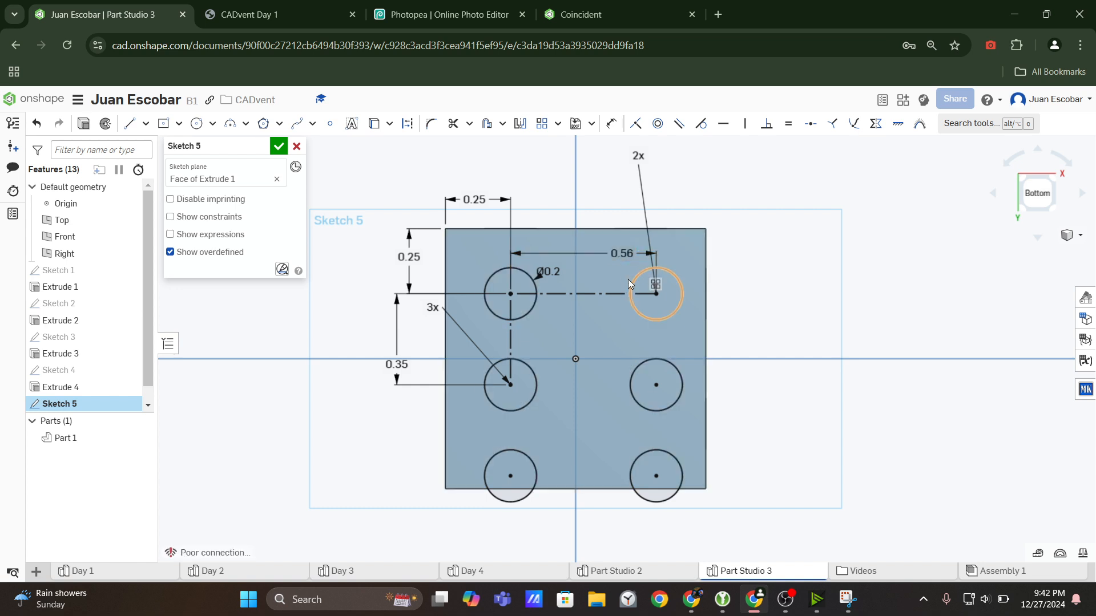
double_click(622, 253)
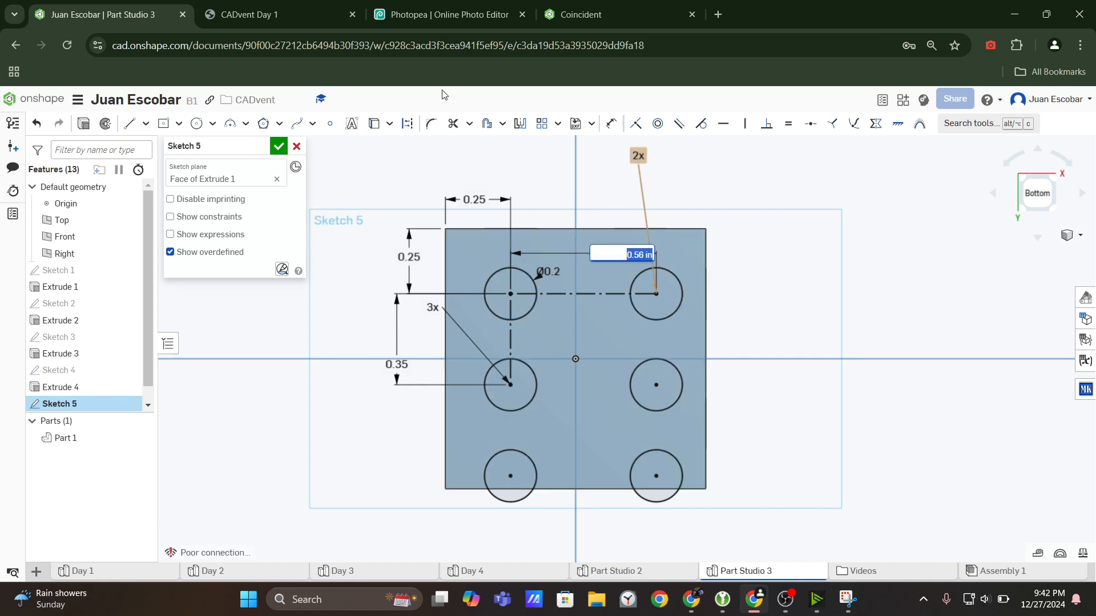
left_click(274, 14)
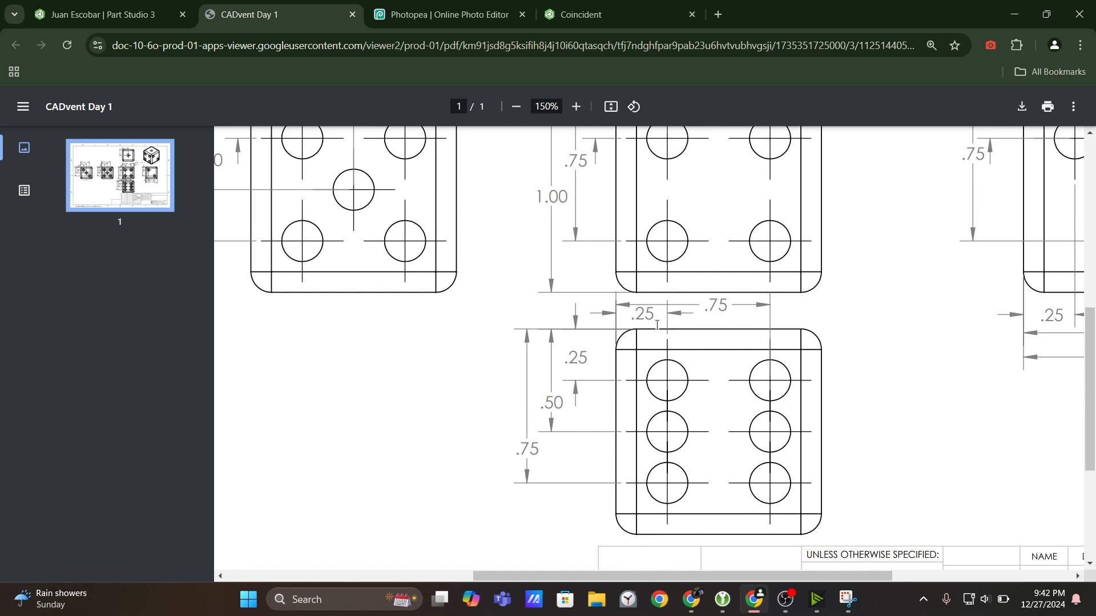
left_click(112, 12)
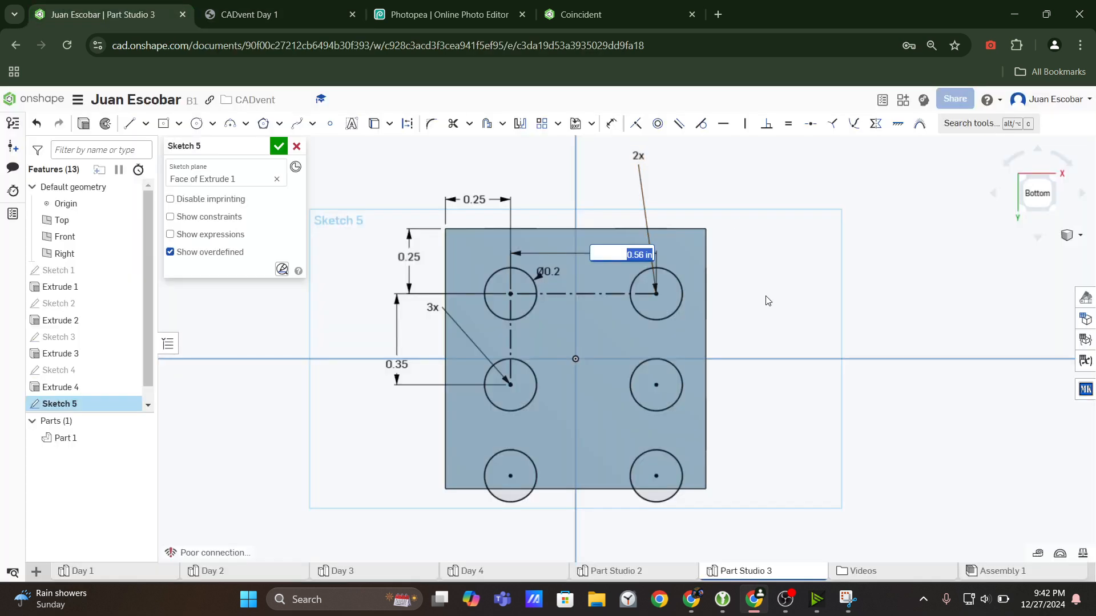
type("0.75-0.25")
key("Return")
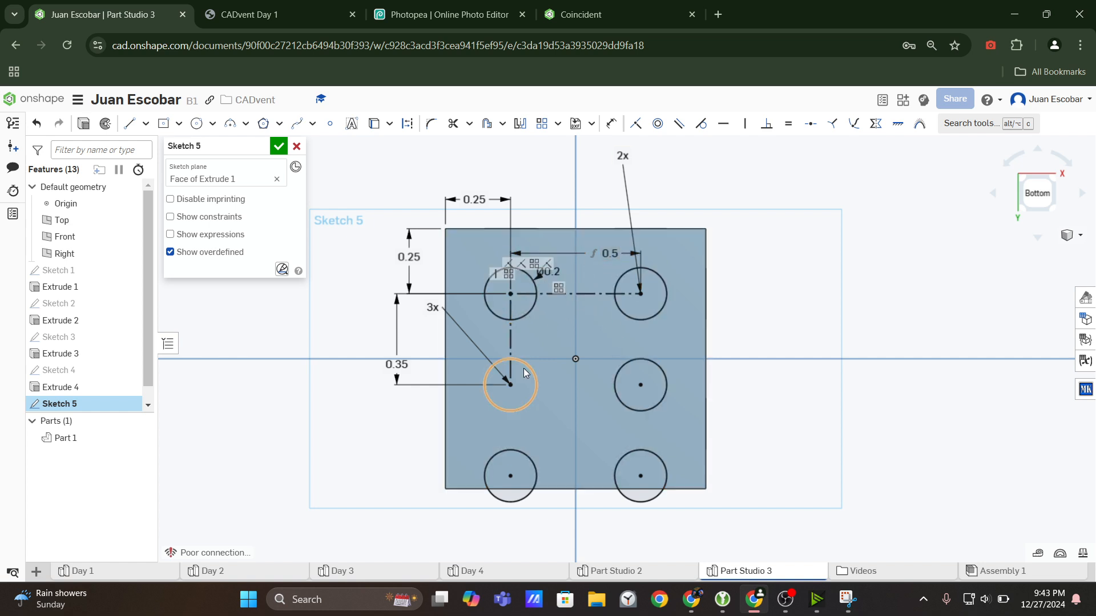
Review the vertical dot dimensions in the drawing and delete the pattern's vertical spacing dimension between the first two rows.
left_click(290, 15)
scroll(694, 438, "up", 1)
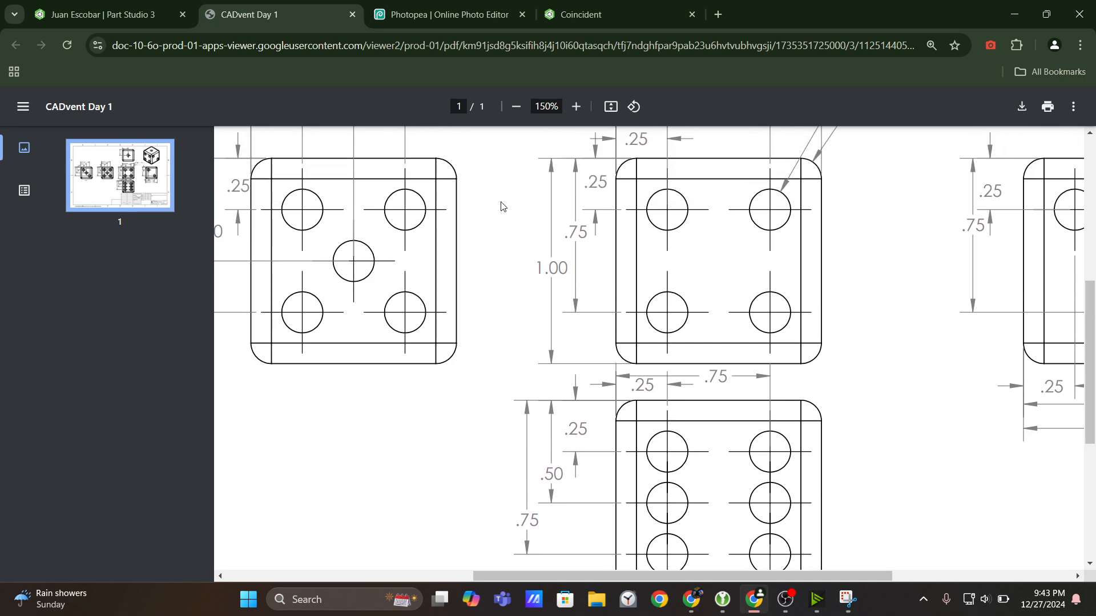
scroll(634, 321, "down", 1)
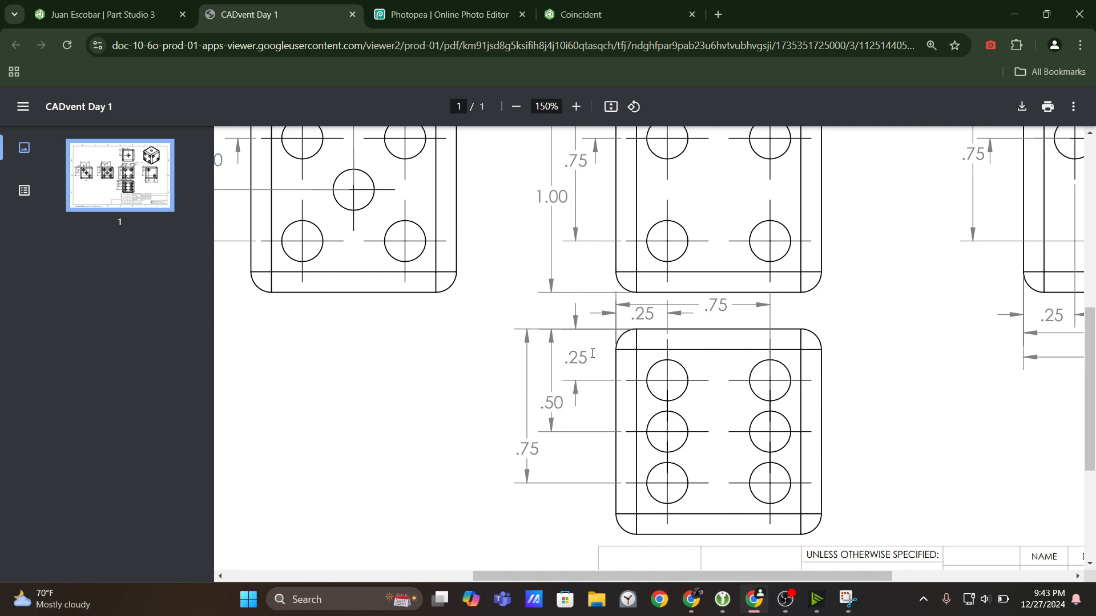
left_click(132, 8)
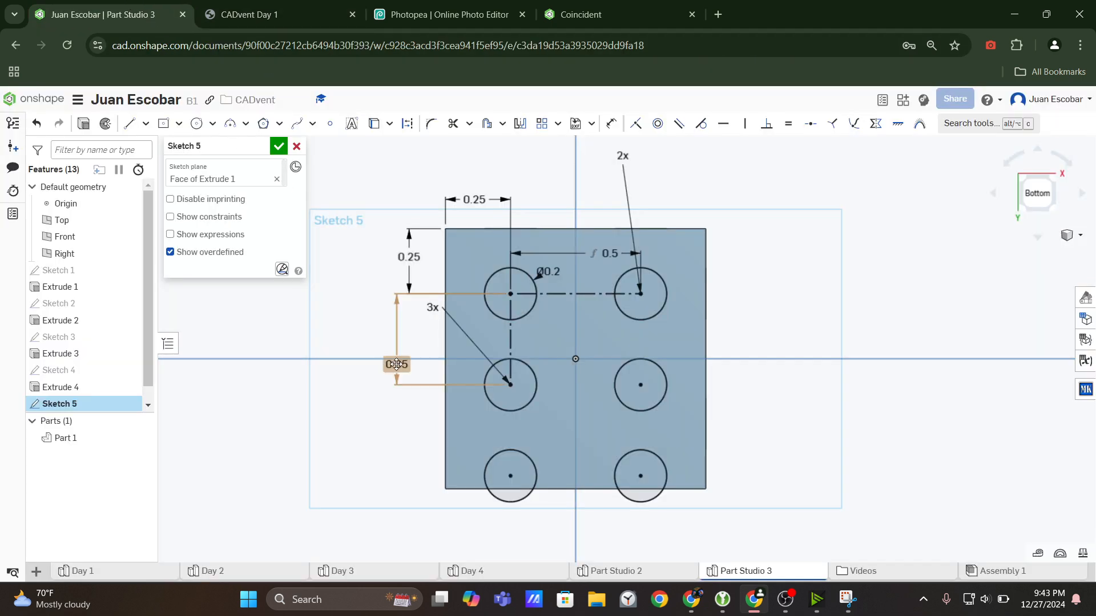
left_click_drag(404, 381, 400, 414)
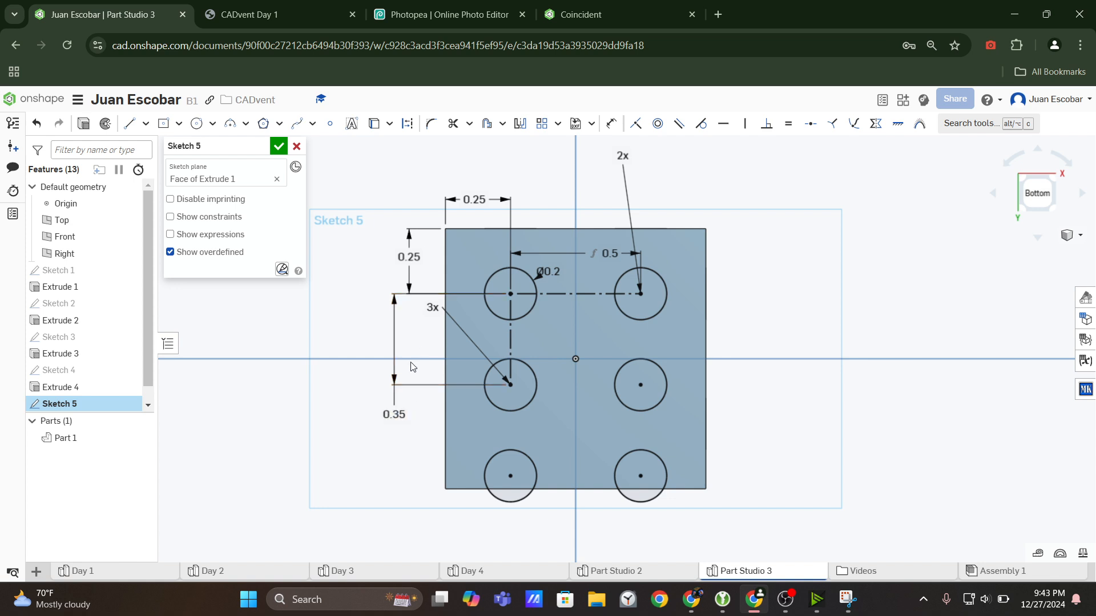
left_click(391, 412)
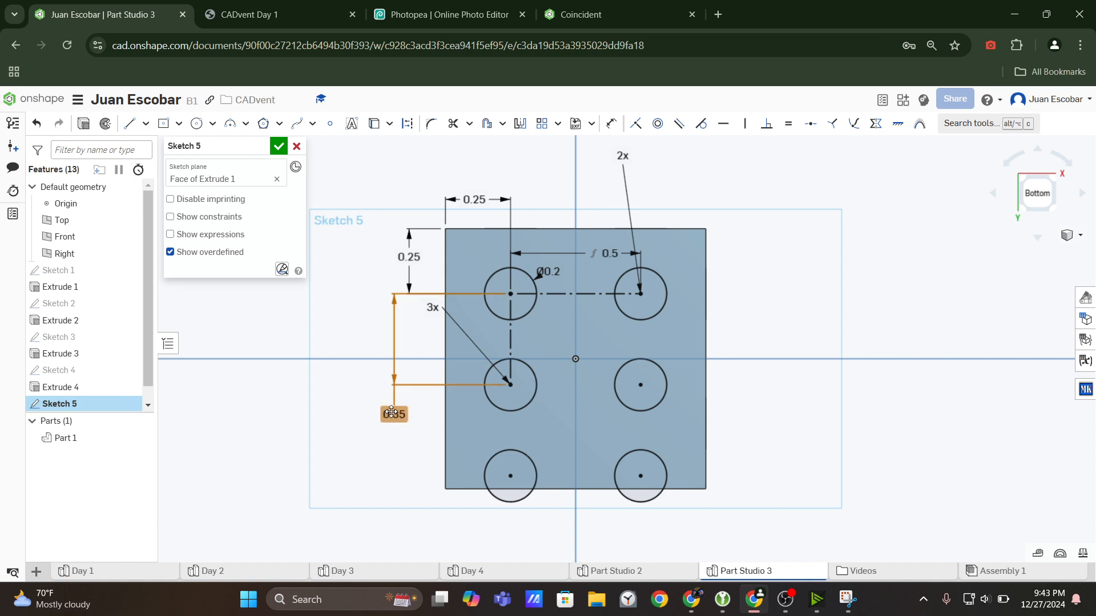
key("Delete")
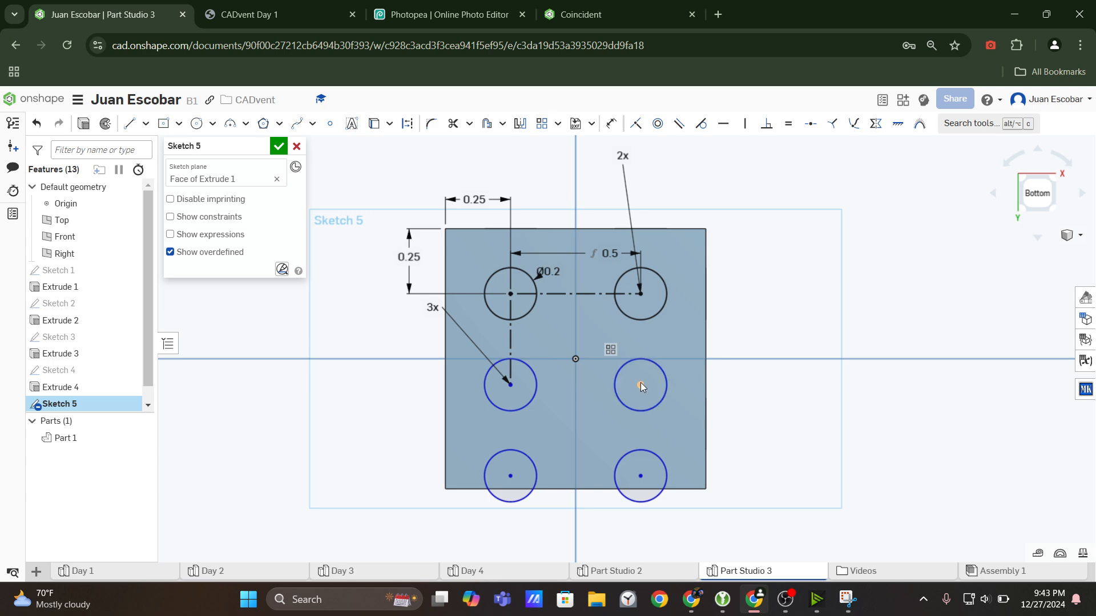
Test the undimensioned rows' vertical movement, recheck the drawing, and dimension the second-row circle's center 0.5 in from the face's upper edge.
left_click_drag(640, 382, 686, 400)
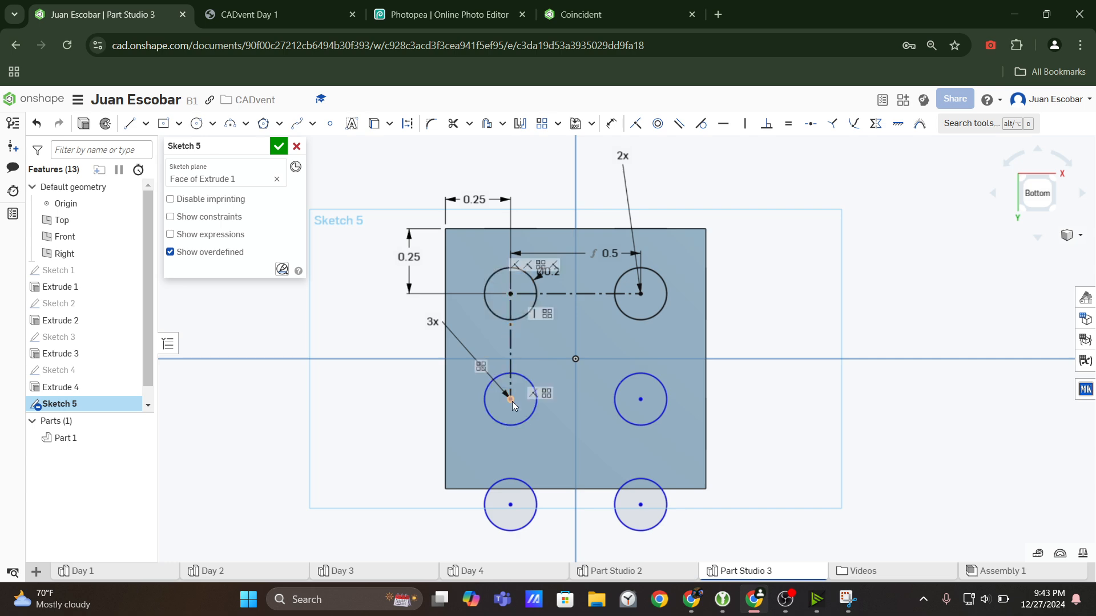
left_click(319, 6)
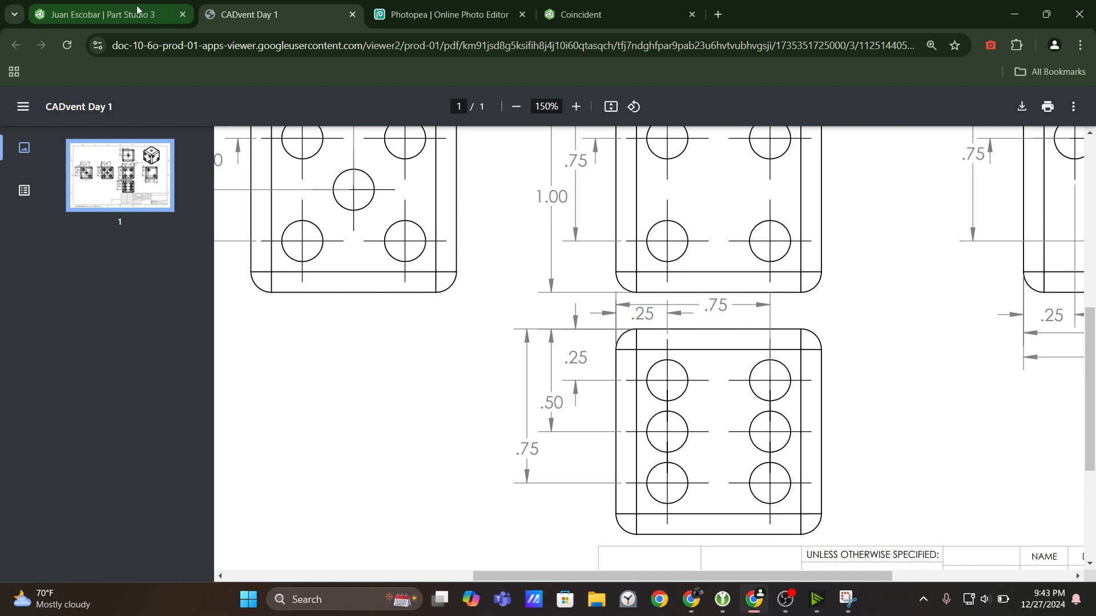
left_click(156, 18)
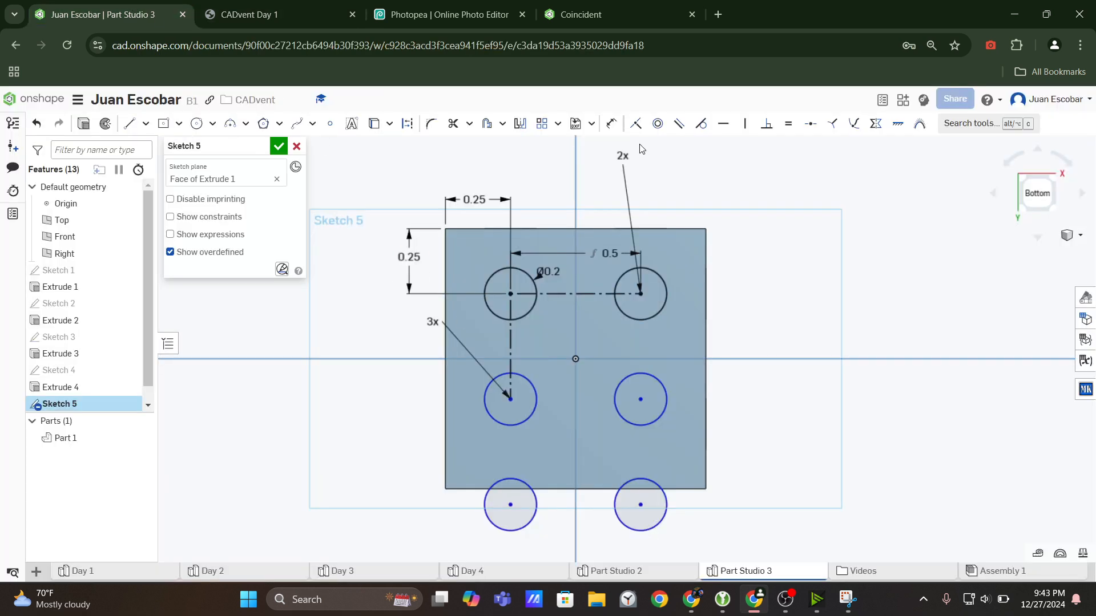
left_click(611, 123)
left_click(502, 229)
left_click(360, 273)
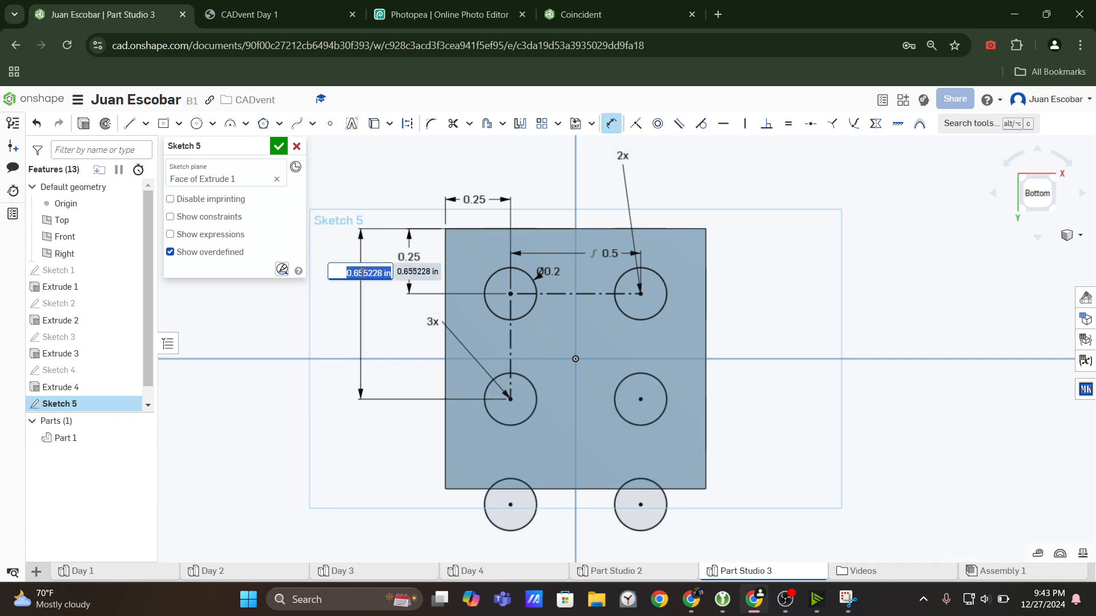
type("0.5")
key("Return")
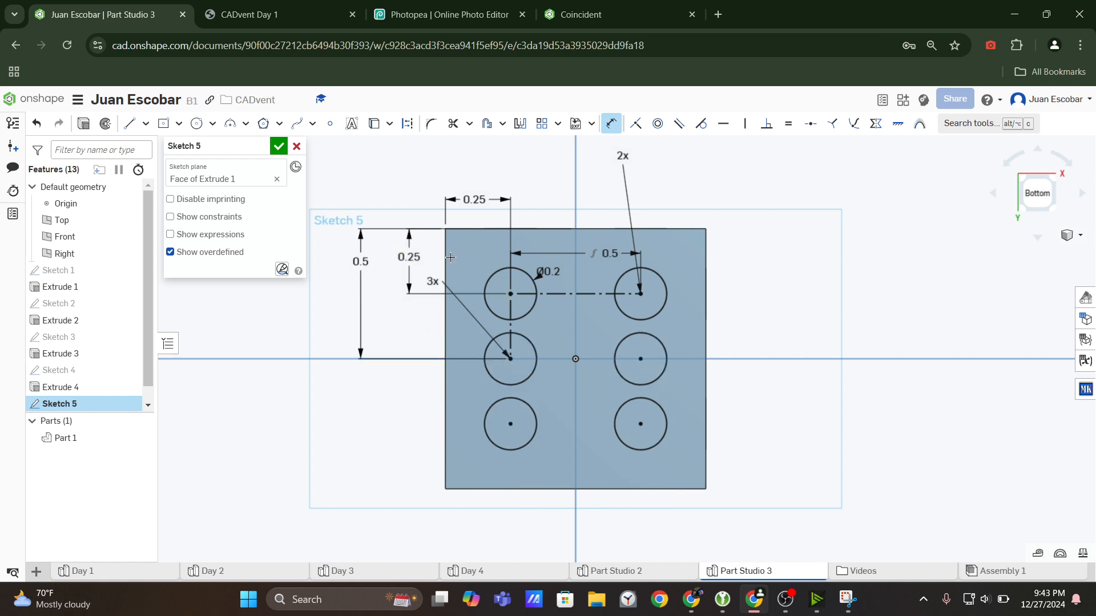
key("Escape")
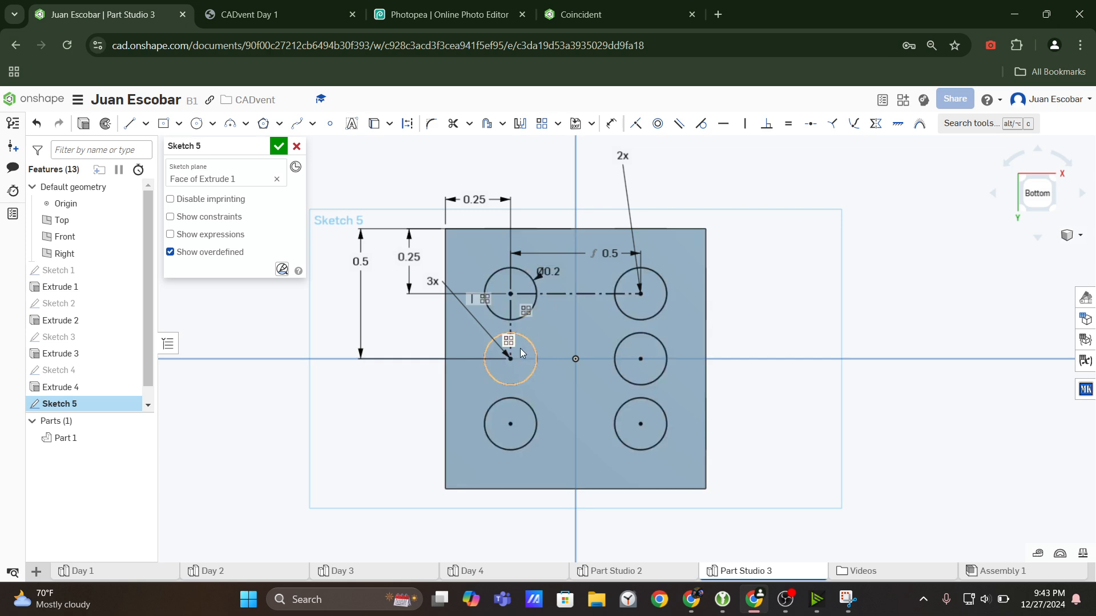
Finish the six-dot sketch and extrude its six circles as a removal directed into the dice.
left_click(282, 146)
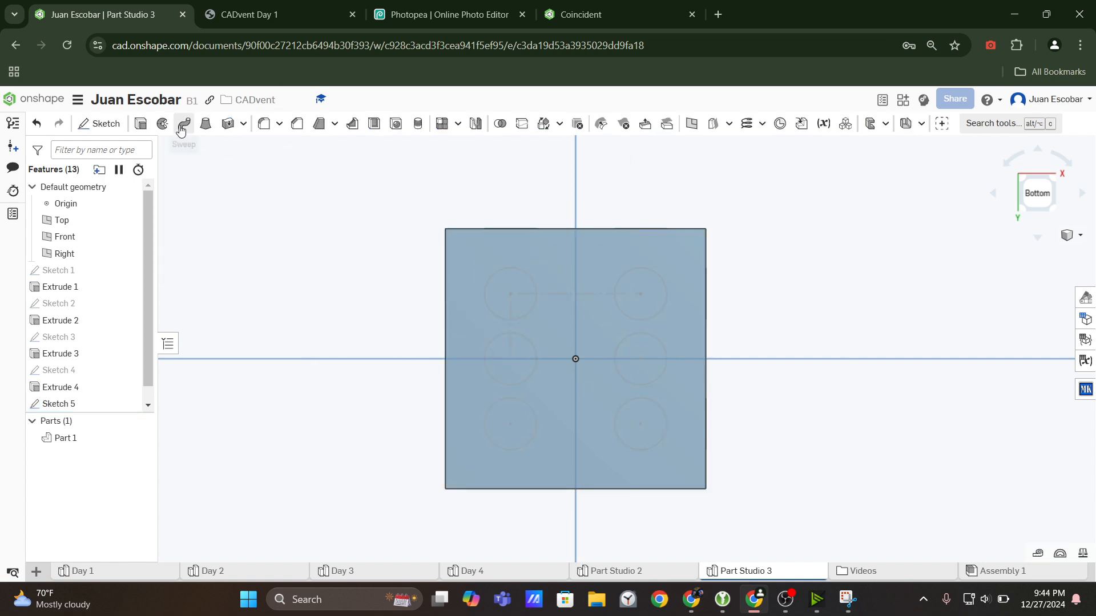
left_click(140, 123)
right_click_drag(597, 271, 593, 279)
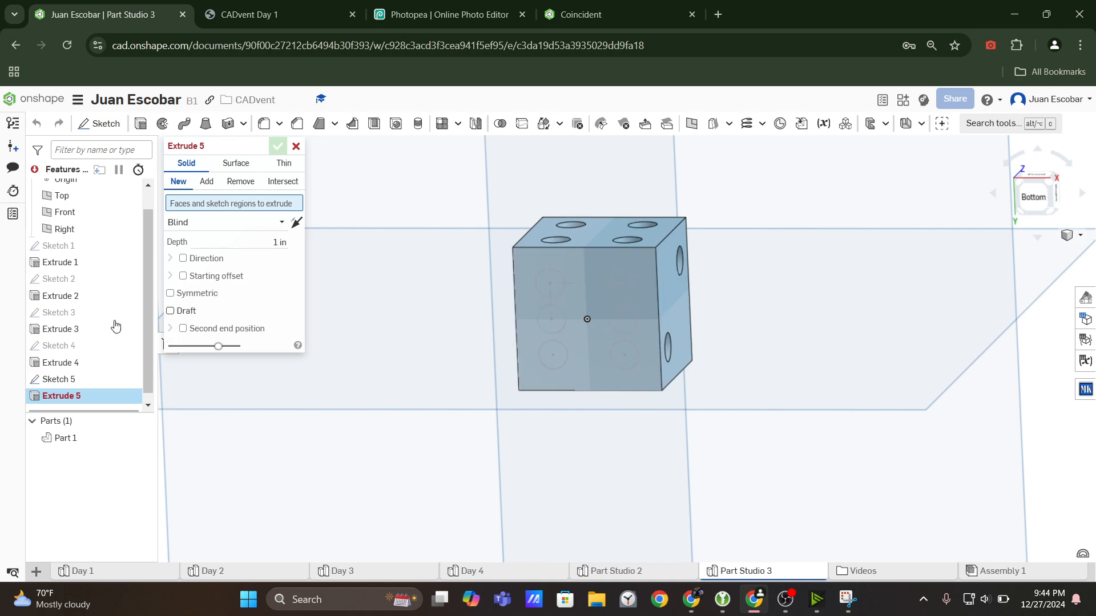
left_click(63, 380)
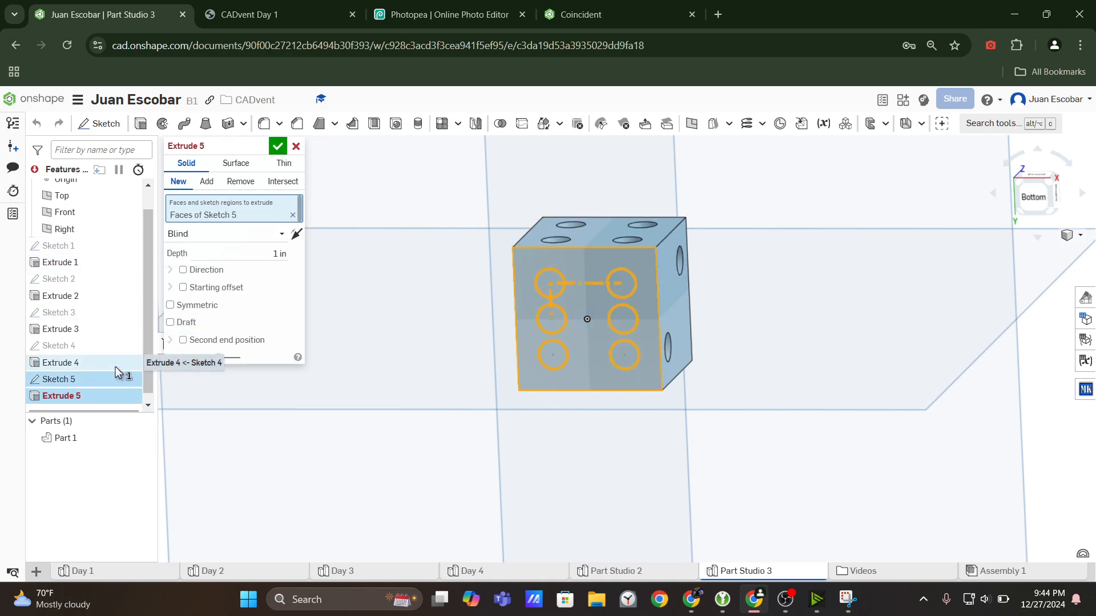
left_click(241, 181)
left_click(296, 234)
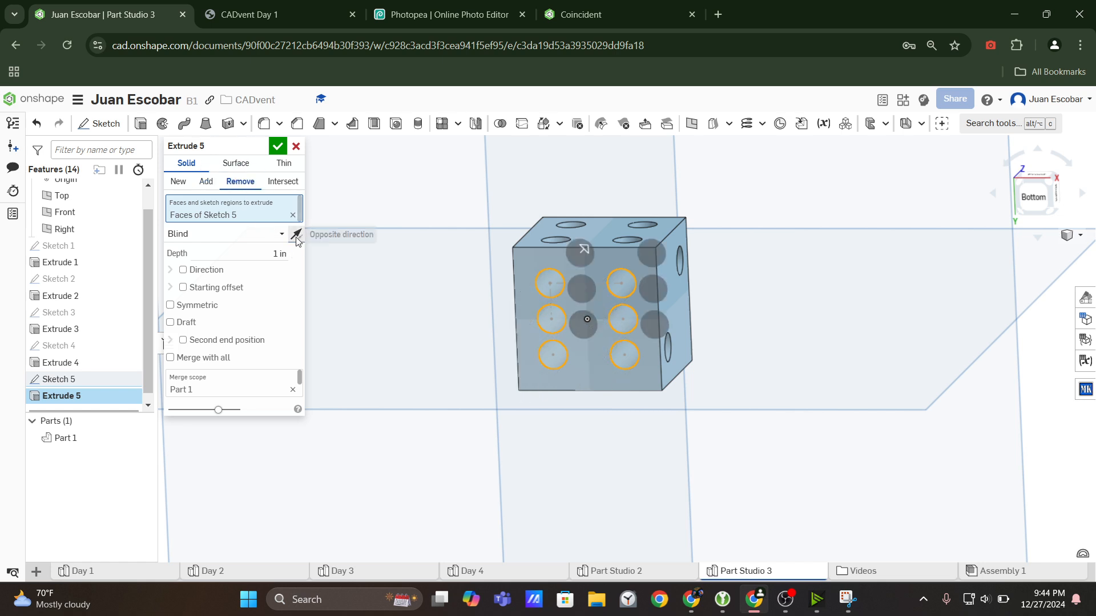
left_click(296, 235)
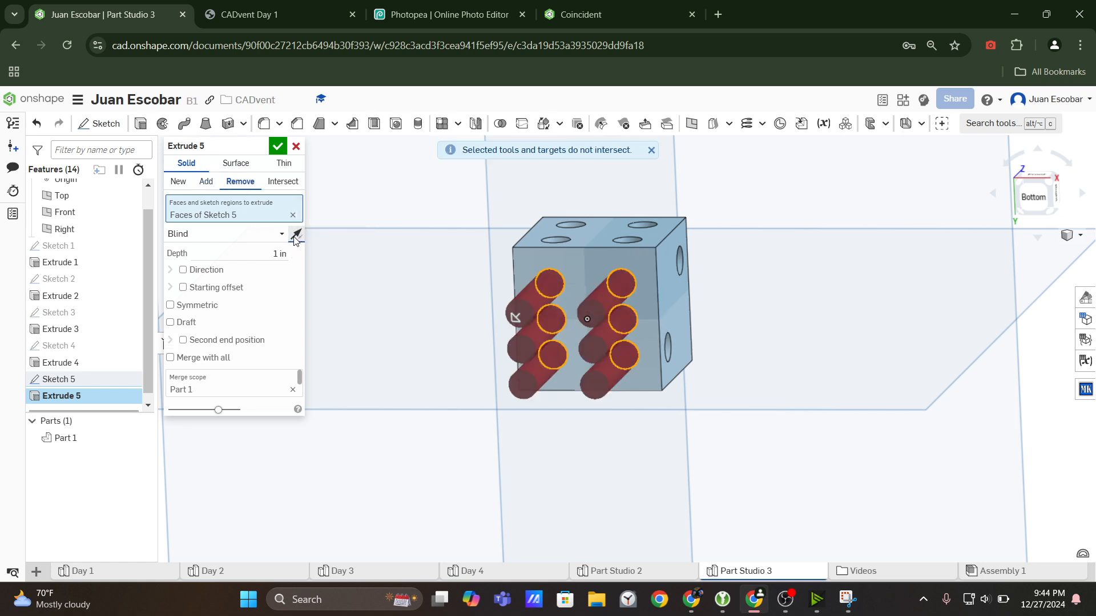
left_click(296, 235)
Set the six-dot removal depth to 0.1 in and finish the cut.
left_click(265, 248)
type("0.1")
key("Return")
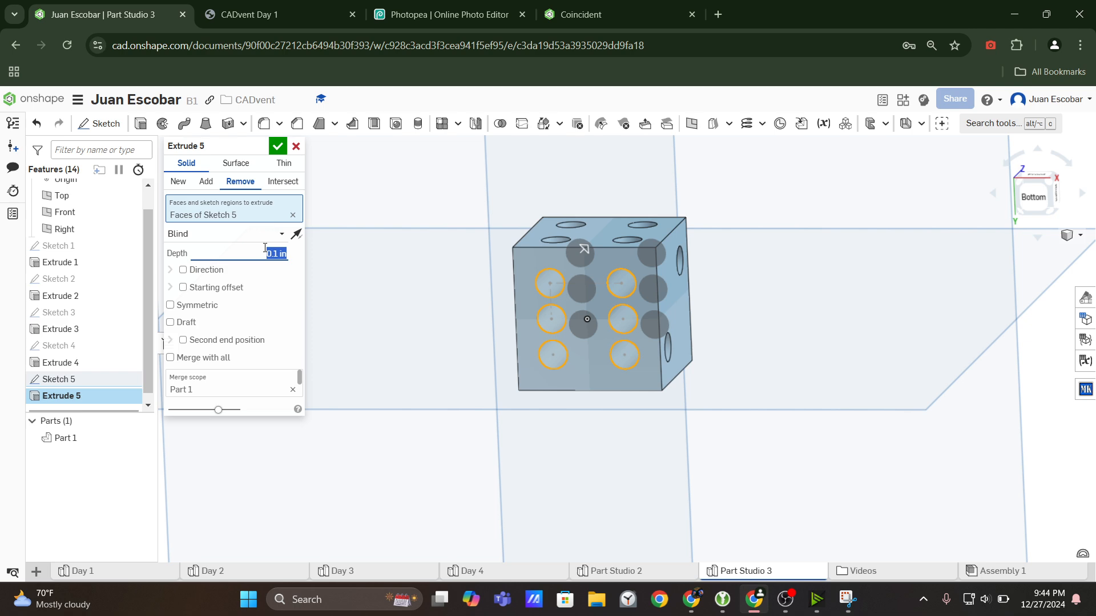
left_click(278, 147)
right_click_drag(799, 268, 811, 323)
left_click(1047, 173)
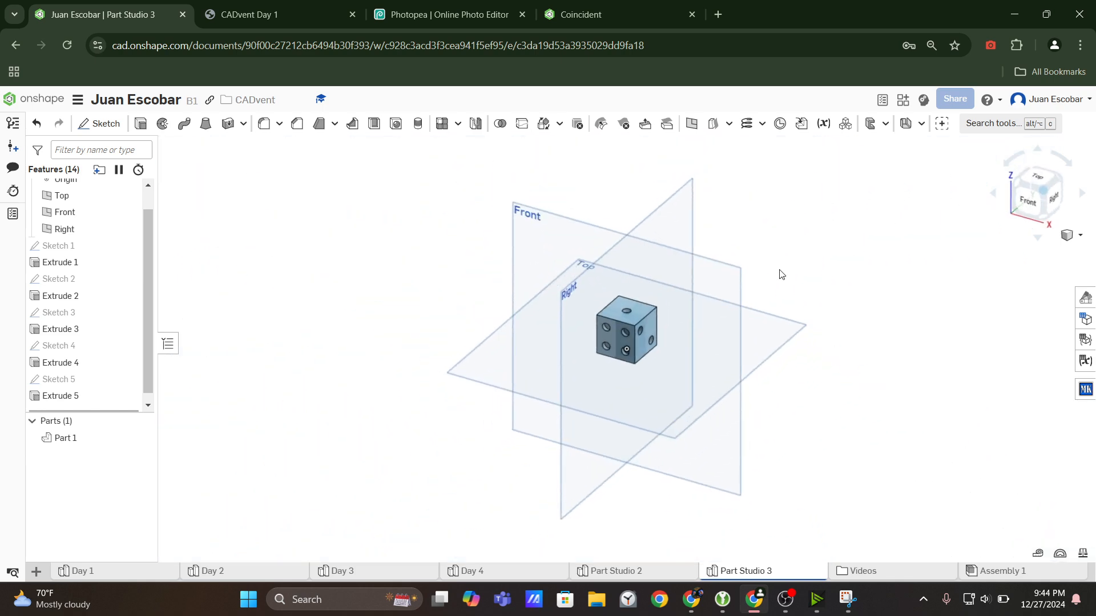
Review all face views in the CADvent Day 1 drawing to determine which dot layouts remain to model.
left_click(347, 4)
scroll(851, 371, "up", 7)
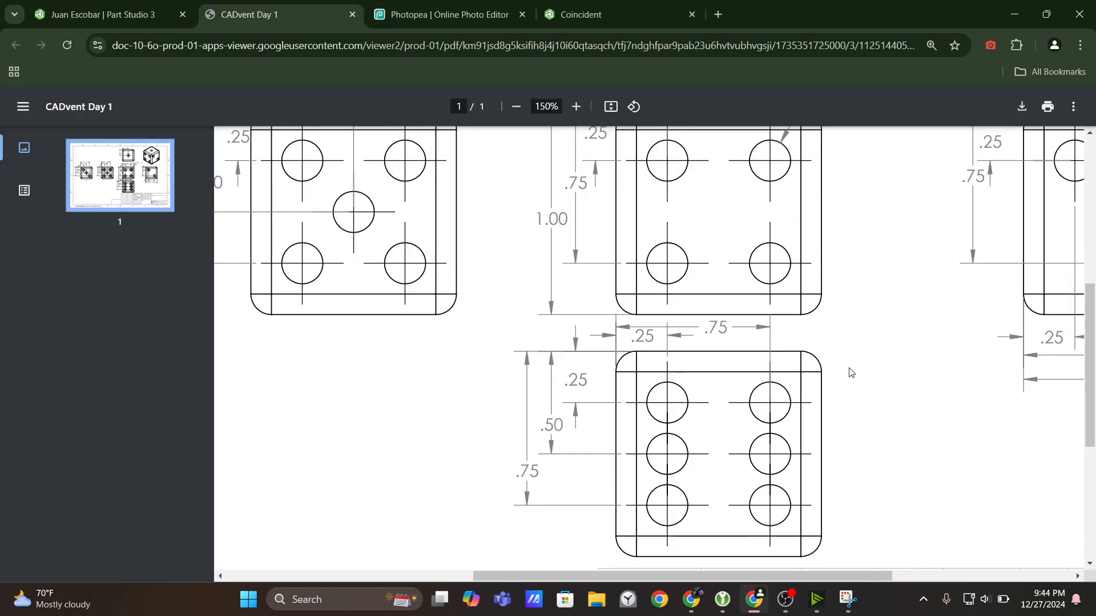
left_click(516, 106)
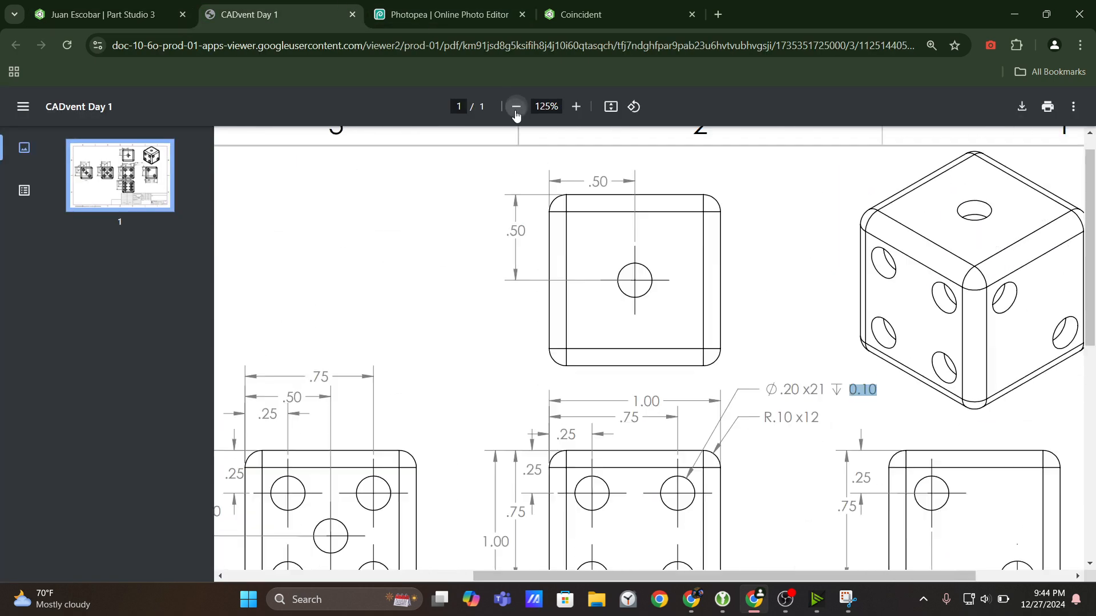
left_click(516, 106)
scroll(646, 421, "down", 2)
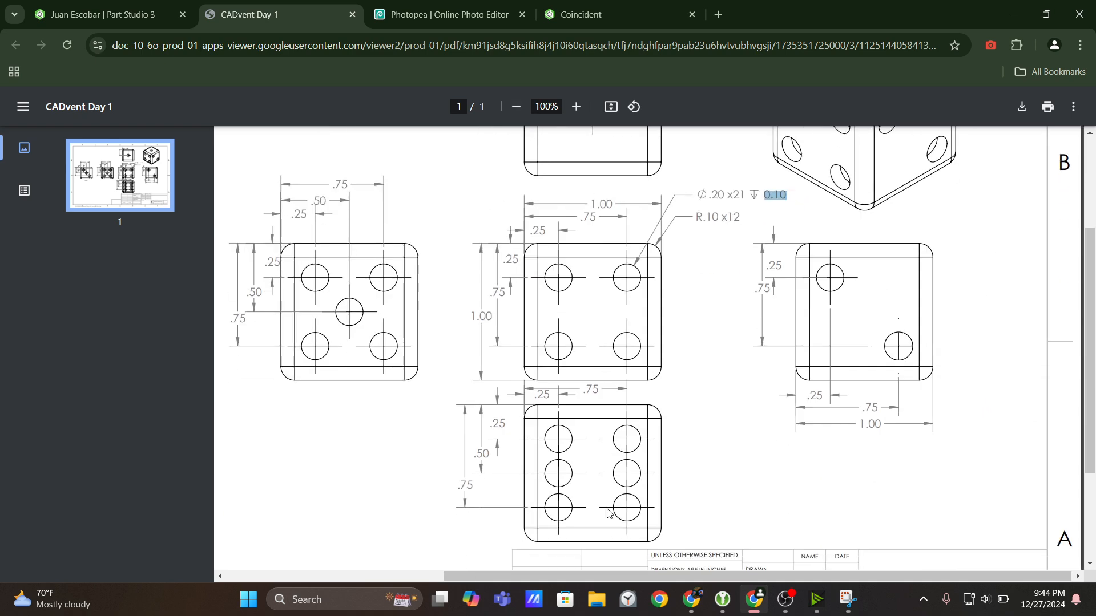
scroll(623, 418, "up", 3)
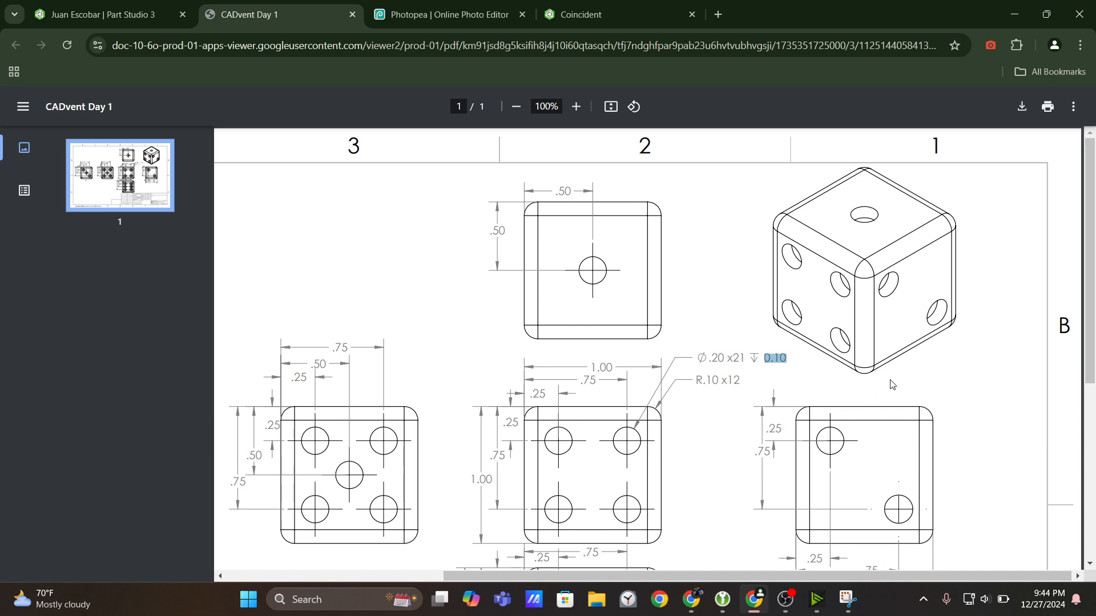
scroll(611, 291, "down", 2)
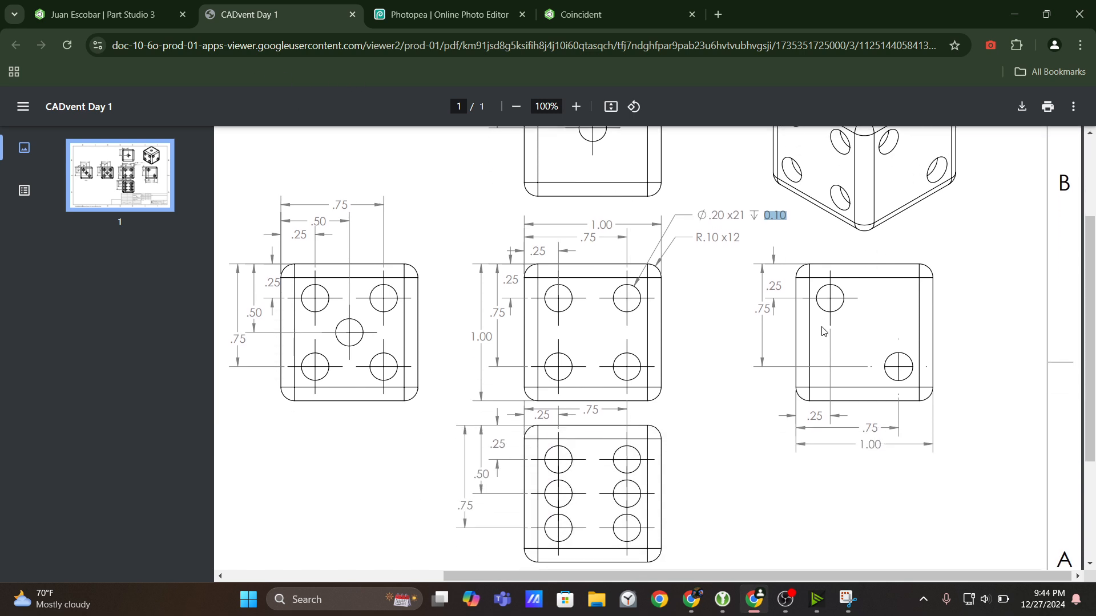
left_click_drag(779, 576, 609, 576)
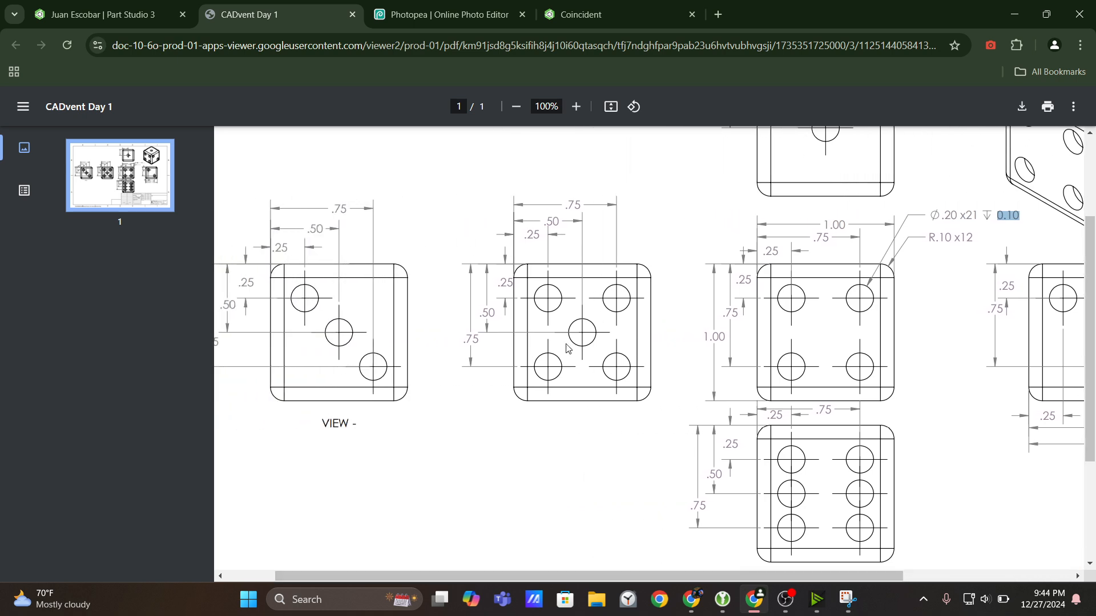
left_click(516, 107)
left_click(516, 107)
scroll(609, 294, "up", 2)
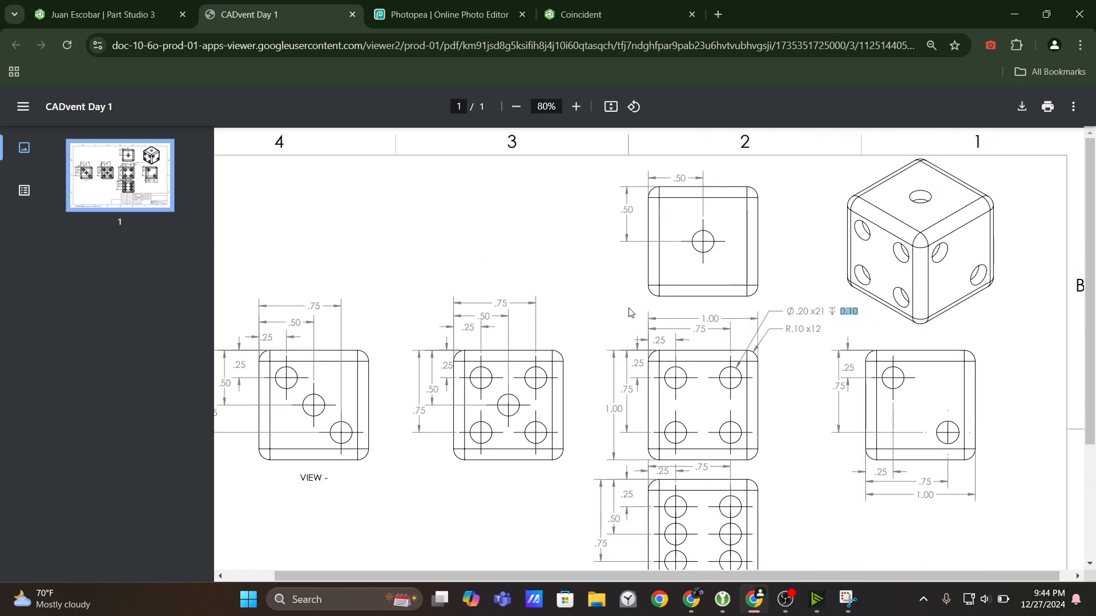
Compare the dice's front and left faces with the drawing views to match the five-dot layout to a face.
left_click(109, 4)
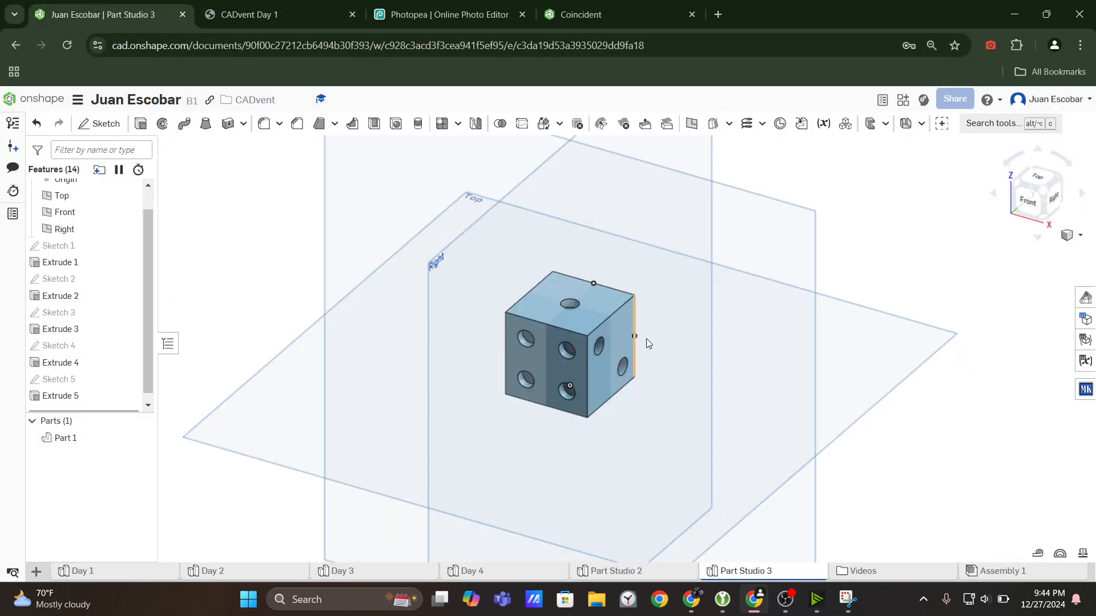
left_click(337, 6)
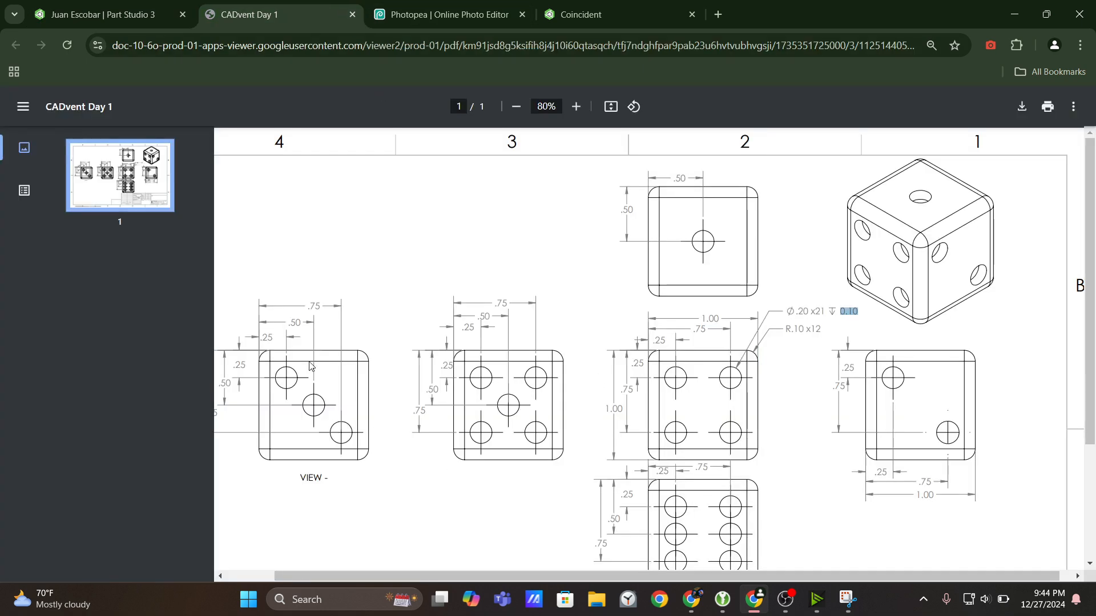
key("ctrl+shift+Tab")
left_click(540, 361)
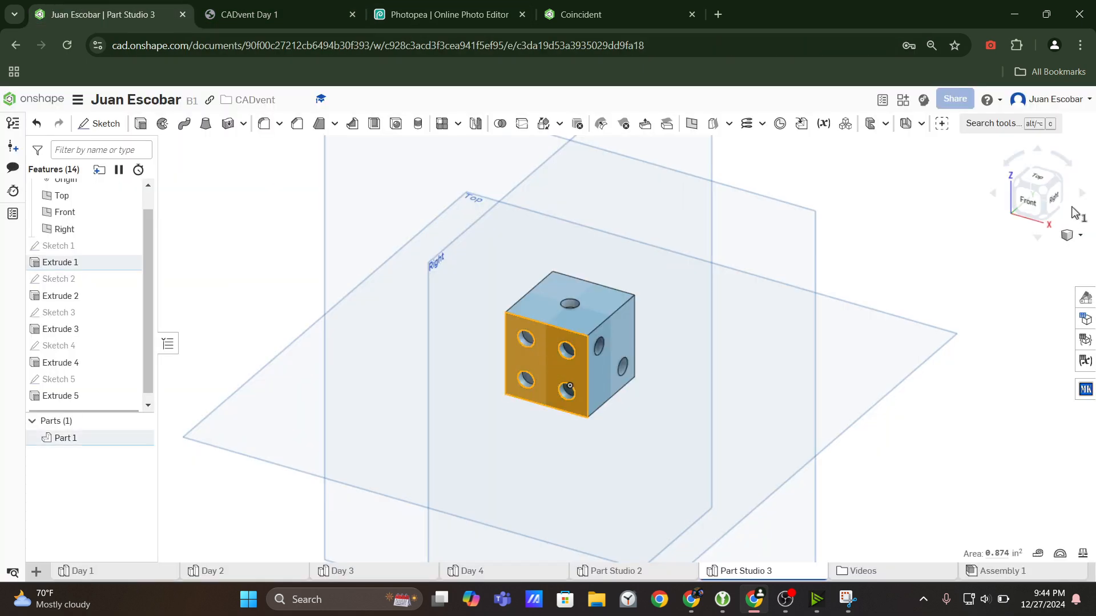
left_click(1036, 204)
left_click(1083, 196)
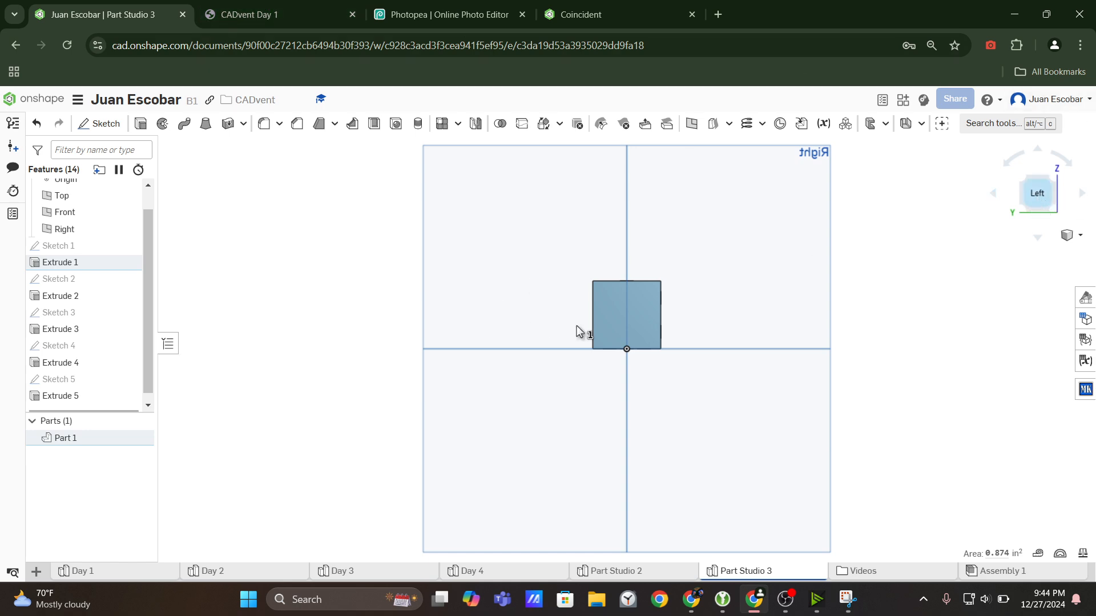
scroll(670, 341, "up", 3)
right_click_drag(730, 302, 721, 338)
right_click_drag(929, 215, 818, 235)
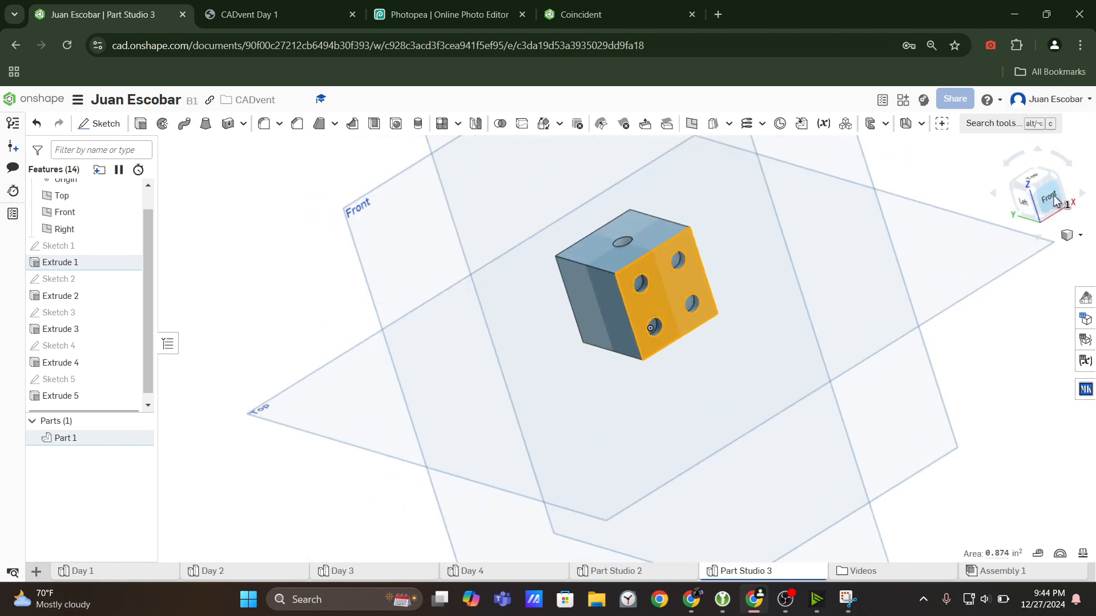
left_click(1030, 204)
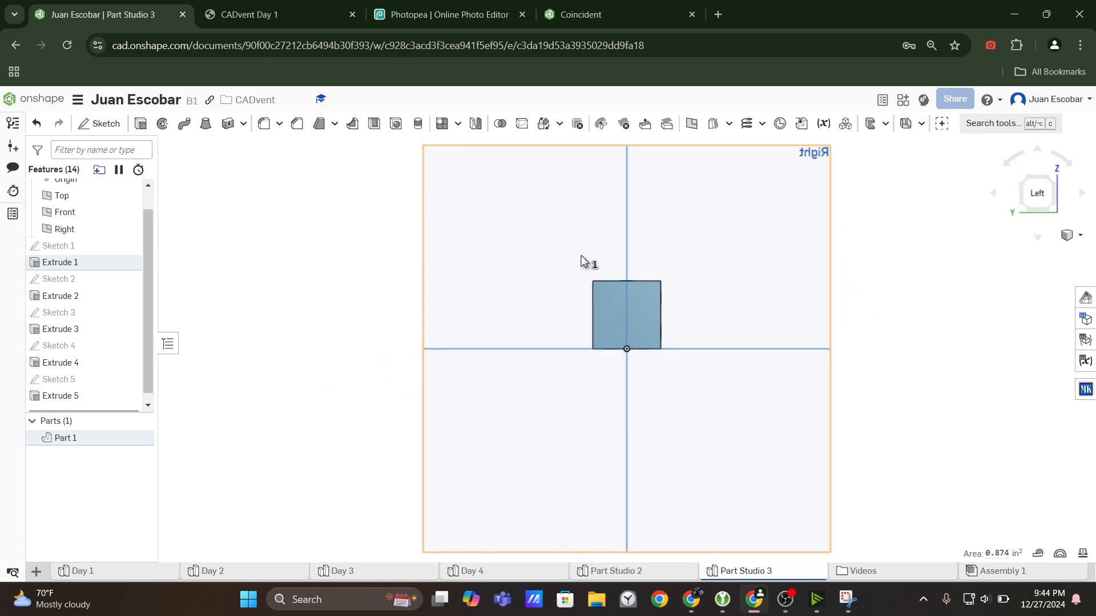
scroll(608, 286, "up", 5)
scroll(680, 371, "down", 5)
mouse_move(691, 363)
middle_mouse_down()
mouse_move(759, 344)
mouse_move(686, 362)
middle_mouse_up()
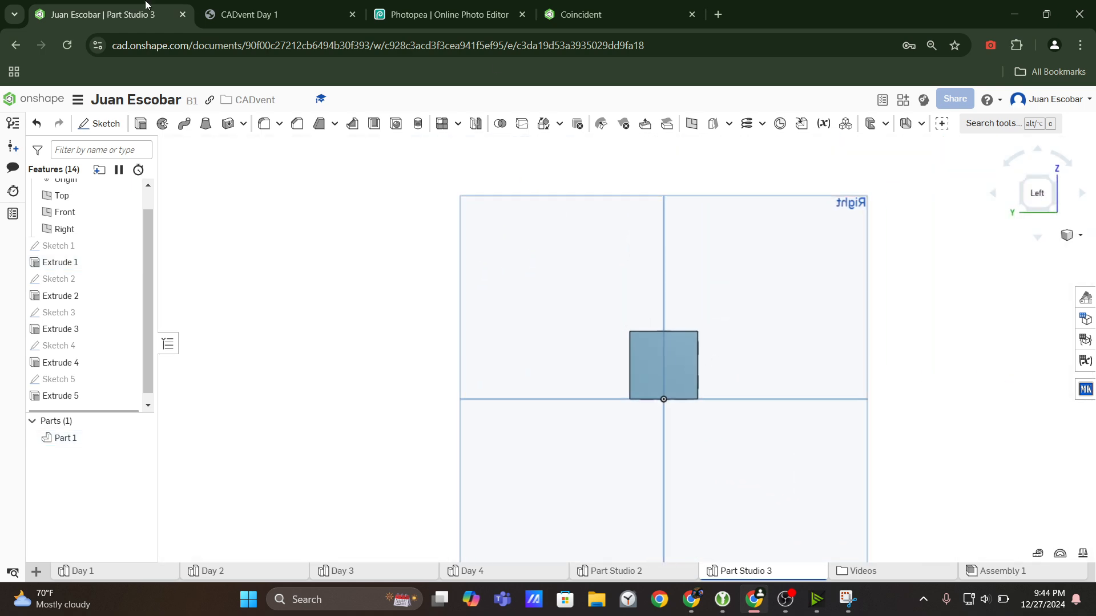
left_click(305, 23)
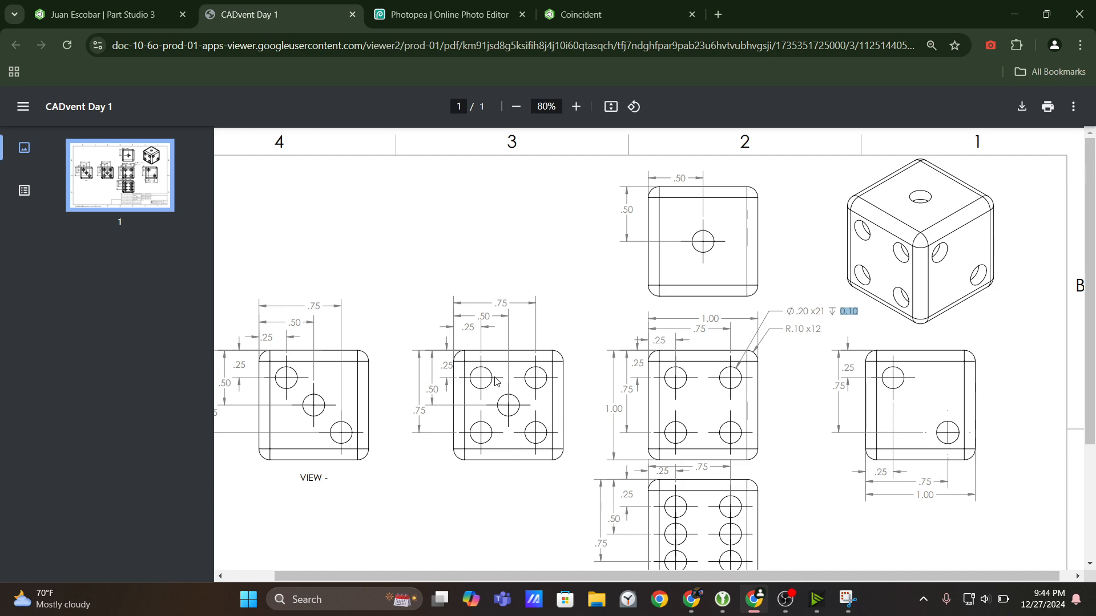
left_click(103, 14)
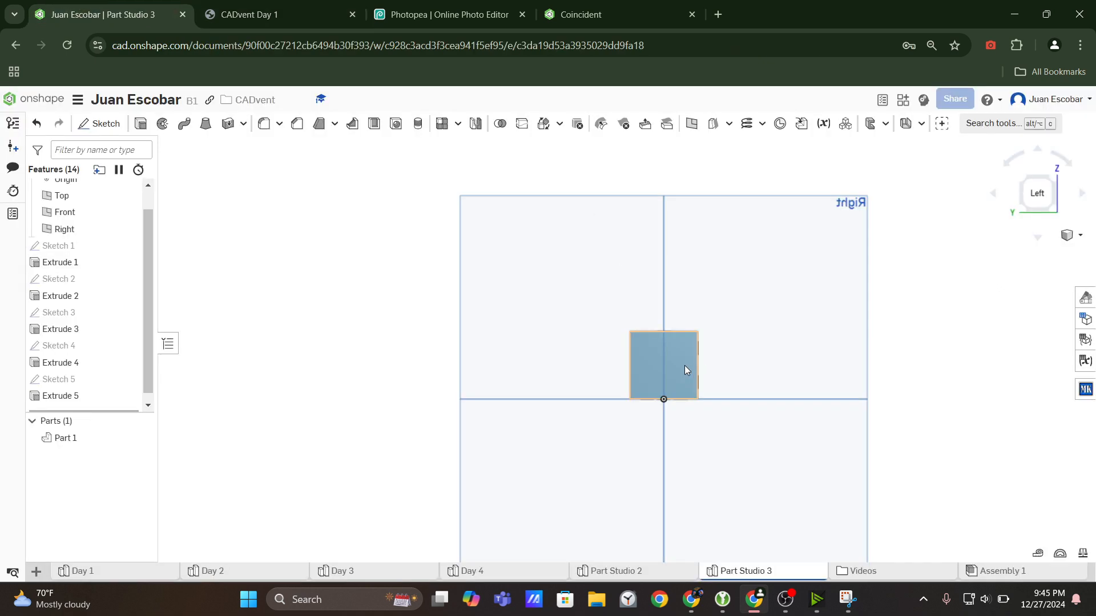
Start a new sketch on the blank left face of the dice.
left_click(683, 365)
left_click(785, 599)
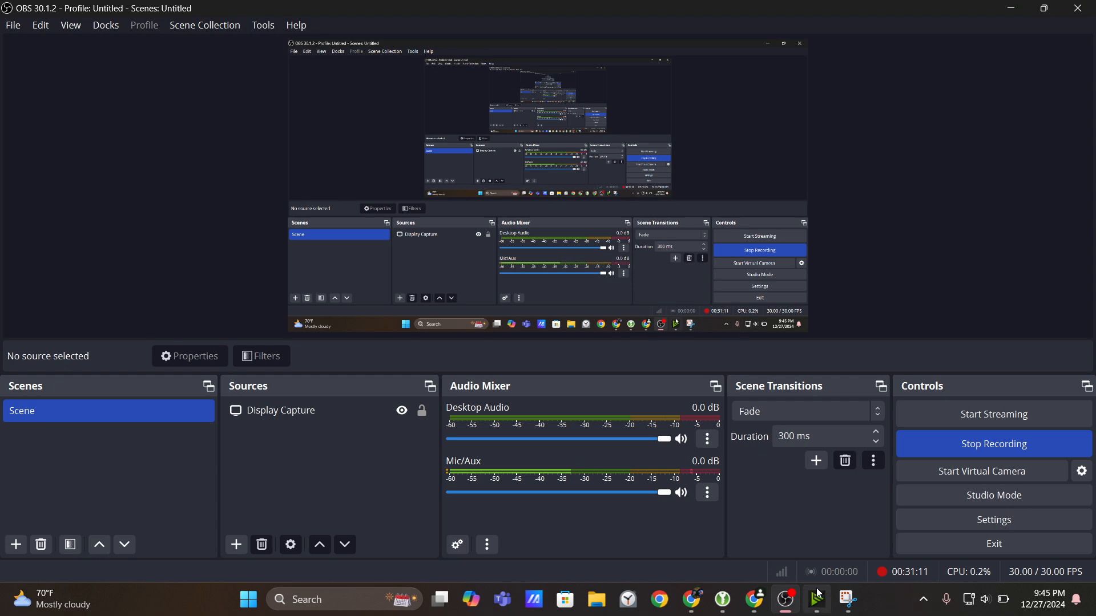
left_click(753, 599)
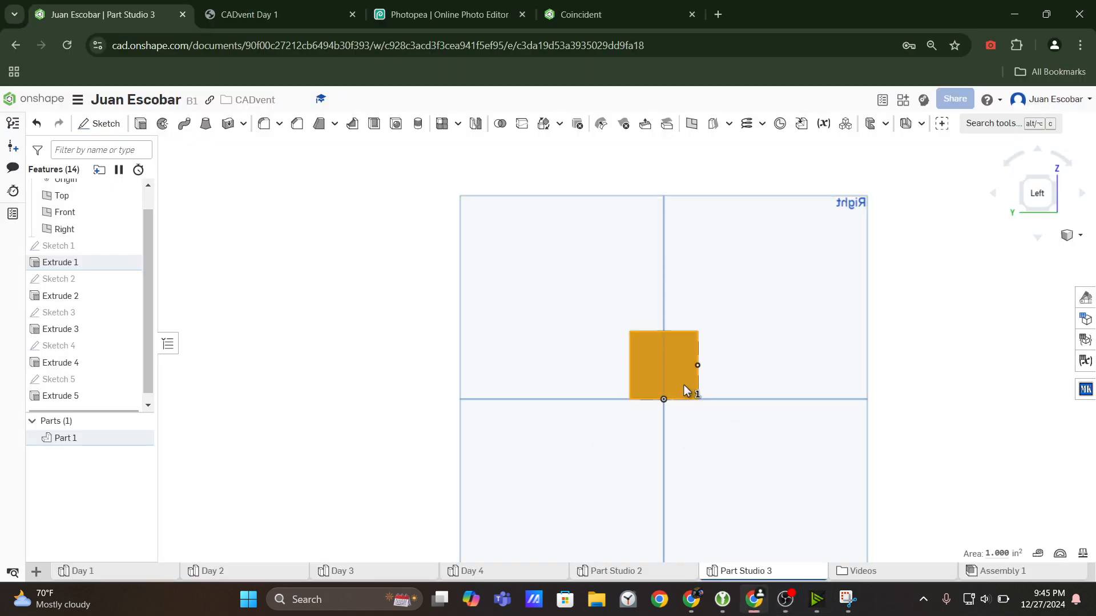
scroll(614, 340, "up", 2)
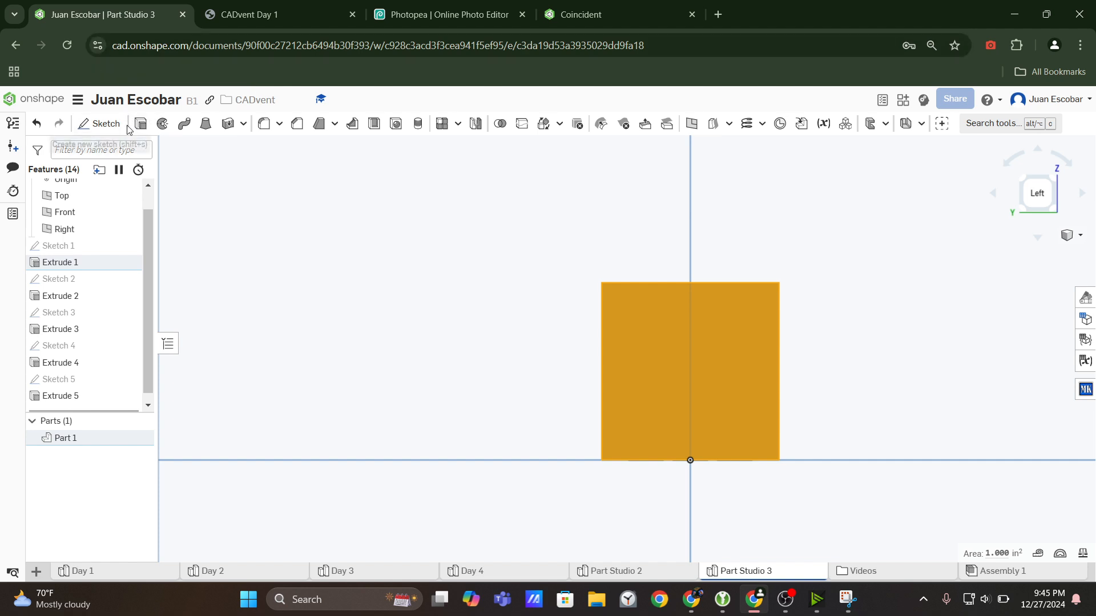
left_click(89, 122)
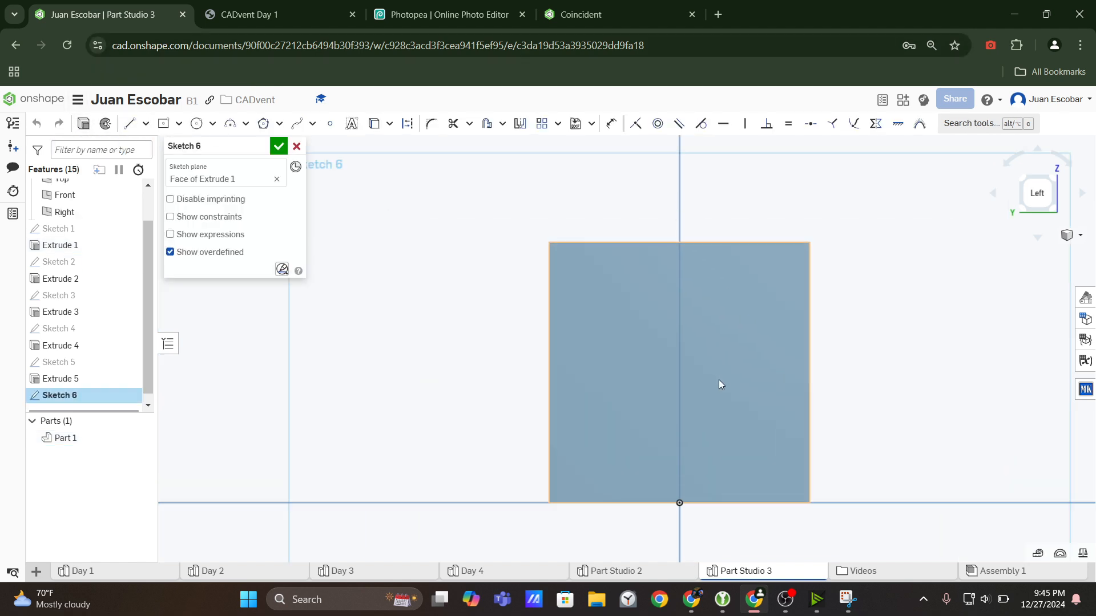
mouse_move(718, 379)
middle_mouse_down()
mouse_move(601, 365)
mouse_move(696, 374)
middle_mouse_up()
scroll(710, 368, "up", 1)
scroll(710, 368, "down", 1)
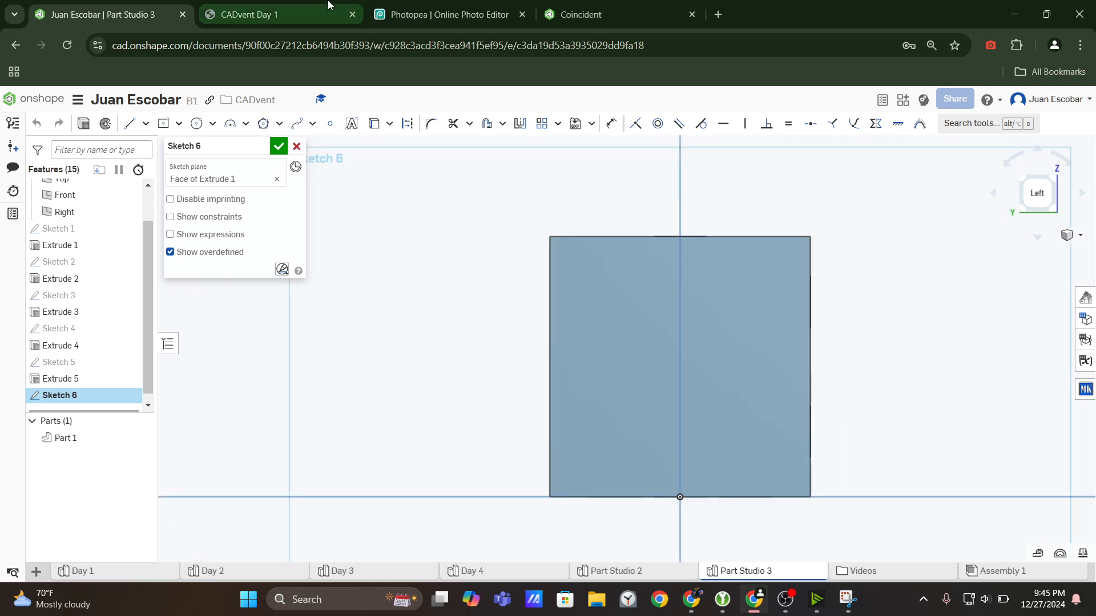
Examine the five-dot view and its spacing dimensions in the CADvent Day 1 drawing.
key("ctrl+Tab")
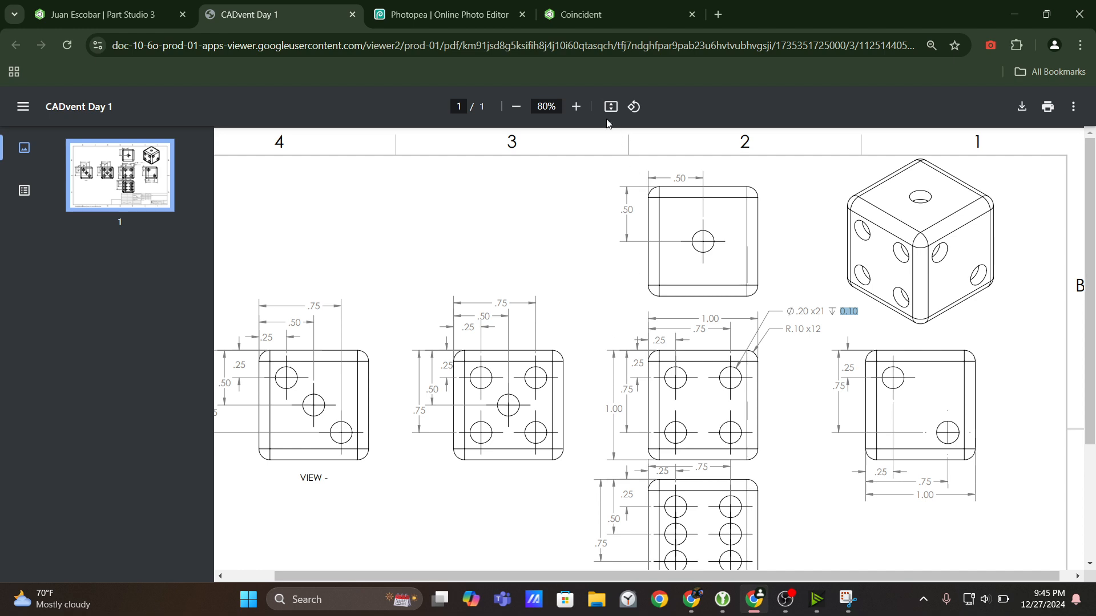
left_click(576, 106)
left_click(576, 106)
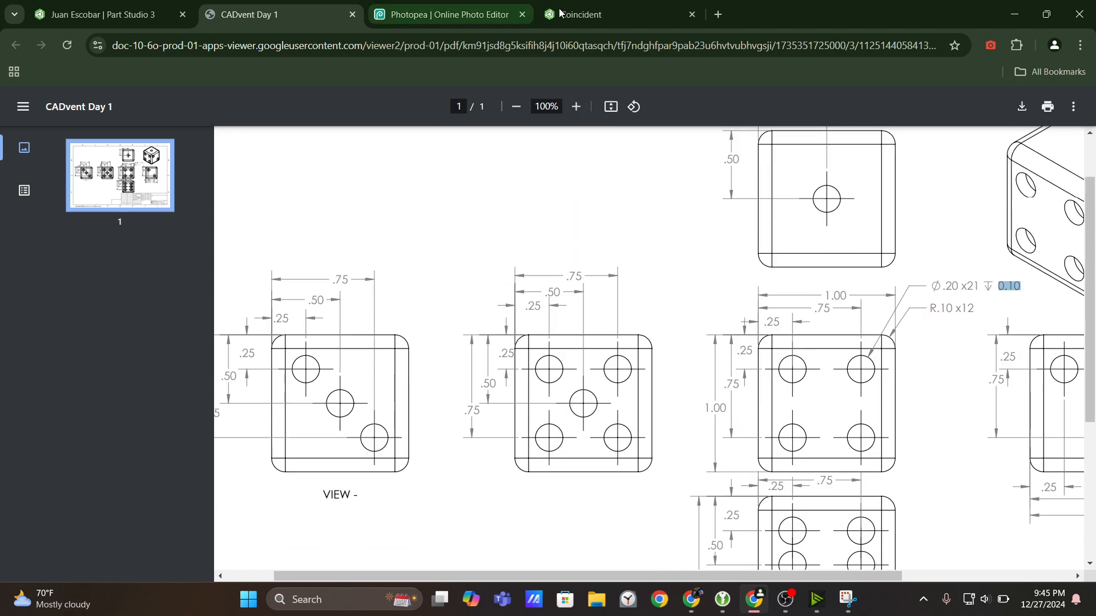
left_click(576, 106)
left_click(576, 106)
scroll(720, 330, "up", 1)
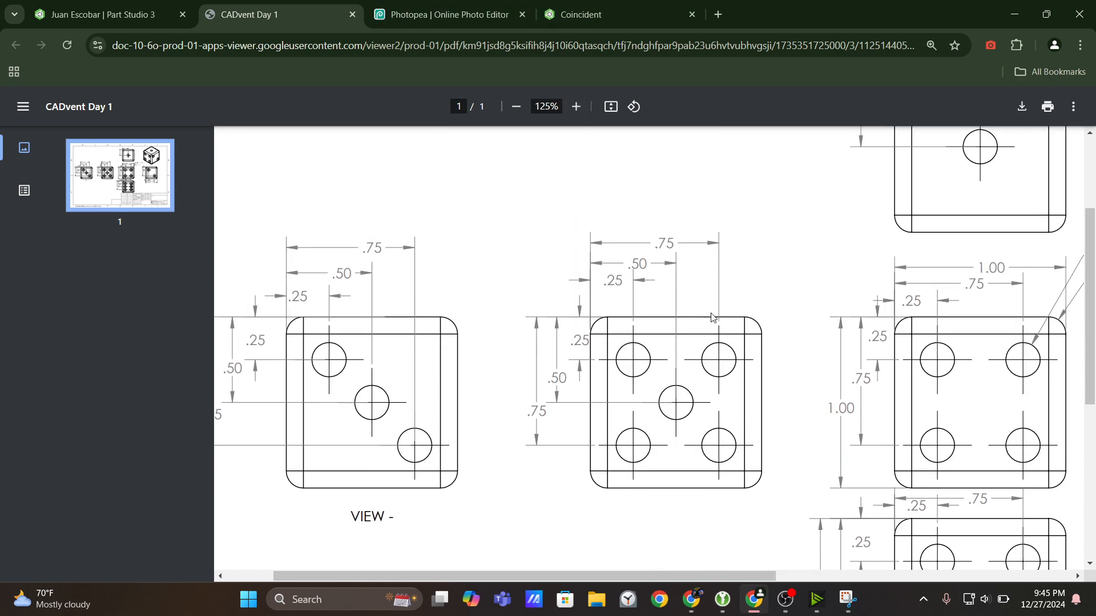
left_click_drag(741, 577, 781, 577)
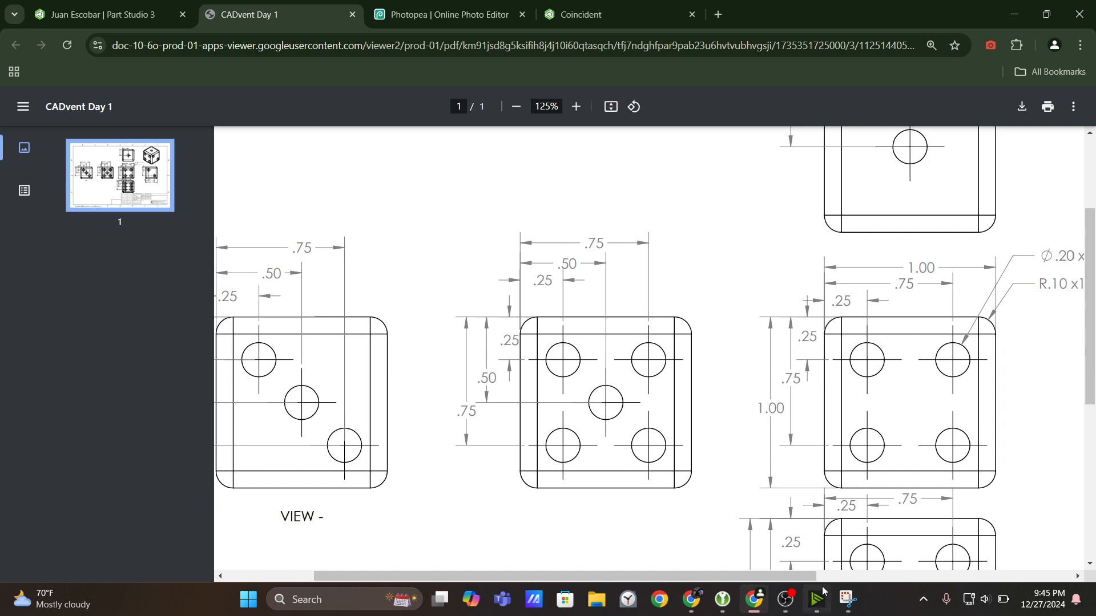
Switch to Snipping Tool and capture a new snip of the drawing's five-dot view with its dimensions.
left_click(847, 599)
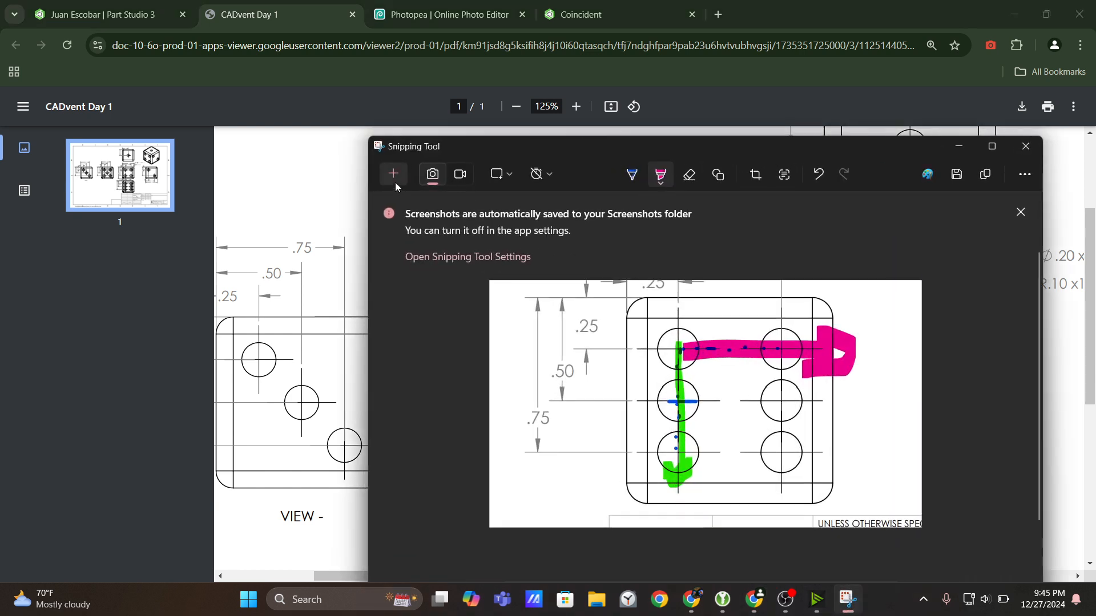
left_click_drag(779, 148, 710, 129)
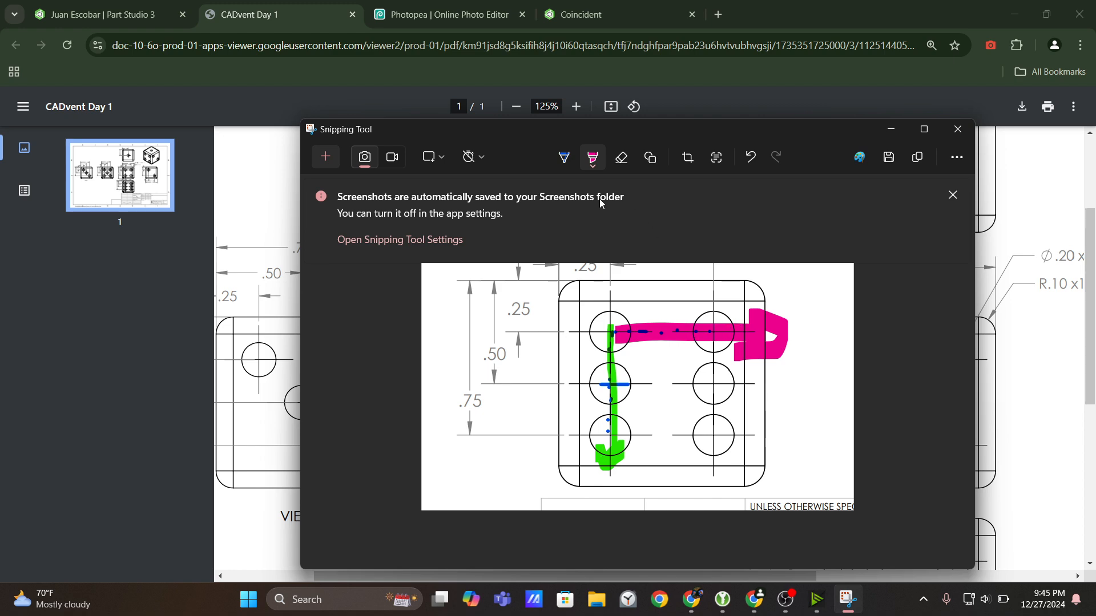
left_click(325, 162)
mouse_move(392, 192)
left_mouse_down()
mouse_move(709, 511)
mouse_move(753, 530)
left_mouse_up()
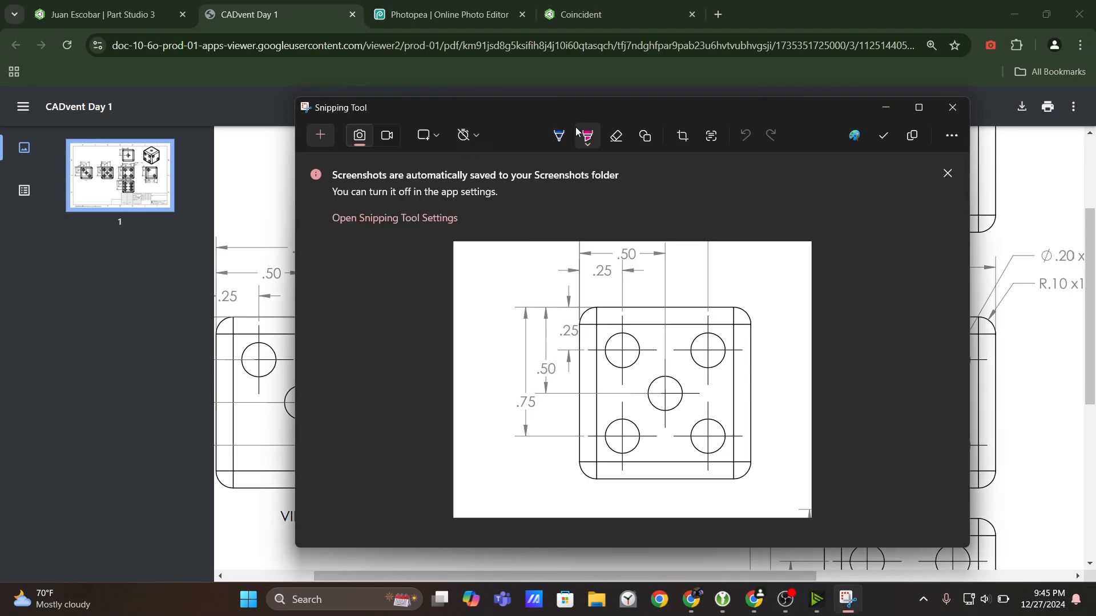
Mark the upper-left dot's centre in blue pen and highlight the span across to the upper-right dot in pink.
left_click(561, 139)
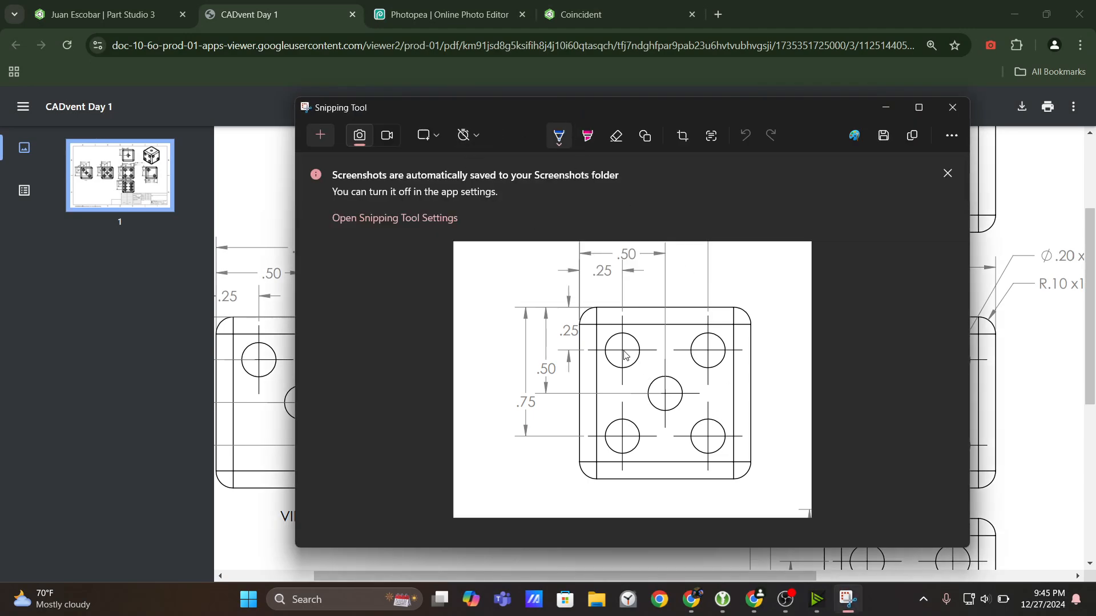
left_click(583, 135)
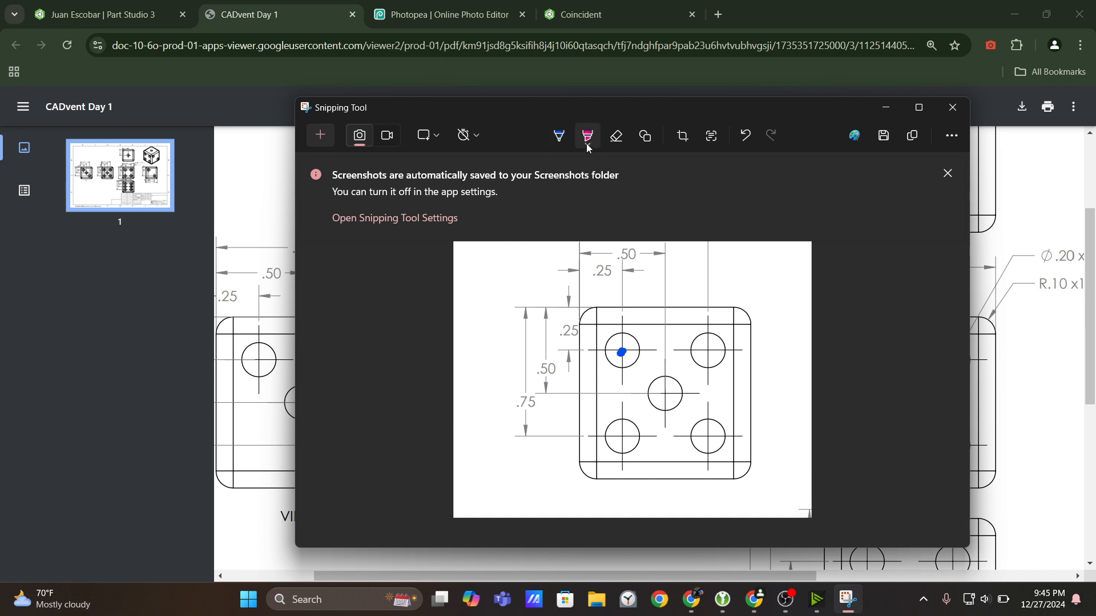
mouse_move(626, 357)
left_mouse_down()
mouse_move(695, 351)
mouse_move(710, 337)
mouse_move(697, 362)
left_mouse_up()
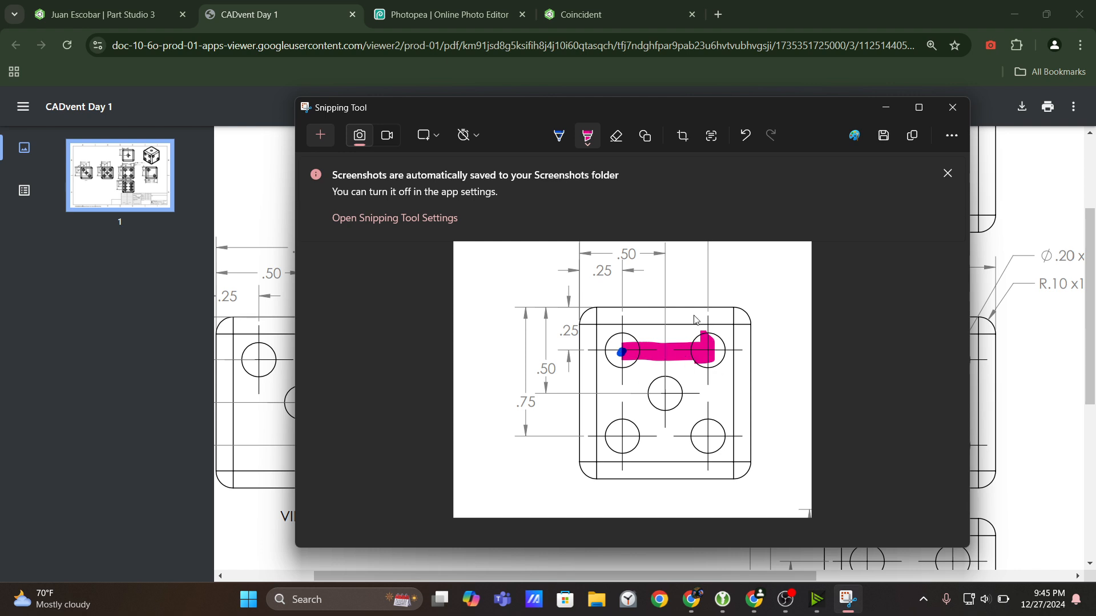
Highlight the span from the upper-left dot down to the lower-left dot in green on the snip.
left_click(588, 136)
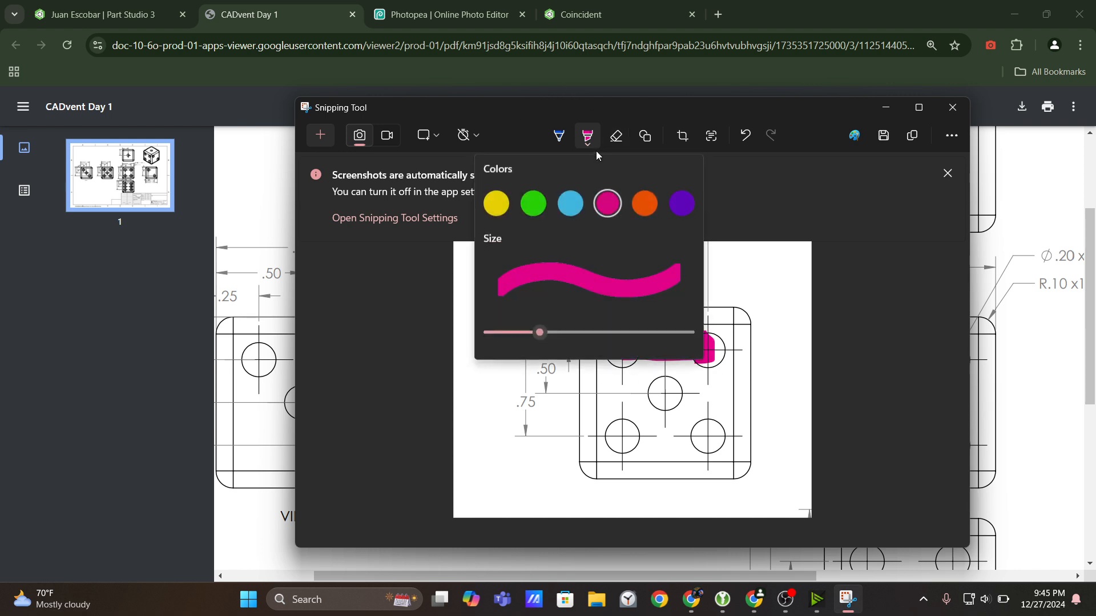
left_click(530, 210)
left_click(620, 353)
mouse_move(626, 370)
left_mouse_down()
mouse_move(622, 445)
mouse_move(630, 430)
left_mouse_up()
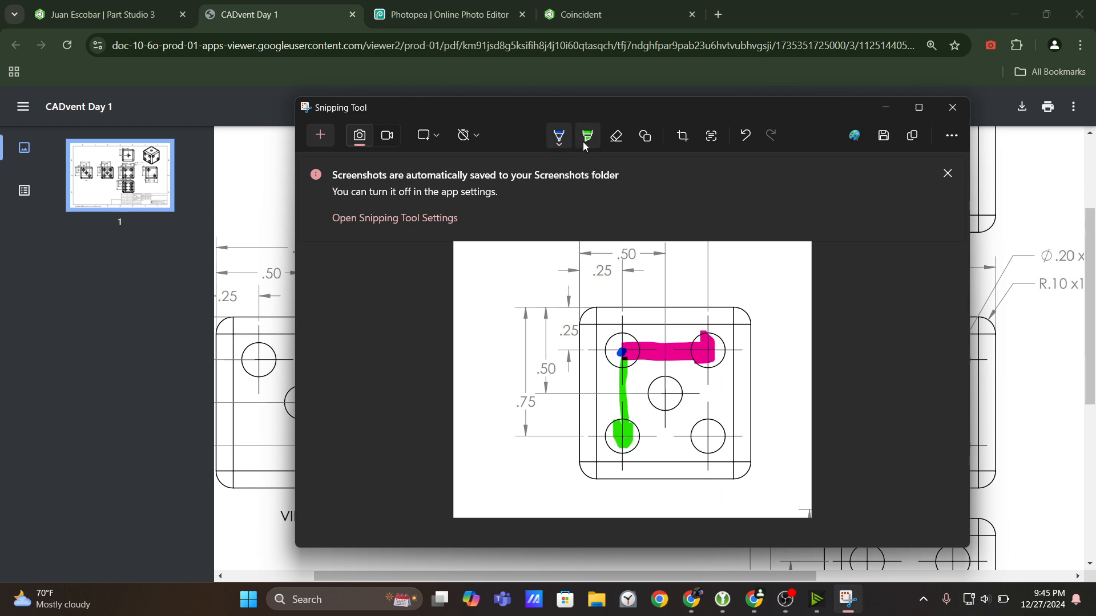
Circle the four corner dots of the five-dot view with the blue pen.
left_click(562, 140)
left_click_drag(638, 364, 611, 338)
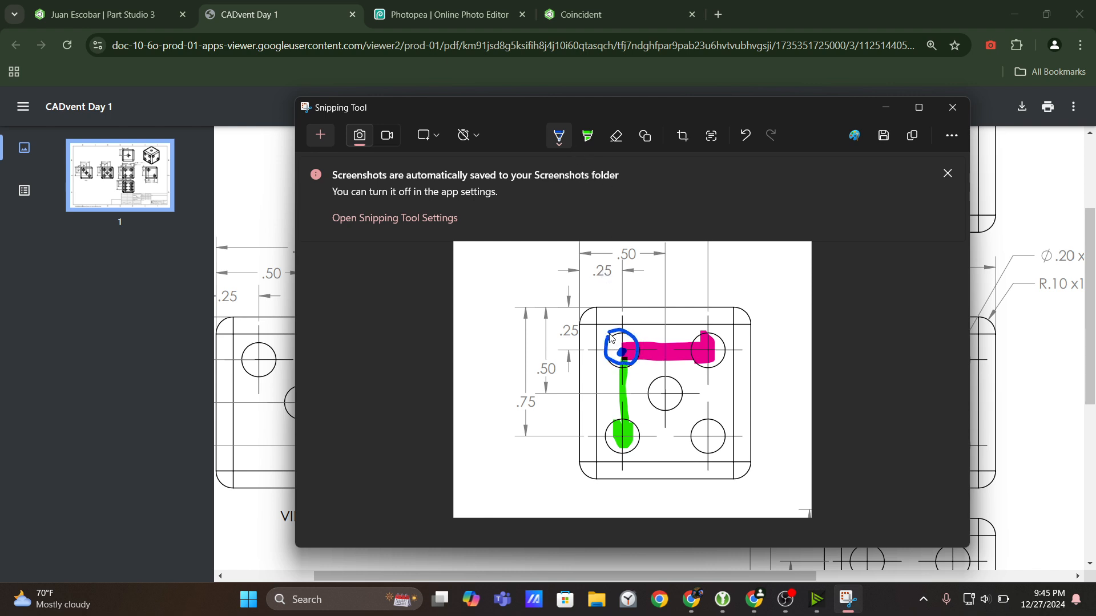
left_click_drag(724, 359, 707, 340)
mouse_move(628, 423)
left_mouse_down()
mouse_move(608, 437)
mouse_move(644, 435)
mouse_move(626, 412)
left_mouse_up()
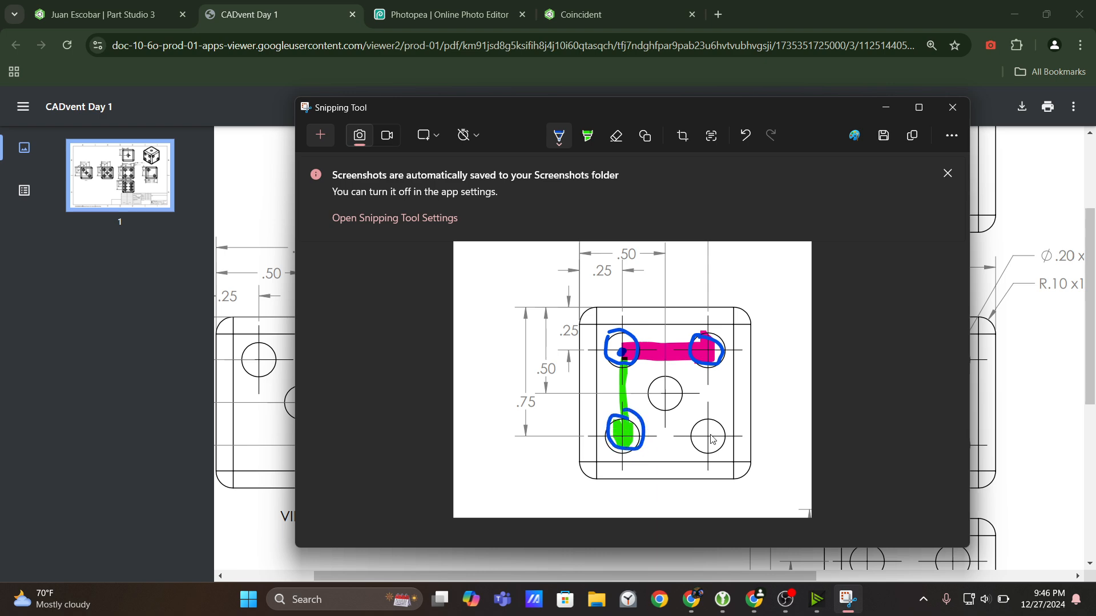
mouse_move(712, 426)
left_mouse_down()
mouse_move(700, 454)
mouse_move(708, 417)
left_mouse_up()
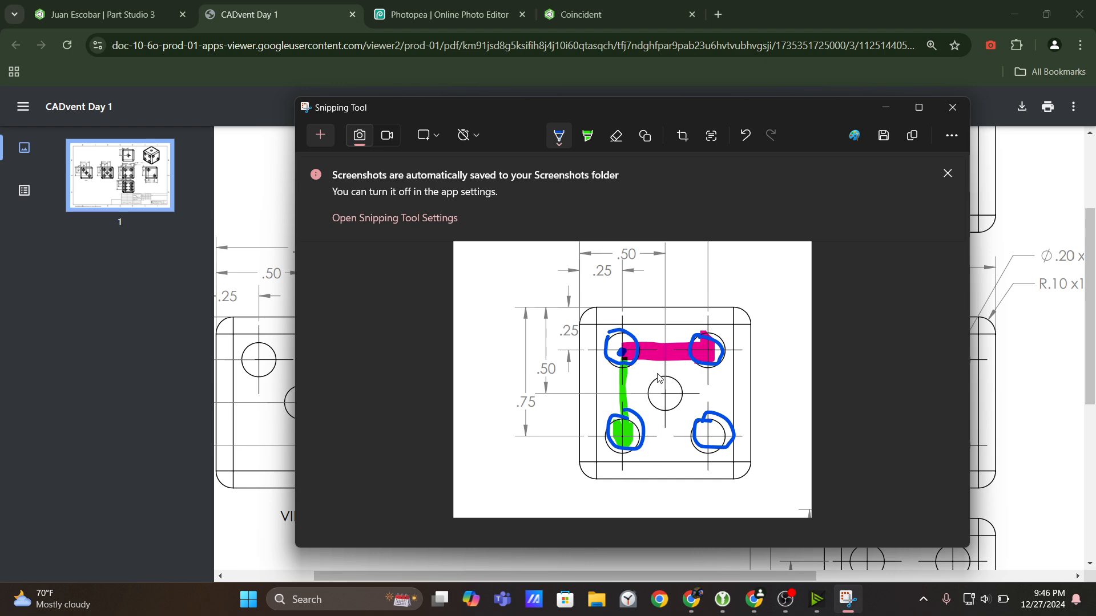
Switch to the Onshape sketch and draw a circle about 0.35 in in diameter near the left face's upper-left corner.
left_click(152, 8)
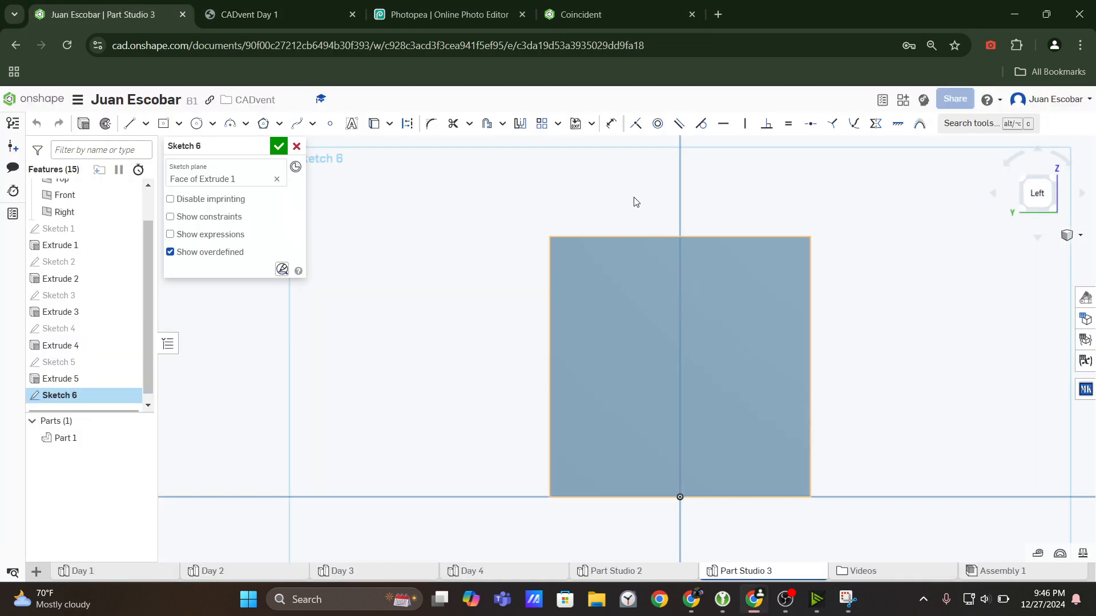
left_click(602, 302)
left_click(651, 303)
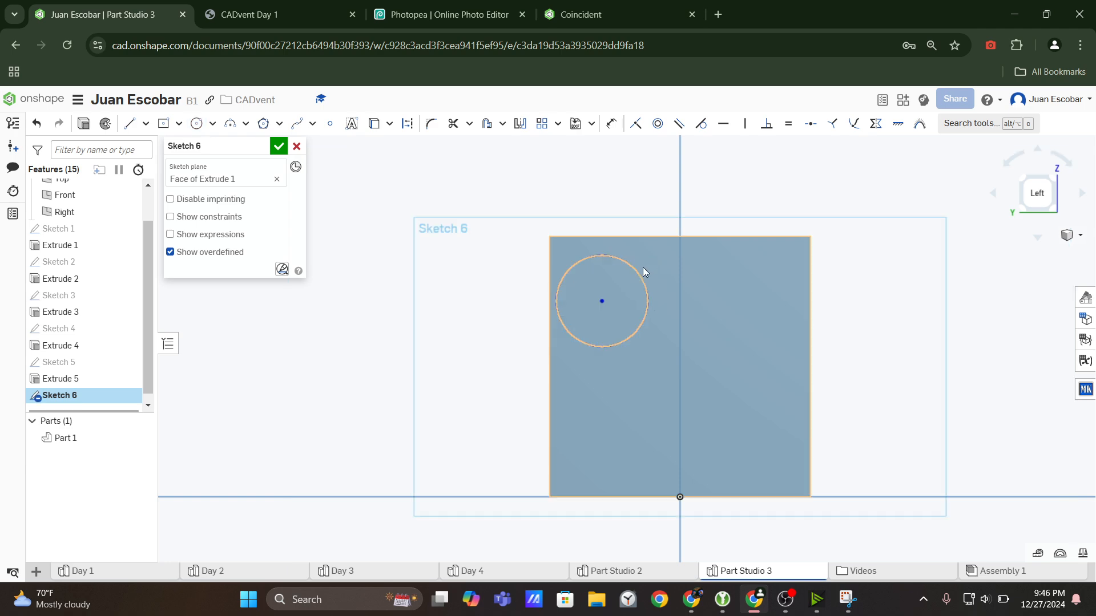
Set the circle's diameter to 0.2 in.
key("d")
left_click(642, 274)
left_click(647, 262)
type("0.2")
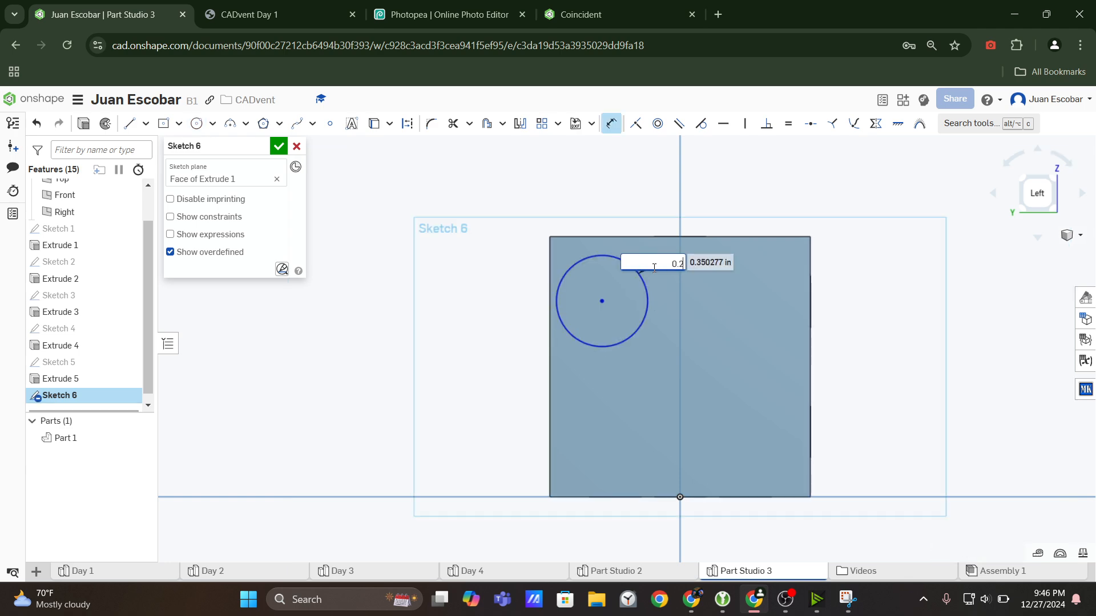
key("Return")
right_click(652, 268)
Check the CADvent Day 1 drawing and dimension the circle's centre 0.25 in from the face's left edge.
left_click(346, 3)
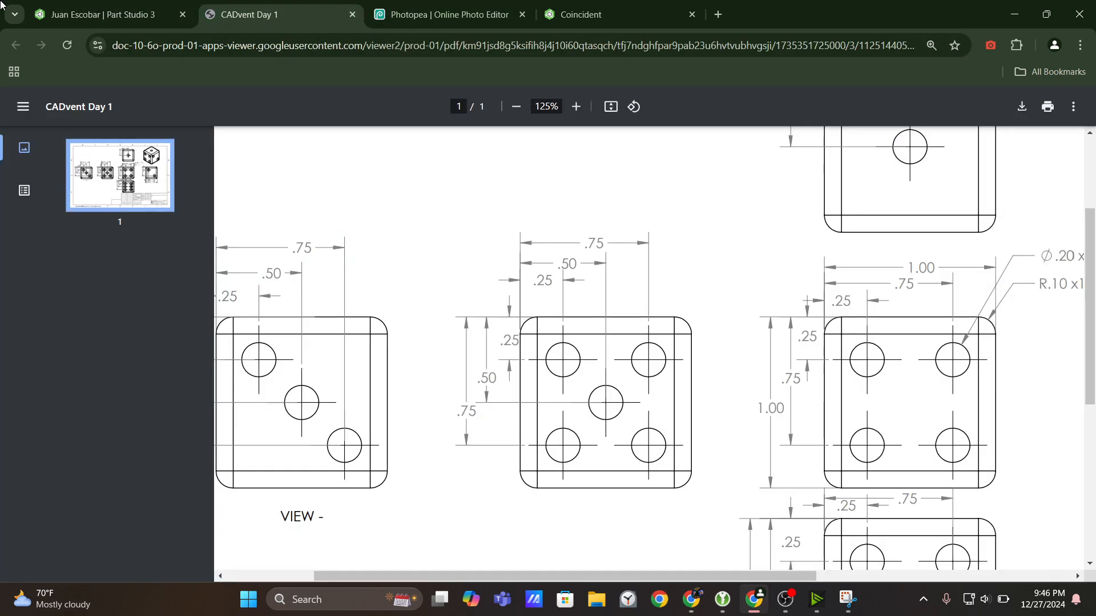
left_click(103, 5)
left_click(228, 8)
left_click(103, 15)
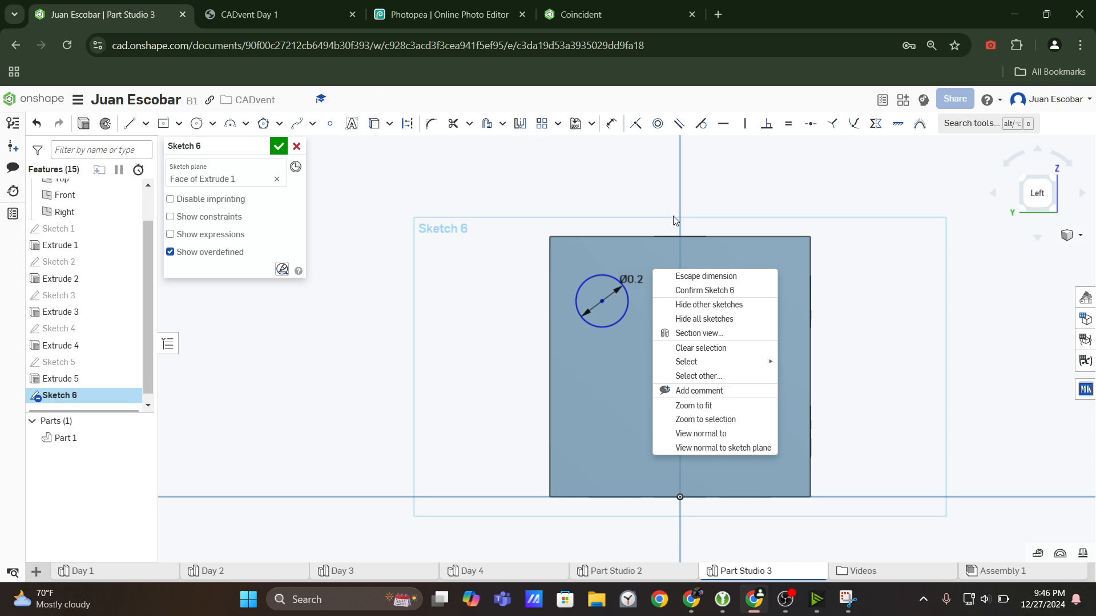
left_click(611, 126)
left_click(602, 301)
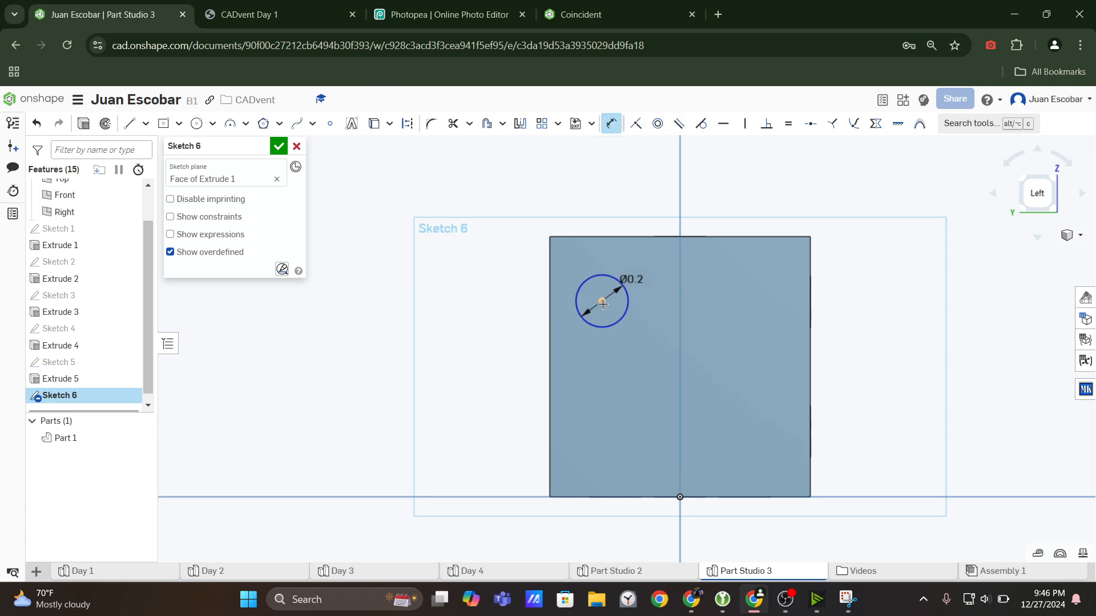
left_click(551, 295)
left_click(489, 306)
type("0.2")
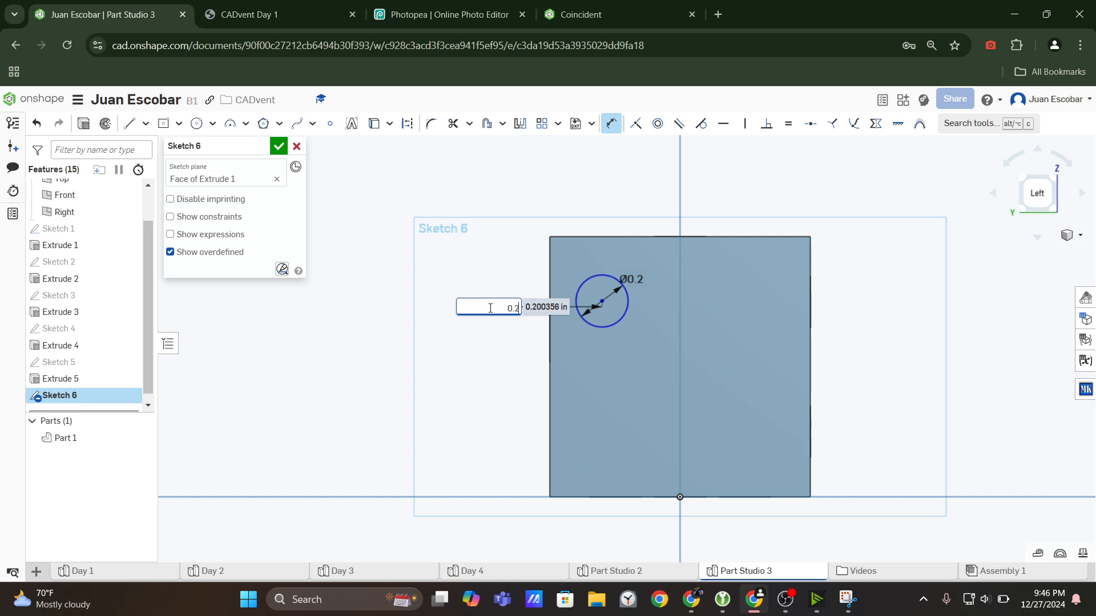
type("5")
key("Return")
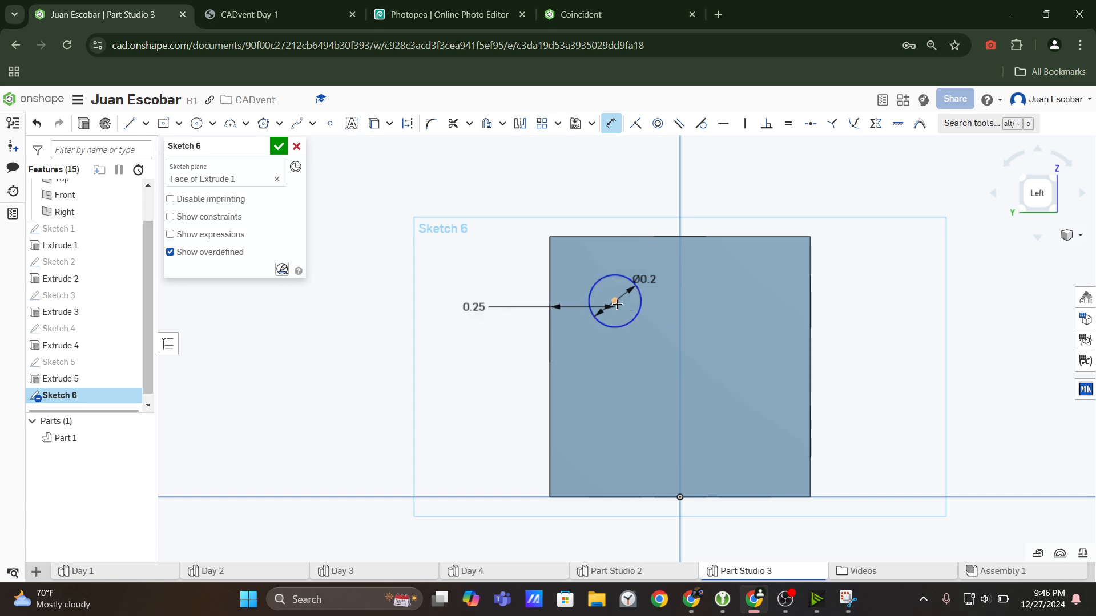
Dimension the circle's centre 0.25 in from the face's top edge.
left_click(615, 302)
left_click(592, 237)
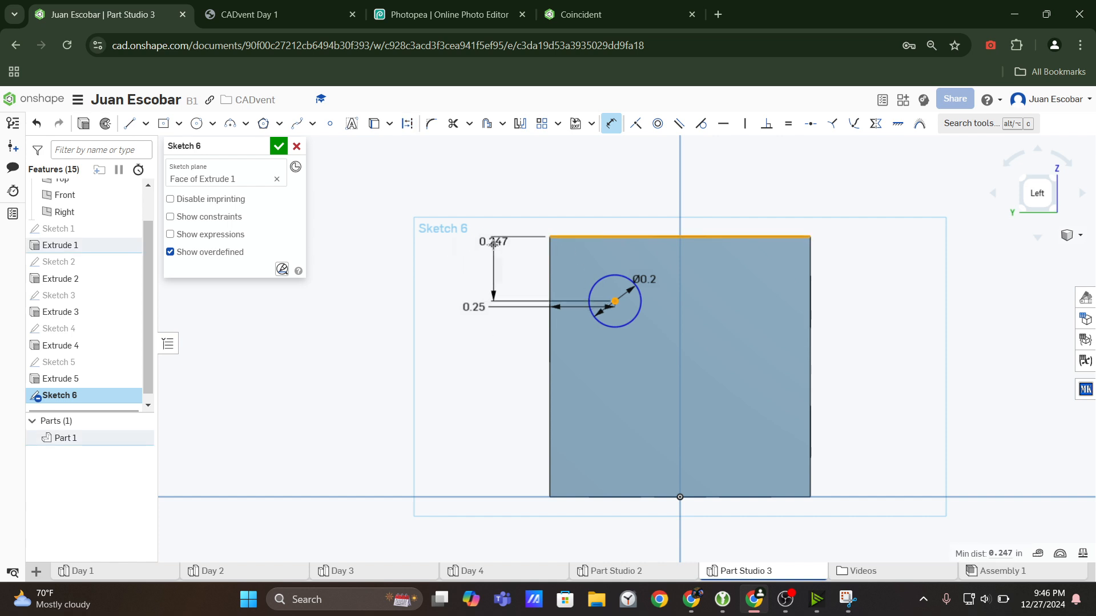
left_click(494, 244)
type("0.25")
key("Return")
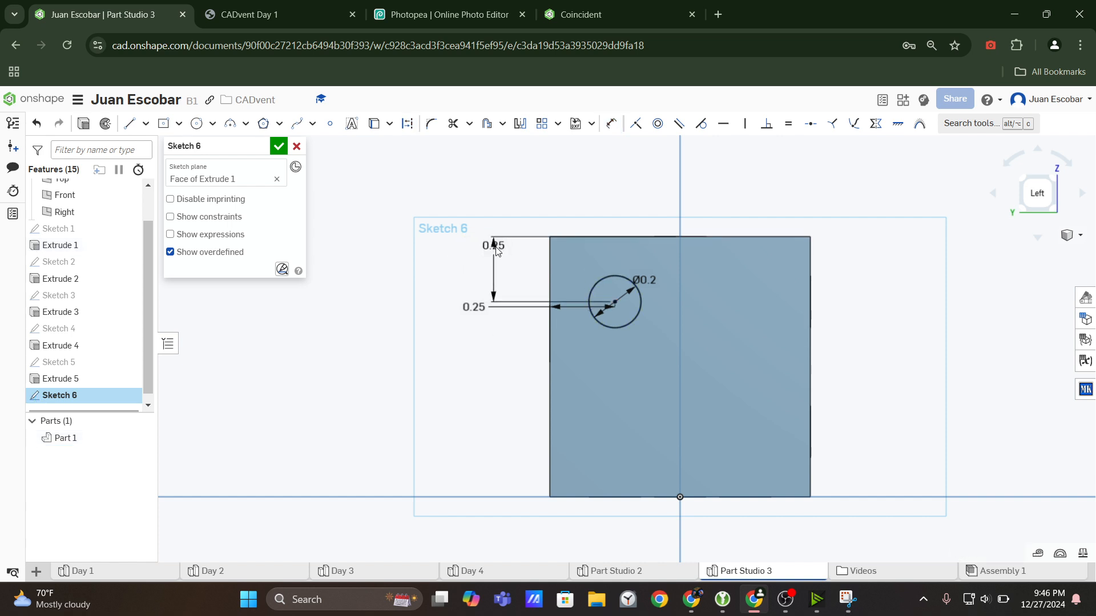
Rearrange the two 0.25 in dimensions so the horizontal one sits above the face and the vertical one beside it.
left_click_drag(494, 246, 660, 195)
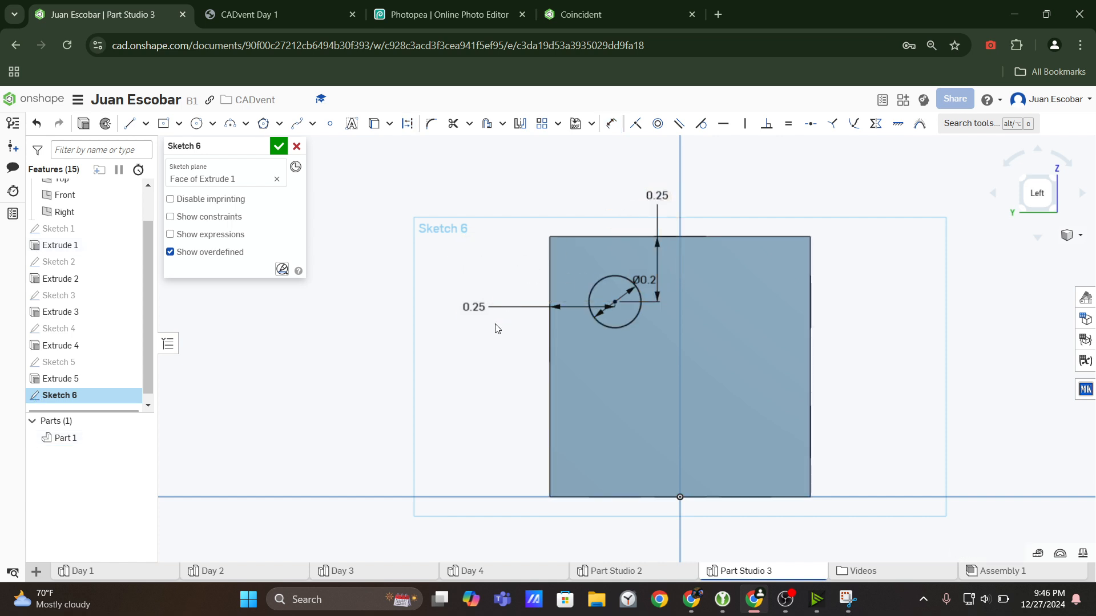
left_click_drag(473, 307, 452, 249)
left_click_drag(659, 196, 591, 209)
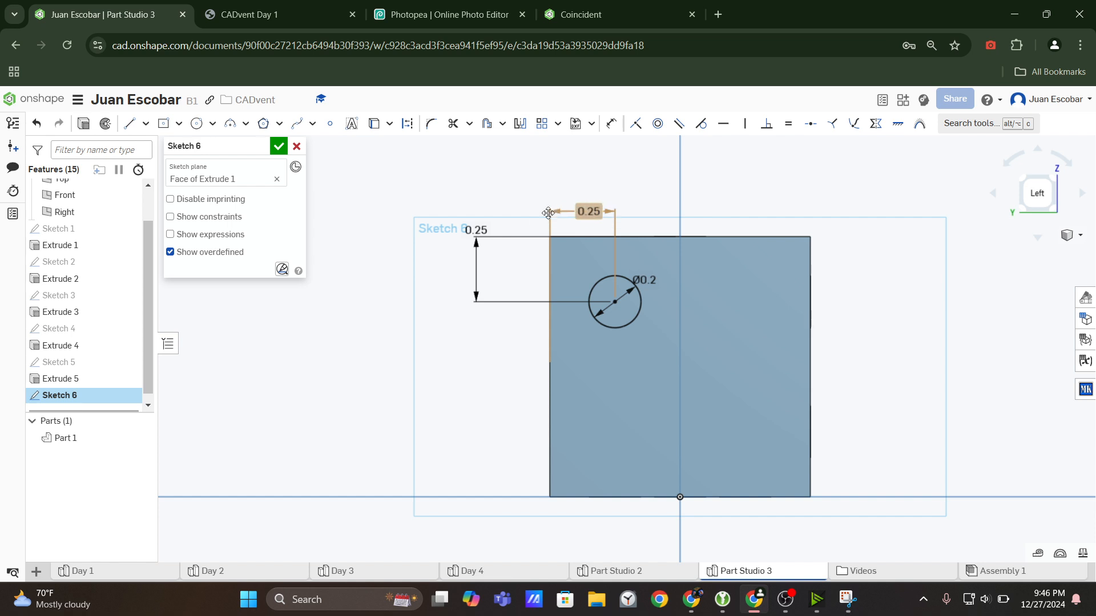
left_click_drag(476, 229, 475, 264)
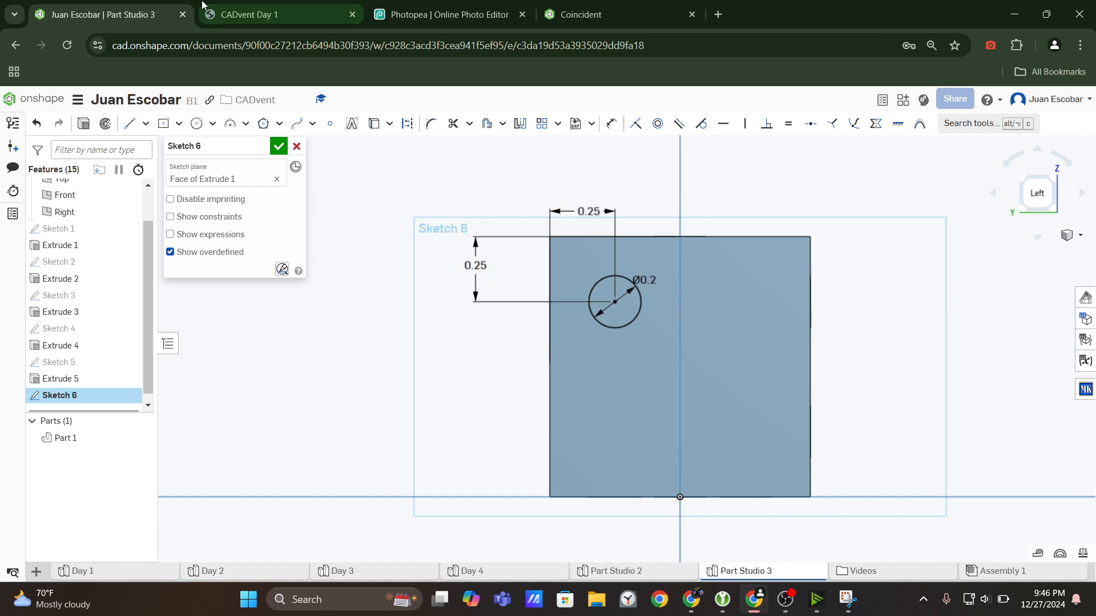
Try a linear pattern of the circle with its vertical direction flipped downward, checking the annotated snip, and undo the pattern.
left_click(611, 331)
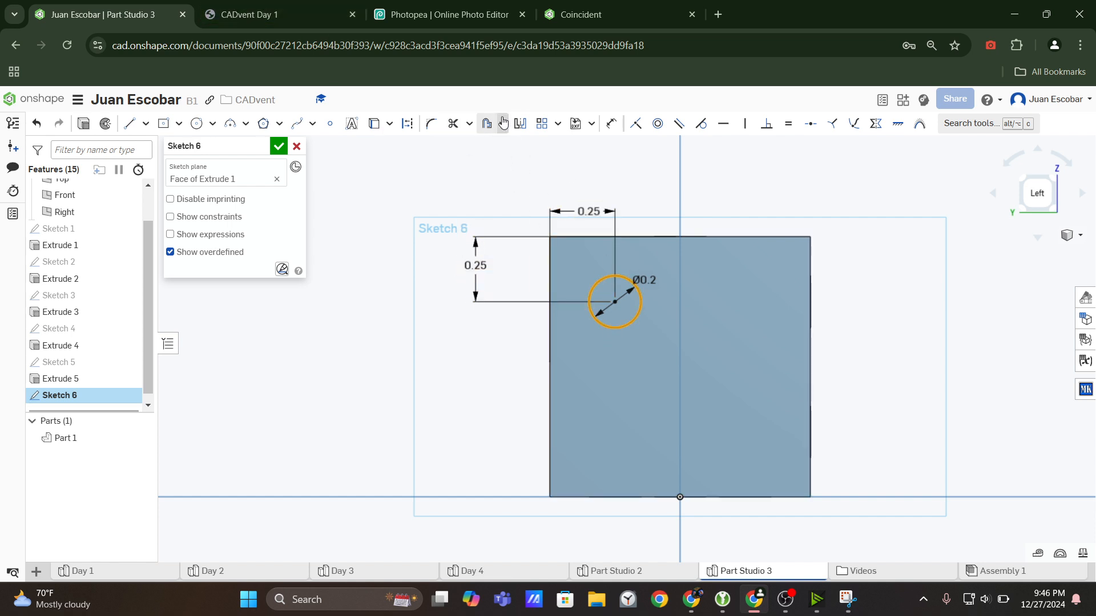
left_click(541, 123)
scroll(707, 347, "down", 5)
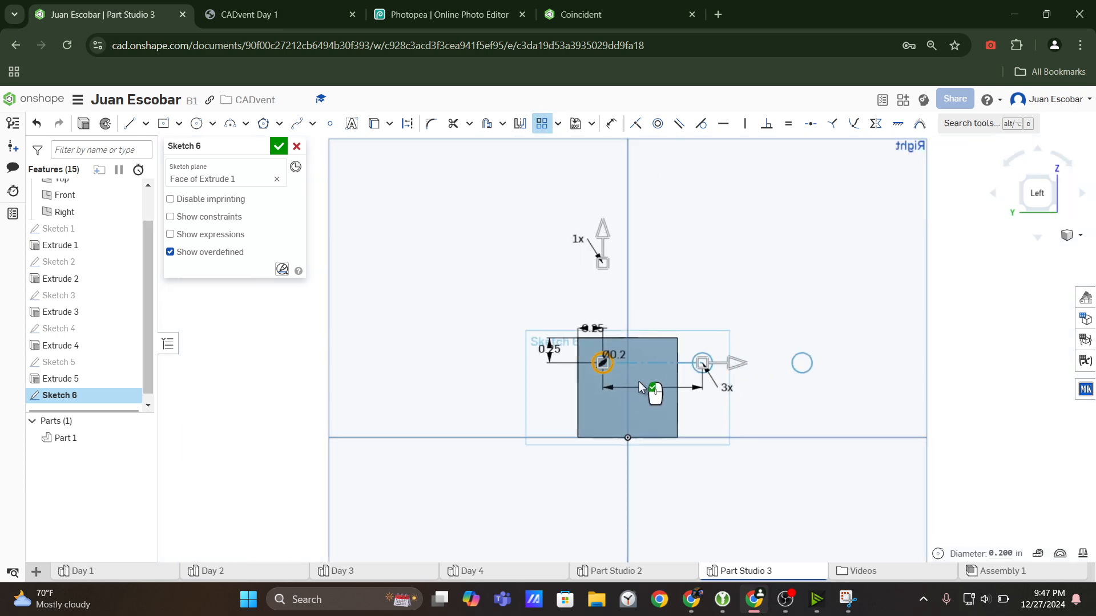
left_click(603, 232)
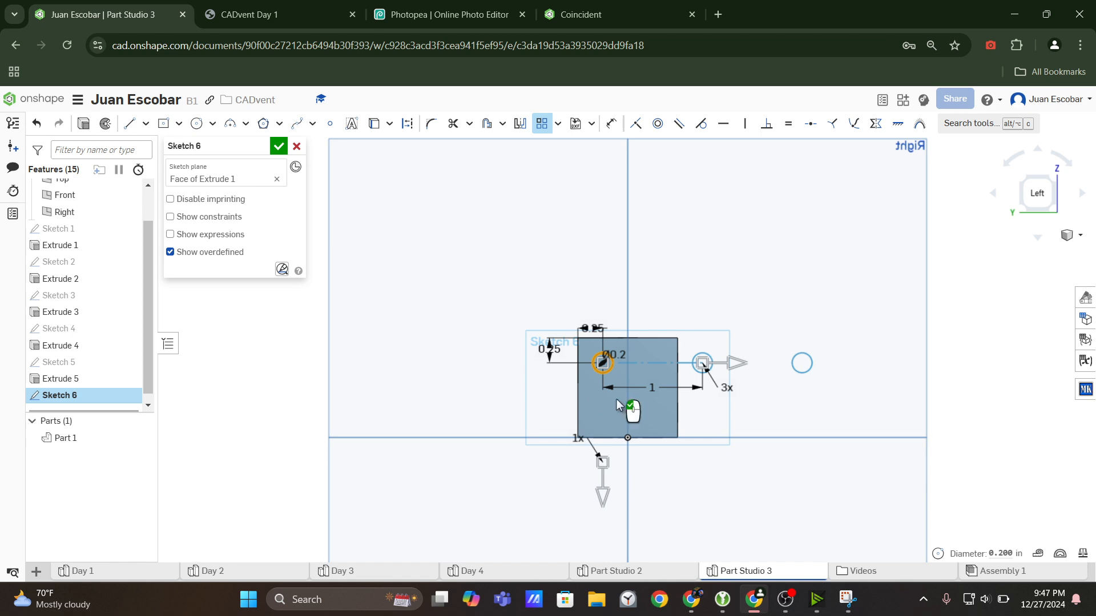
left_click(853, 607)
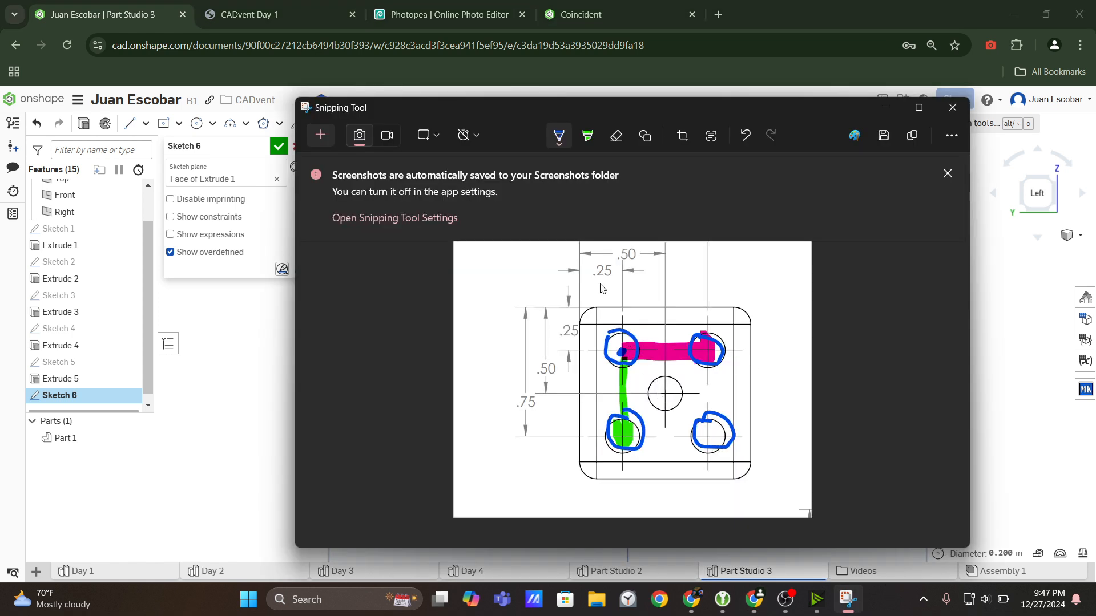
left_click(291, 345)
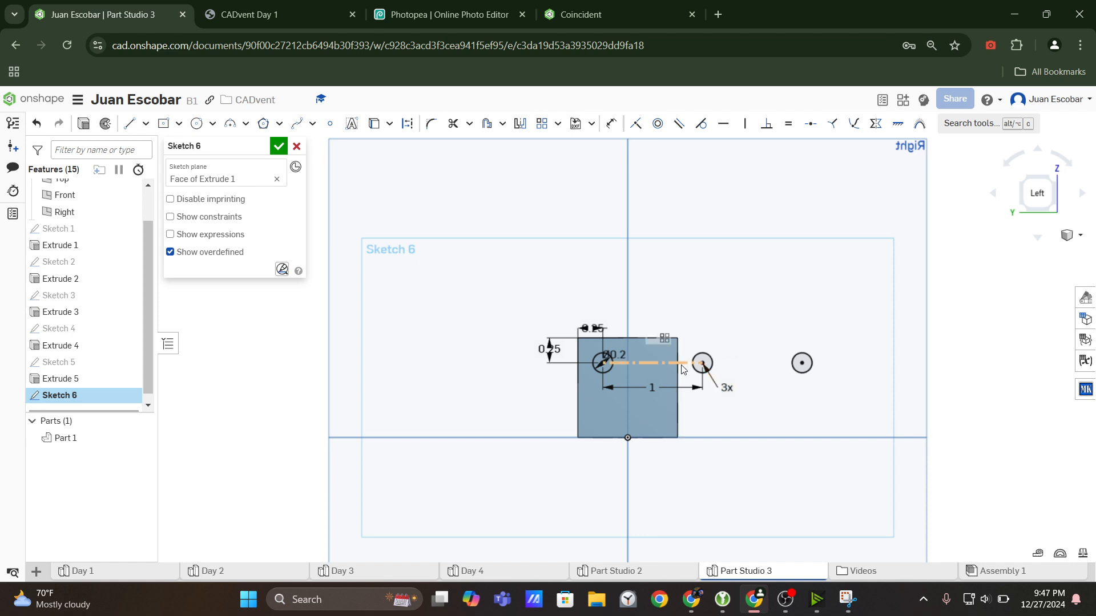
left_click(604, 363)
key("ctrl+z")
Start a linear pattern of the circle with 2 instances horizontally and 2 instances downward, reversing the vertical direction.
left_click(604, 373)
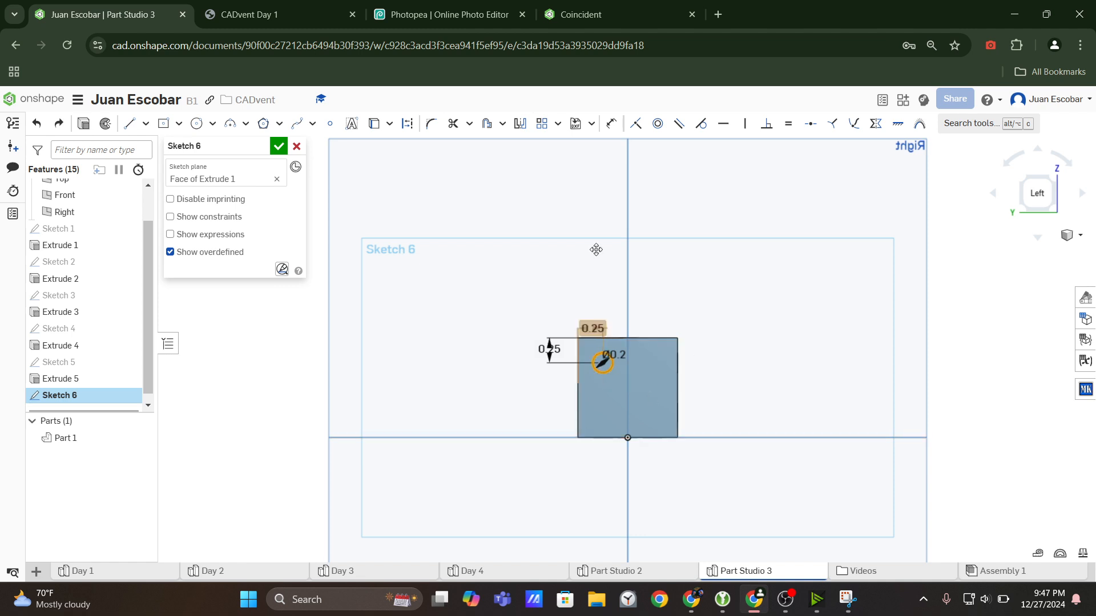
left_click(541, 123)
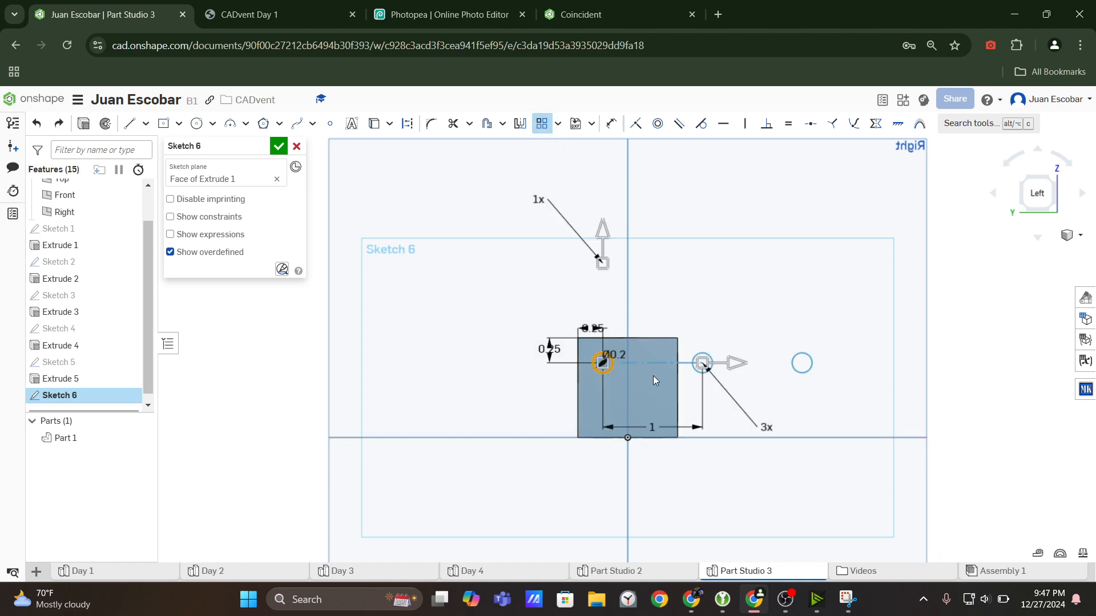
left_click(611, 237)
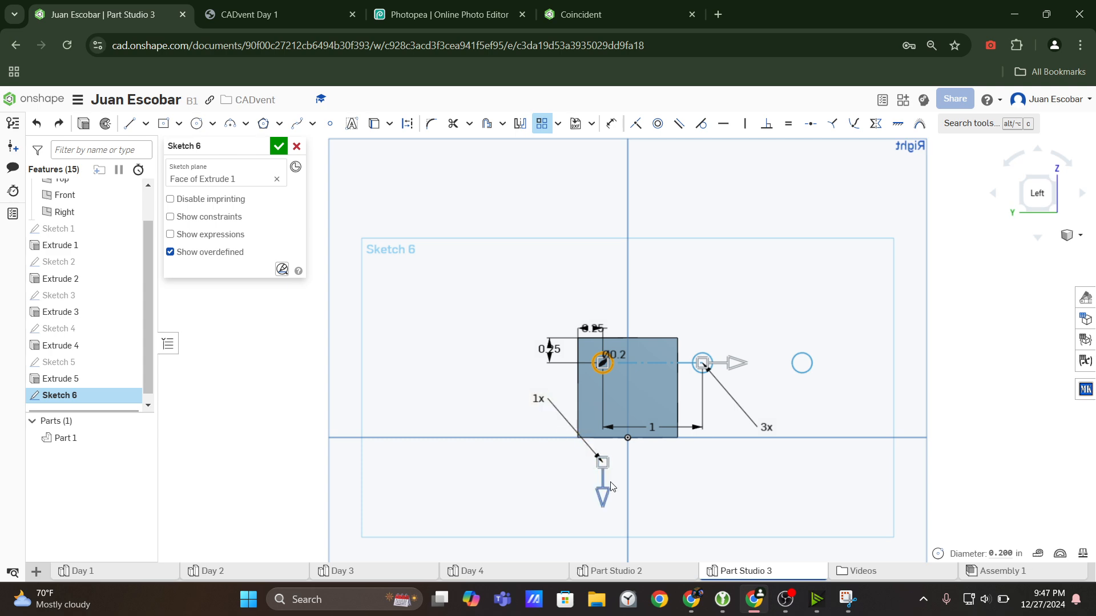
double_click(542, 399)
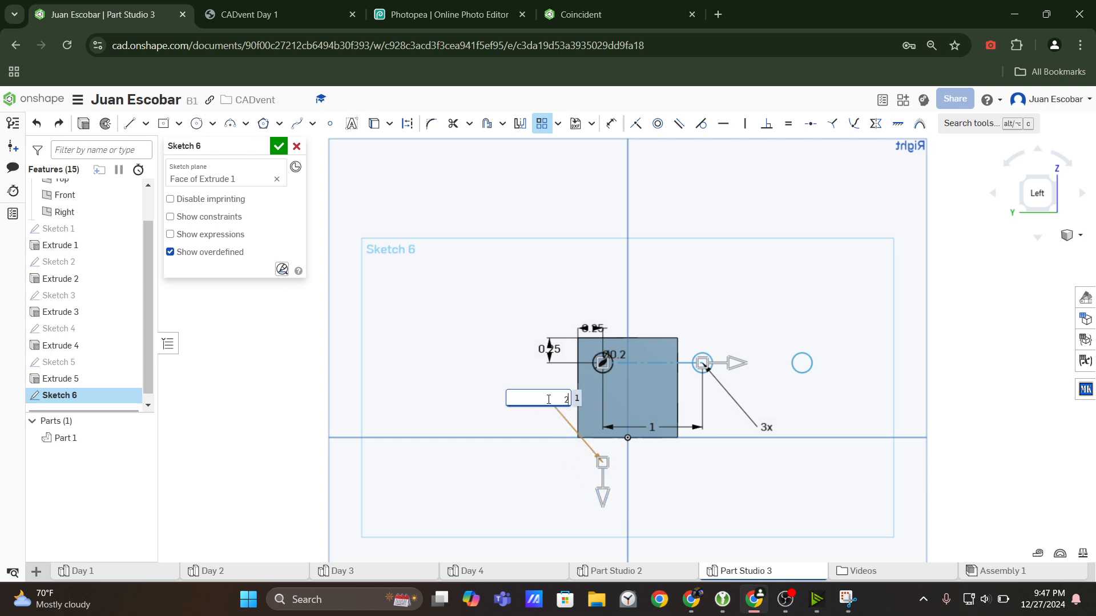
key("Return")
double_click(766, 427)
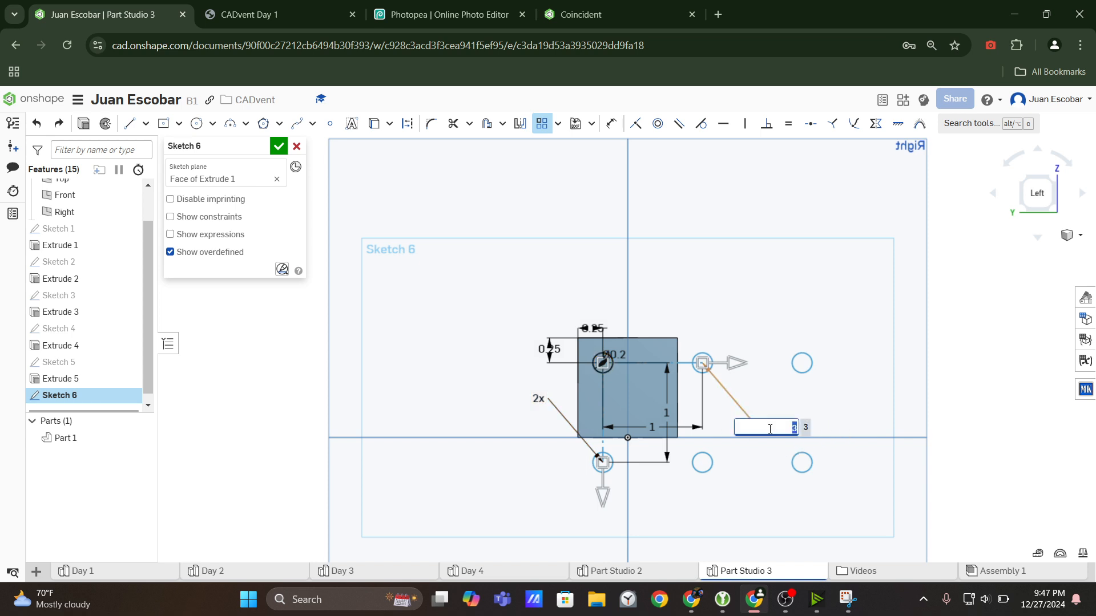
type("1")
key("BackSpace")
type("2")
key("Return")
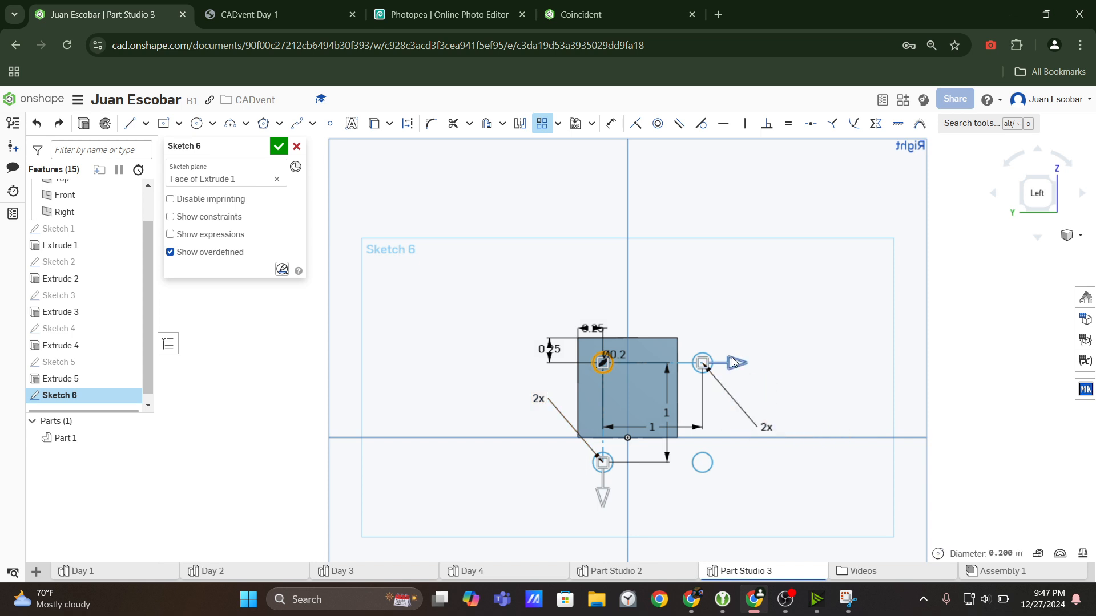
Reduce the pattern spacing to about 0.34 in horizontally and 0.63 in vertically so all circles fit the face, and finish the pattern.
left_click_drag(732, 363, 666, 367)
left_click_drag(596, 487, 603, 456)
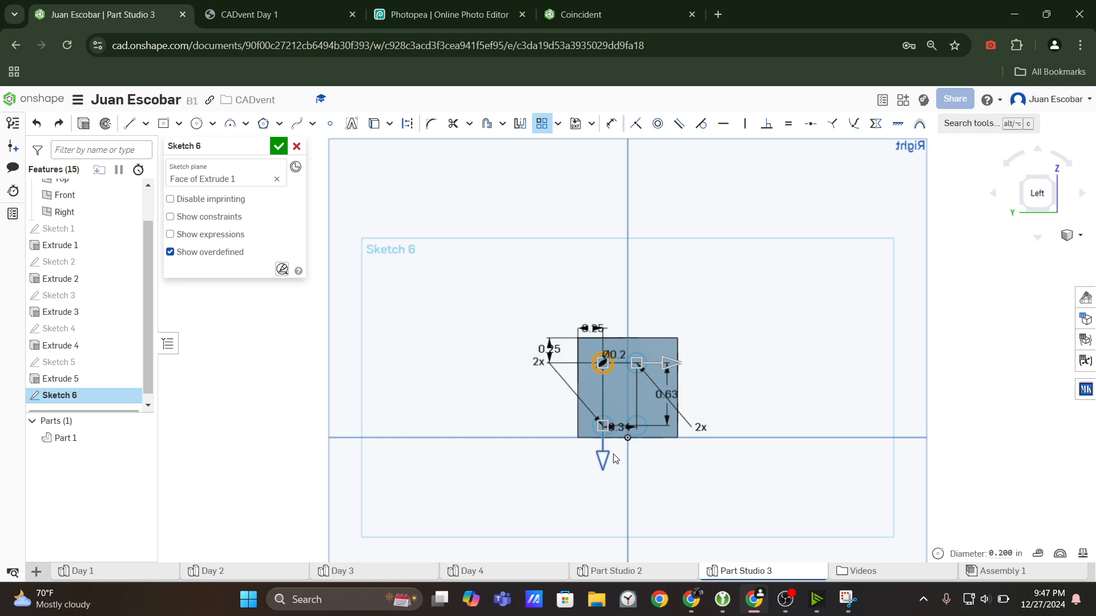
scroll(629, 439, "up", 5)
middle_click_drag(627, 421, 635, 448)
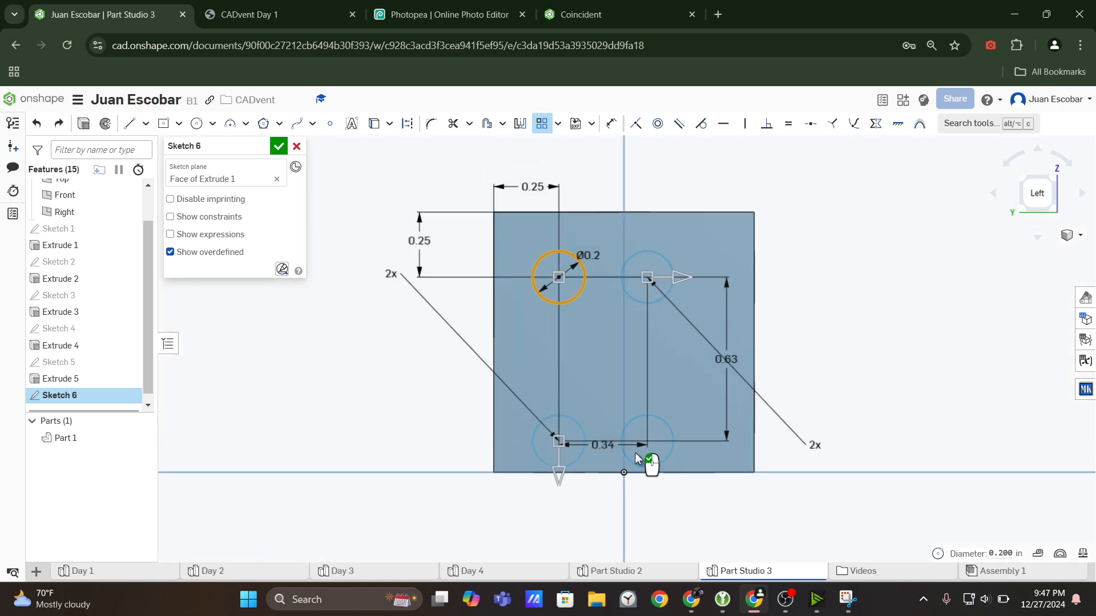
left_click(840, 381)
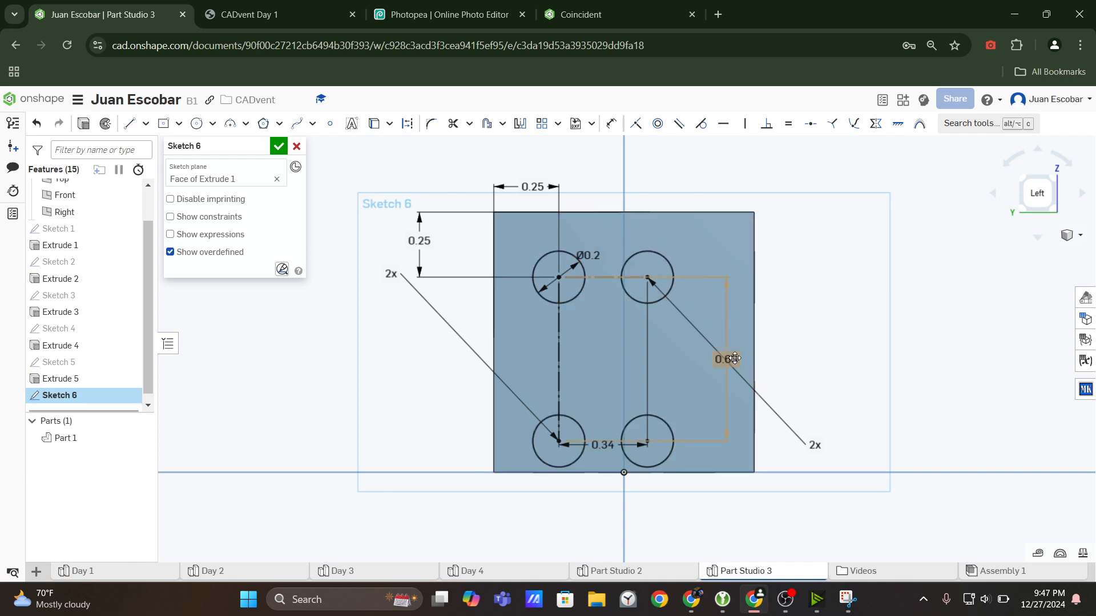
Delete the pattern's two spacing dimensions and spread the circles so the right pair sits about 0.77 in from the left edge.
key("Delete")
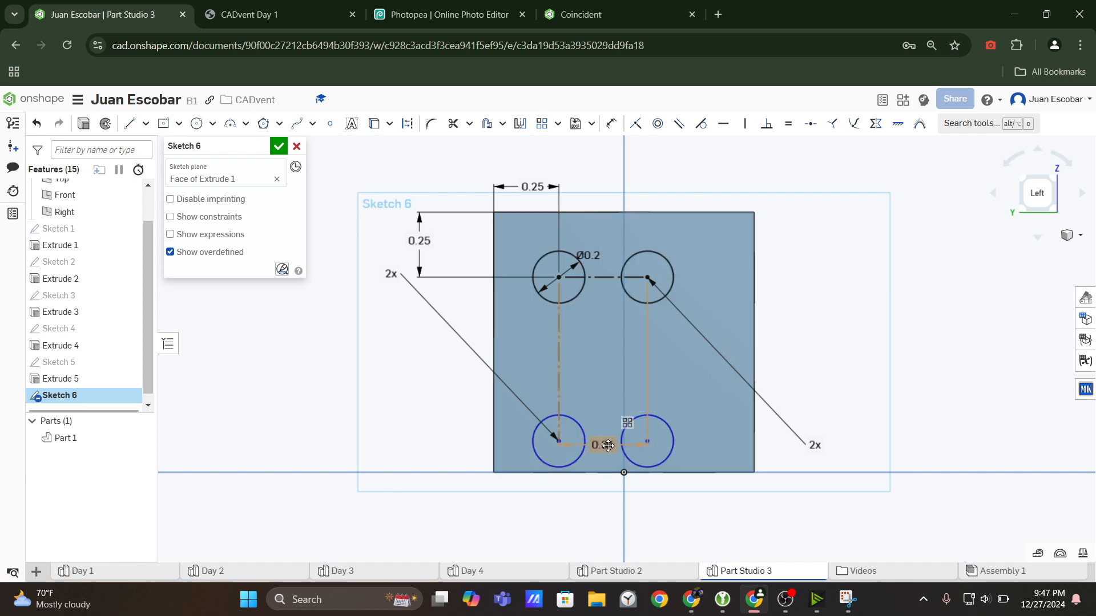
left_click(608, 447)
key("Delete")
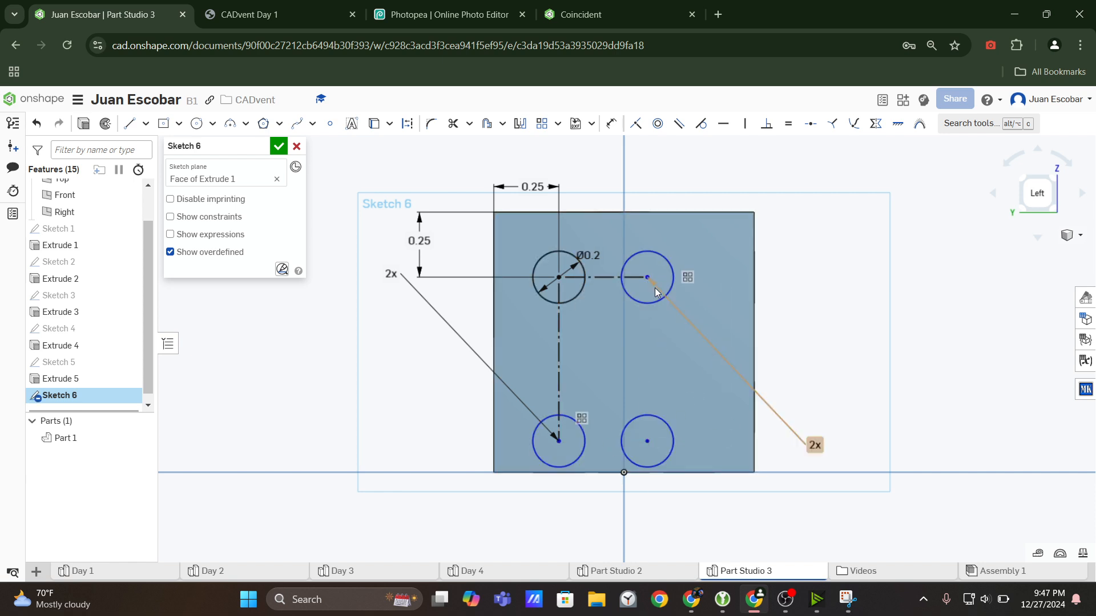
left_click_drag(648, 278, 691, 277)
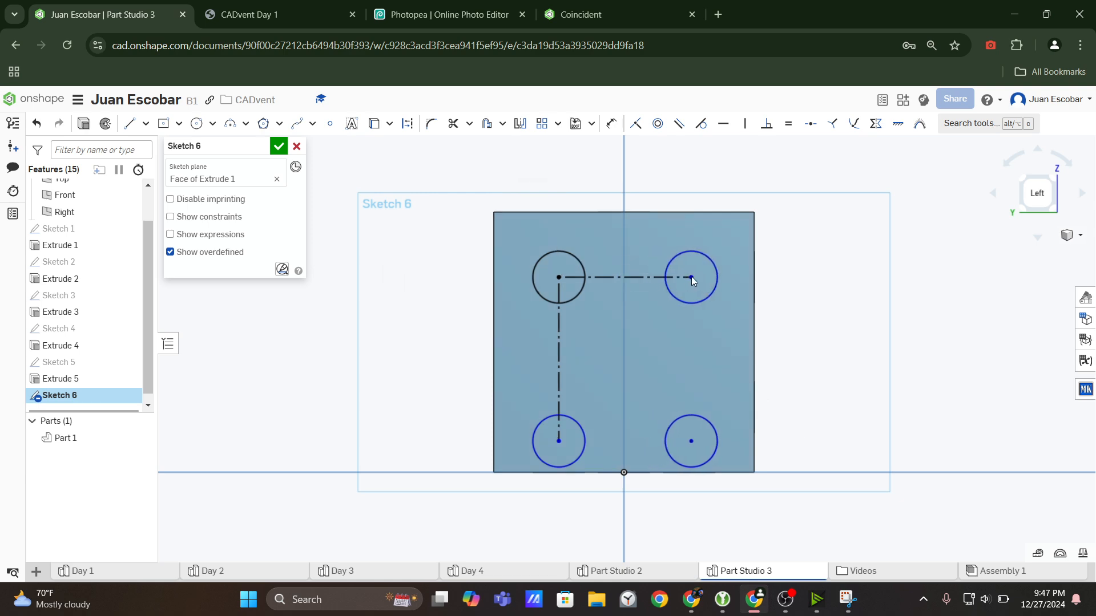
left_click_drag(693, 443, 694, 420)
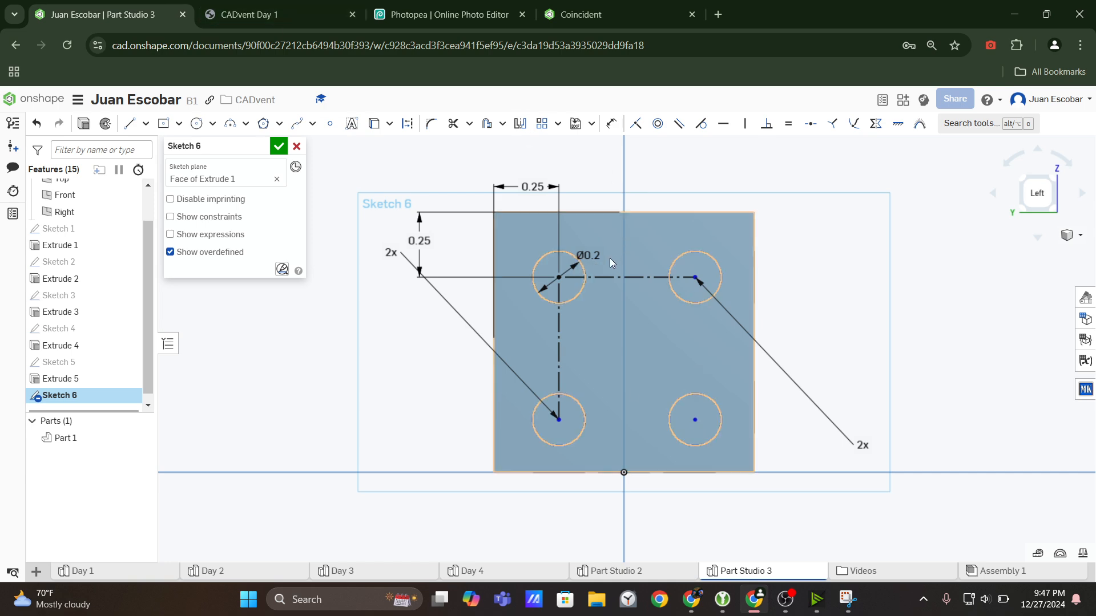
Check the five-dot view in the drawing and dimension the upper-right circle's centre 0.75 in from the face's left edge.
key("ctrl+Tab")
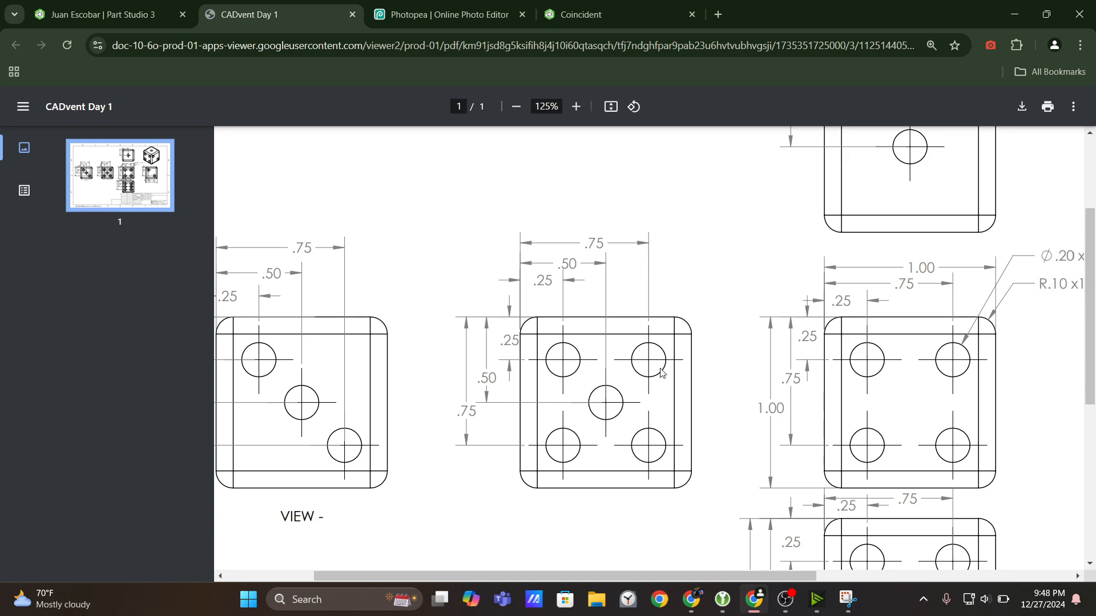
left_click(132, 14)
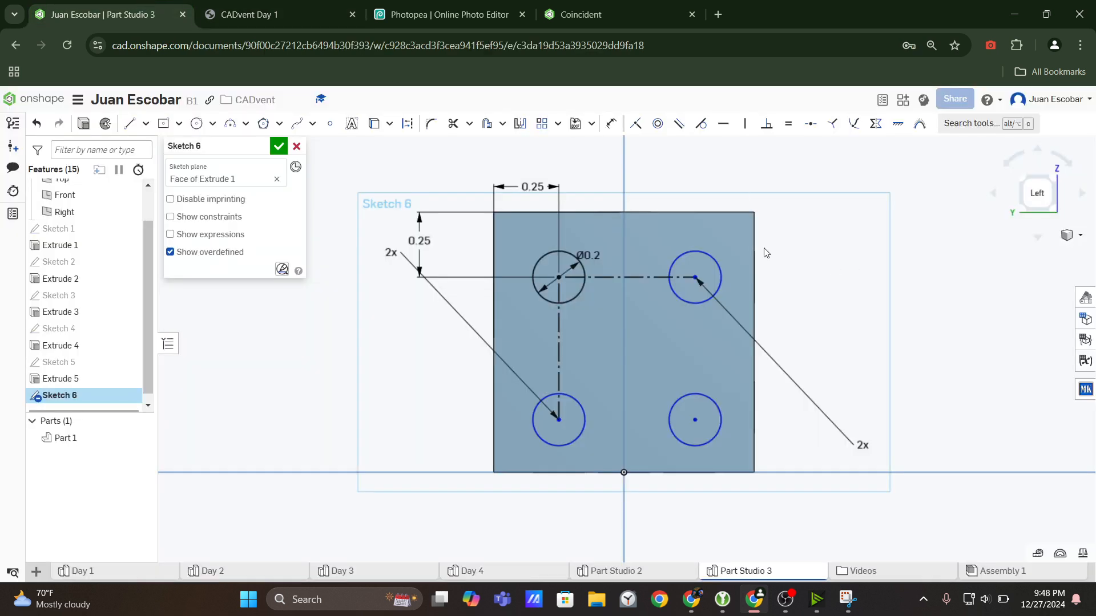
left_click(611, 123)
left_click(695, 278)
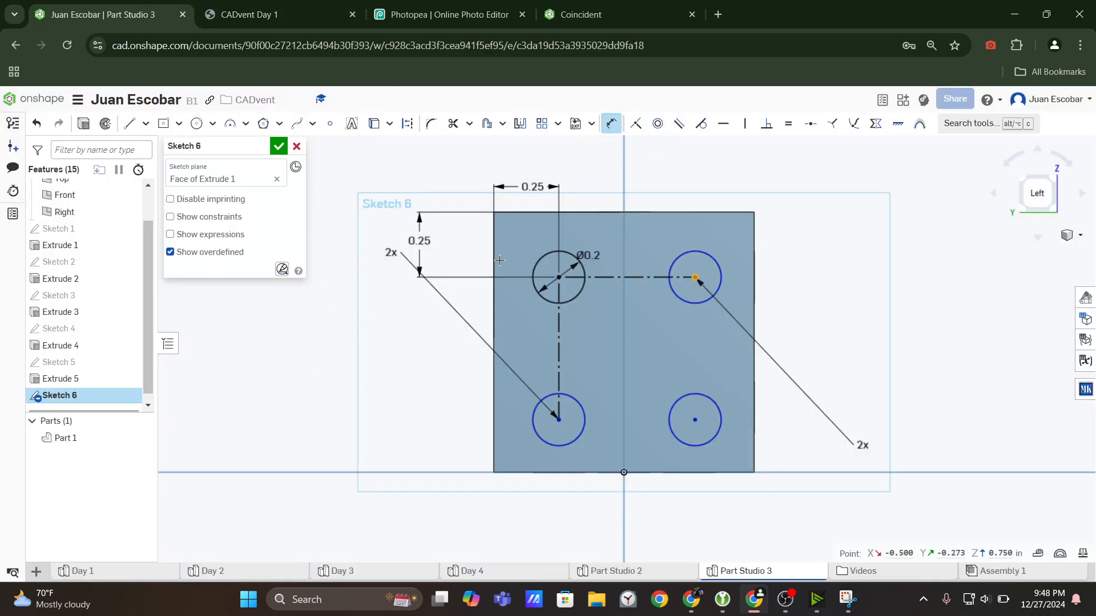
left_click(494, 260)
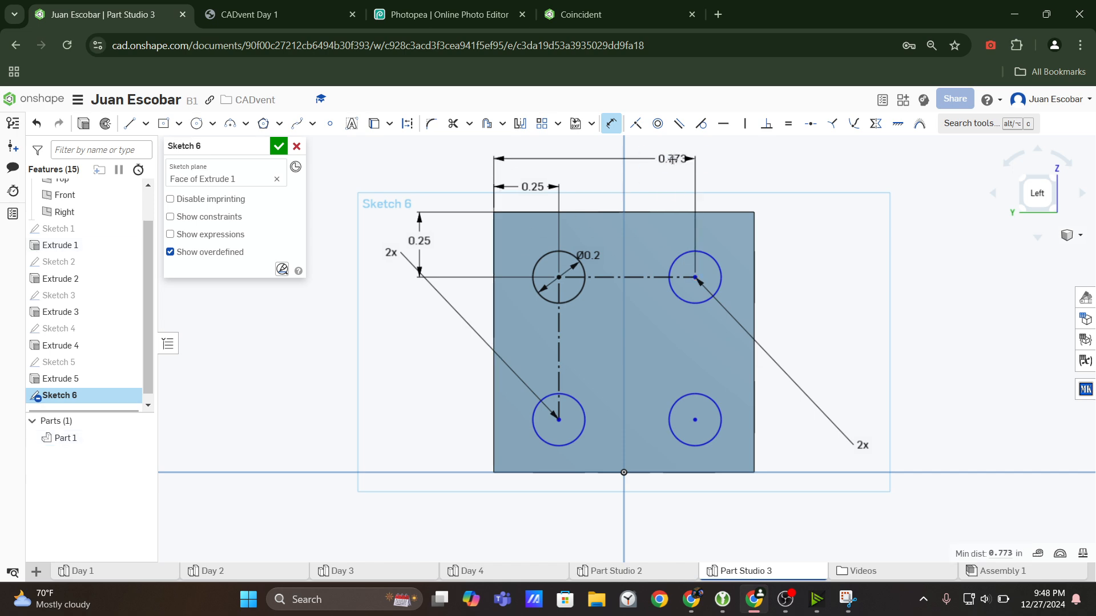
left_click(673, 160)
type("0.75")
key("Return")
Check the drawing again and dimension the lower-left circle's centre 0.75 in from the face's top edge.
left_click(303, 3)
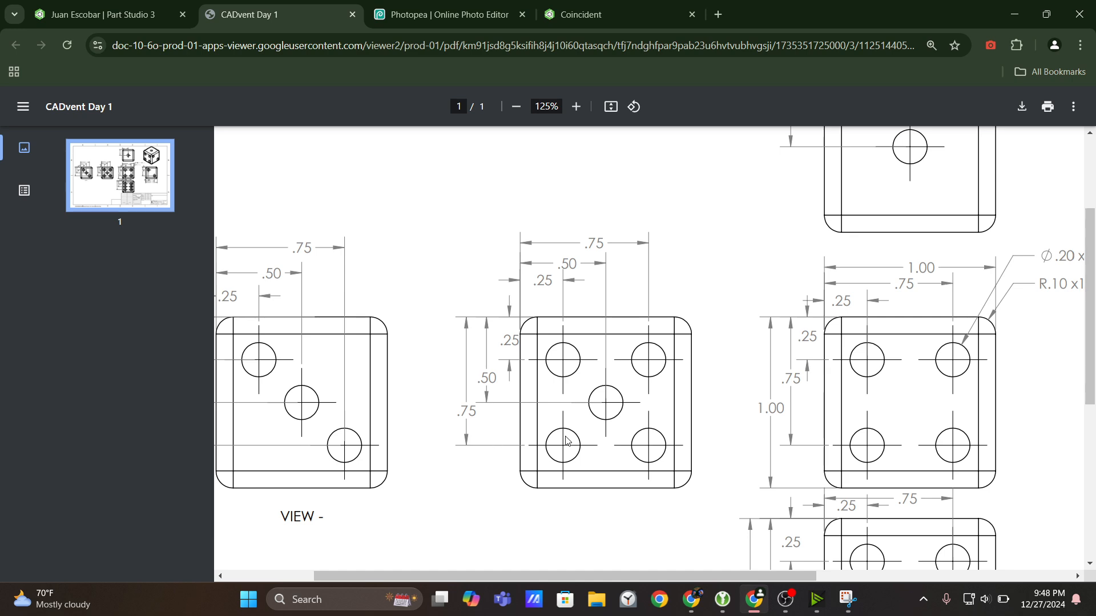
left_click(116, 5)
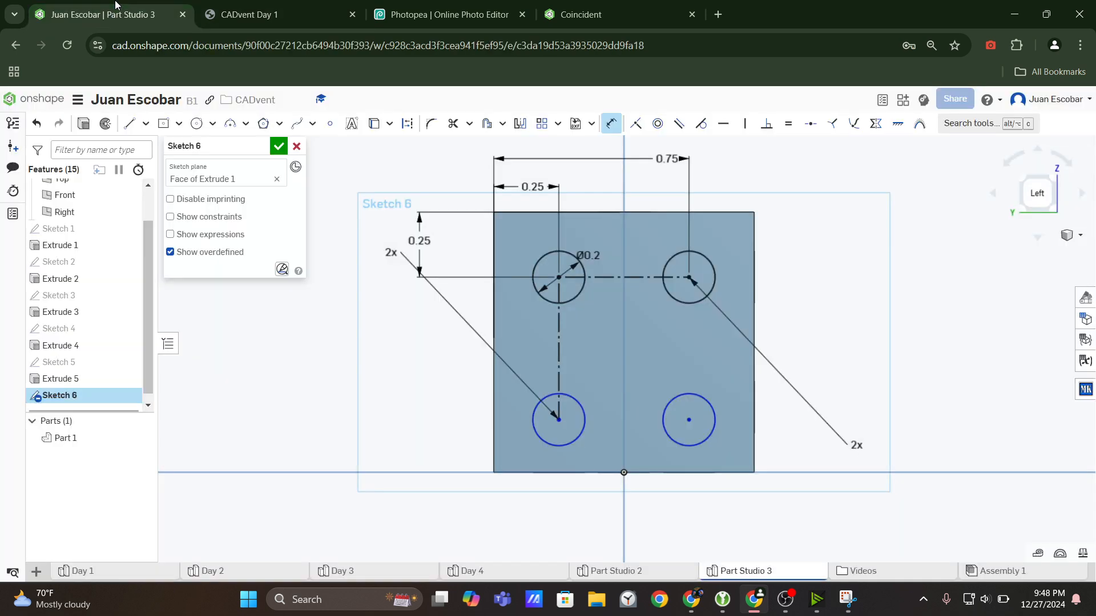
left_click(559, 421)
left_click(514, 212)
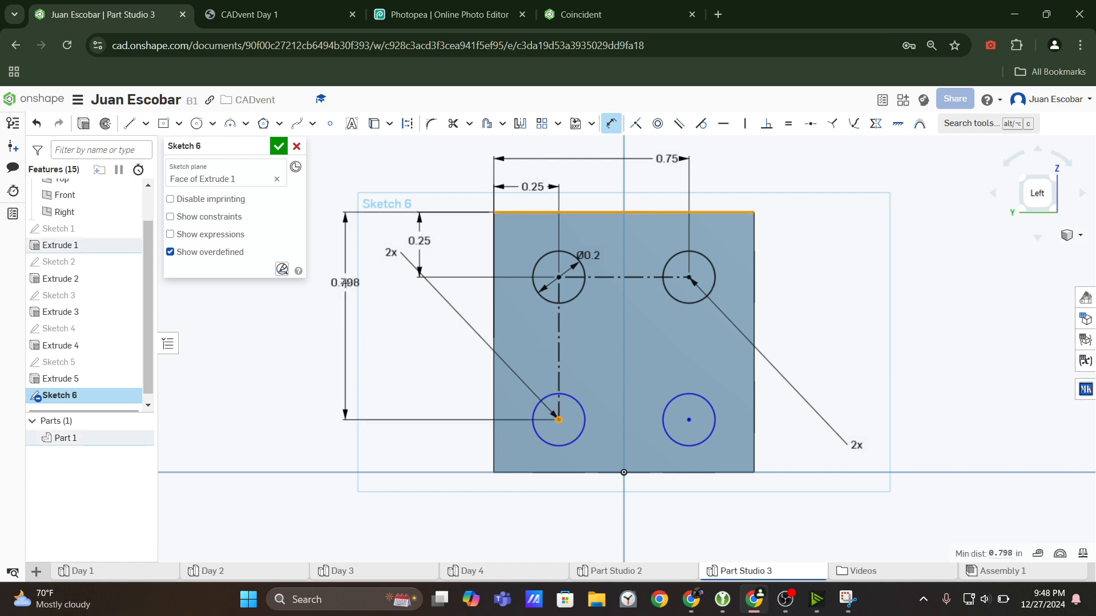
left_click(346, 283)
type("0.75")
key("Return")
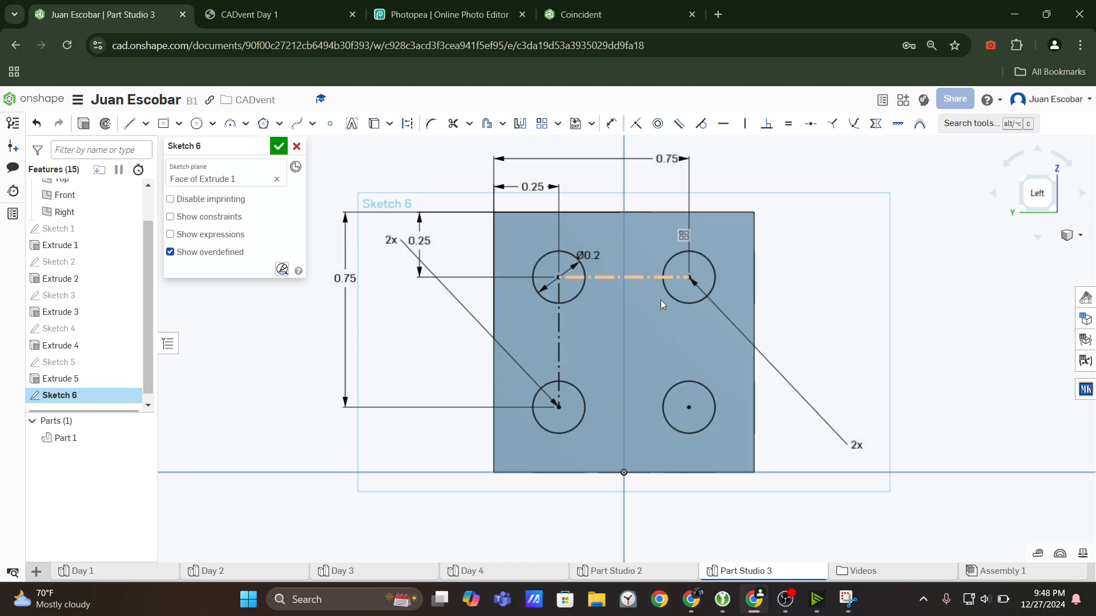
left_click(304, 26)
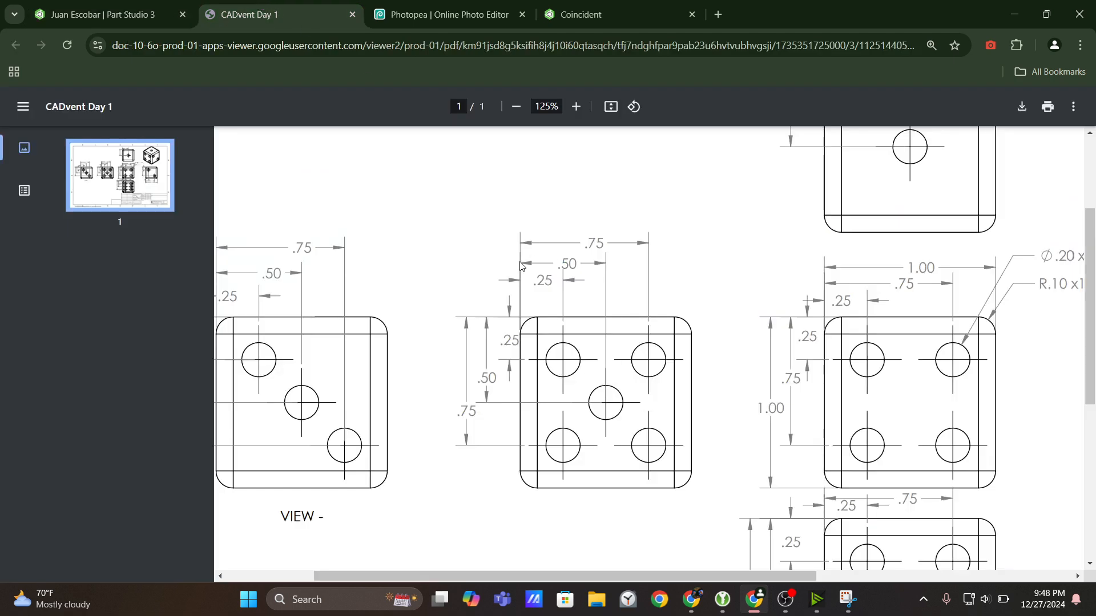
left_click(78, 4)
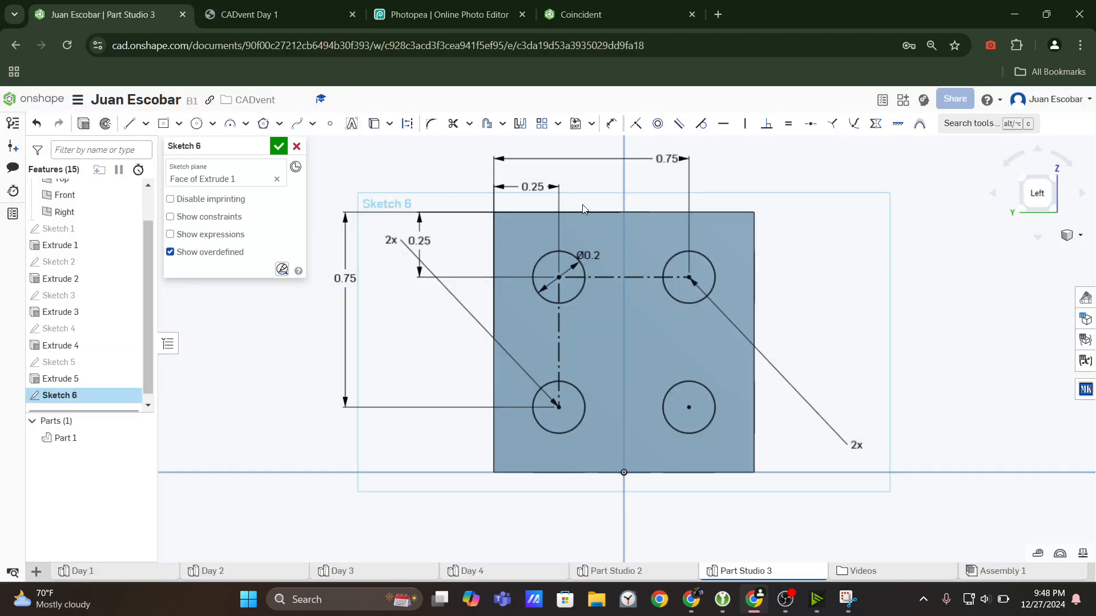
left_click(196, 123)
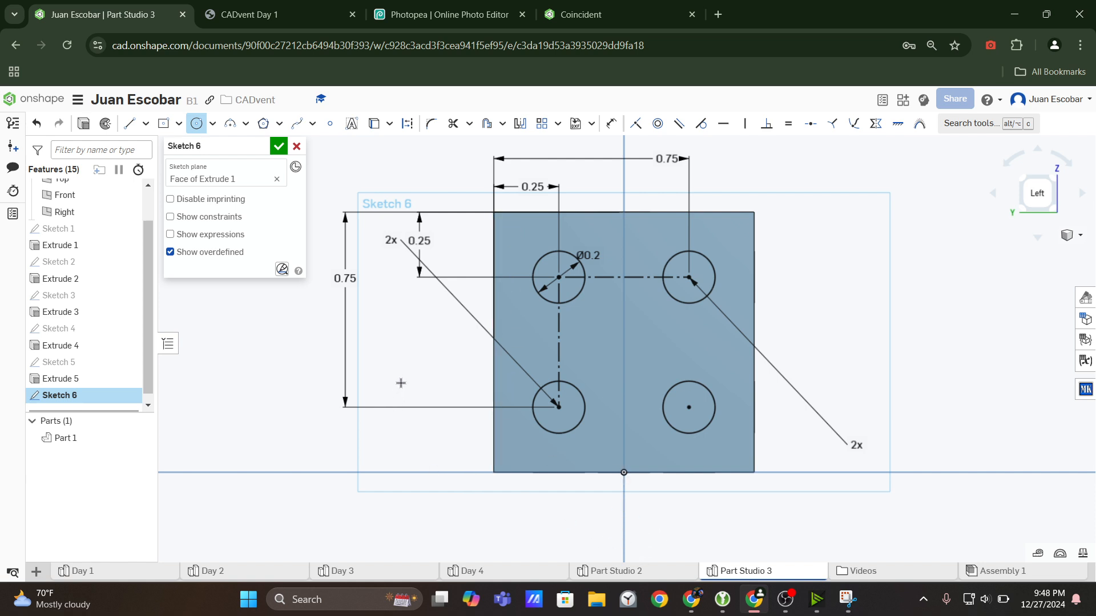
left_click(625, 473)
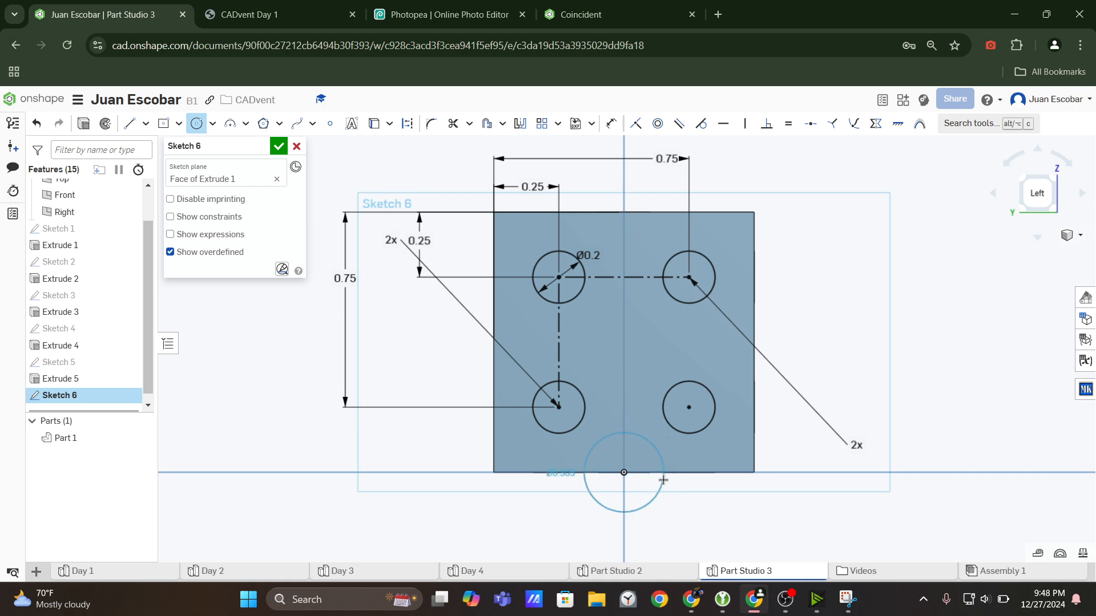
key("Escape")
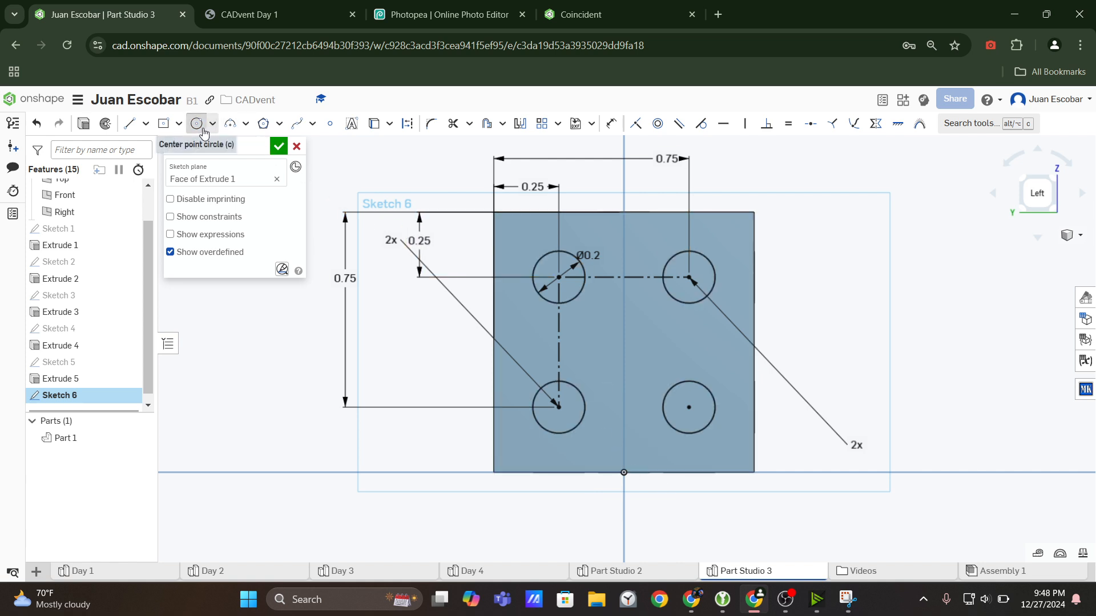
Try a circle about 0.19 in in diameter vertically aligned with the origin, slide it up the face, and delete it.
left_click(203, 133)
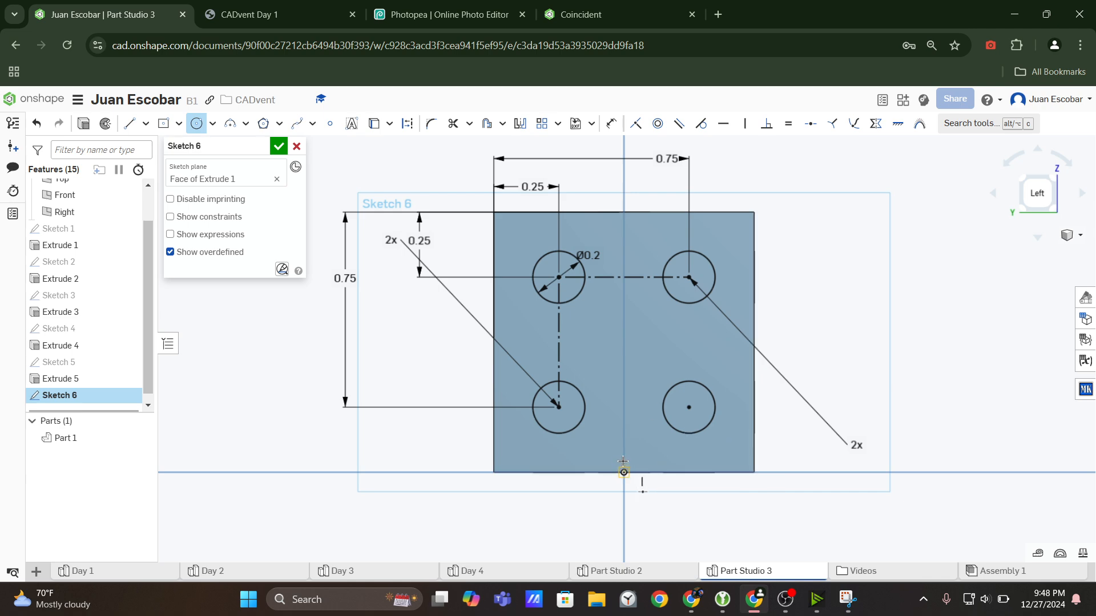
left_click(624, 393)
left_click(648, 396)
key("Escape")
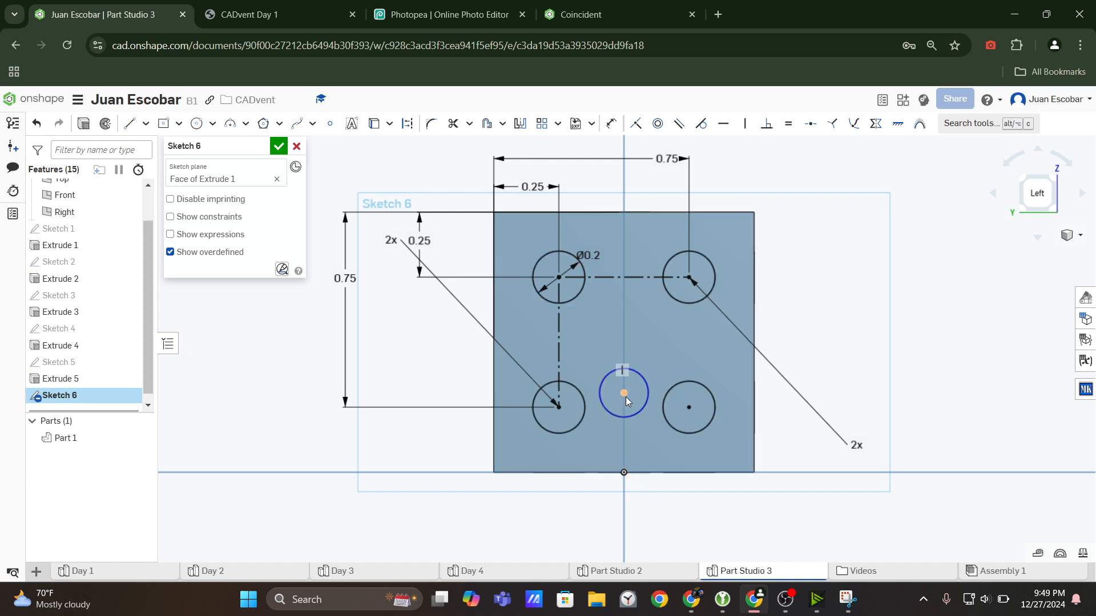
left_click_drag(629, 386, 646, 357)
left_click(649, 359)
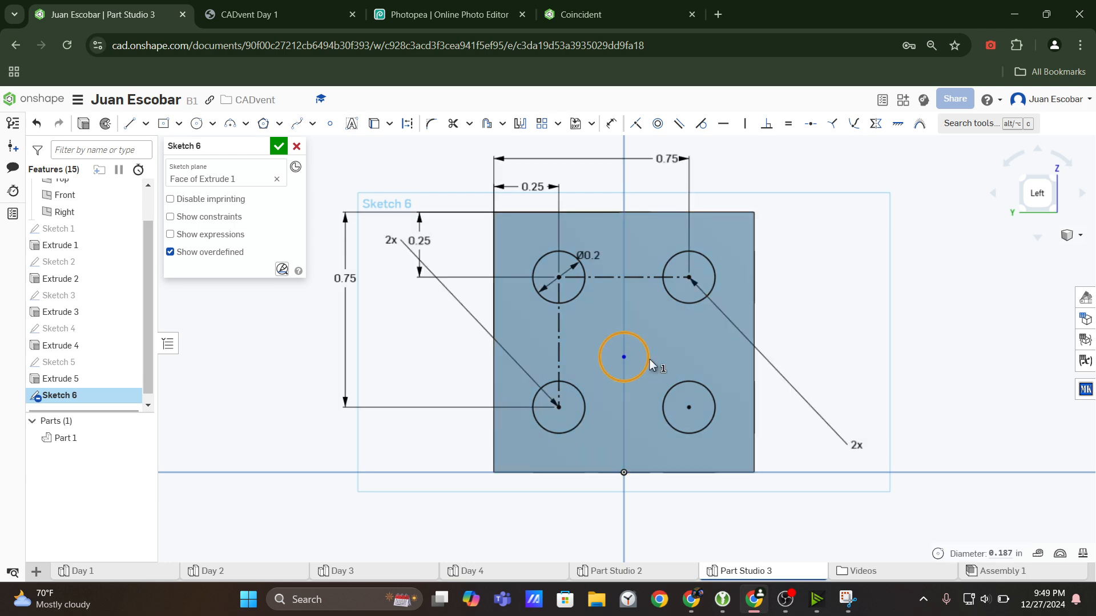
key("Delete")
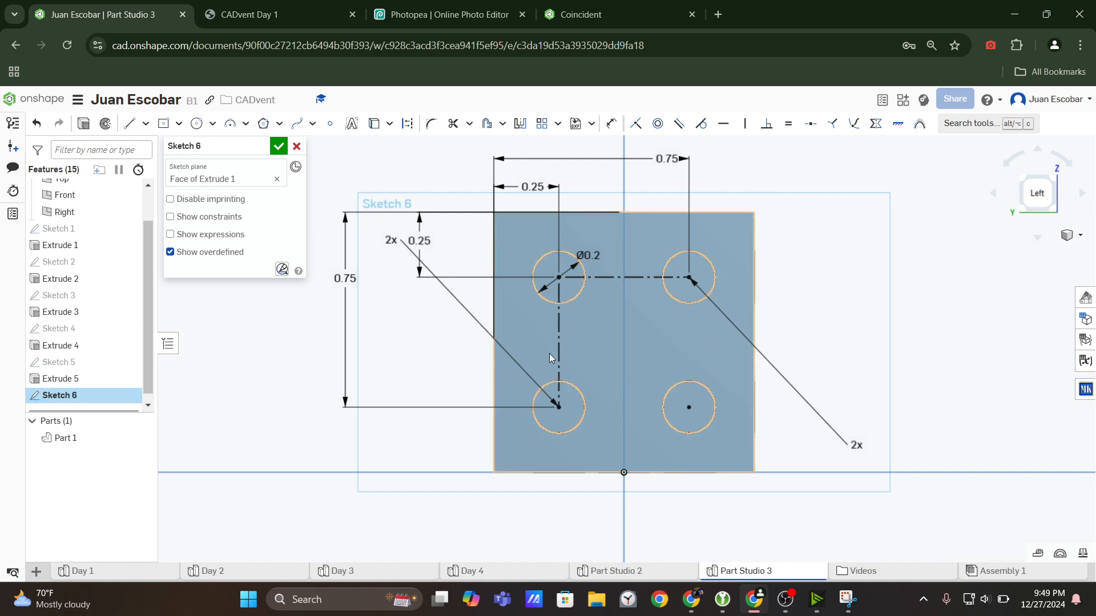
Move the vertical pattern's 2x instance label down, clear of the vertical 0.25 dimension.
key("Escape")
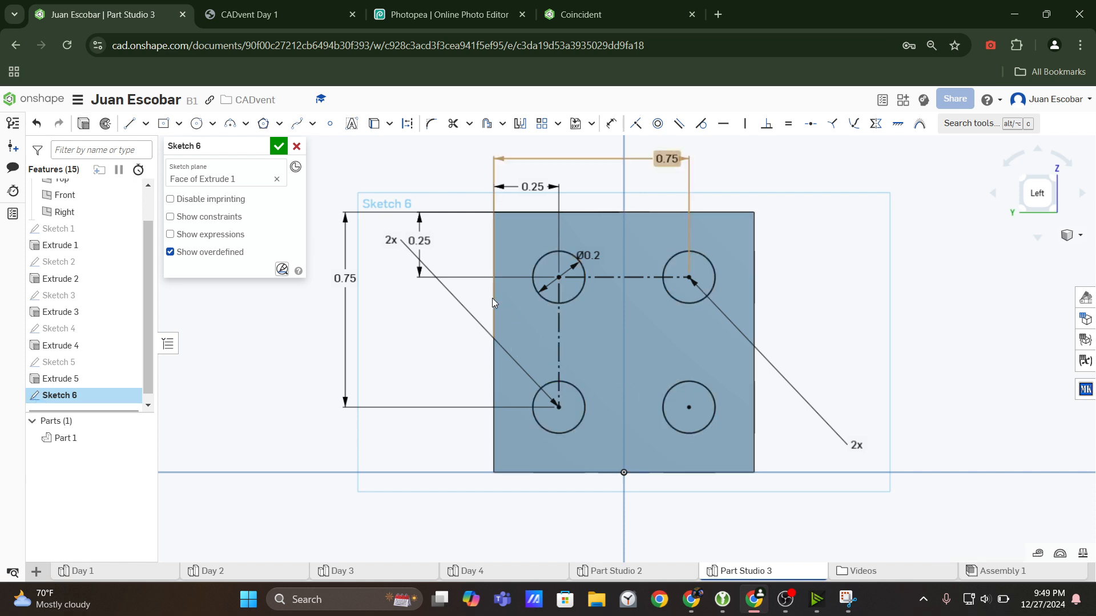
left_click_drag(405, 246, 423, 335)
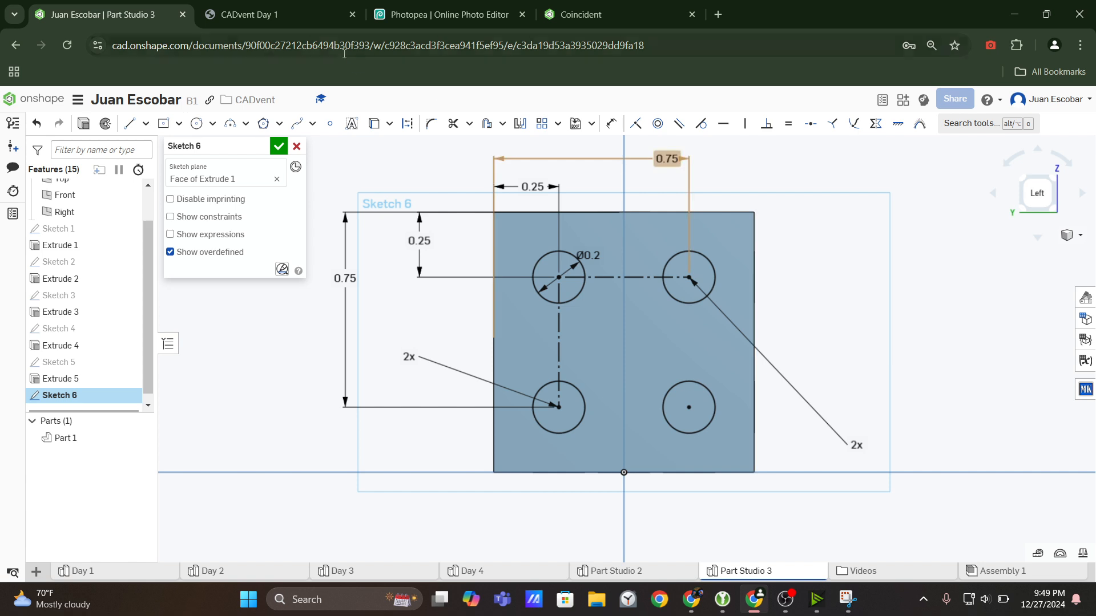
Measure the distance between the two corners of the face's right edge and inspect the edge's midpoint.
left_click(611, 123)
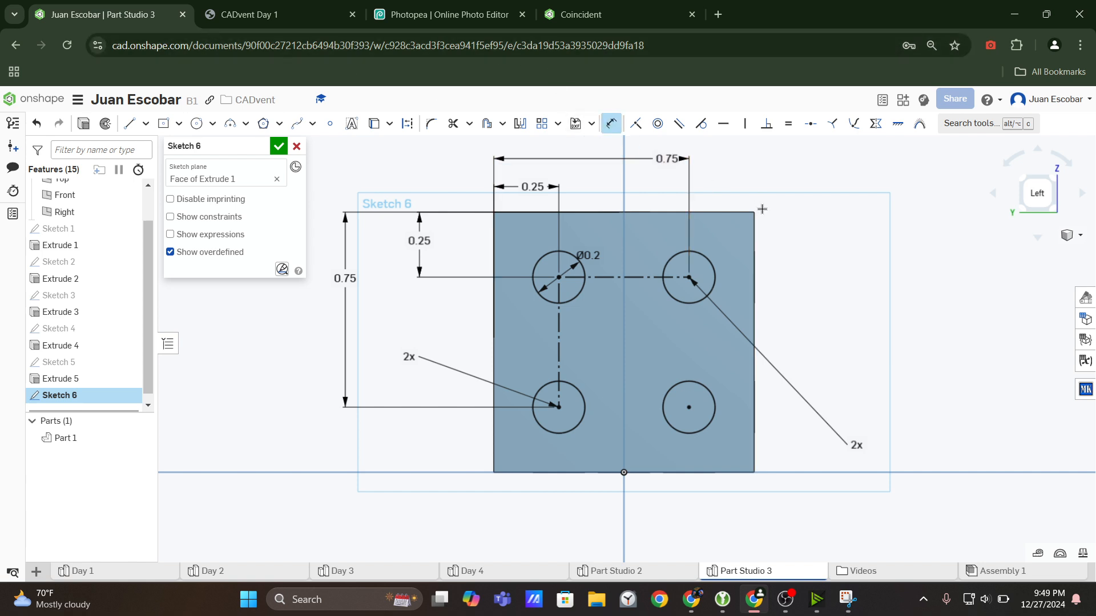
left_click(753, 240)
left_click(611, 123)
left_click(755, 213)
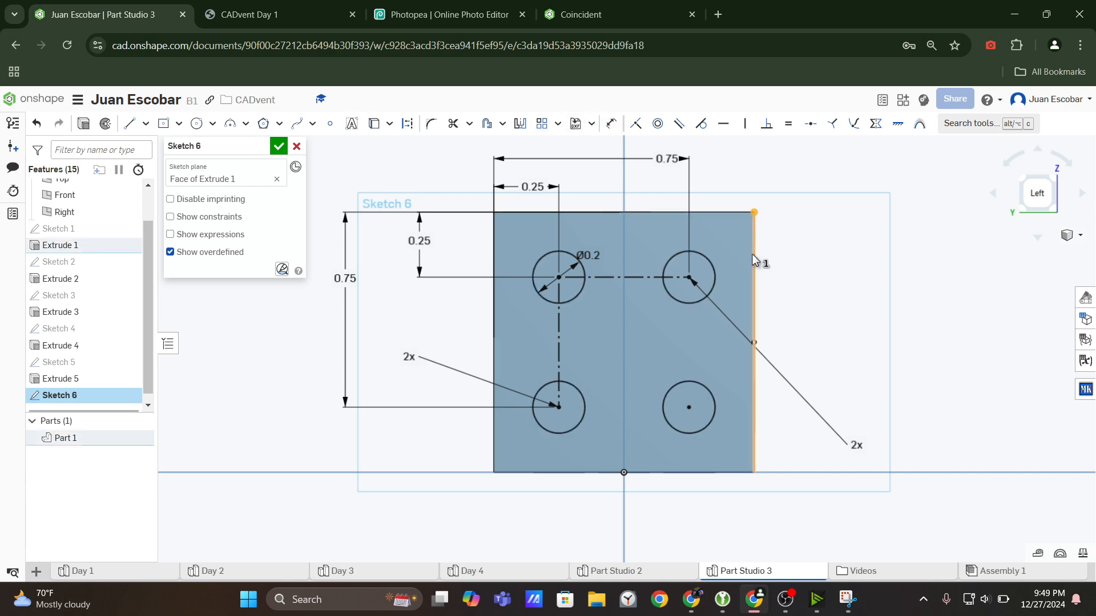
left_click(755, 473)
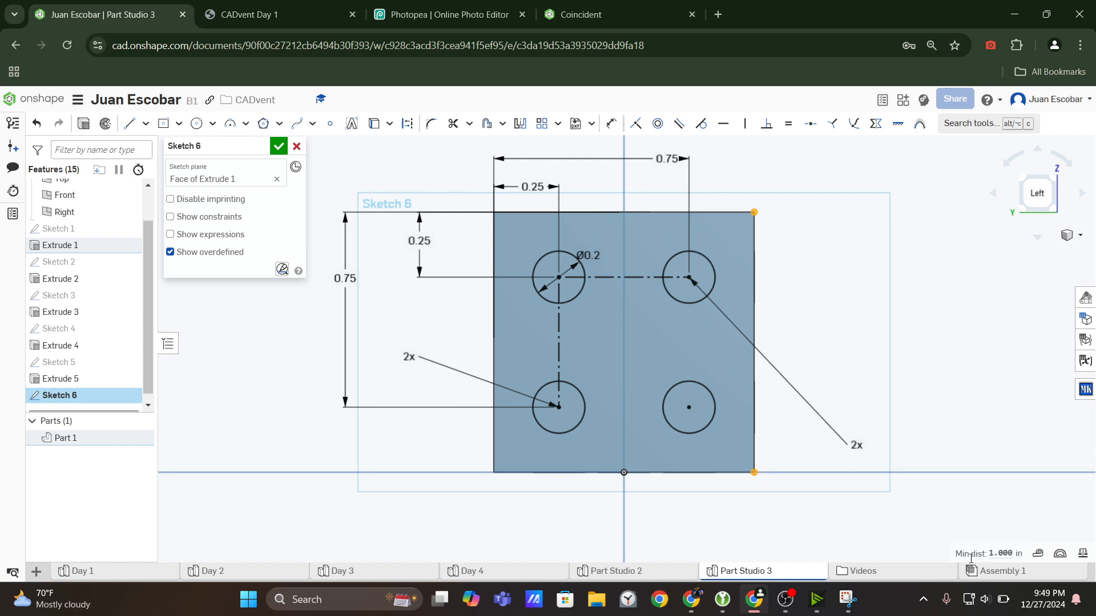
mouse_move(1000, 552)
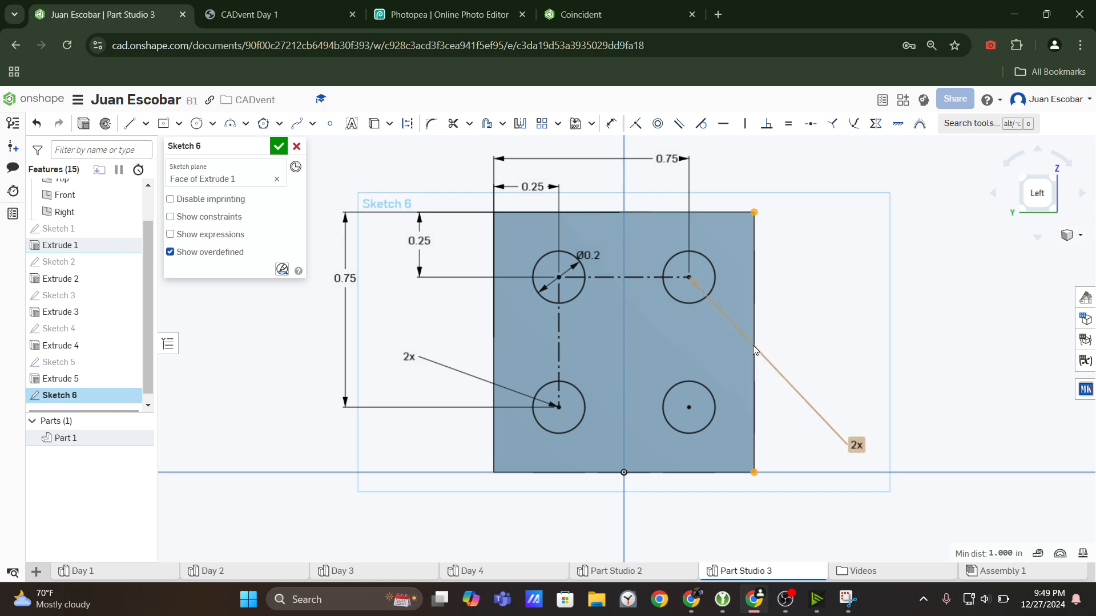
left_click(799, 314)
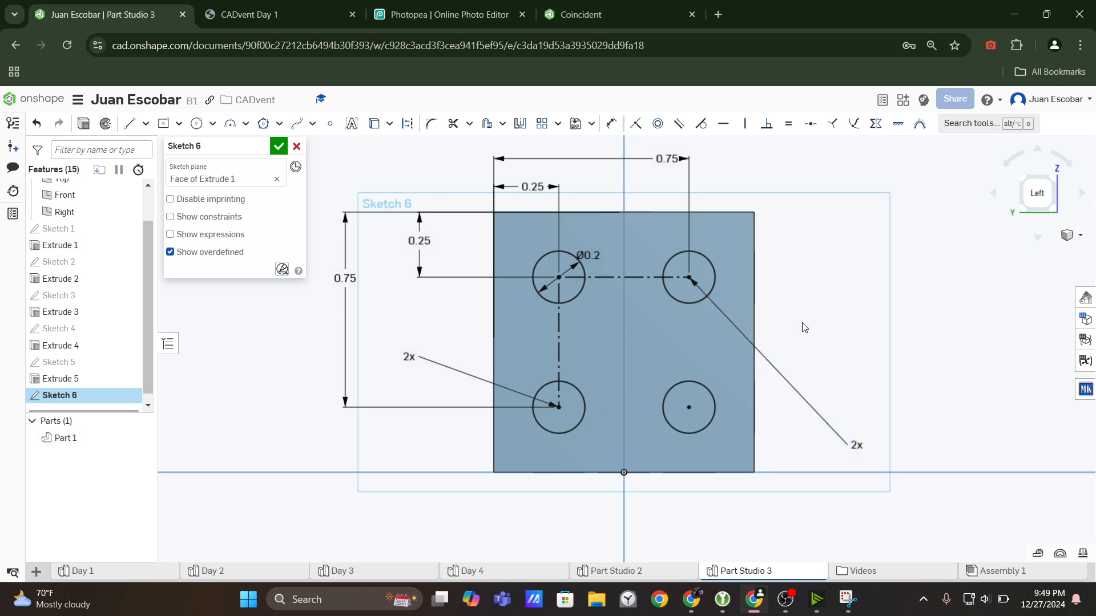
left_click(754, 343)
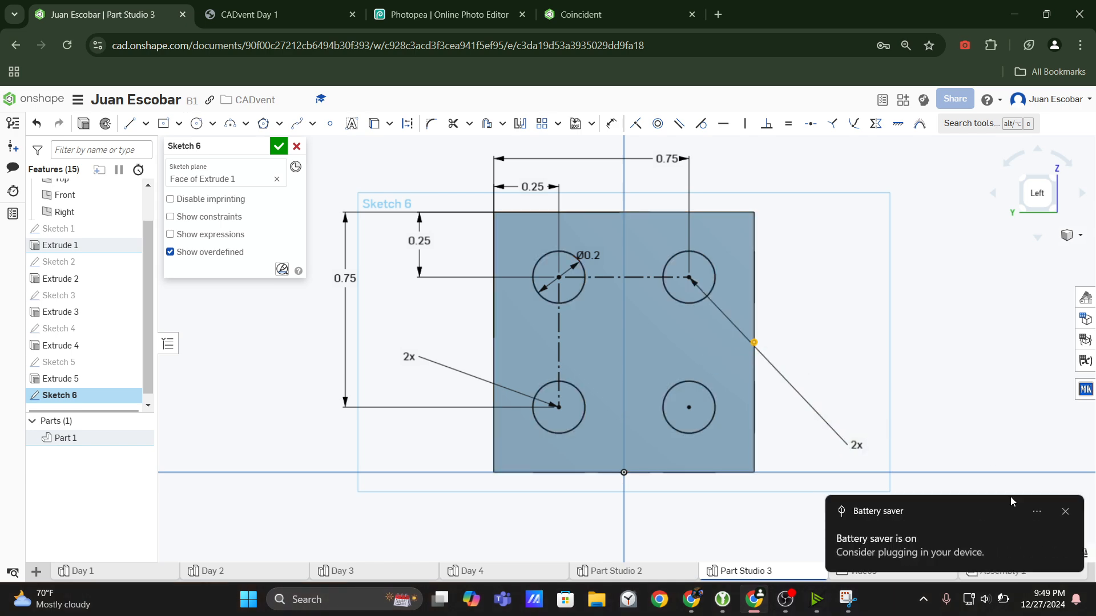
Raise the computer's display brightness to maximum in the system quick settings.
left_click(984, 599)
left_click_drag(972, 471, 1039, 468)
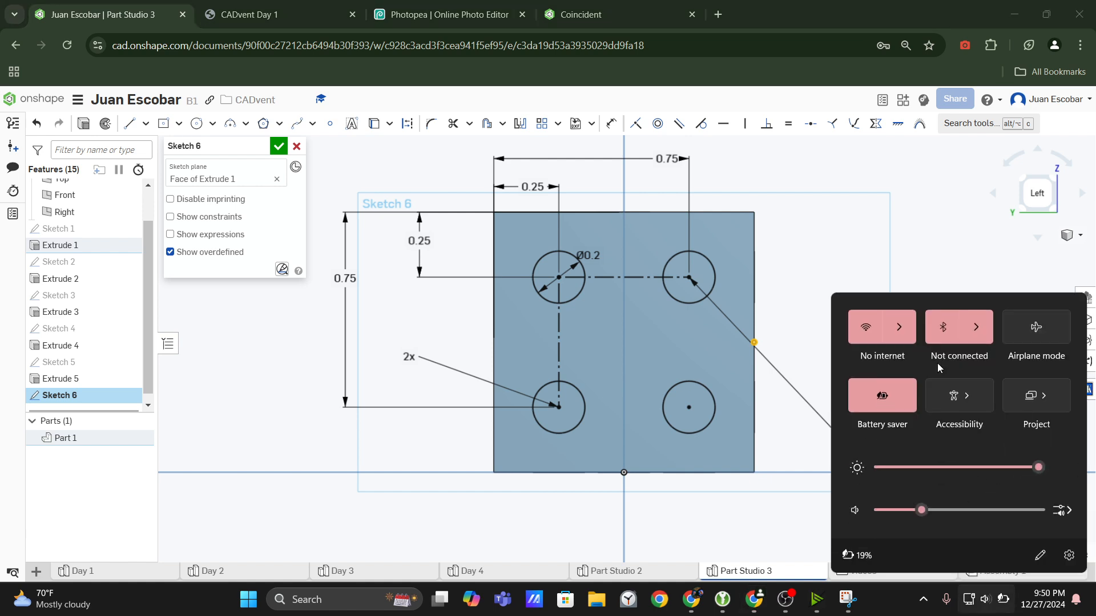
left_click(869, 278)
Try a circle centred on the midpoint of the face's right edge, and undo it.
scroll(793, 288, "down", 1)
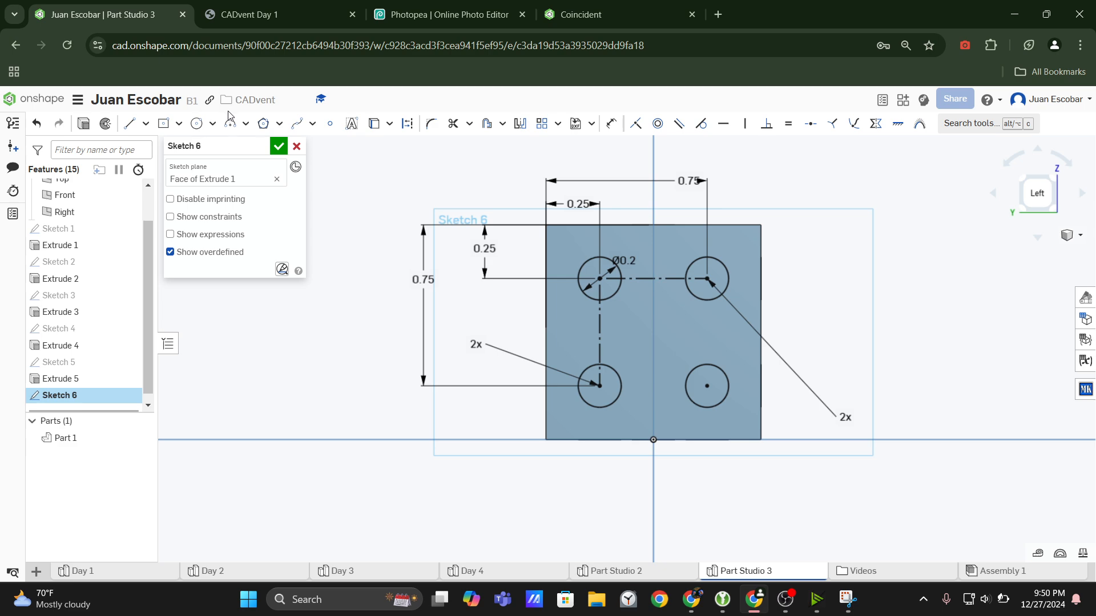
left_click(197, 124)
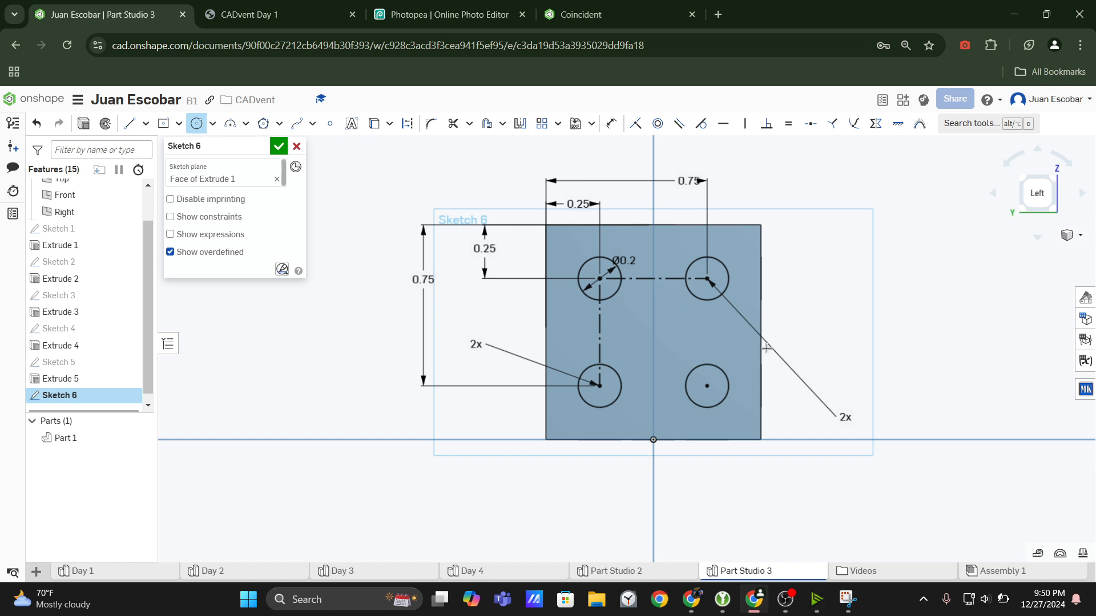
scroll(754, 368, "up", 3)
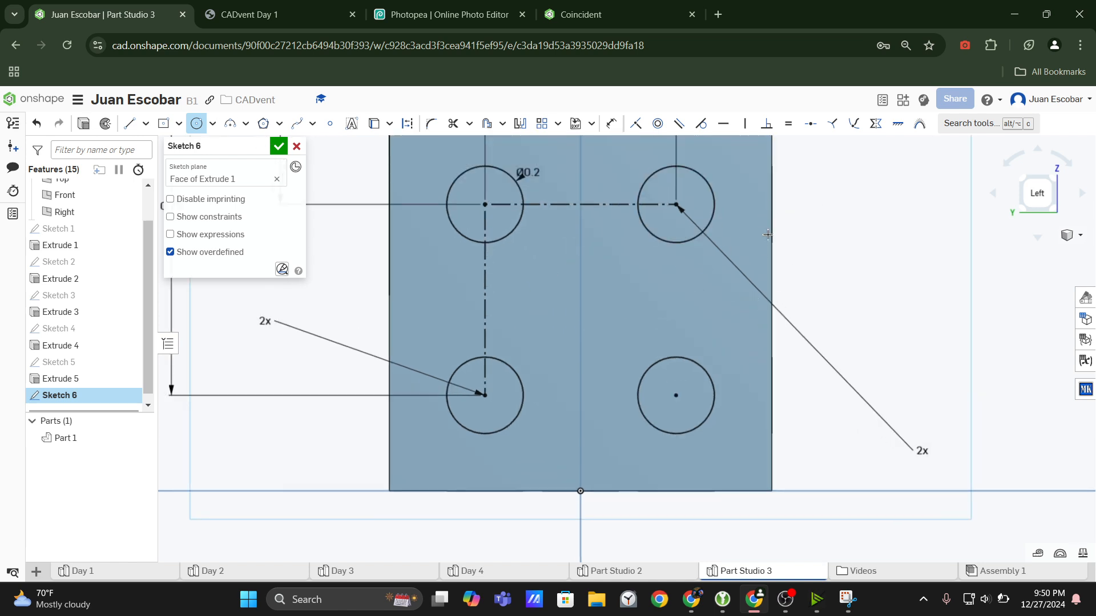
left_click(771, 298)
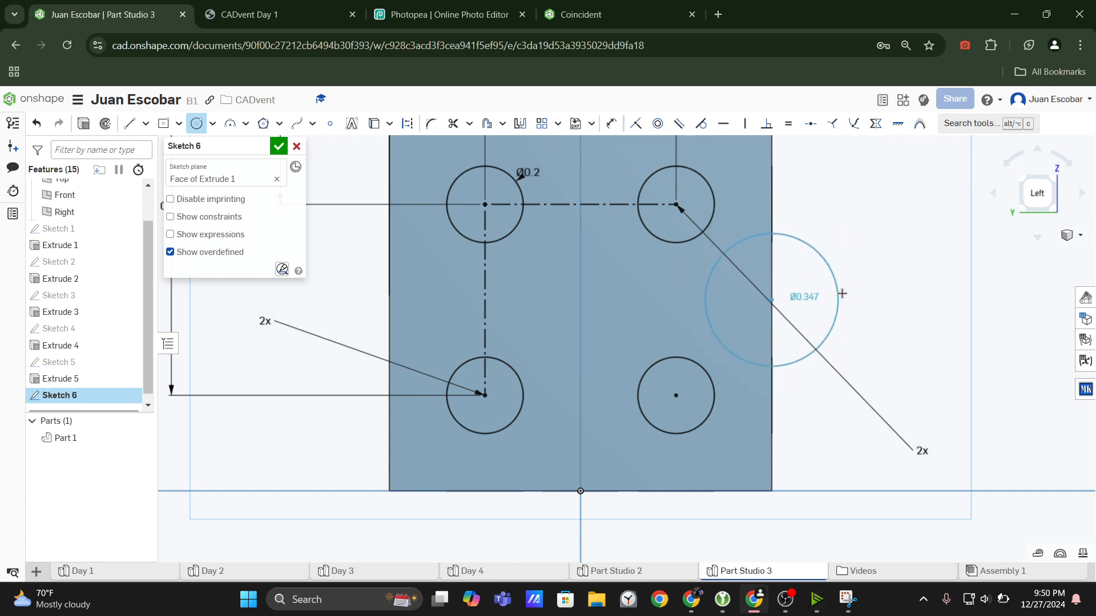
left_click(855, 300)
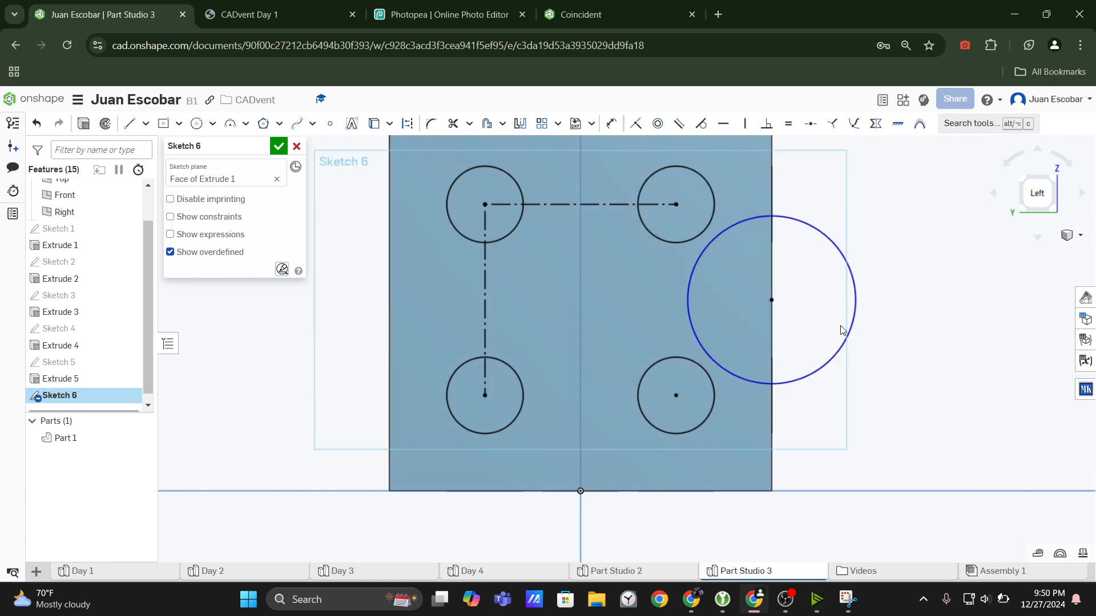
left_click_drag(850, 326, 851, 324)
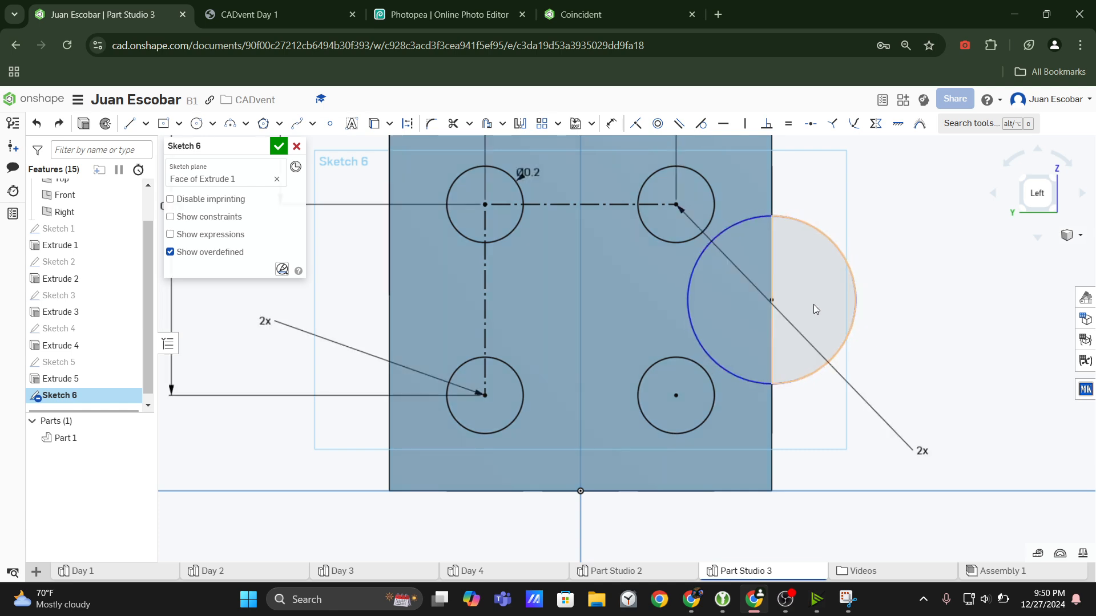
key("ctrl+z")
Sketch a circle horizontally aligned with the right edge's midpoint and slide it along that line toward the face's centre.
left_click(197, 123)
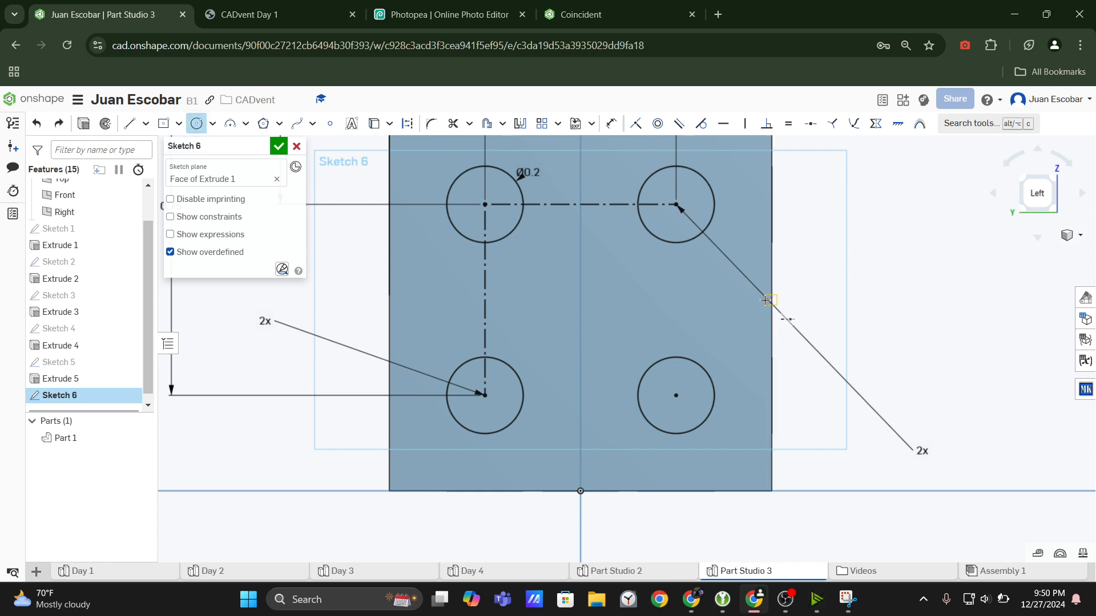
left_click(704, 301)
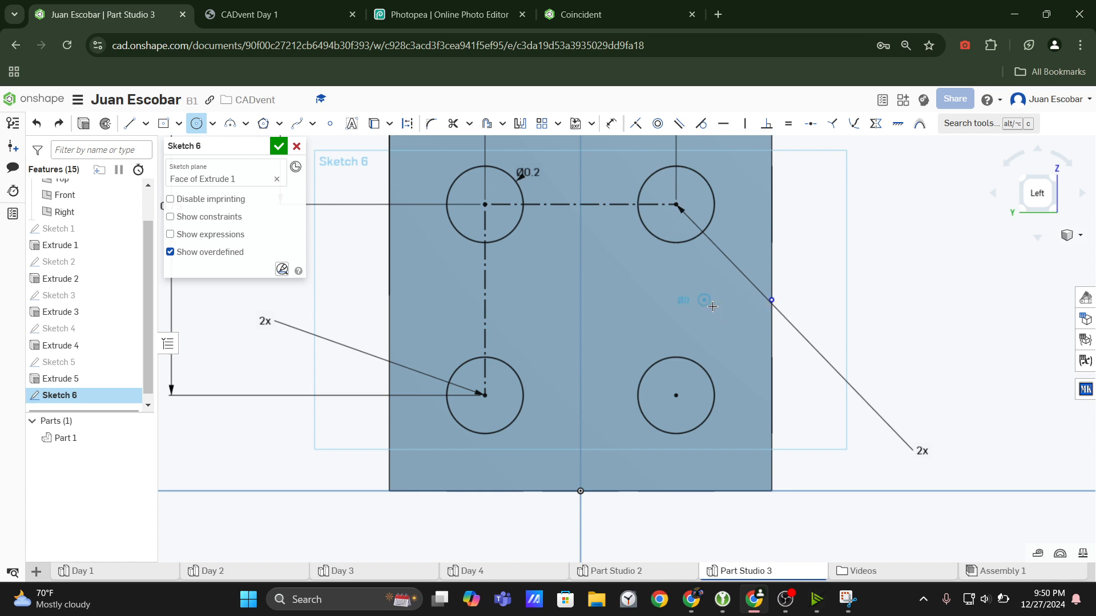
left_click(736, 331)
key("Escape")
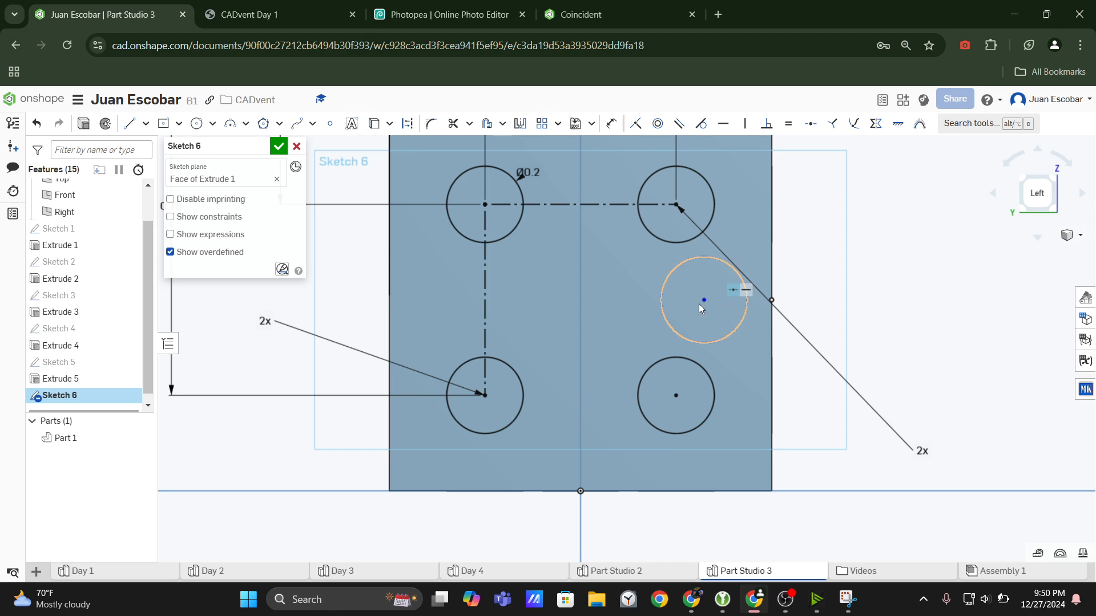
left_click_drag(703, 300, 664, 300)
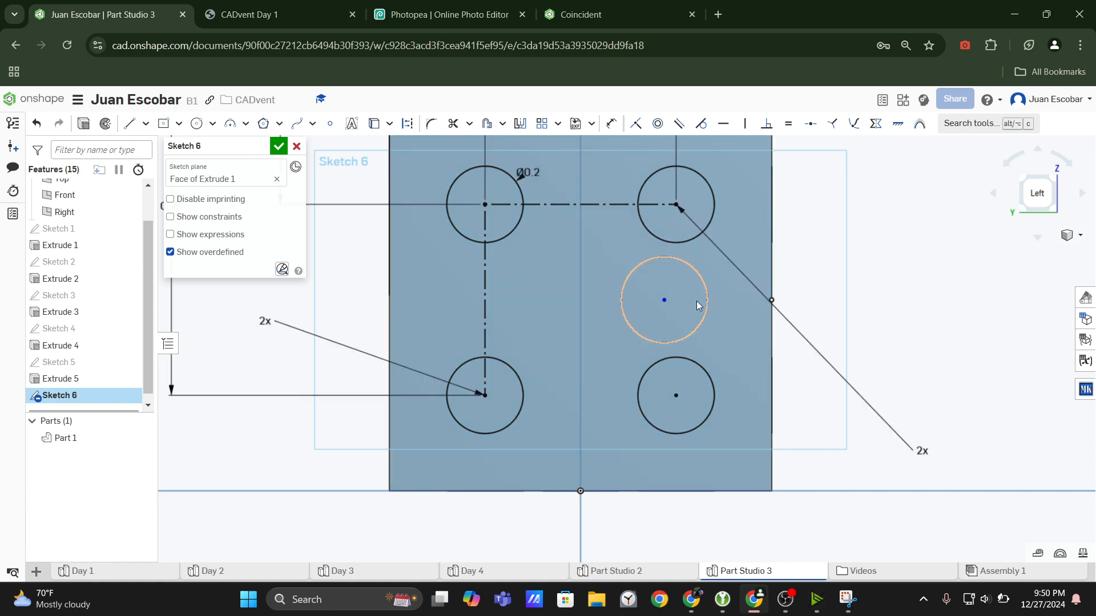
Align the middle circle's centre vertically with the midpoint of the face's bottom edge.
key("d")
left_click(664, 300)
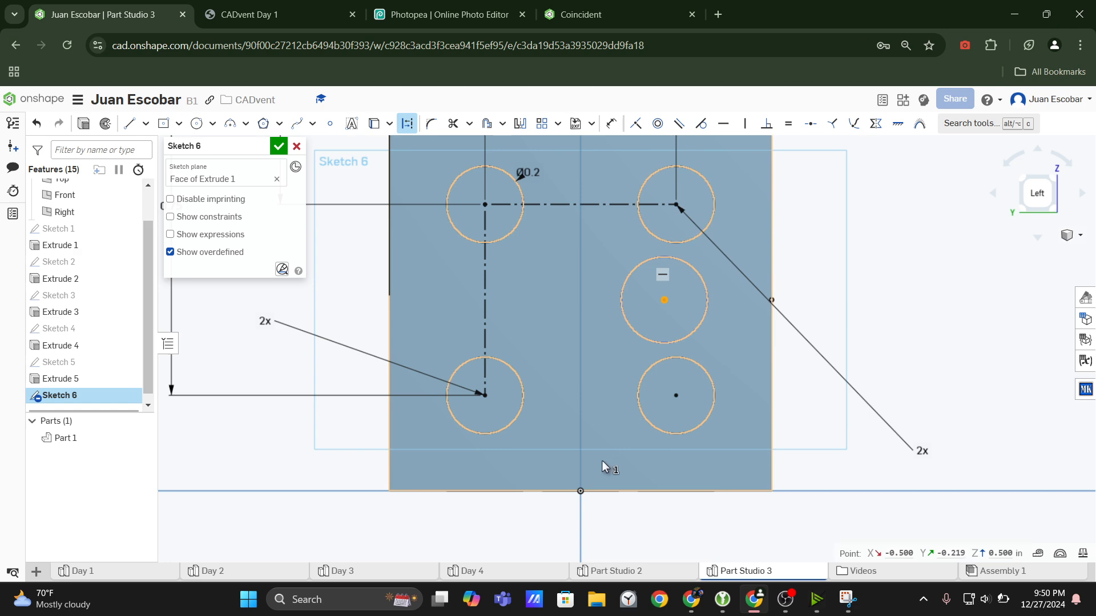
key("Escape")
left_click(585, 493)
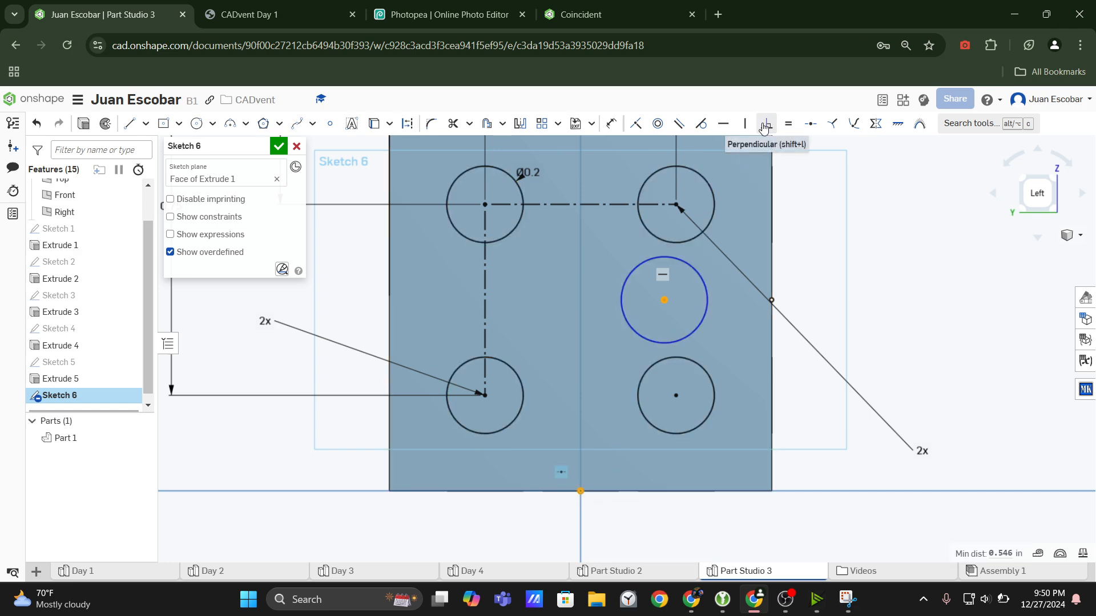
left_click(744, 129)
left_click(744, 128)
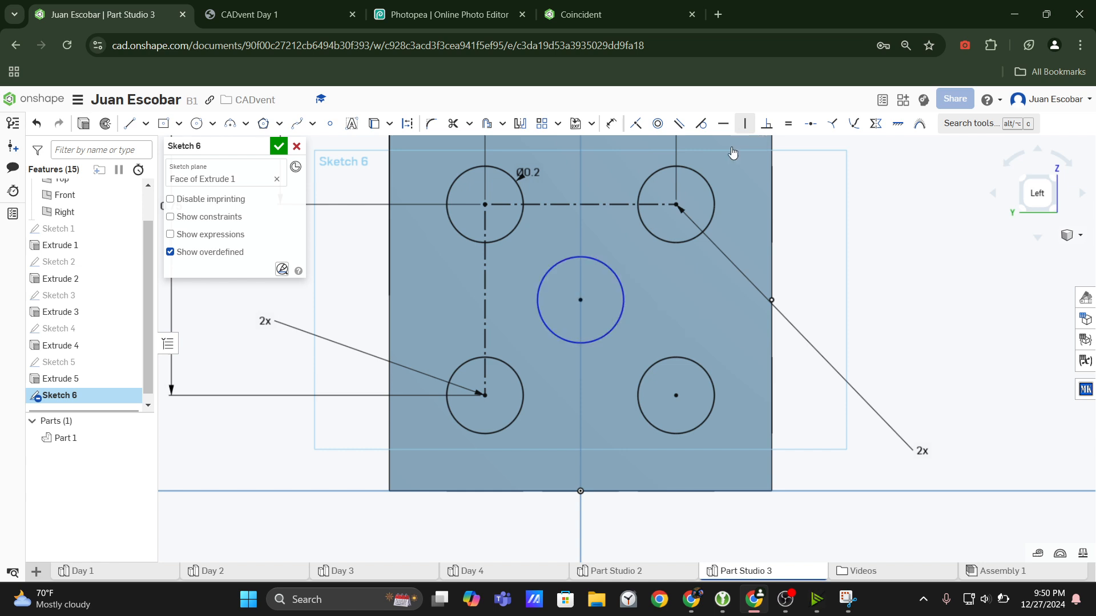
Enlarge the centred circle freehand to about 0.34 in diameter.
left_click_drag(620, 315, 642, 320)
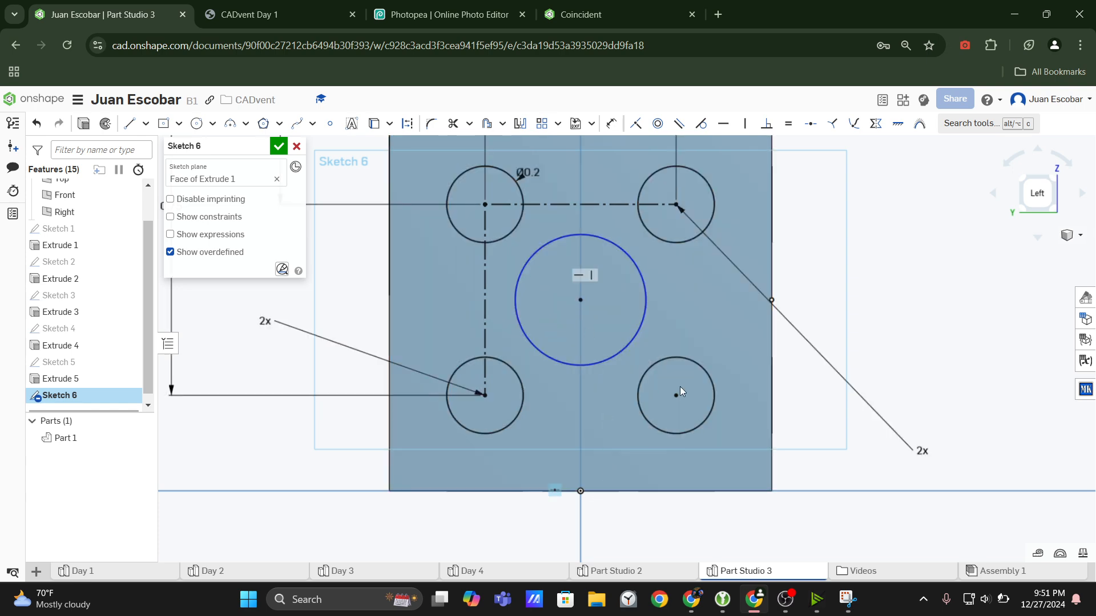
left_click(642, 316)
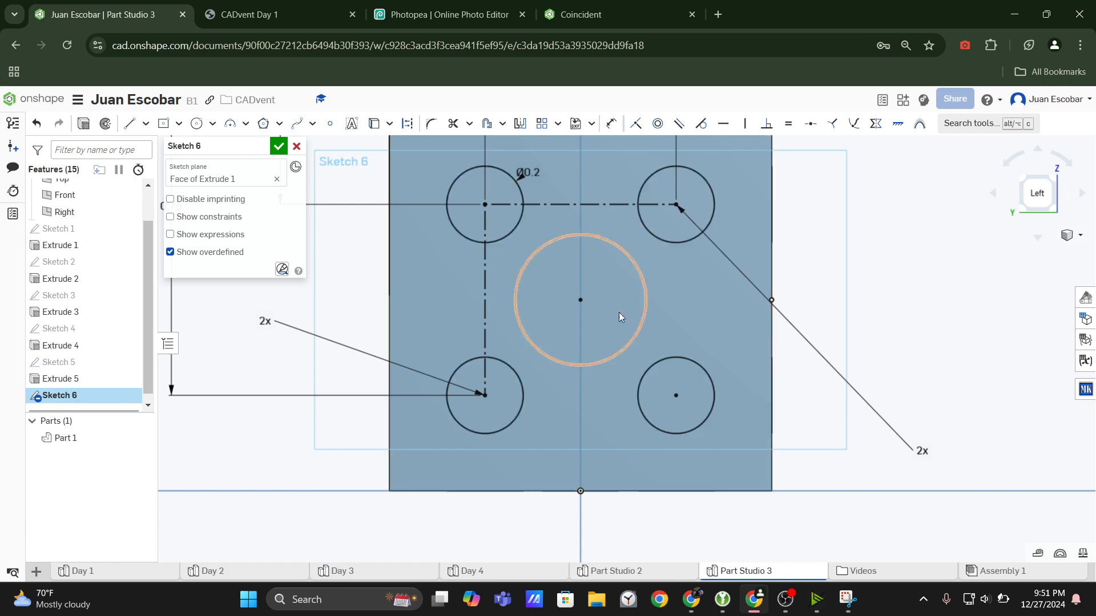
left_click(855, 294)
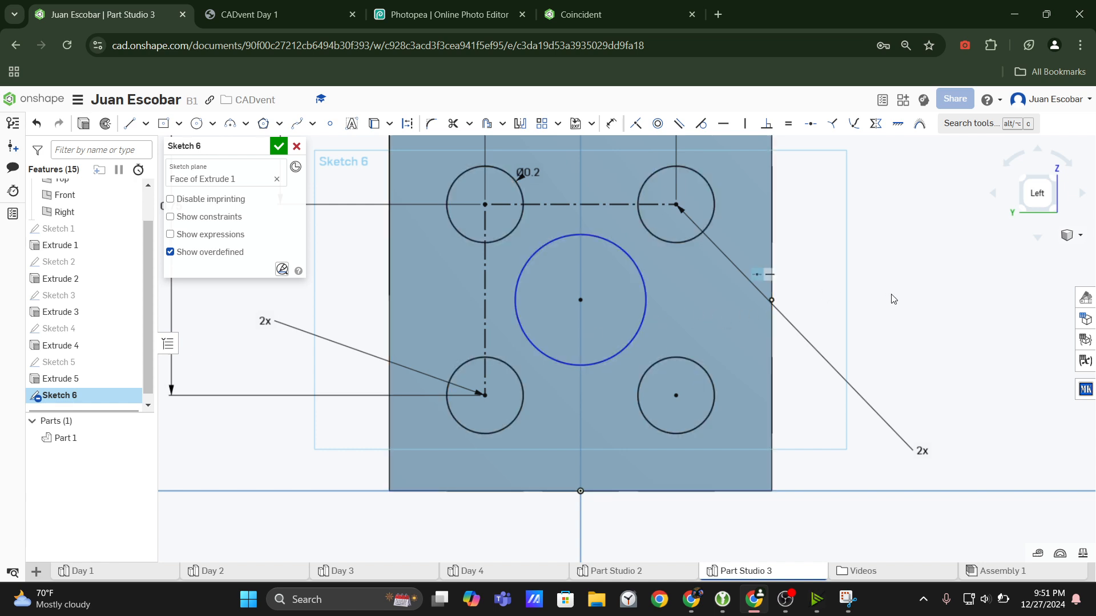
Undo the circle's resizing, its vertical alignment and its placement until only the four corner dots remain.
key("ctrl+z")
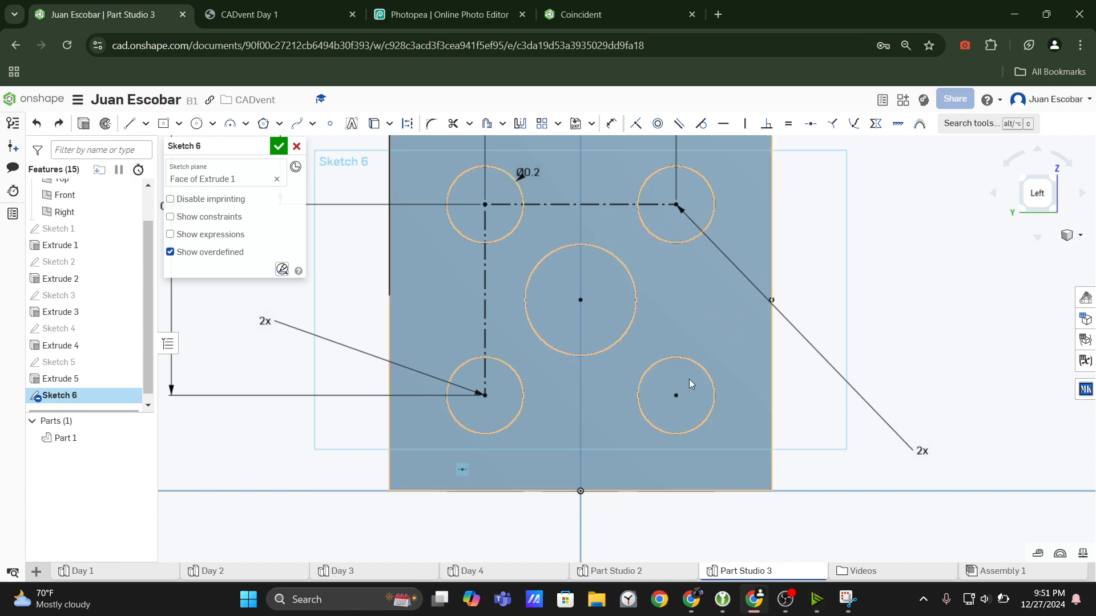
key("ctrl+z")
key("ctrl+z")
key("ctrl+z")
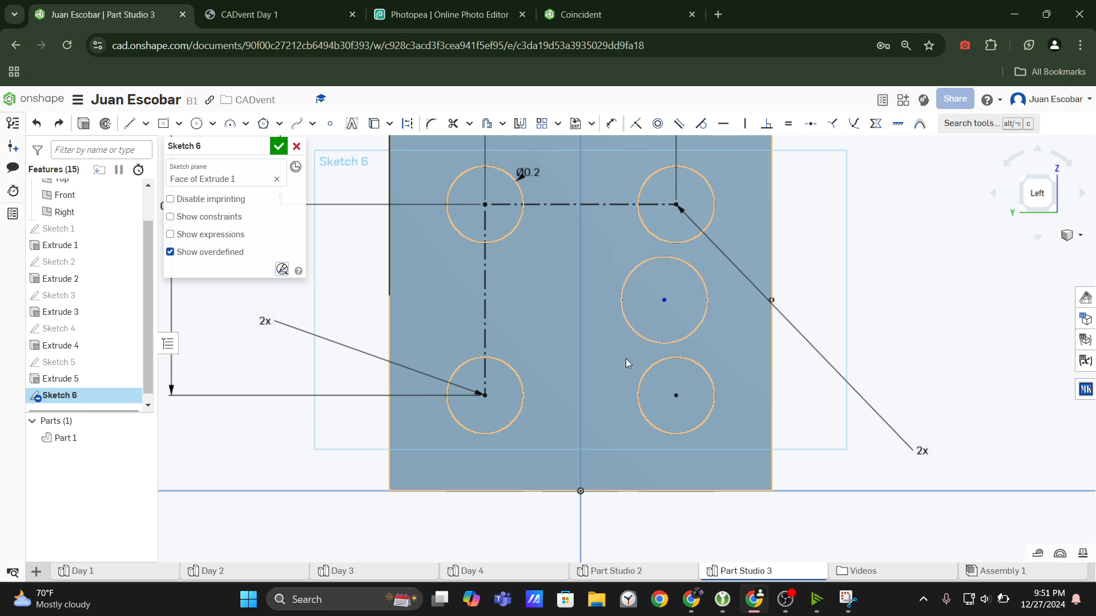
key("ctrl+z")
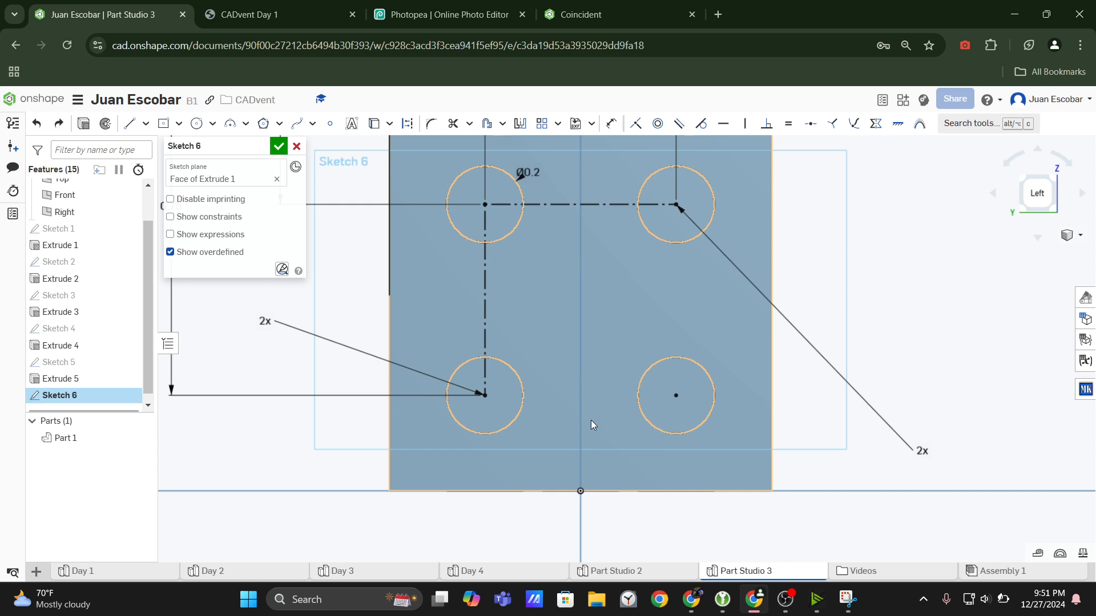
Sketch a circle at the face's centre, aligned with the midpoints of the right and bottom edges.
left_click(196, 123)
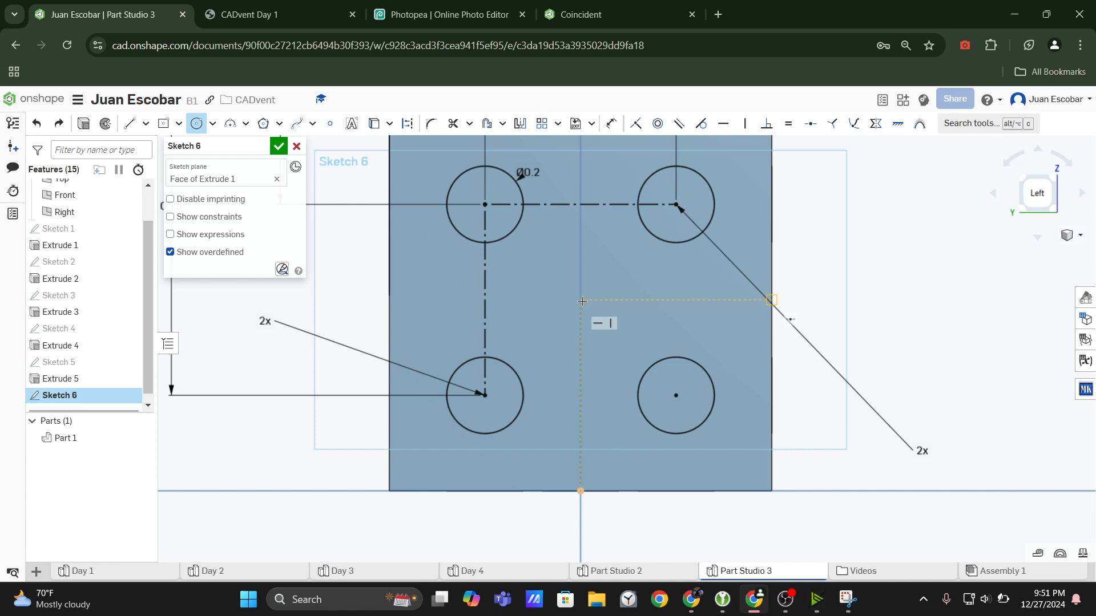
left_click(582, 301)
left_click(610, 336)
key("Escape")
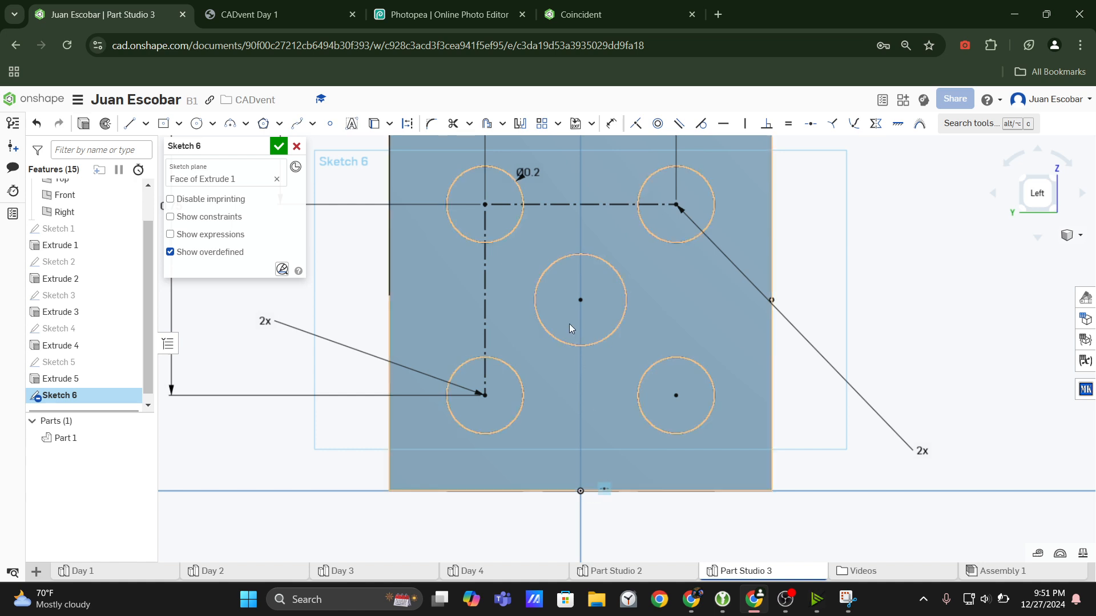
Make the centre circle equal in size to the 0.2 in upper-left corner circle.
key("ctrl+a")
scroll(665, 314, "down", 2)
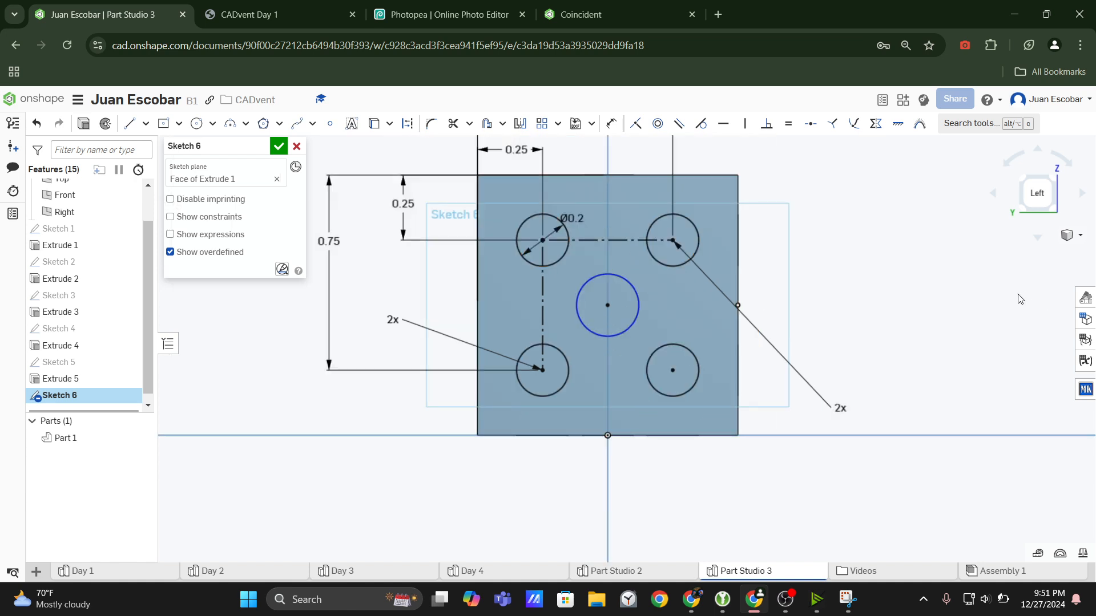
left_click(638, 313)
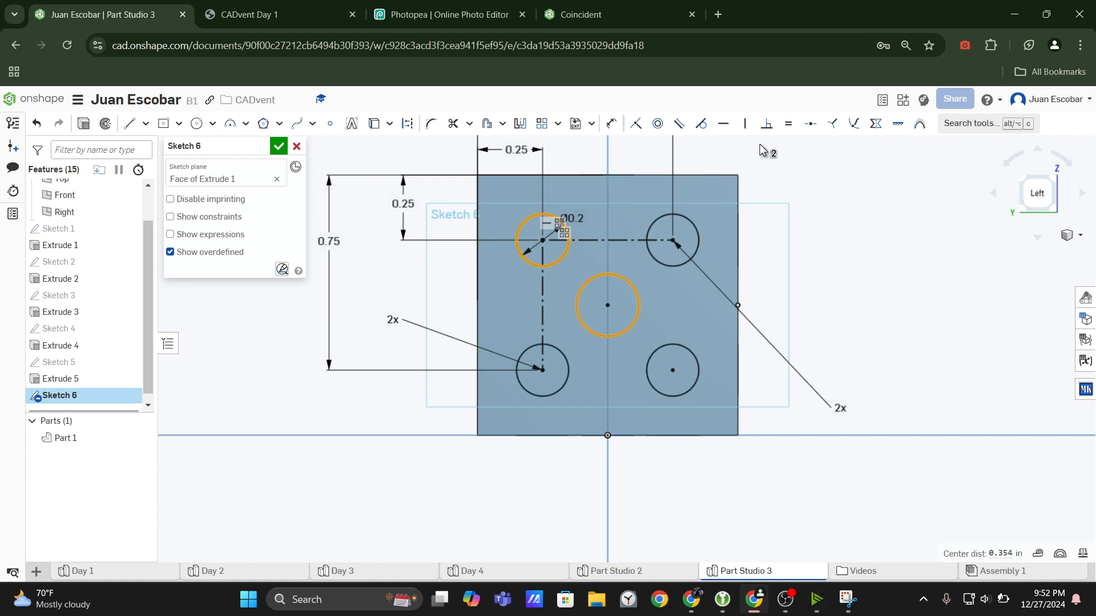
left_click(787, 220)
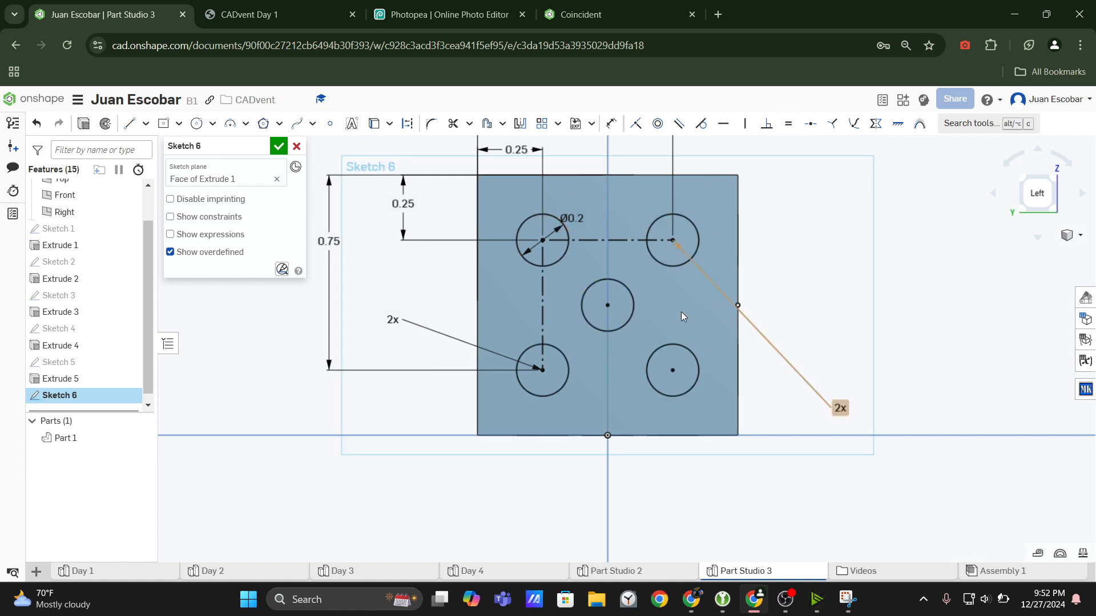
Inspect the finished five-dot sketch and compare its layout with the five-dot view in the CADvent Day 1 drawing.
scroll(630, 326, "up", 3)
scroll(622, 361, "down", 2)
scroll(724, 307, "up", 1)
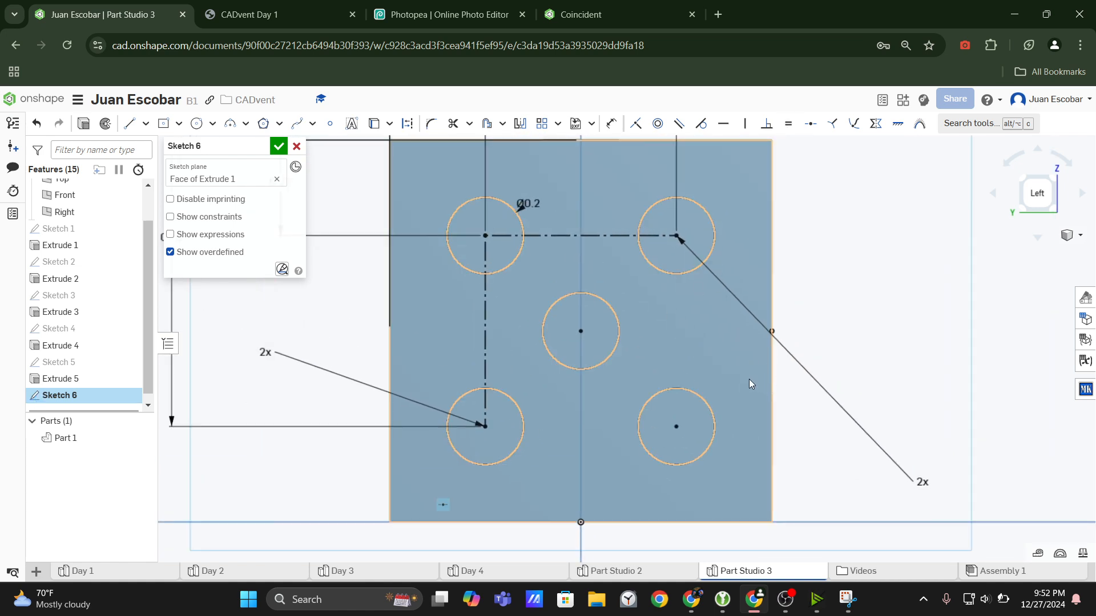
scroll(745, 380, "down", 1)
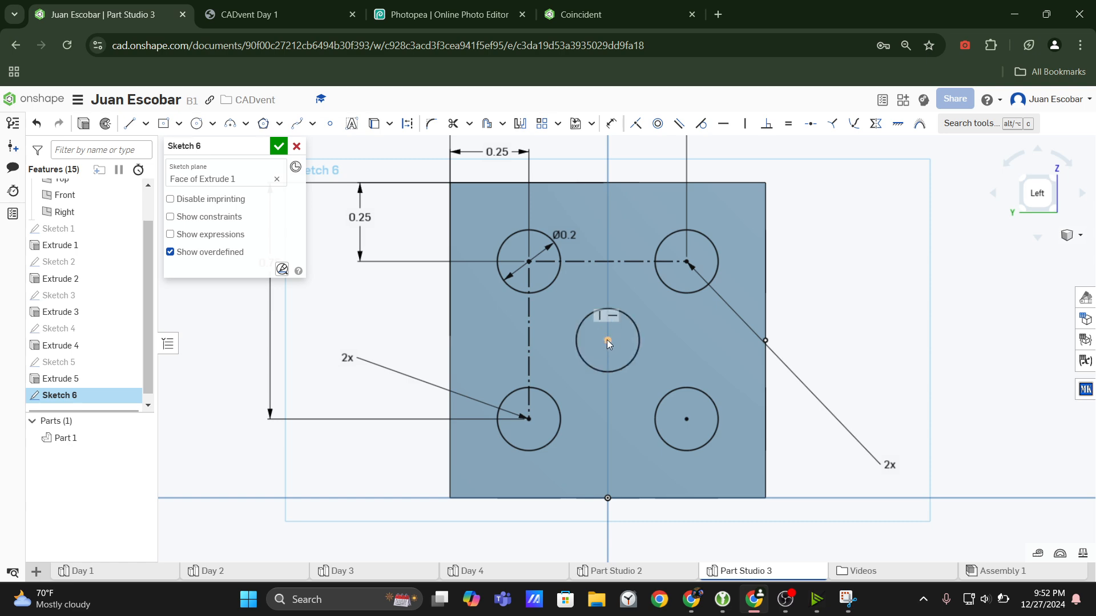
left_click(313, 13)
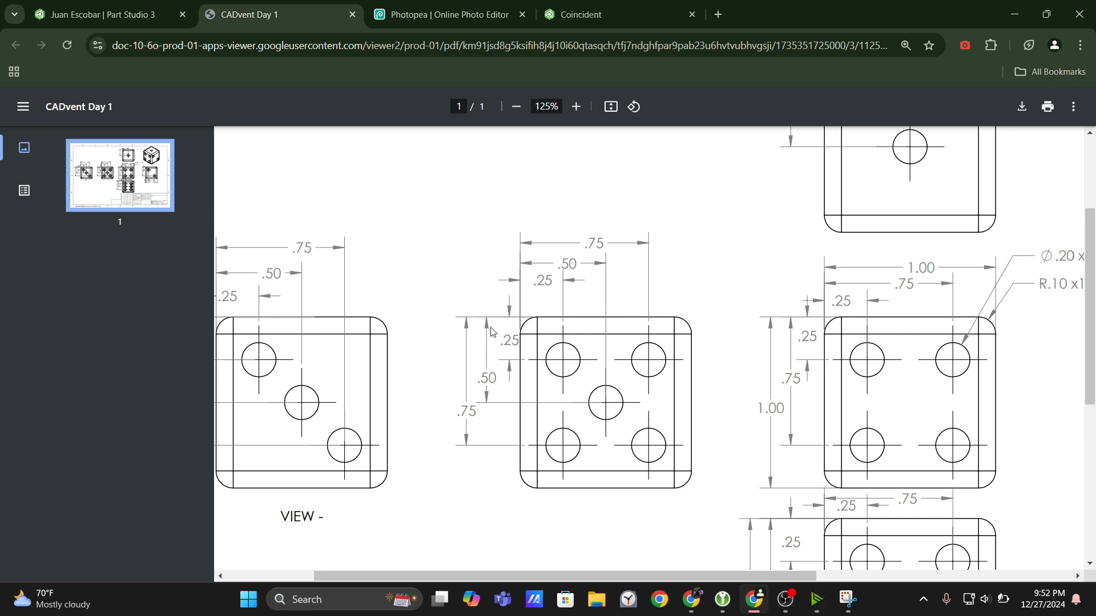
scroll(632, 440, "down", 3)
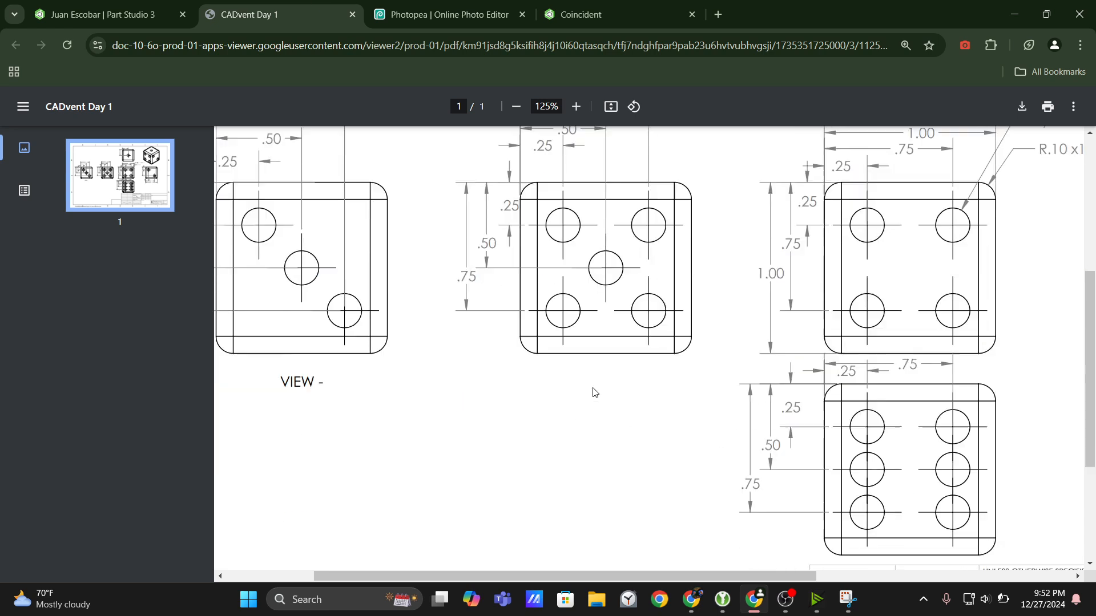
left_click_drag(676, 579, 587, 579)
scroll(452, 334, "up", 3)
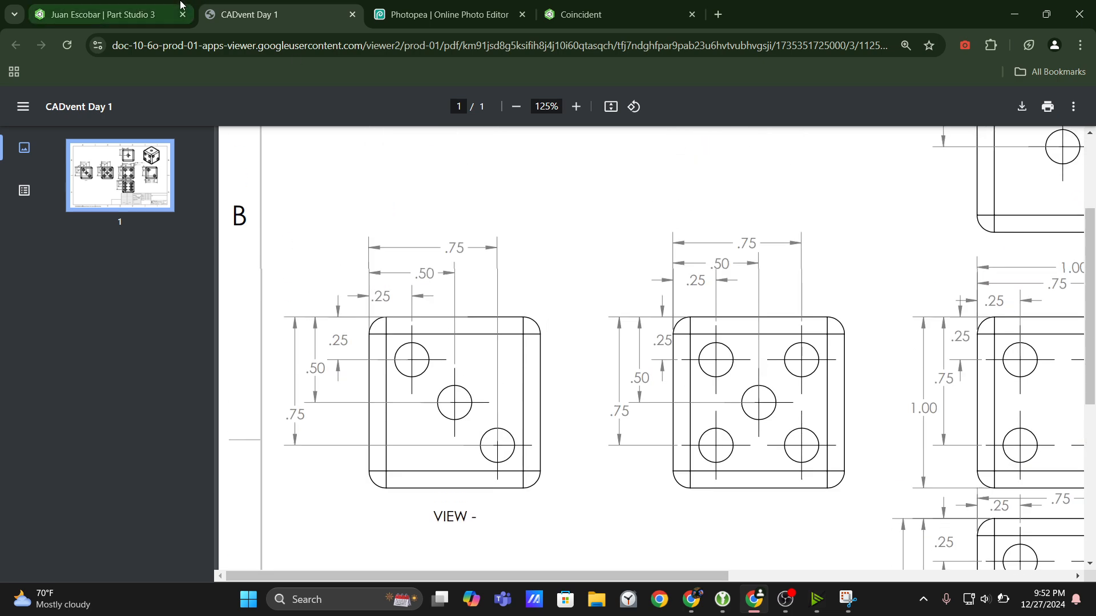
Return to Onshape, accept the sketch, and cut all five dots 0.1 in deep with a Remove extrude.
left_click(180, 6)
left_click(275, 145)
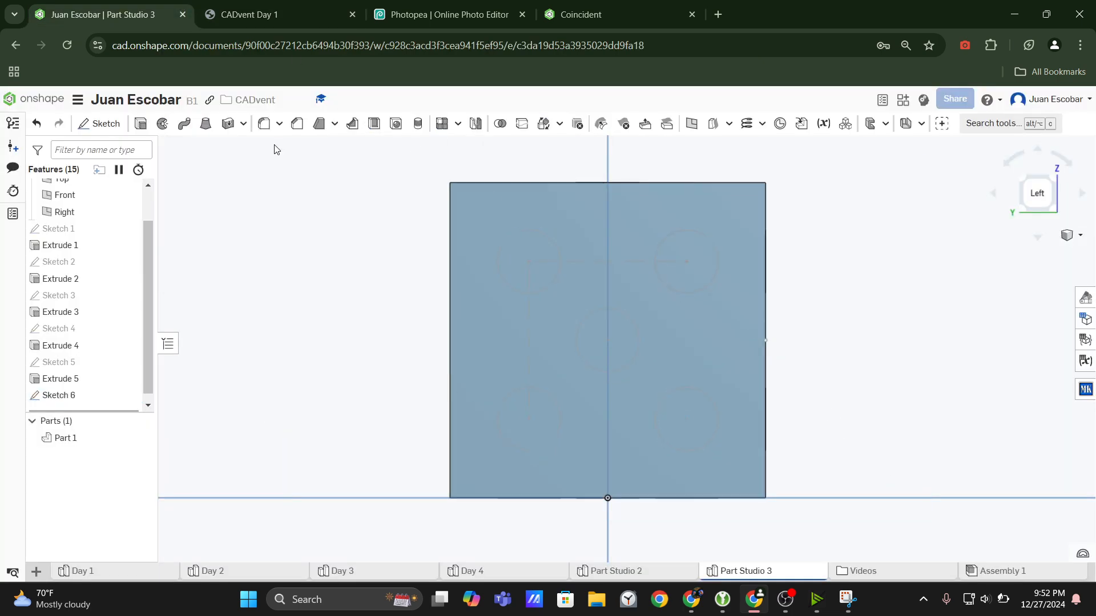
left_click(141, 123)
left_click(236, 188)
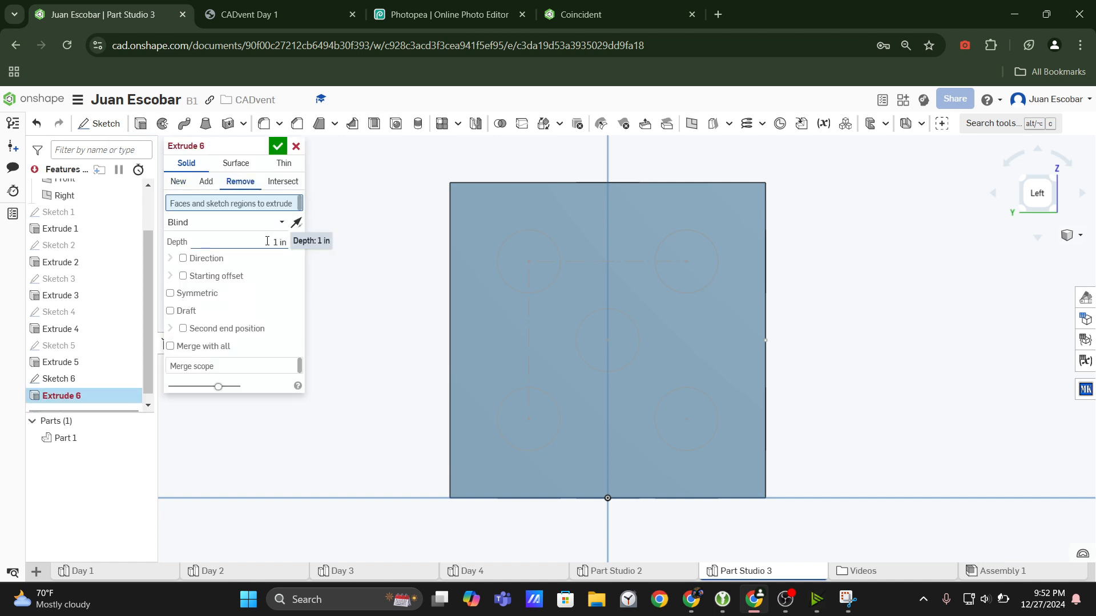
left_click(266, 242)
type("0.1")
key("Return")
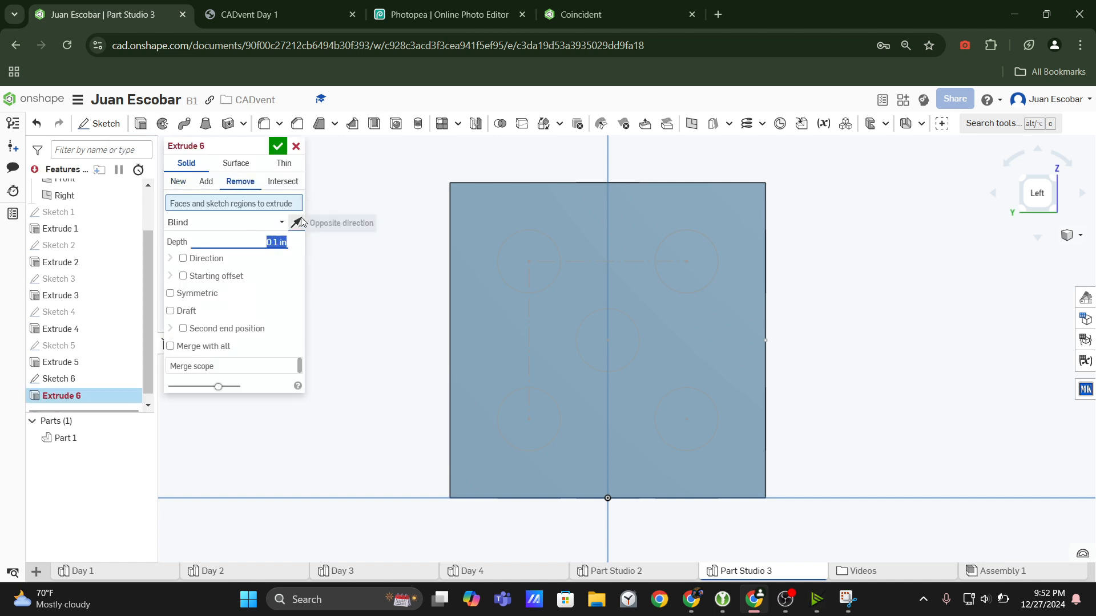
left_click(79, 381)
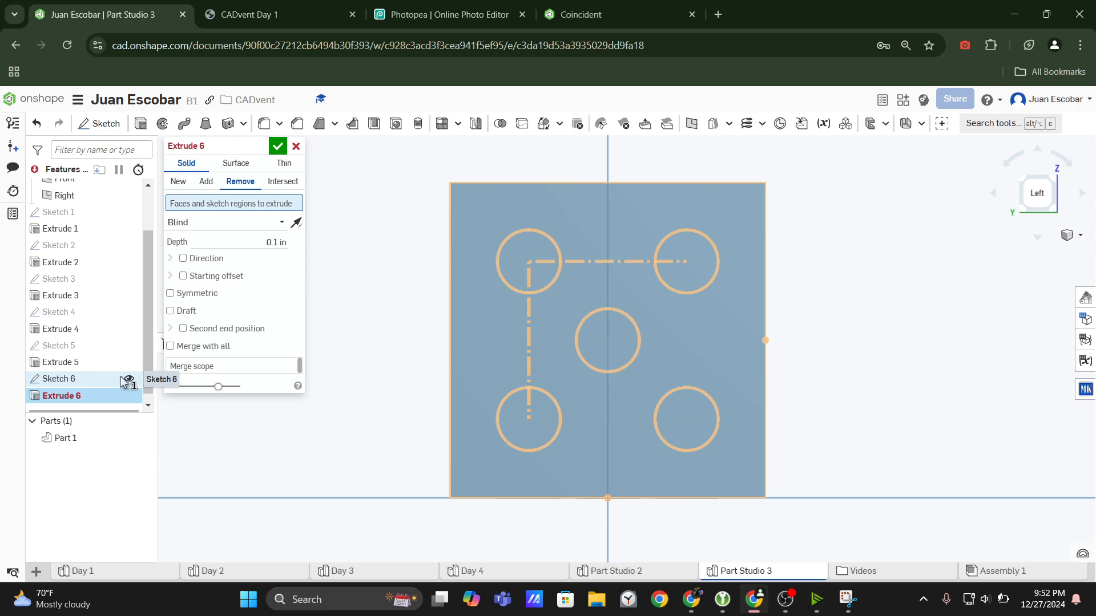
right_click_drag(514, 349, 495, 360)
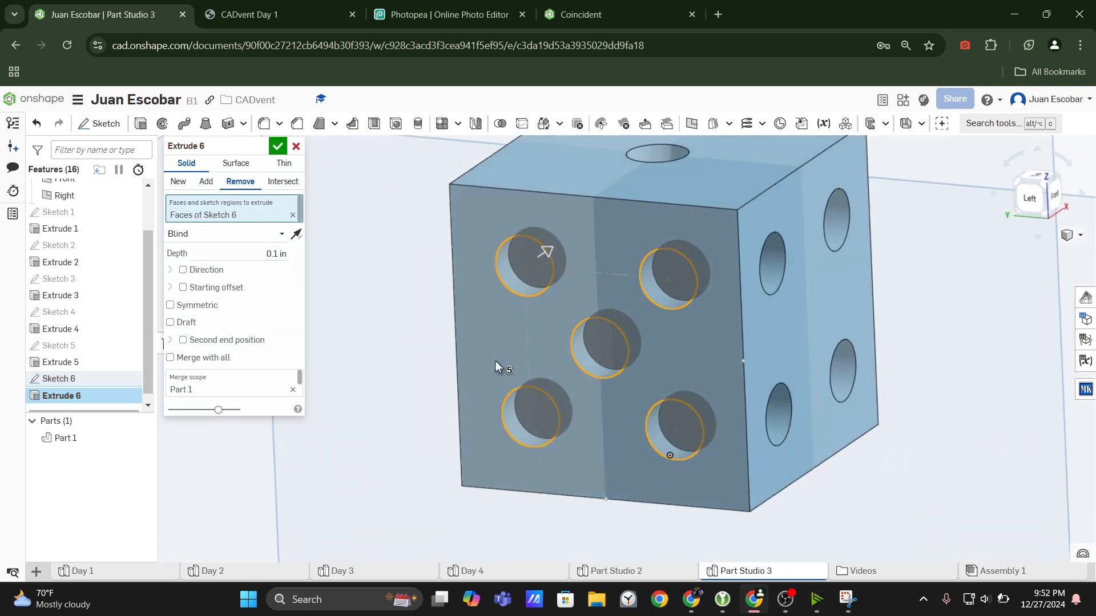
left_click(278, 146)
Inspect the dice from several sides and check the face views in the CADvent Day 1 drawing.
scroll(630, 334, "down", 3)
right_click_drag(630, 334, 720, 301)
left_click(1045, 184)
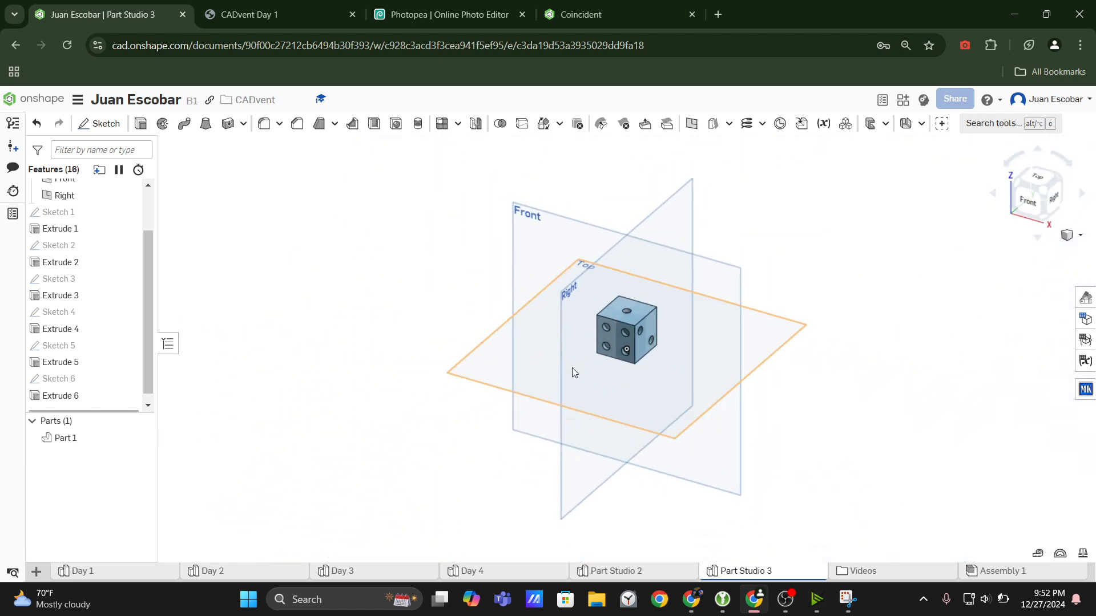
scroll(643, 371, "up", 4)
right_click_drag(649, 338, 693, 350)
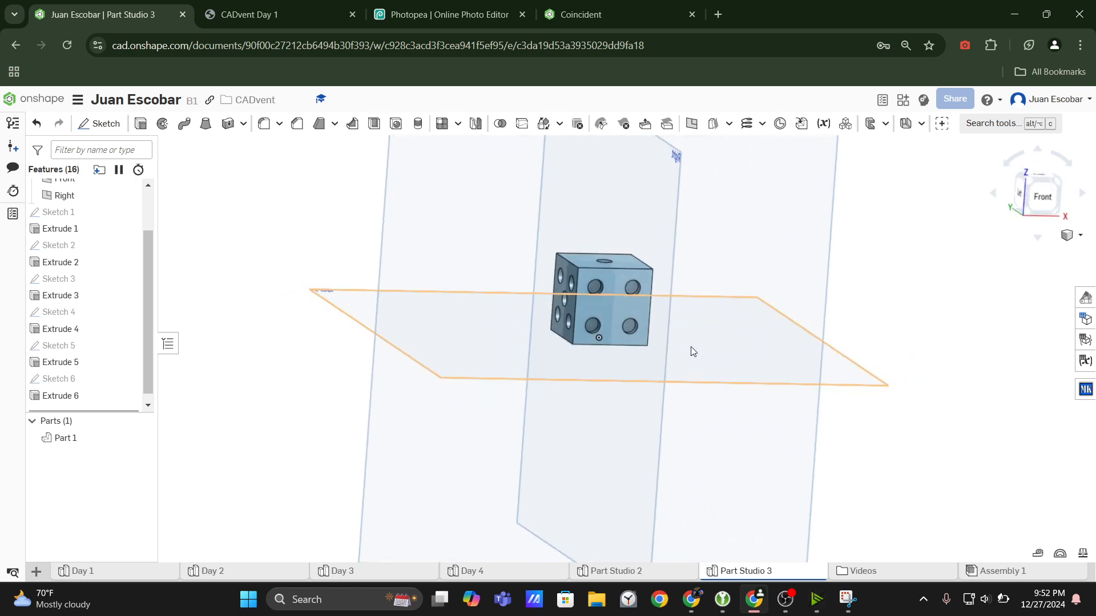
left_click(1061, 184)
mouse_move(646, 317)
right_mouse_down()
mouse_move(706, 307)
mouse_move(550, 334)
mouse_move(608, 340)
mouse_move(623, 371)
mouse_move(613, 358)
right_mouse_up()
left_click(270, 7)
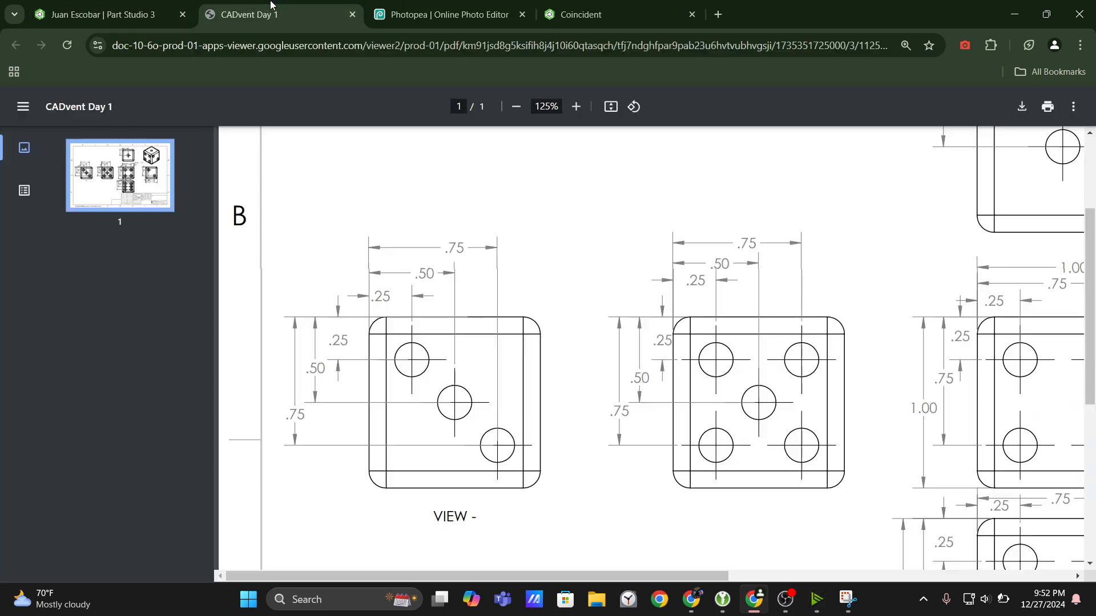
left_click(190, 6)
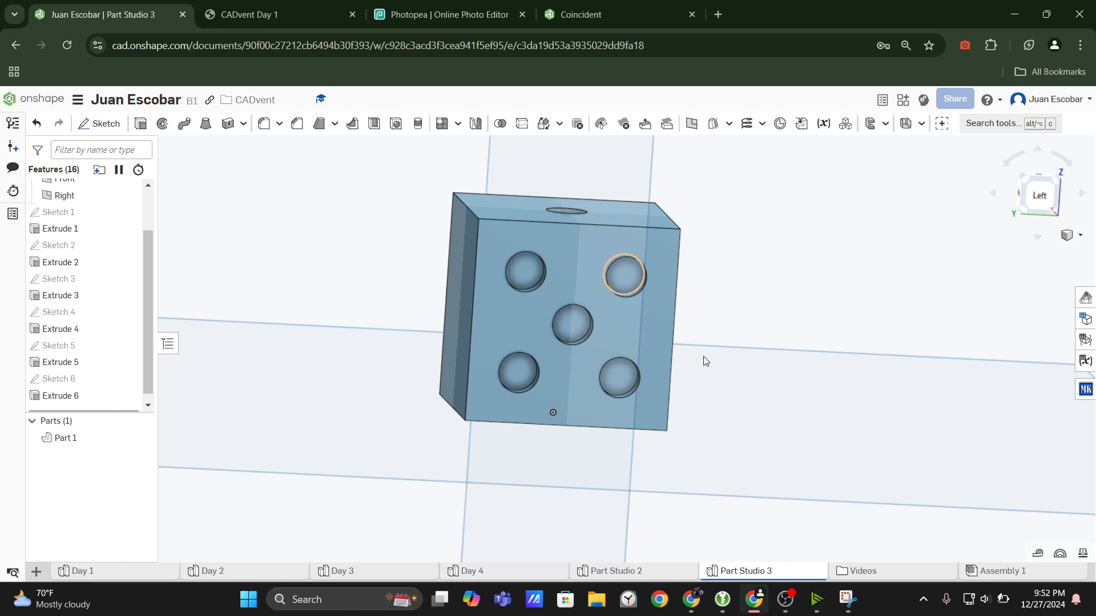
Start a new sketch on the dice's blank back face.
left_click(1039, 201)
scroll(732, 280, "up", 6)
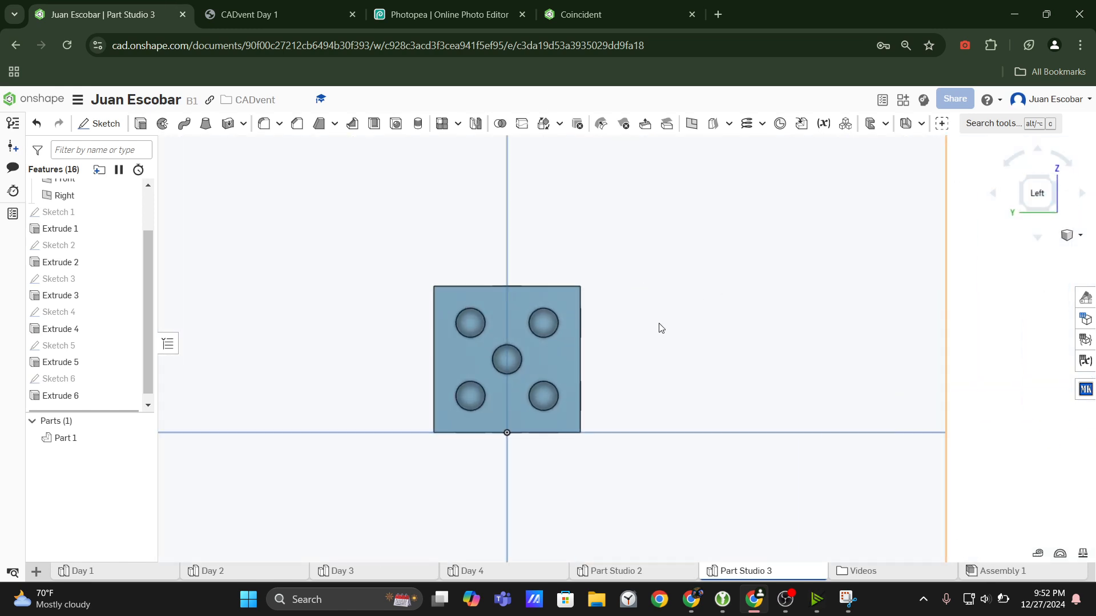
middle_click_drag(504, 392, 597, 391)
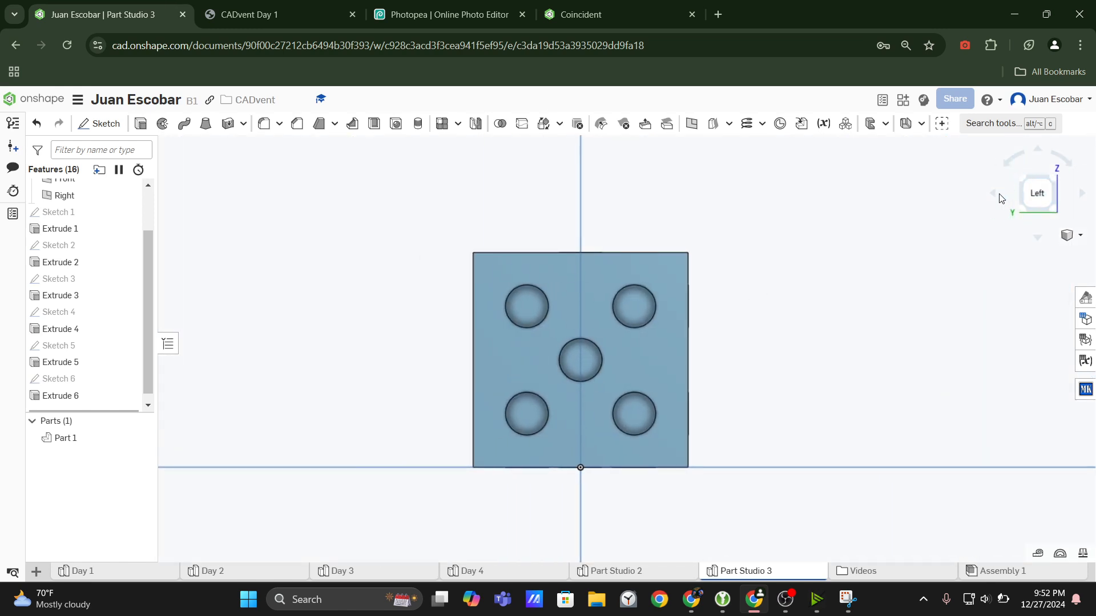
left_click(1082, 194)
left_click(1082, 196)
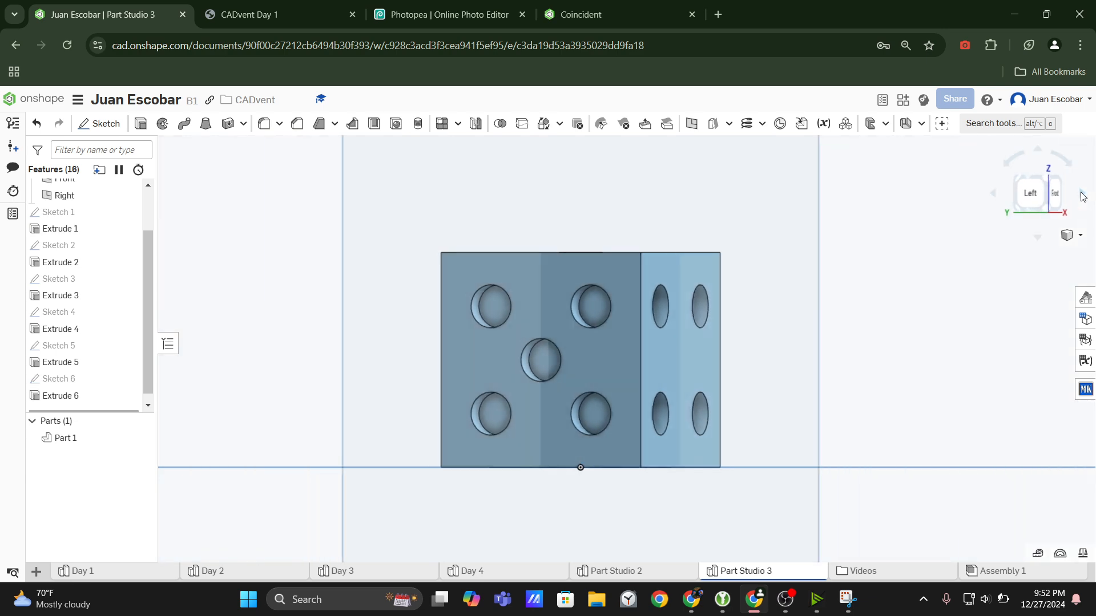
key("shift+7")
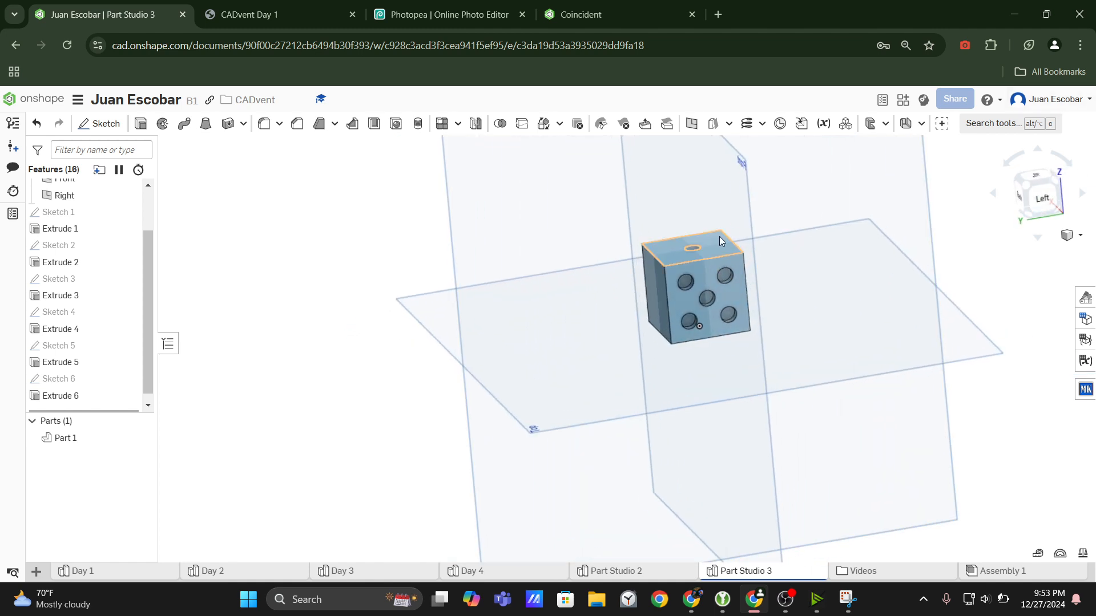
left_click(1018, 198)
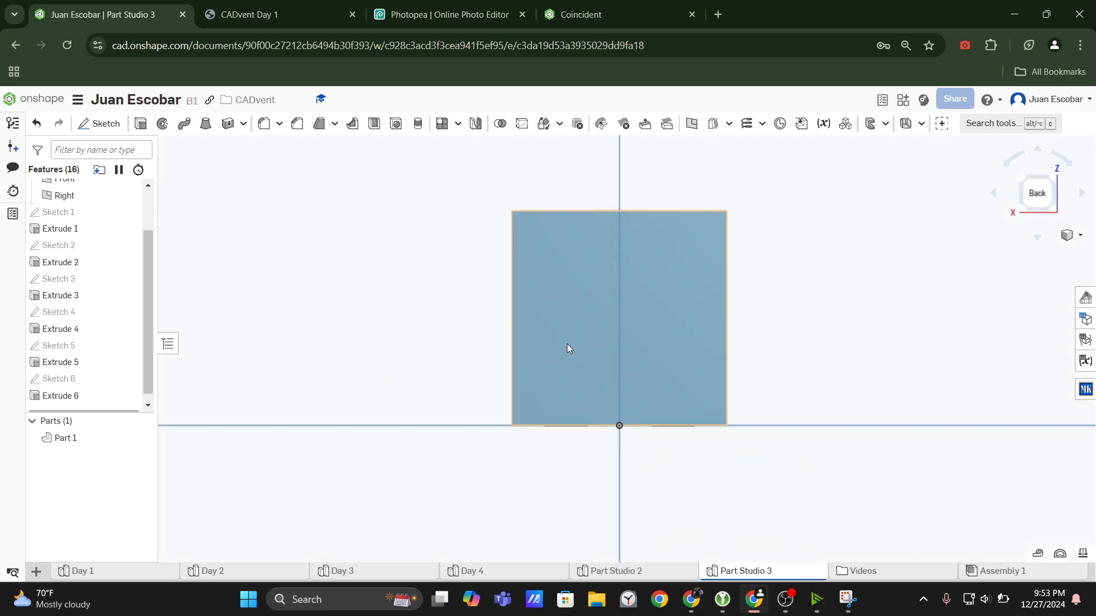
scroll(607, 325, "up", 3)
scroll(579, 297, "down", 4)
left_click(579, 296)
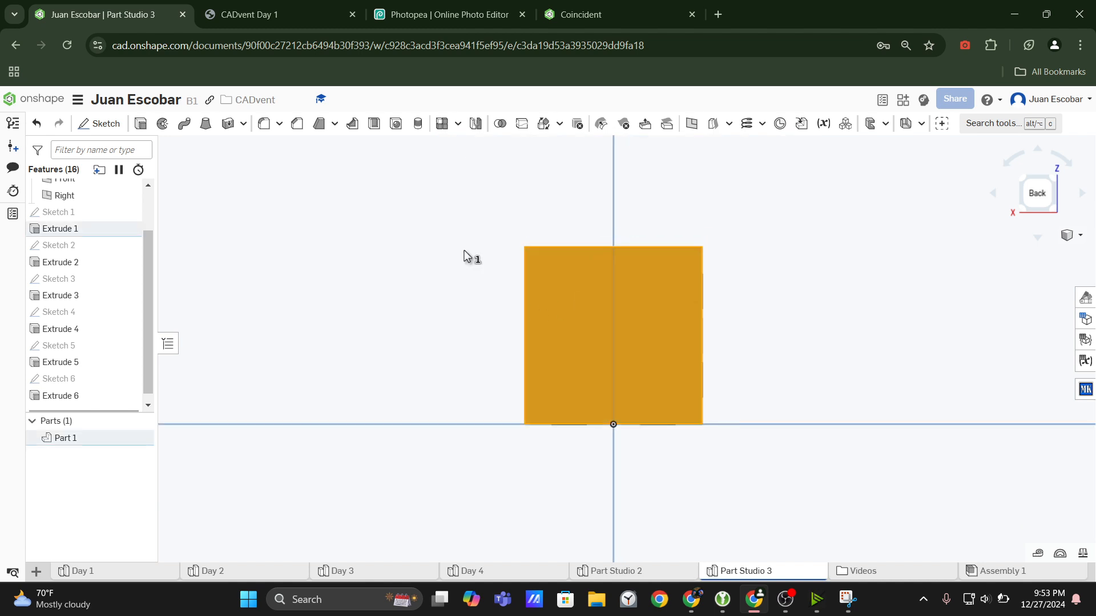
left_click(93, 128)
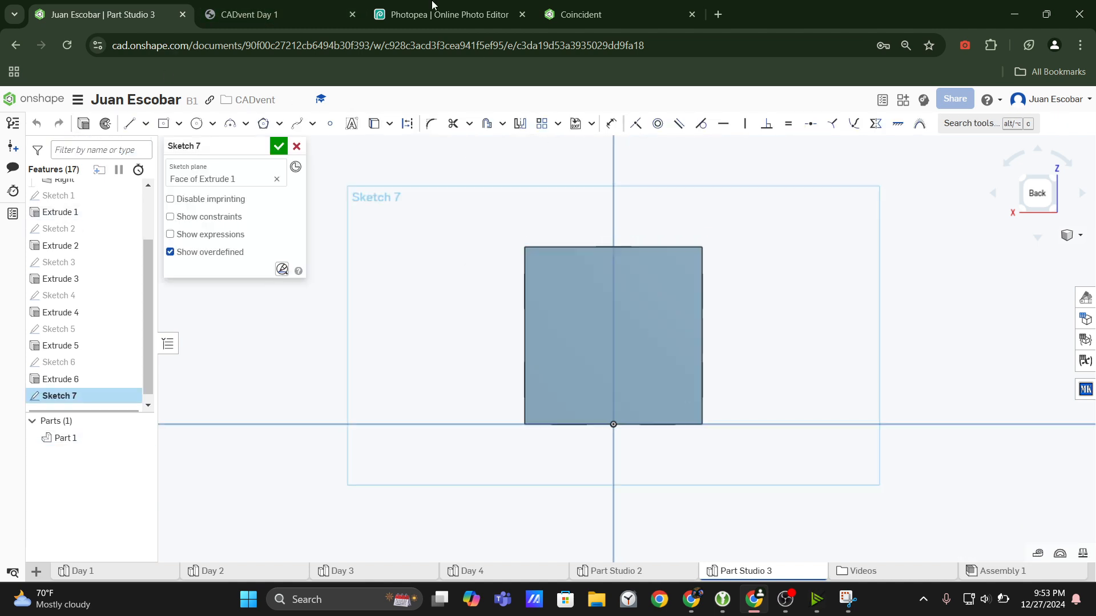
Check the three-dot face view in the CADvent Day 1 drawing and return to the Onshape sketch.
left_click(321, 15)
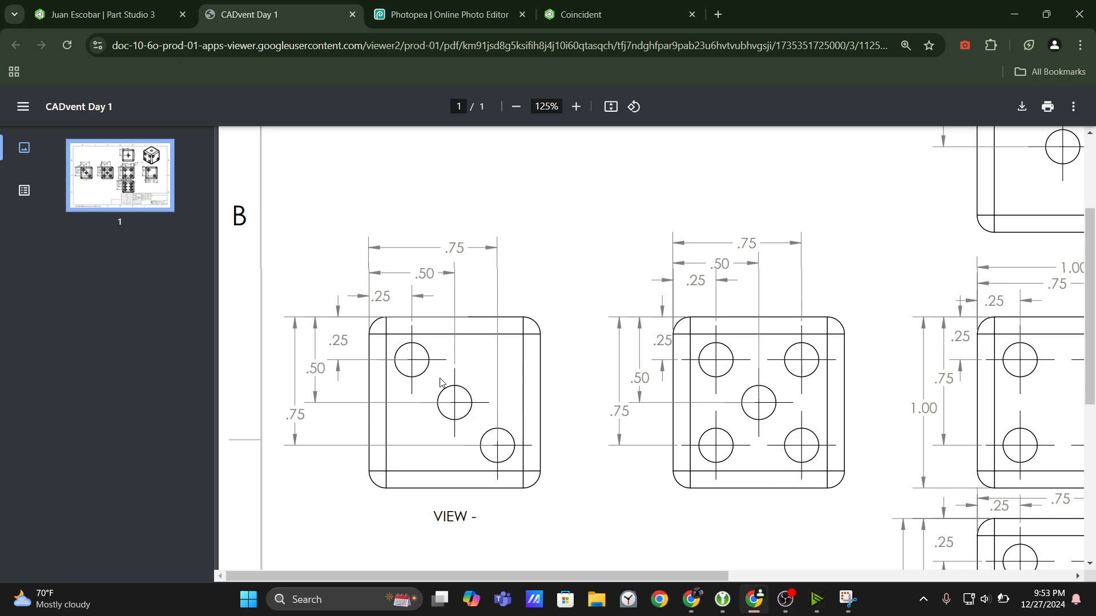
left_click(102, 14)
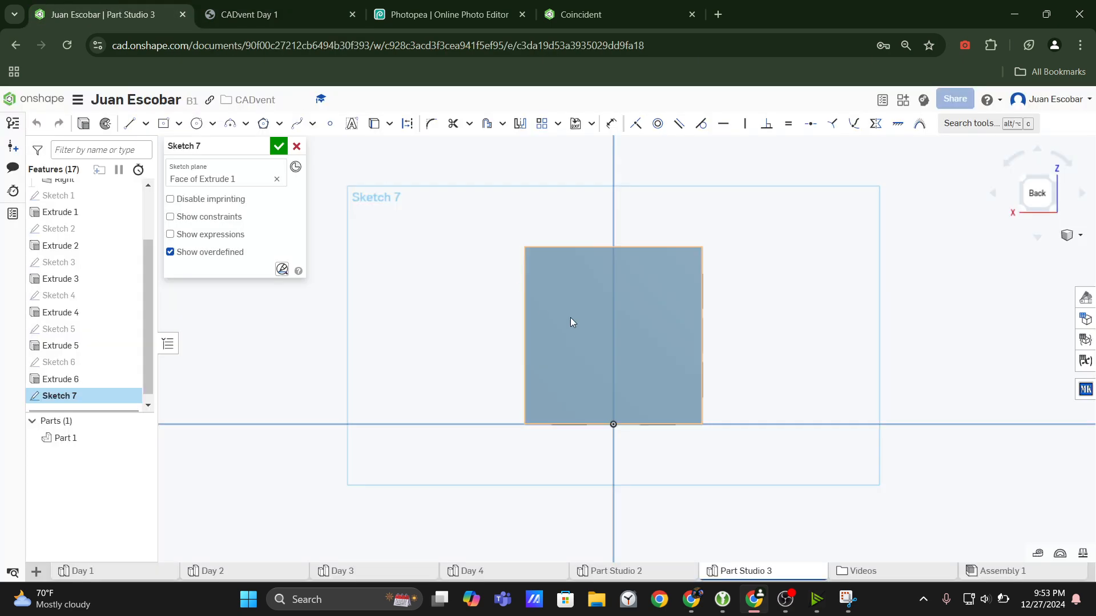
key("c")
key("f")
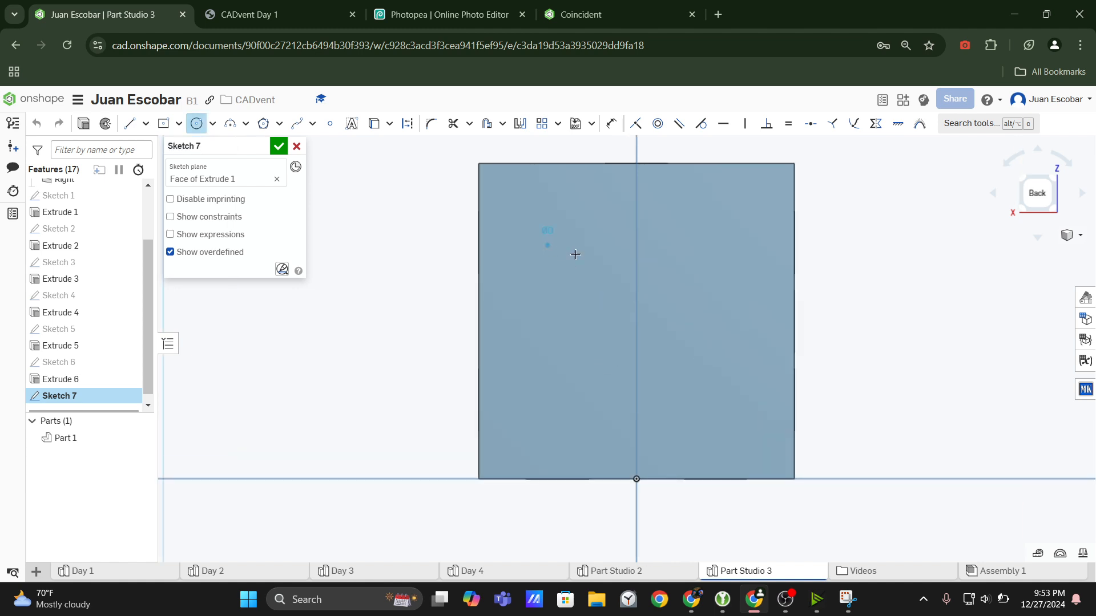
left_click(579, 284)
left_click(636, 338)
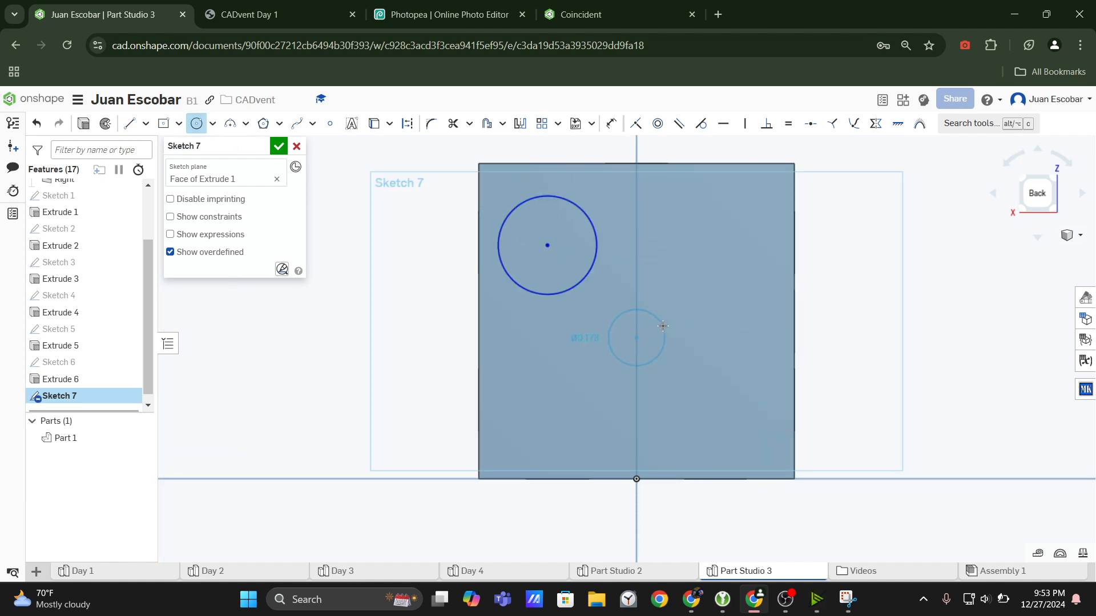
key("Escape")
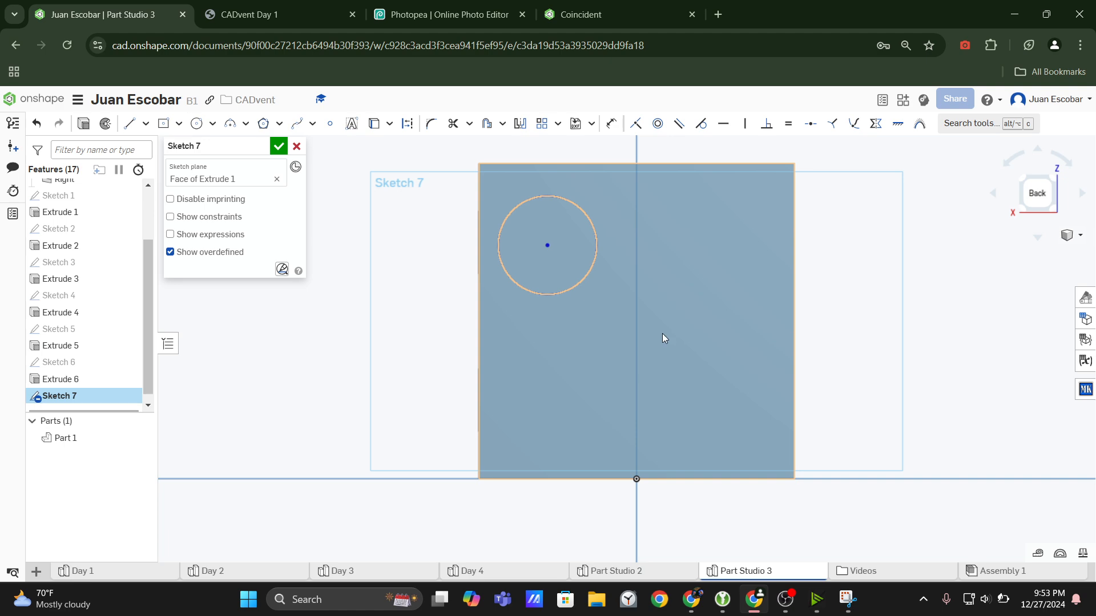
left_click(306, 3)
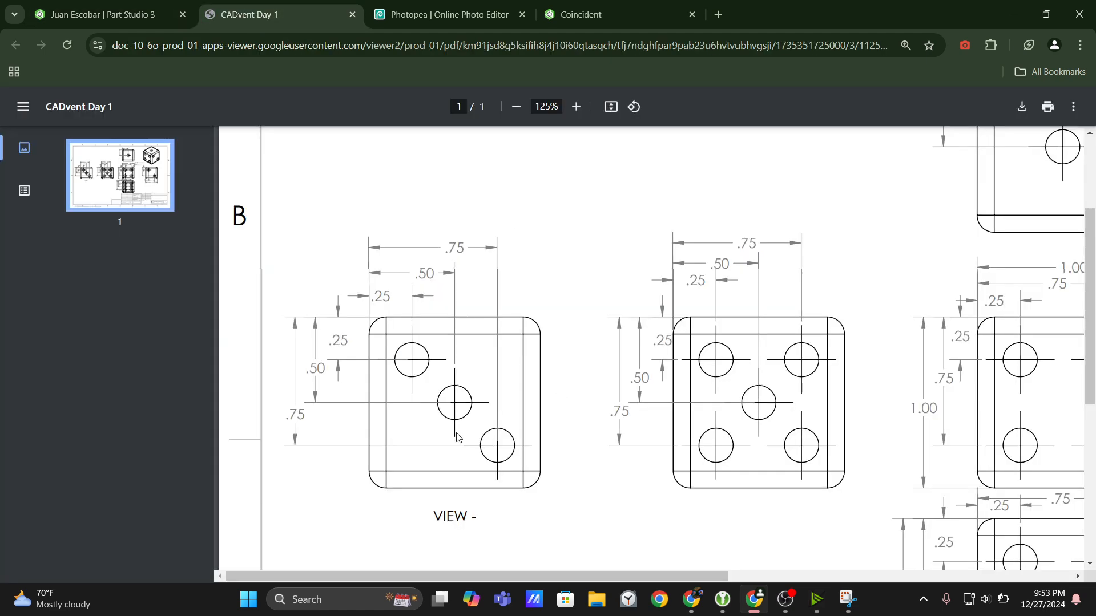
left_click(108, 14)
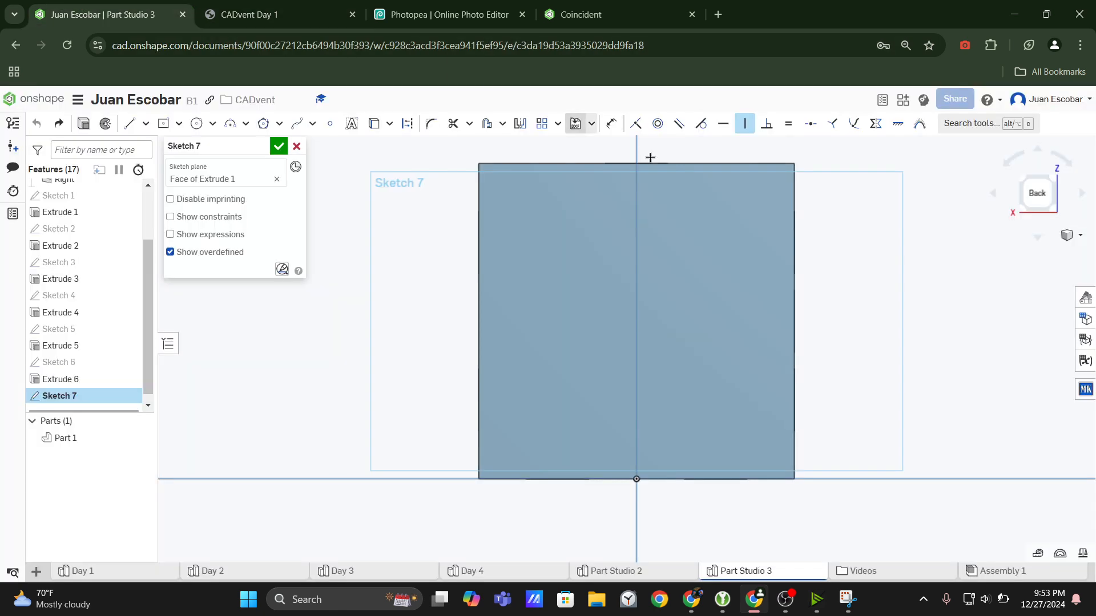
key("Escape")
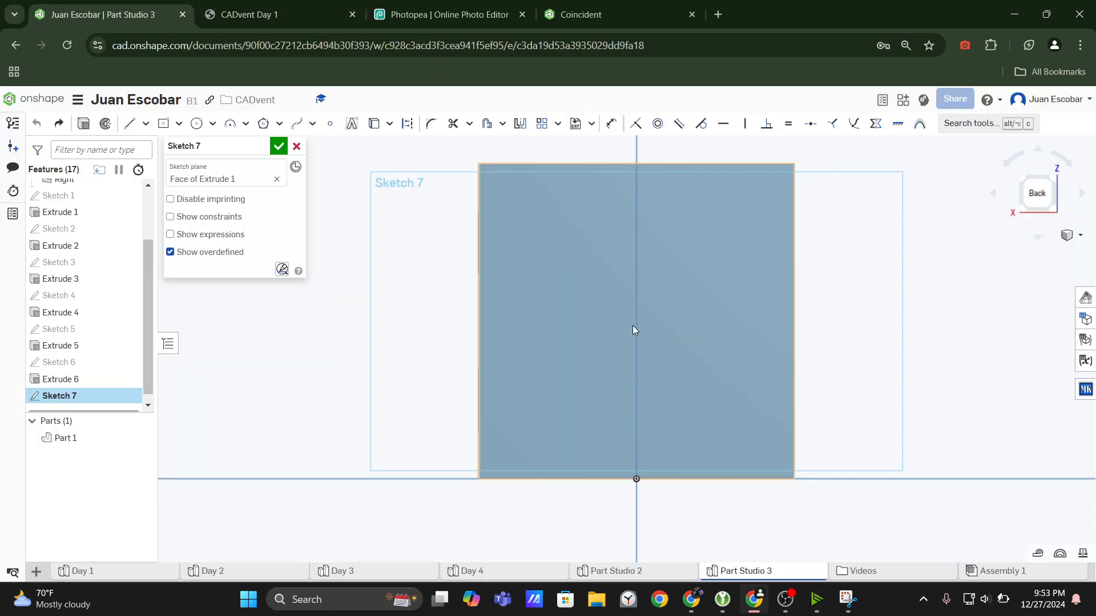
Sketch three circles about 0.28 in in diameter, running diagonally from the back face's upper-left to its lower-right corner, the middle one above the origin.
key("c")
left_click(544, 228)
left_click(579, 257)
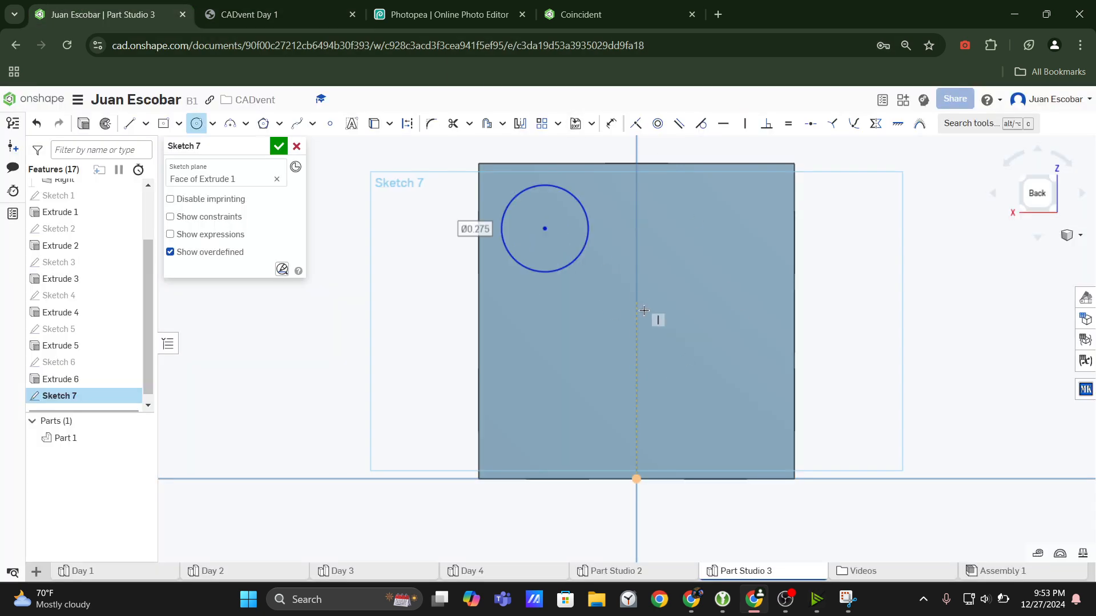
left_click(637, 316)
left_click(681, 323)
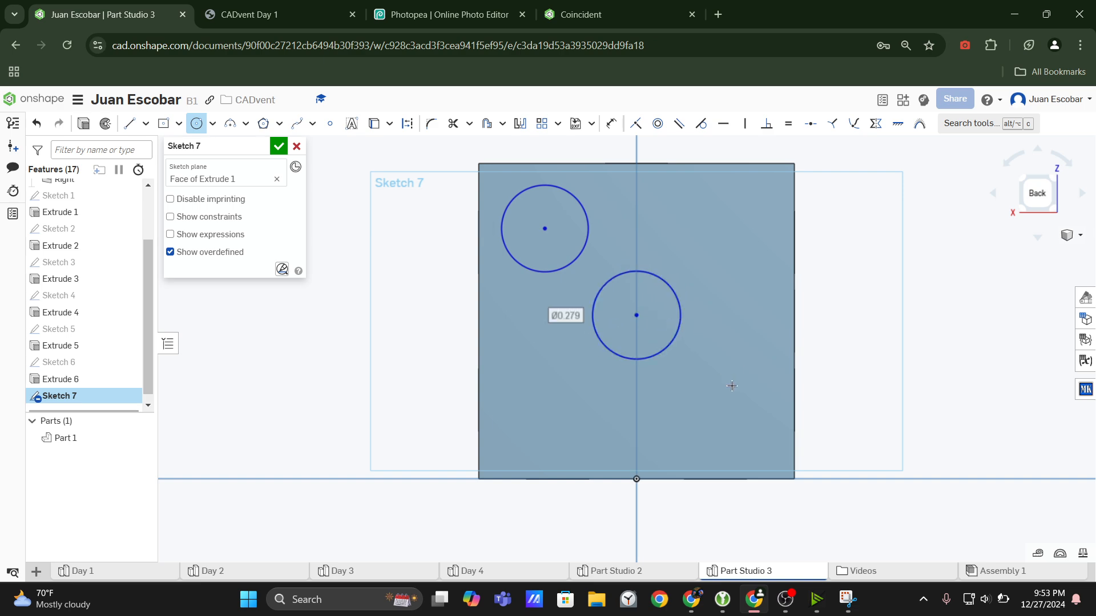
left_click(723, 416)
left_click(761, 396)
key("Escape")
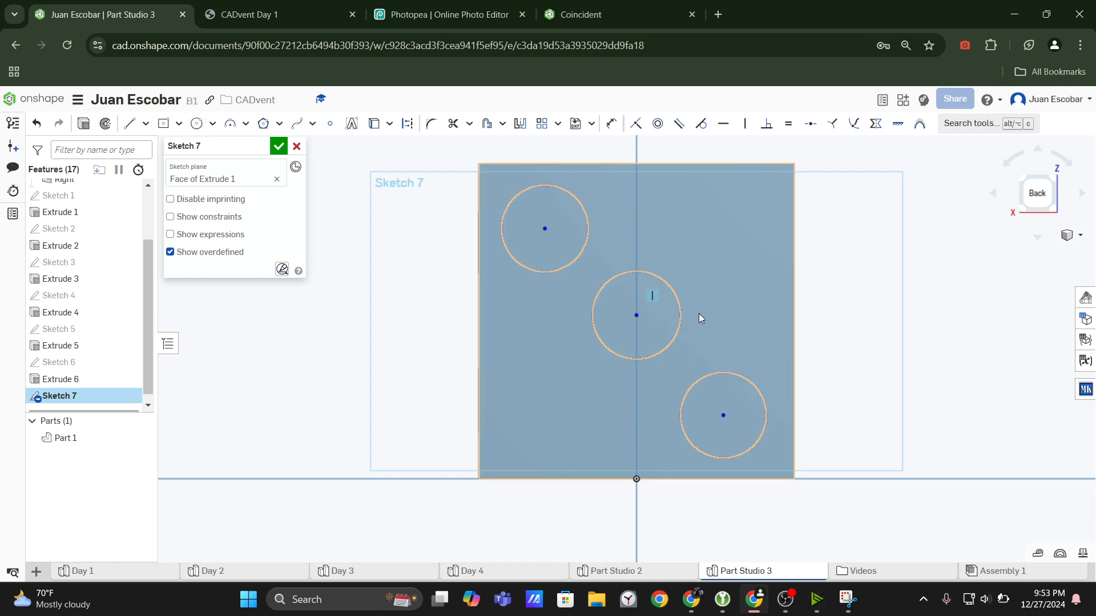
Delete the middle circle and redraw it slightly lower, centred on the face's vertical centre line.
left_click(676, 293)
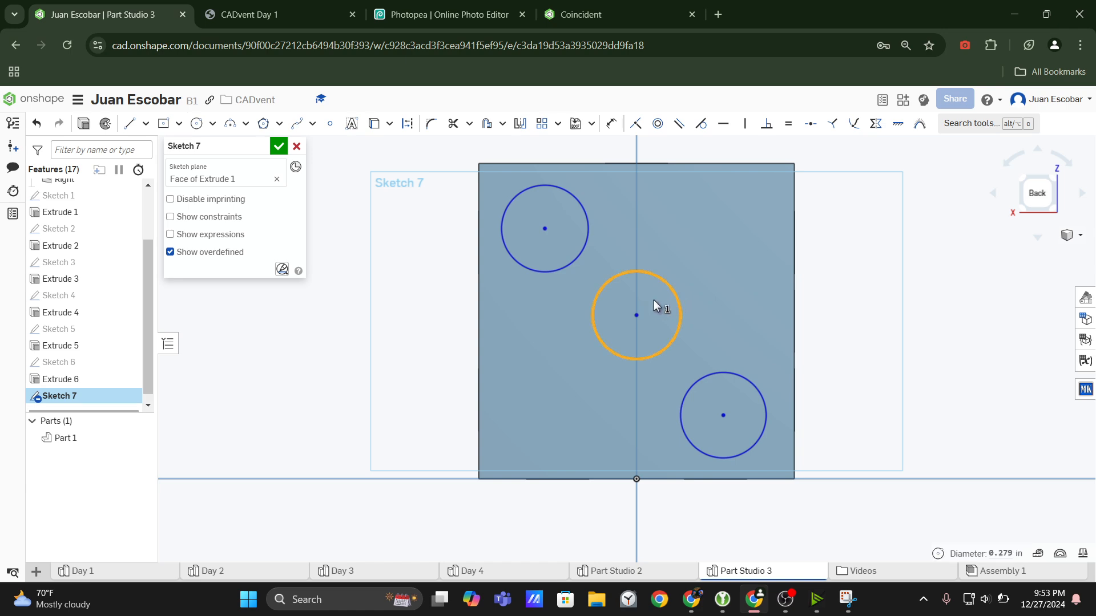
key("Delete")
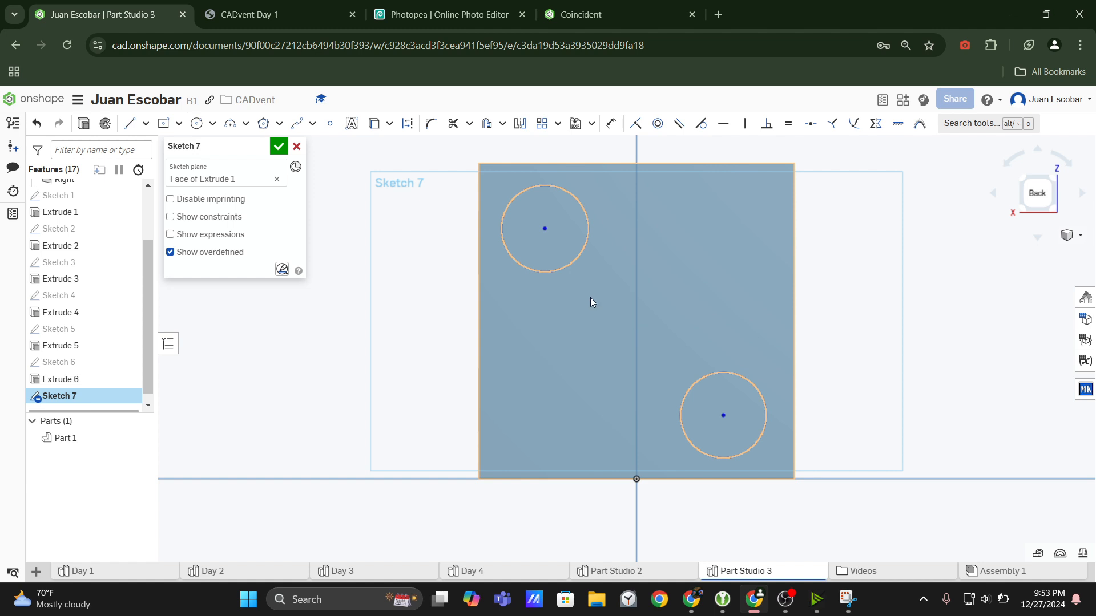
left_click(196, 123)
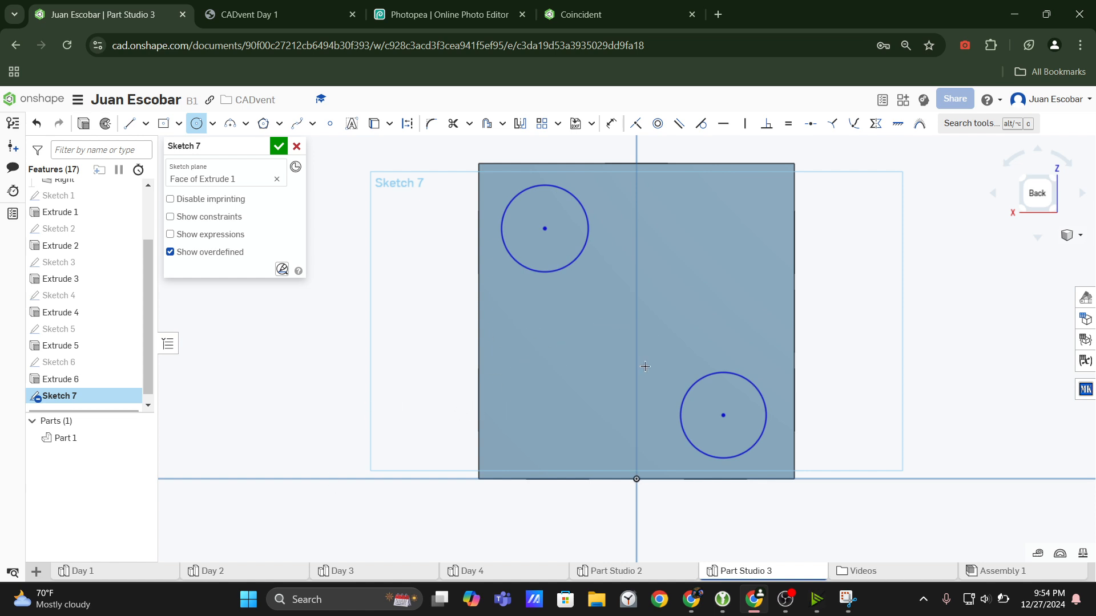
left_click(637, 337)
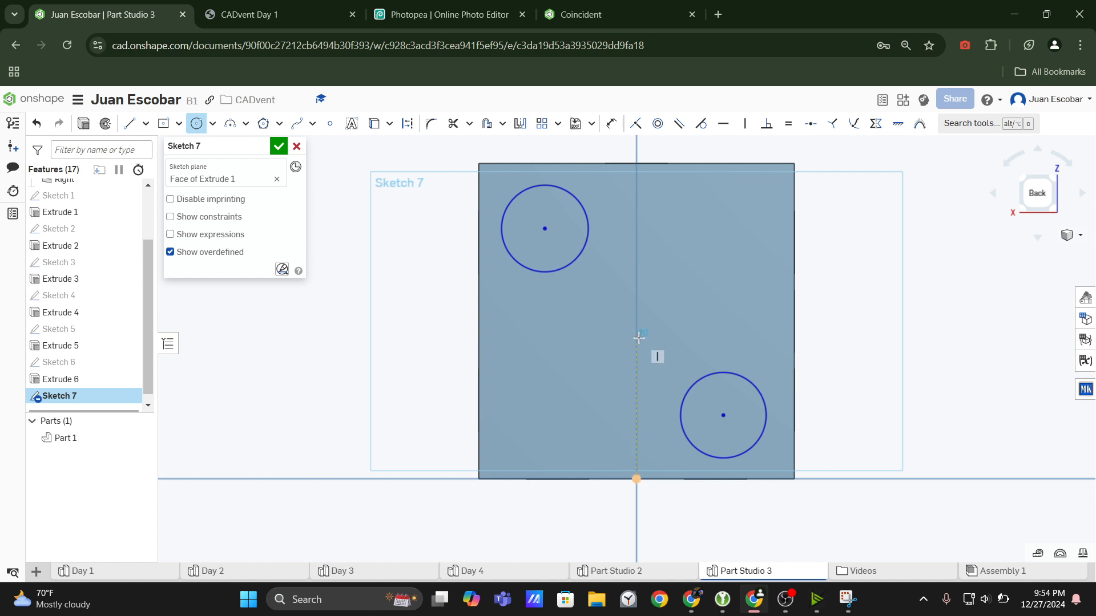
left_click(674, 353)
key("Escape")
Apply an Equal constraint to all three circles.
left_click(573, 261)
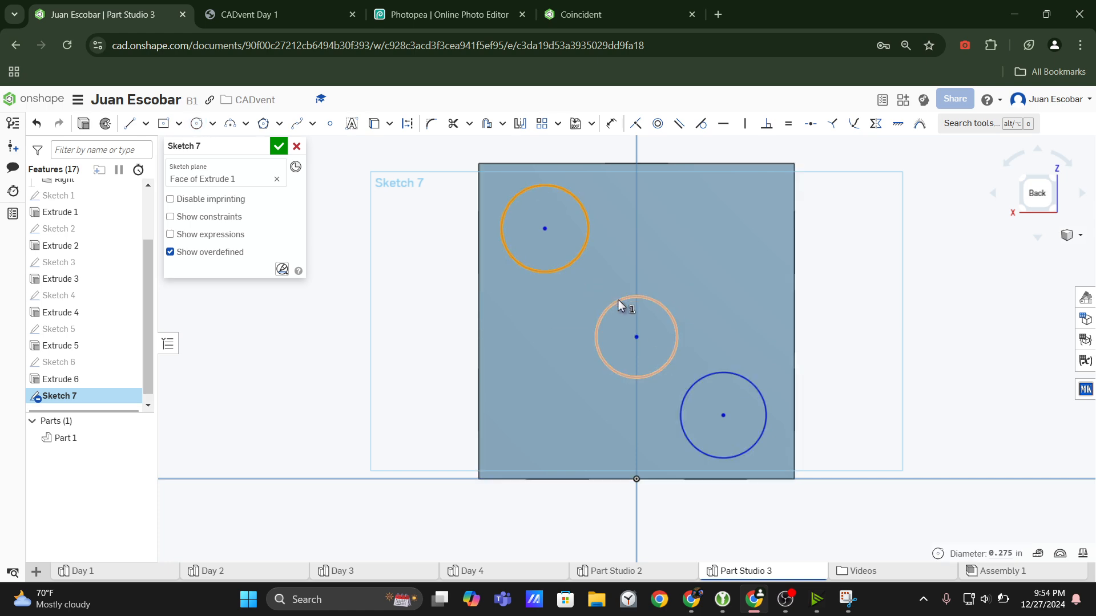
left_click(619, 303)
left_click(701, 379)
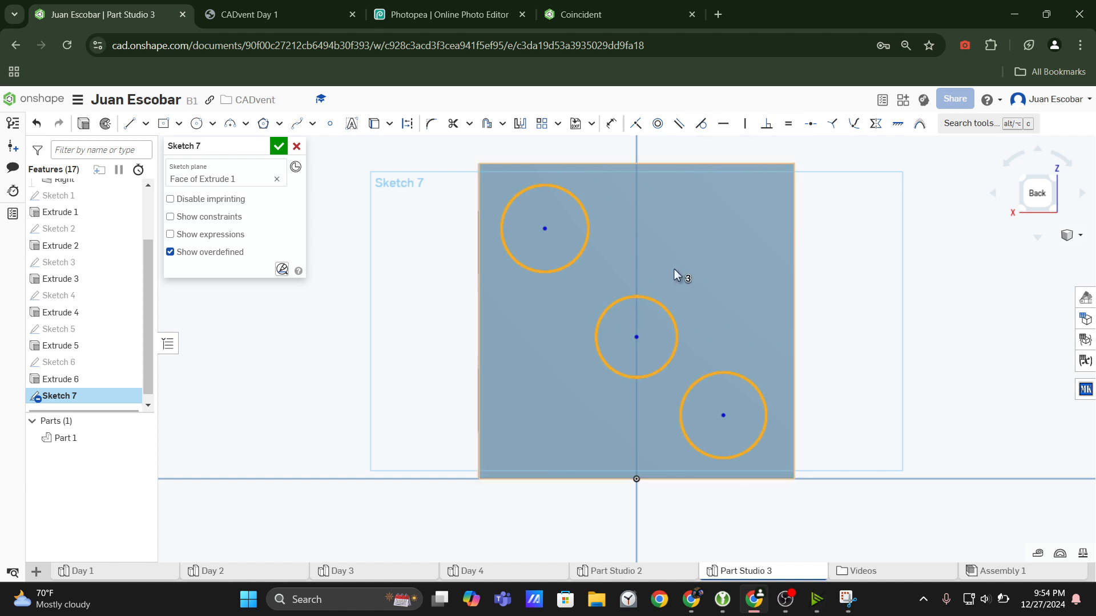
key("e")
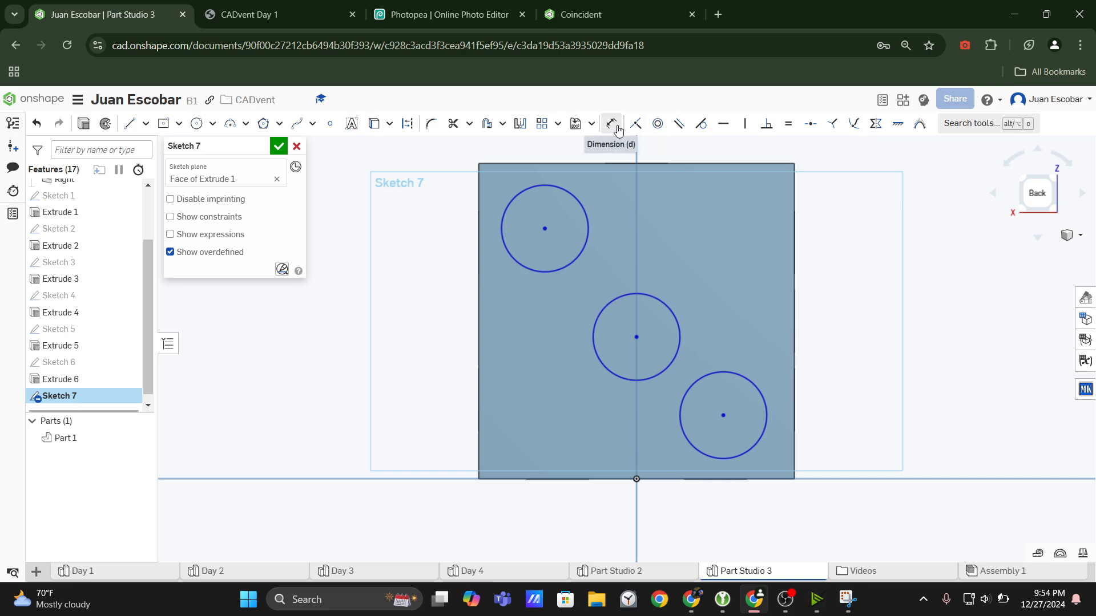
Dimension the upper-left circle's diameter as 0.2 in.
key("d")
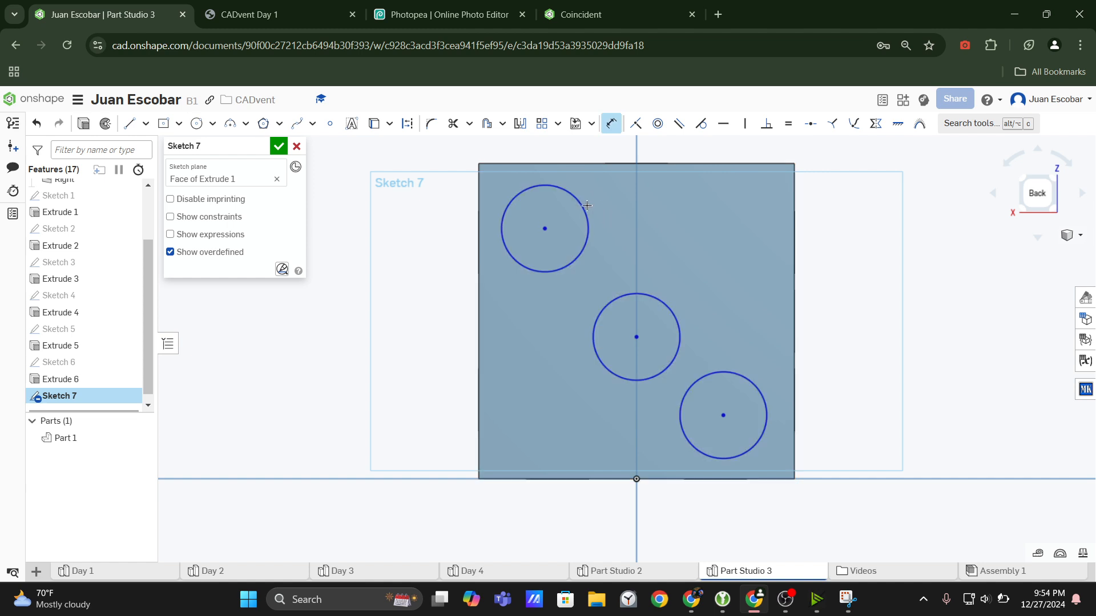
left_click(583, 207)
left_click(618, 193)
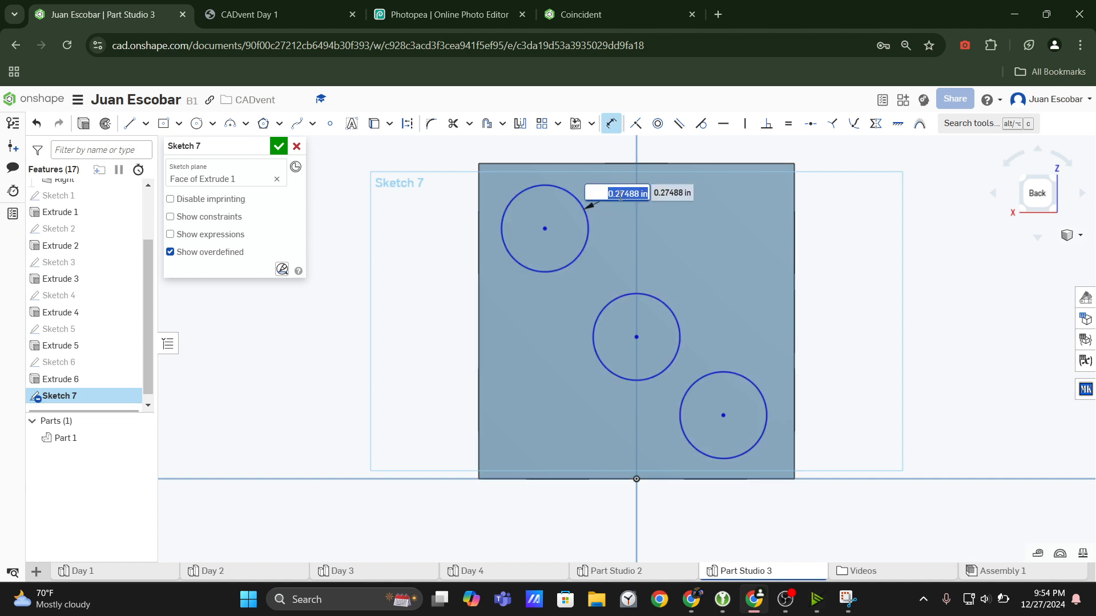
type("0.2")
key("Return")
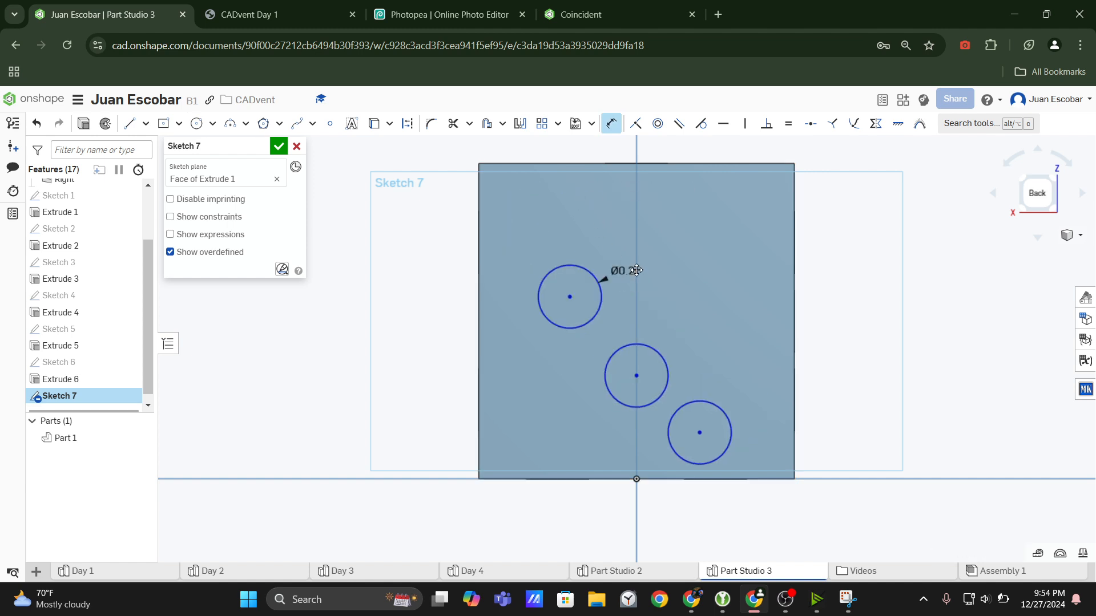
Check the dot offsets in the CADvent Day 1 drawing and dimension the upper-left circle's centre 0.25 in below the face's top edge in Onshape.
left_click(278, 14)
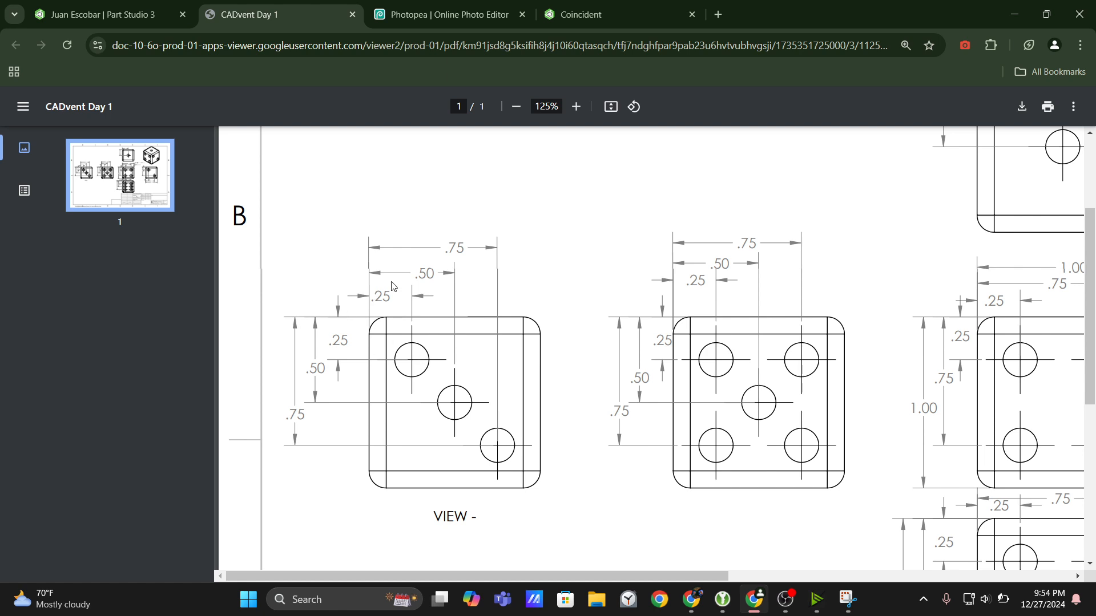
key("ctrl+shift+Tab")
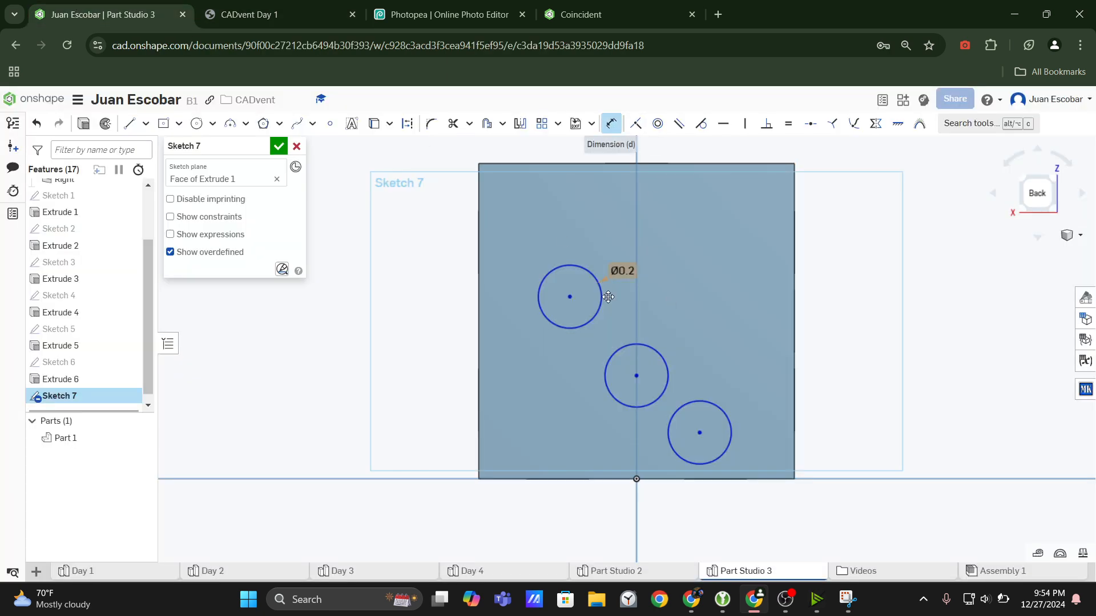
left_click(576, 163)
left_click(569, 298)
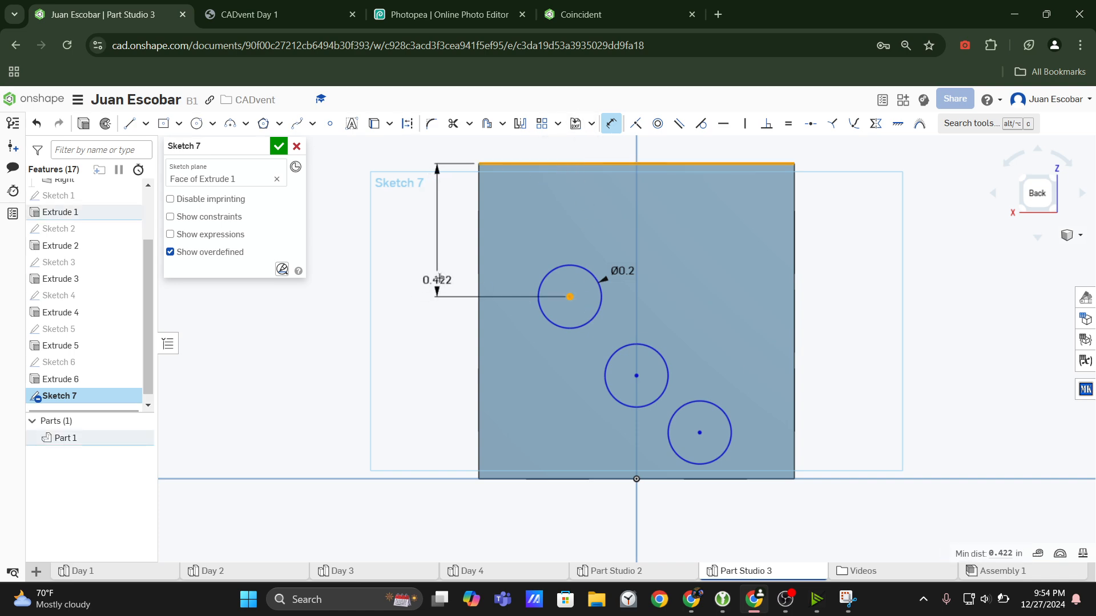
left_click(441, 267)
type("0.25")
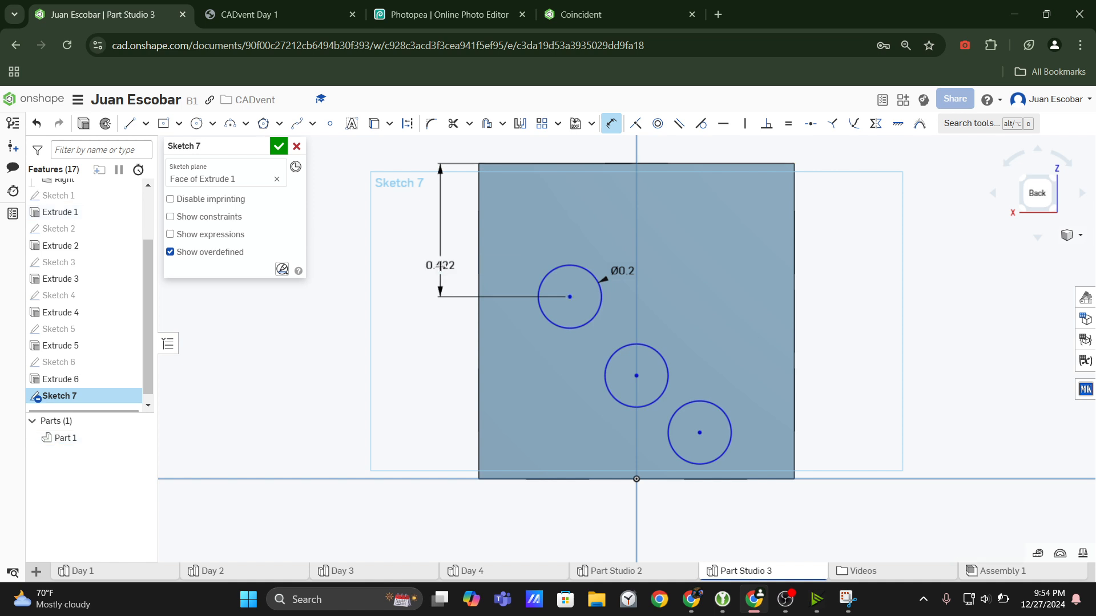
key("Return")
left_click(610, 125)
left_click(609, 124)
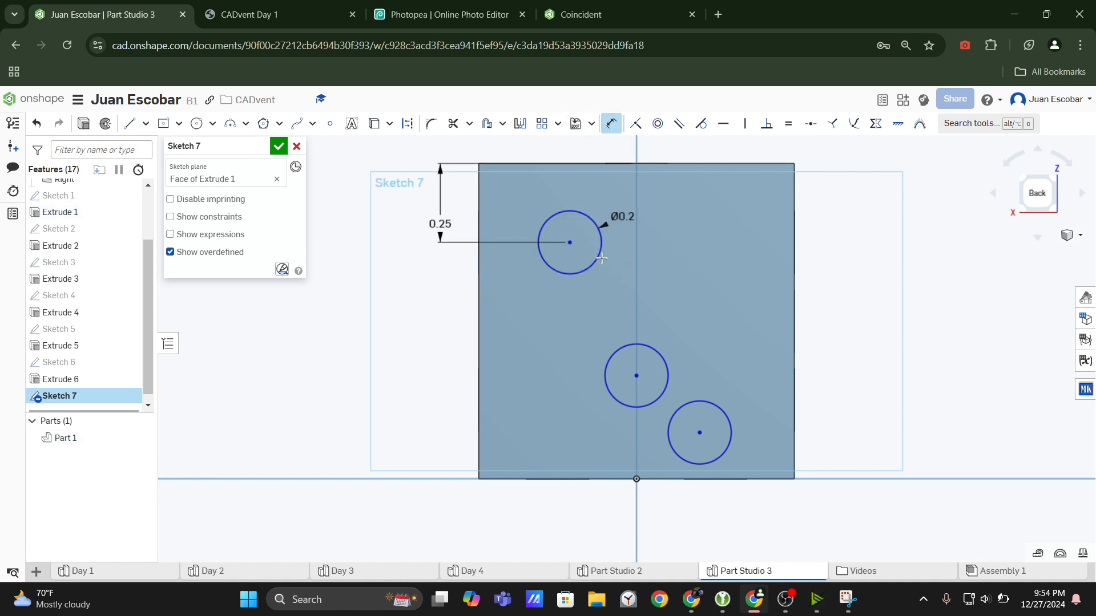
left_click(568, 242)
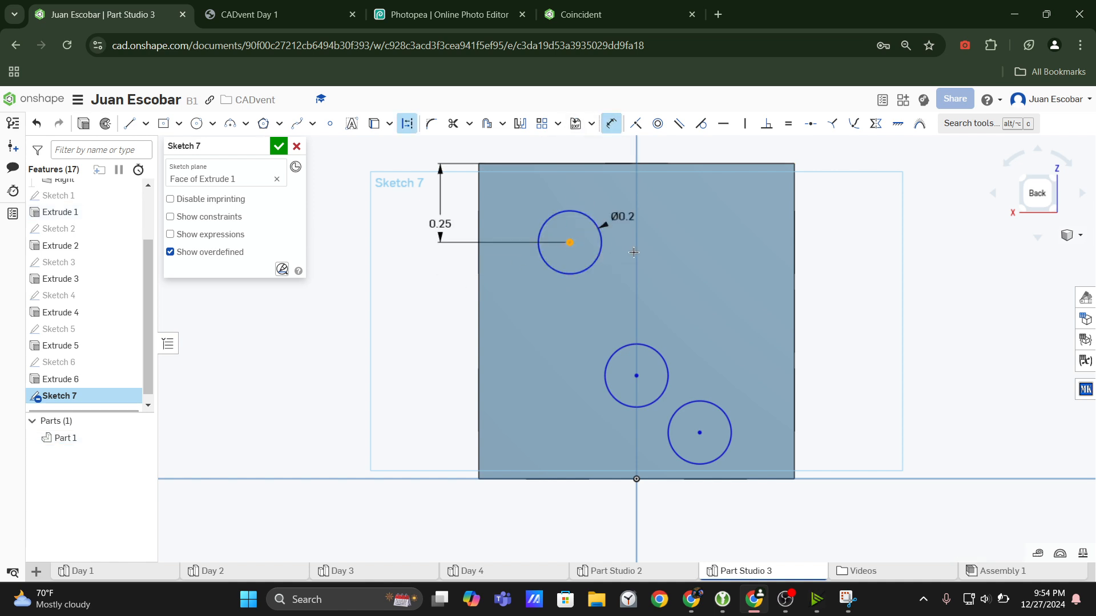
left_click(794, 293)
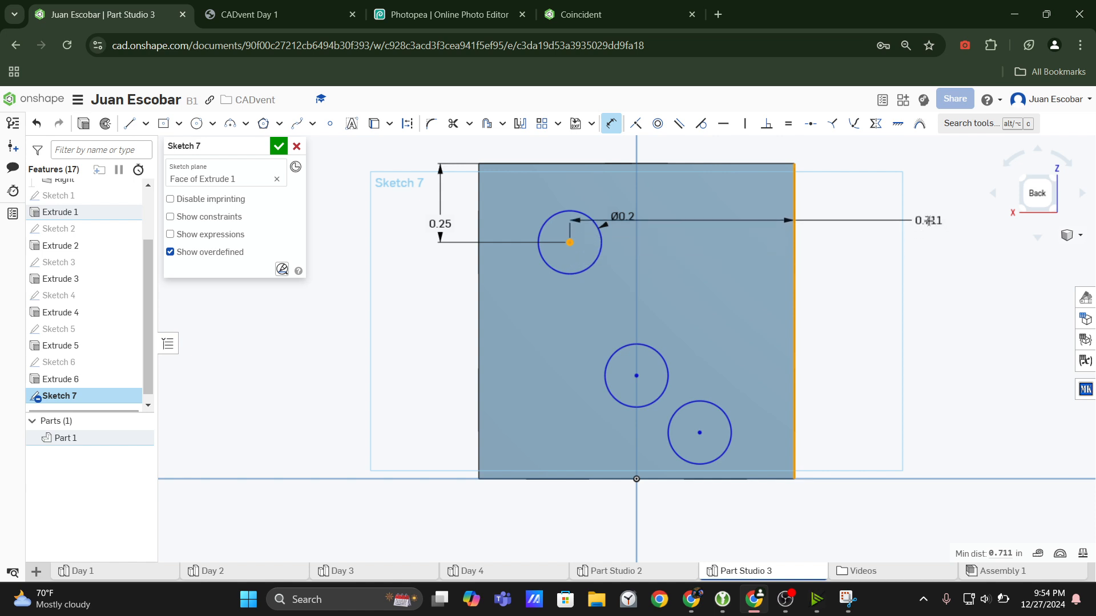
key("Escape")
Dimension the upper-left circle's centre 0.25 in from the face's left edge.
left_click(611, 124)
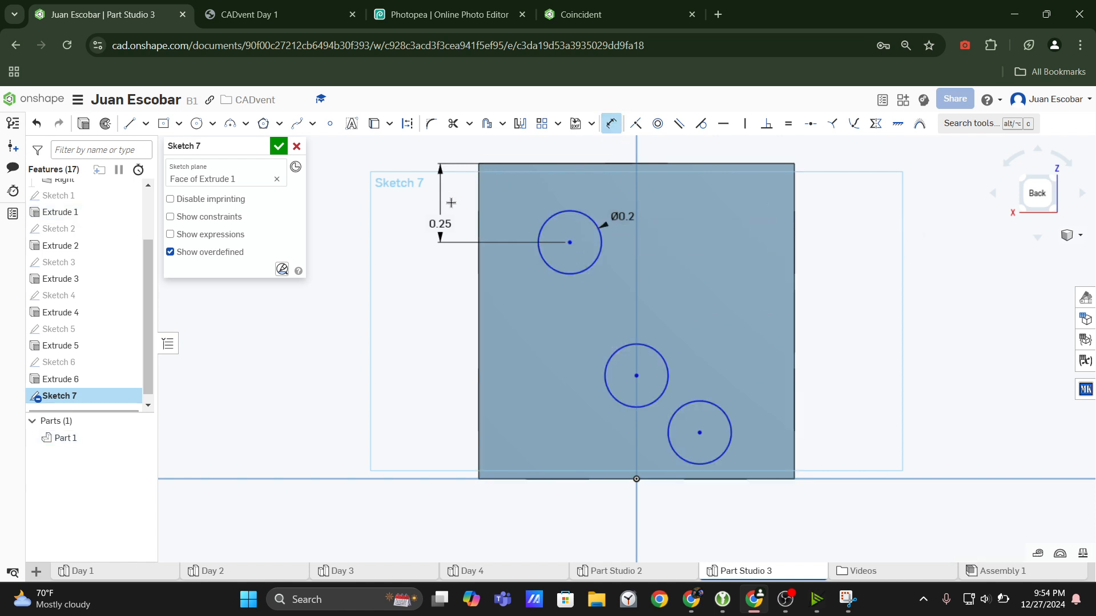
left_click(570, 241)
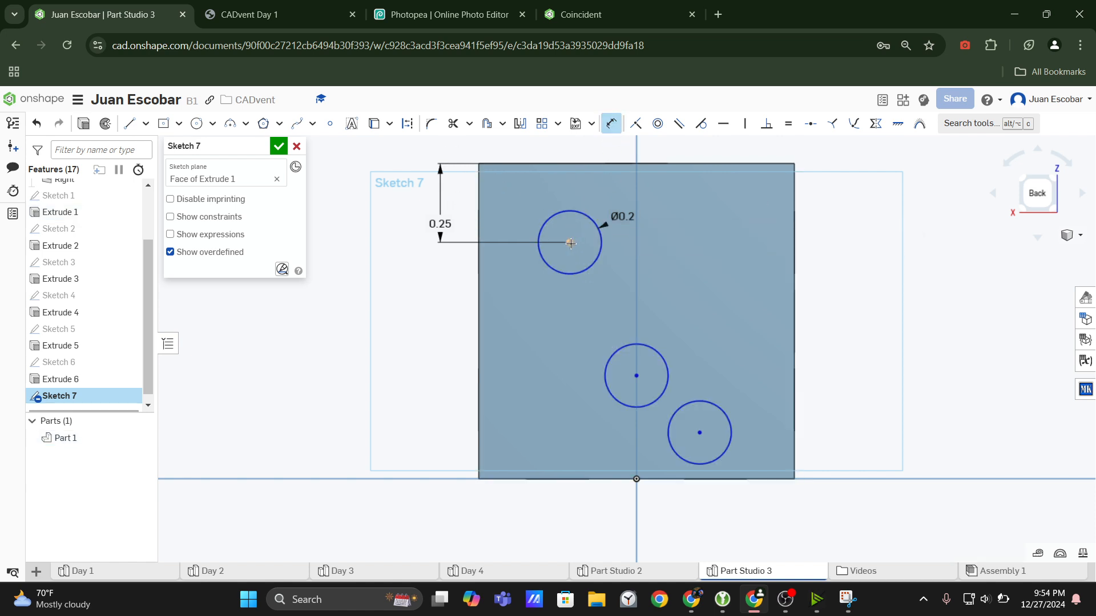
left_click(478, 223)
left_click(542, 146)
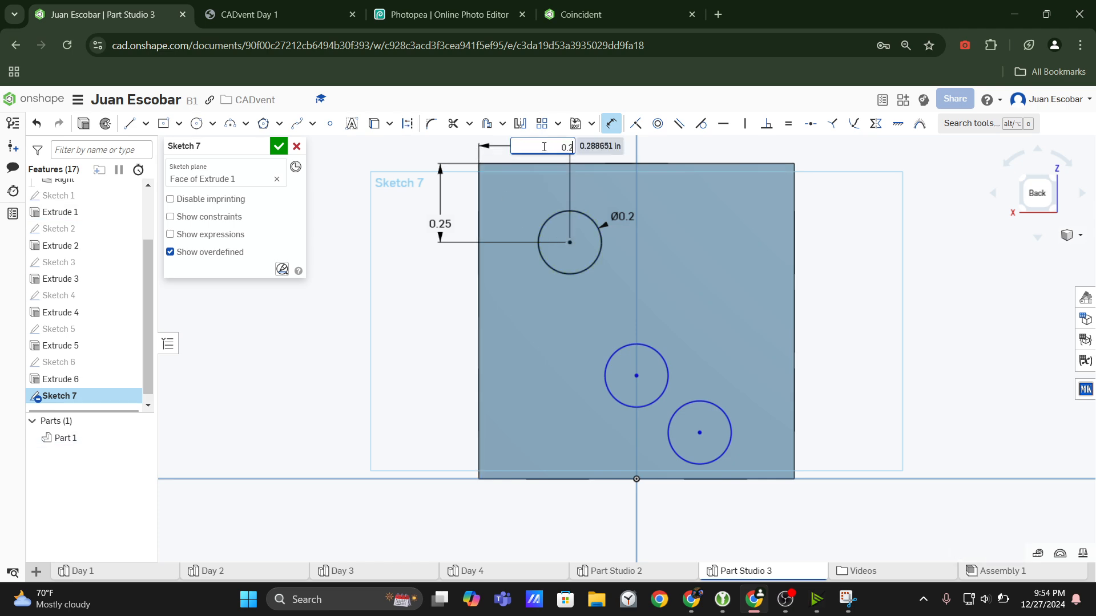
key("Return")
Check the three-dot view in the CADvent Day 1 drawing and move the middle circle up along the vertical centre line in the Onshape sketch.
left_click(234, 10)
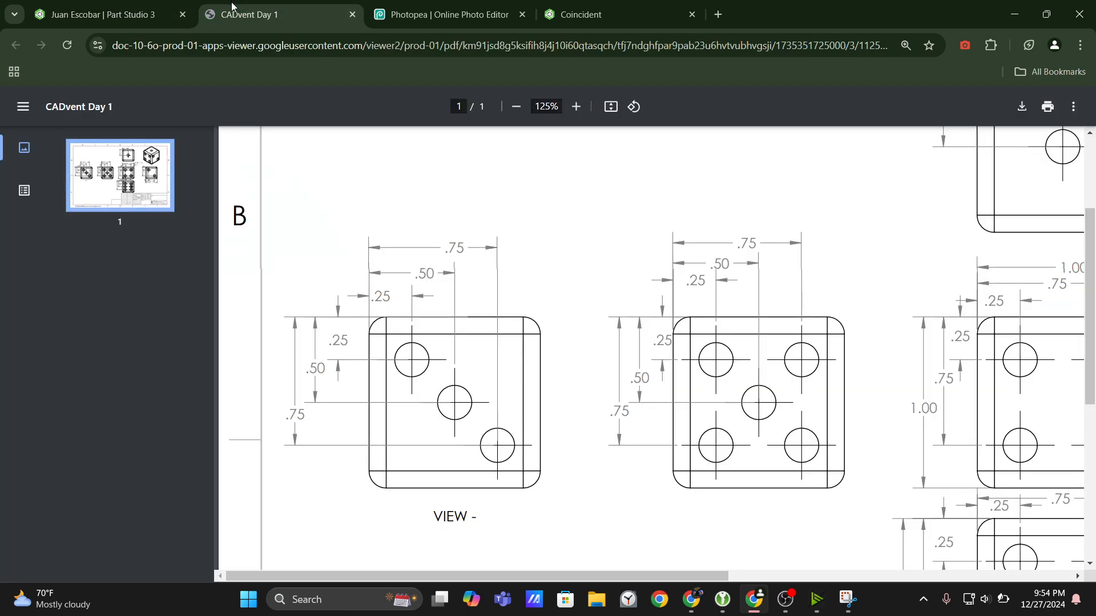
left_click(106, 3)
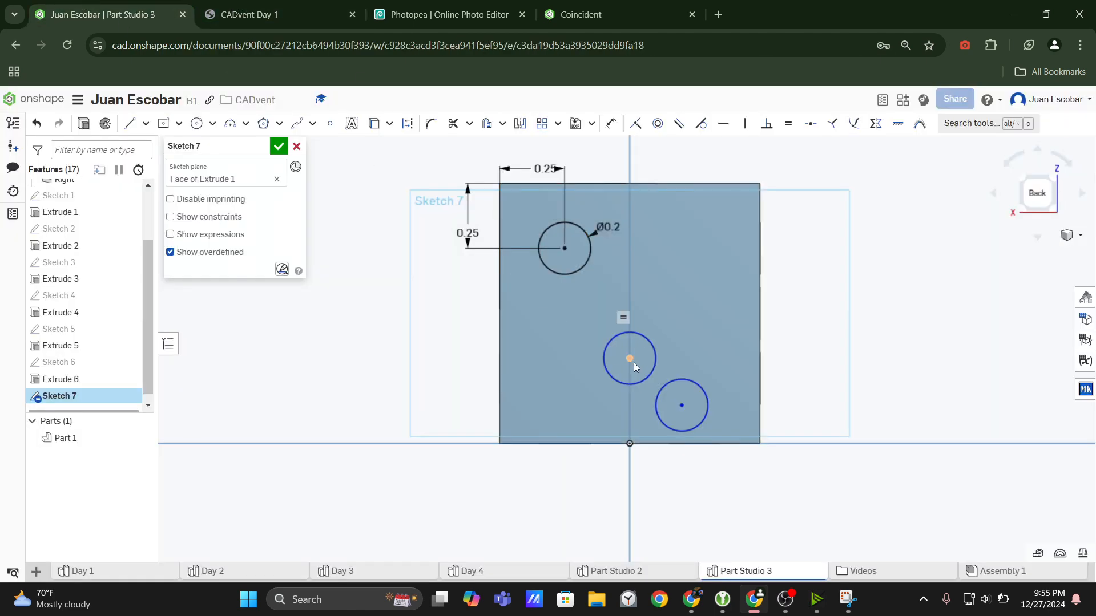
mouse_move(628, 360)
left_mouse_down()
mouse_move(628, 331)
mouse_move(642, 333)
mouse_move(655, 277)
mouse_move(667, 291)
mouse_move(656, 338)
mouse_move(630, 331)
mouse_move(632, 366)
mouse_move(648, 310)
left_mouse_up()
Check the three-dot view in the CADvent Day 1 drawing and dimension the middle circle's centre 0.5 in below the face's top edge in Onshape.
left_click(227, 5)
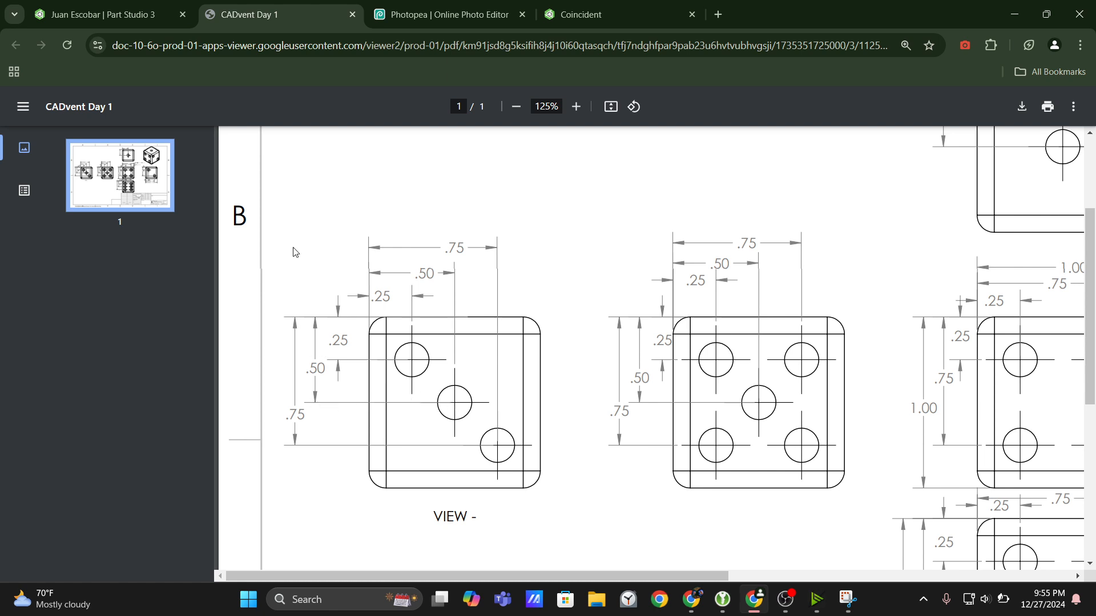
left_click(103, 15)
left_click(611, 124)
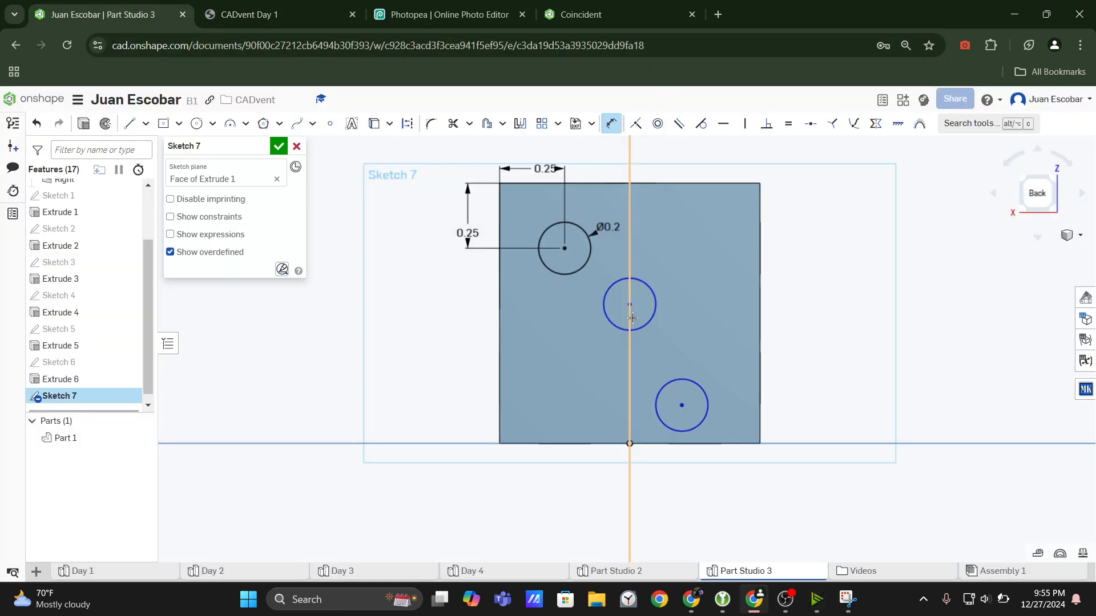
left_click(630, 306)
left_click(699, 183)
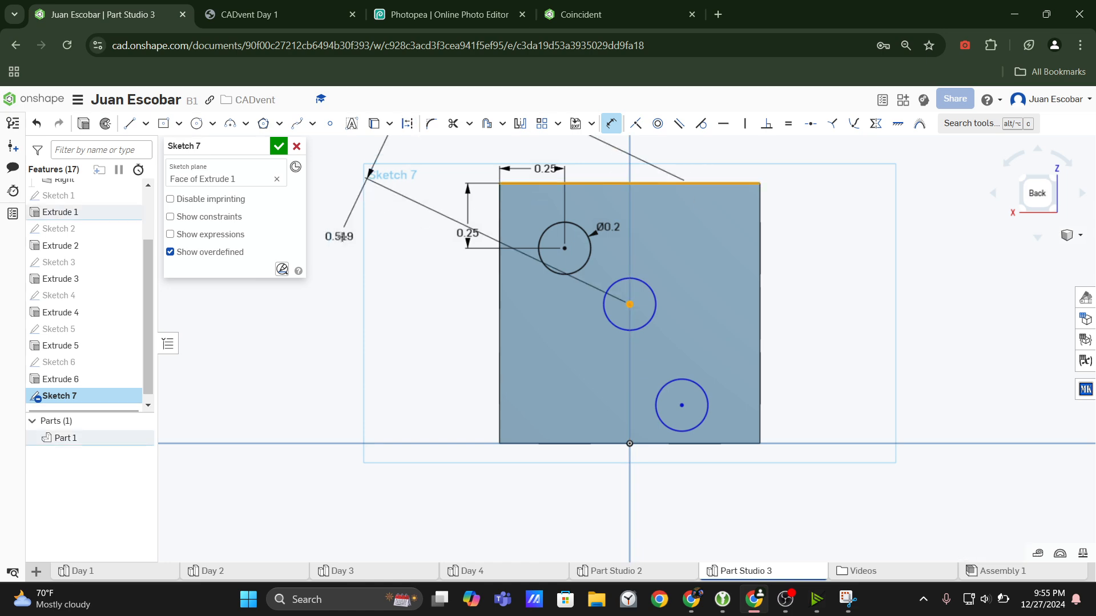
left_click(391, 252)
type("0")
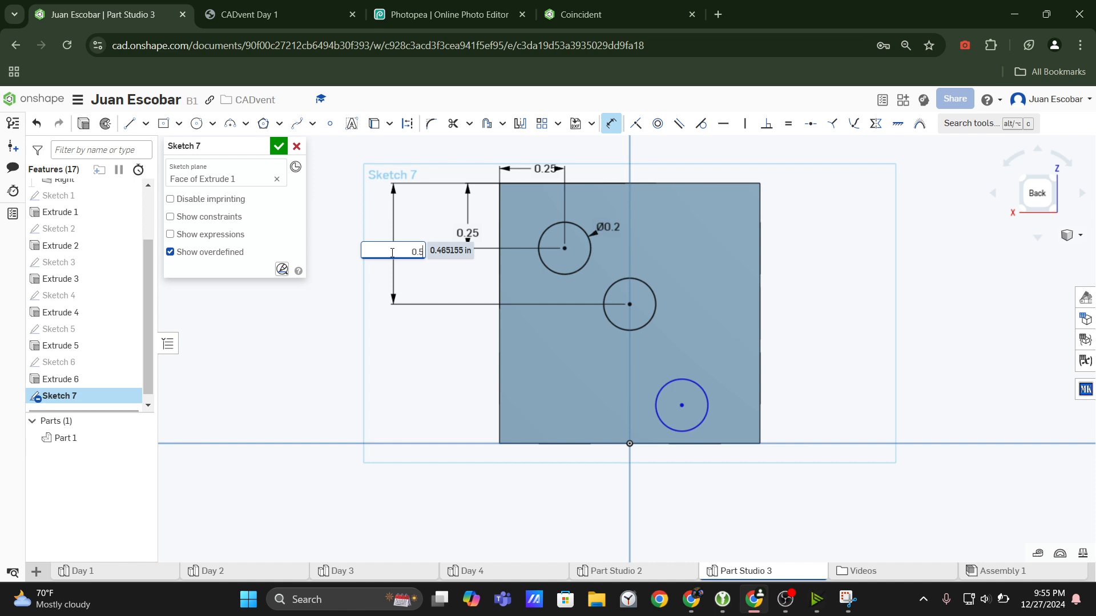
type(".5")
key("Return")
Check the CADvent Day 1 drawing again and dimension the lower-right circle's centre 0.75 in below the face's top edge in Onshape.
left_click(257, 7)
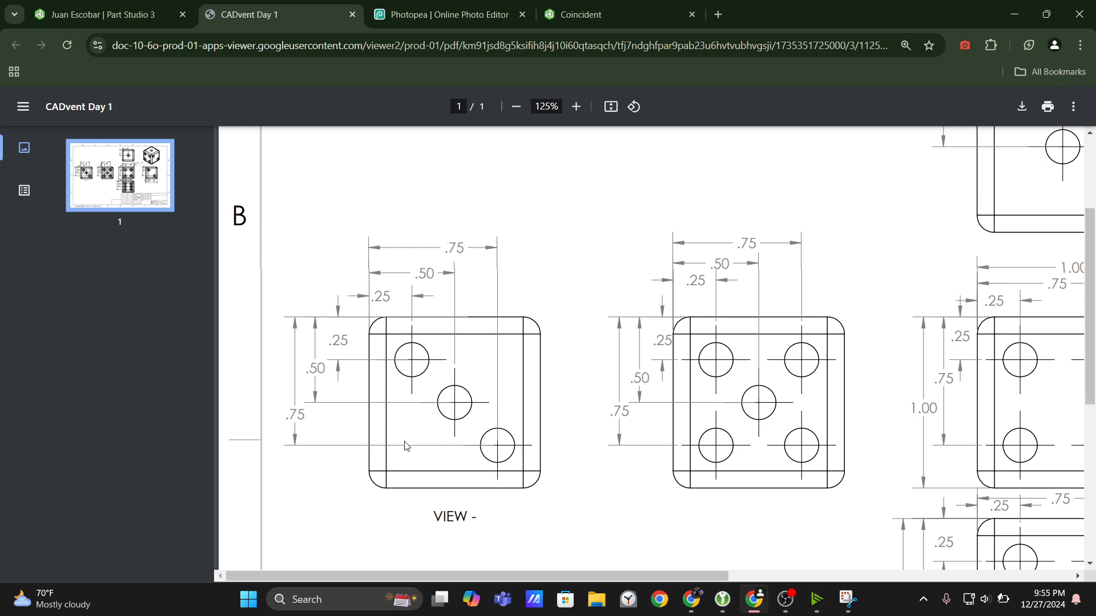
left_click(103, 14)
left_click(274, 14)
left_click(114, 14)
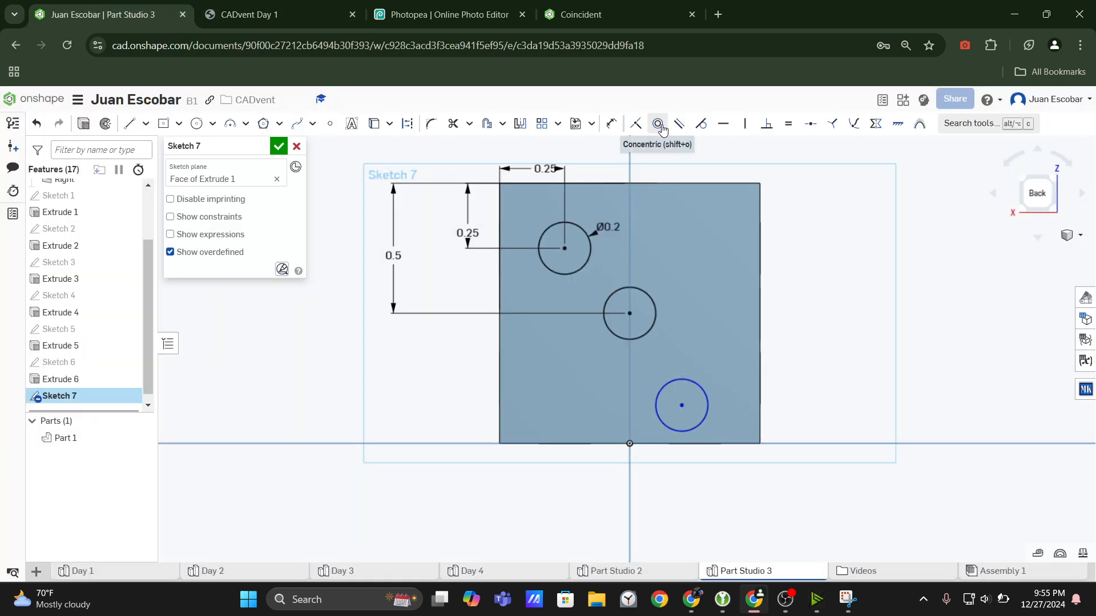
left_click(681, 405)
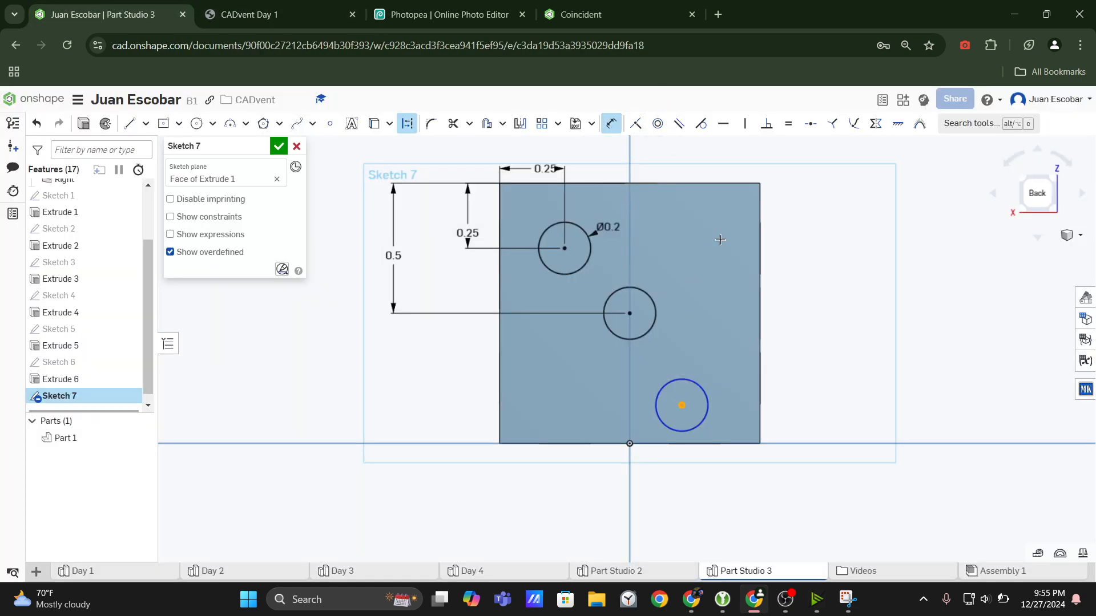
left_click(677, 183)
left_click(335, 256)
type("0.75")
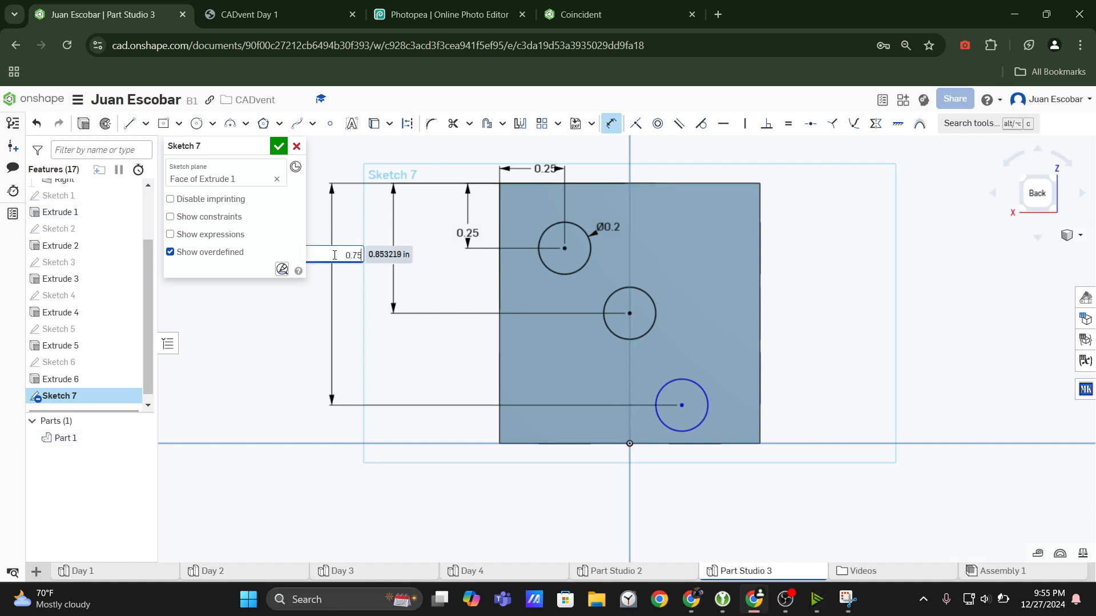
key("Return")
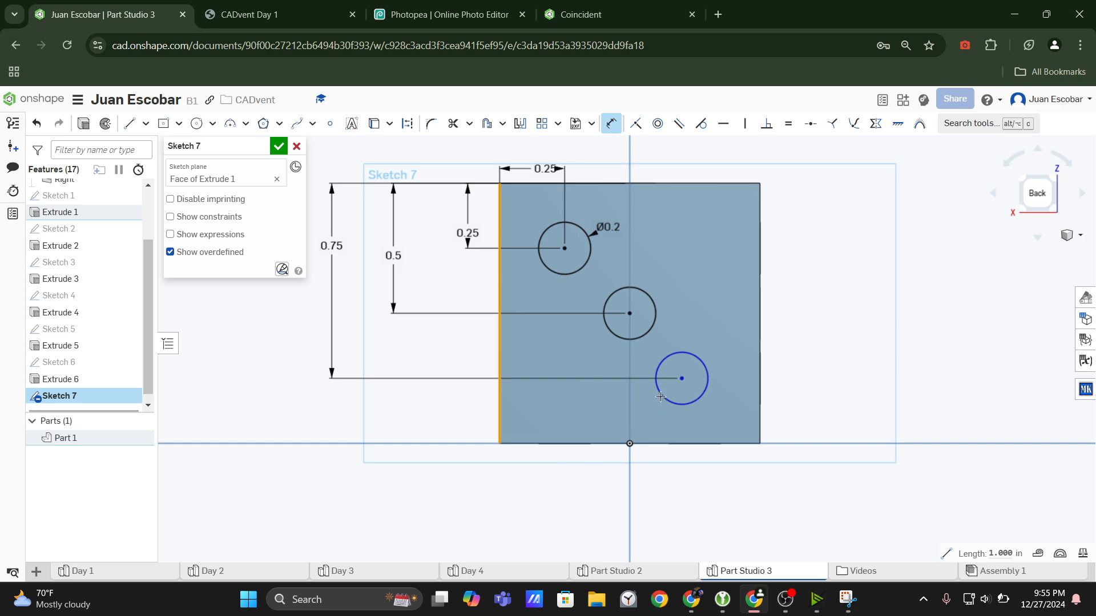
Dimension the lower-right circle's centre 0.75 in from the face's left edge and finish the sketch.
left_click(679, 379)
left_click(594, 502)
type("0")
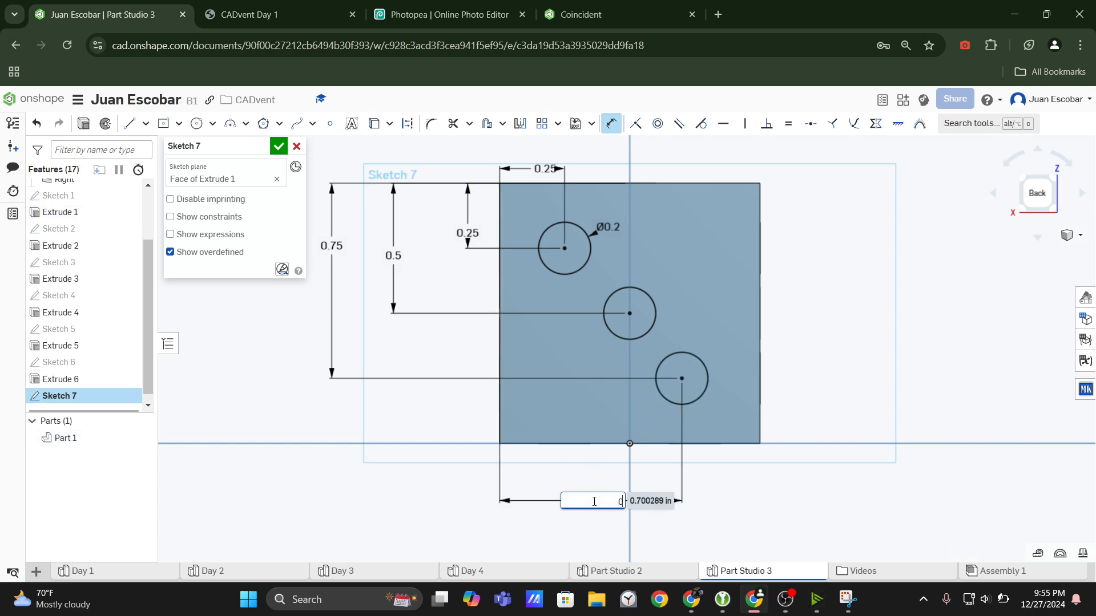
type(".75")
key("Return")
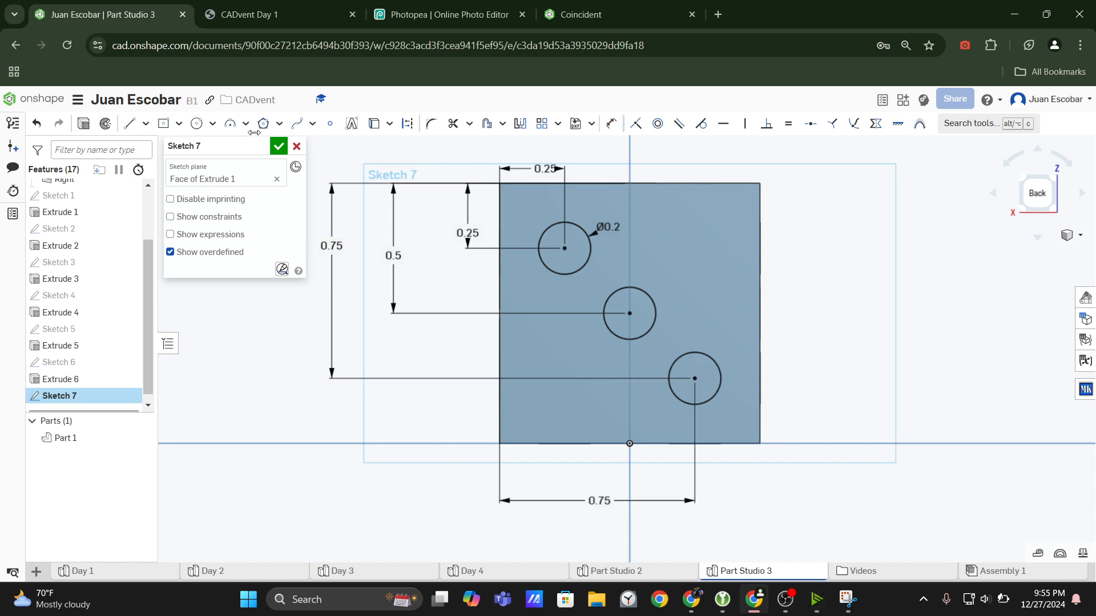
left_click(279, 146)
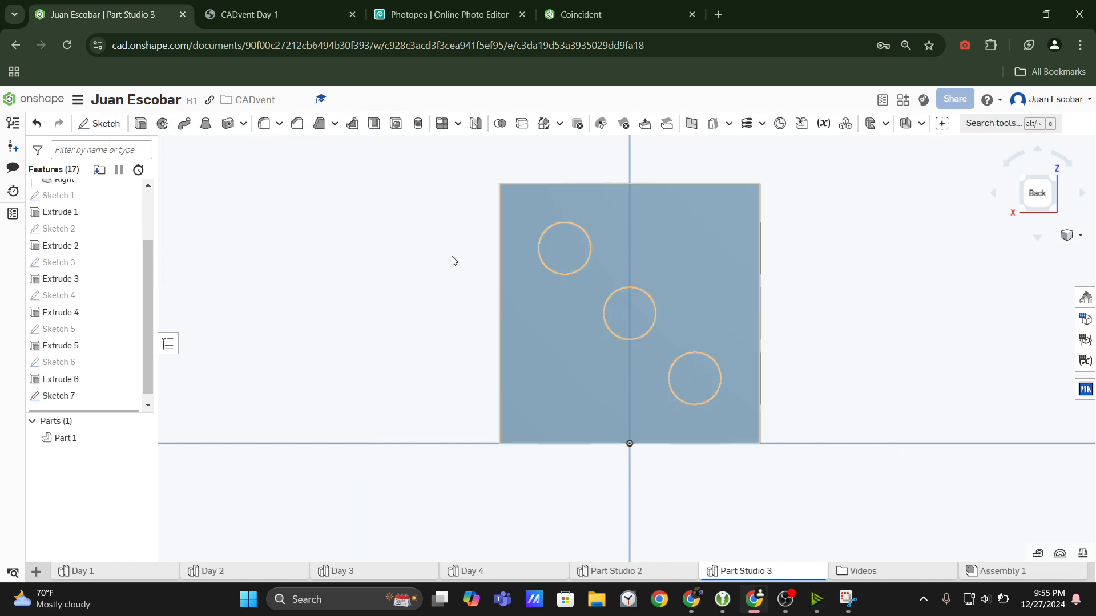
Extrude the three circles as a blind Remove cut 0.1 in deep into the back face.
key("shift+e")
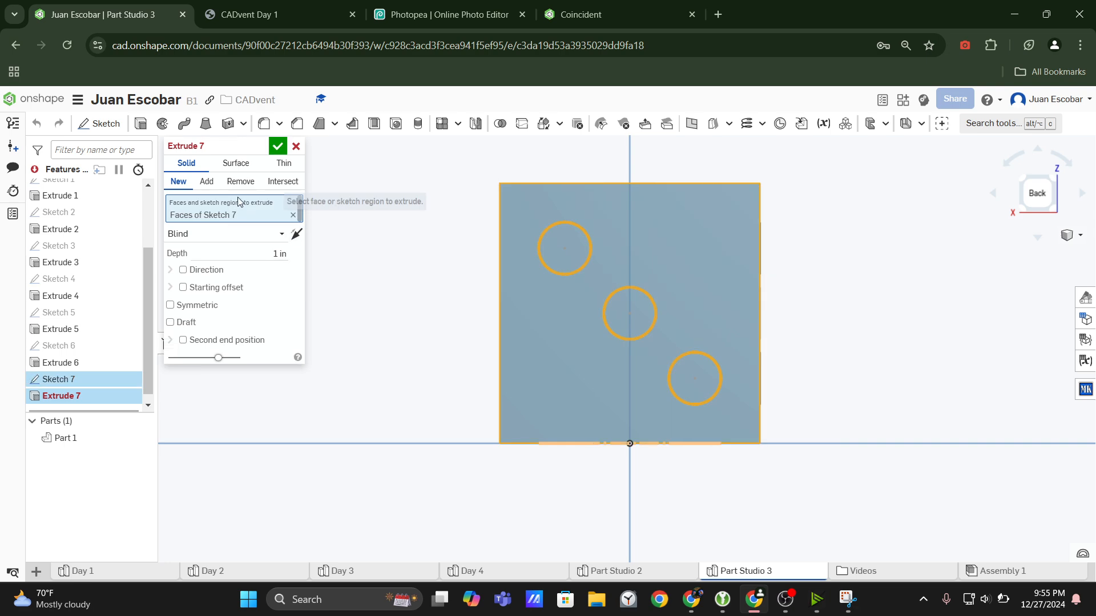
left_click(240, 182)
left_click(280, 254)
type("0")
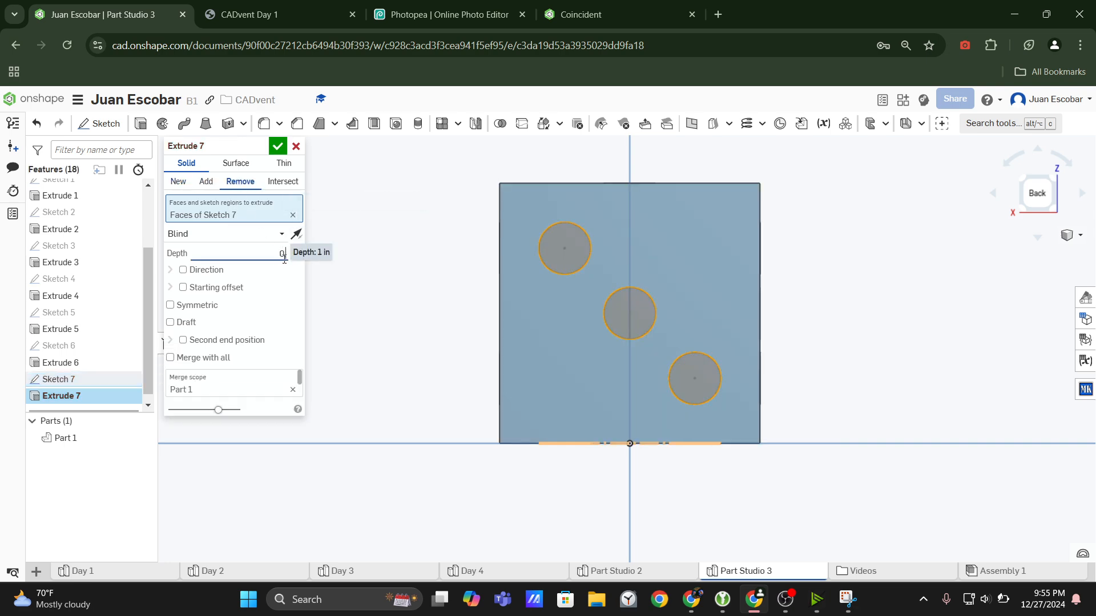
type(".1")
key("Return")
right_click_drag(769, 321, 671, 372)
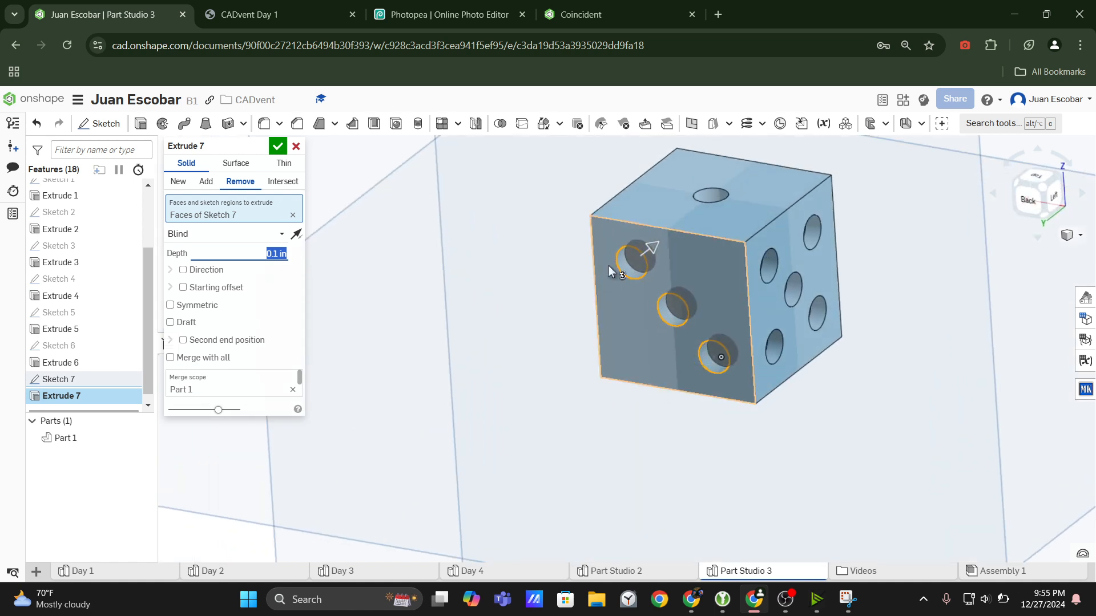
Flip the three-dot cut's direction outward from the back face and return it into the die.
left_click(303, 238)
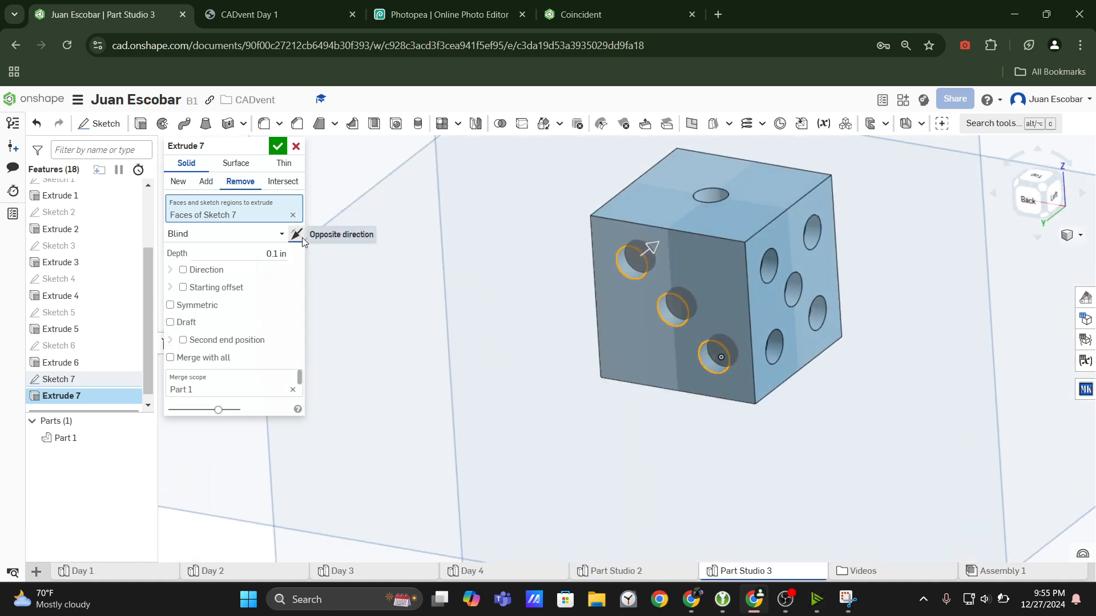
scroll(625, 282, "up", 3)
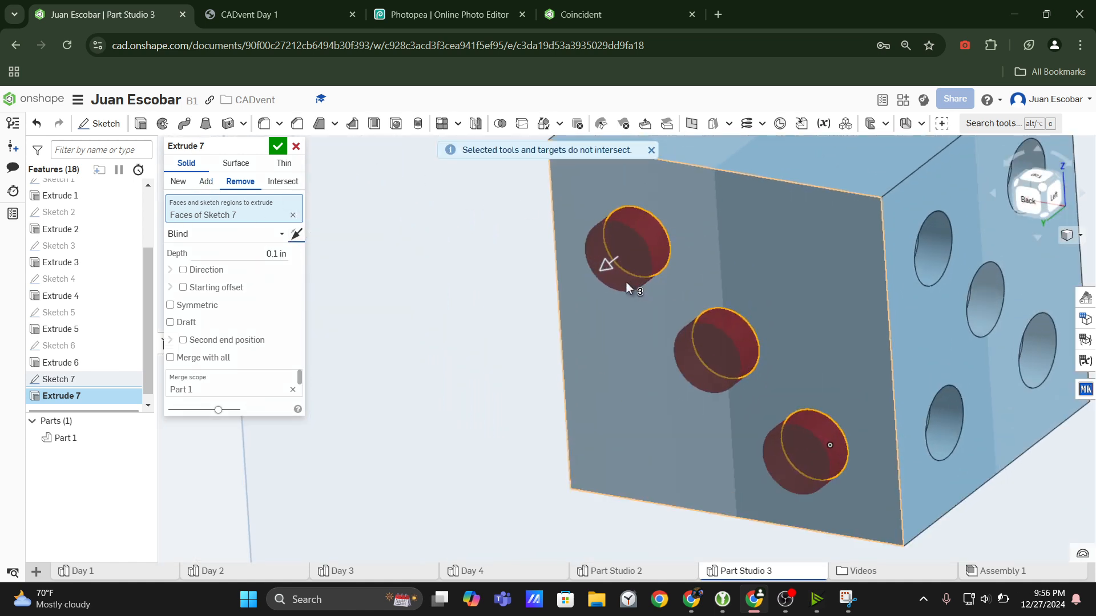
right_click_drag(625, 282, 585, 211)
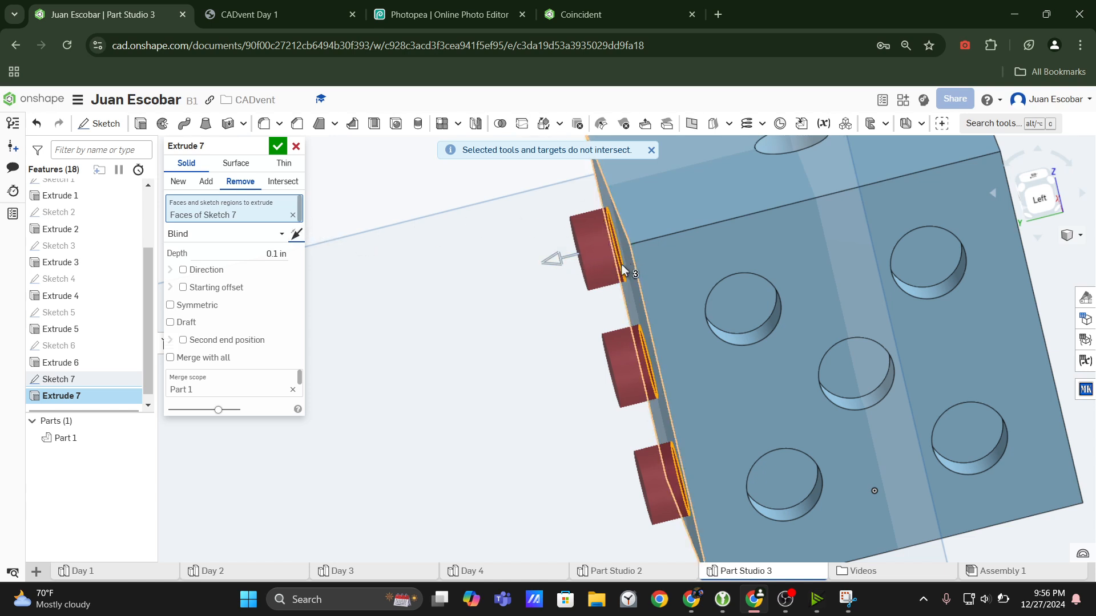
left_click(552, 258)
right_click_drag(552, 257, 625, 276)
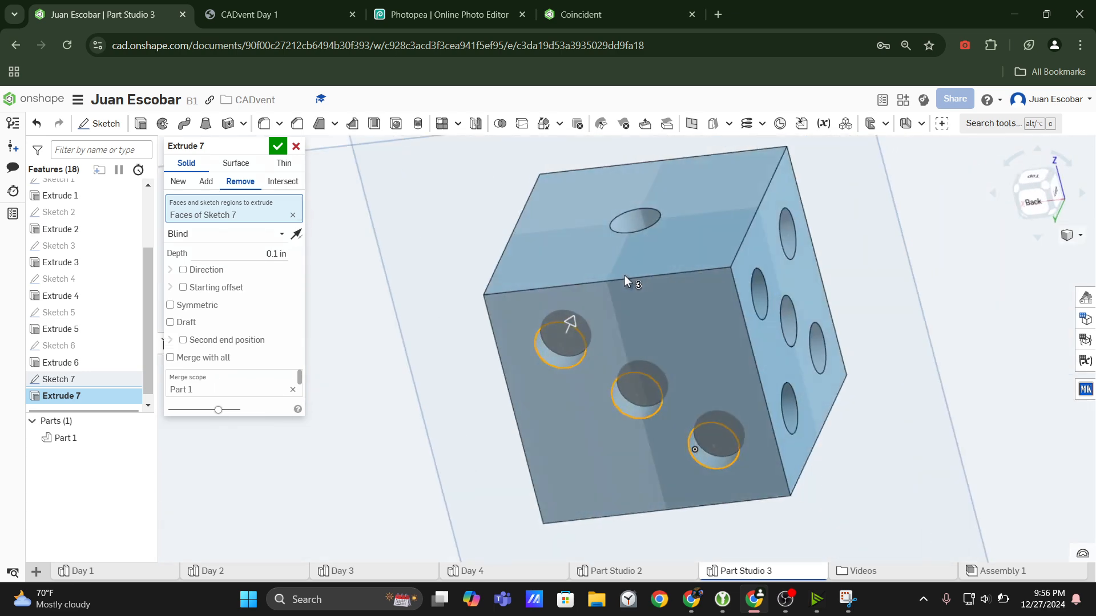
Accept the three-dot cut on the die's back face.
left_click(278, 146)
scroll(783, 424, "down", 3)
mouse_move(783, 424)
right_mouse_down()
mouse_move(663, 396)
mouse_move(644, 430)
mouse_move(714, 466)
mouse_move(560, 492)
mouse_move(765, 487)
mouse_move(976, 538)
mouse_move(915, 547)
mouse_move(495, 319)
right_mouse_up()
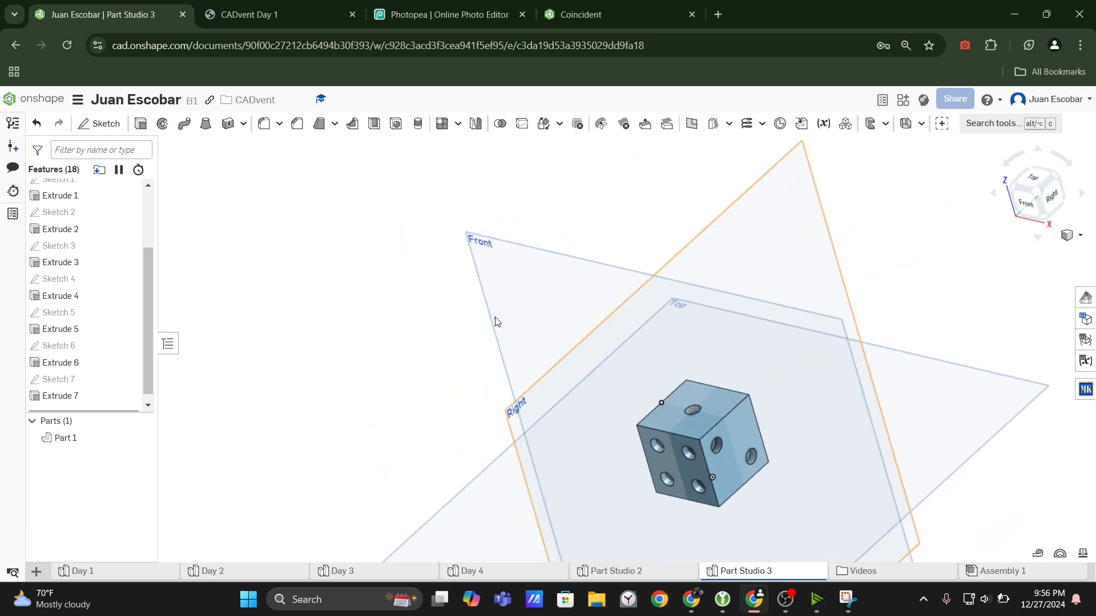
Examine the CADvent Day 1 drawing's isometric view and the hole and edge-radius callouts on the four-dot view.
left_click(257, 15)
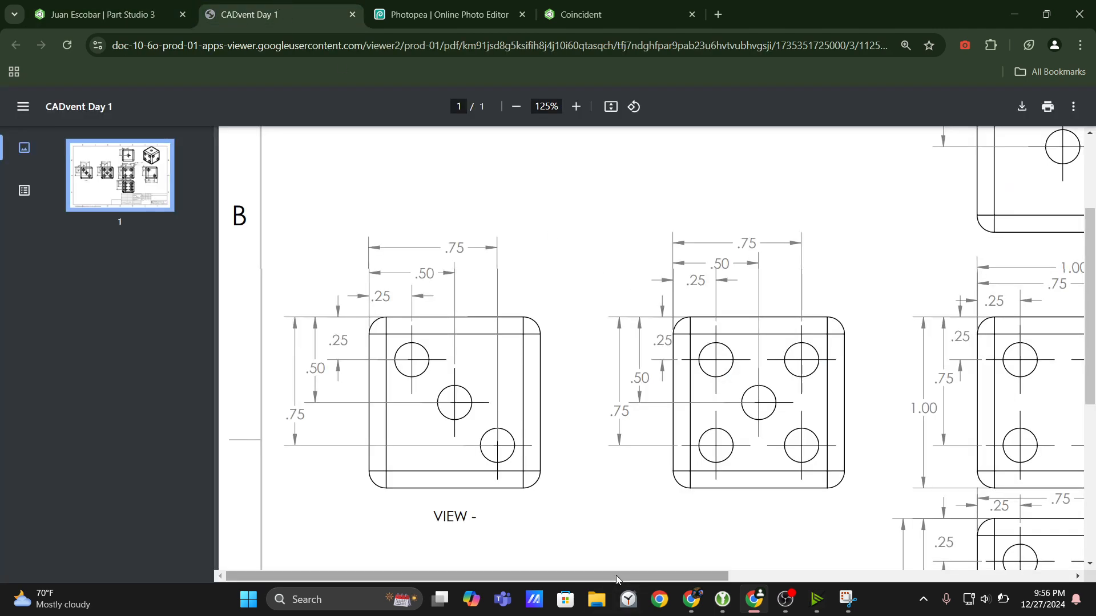
left_click_drag(615, 576, 818, 576)
left_click(923, 600)
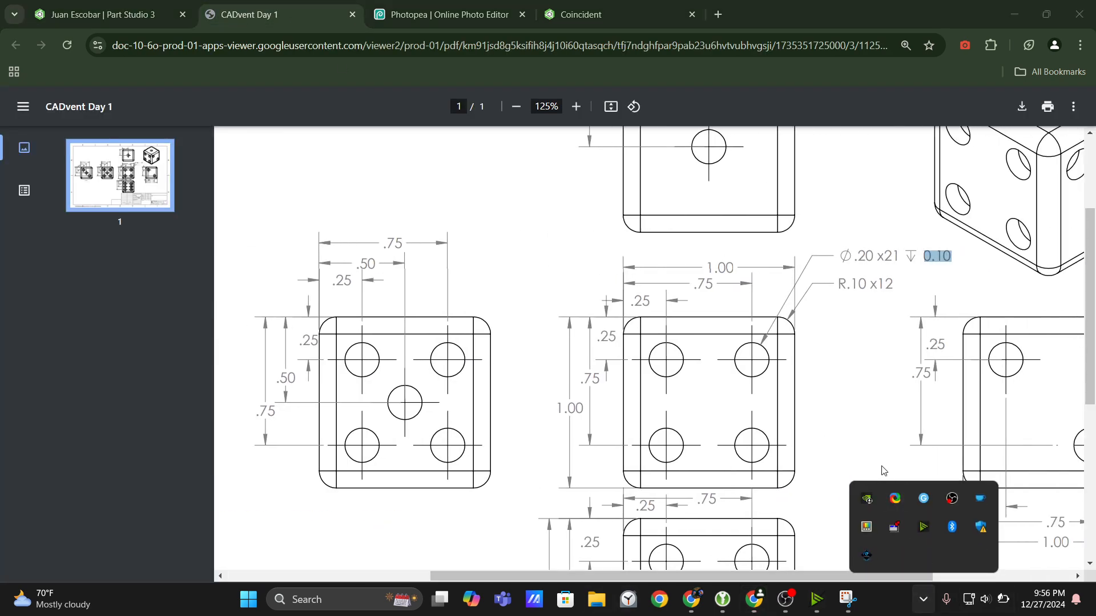
left_click(896, 415)
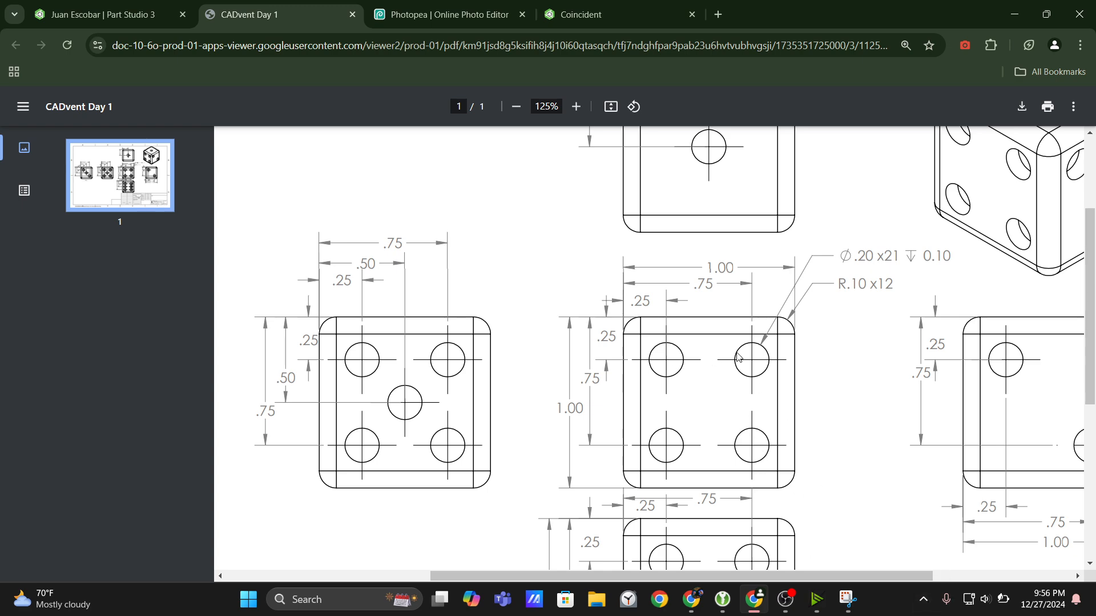
scroll(811, 370, "up", 3)
scroll(810, 370, "down", 2)
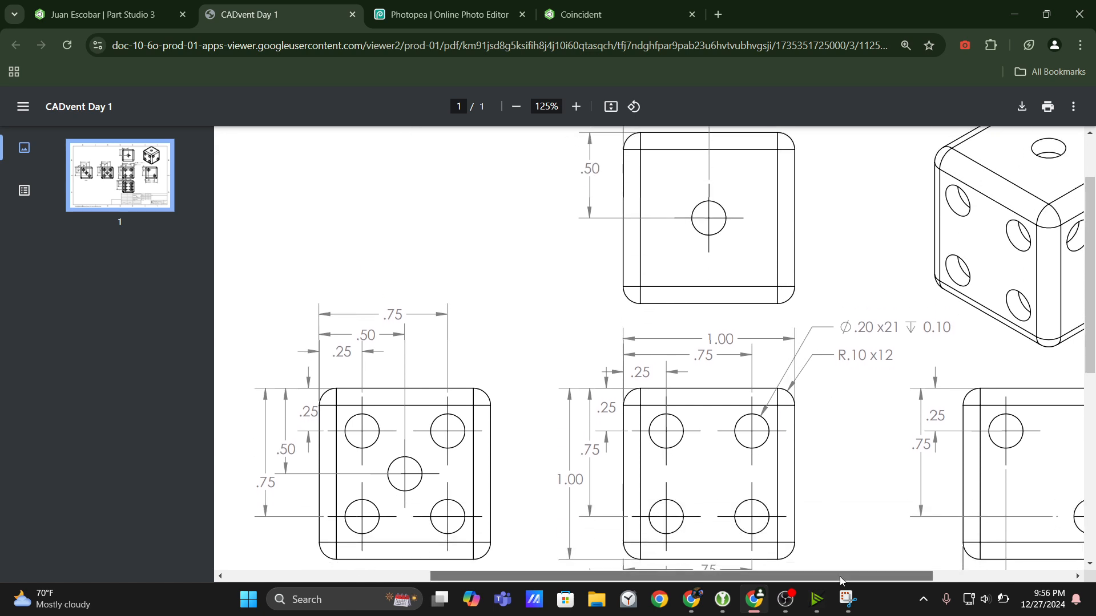
left_click_drag(840, 576, 905, 566)
scroll(823, 447, "up", 2)
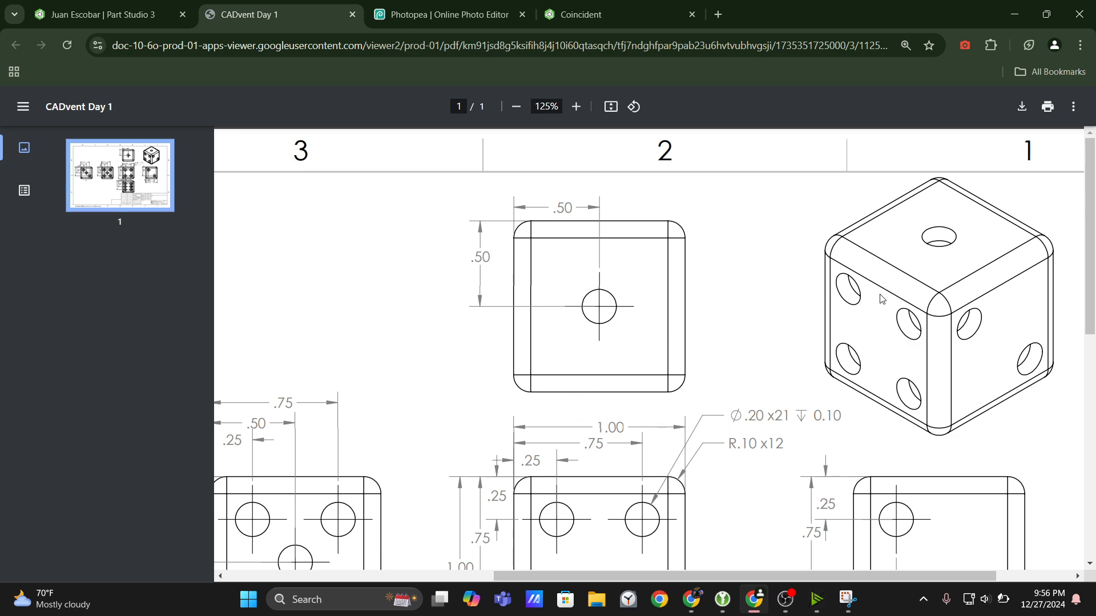
scroll(882, 261, "down", 4)
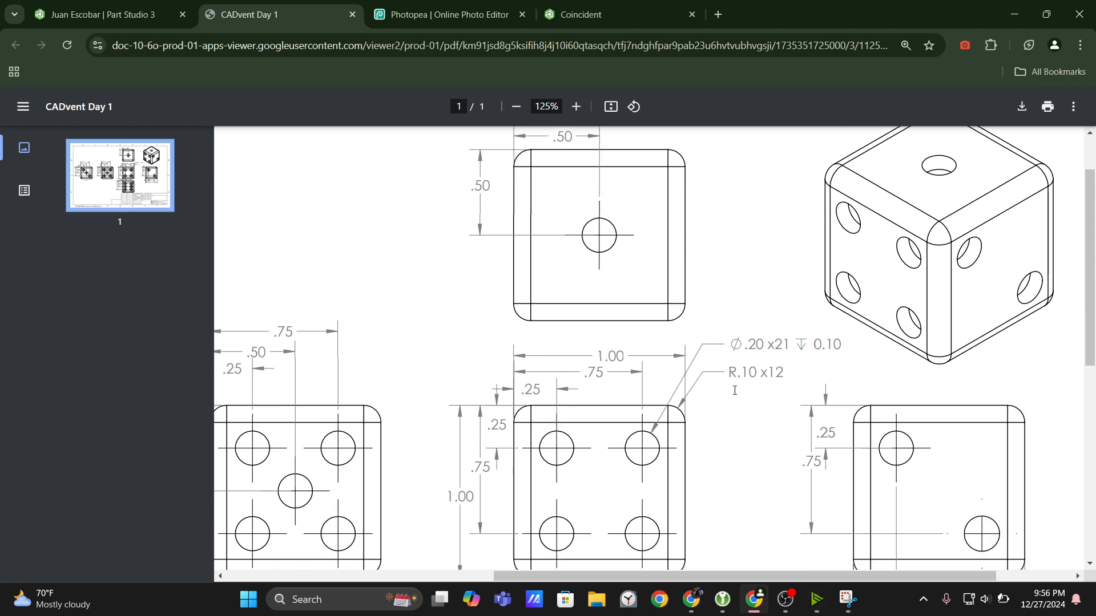
left_click(577, 106)
left_click(577, 107)
left_click(576, 106)
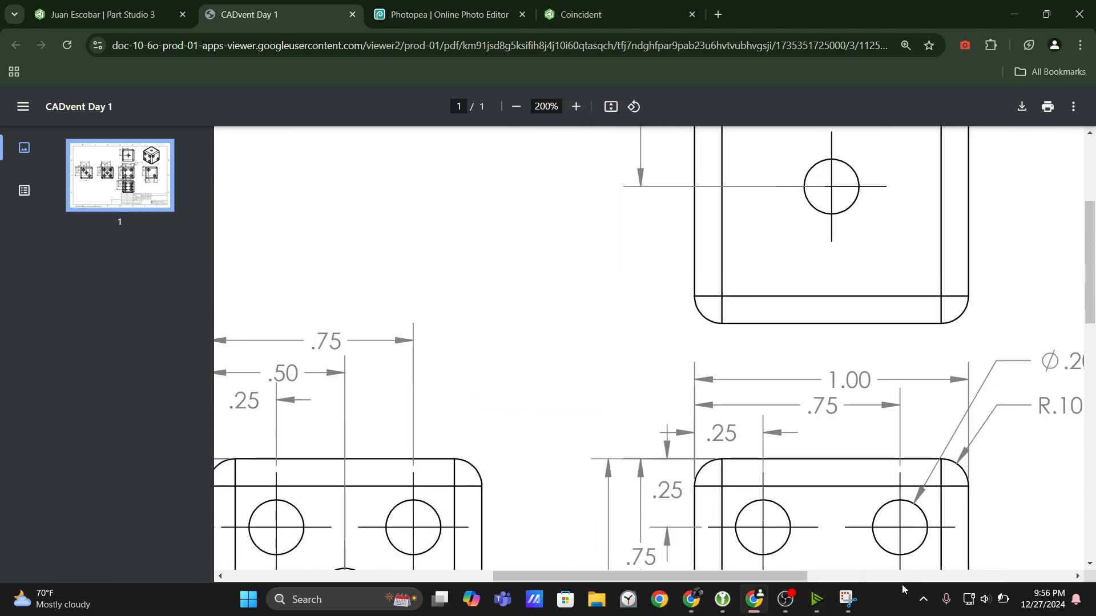
scroll(880, 579, "right", 4)
scroll(811, 221, "down", 3)
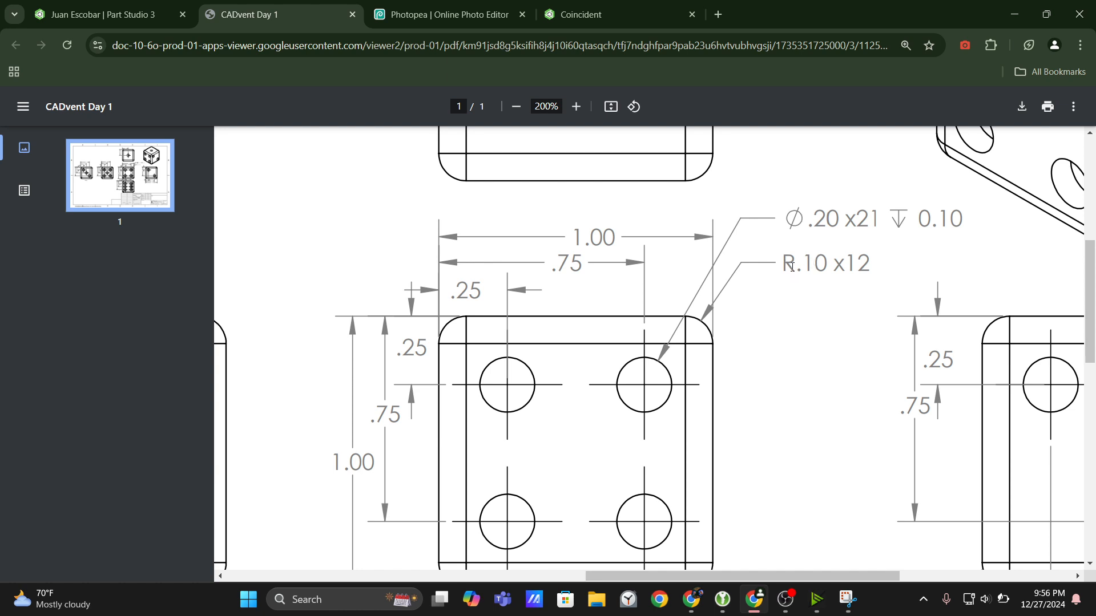
Switch to Snipping Tool and capture the four-dot view's rounded upper-right corner from the drawing.
left_click(848, 603)
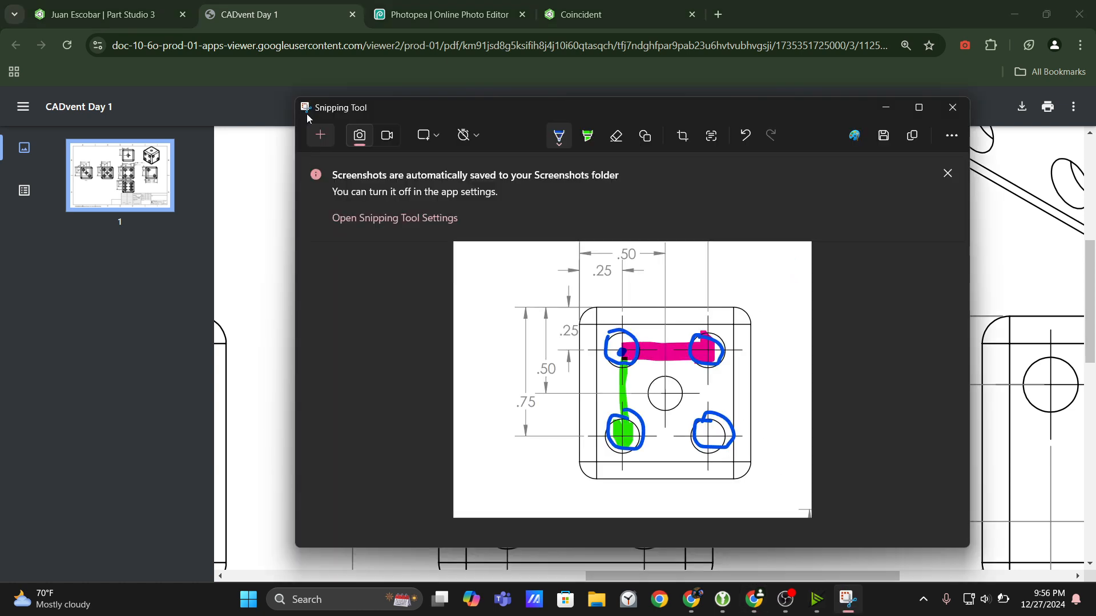
left_click(319, 135)
left_click_drag(631, 295, 750, 410)
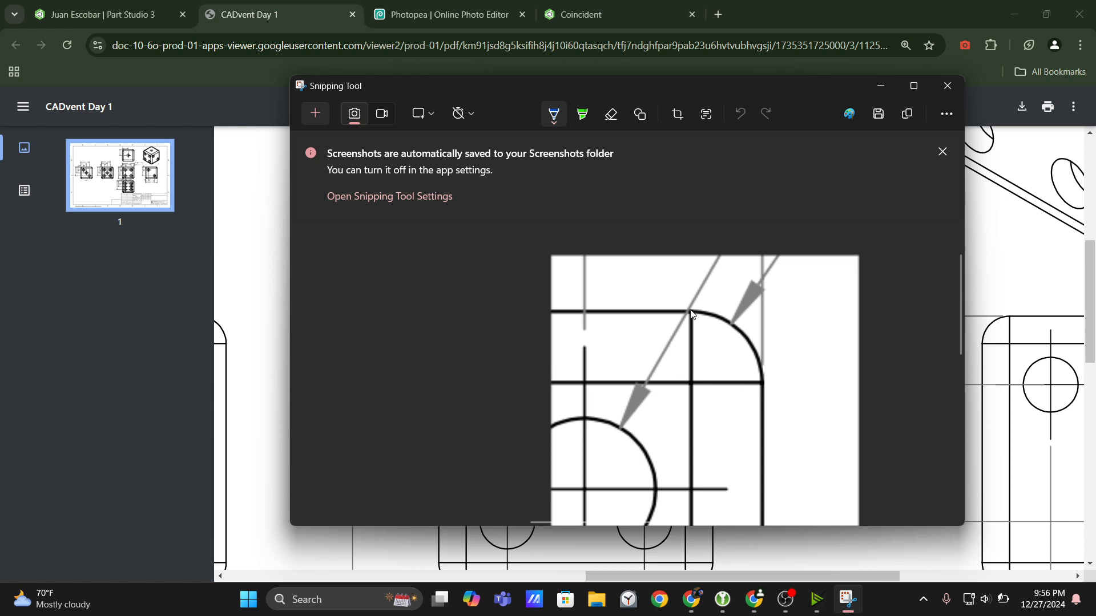
Mark a full circle, its centre and a dotted radius line in blue over the captured corner arc, and minimise Snipping Tool.
mouse_move(692, 313)
left_mouse_down()
mouse_move(730, 320)
mouse_move(757, 388)
mouse_move(737, 434)
mouse_move(659, 438)
mouse_move(655, 365)
mouse_move(678, 308)
mouse_move(650, 404)
mouse_move(732, 441)
mouse_move(759, 378)
mouse_move(695, 312)
left_mouse_up()
key("ctrl+z")
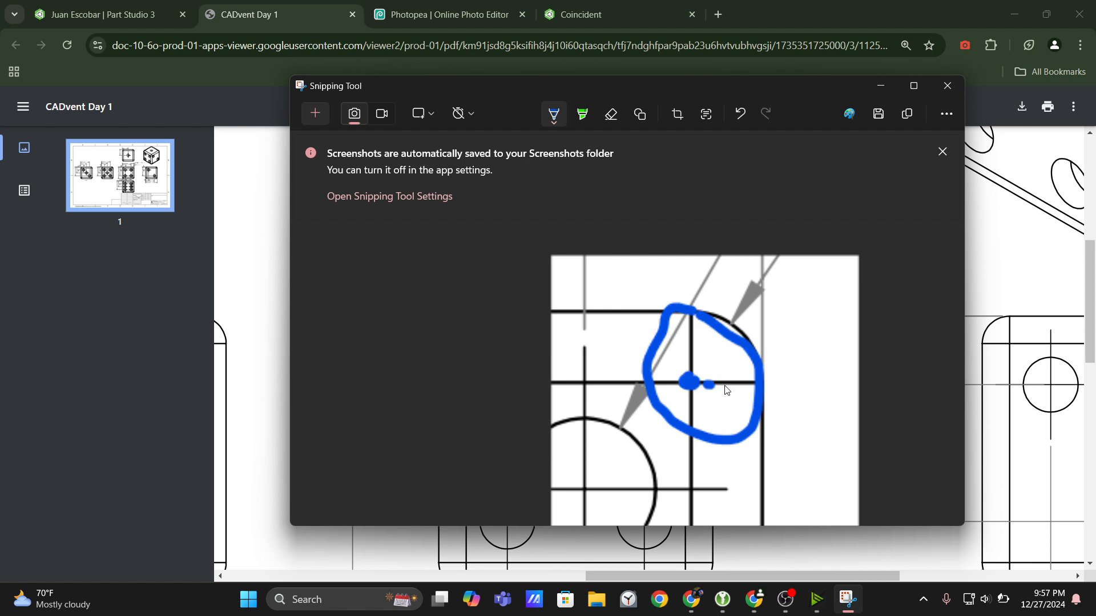
left_click(753, 385)
scroll(801, 390, "up", 1)
scroll(748, 390, "down", 1)
scroll(725, 371, "up", 1)
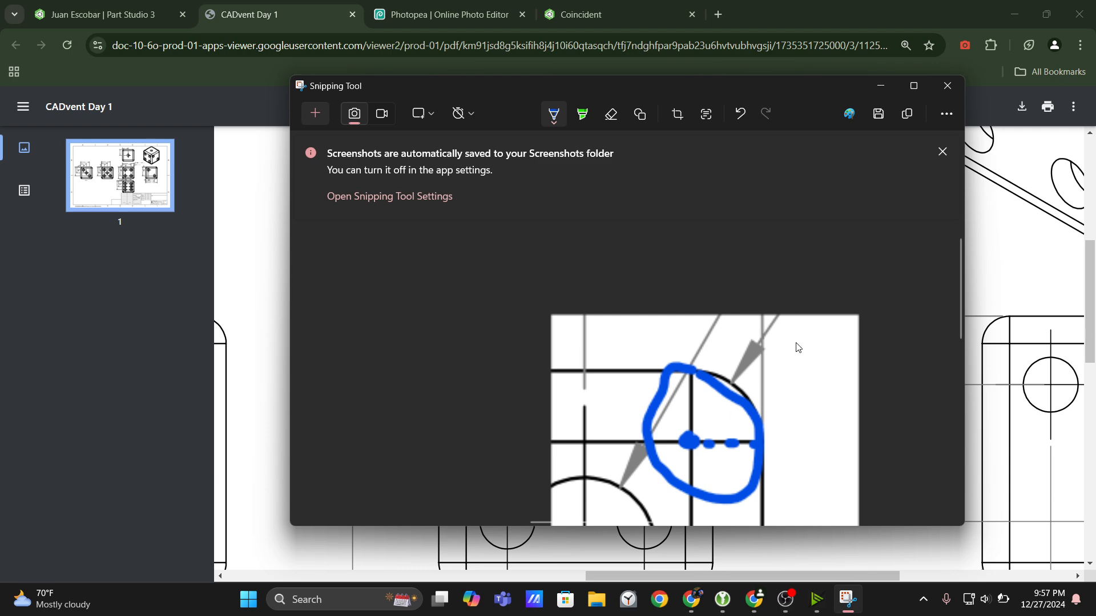
mouse_move(795, 331)
left_mouse_down()
mouse_move(799, 377)
mouse_move(855, 387)
left_mouse_up()
left_click(889, 86)
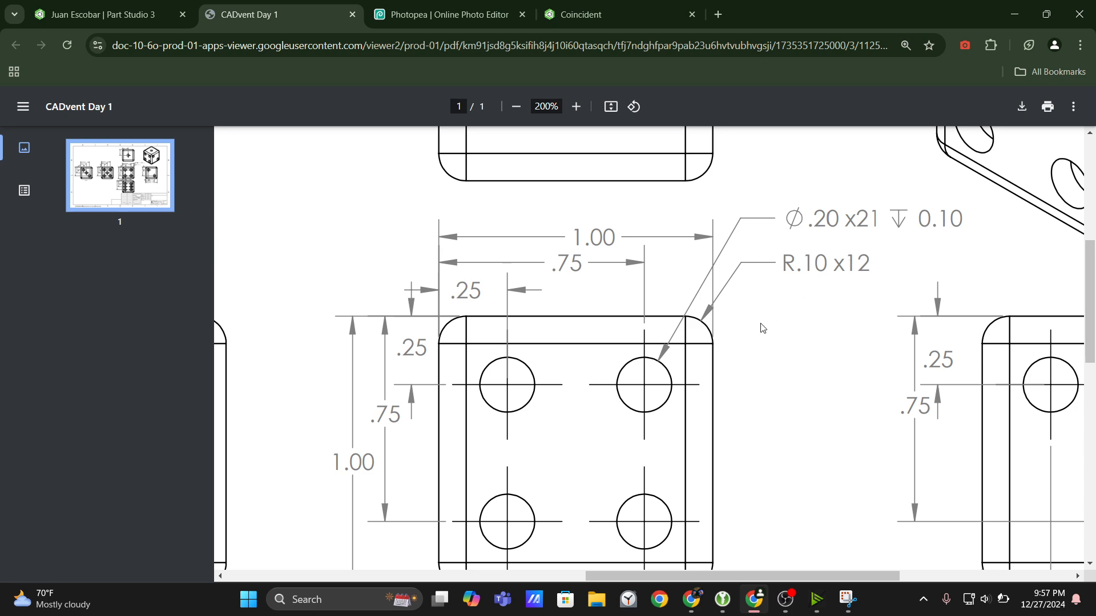
Zoom the CADvent Day 1 drawing out to 100% and return to the dice model in Onshape.
left_click(518, 109)
left_click(518, 108)
left_click(517, 109)
left_click(517, 108)
left_click(518, 108)
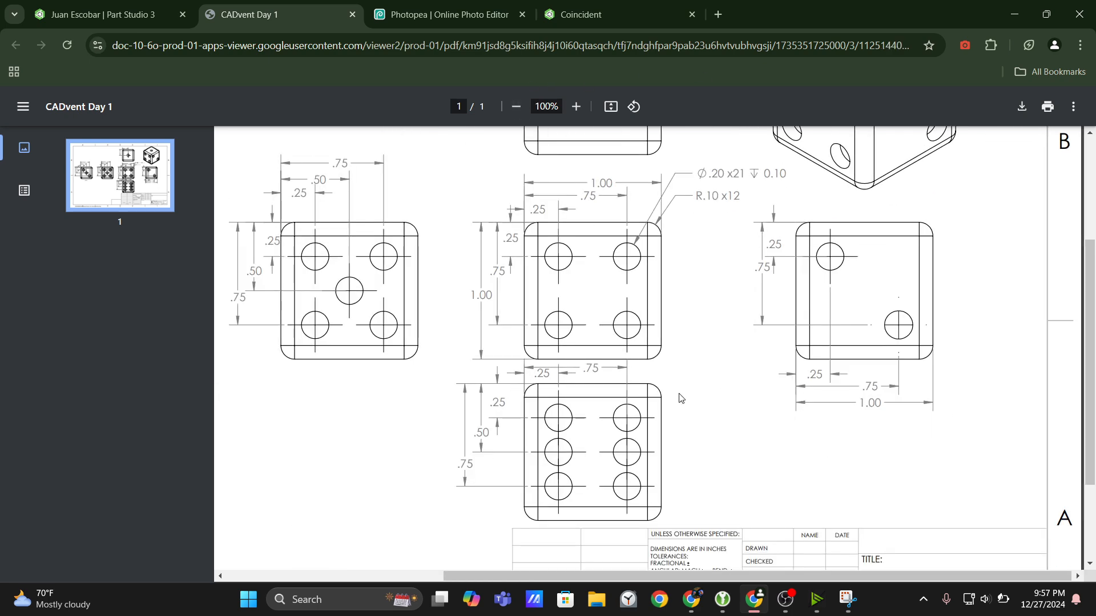
scroll(746, 365, "up", 3)
left_click(103, 15)
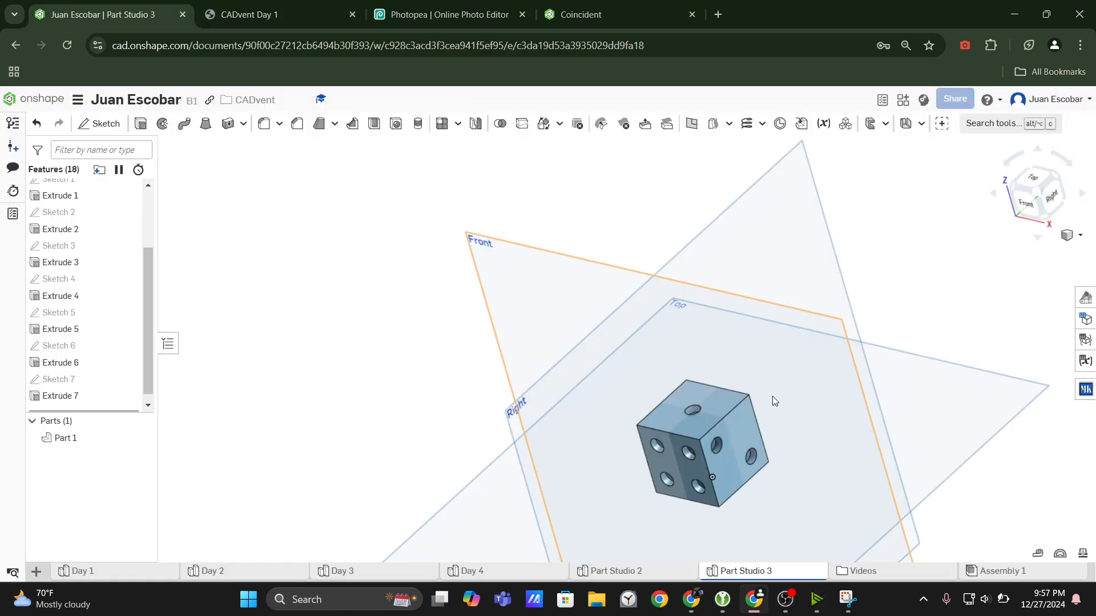
Count the edges around the dice's one-dot top face and one front vertical edge by highlighting them, and clear the selection.
scroll(719, 468, "up", 3)
left_click(663, 397)
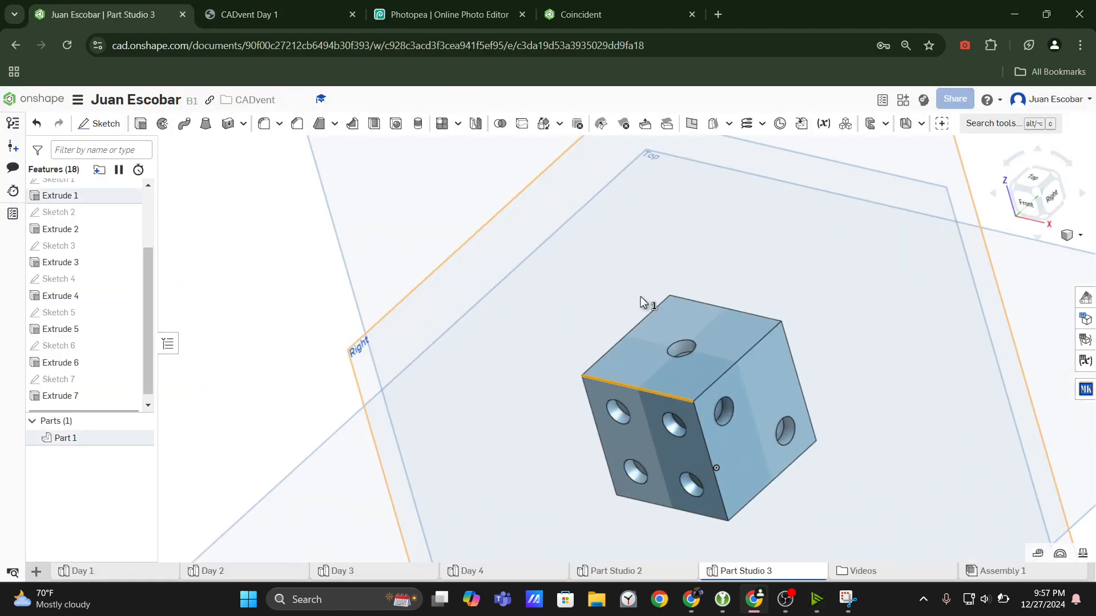
double_click(645, 320)
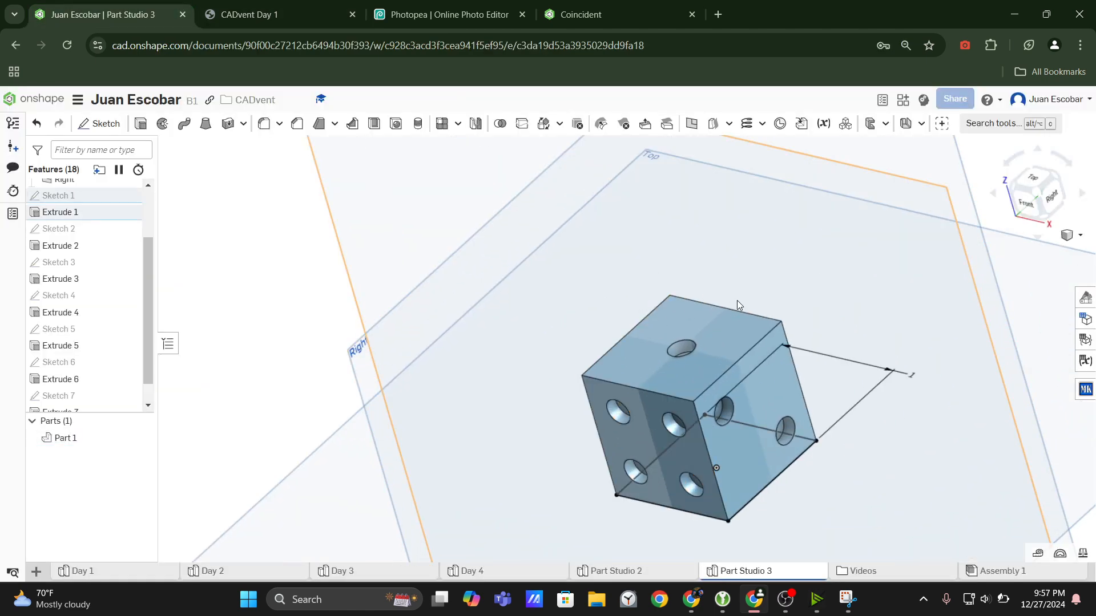
left_click(279, 212)
left_click(608, 351)
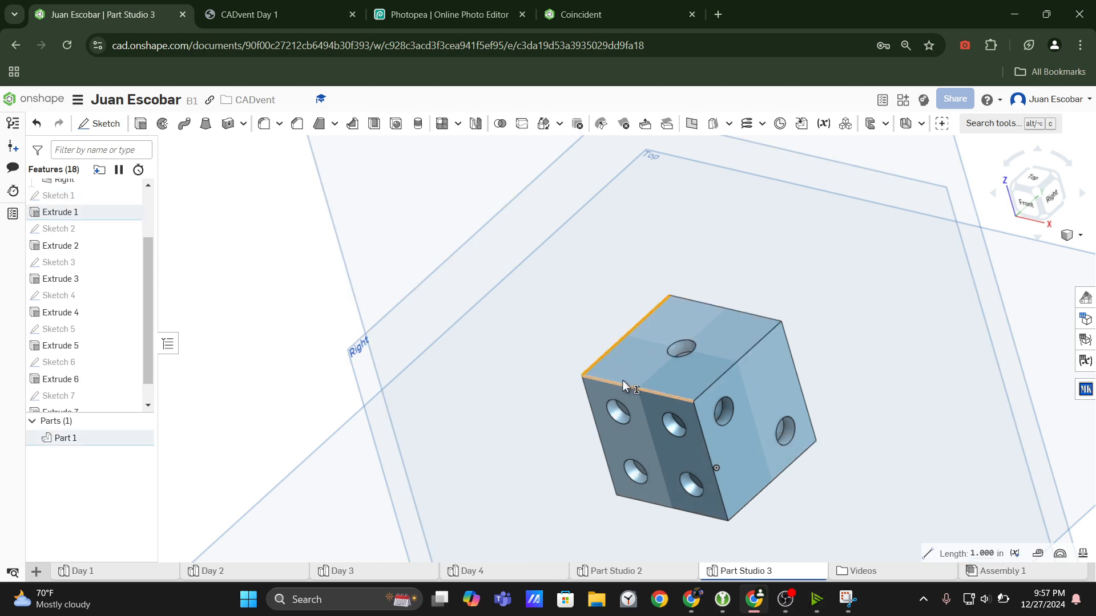
left_click(628, 386)
left_click(746, 312)
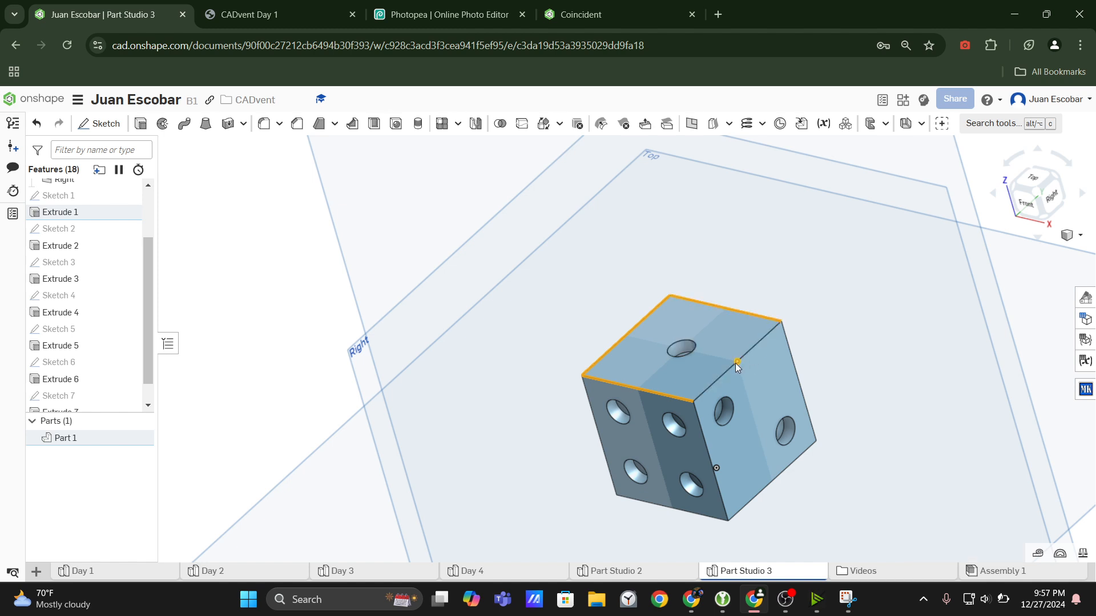
left_click(745, 354)
left_click(710, 450)
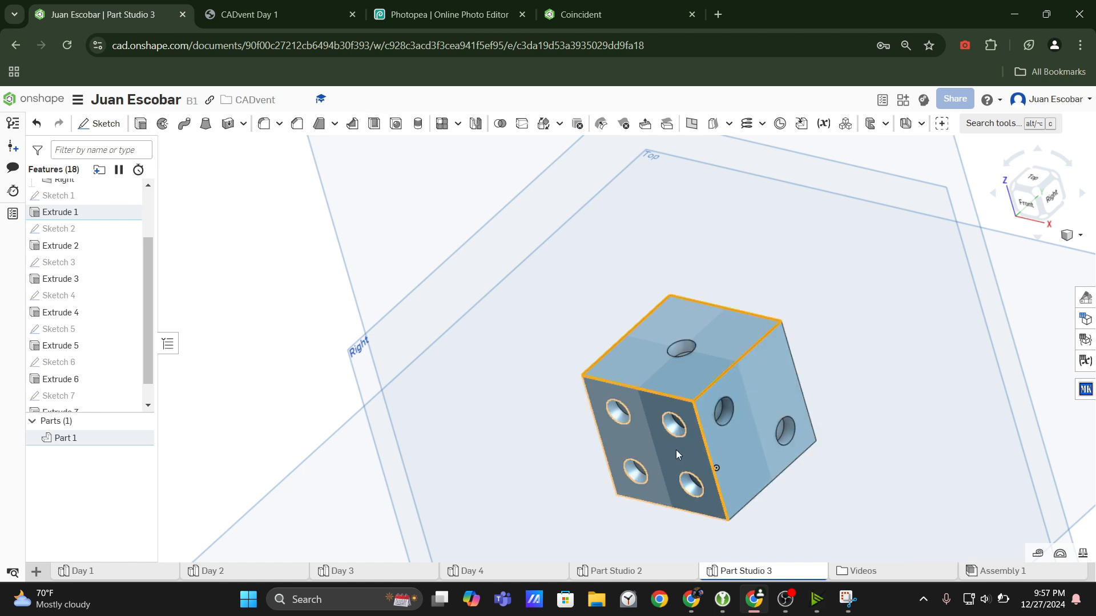
key("space")
Count the dice's vertical edges by highlighting them, clear the selection, and check the rounding in the CADvent Day 1 drawing's isometric view.
left_click(602, 442)
right_click_drag(780, 419, 768, 407)
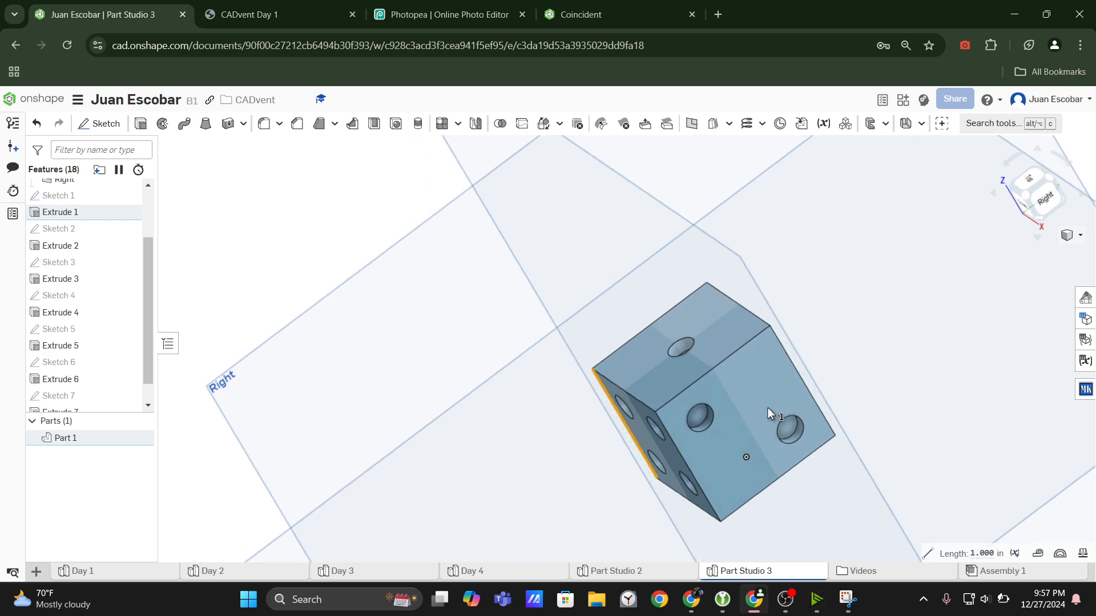
left_click(808, 388)
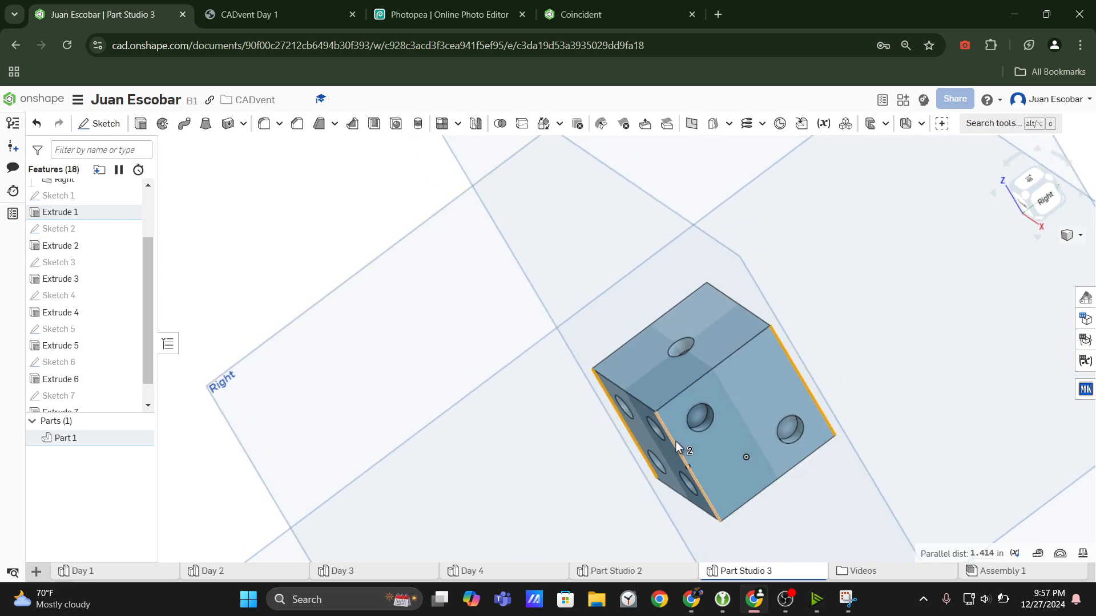
double_click(676, 440)
left_click(400, 271)
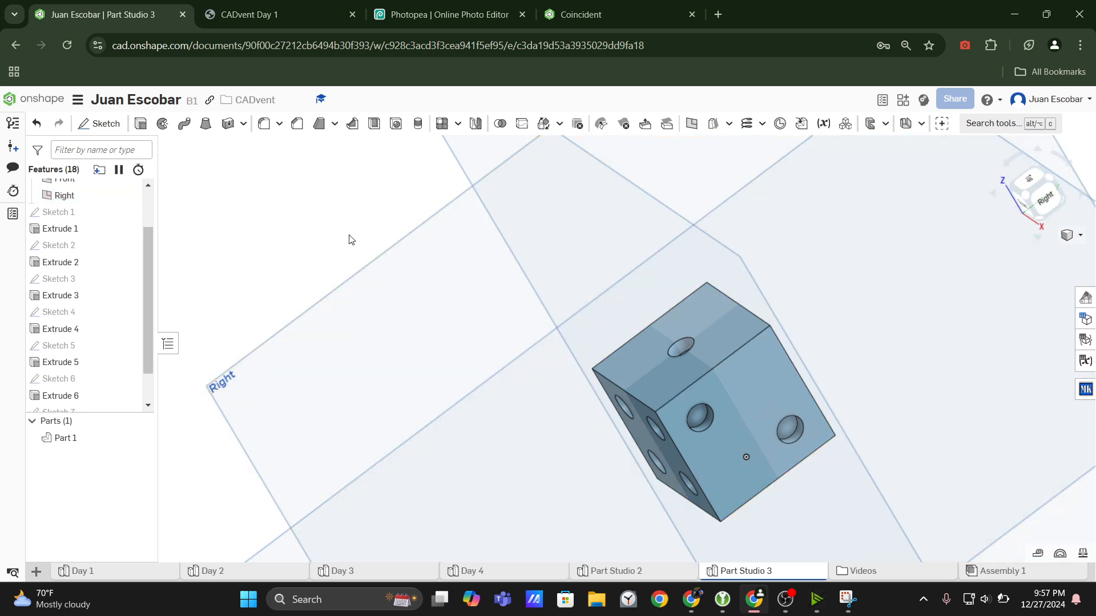
right_click_drag(716, 488, 776, 469)
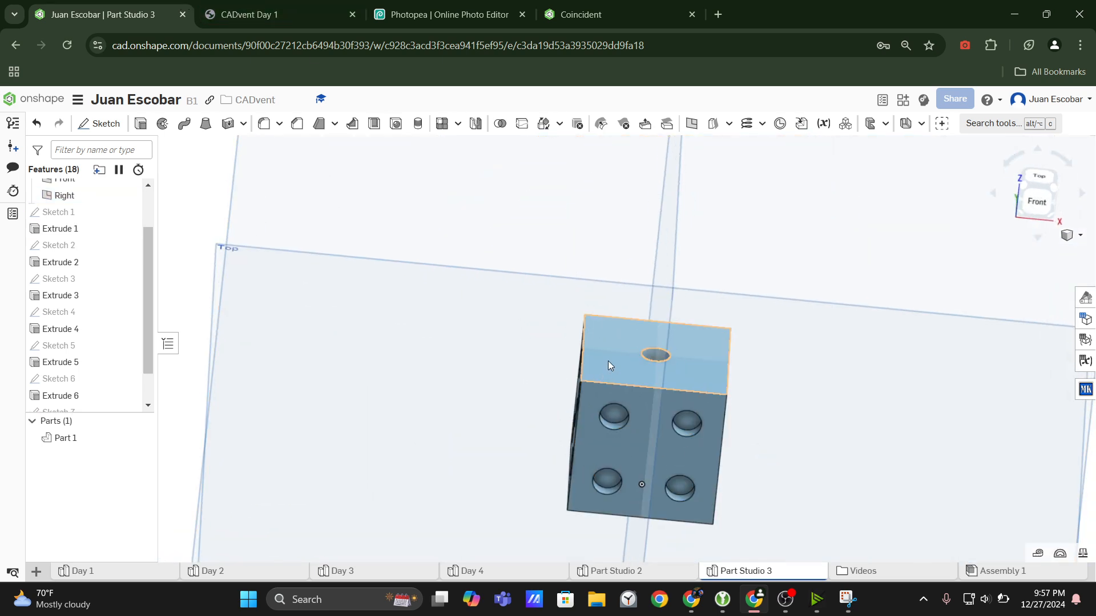
right_click_drag(466, 286, 526, 338)
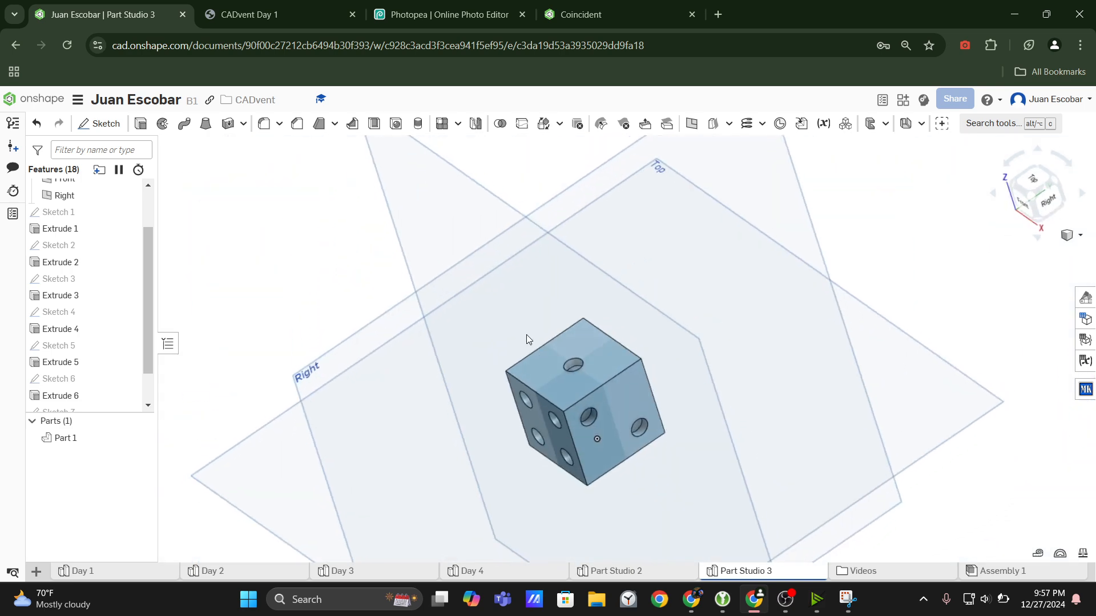
left_click(270, 5)
scroll(838, 211, "up", 1)
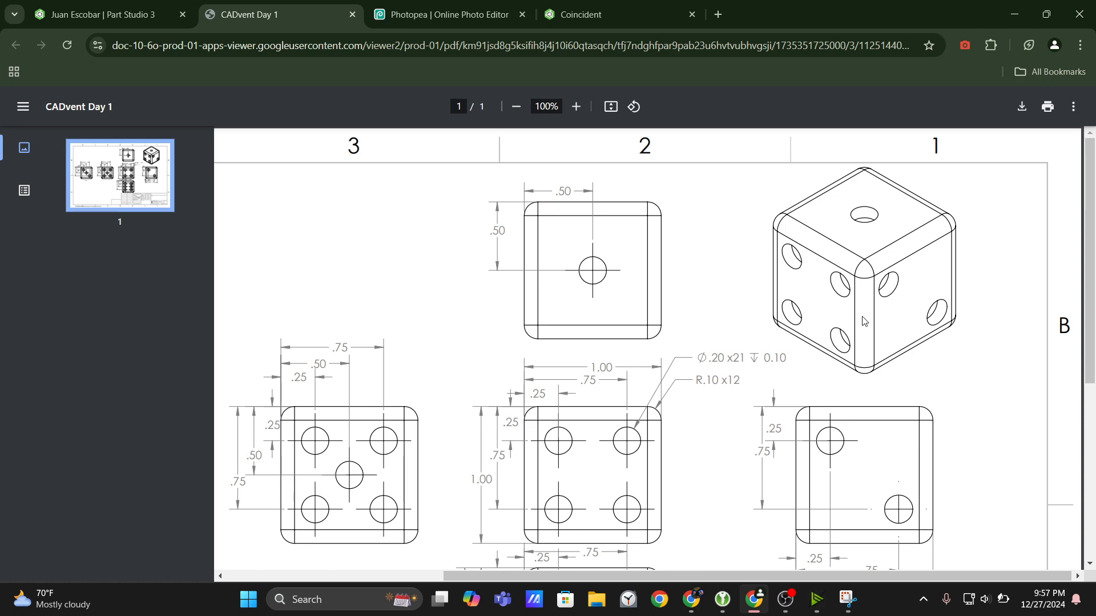
left_click(114, 12)
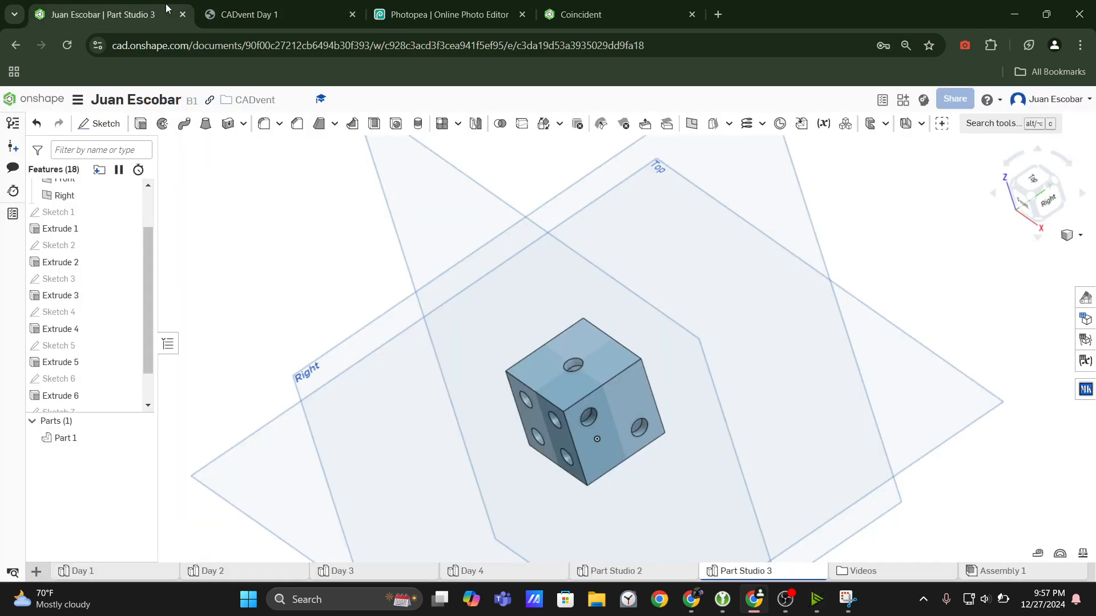
Start an edge fillet on the dice with the four edges around the one-dot top face.
left_click(264, 123)
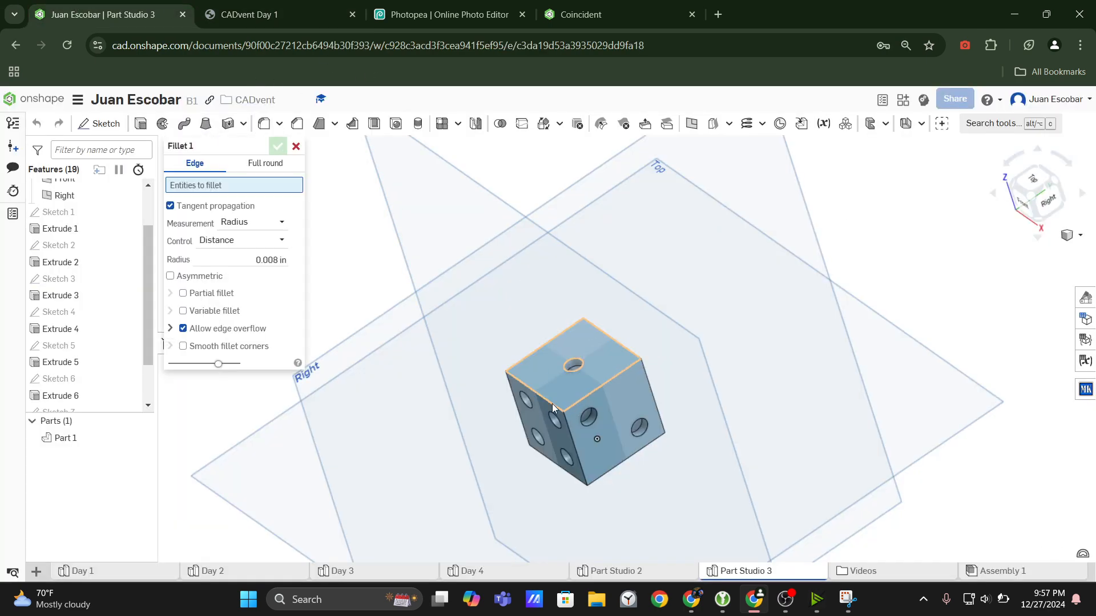
left_click(580, 390)
left_click(584, 398)
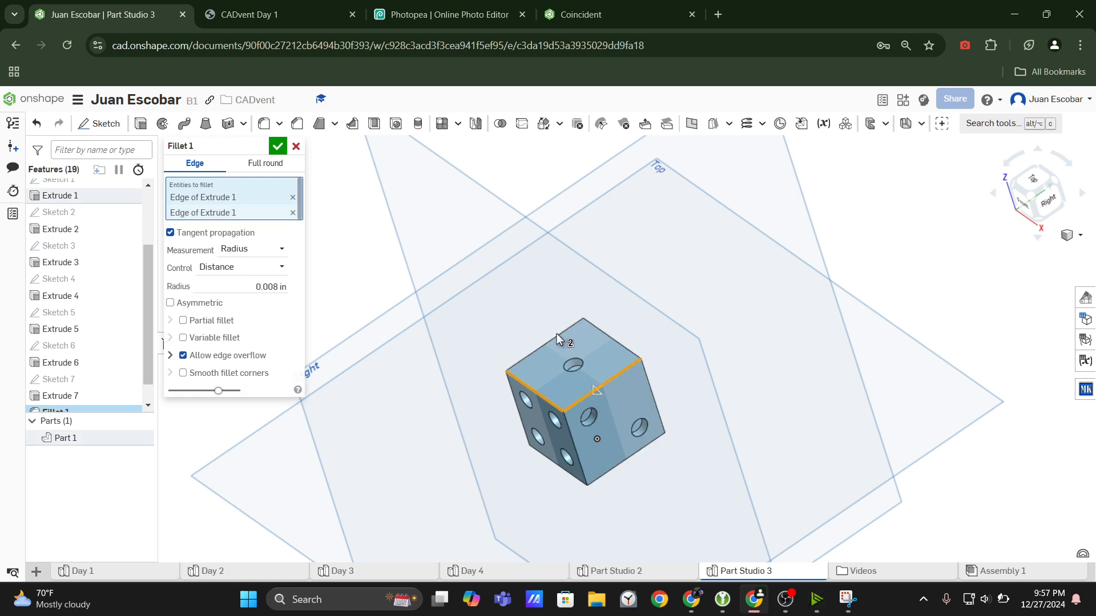
left_click(557, 336)
left_click(607, 336)
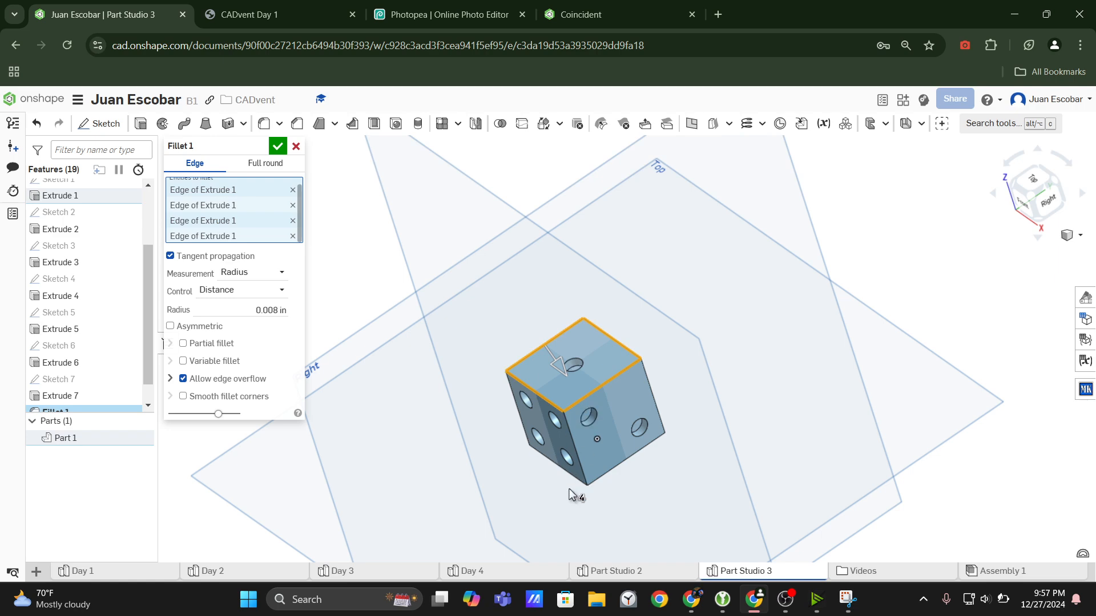
Add the dice's four vertical edges to the fillet selection.
left_click(580, 473)
left_click(660, 403)
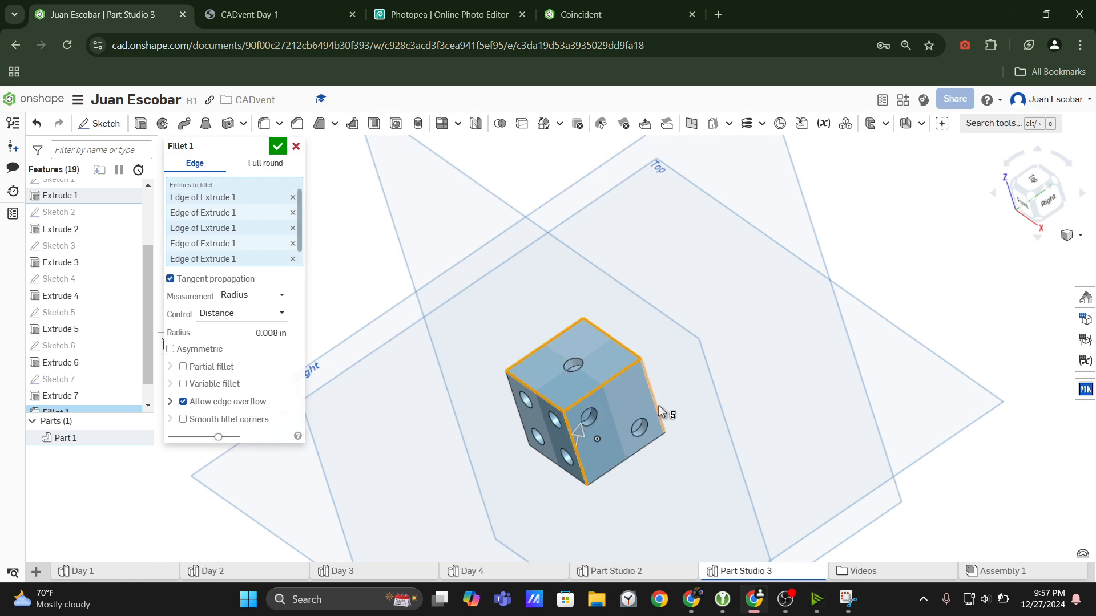
mouse_move(659, 405)
right_mouse_down()
mouse_move(629, 389)
mouse_move(638, 400)
right_mouse_up()
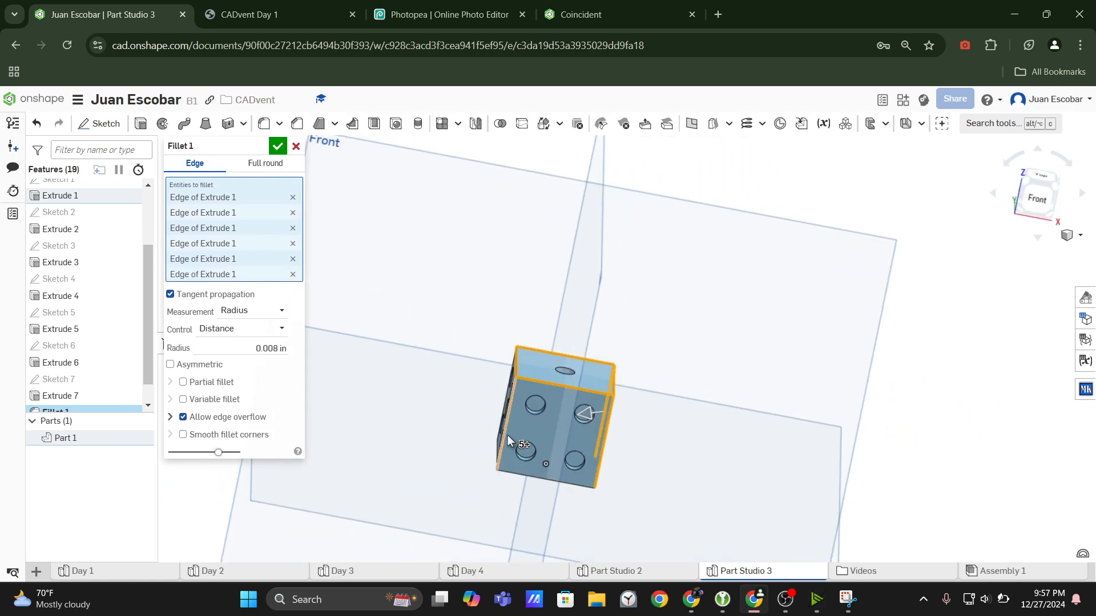
left_click(506, 440)
Add the four edges around the six-dot bottom face to the fillet selection.
right_click_drag(507, 439, 510, 370)
left_click(437, 430)
left_click(412, 455)
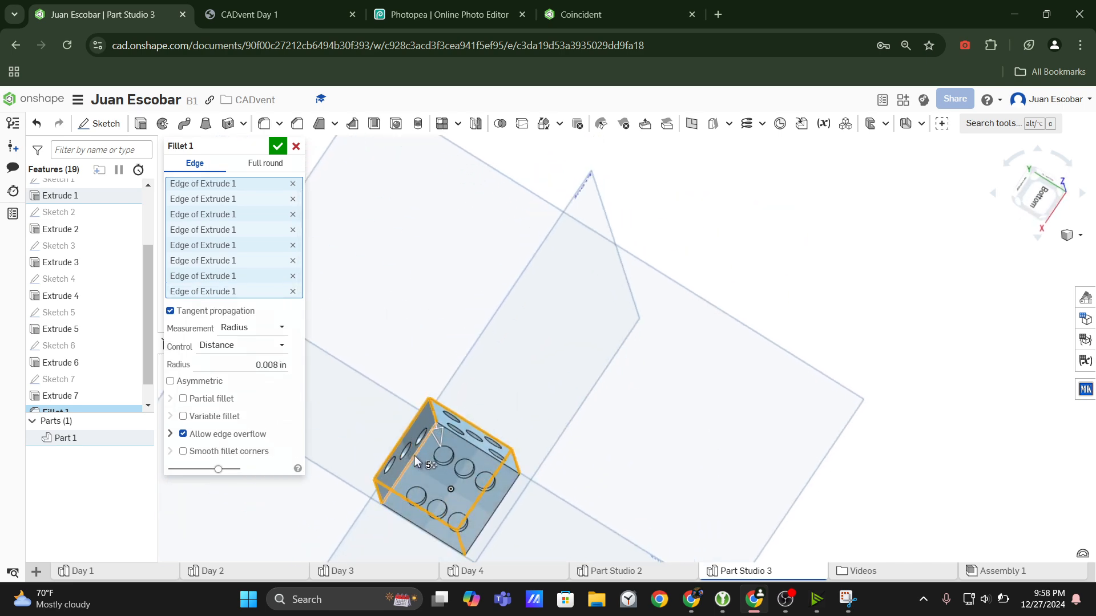
left_click(485, 454)
right_click_drag(485, 454, 517, 565)
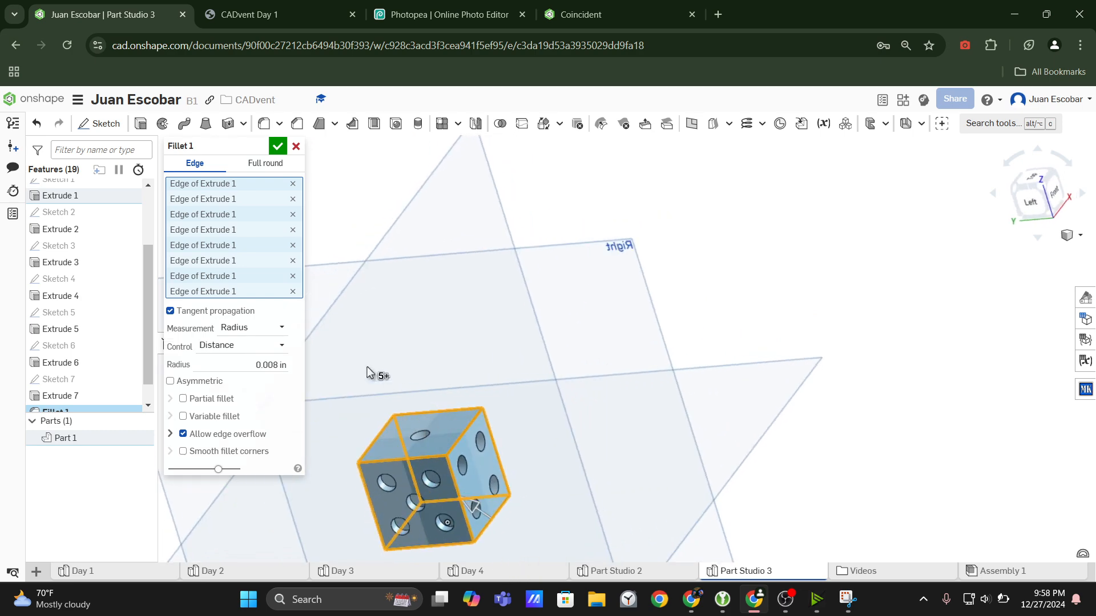
Set the fillet radius to 0.1 in, check it against the drawing's R.10 callout, and accept the fillet.
left_click(271, 364)
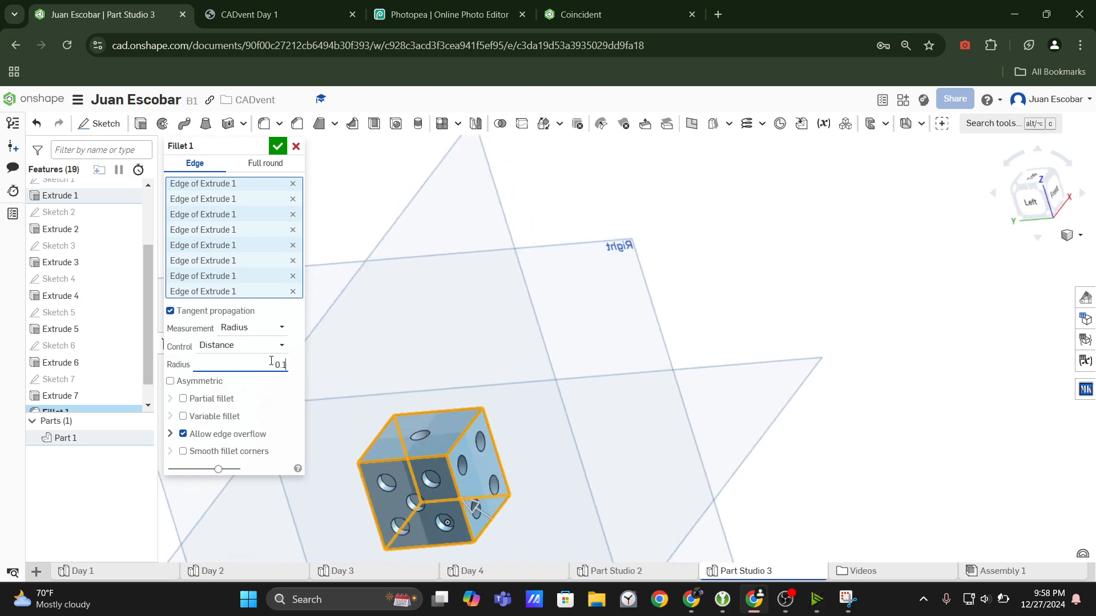
left_click(268, 14)
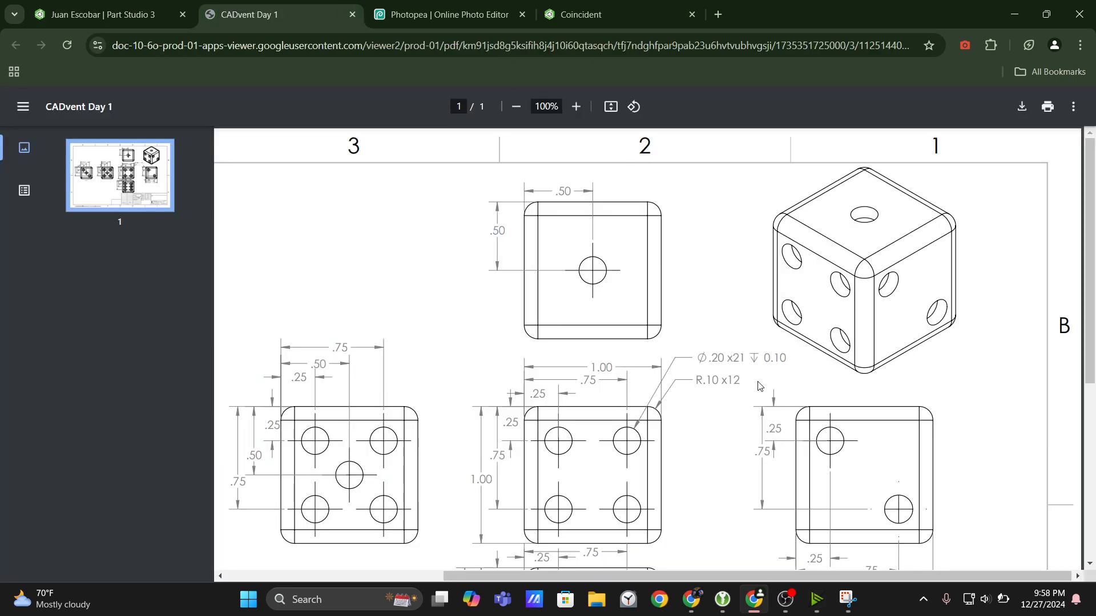
left_click(111, 7)
scroll(461, 379, "up", 5)
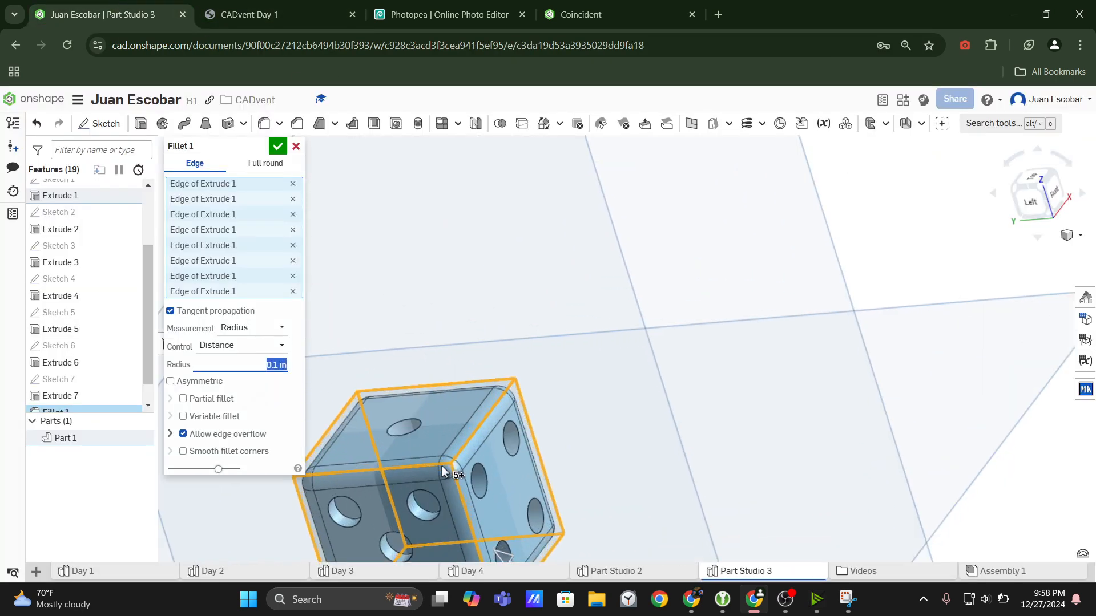
left_click(275, 152)
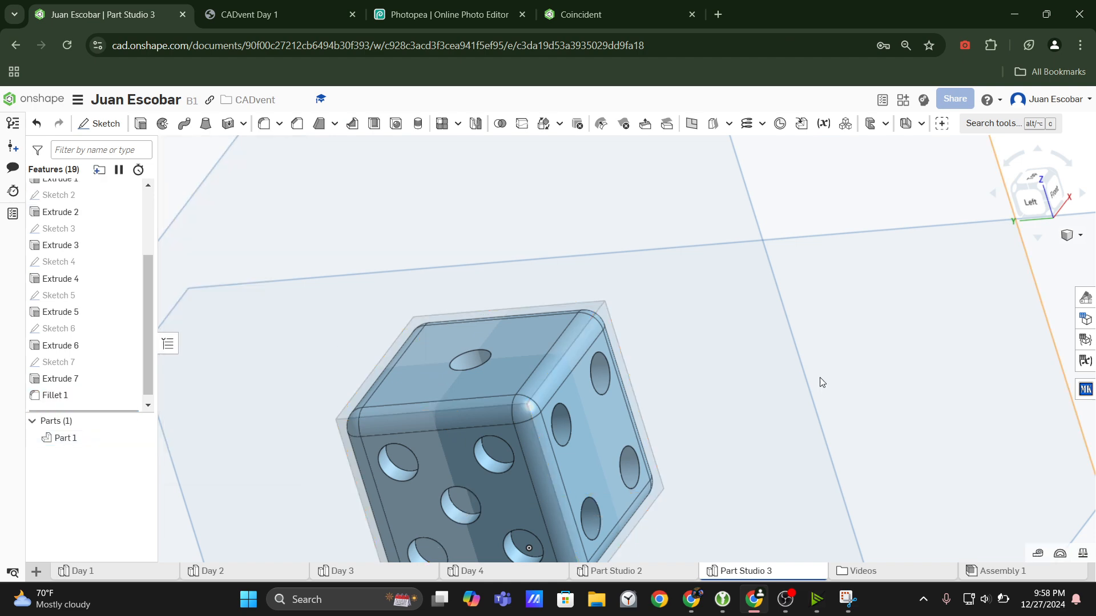
Inspect the rounded dice from all sides and return it to an isometric view.
right_click_drag(820, 381, 628, 578)
scroll(719, 366, "down", 4)
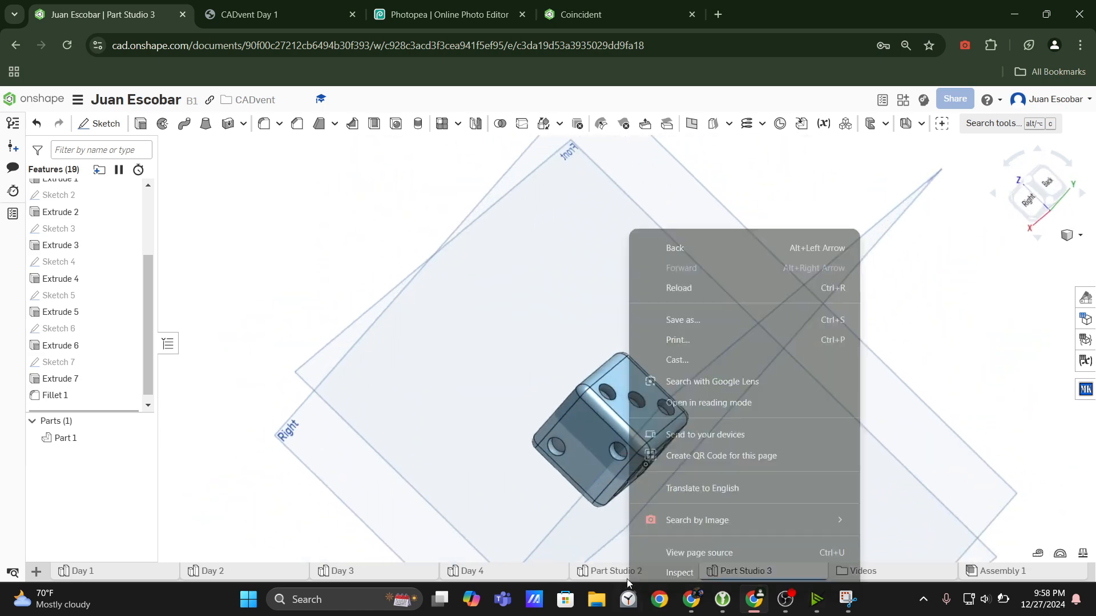
left_click(508, 334)
left_click(847, 226)
right_click_drag(717, 299, 1064, 216)
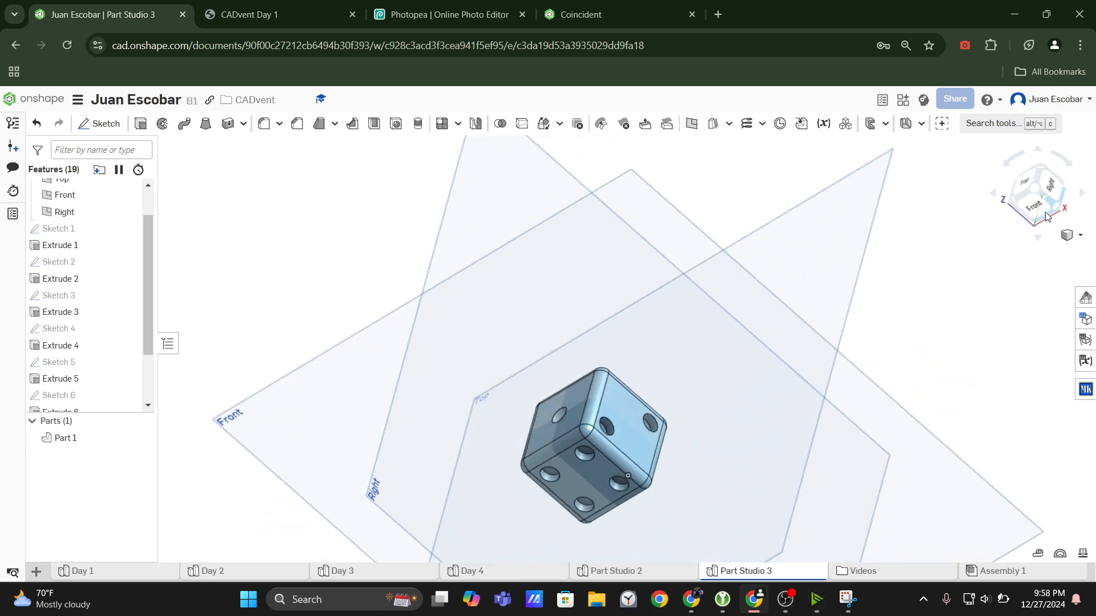
left_click(1035, 191)
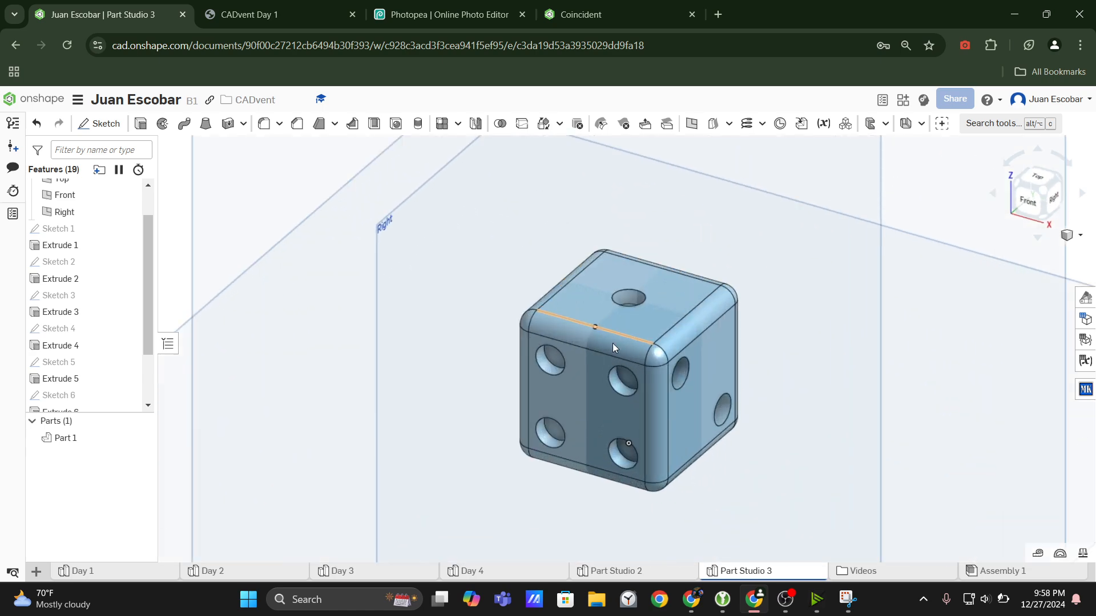
Compare the finished dice with the CADvent Day 1 drawing's isometric view and examine its dots and rounded edges.
key("ctrl+Tab")
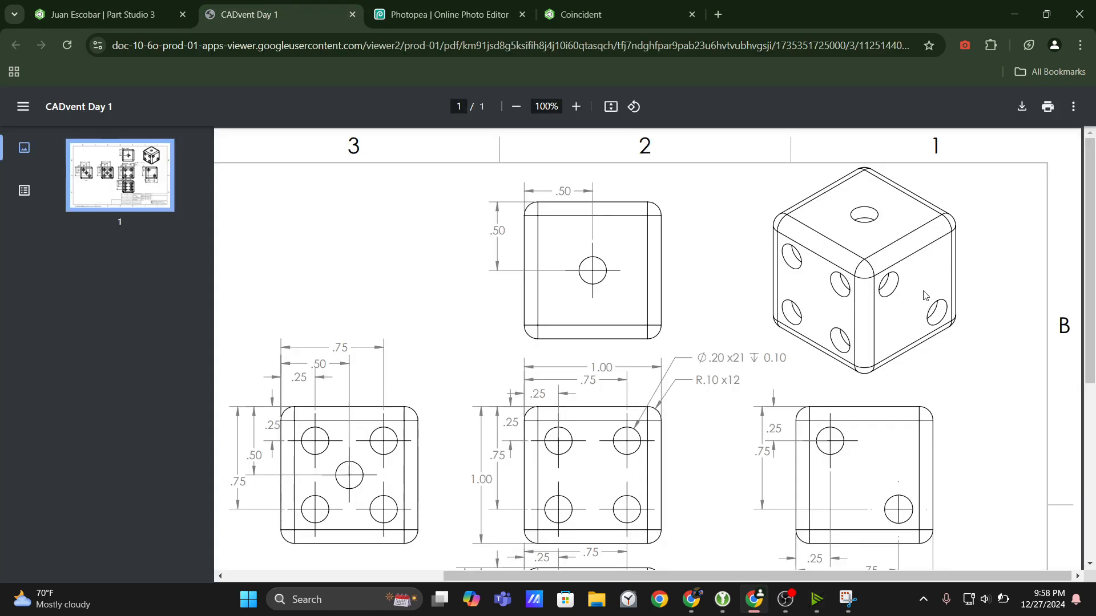
left_click(72, 5)
scroll(710, 419, "down", 5)
right_click_drag(711, 419, 714, 457)
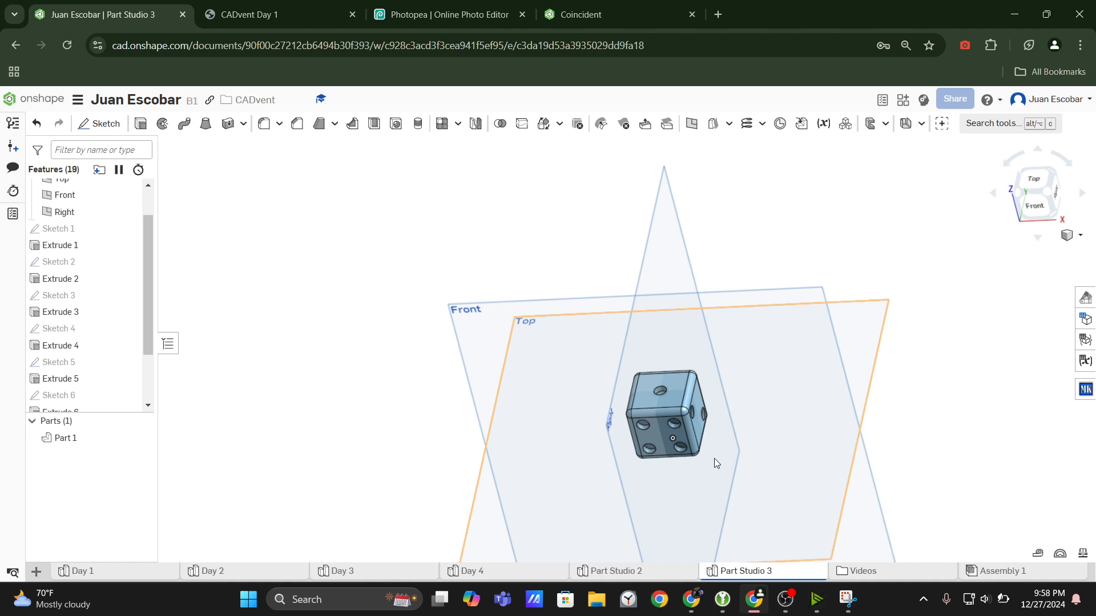
scroll(797, 467, "up", 5)
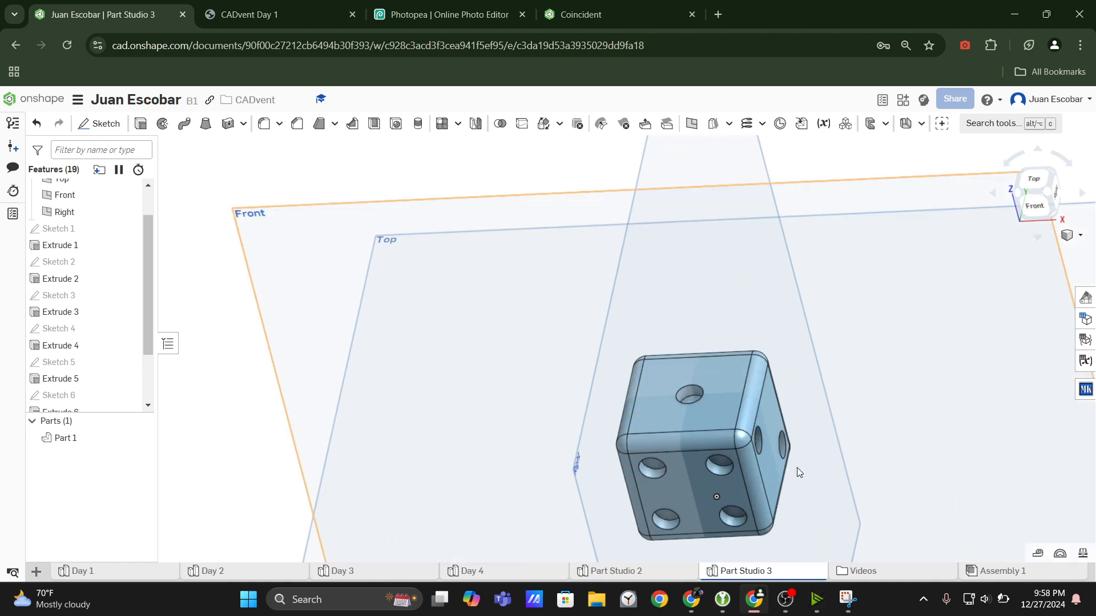
right_click_drag(758, 403, 728, 375)
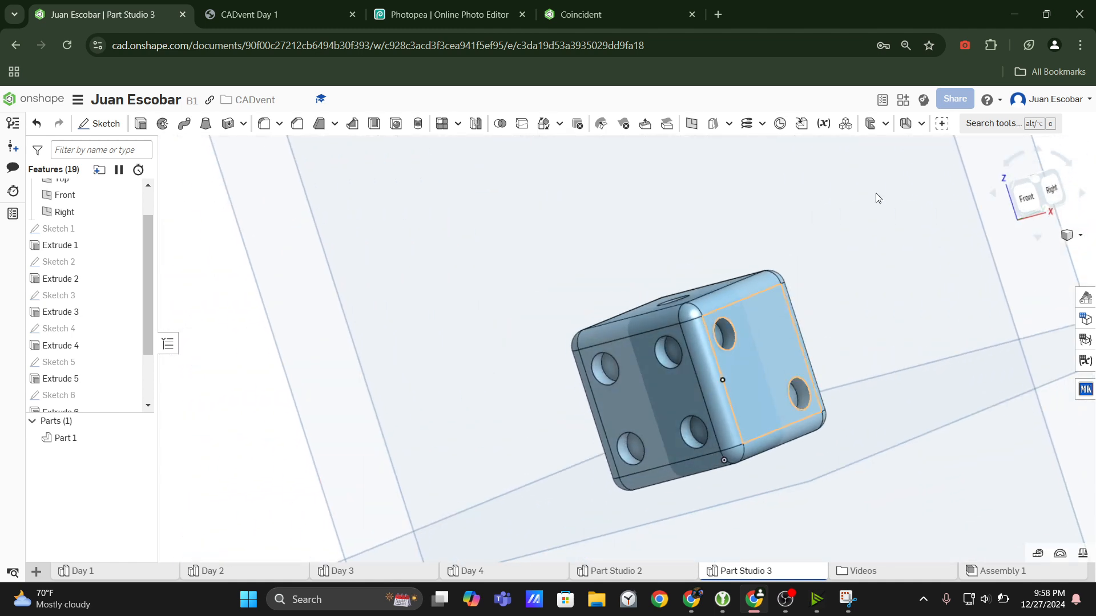
left_click(1038, 184)
scroll(605, 337, "up", 6)
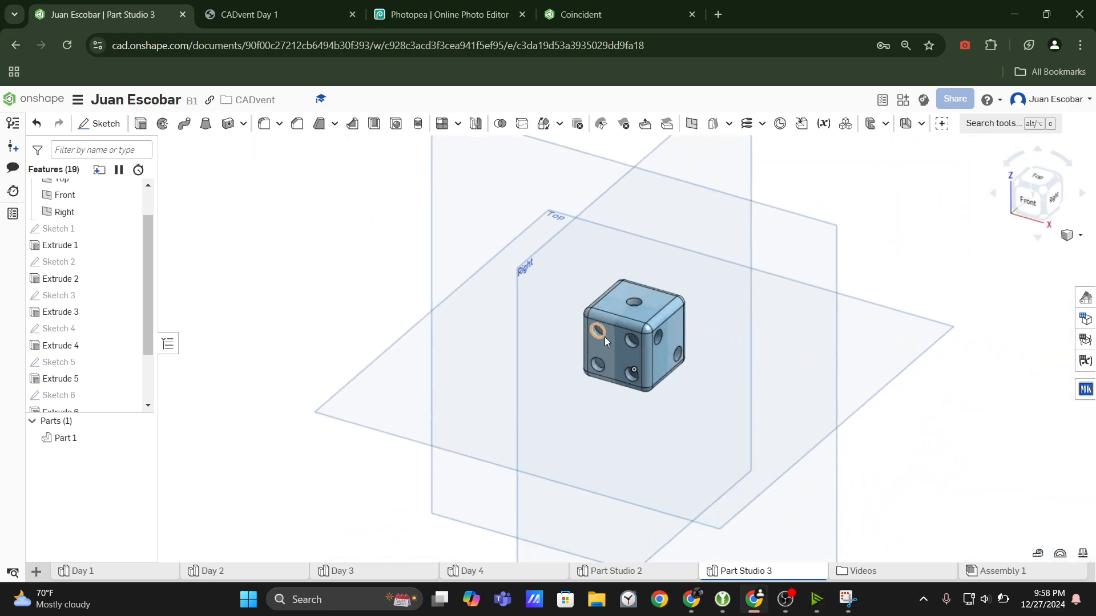
scroll(650, 324, "down", 5)
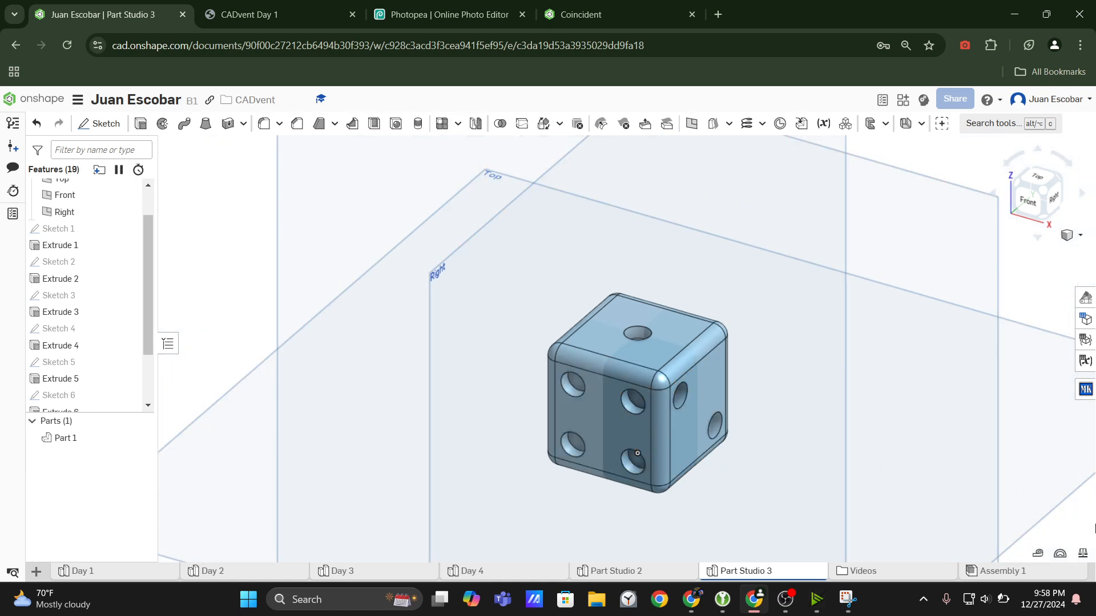
Display the mass and section properties of the dice part to examine its volume and surface area.
left_click(1082, 553)
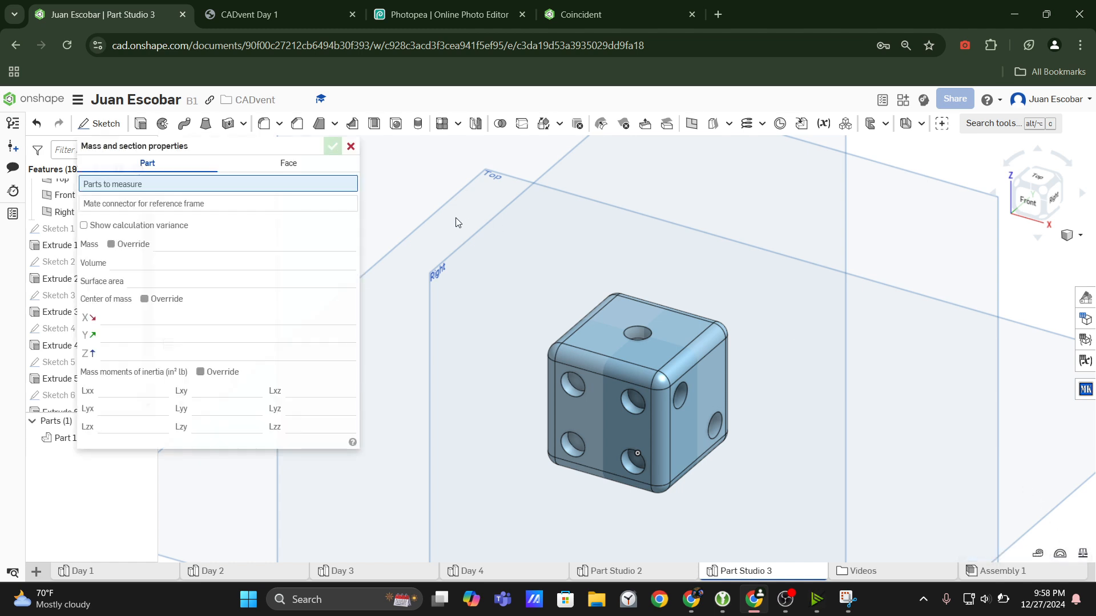
left_click(639, 344)
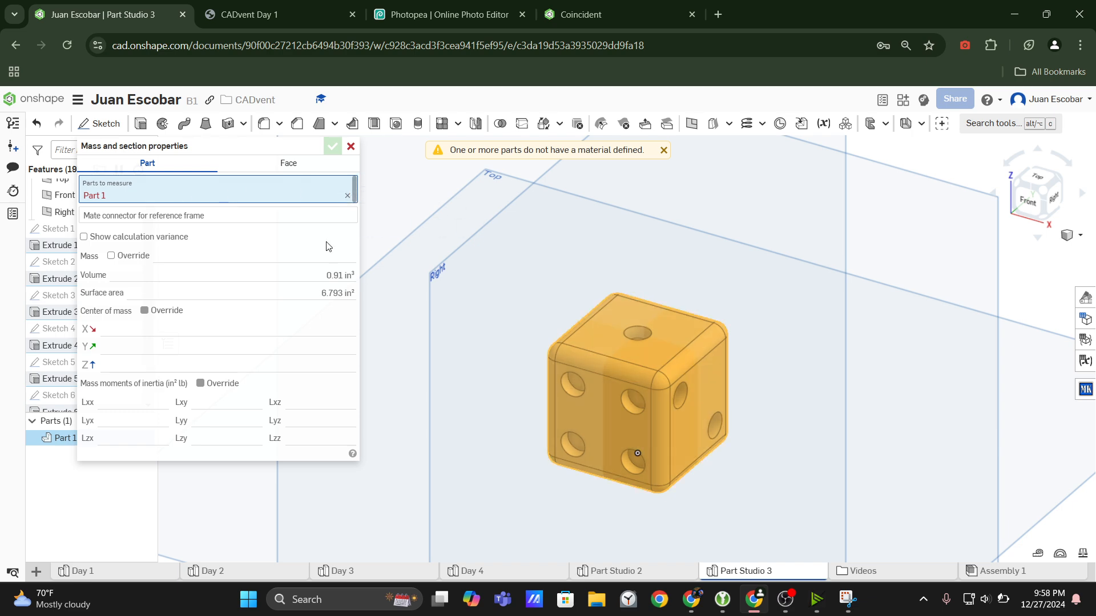
mouse_move(268, 276)
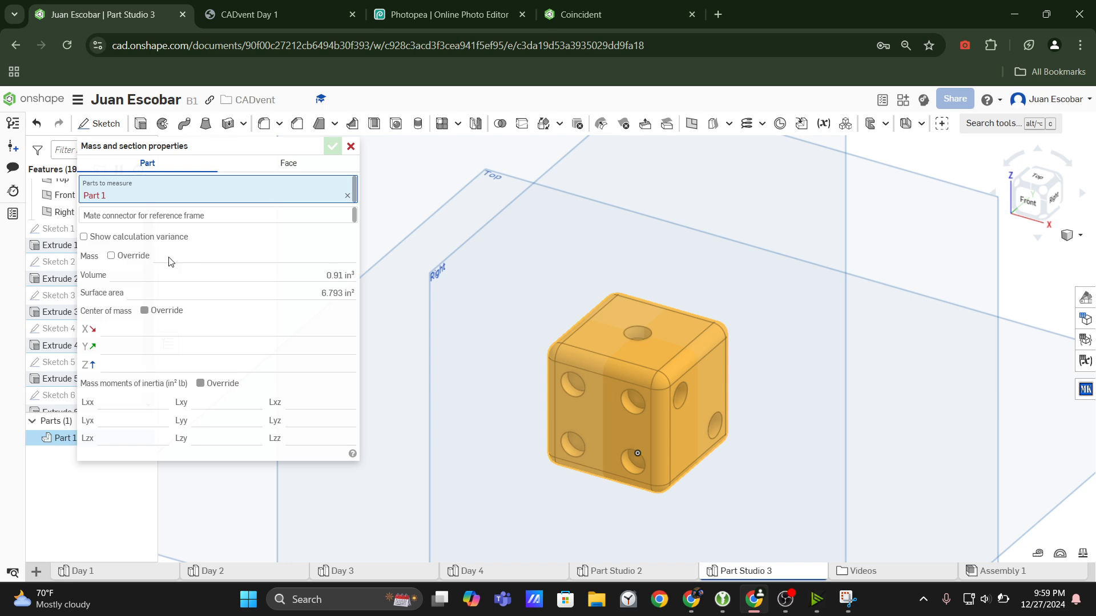
Close the mass and section properties and return the dice to an isometric view.
left_click(350, 146)
left_click(234, 244)
right_click_drag(230, 273, 82, 425)
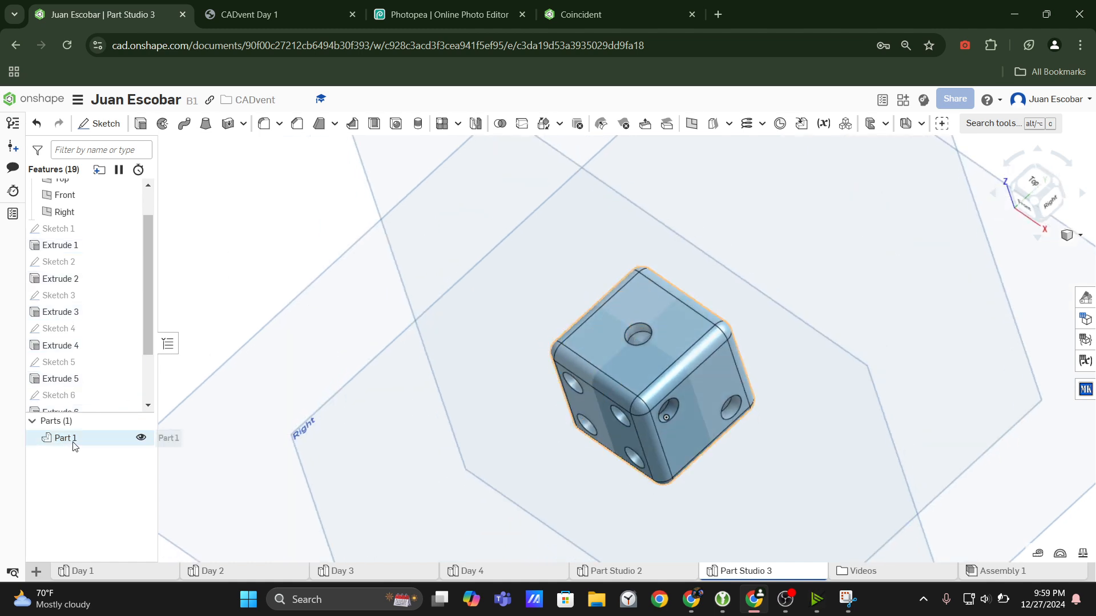
left_click(1040, 207)
scroll(481, 326, "up", 6)
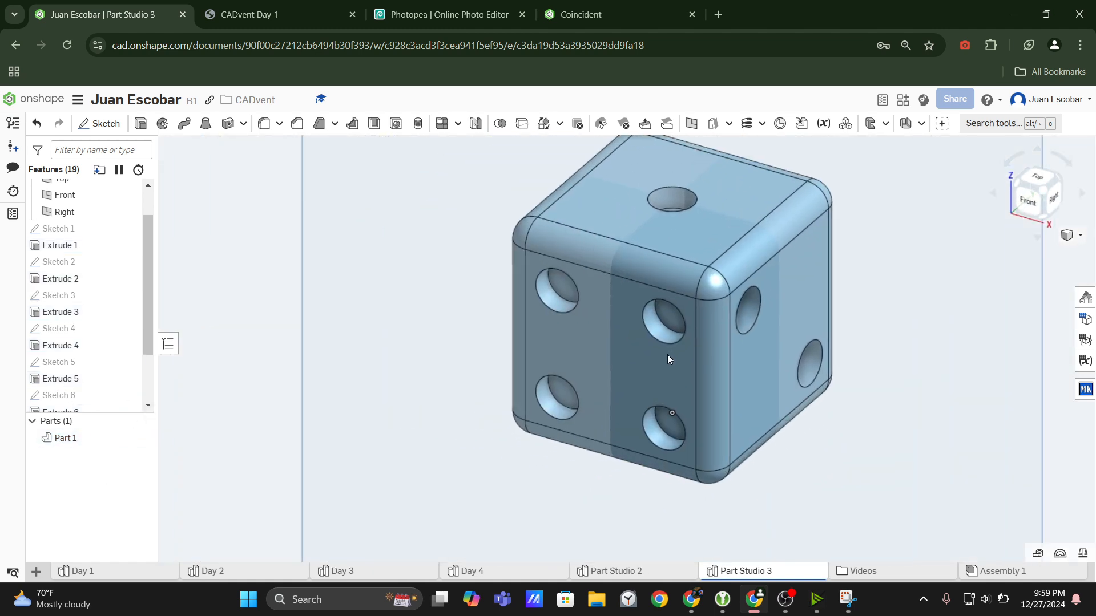
middle_click_drag(666, 354, 668, 370)
Assign Aluminum - 6061 from the Onshape Material Library to the dice part.
right_click(89, 440)
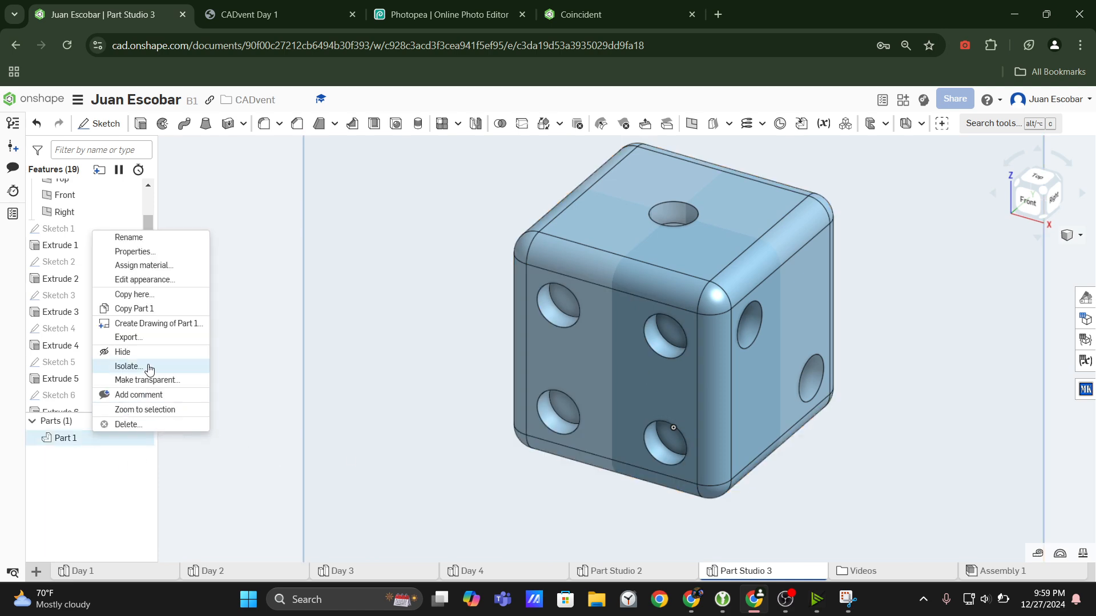
left_click(138, 267)
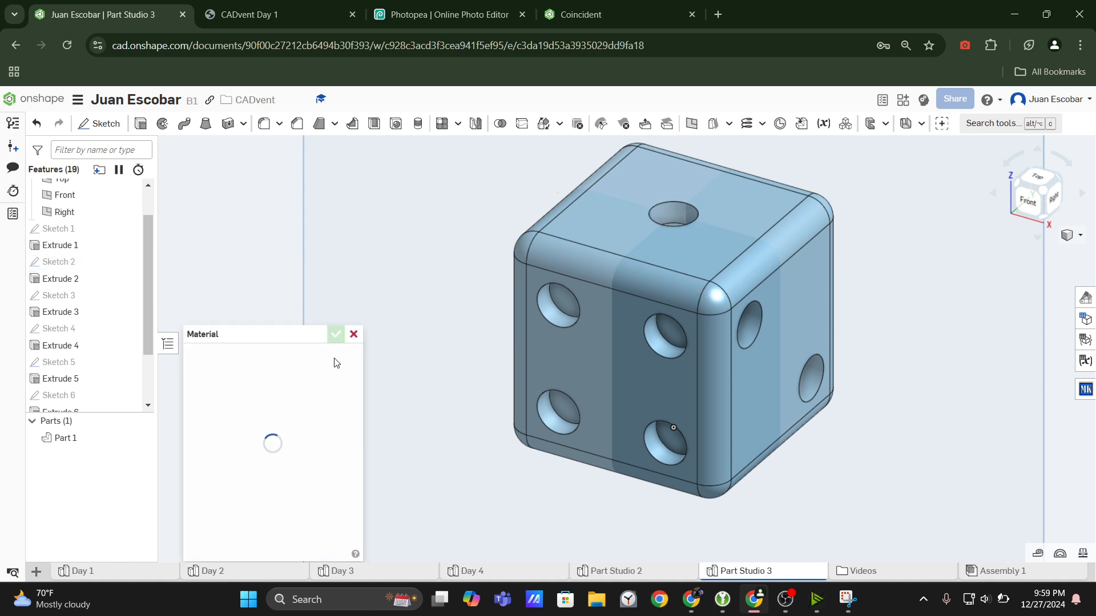
left_click(257, 378)
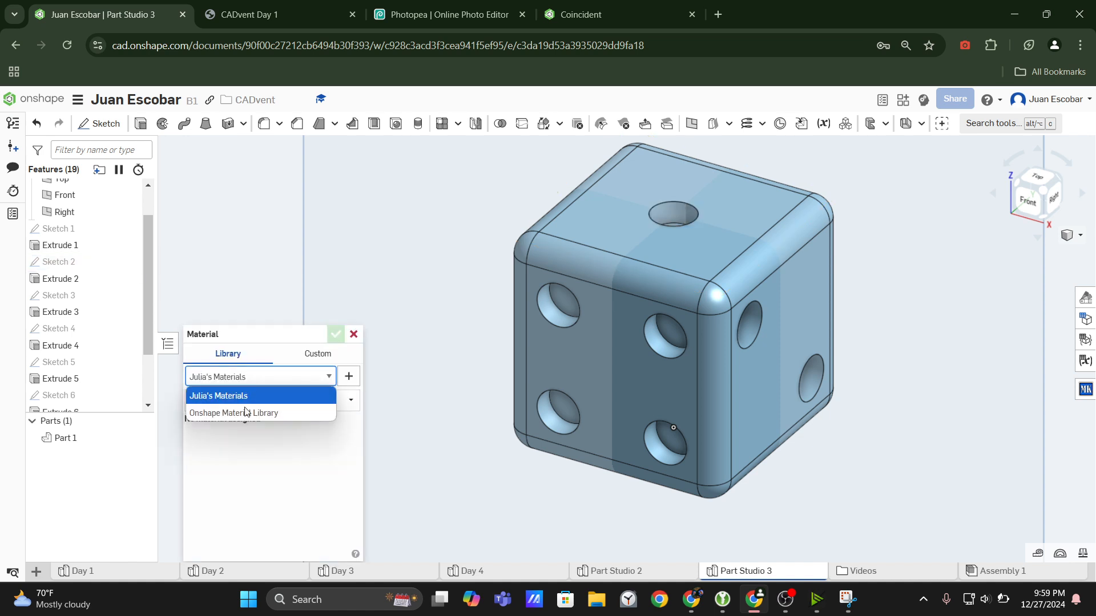
left_click(247, 411)
left_click(247, 408)
type("A")
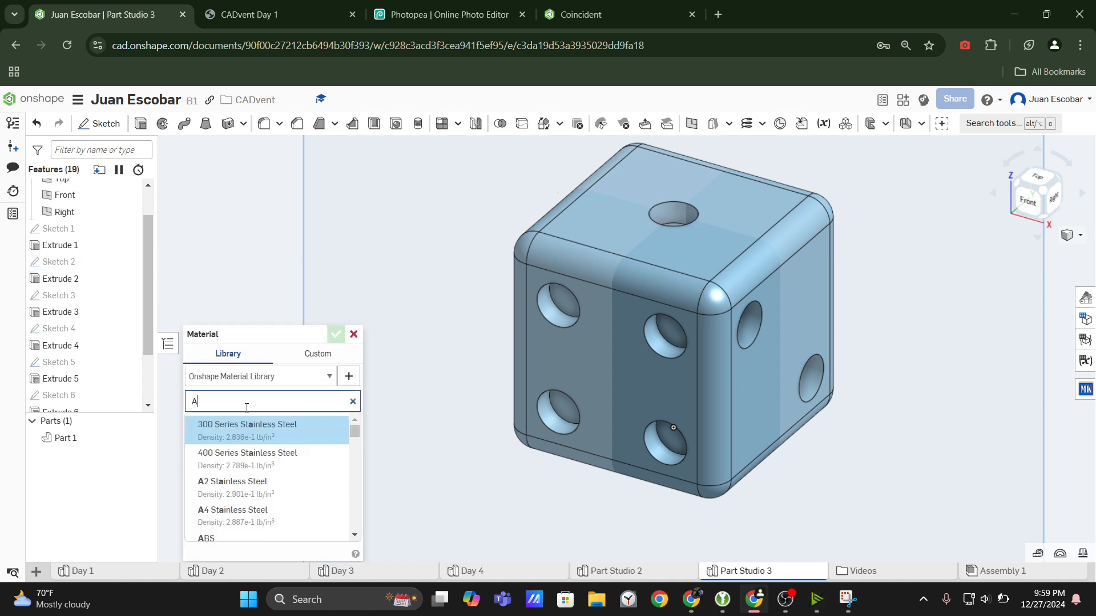
type("luminim")
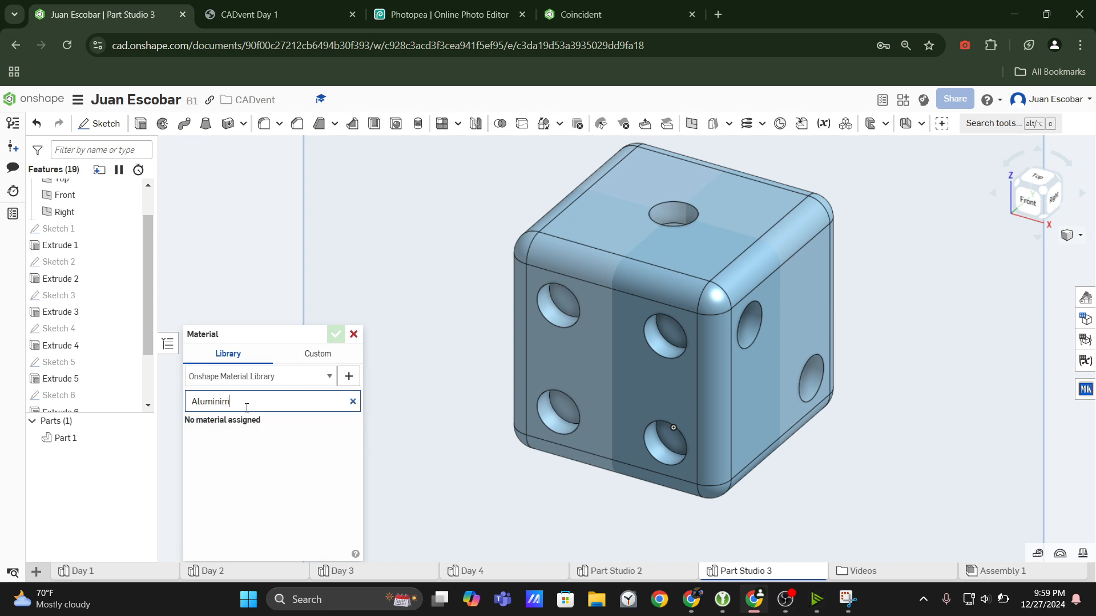
key("ctrl+a")
type("606")
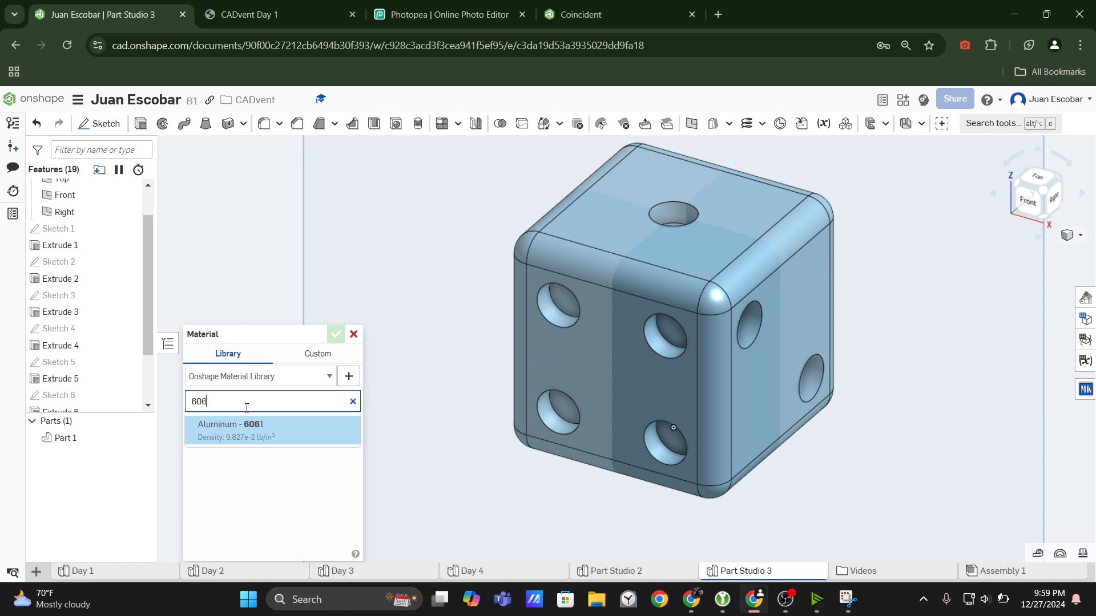
left_click(243, 440)
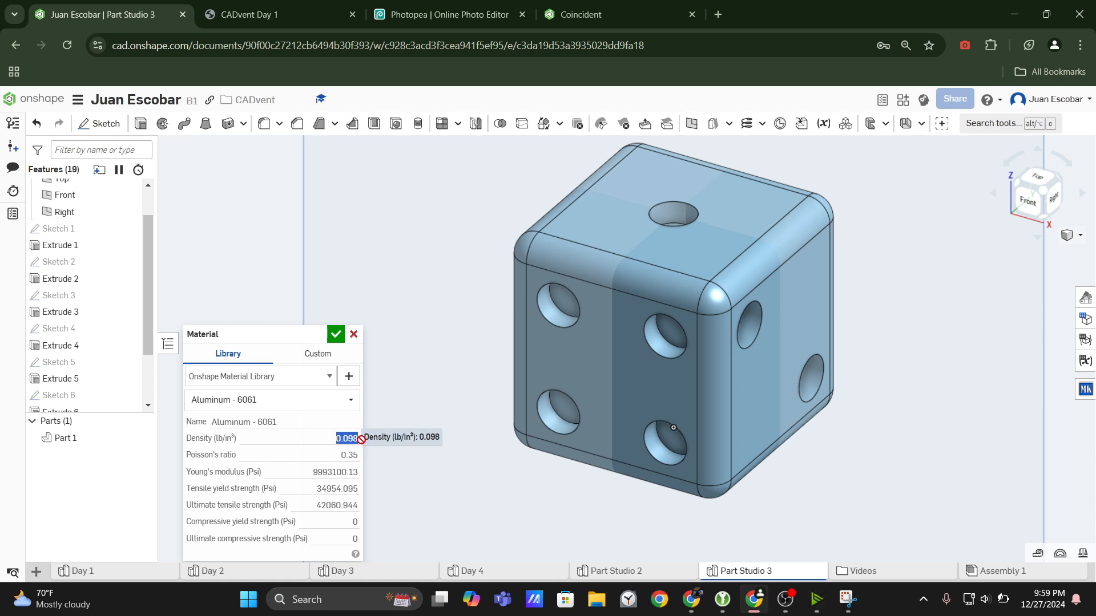
left_click(335, 335)
Check the dice part's mass and section properties with the assigned material, then close them.
scroll(734, 380, "down", 5)
middle_click_drag(577, 404, 555, 408)
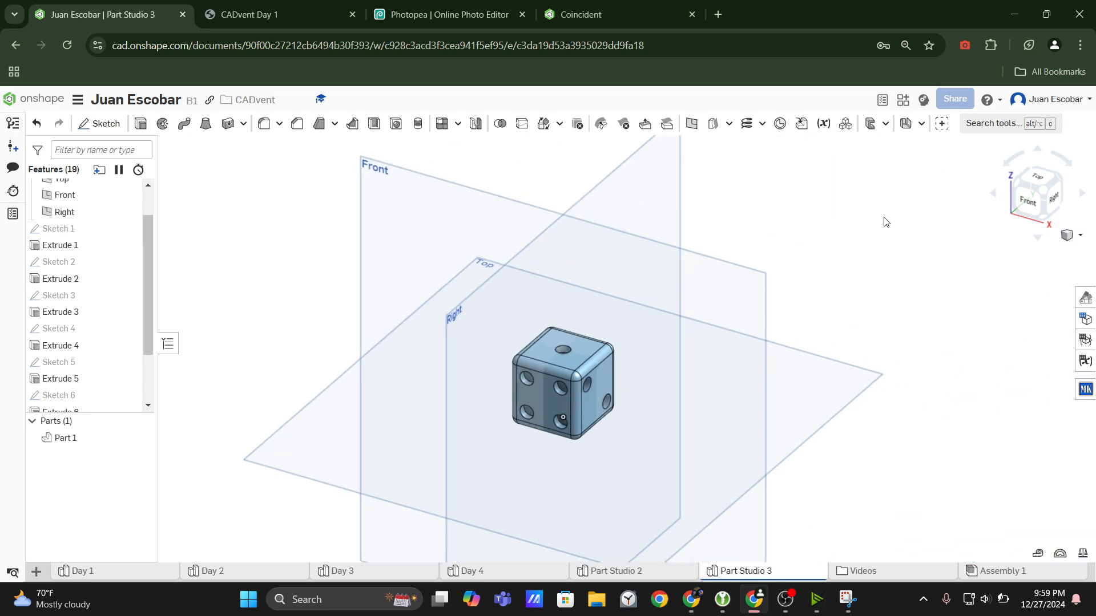
scroll(615, 369, "up", 3)
left_click(611, 413)
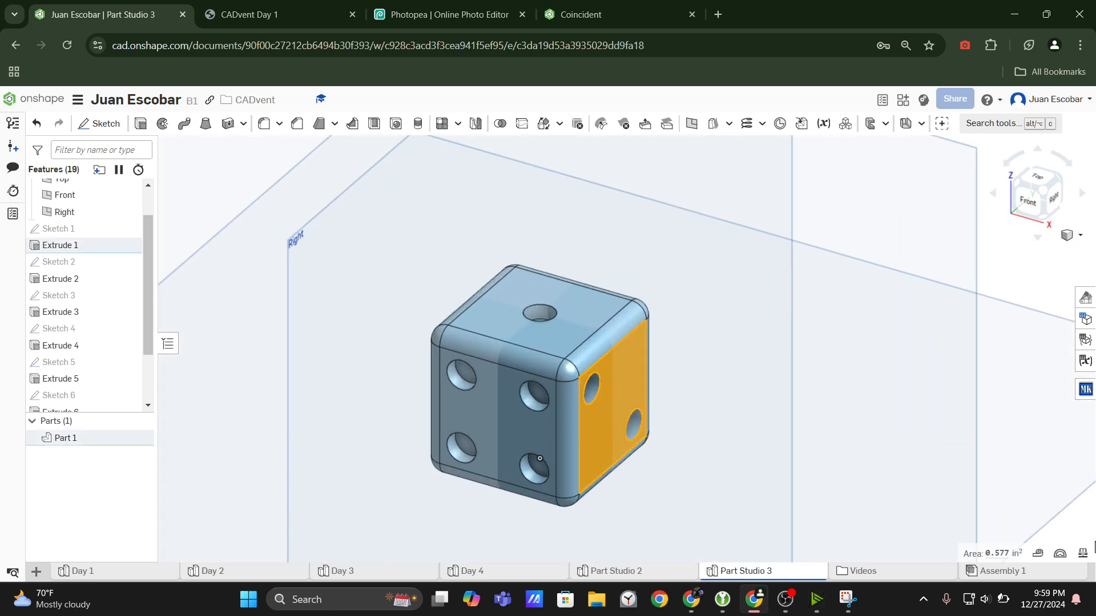
left_click(1077, 560)
scroll(571, 365, "down", 2)
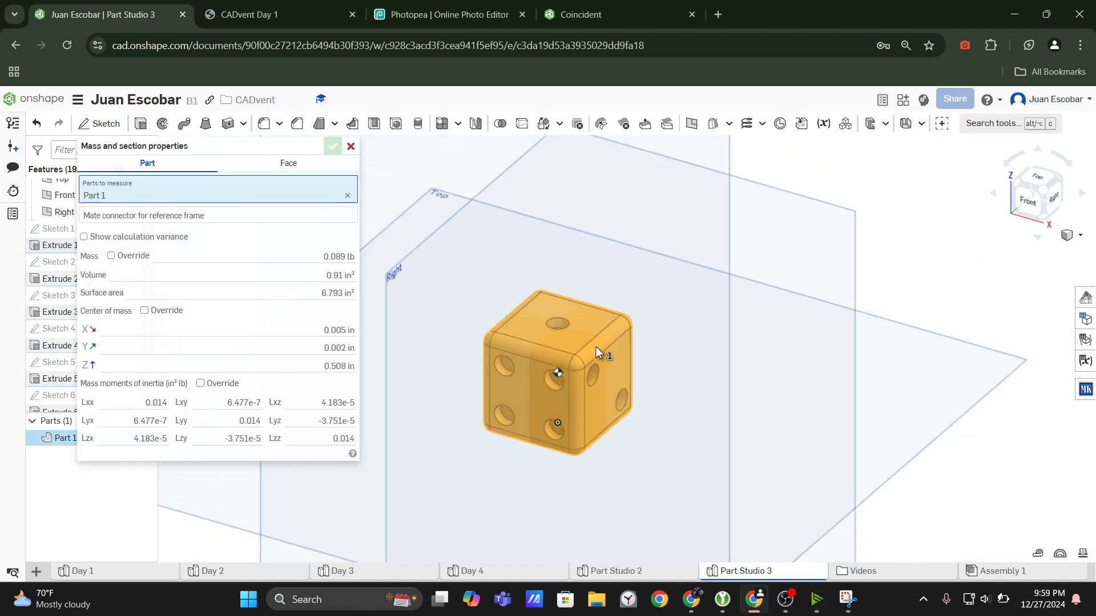
scroll(570, 376, "up", 3)
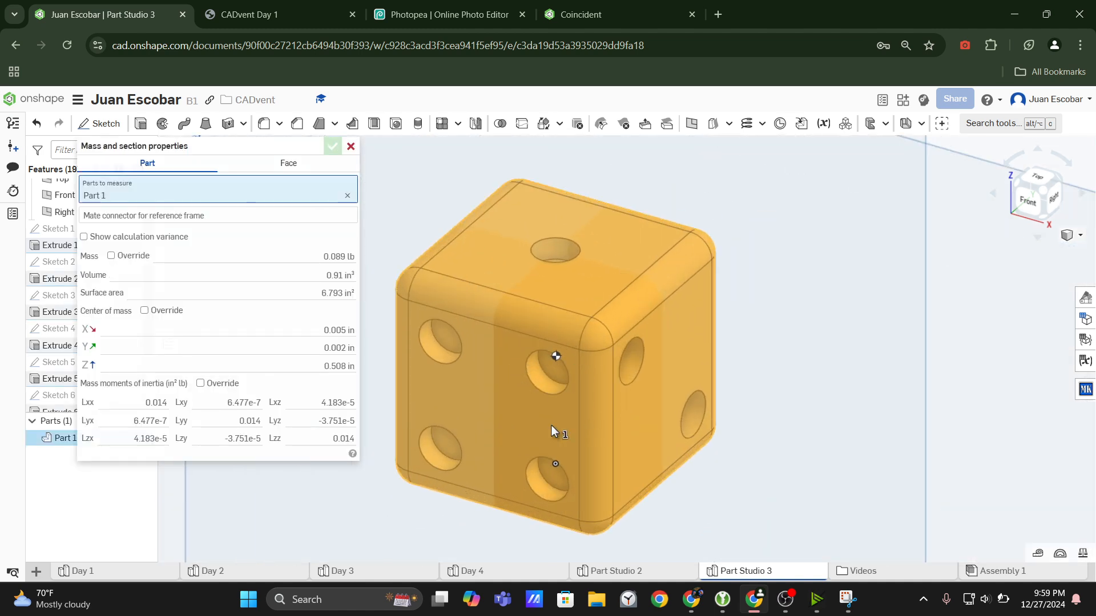
mouse_move(329, 257)
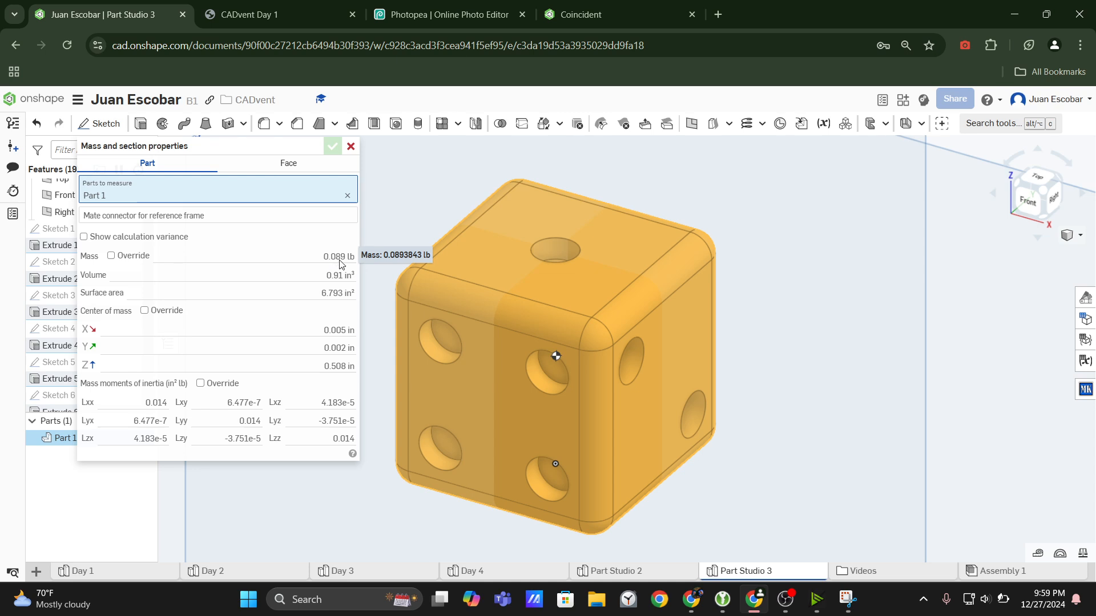
left_click(350, 146)
Clear the part selection and examine the finished dice's dots and rounded edges from several angles.
scroll(656, 304, "down", 5)
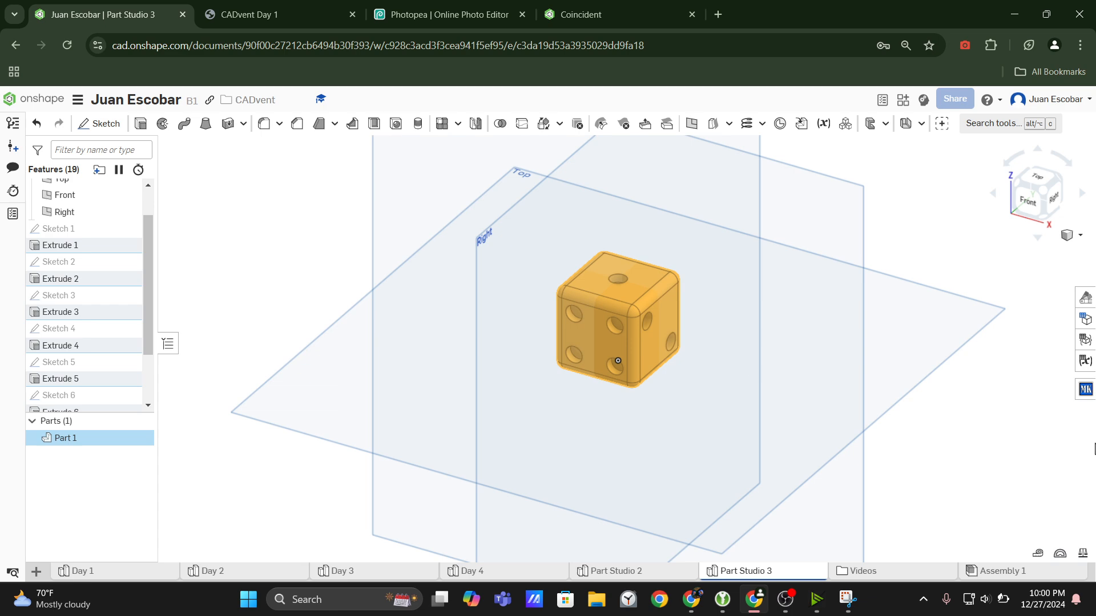
right_click_drag(924, 418, 820, 427)
scroll(625, 308, "up", 5)
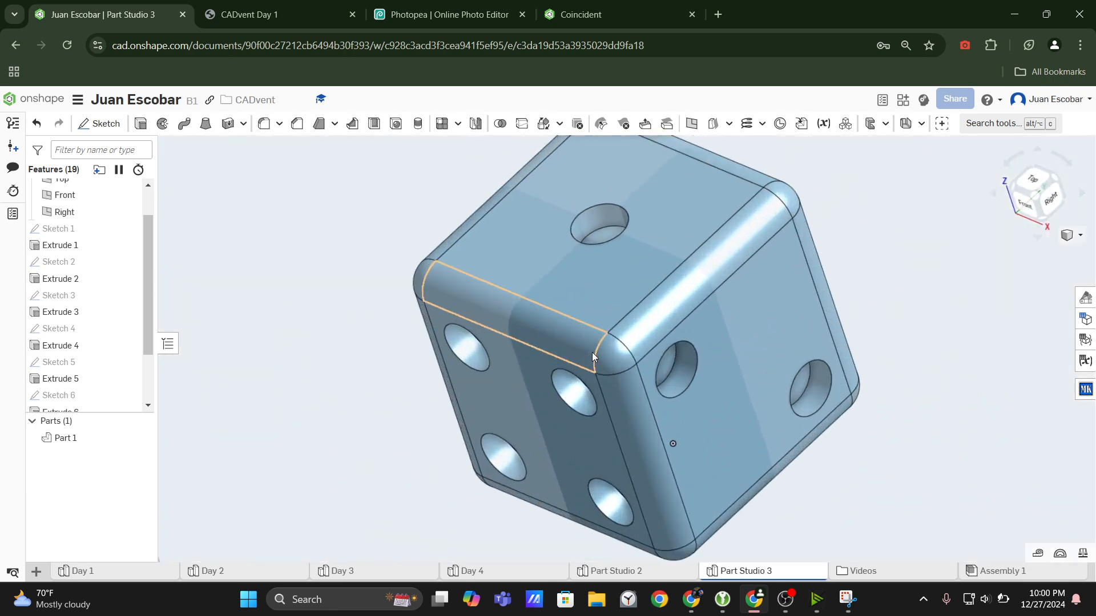
scroll(651, 409, "down", 5)
scroll(647, 407, "down", 2)
middle_click_drag(647, 408, 586, 337)
scroll(623, 406, "up", 5)
right_click_drag(623, 407, 660, 377)
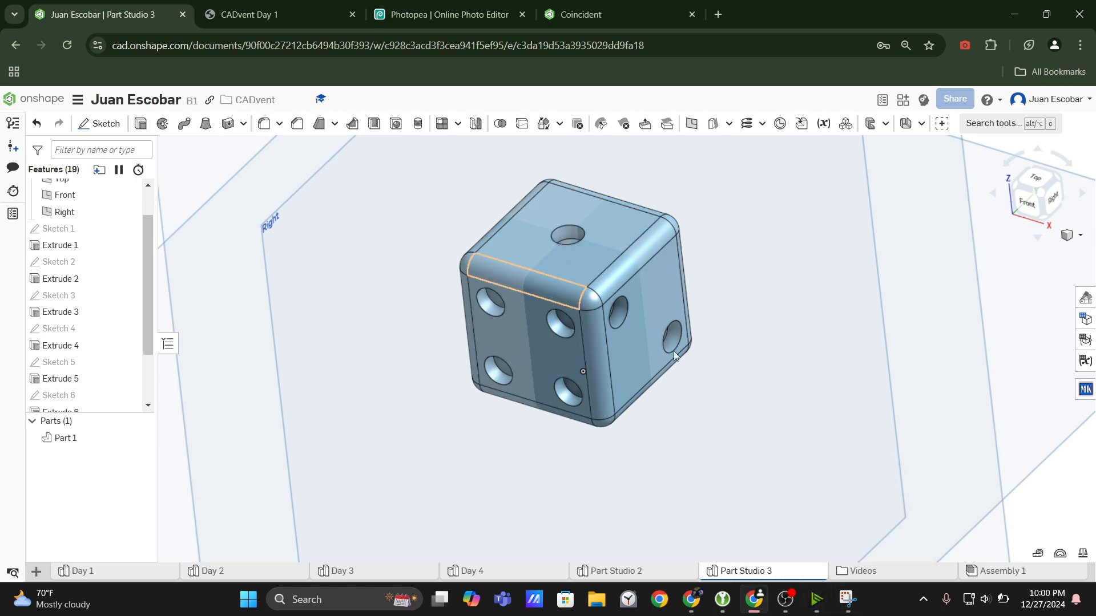
mouse_move(790, 606)
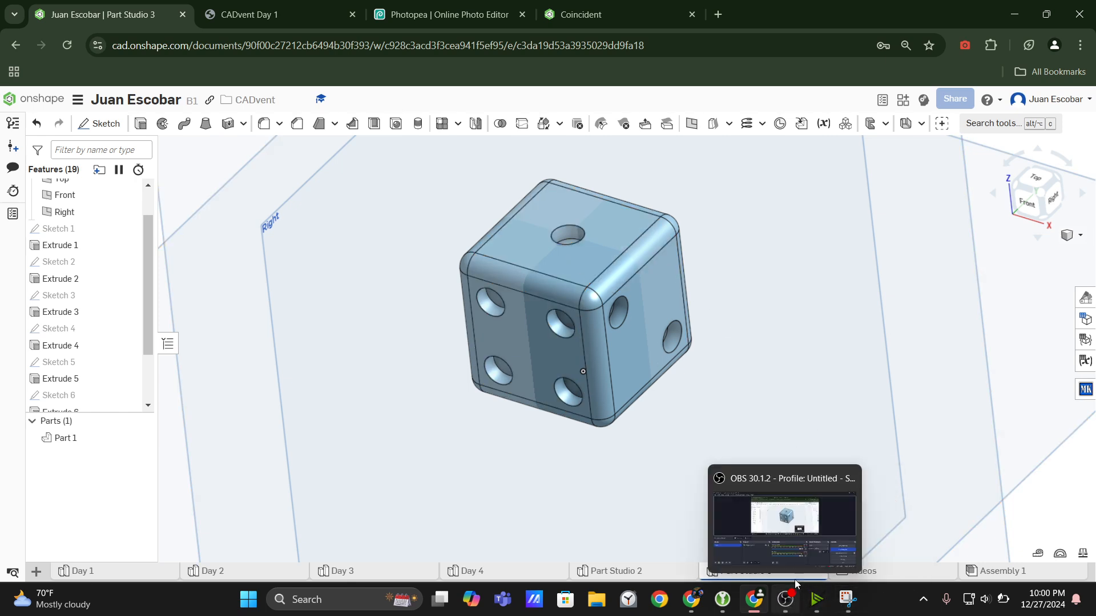
scroll(597, 262, "up", 3)
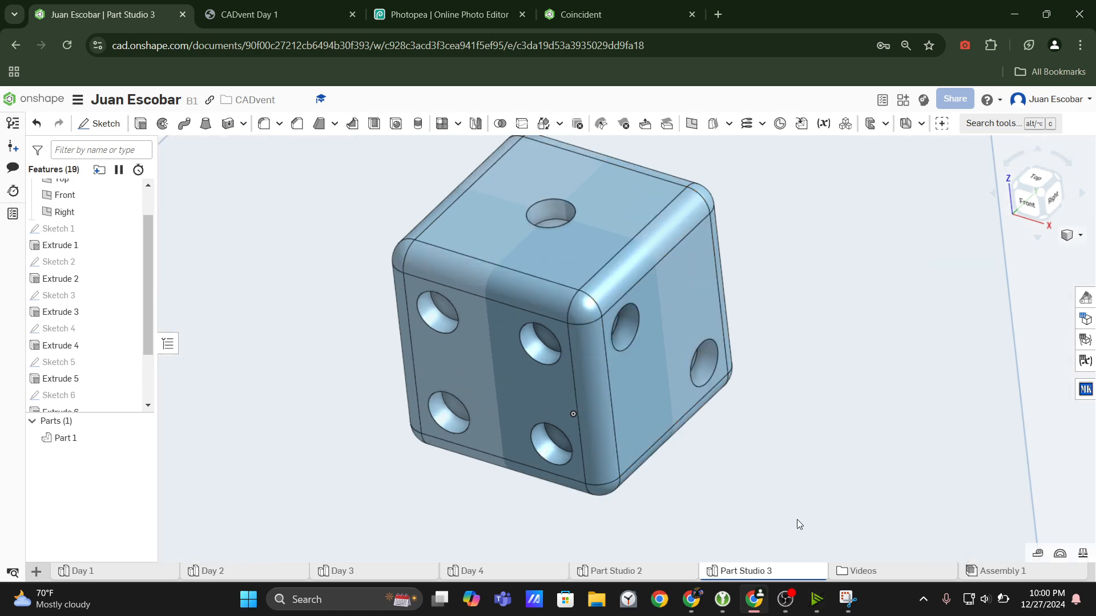
left_click(786, 600)
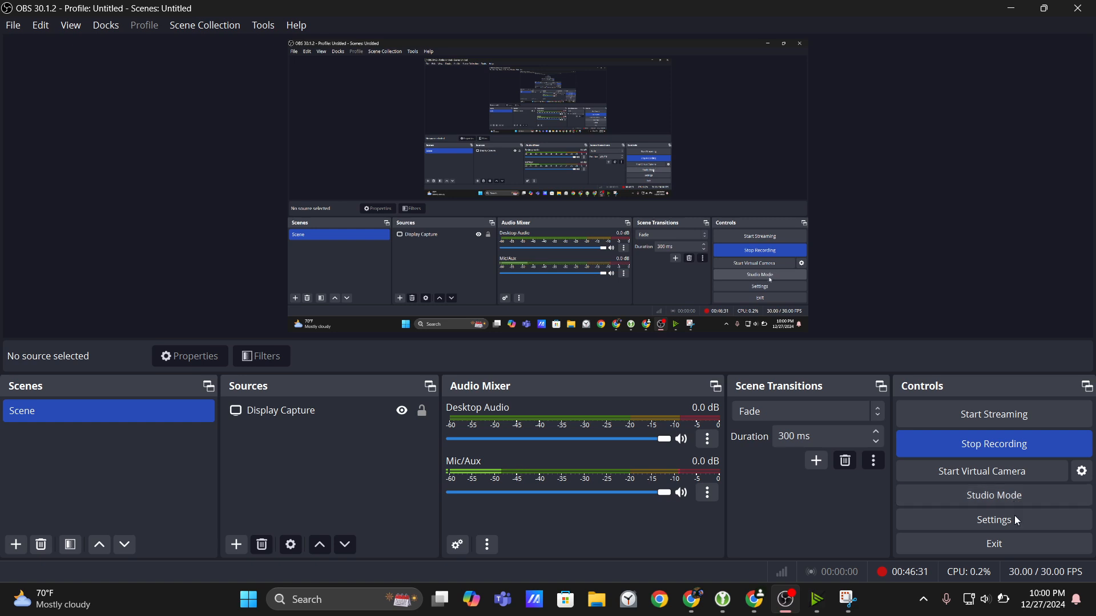